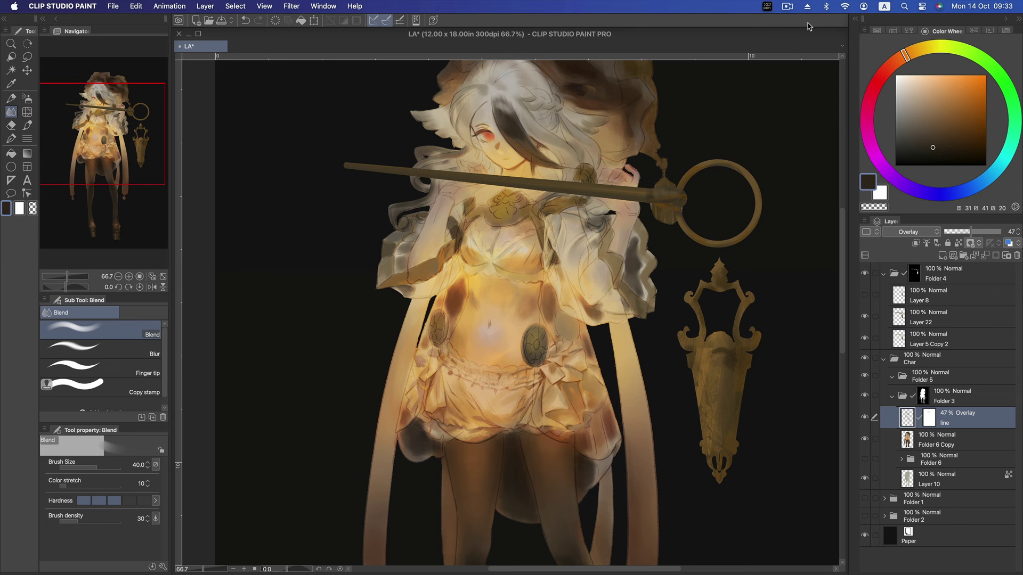
# - Collapse Folders 3 and 5 and create a new raster layer, Layer 23
pyautogui.click(892, 397)
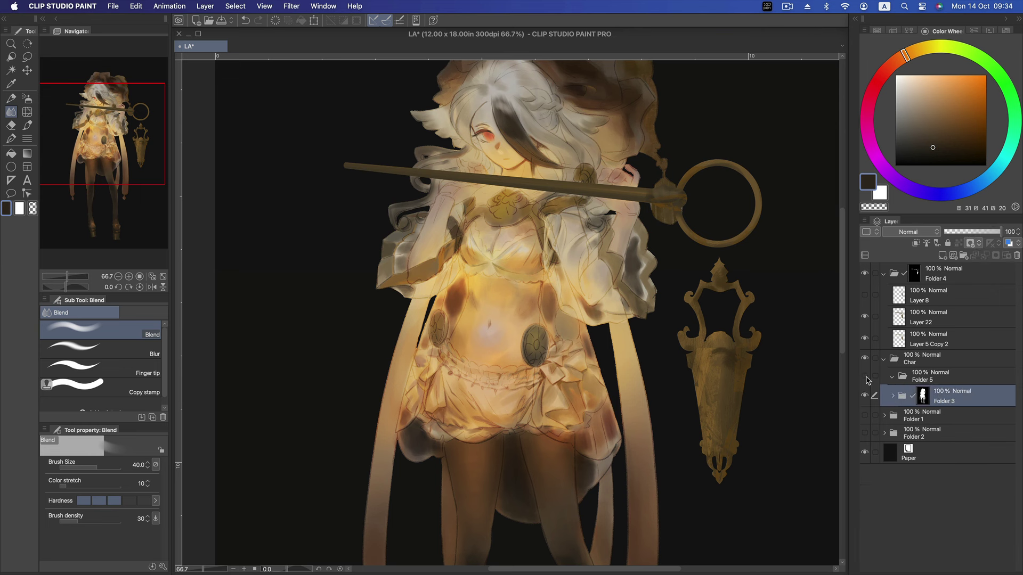
pyautogui.click(891, 377)
pyautogui.click(946, 382)
pyautogui.click(943, 255)
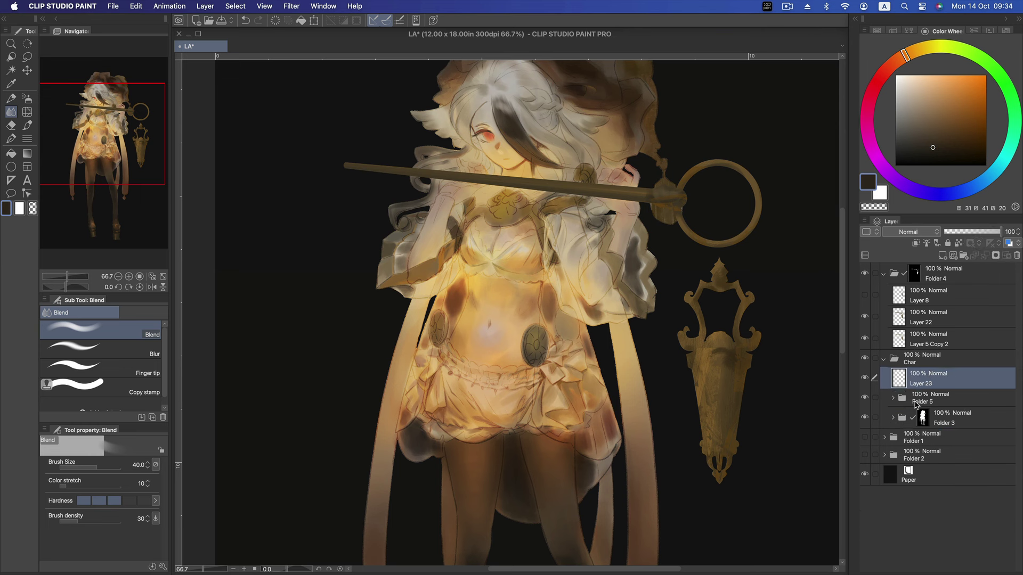
# - Move Layer 23 into Folder 5 and expand the folder to show it
pyautogui.click(892, 418)
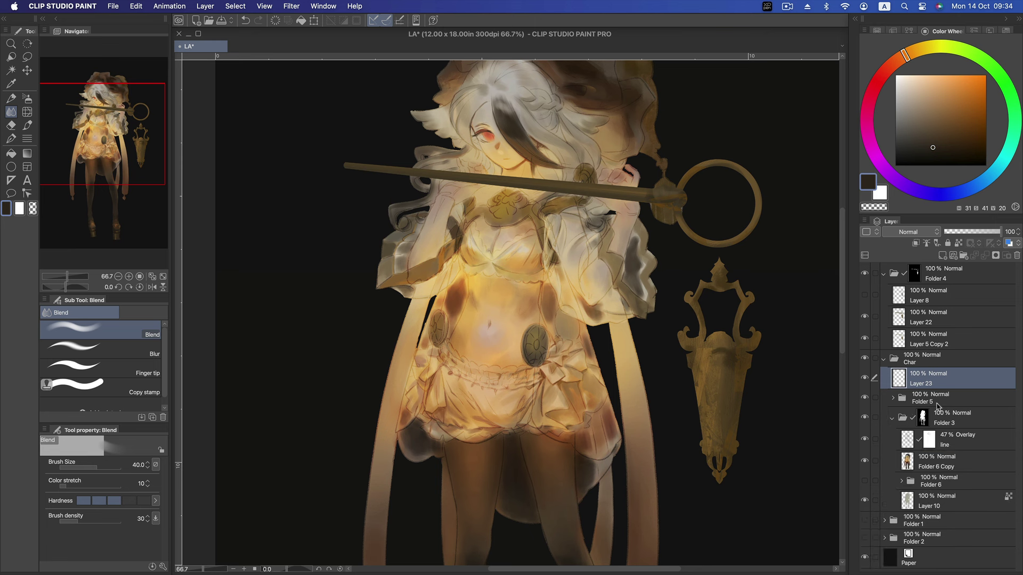
pyautogui.moveTo(953, 383); pyautogui.dragTo(955, 402)
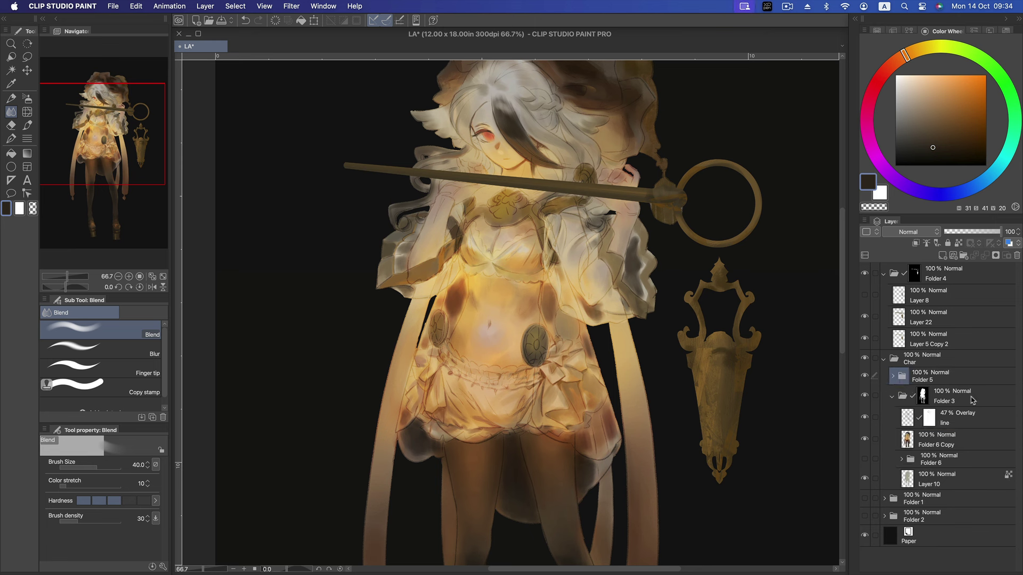
pyautogui.click(893, 397)
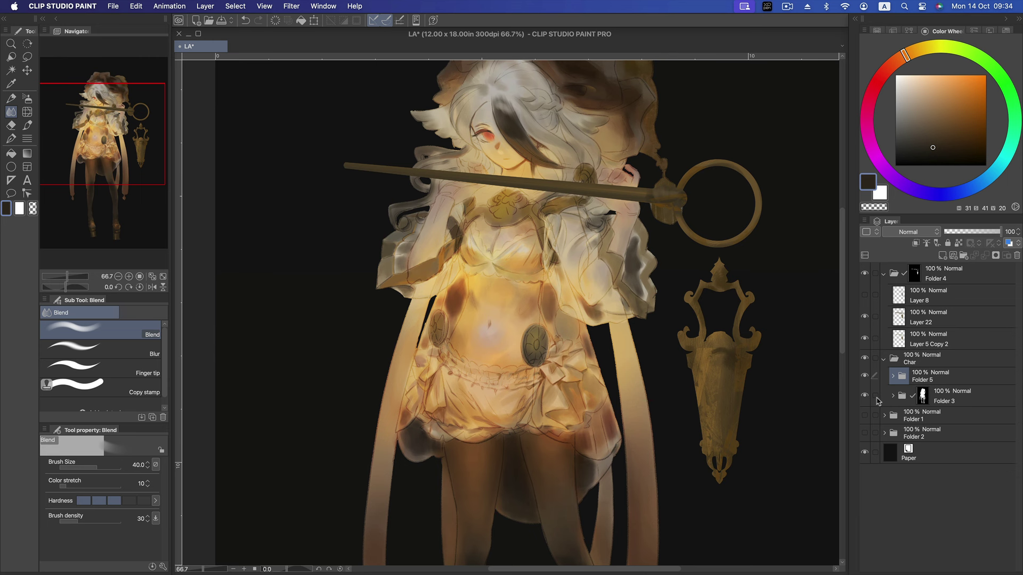
pyautogui.press('super+shift+n')
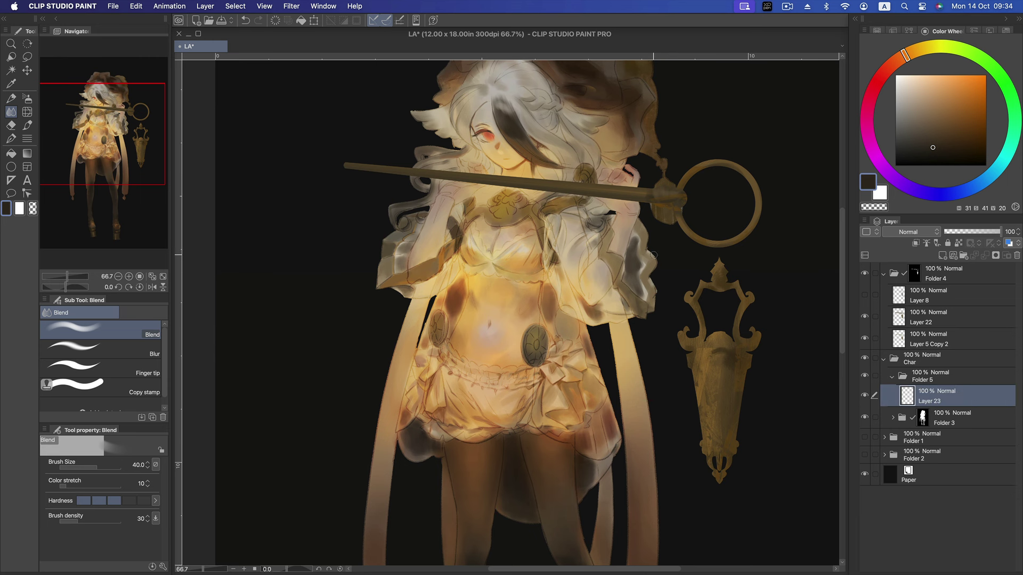
# - Zoom to 150% on her upper chest and choose the freehand Lasso selection
pyautogui.scroll(2, 653, 255)
pyautogui.scroll(2, 663, 277)
pyautogui.scroll(1, 671, 296)
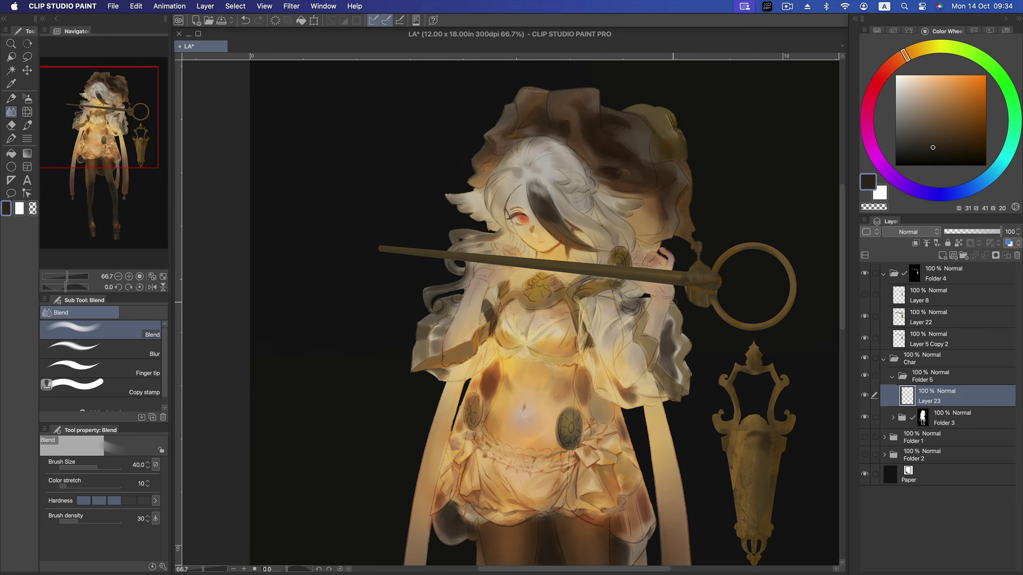
pyautogui.scroll(5, 637, 303)
pyautogui.hscroll(-3, 638, 296)
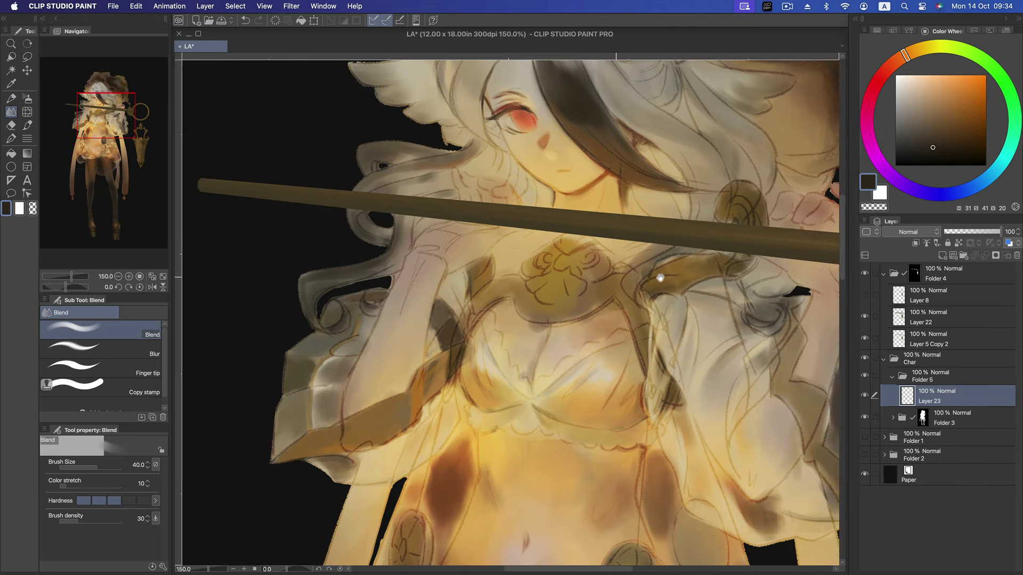
pyautogui.hscroll(-2, 639, 290)
pyautogui.hscroll(-2, 530, 245)
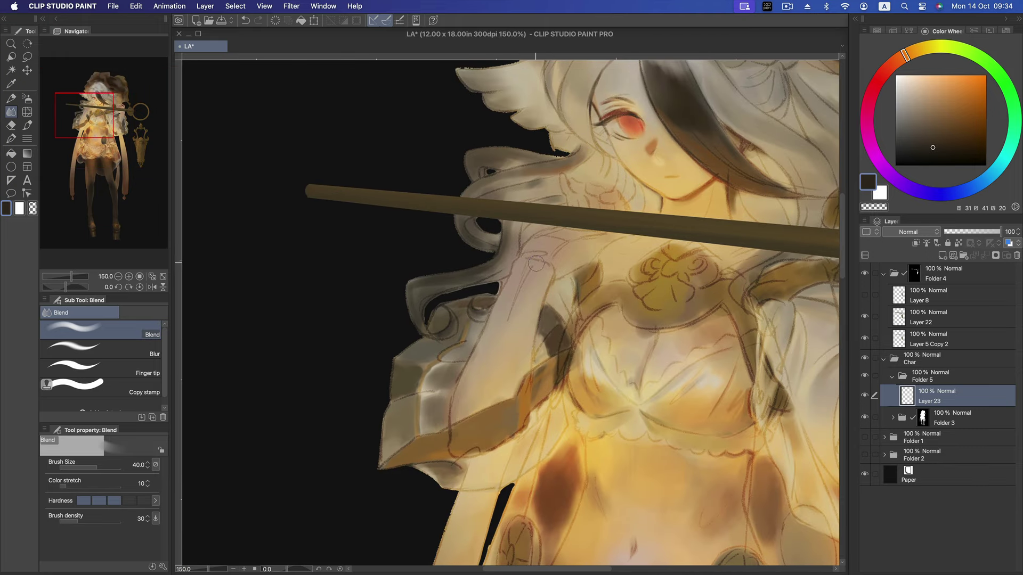
pyautogui.click(27, 57)
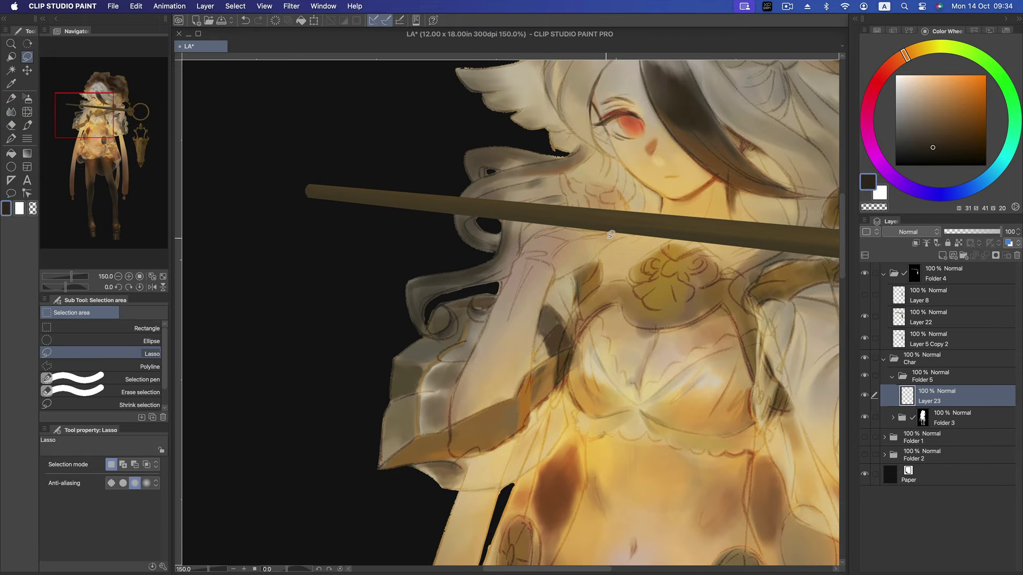
# - Lasso the area just below the staff and pick a darker, duller brown
pyautogui.moveTo(576, 239); pyautogui.dragTo(615, 229)
pyautogui.moveTo(935, 136); pyautogui.dragTo(920, 150)
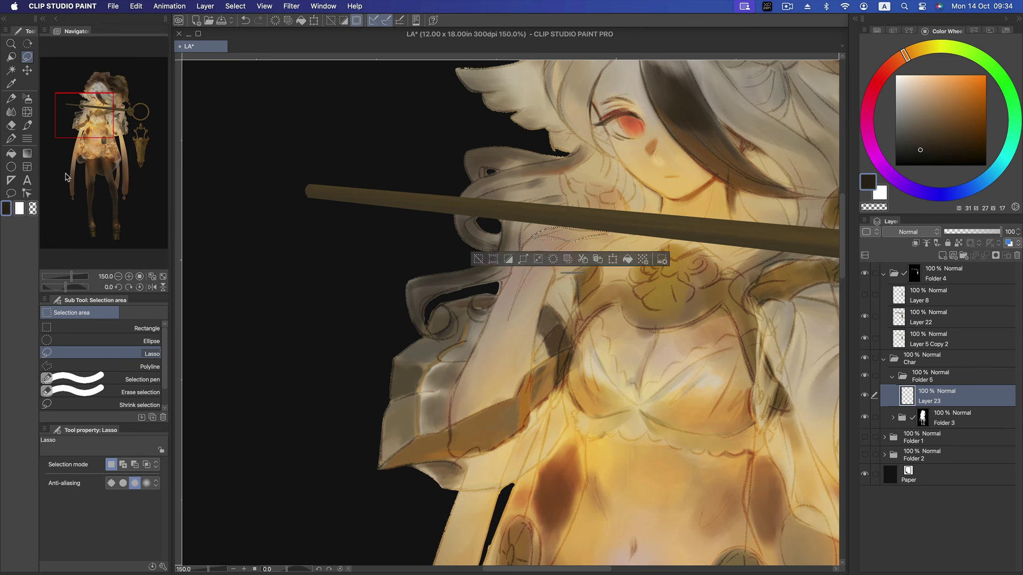
pyautogui.press('b')
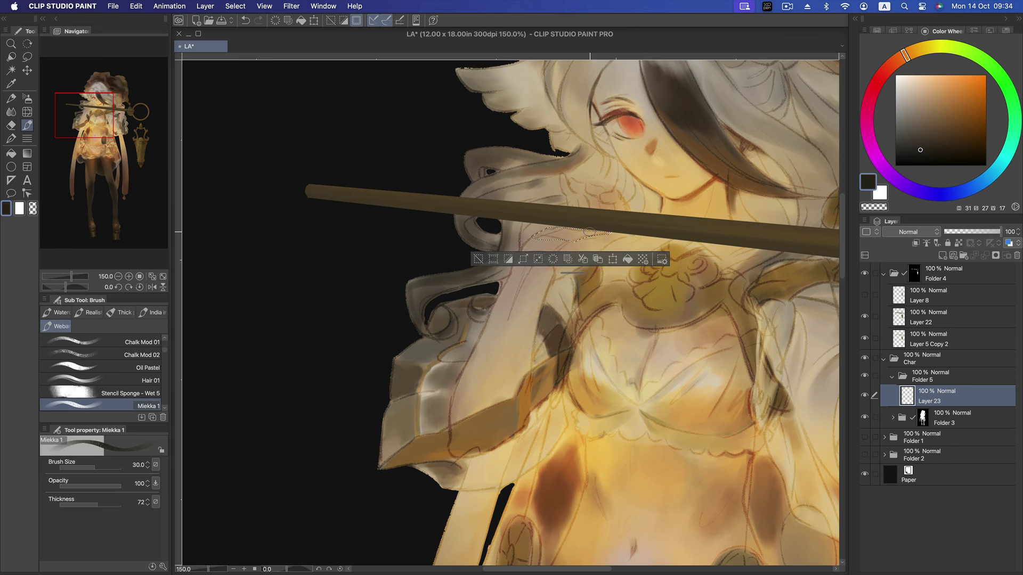
# - Airbrush soft brown shading inside the selection below the staff, then deselect
pyautogui.press('b')
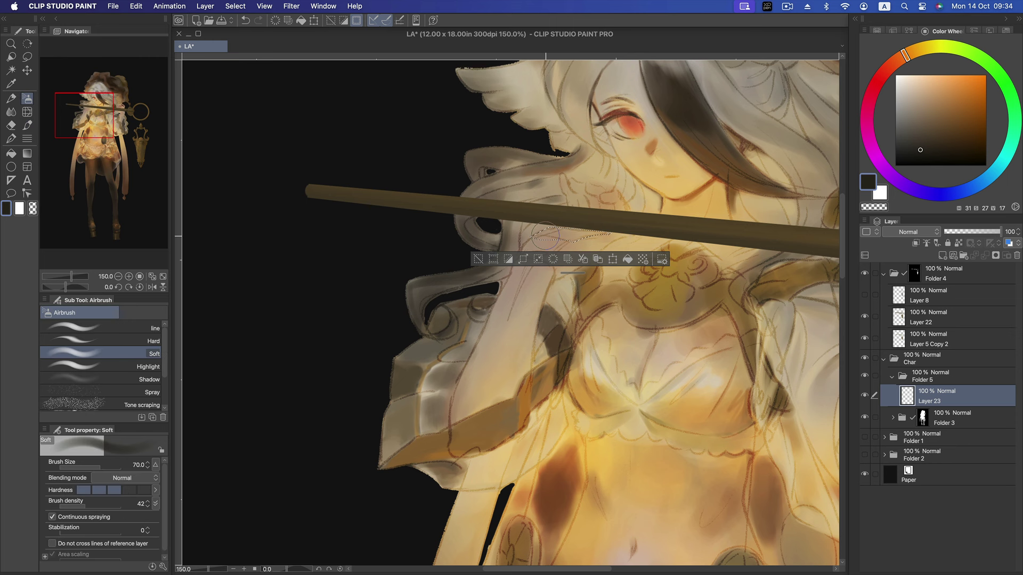
pyautogui.moveTo(544, 235); pyautogui.dragTo(586, 229)
pyautogui.press(']')
pyautogui.keyDown('alt'); pyautogui.click(620, 228); pyautogui.keyUp('alt')
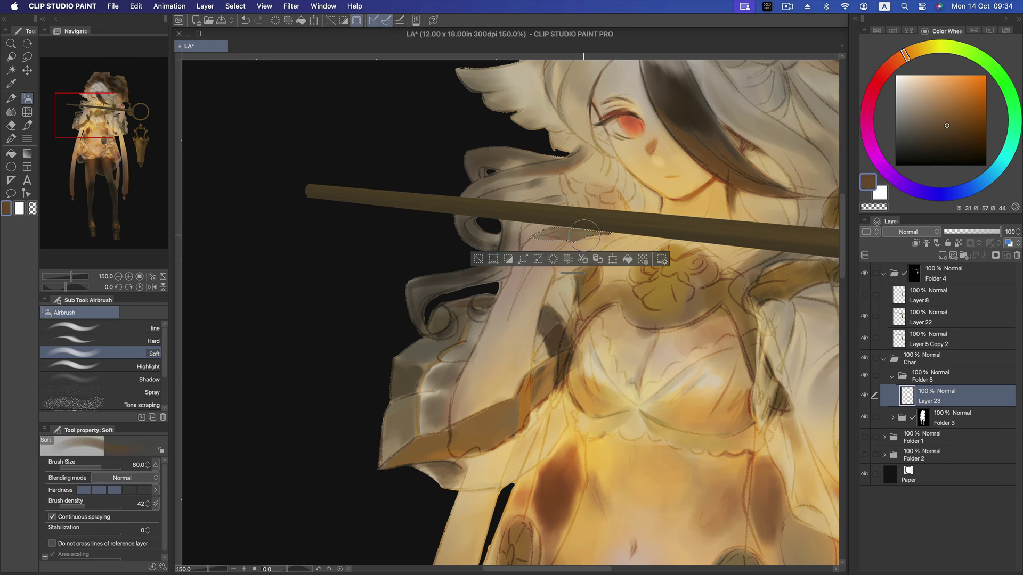
pyautogui.press('[')
pyautogui.press('[')
pyautogui.press('[')
pyautogui.hotkey('ctrl', 'd')
# - Smooth the shading just below the staff with a small Blend brush
pyautogui.moveTo(701, 248); pyautogui.dragTo(659, 265)
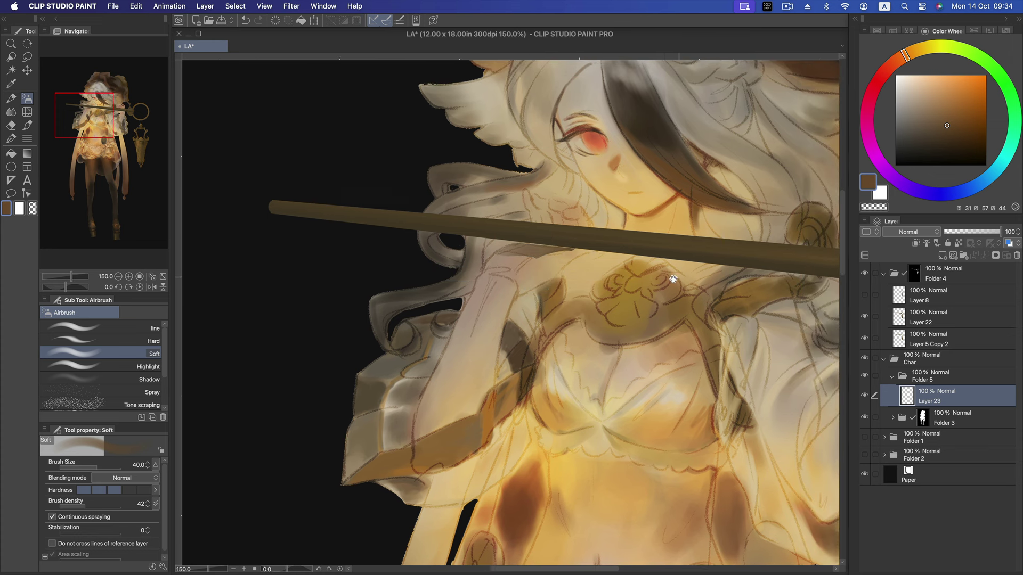
pyautogui.press('[')
pyautogui.press('[')
pyautogui.press('[')
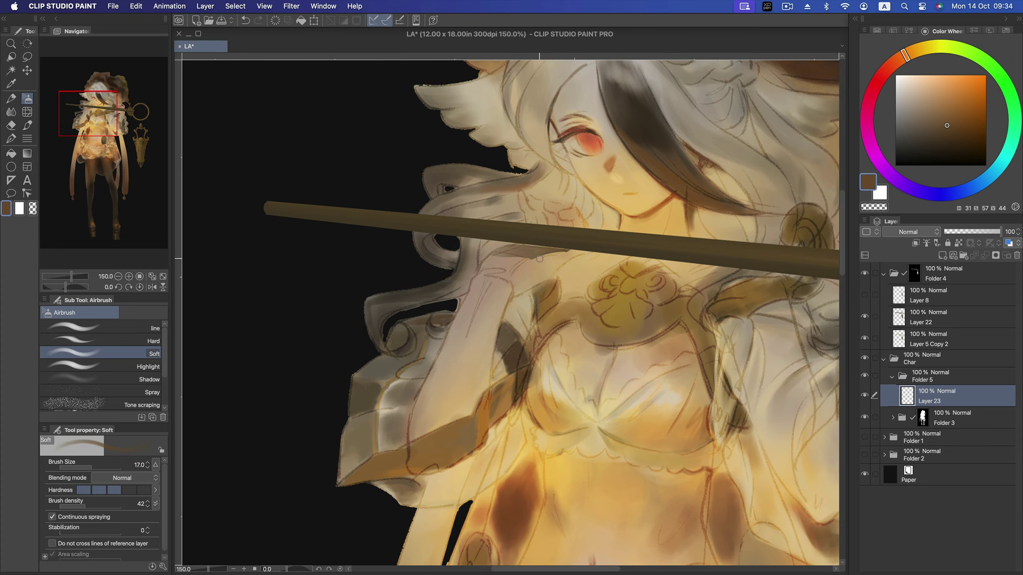
pyautogui.click(11, 112)
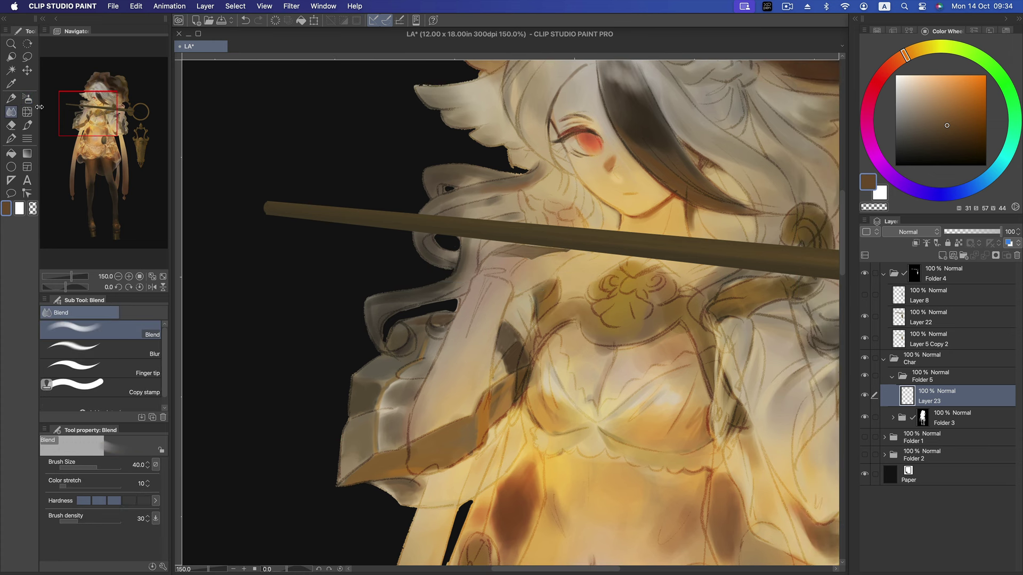
pyautogui.press('[')
pyautogui.moveTo(567, 257); pyautogui.dragTo(501, 261)
# - Return to a finer soft airbrush with a saturated reddish brown, undoing one stroke
pyautogui.press('b')
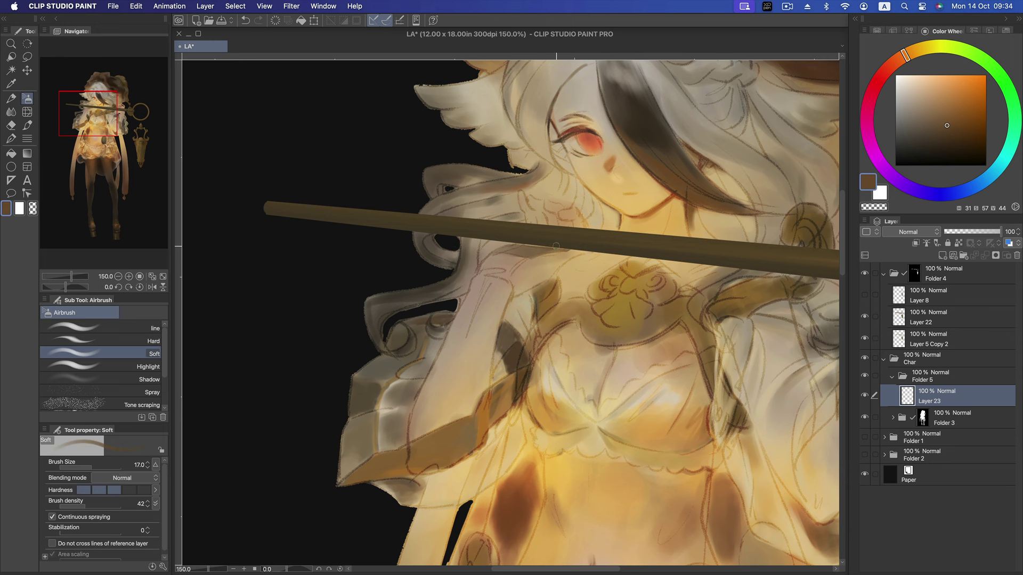
pyautogui.press('[')
pyautogui.press('[')
pyautogui.press('[')
pyautogui.moveTo(946, 125); pyautogui.dragTo(959, 121)
pyautogui.click(896, 61)
pyautogui.click(957, 114)
pyautogui.press(']')
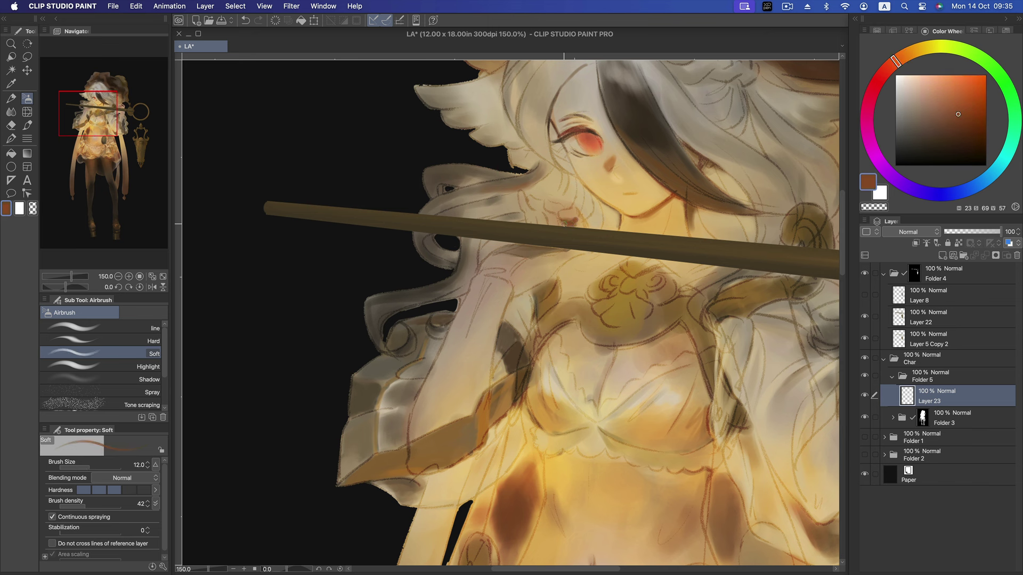
pyautogui.press('super+z')
pyautogui.press('super+z')
# - Shift the airbrush colour toward lighter orange and peach tones, adjusting brush size
pyautogui.keyDown('alt'); pyautogui.click(561, 218); pyautogui.keyUp('alt')
pyautogui.press(']')
pyautogui.press(']')
pyautogui.press(']')
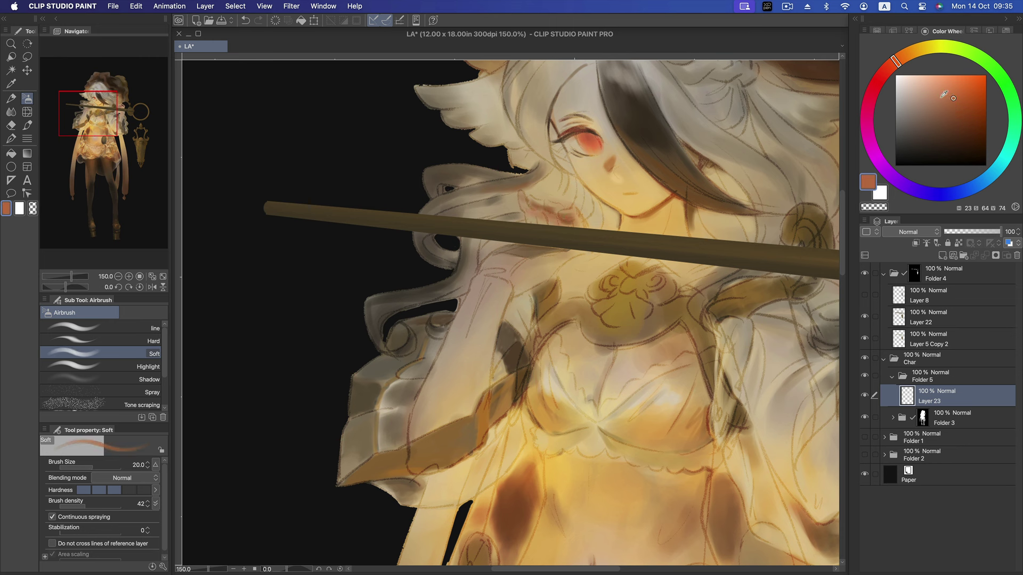
pyautogui.moveTo(897, 62); pyautogui.dragTo(904, 56)
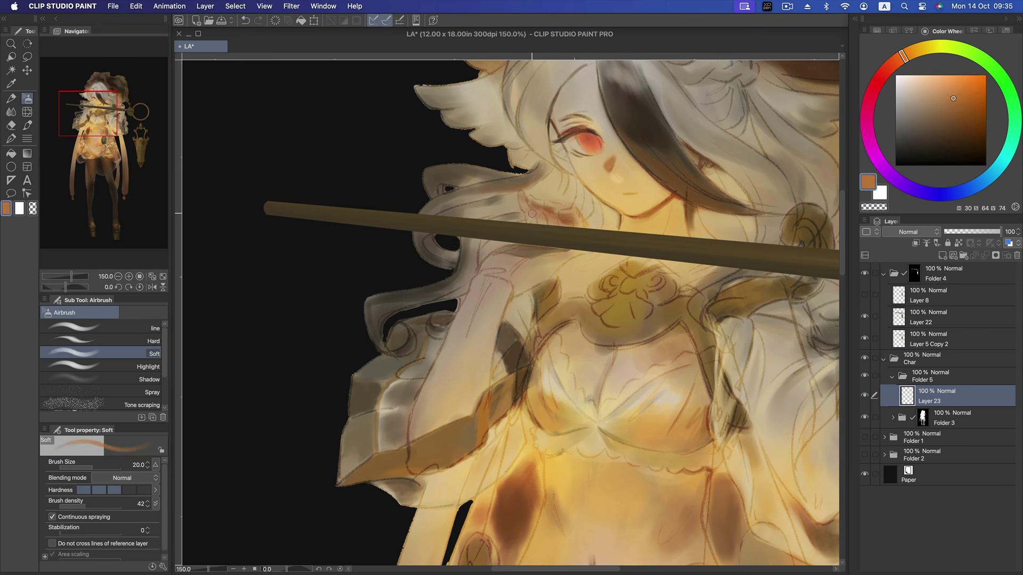
pyautogui.click(939, 84)
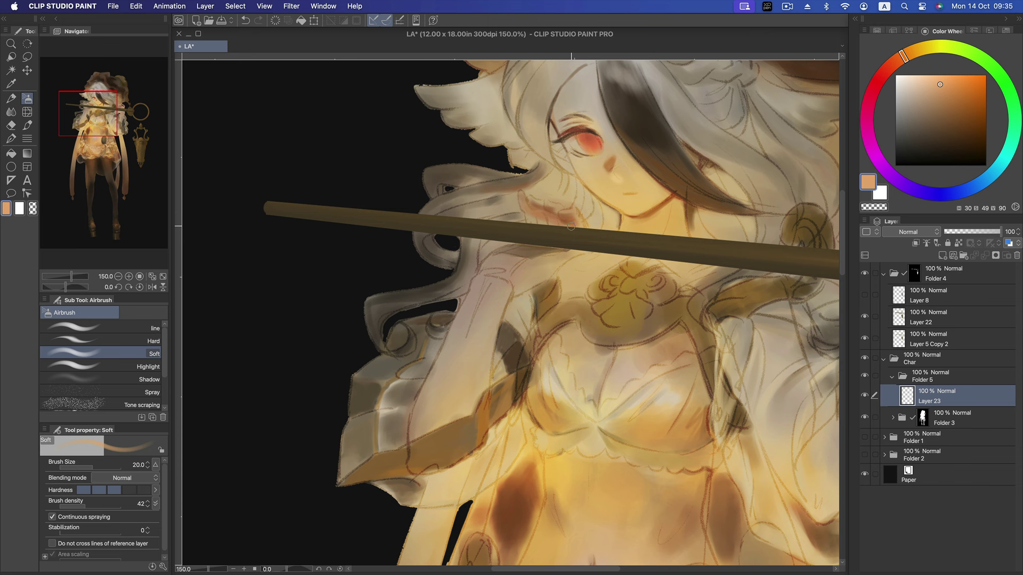
pyautogui.press('[')
pyautogui.press('[')
pyautogui.press('[')
pyautogui.click(936, 86)
pyautogui.press(']')
pyautogui.press(']')
# - Move to a pale yellow, then a greyer beige, and lower the airbrush density
pyautogui.click(920, 51)
pyautogui.press(']')
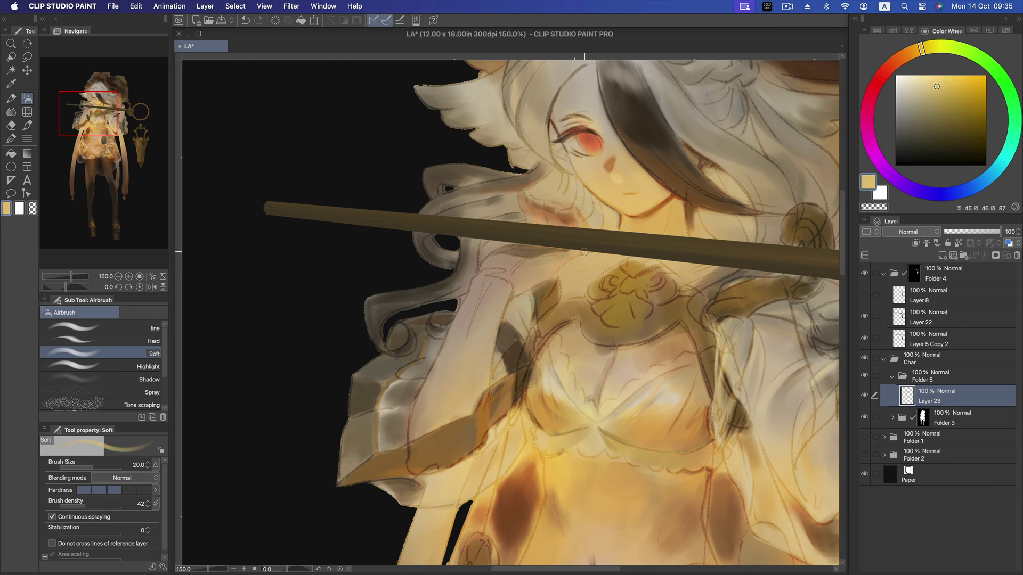
pyautogui.press('[')
pyautogui.click(928, 82)
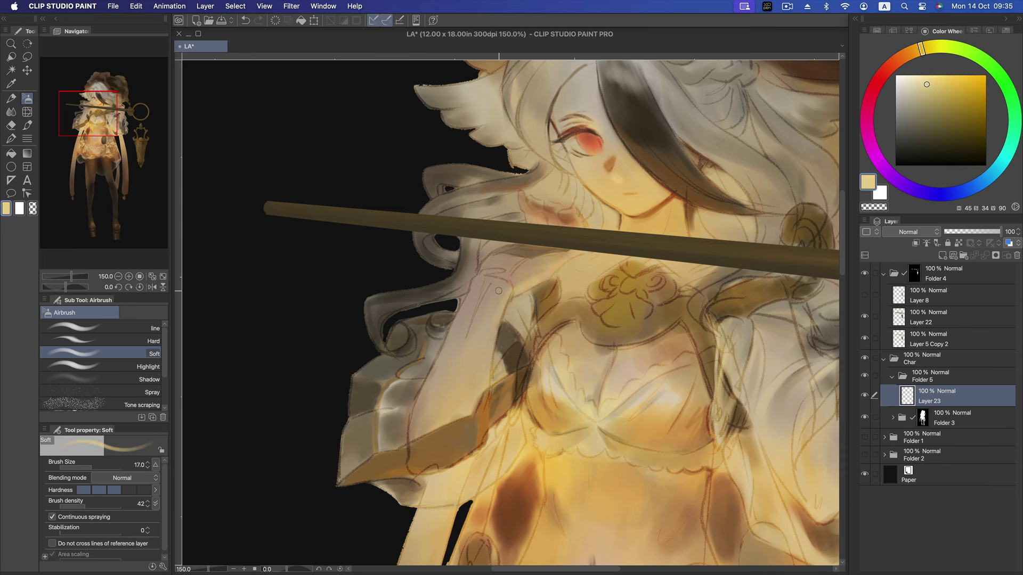
pyautogui.keyDown('alt'); pyautogui.click(473, 318); pyautogui.keyUp('alt')
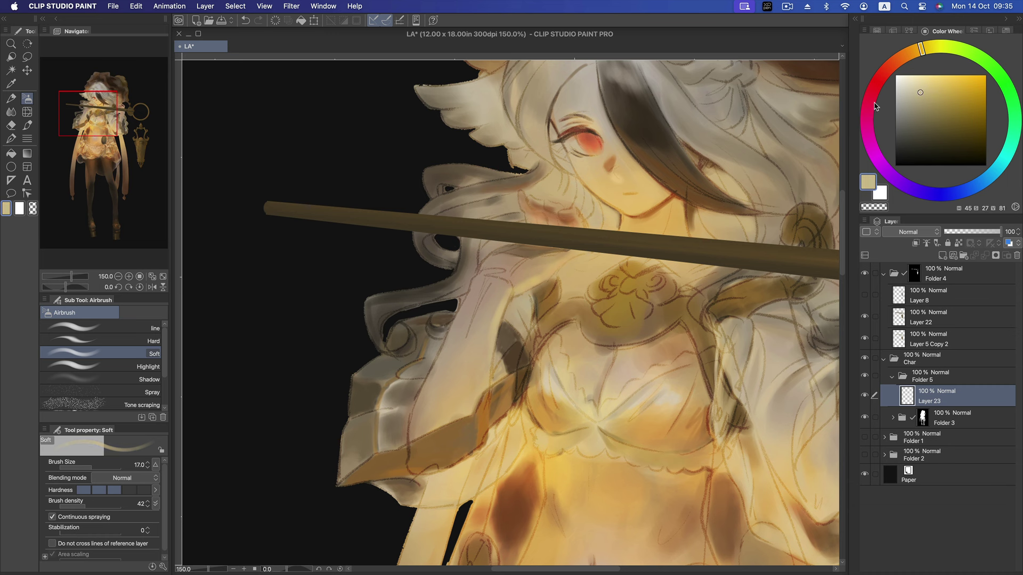
pyautogui.moveTo(86, 506); pyautogui.dragTo(75, 505)
pyautogui.press(']')
# - Airbrush a soft patch on the sleeve below the staff in rich orange-brown at higher density
pyautogui.scroll(-2, 501, 319)
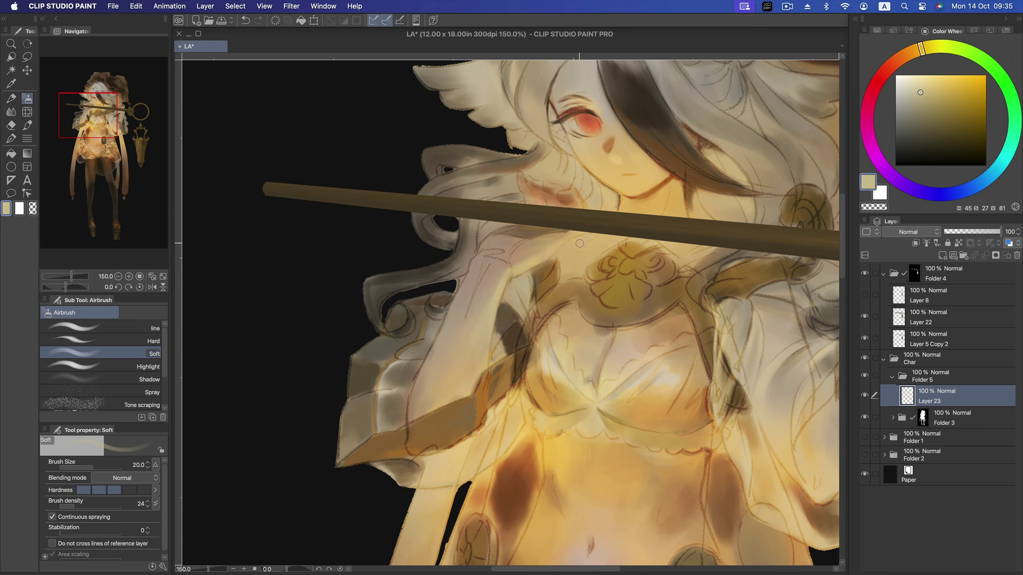
pyautogui.scroll(-2, 591, 175)
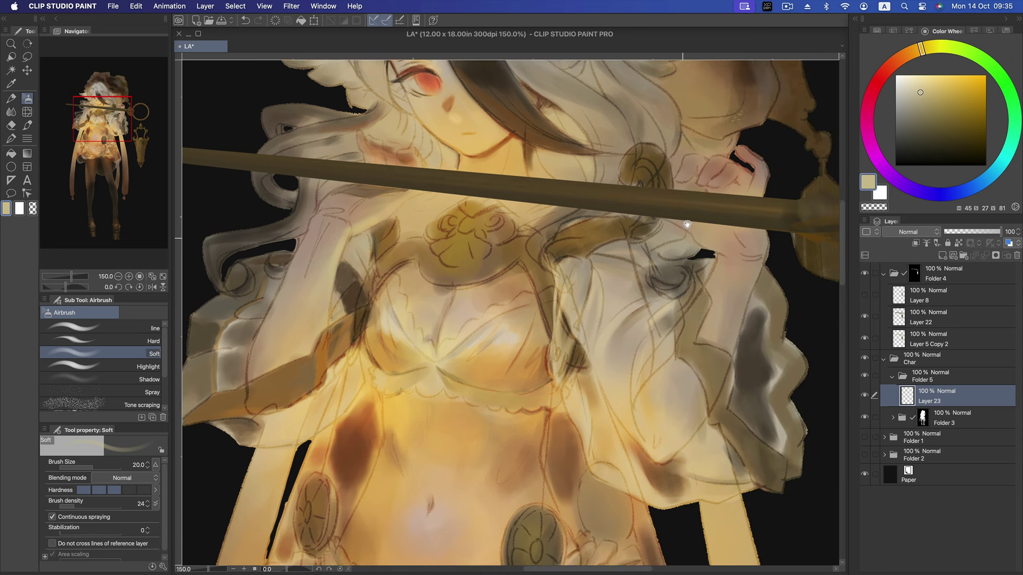
pyautogui.hscroll(5, 629, 213)
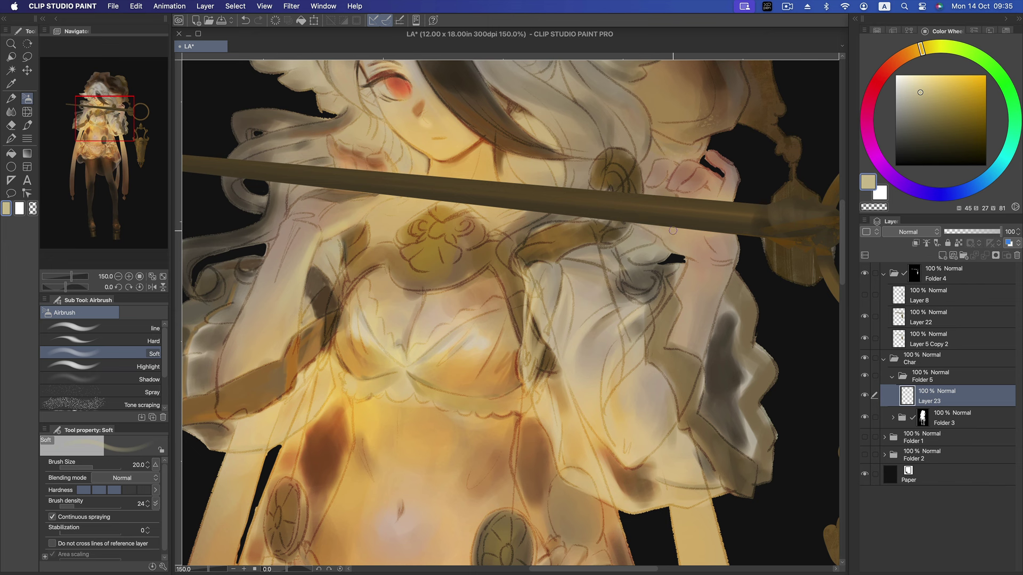
pyautogui.press('[')
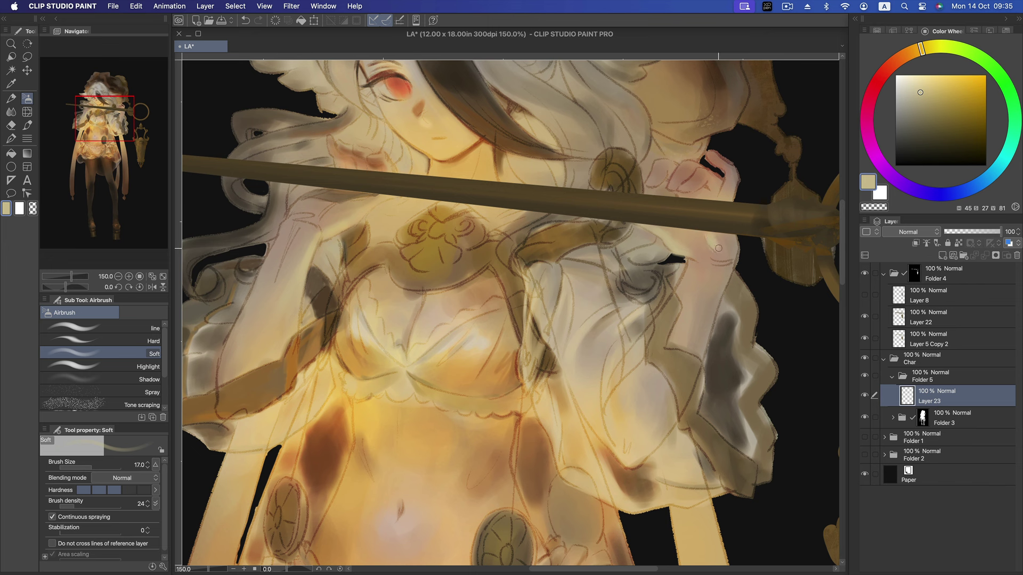
pyautogui.press(']')
pyautogui.moveTo(918, 53); pyautogui.dragTo(903, 55)
pyautogui.click(929, 101)
pyautogui.click(80, 507)
pyautogui.click(940, 102)
pyautogui.click(901, 57)
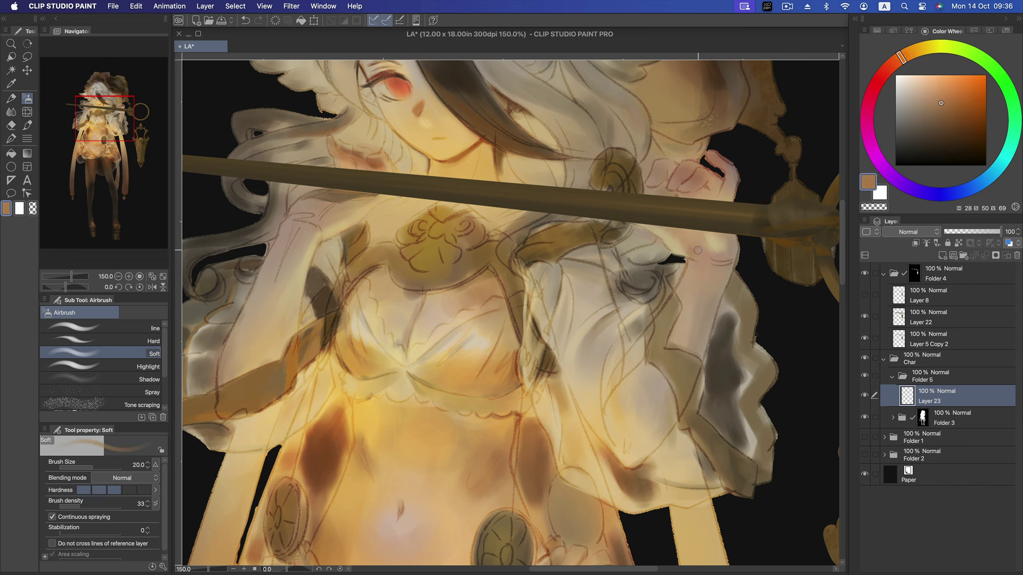
pyautogui.moveTo(722, 236); pyautogui.dragTo(727, 235)
# - Lighten her fingertips with a light peach skin tone
pyautogui.moveTo(928, 156)
pyautogui.mouseDown()
pyautogui.moveTo(928, 82)
pyautogui.moveTo(912, 52)
pyautogui.mouseUp()
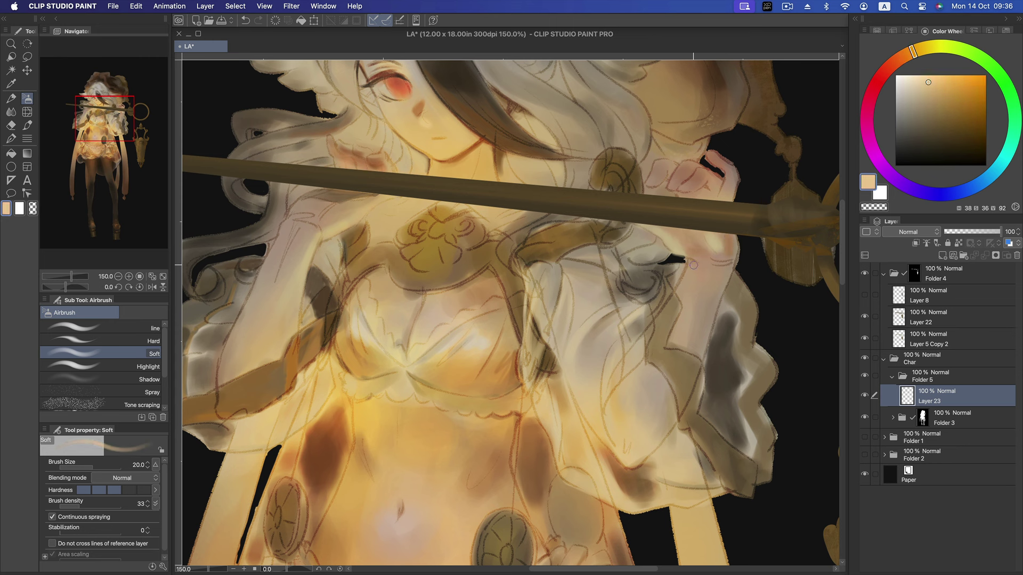
pyautogui.click(926, 88)
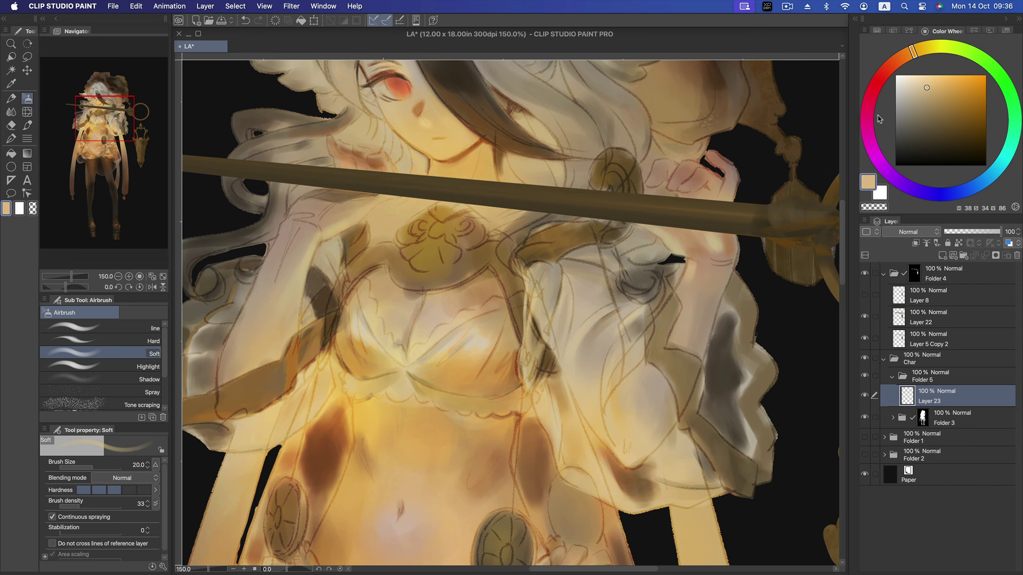
pyautogui.press('[')
pyautogui.press('[')
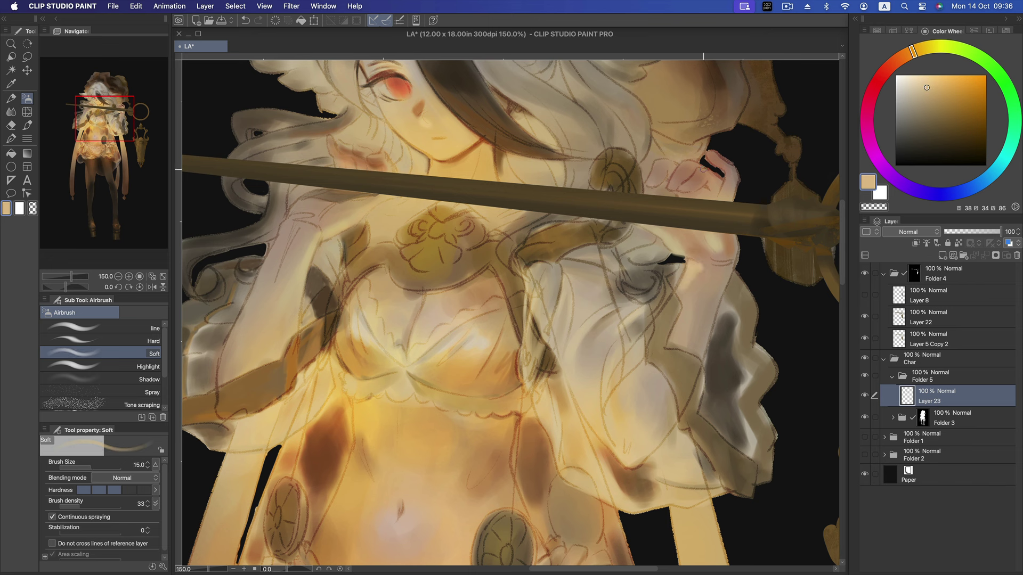
pyautogui.press(']')
pyautogui.moveTo(712, 187); pyautogui.dragTo(703, 190)
# - Try red-orange and pinkish beige tones while shrinking the brush
pyautogui.moveTo(912, 51)
pyautogui.mouseDown()
pyautogui.moveTo(897, 61)
pyautogui.moveTo(940, 106)
pyautogui.mouseUp()
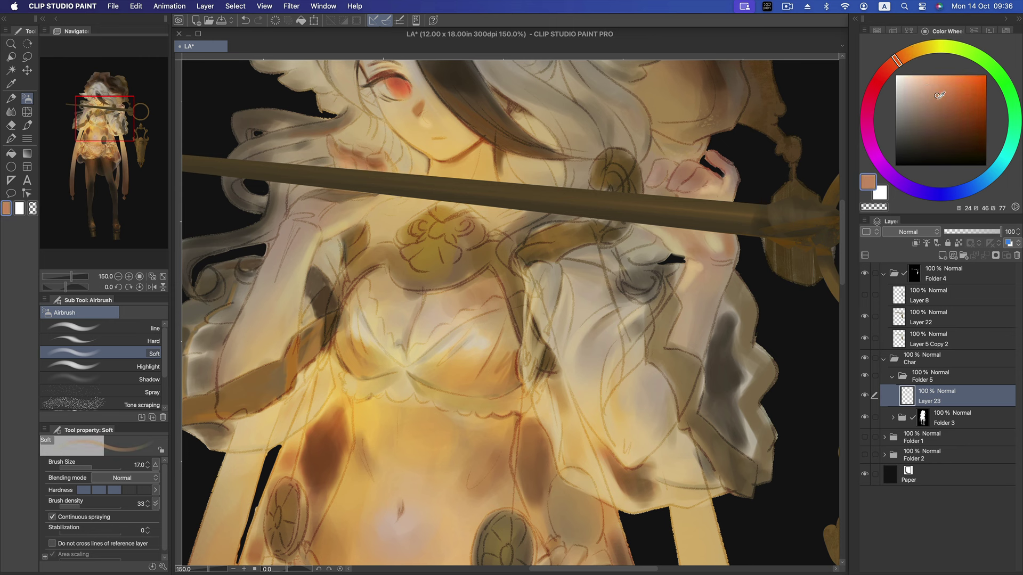
pyautogui.keyDown('alt'); pyautogui.click(653, 175); pyautogui.keyUp('alt')
pyautogui.press(']')
pyautogui.click(912, 118)
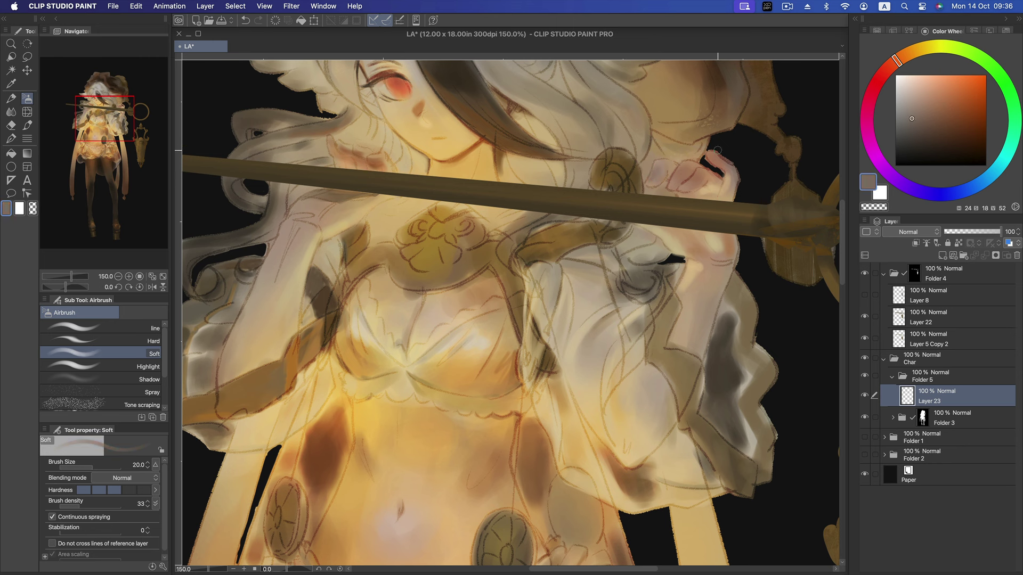
pyautogui.press('[')
pyautogui.press('[')
pyautogui.press('[')
pyautogui.keyDown('alt'); pyautogui.click(735, 242); pyautogui.keyUp('alt')
pyautogui.press('[')
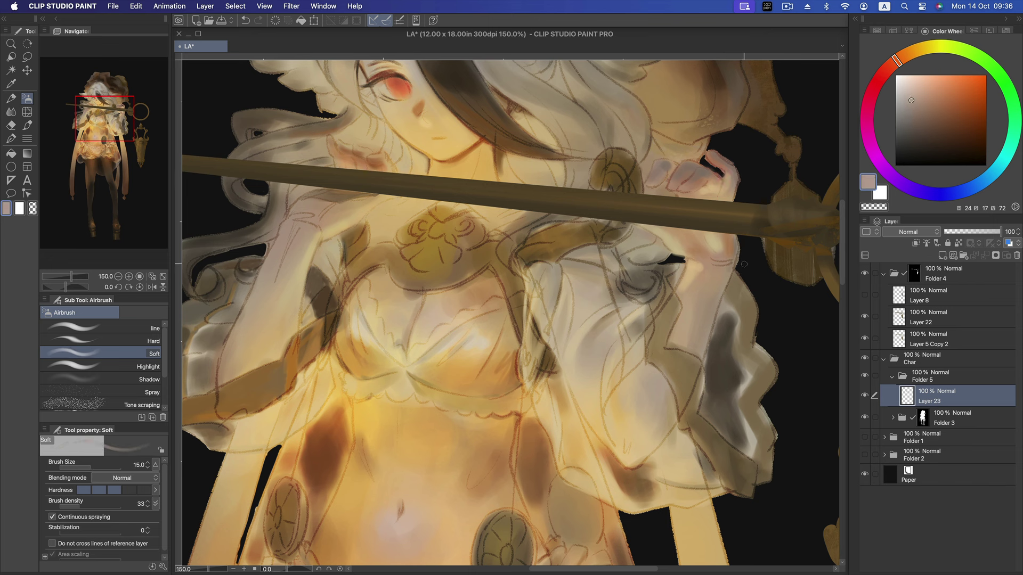
# - Paint a soft warm brown glow down her arm with a larger brush
pyautogui.click(923, 104)
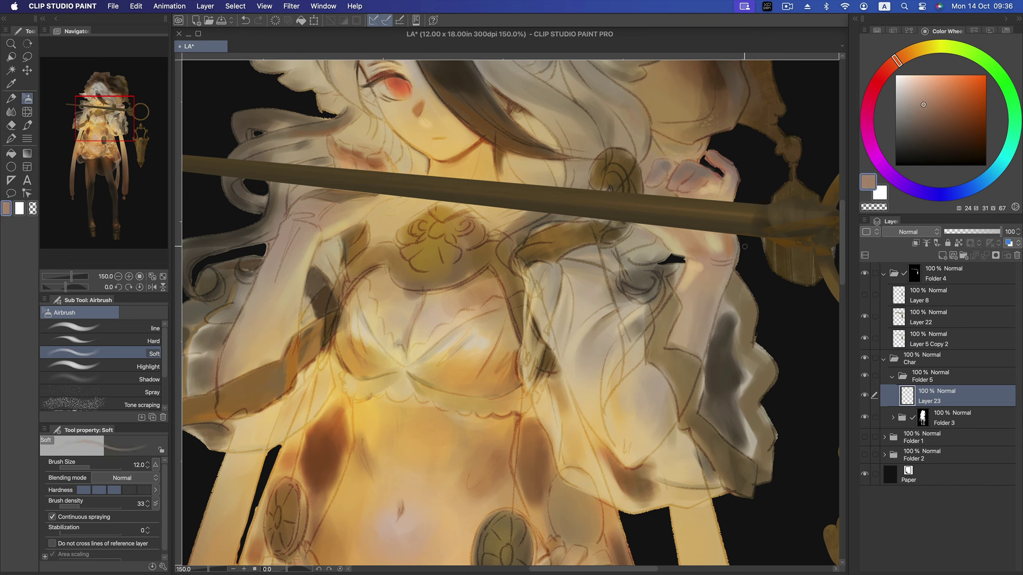
pyautogui.click(946, 109)
pyautogui.press(']')
pyautogui.press(']')
pyautogui.press(']')
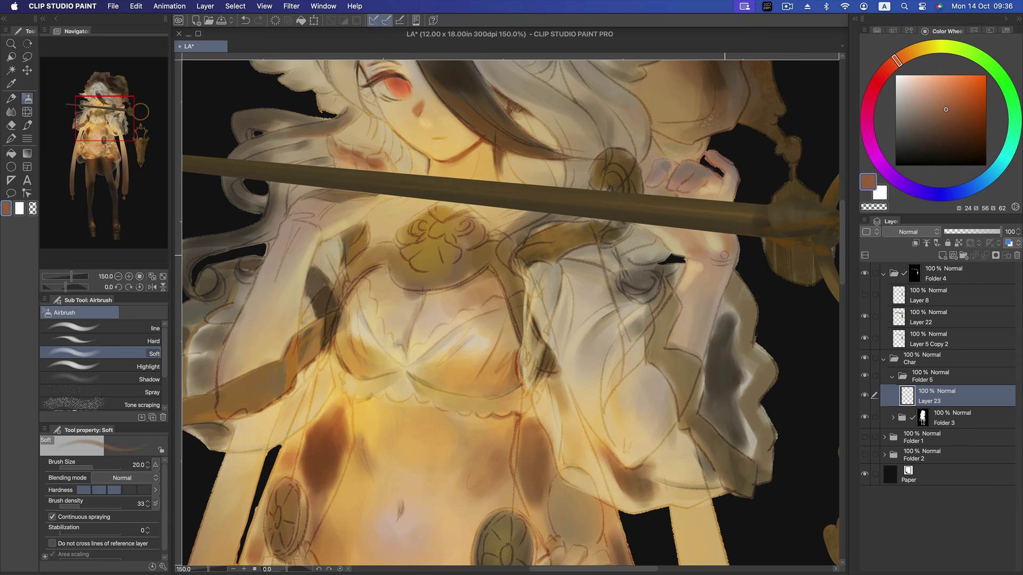
pyautogui.moveTo(717, 247); pyautogui.dragTo(723, 271)
# - Sample tan tones from the painting and shade darker along the sleeve edge
pyautogui.keyDown('alt'); pyautogui.click(783, 230); pyautogui.keyUp('alt')
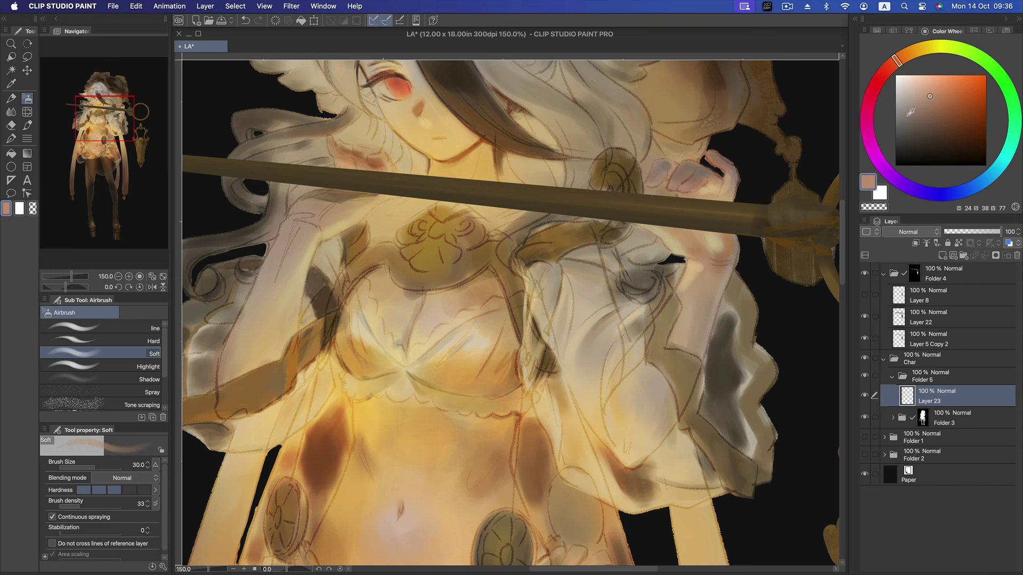
pyautogui.keyDown('alt'); pyautogui.click(722, 277); pyautogui.keyUp('alt')
pyautogui.keyDown('alt'); pyautogui.click(688, 316); pyautogui.keyUp('alt')
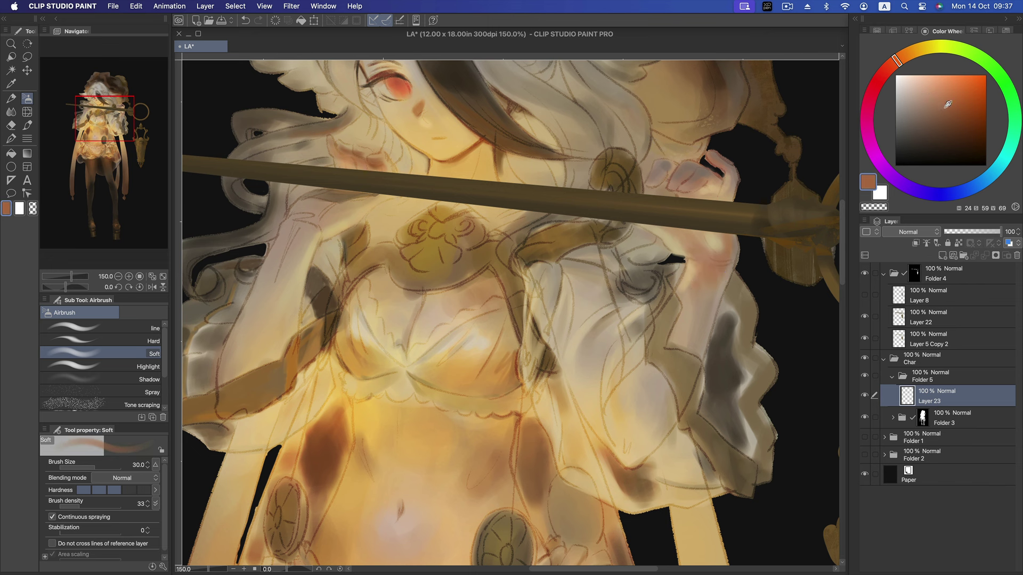
pyautogui.keyDown('alt'); pyautogui.click(683, 320); pyautogui.keyUp('alt')
pyautogui.press('[')
pyautogui.press('[')
pyautogui.press('[')
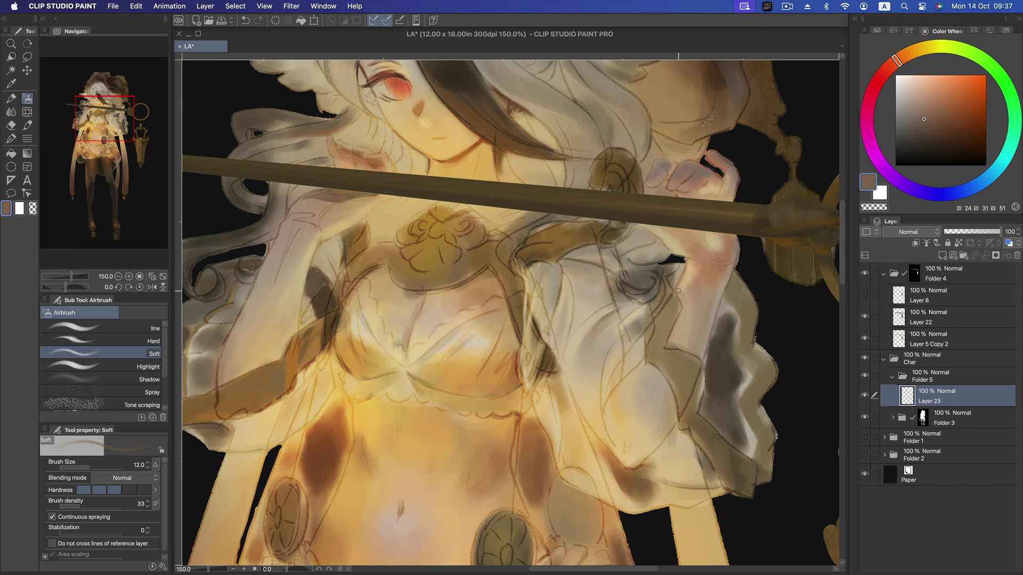
pyautogui.moveTo(681, 310)
pyautogui.mouseDown()
pyautogui.moveTo(677, 322)
pyautogui.moveTo(678, 293)
pyautogui.mouseUp()
# - Switch to a lighter saturated orange-brown, enlarge the brush, and show the lower sleeve
pyautogui.keyDown('alt'); pyautogui.click(695, 286); pyautogui.keyUp('alt')
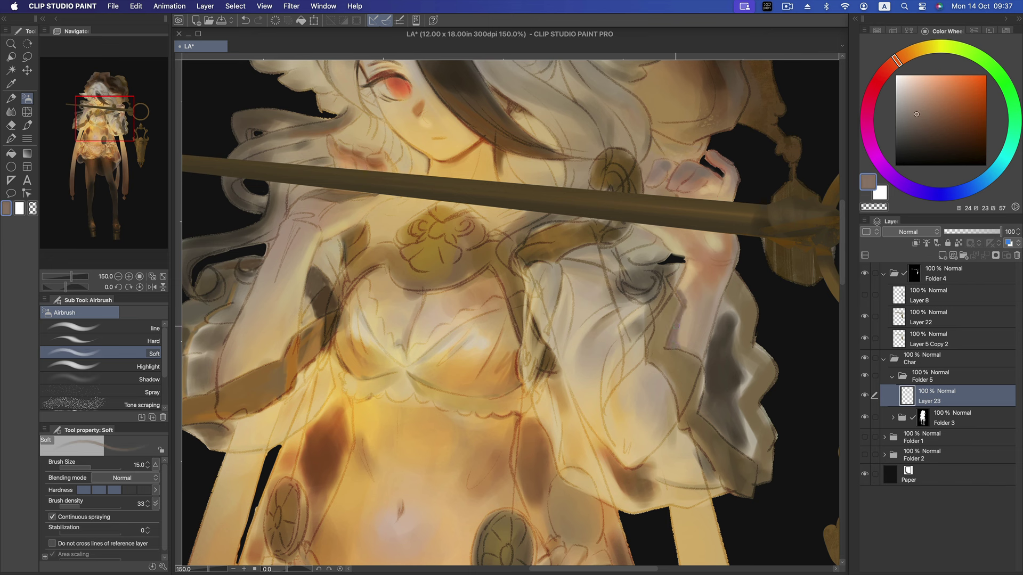
pyautogui.click(952, 109)
pyautogui.click(949, 99)
pyautogui.press(']')
pyautogui.moveTo(690, 304); pyautogui.dragTo(698, 287)
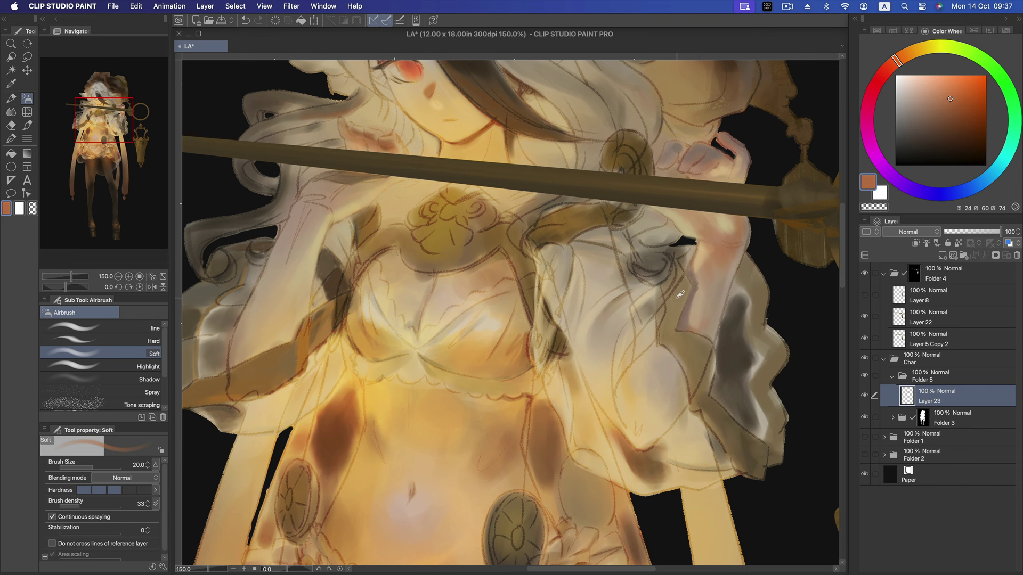
# - Shade a saturated darker tan along the right sleeve's edge
pyautogui.keyDown('alt'); pyautogui.click(680, 294); pyautogui.keyUp('alt')
pyautogui.moveTo(923, 112); pyautogui.dragTo(943, 113)
pyautogui.press('[')
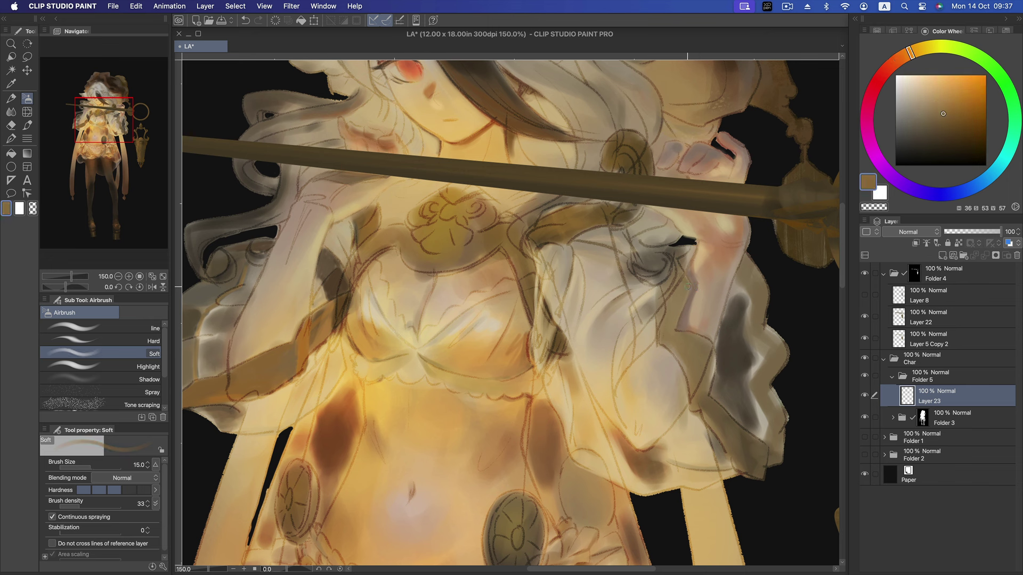
pyautogui.moveTo(661, 339); pyautogui.dragTo(671, 323)
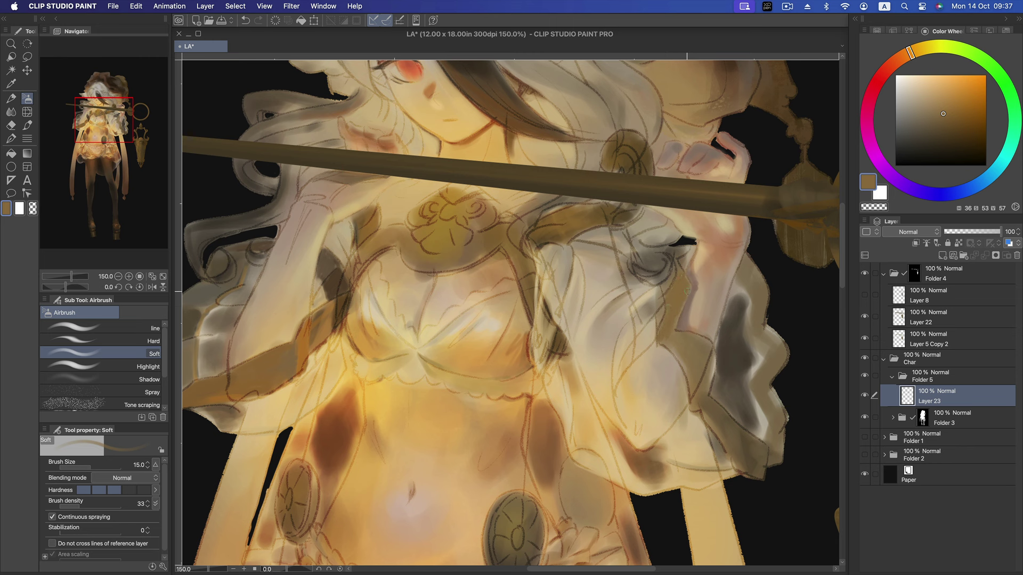
# - Dab lighter tan tones onto the sleeve edge with a smaller brush
pyautogui.click(936, 124)
pyautogui.press('[')
pyautogui.click(939, 90)
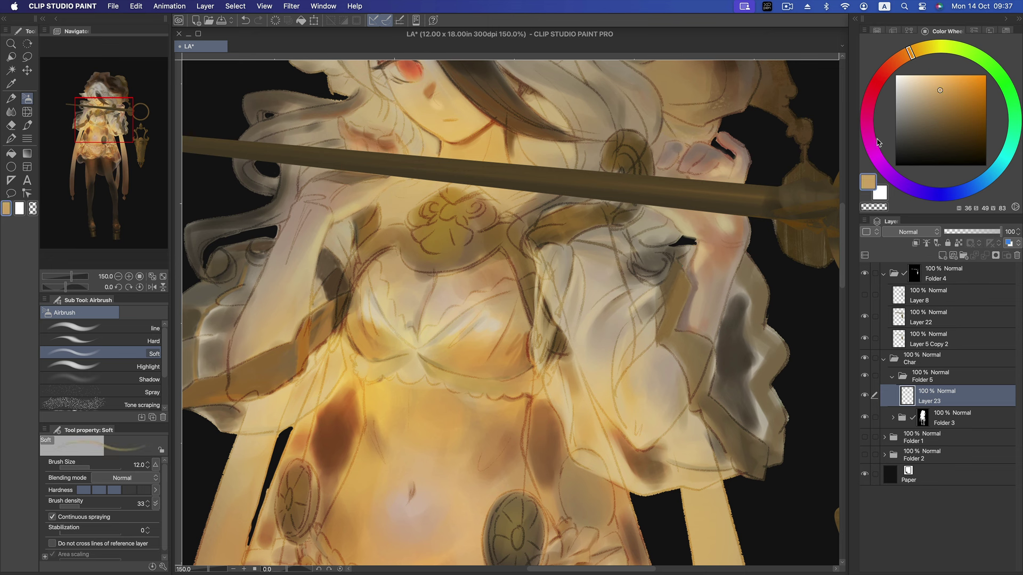
pyautogui.moveTo(665, 340); pyautogui.dragTo(673, 330)
pyautogui.click(927, 98)
pyautogui.click(926, 103)
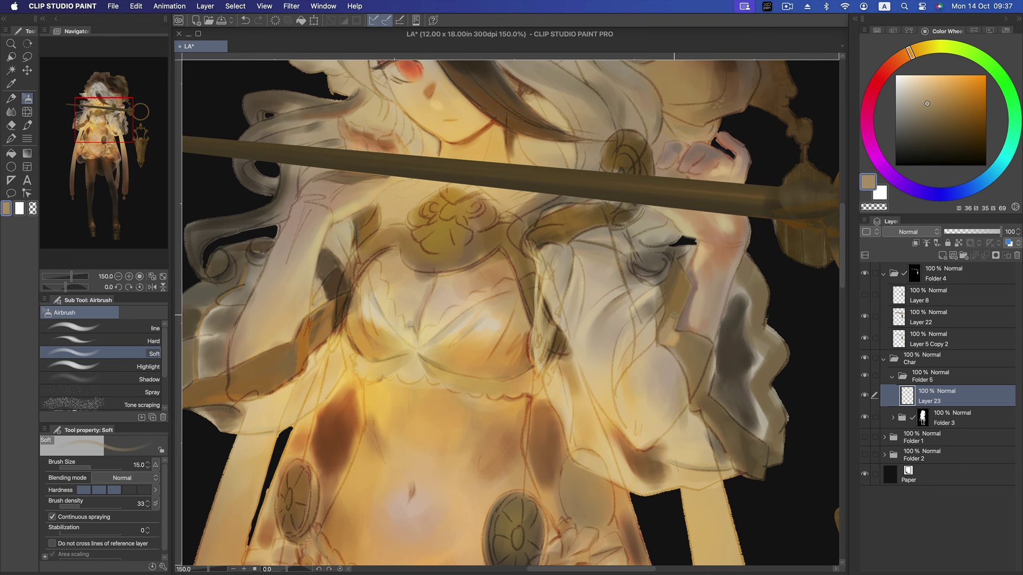
# - Add a small dark brown touch at the sleeve edge
pyautogui.click(951, 111)
pyautogui.moveTo(673, 345); pyautogui.dragTo(682, 337)
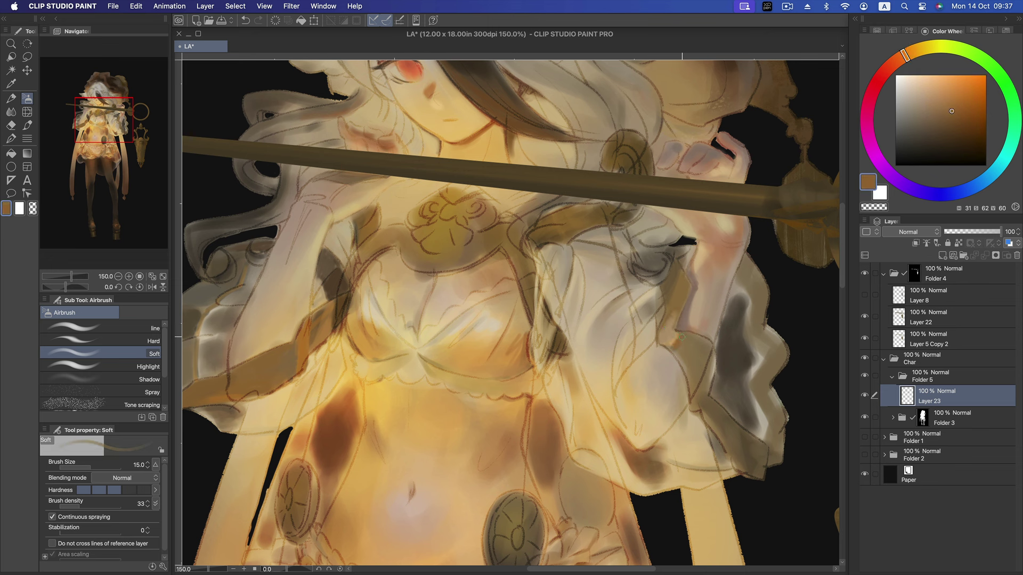
pyautogui.click(948, 101)
pyautogui.press(']')
pyautogui.press(']')
# - Try a pale tan stroke up the sleeve edge, then undo it
pyautogui.click(919, 109)
pyautogui.press('[')
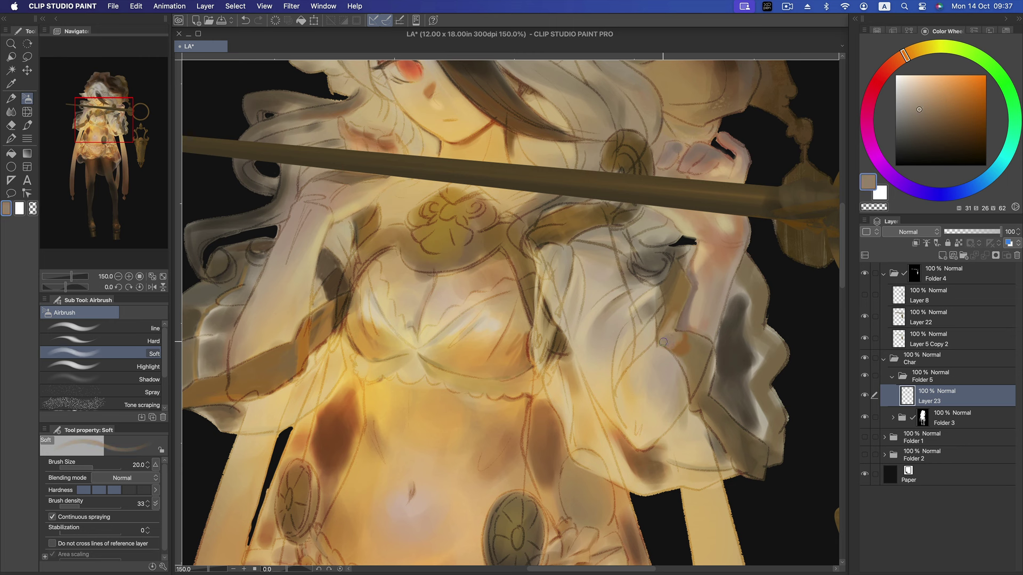
pyautogui.click(919, 88)
pyautogui.press('[')
pyautogui.press('[')
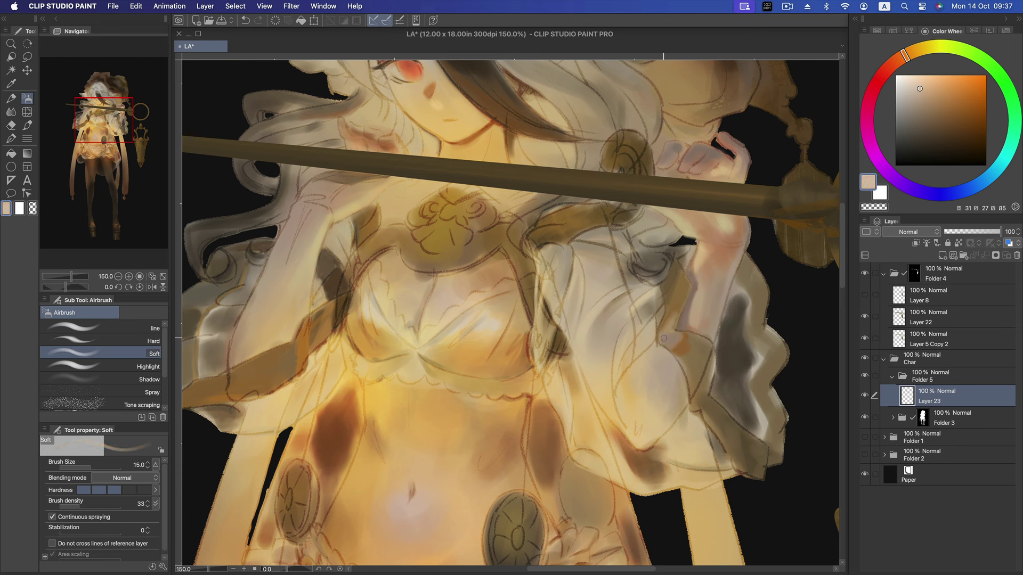
pyautogui.moveTo(662, 340); pyautogui.dragTo(675, 320)
pyautogui.press('super+z')
# - Retry deeper and paler tan strokes on the sleeve edge, undoing each attempt
pyautogui.click(936, 88)
pyautogui.moveTo(667, 338); pyautogui.dragTo(671, 326)
pyautogui.press('super+z')
pyautogui.click(927, 85)
pyautogui.moveTo(664, 339); pyautogui.dragTo(676, 338)
pyautogui.press('super+z')
pyautogui.click(919, 103)
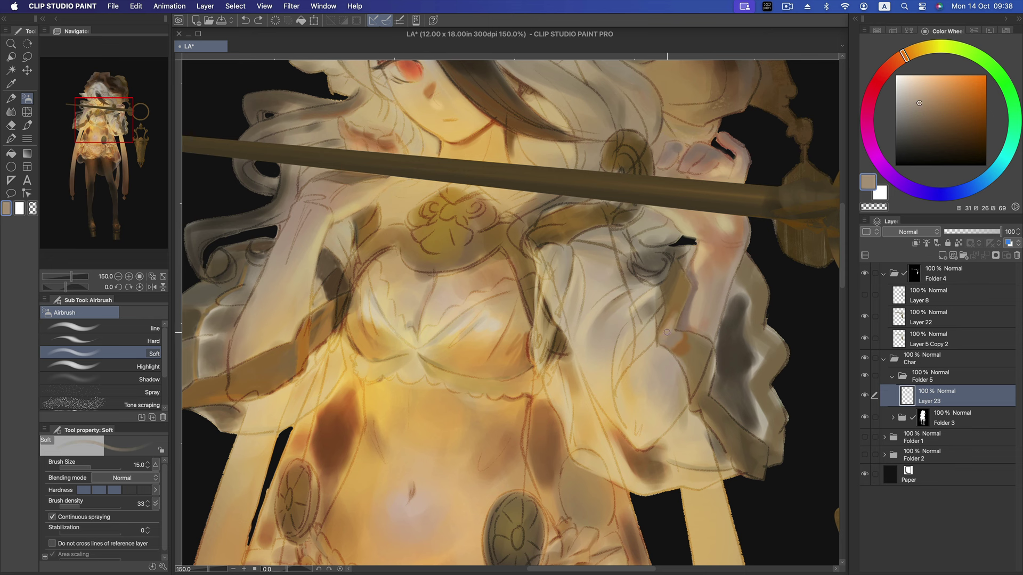
# - Shade a deep golden tan beneath the sleeve ruffle with a larger brush
pyautogui.click(948, 97)
pyautogui.click(898, 60)
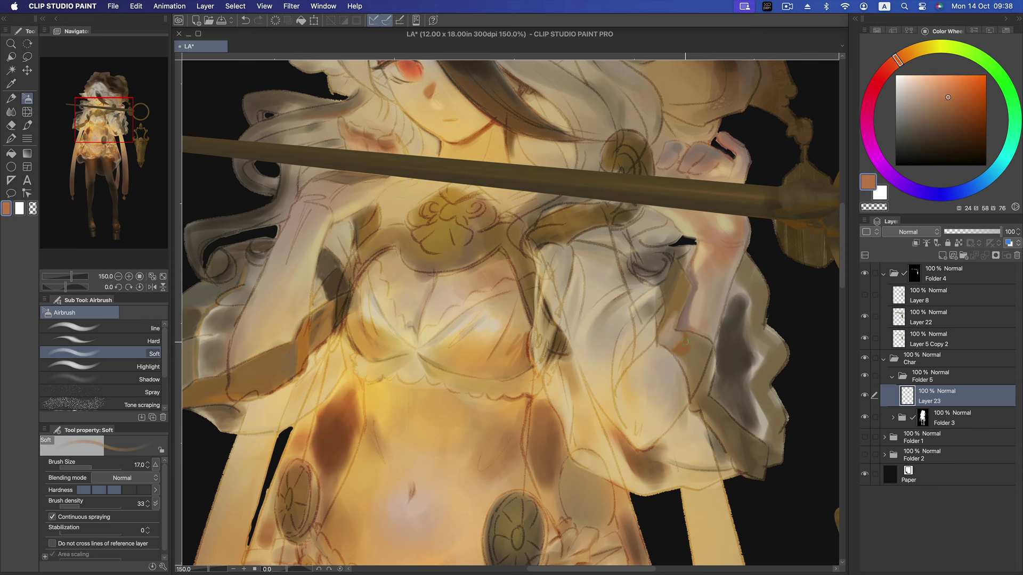
pyautogui.click(942, 122)
pyautogui.press(']')
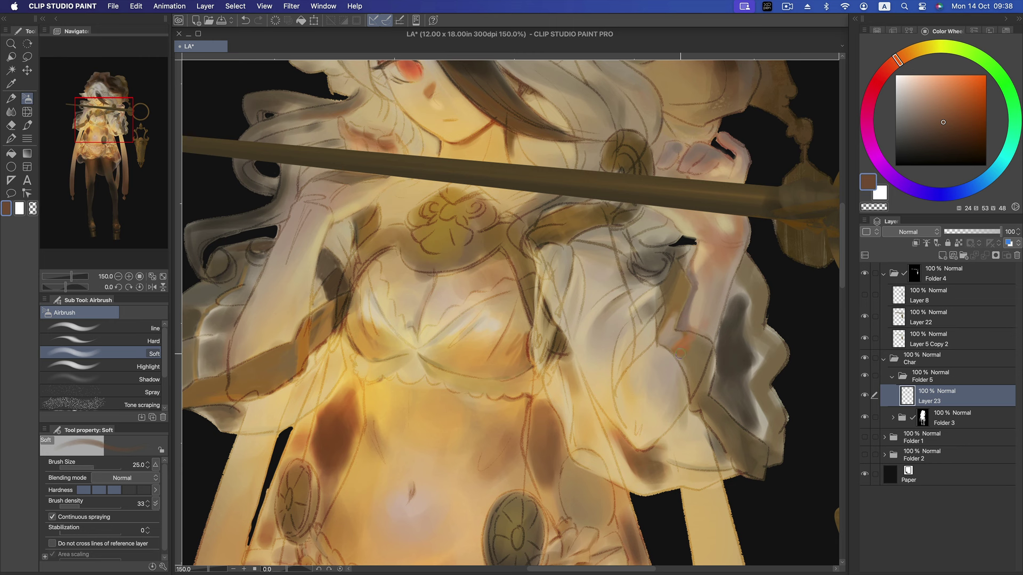
pyautogui.click(926, 111)
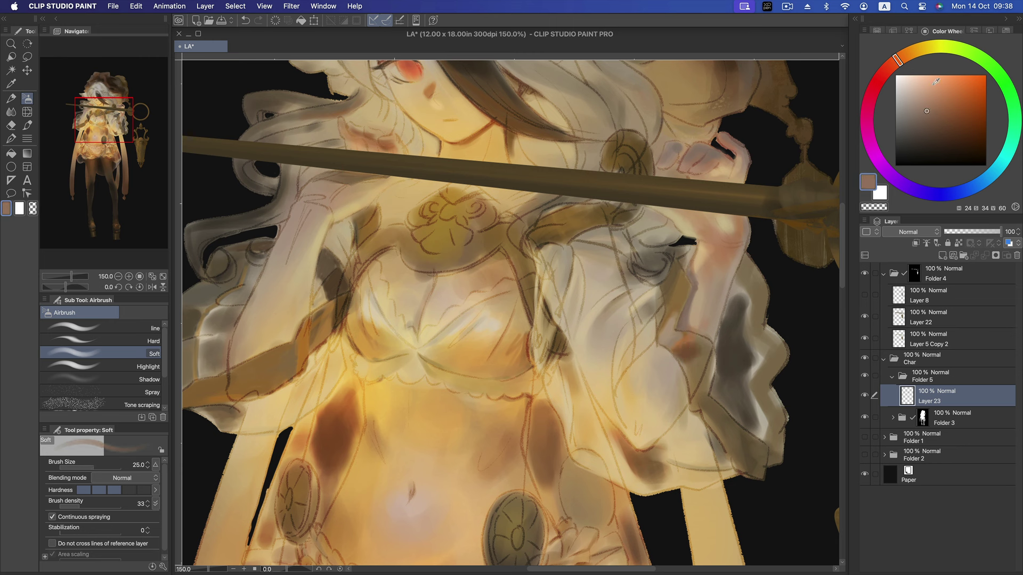
pyautogui.click(912, 51)
pyautogui.click(936, 114)
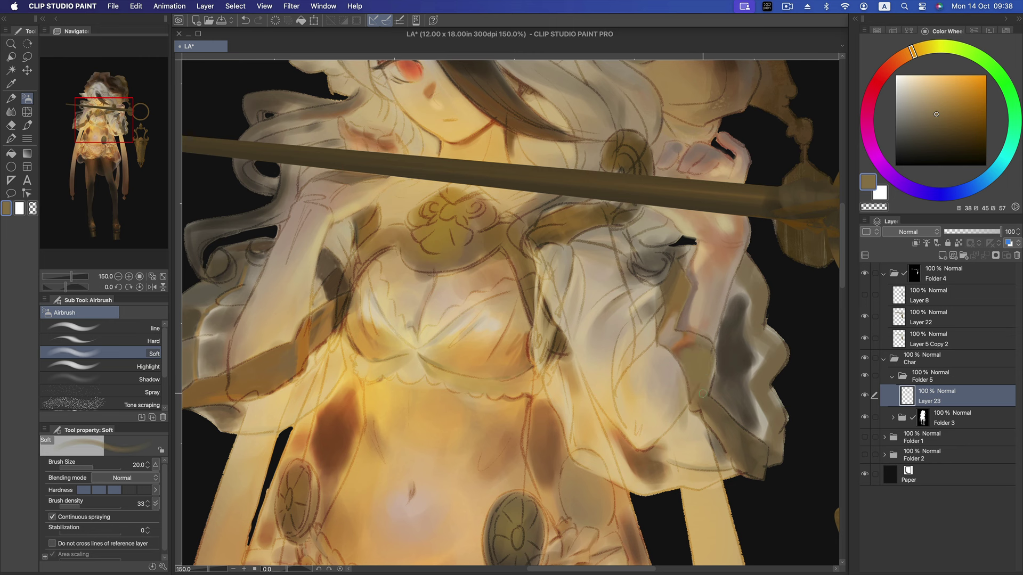
pyautogui.click(936, 123)
pyautogui.press(']')
pyautogui.moveTo(694, 409); pyautogui.dragTo(723, 426)
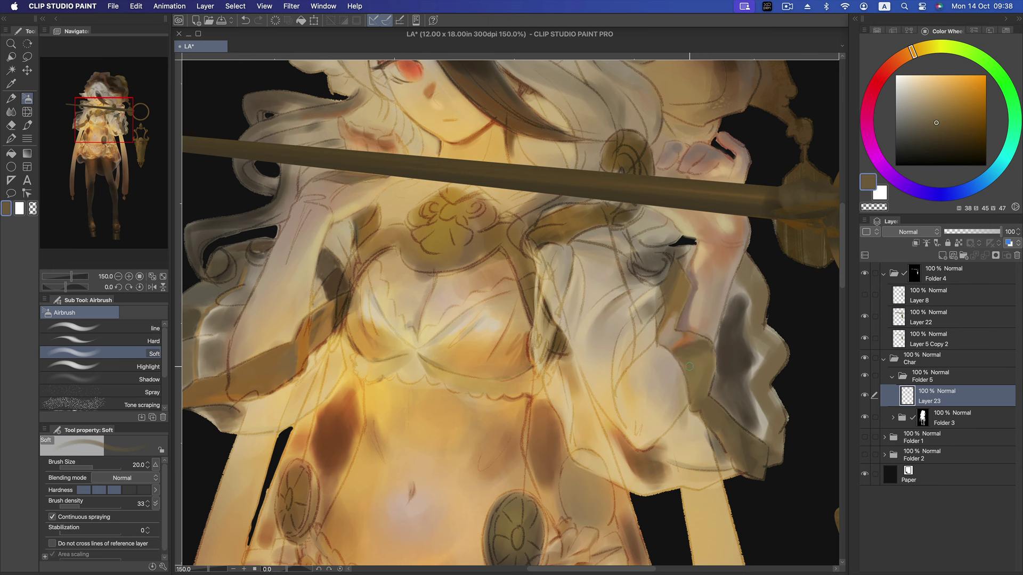
# - Airbrush lighter tan over the sleeve and hand, then undo those strokes
pyautogui.click(929, 108)
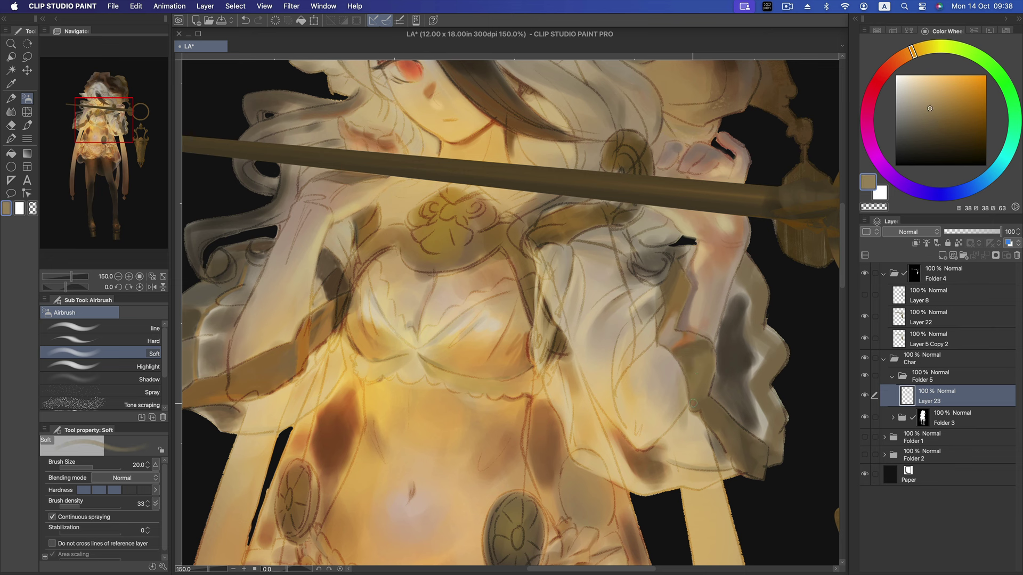
pyautogui.moveTo(681, 213); pyautogui.dragTo(693, 320)
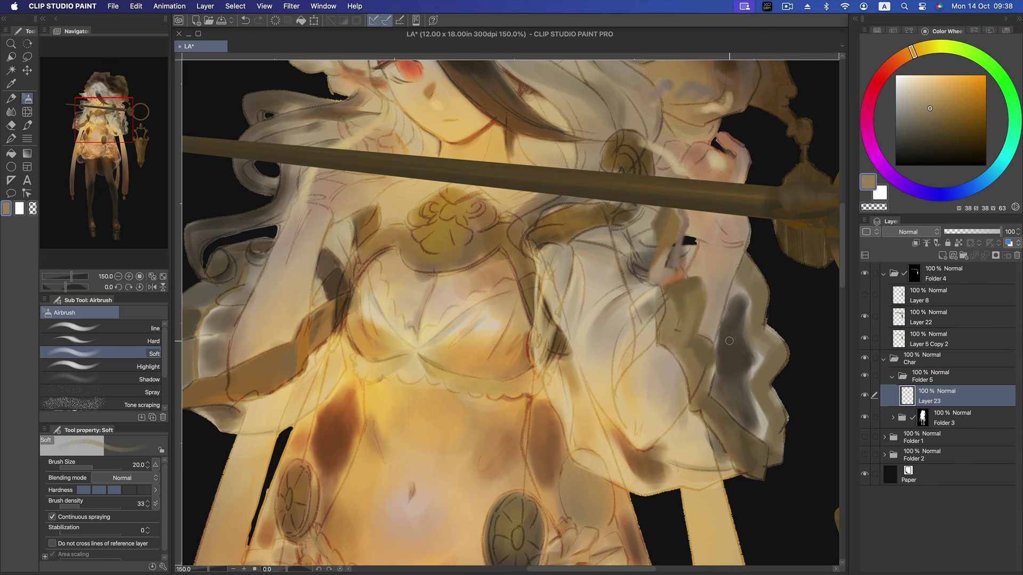
pyautogui.press('super+z')
pyautogui.scroll(-2, 727, 322)
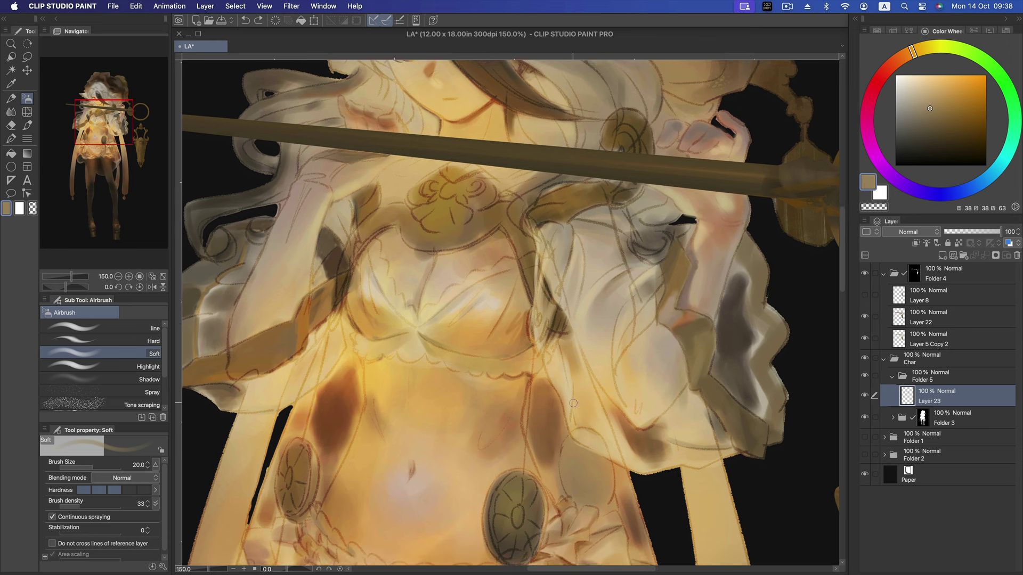
# - Switch to a firmer line airbrush and paint dark brown shading on the right sleeve
pyautogui.click(134, 330)
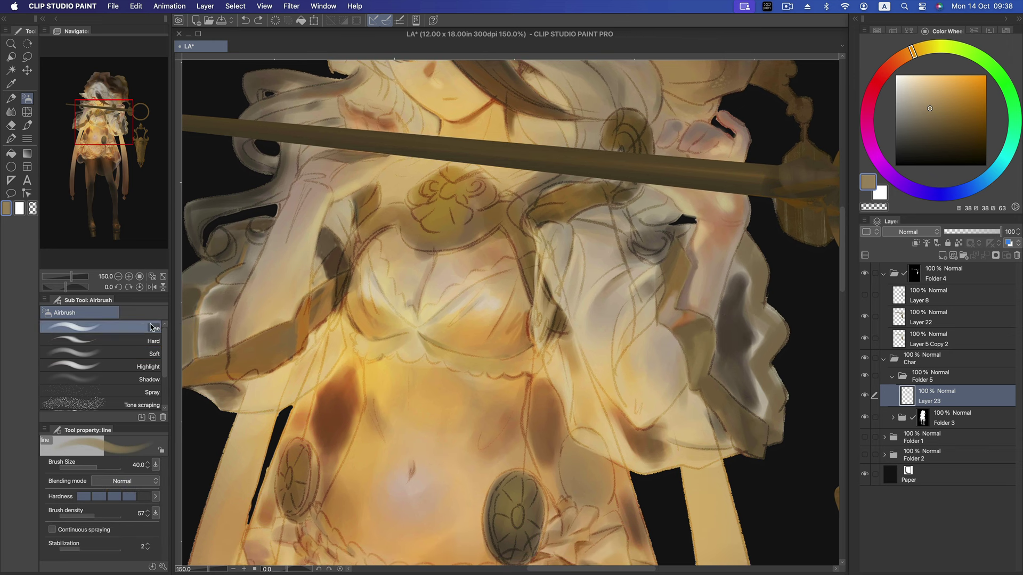
pyautogui.keyDown('alt'); pyautogui.click(710, 385); pyautogui.keyUp('alt')
pyautogui.press('[')
pyautogui.moveTo(696, 388)
pyautogui.mouseDown()
pyautogui.moveTo(723, 385)
pyautogui.moveTo(725, 409)
pyautogui.mouseUp()
pyautogui.press(']')
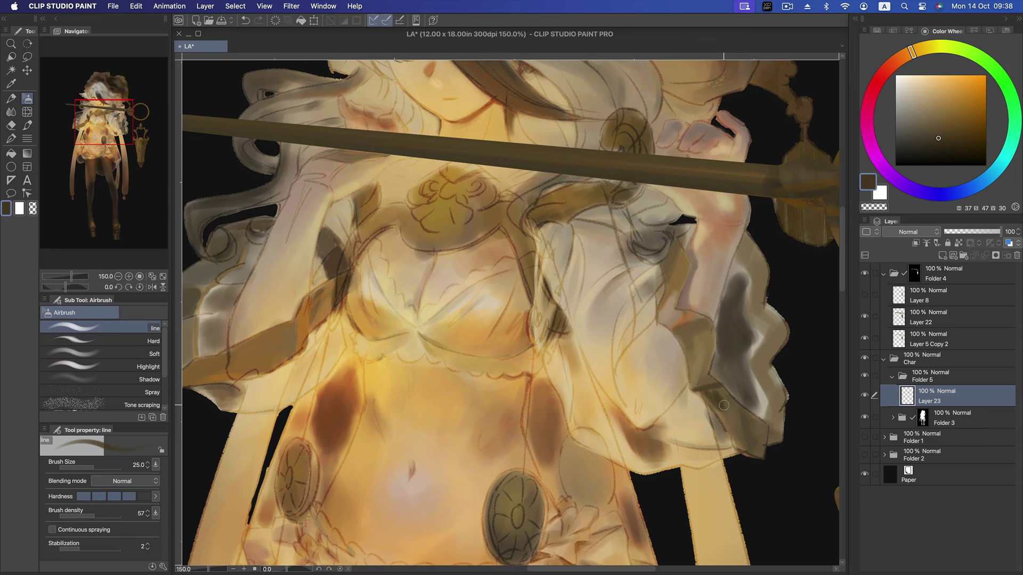
pyautogui.press(']')
pyautogui.press(']')
# - Try lighter and greyer tans at several brush sizes
pyautogui.click(929, 128)
pyautogui.click(935, 133)
pyautogui.press('[')
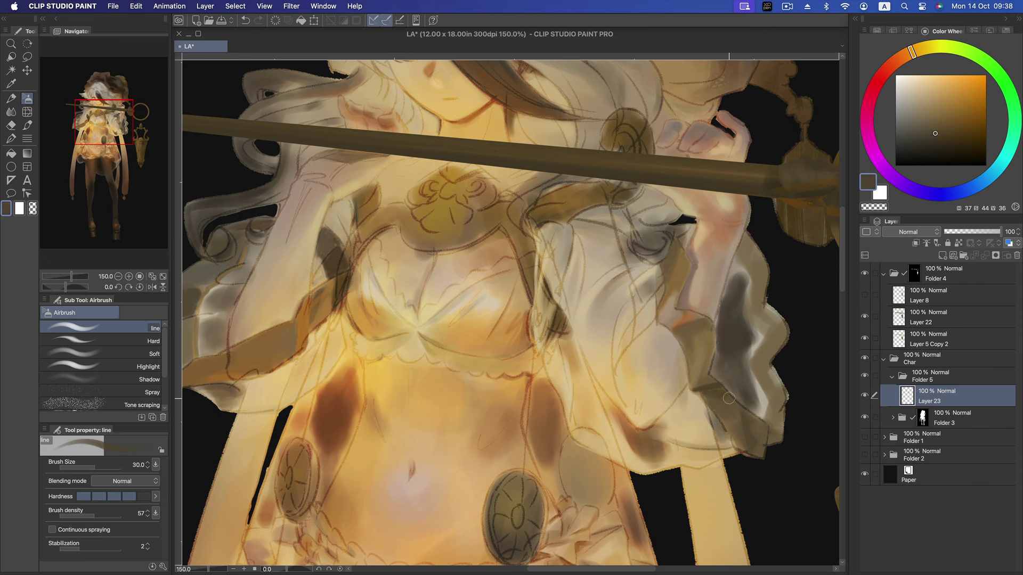
pyautogui.keyDown('alt'); pyautogui.click(751, 424); pyautogui.keyUp('alt')
pyautogui.press(']')
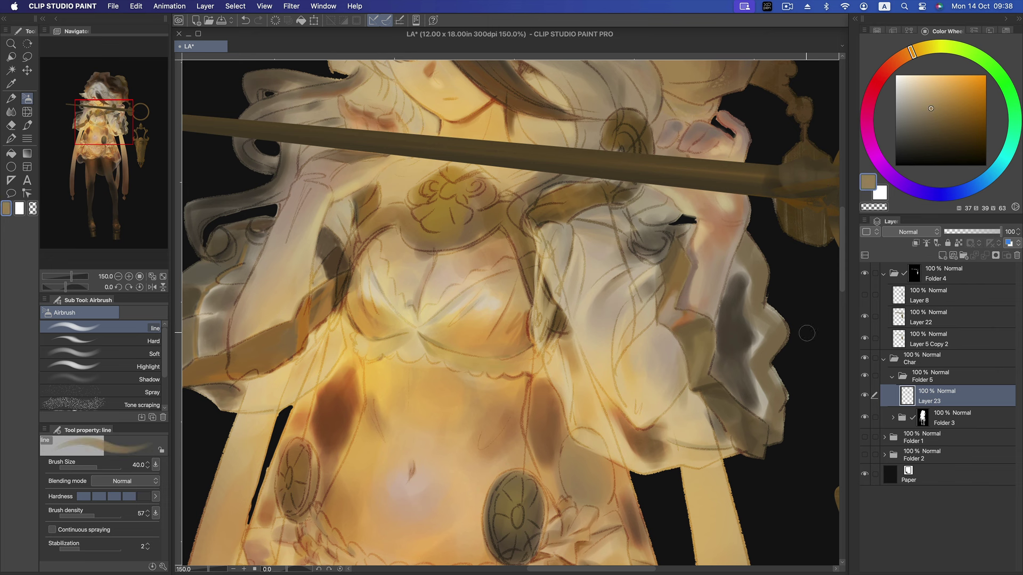
pyautogui.keyDown('alt'); pyautogui.click(740, 439); pyautogui.keyUp('alt')
pyautogui.press('[')
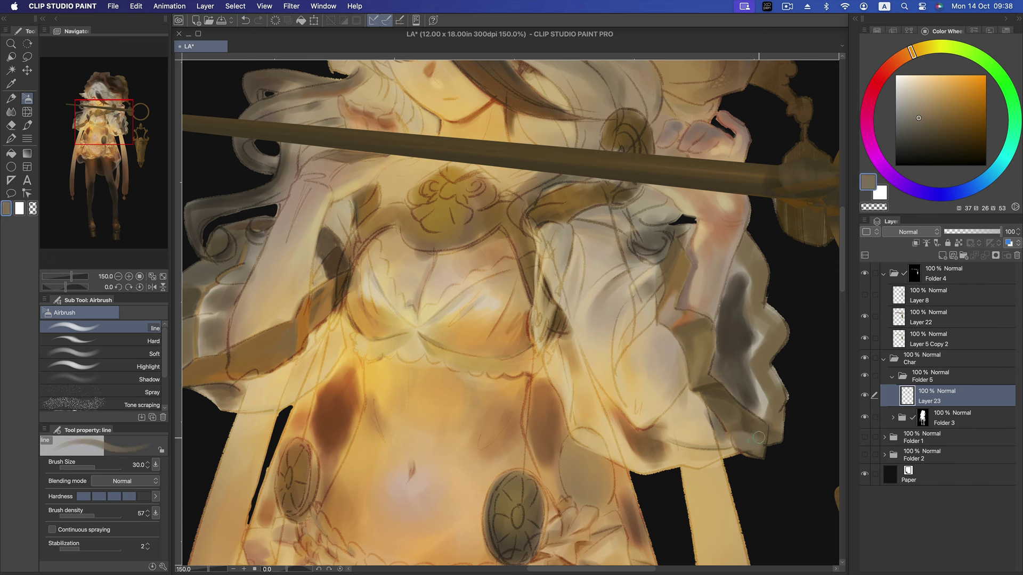
# - Draw a thin dark brown line along the sleeve edge with a small brush
pyautogui.keyDown('alt'); pyautogui.click(747, 409); pyautogui.keyUp('alt')
pyautogui.press(']')
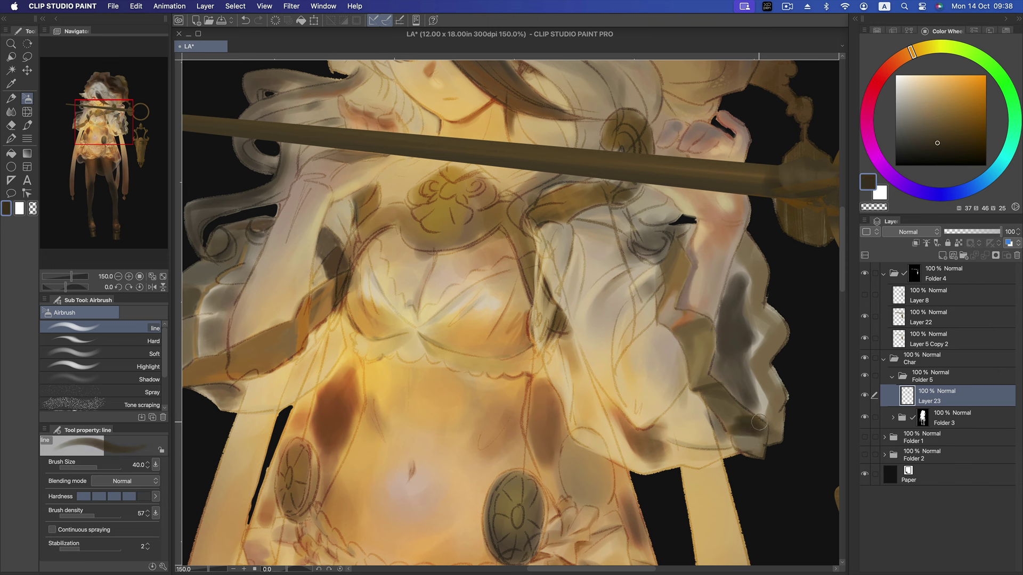
pyautogui.keyDown('alt'); pyautogui.click(759, 423); pyautogui.keyUp('alt')
pyautogui.press('[')
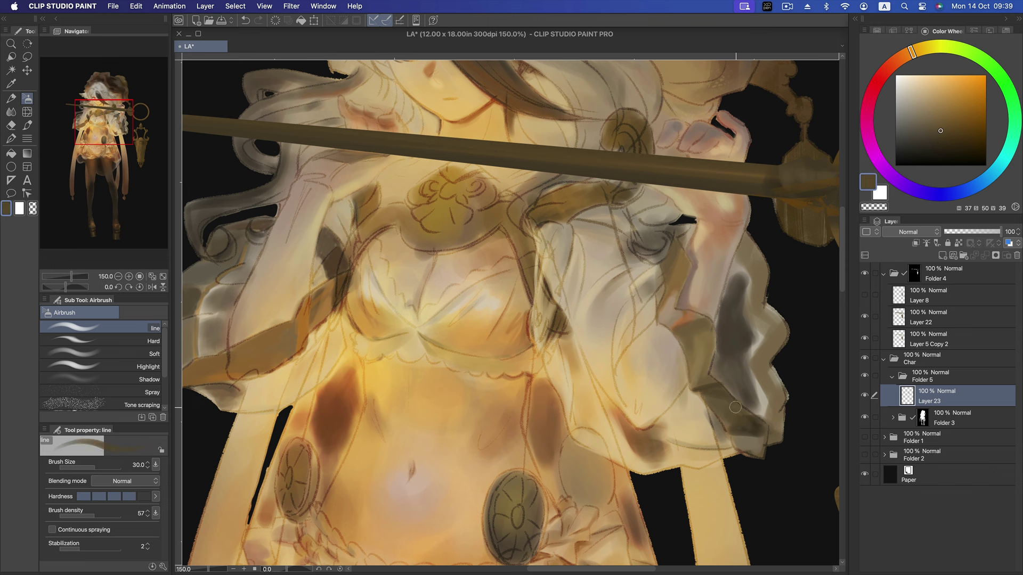
pyautogui.press('[')
pyautogui.press('[')
pyautogui.press('[')
pyautogui.press('[')
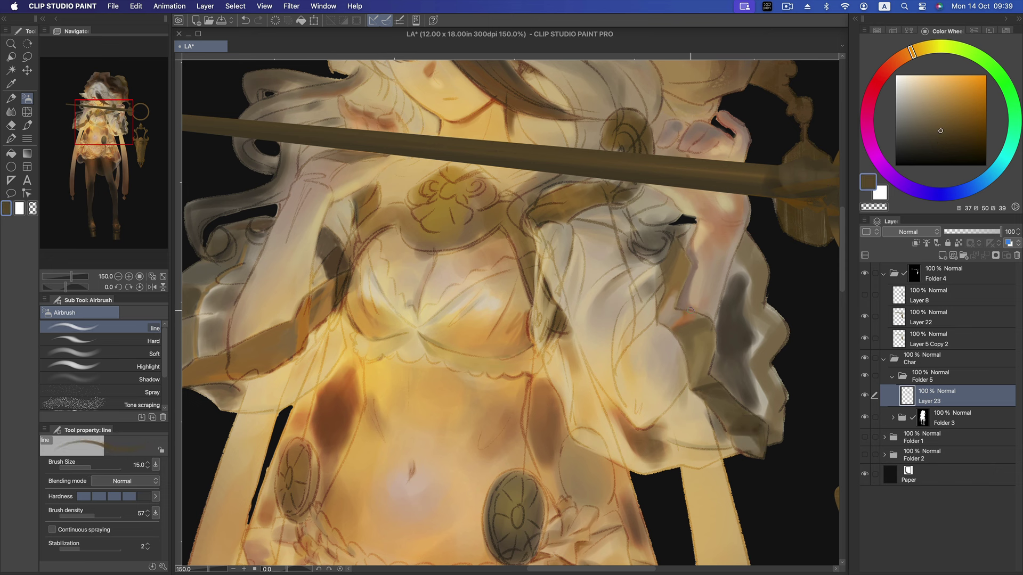
pyautogui.moveTo(715, 339); pyautogui.dragTo(708, 375)
# - Shade the lower sleeve edge in lighter brown, then choose a darker, duller brown
pyautogui.keyDown('alt'); pyautogui.click(712, 382); pyautogui.keyUp('alt')
pyautogui.press(']')
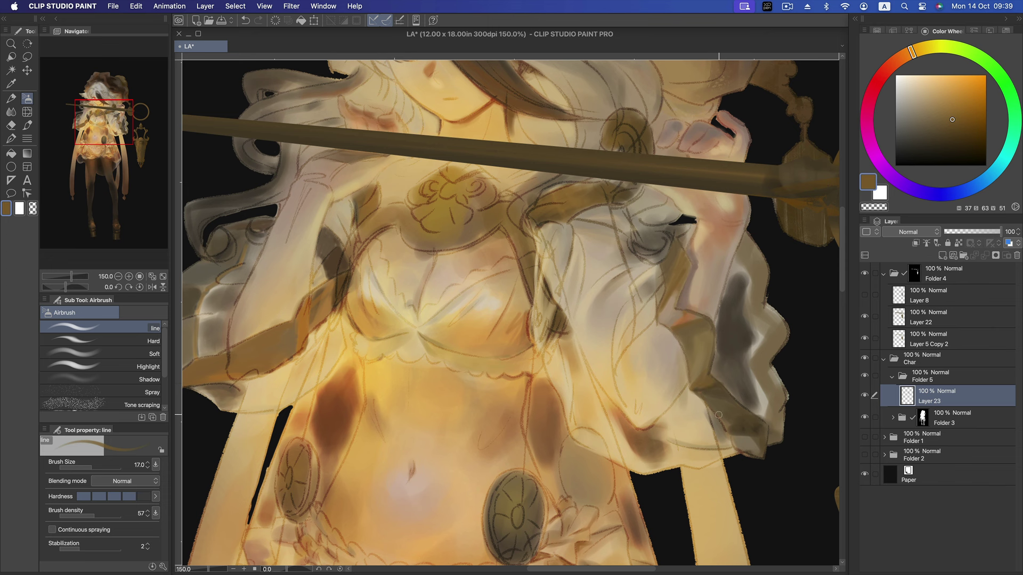
pyautogui.moveTo(736, 433); pyautogui.dragTo(760, 451)
pyautogui.click(959, 129)
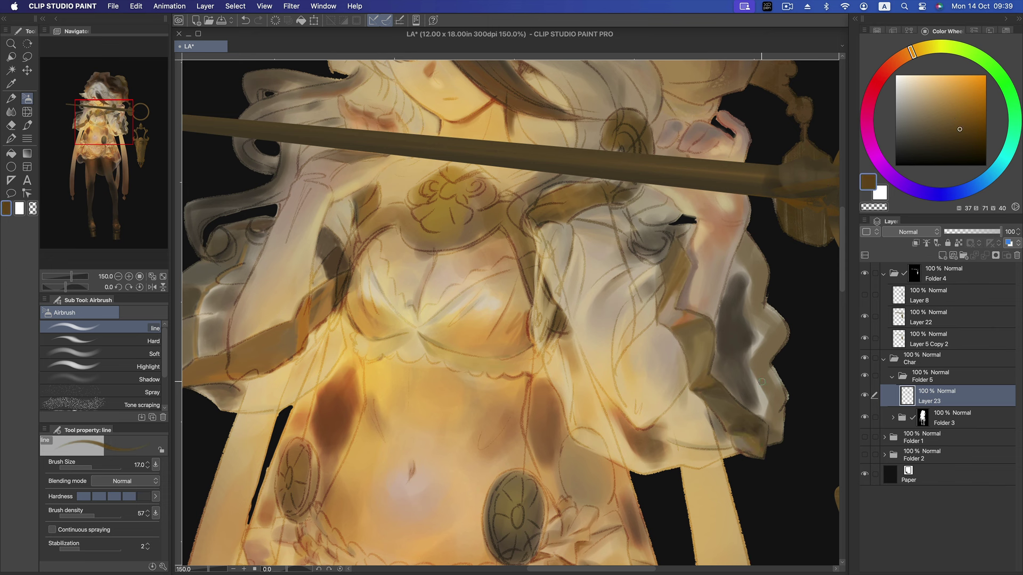
pyautogui.keyDown('alt'); pyautogui.click(767, 429); pyautogui.keyUp('alt')
pyautogui.press(']')
pyautogui.press(']')
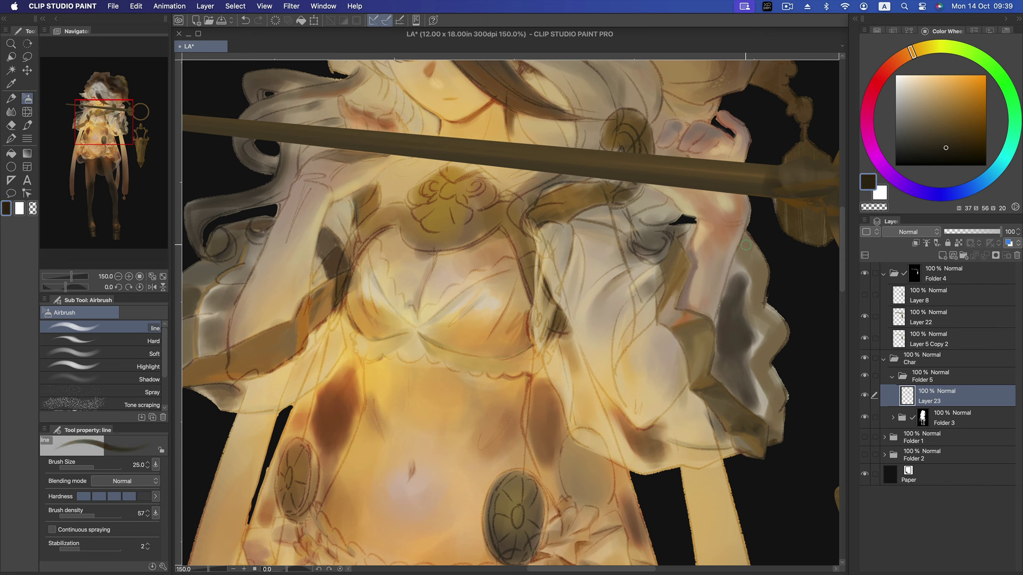
# - Undo a light brown stroke on the dress's right edge and expand Folder 3
pyautogui.keyDown('alt'); pyautogui.click(742, 249); pyautogui.keyUp('alt')
pyautogui.click(935, 125)
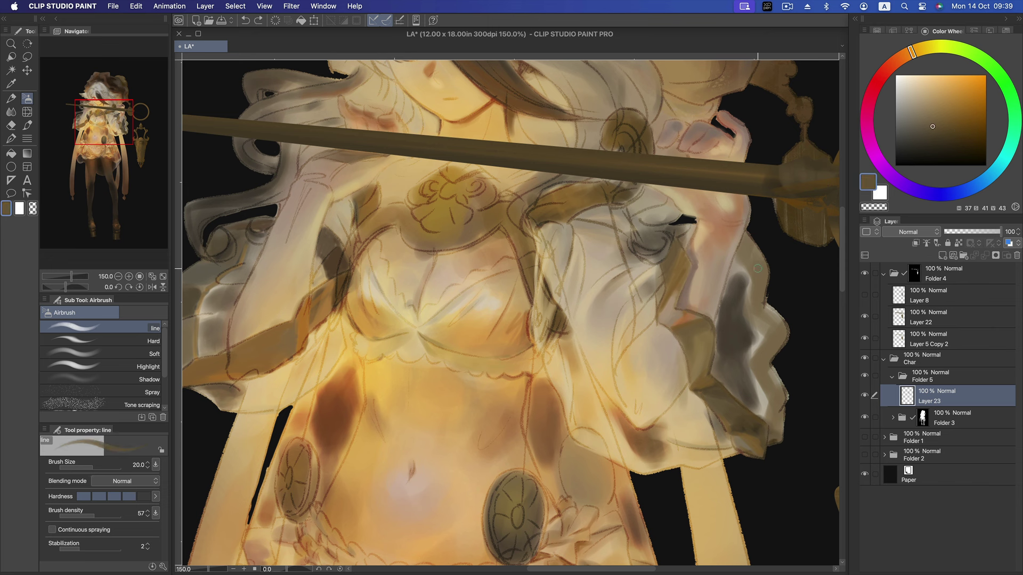
pyautogui.moveTo(748, 232)
pyautogui.mouseDown()
pyautogui.moveTo(739, 261)
pyautogui.moveTo(764, 271)
pyautogui.moveTo(749, 242)
pyautogui.moveTo(742, 252)
pyautogui.moveTo(764, 234)
pyautogui.moveTo(751, 252)
pyautogui.moveTo(757, 274)
pyautogui.moveTo(745, 254)
pyautogui.mouseUp()
pyautogui.press('super+z')
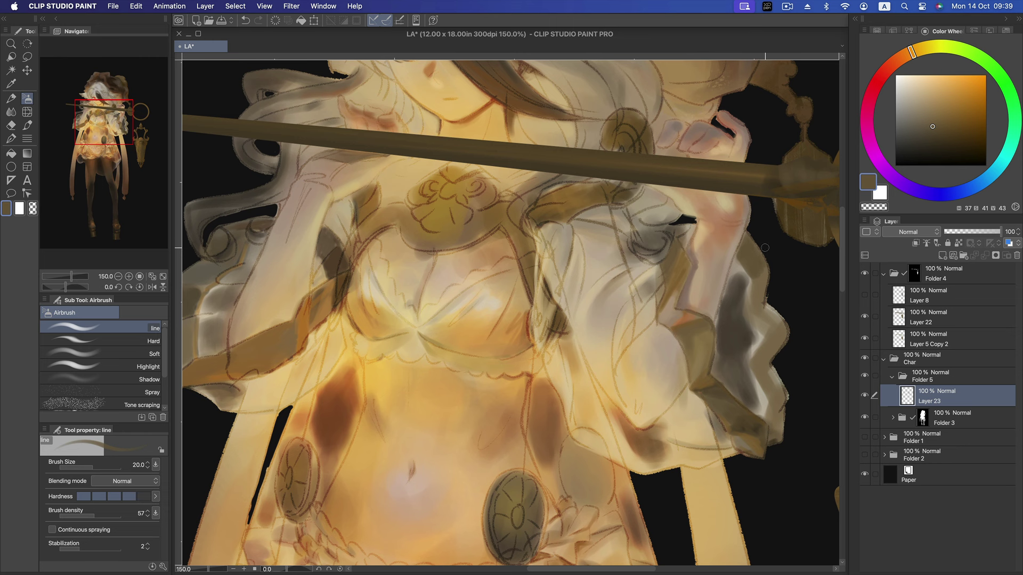
pyautogui.click(893, 417)
# - Move Layer 23 into Folder 3 and add a short sampled-shade stroke on the sleeve ruffle
pyautogui.moveTo(954, 397); pyautogui.dragTo(976, 420)
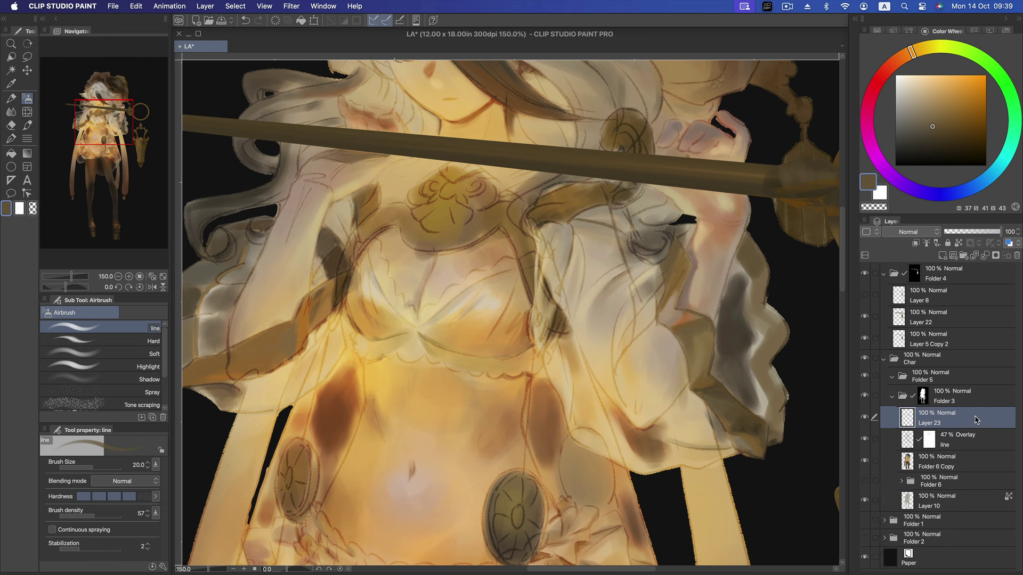
pyautogui.press(']')
pyautogui.press(']')
pyautogui.keyDown('alt'); pyautogui.click(794, 274); pyautogui.keyUp('alt')
pyautogui.press(']')
pyautogui.press(']')
pyautogui.press(']')
pyautogui.click(922, 132)
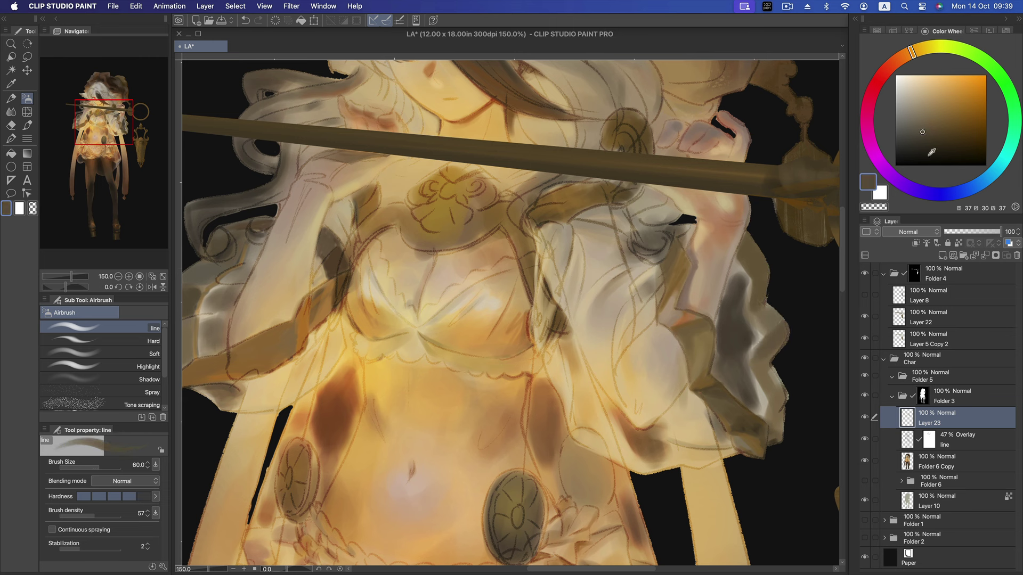
pyautogui.moveTo(760, 350); pyautogui.dragTo(773, 358)
# - Try duller, lighter and greyer browns at varying brush sizes
pyautogui.click(919, 132)
pyautogui.press('[')
pyautogui.press('[')
pyautogui.press('[')
pyautogui.click(927, 124)
pyautogui.press(']')
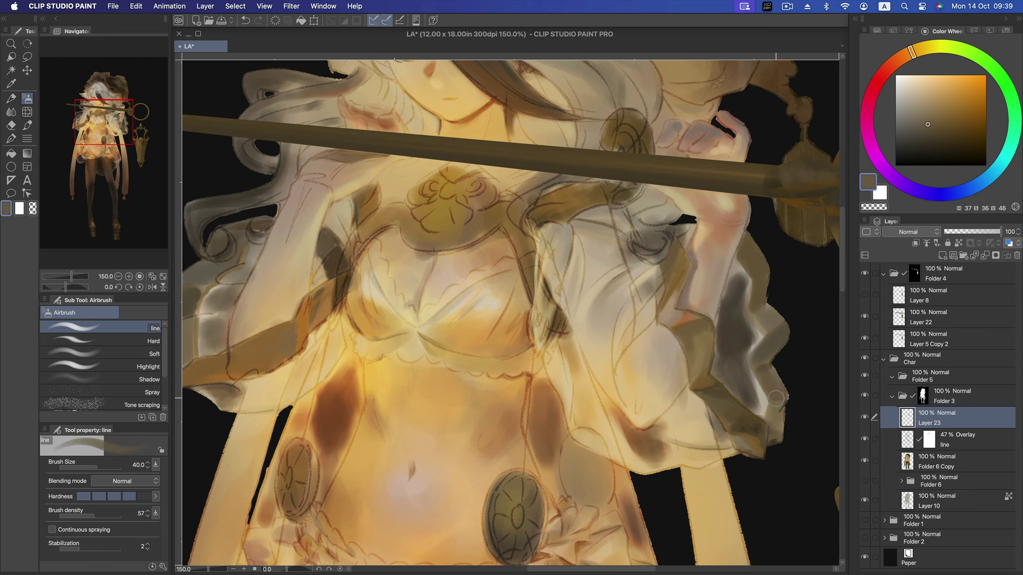
pyautogui.click(922, 118)
pyautogui.press('[')
pyautogui.press('[')
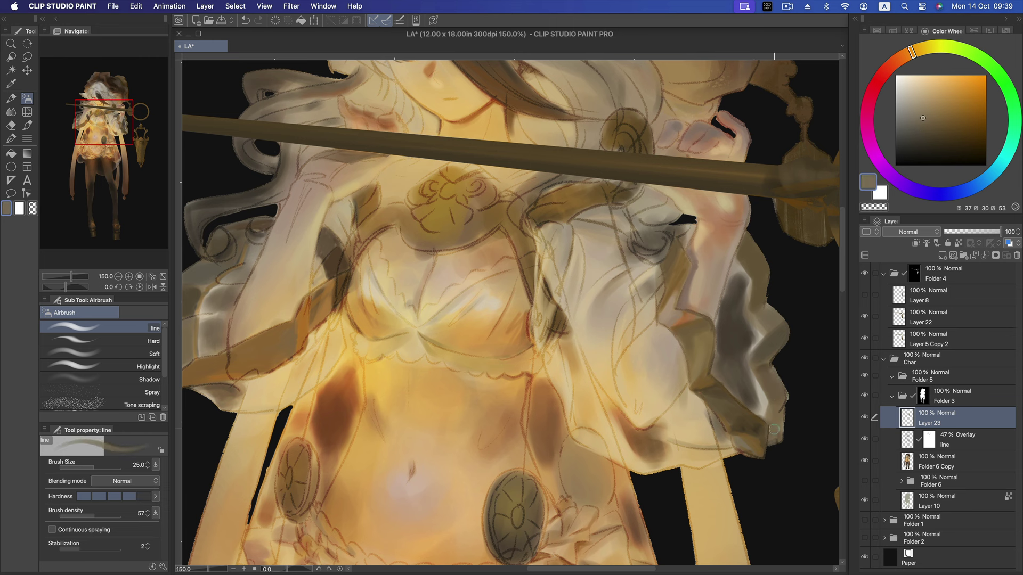
pyautogui.click(914, 124)
pyautogui.press('[')
pyautogui.press(']')
# - Darken the ruffle edge with a short rich dark brown stroke
pyautogui.keyDown('alt'); pyautogui.click(774, 398); pyautogui.keyUp('alt')
pyautogui.press(']')
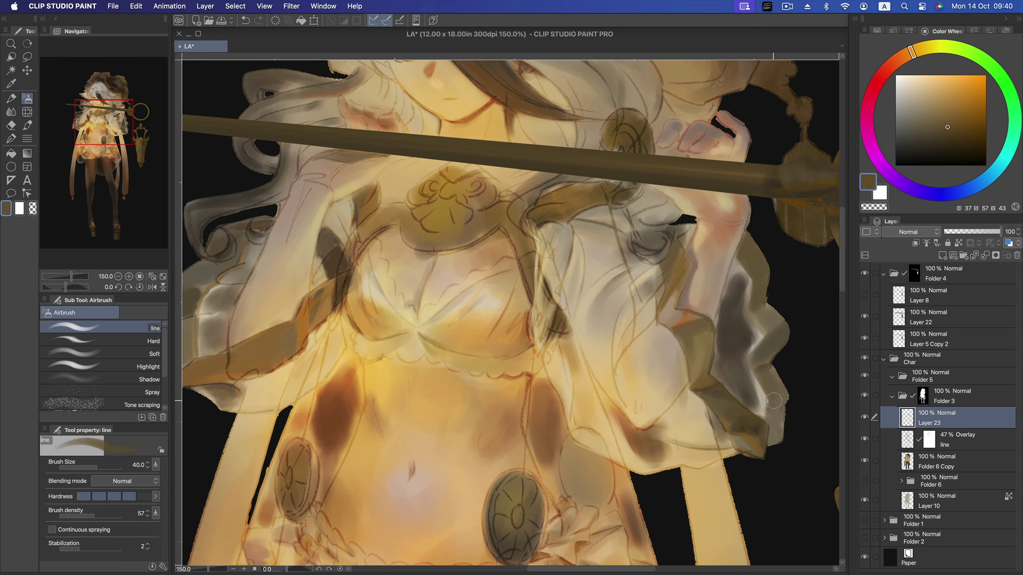
pyautogui.keyDown('alt'); pyautogui.click(783, 371); pyautogui.keyUp('alt')
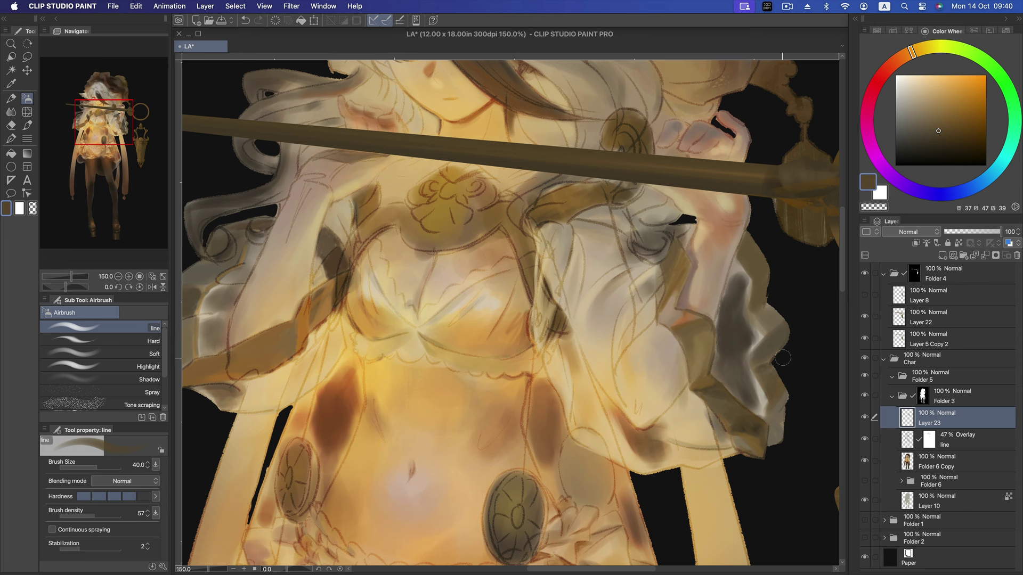
pyautogui.press('[')
pyautogui.press('[')
pyautogui.press('[')
pyautogui.press('[')
pyautogui.press('[')
pyautogui.press('[')
pyautogui.press('[')
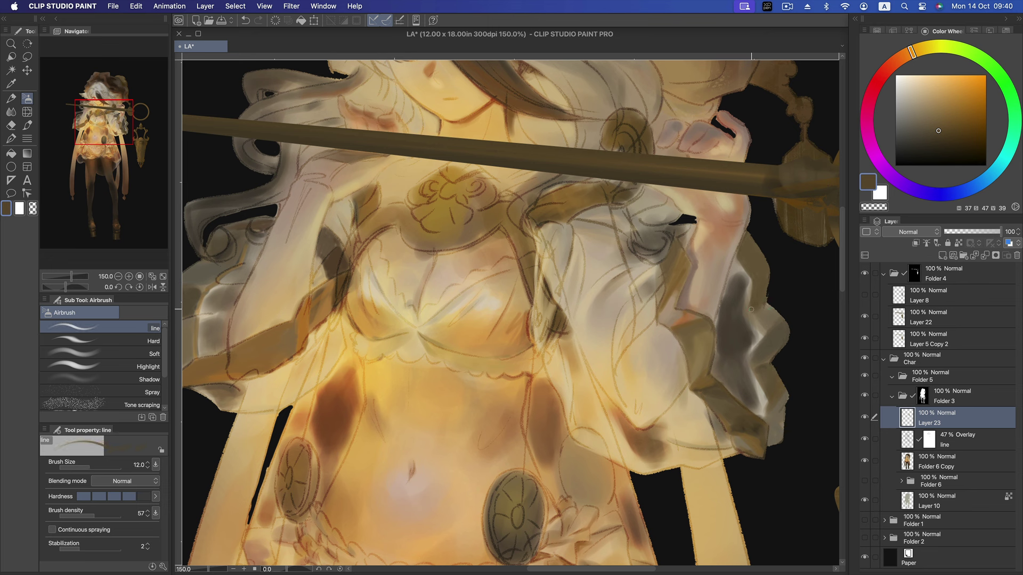
pyautogui.press(']')
pyautogui.moveTo(770, 401); pyautogui.dragTo(767, 418)
# - Touch up the ruffle edge in beige, then blend it and the lower ruffle tip smooth
pyautogui.click(913, 112)
pyautogui.press(']')
pyautogui.press(']')
pyautogui.press(']')
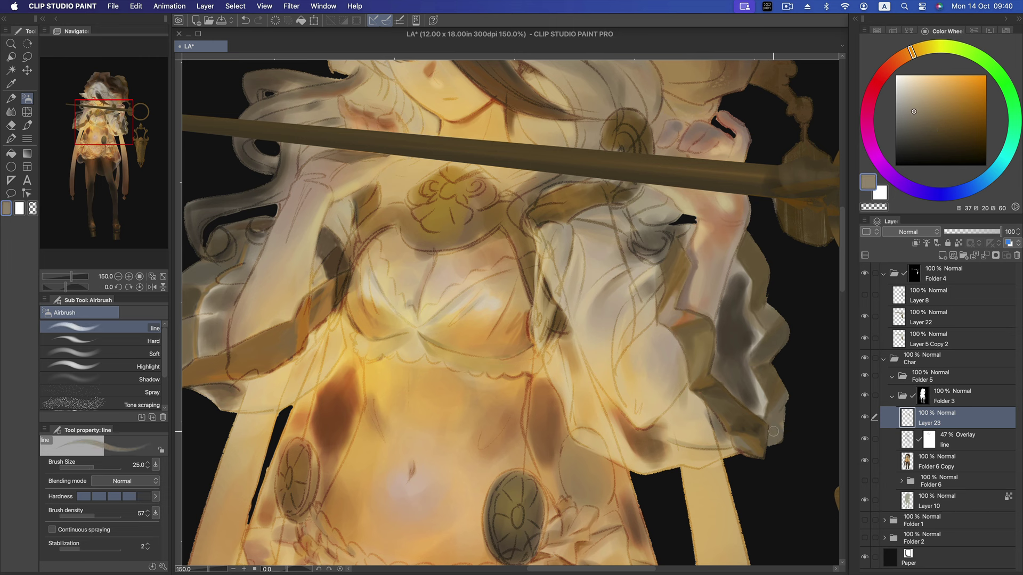
pyautogui.click(924, 122)
pyautogui.press(']')
pyautogui.press(']')
pyautogui.press(']')
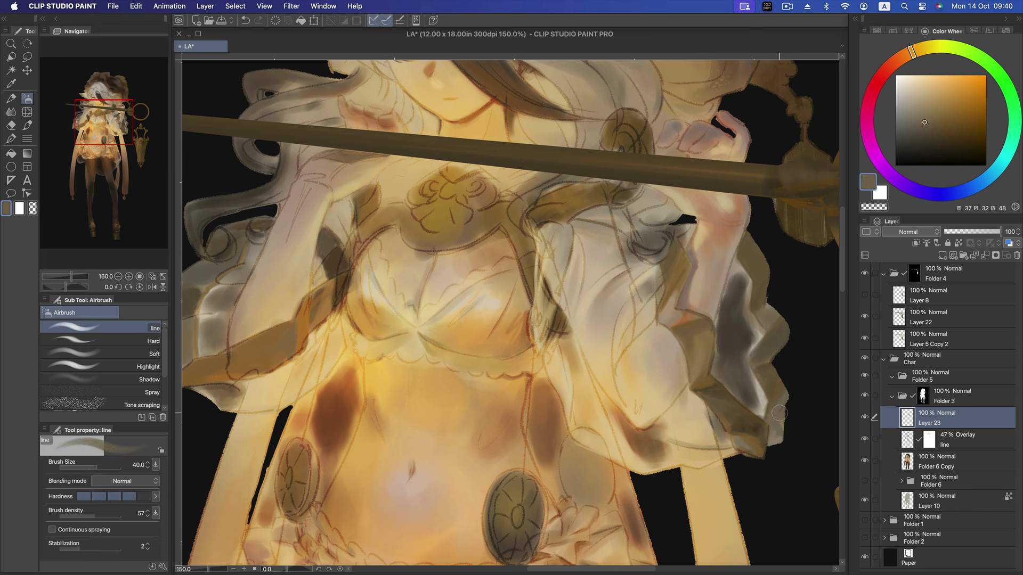
pyautogui.moveTo(762, 365); pyautogui.dragTo(780, 355)
pyautogui.click(10, 112)
pyautogui.moveTo(772, 366); pyautogui.dragTo(780, 356)
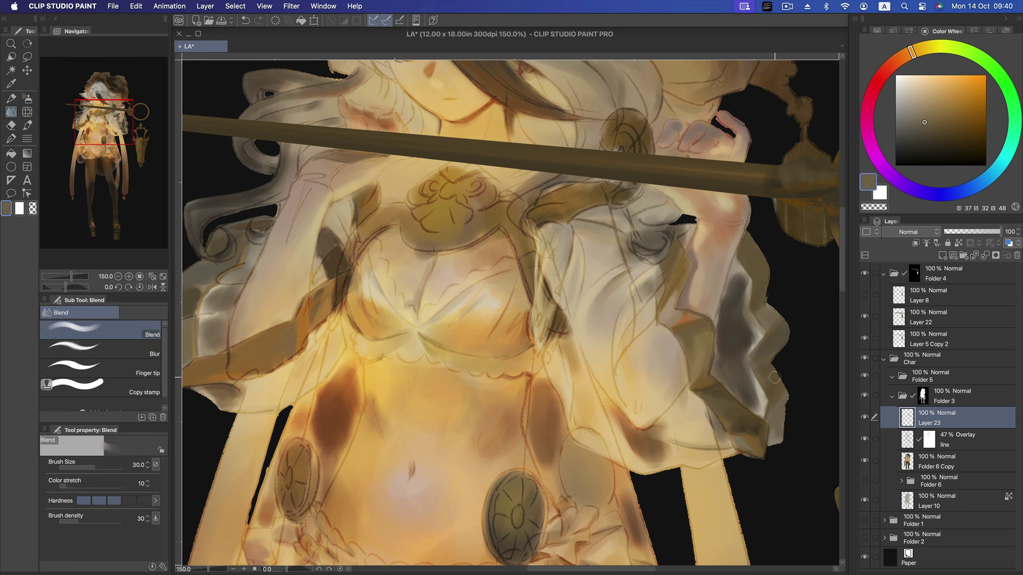
pyautogui.moveTo(751, 434); pyautogui.dragTo(746, 430)
# - Return to the airbrush and add a short darker grey-brown stroke on the sleeve
pyautogui.press('b')
pyautogui.click(928, 137)
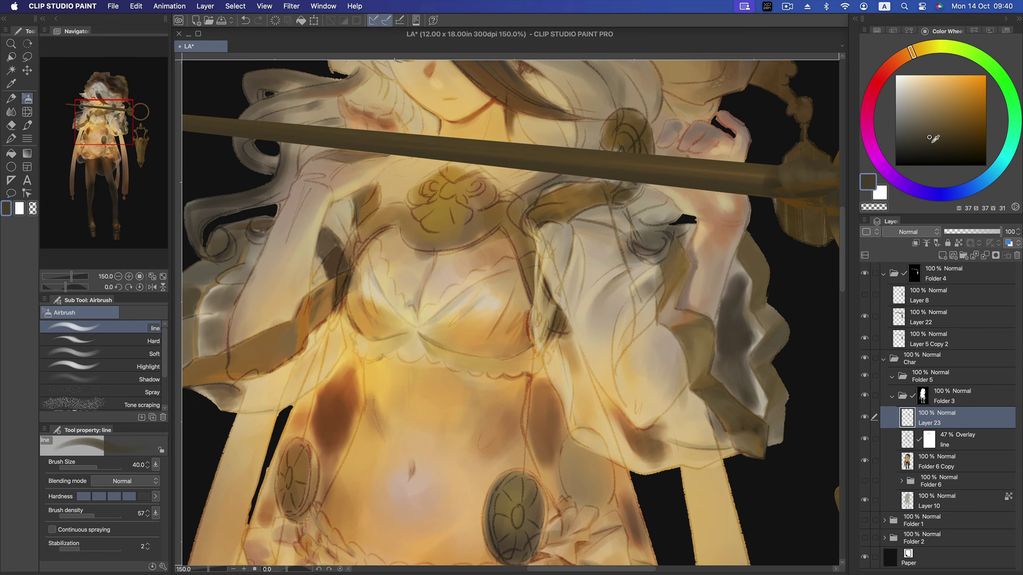
pyautogui.press('[')
pyautogui.press('[')
pyautogui.press('[')
pyautogui.moveTo(677, 239); pyautogui.dragTo(692, 231)
pyautogui.press('[')
pyautogui.press('[')
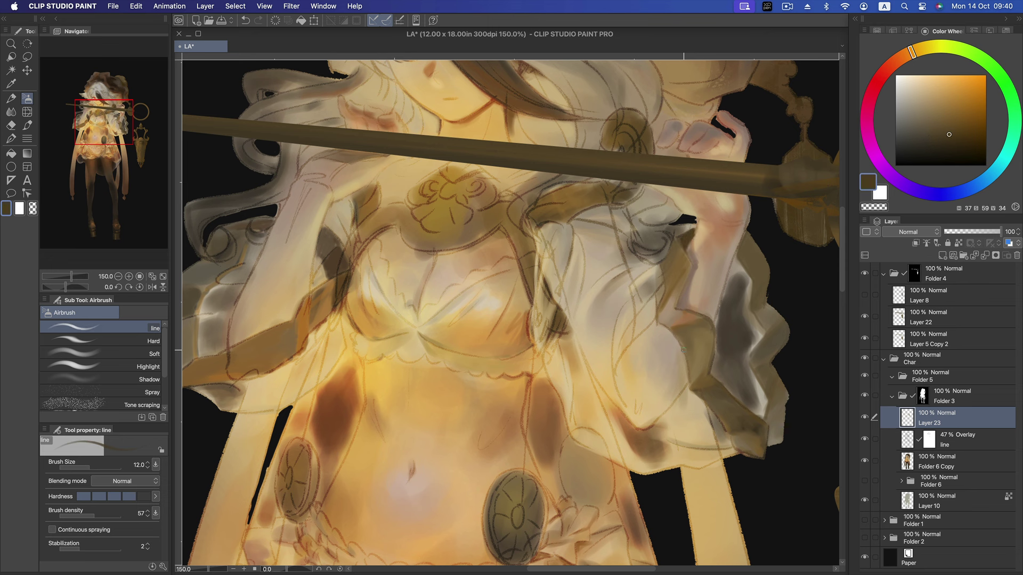
pyautogui.press(']')
pyautogui.press(']')
# - Add a faint dark stroke below the staff and sample the staff's brown
pyautogui.keyDown('alt'); pyautogui.click(645, 321); pyautogui.keyUp('alt')
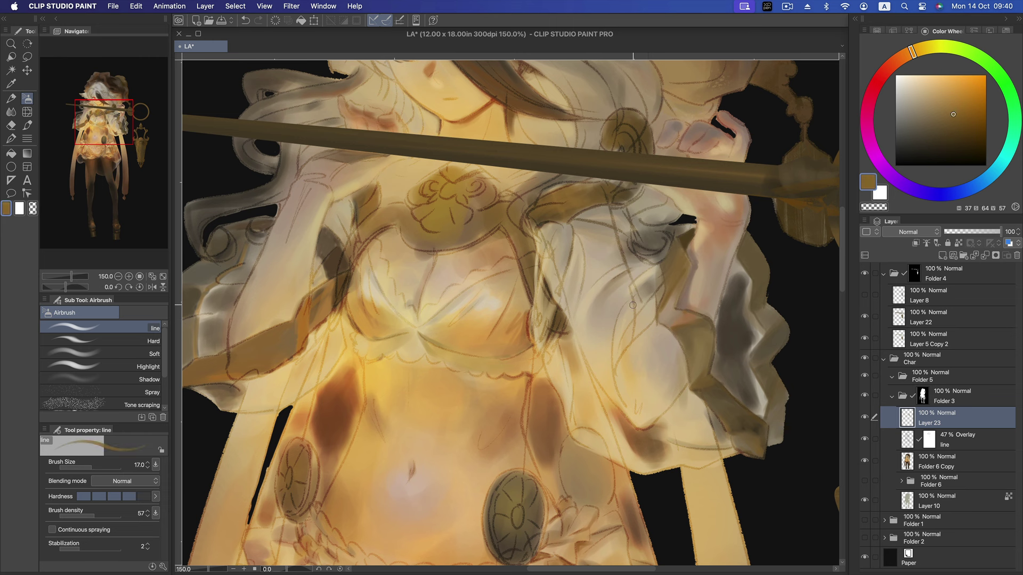
pyautogui.keyDown('alt'); pyautogui.click(631, 311); pyautogui.keyUp('alt')
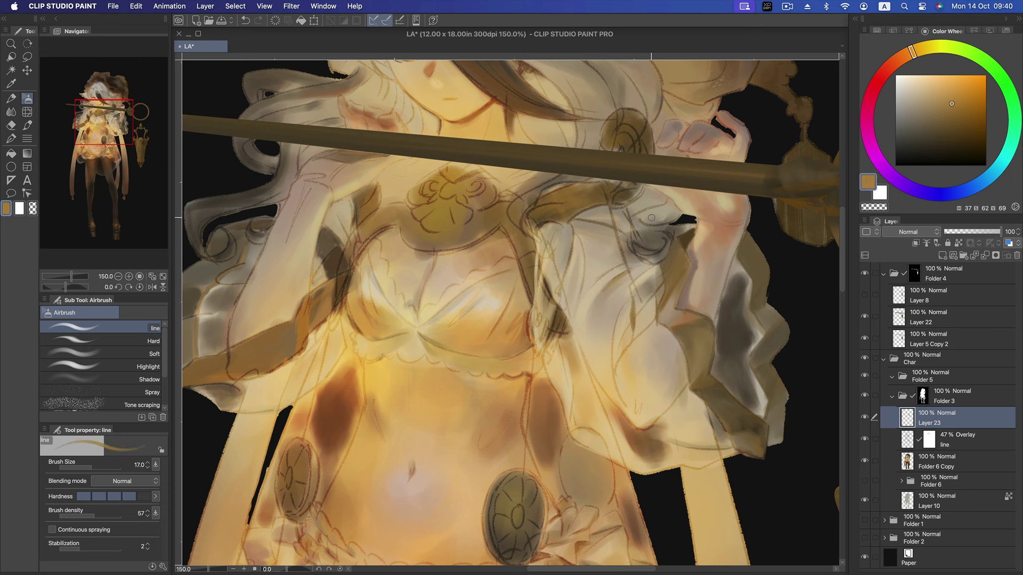
pyautogui.click(943, 125)
pyautogui.moveTo(574, 221); pyautogui.dragTo(604, 221)
pyautogui.keyDown('alt'); pyautogui.click(704, 167); pyautogui.keyUp('alt')
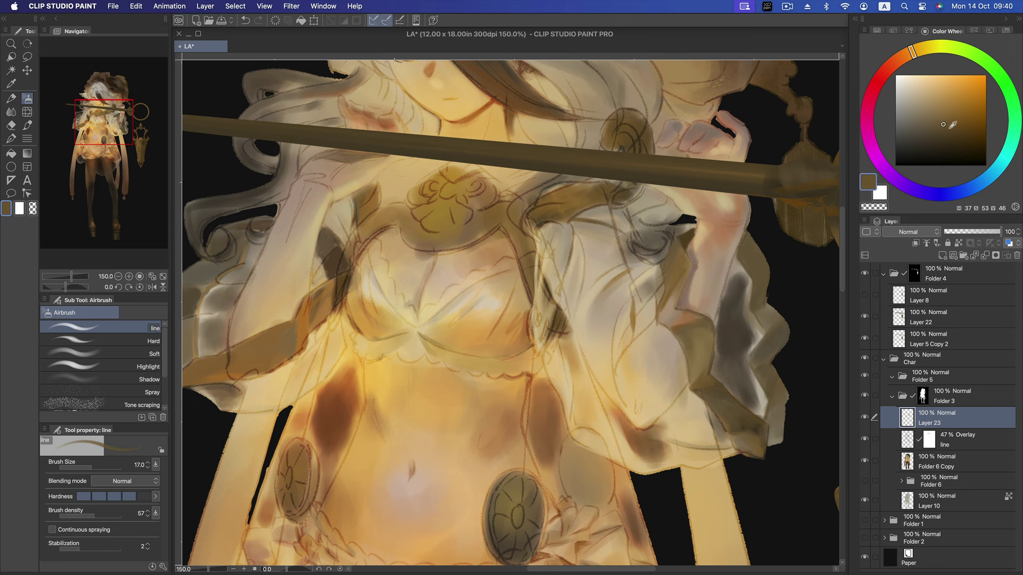
# - Undo a stray stroke, then shade and extend a dark brown sleeve fold
pyautogui.hscroll(-2, 581, 223)
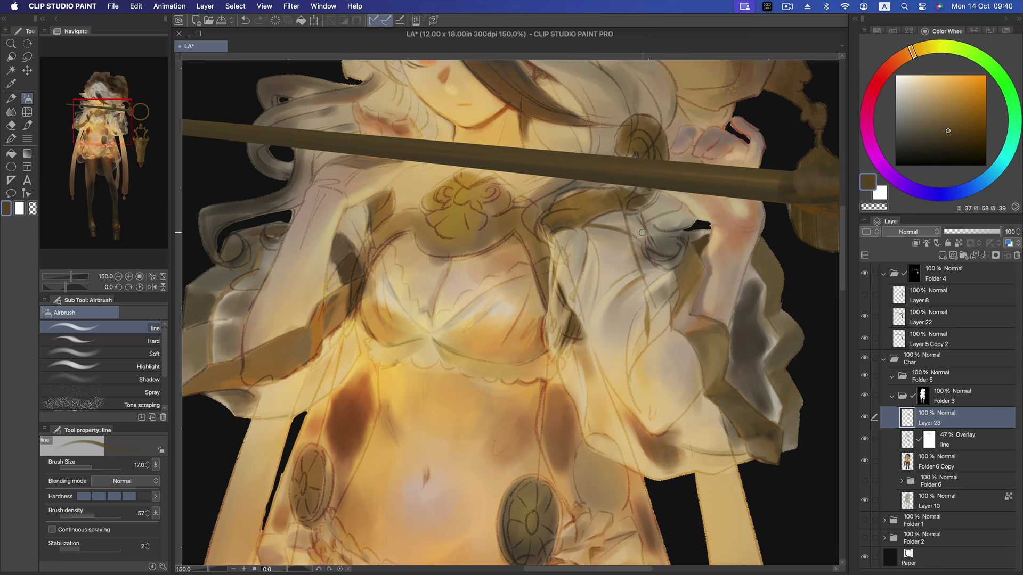
pyautogui.click(943, 136)
pyautogui.keyDown('alt'); pyautogui.click(554, 226); pyautogui.keyUp('alt')
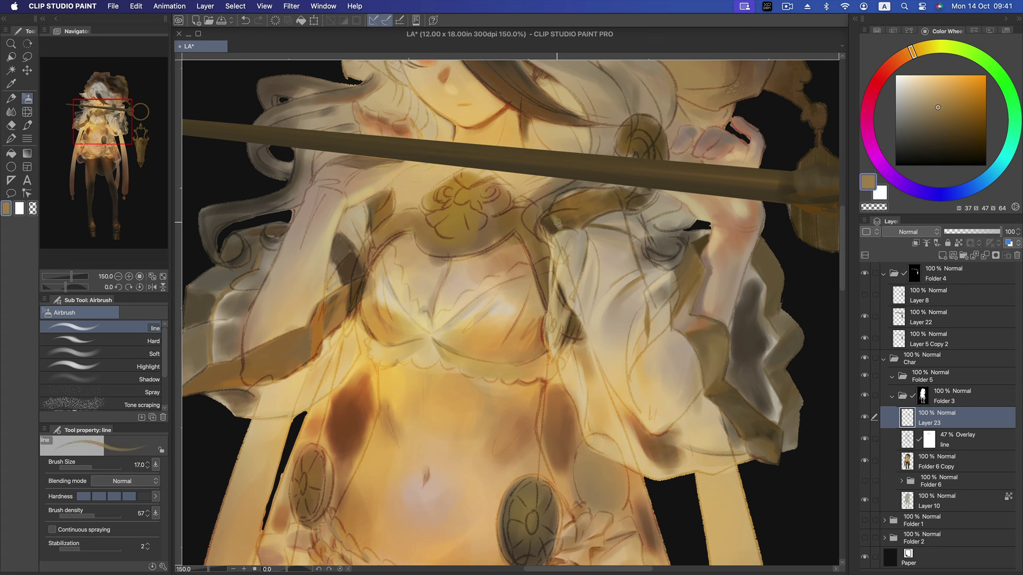
pyautogui.hotkey('ctrl', 'z')
pyautogui.click(950, 116)
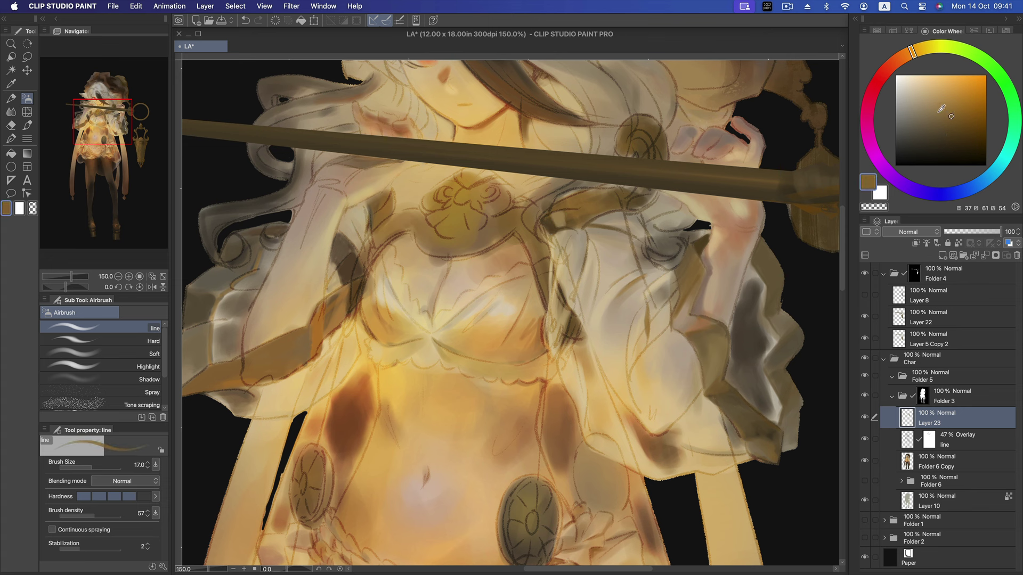
pyautogui.press(']')
pyautogui.click(953, 130)
pyautogui.press('[')
pyautogui.moveTo(546, 214); pyautogui.dragTo(577, 210)
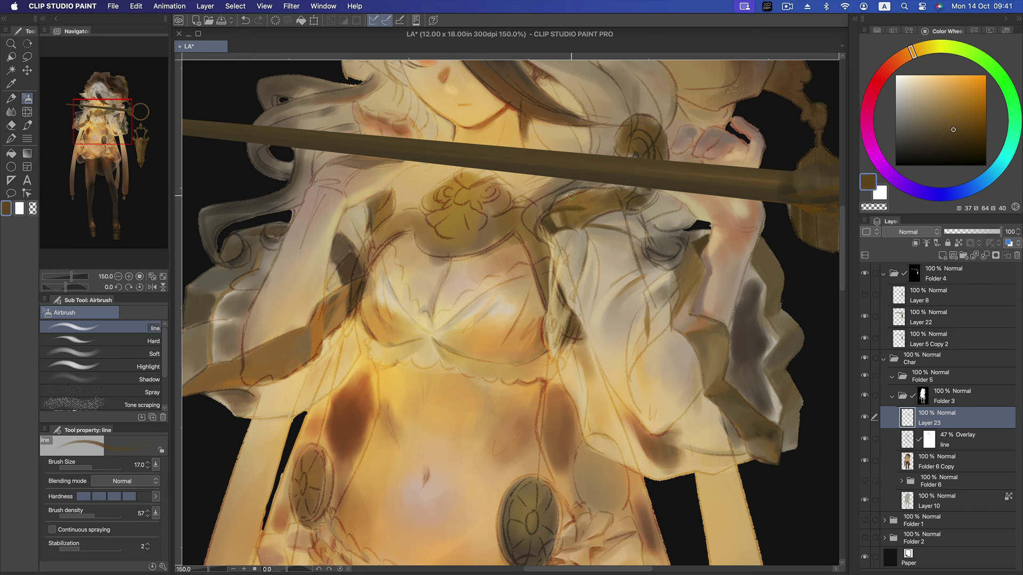
pyautogui.moveTo(562, 200); pyautogui.dragTo(588, 191)
# - Darken the sleeve below the staff, then undo a dark stroke on the sleeve top
pyautogui.press(']')
pyautogui.press(']')
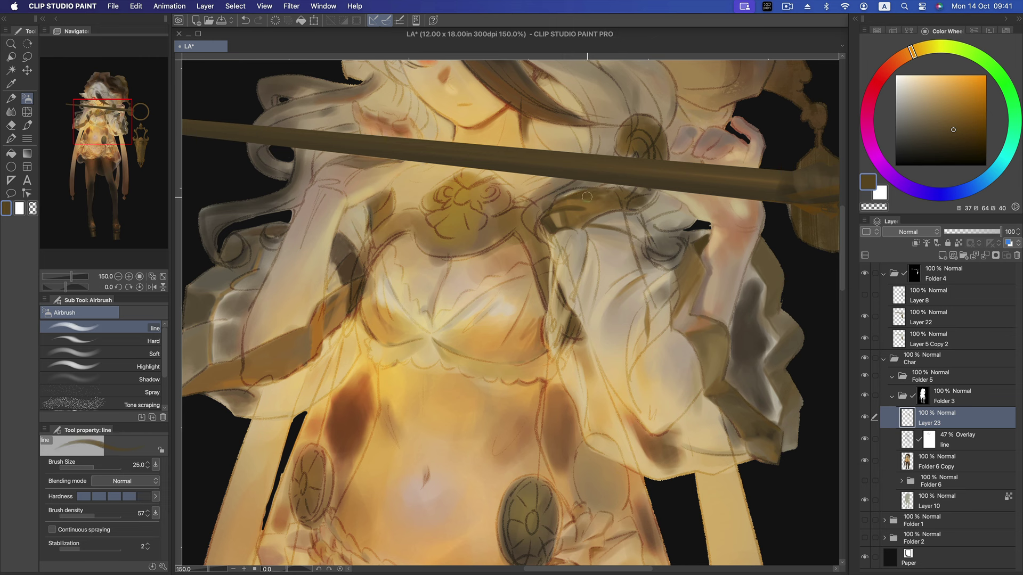
pyautogui.moveTo(594, 193); pyautogui.dragTo(606, 210)
pyautogui.click(949, 137)
pyautogui.press('[')
pyautogui.press('[')
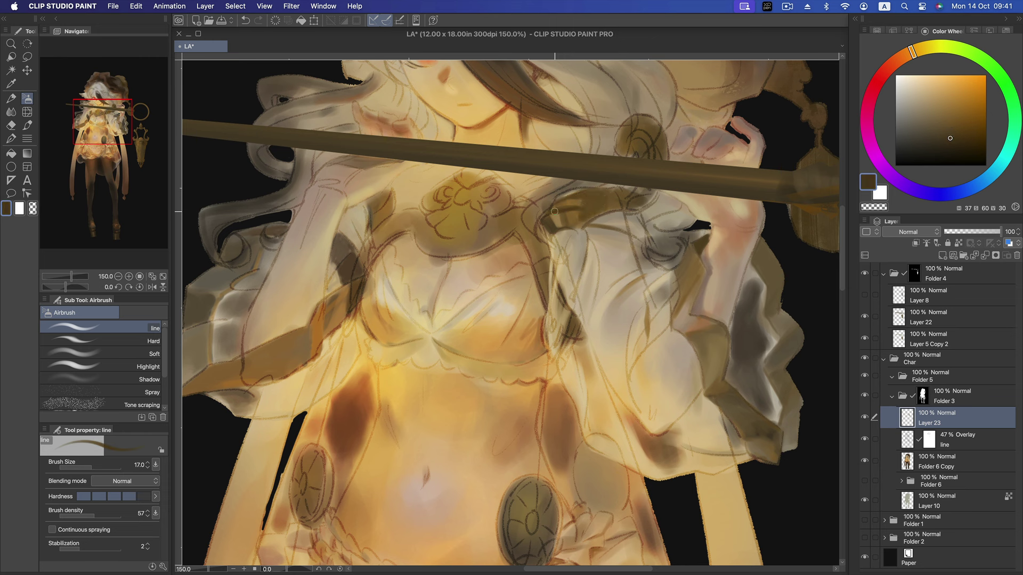
pyautogui.moveTo(552, 210); pyautogui.dragTo(573, 198)
pyautogui.click(972, 109)
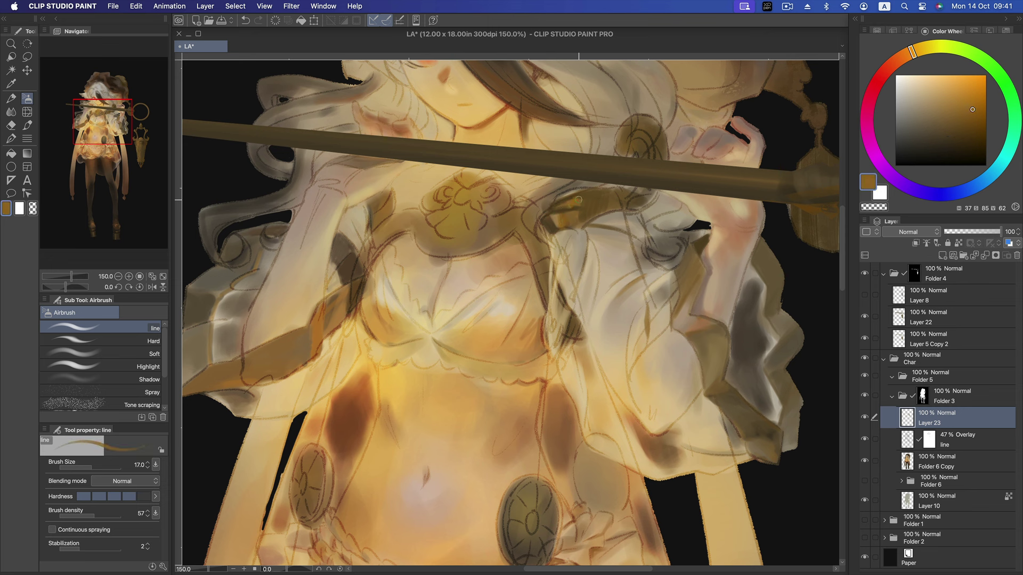
pyautogui.press('super+z')
# - Sample a tan from the sleeve and refine it toward richer ochres with a finer brush
pyautogui.keyDown('alt'); pyautogui.click(557, 216); pyautogui.keyUp('alt')
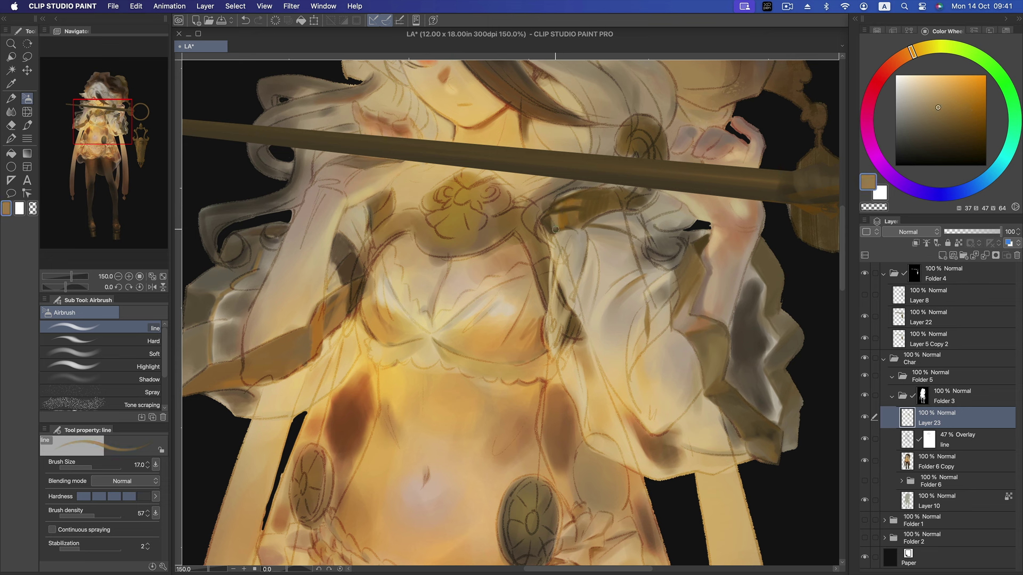
pyautogui.click(933, 104)
pyautogui.click(950, 104)
pyautogui.click(964, 112)
pyautogui.press(']')
pyautogui.press(']')
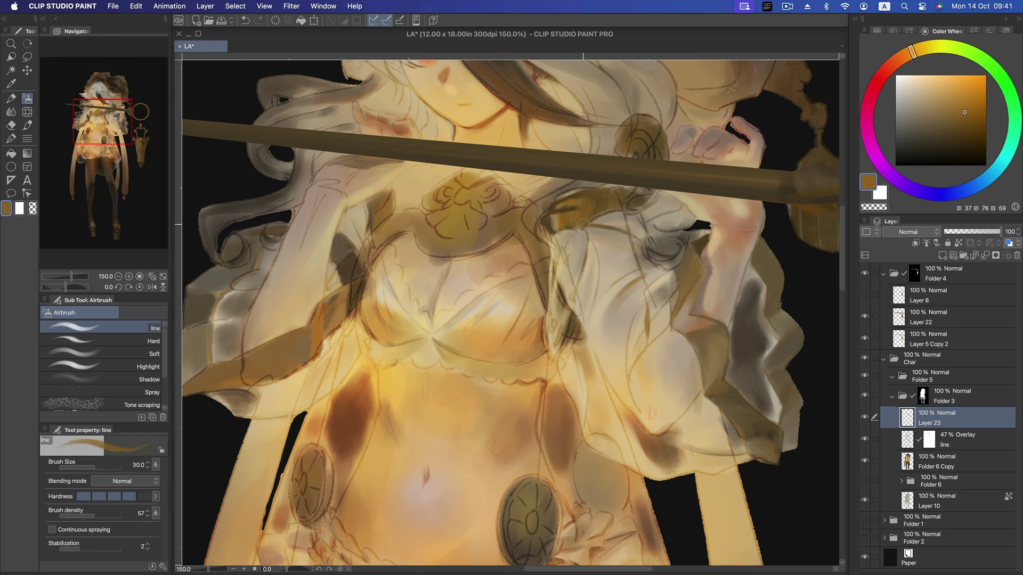
pyautogui.click(957, 130)
pyautogui.press(']')
pyautogui.press(']')
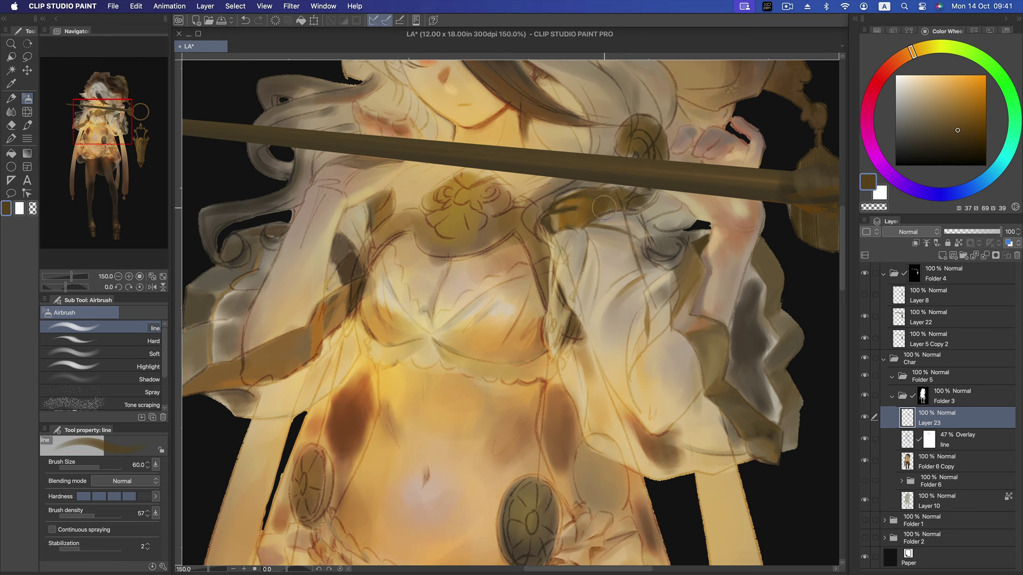
pyautogui.click(963, 132)
pyautogui.press('[')
pyautogui.press('[')
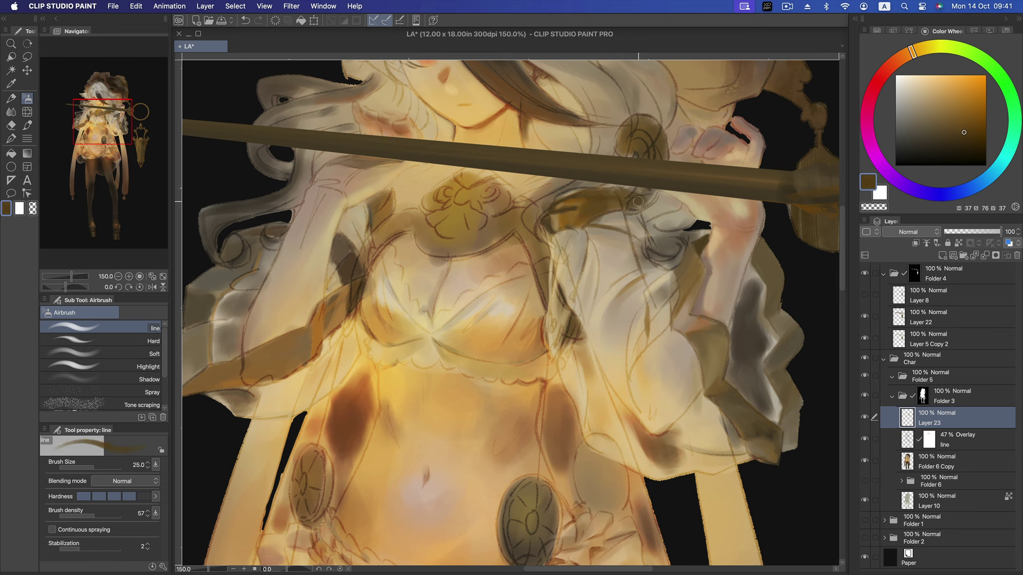
pyautogui.press('[')
# - Try darker browns, pale ochres and grey-browns while adjusting the brush size
pyautogui.click(953, 139)
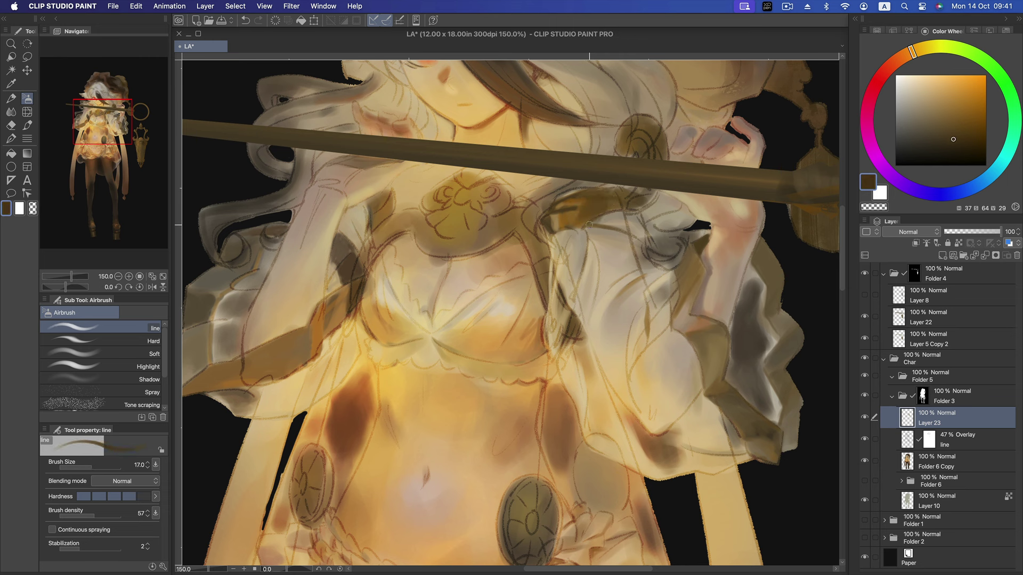
pyautogui.press(']')
pyautogui.press(']')
pyautogui.keyDown('alt'); pyautogui.click(626, 141); pyautogui.keyUp('alt')
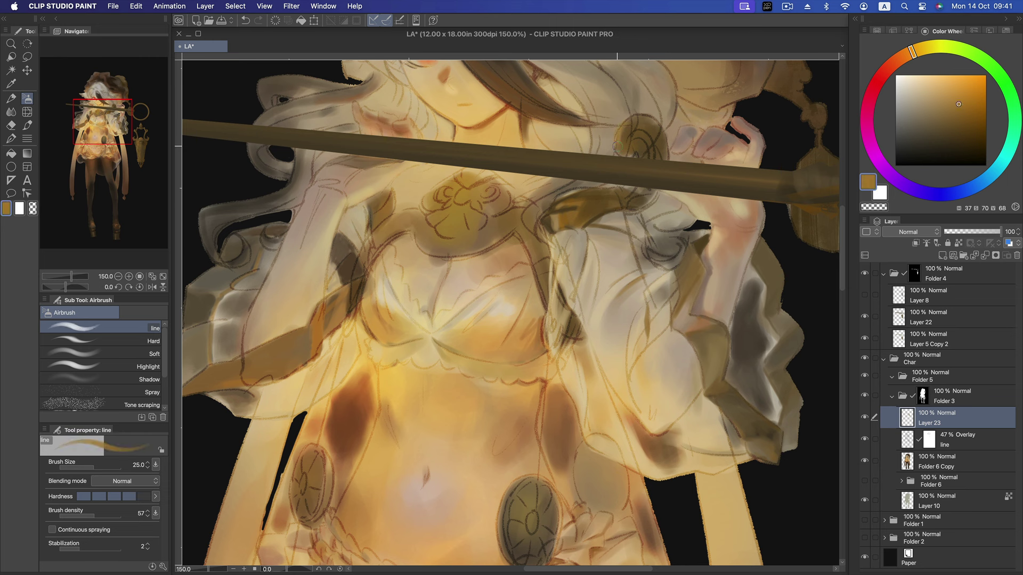
pyautogui.keyDown('alt'); pyautogui.click(629, 147); pyautogui.keyUp('alt')
pyautogui.keyDown('alt'); pyautogui.click(631, 148); pyautogui.keyUp('alt')
pyautogui.press('[')
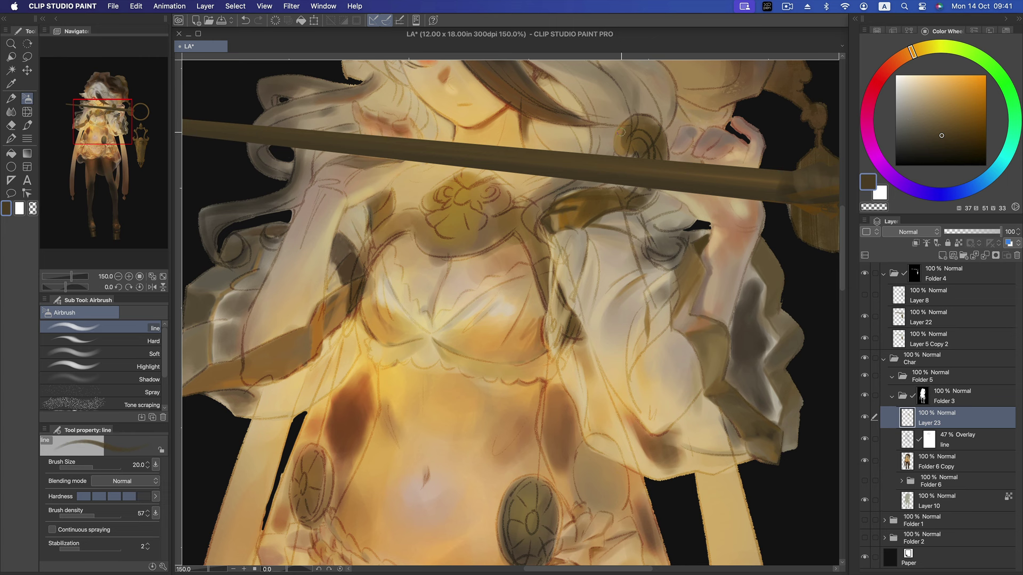
pyautogui.keyDown('alt'); pyautogui.click(635, 122); pyautogui.keyUp('alt')
pyautogui.press(']')
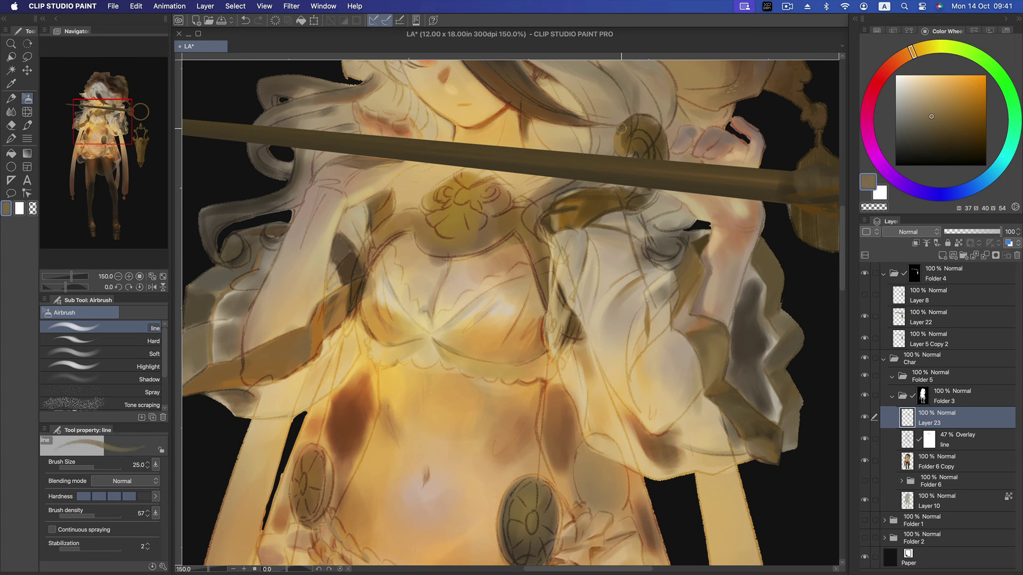
pyautogui.click(925, 117)
pyautogui.click(927, 129)
pyautogui.press(']')
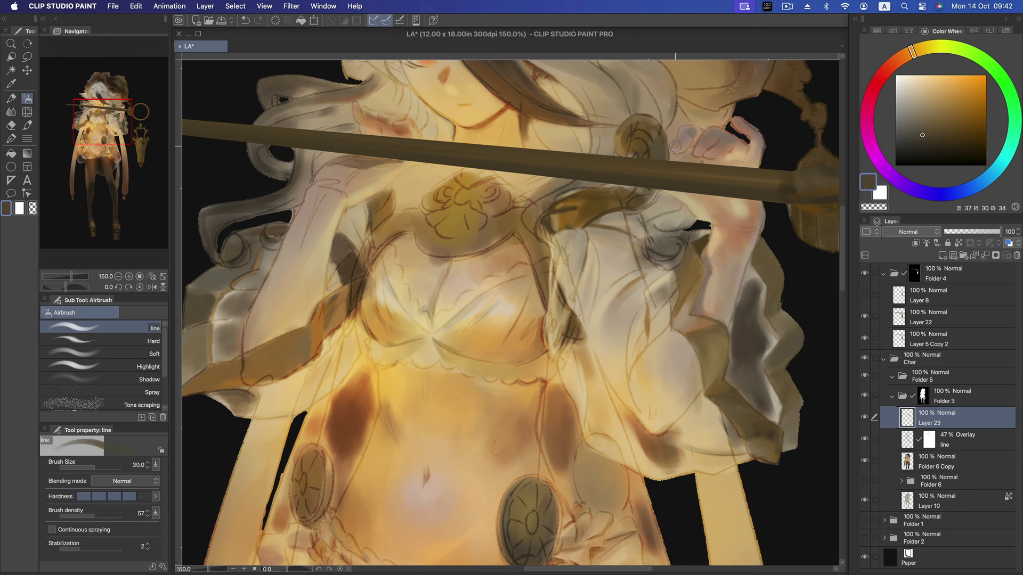
# - Darken the staff's lower edge in brown and paint a soft grey-brown shadow beneath it
pyautogui.click(935, 122)
pyautogui.press(']')
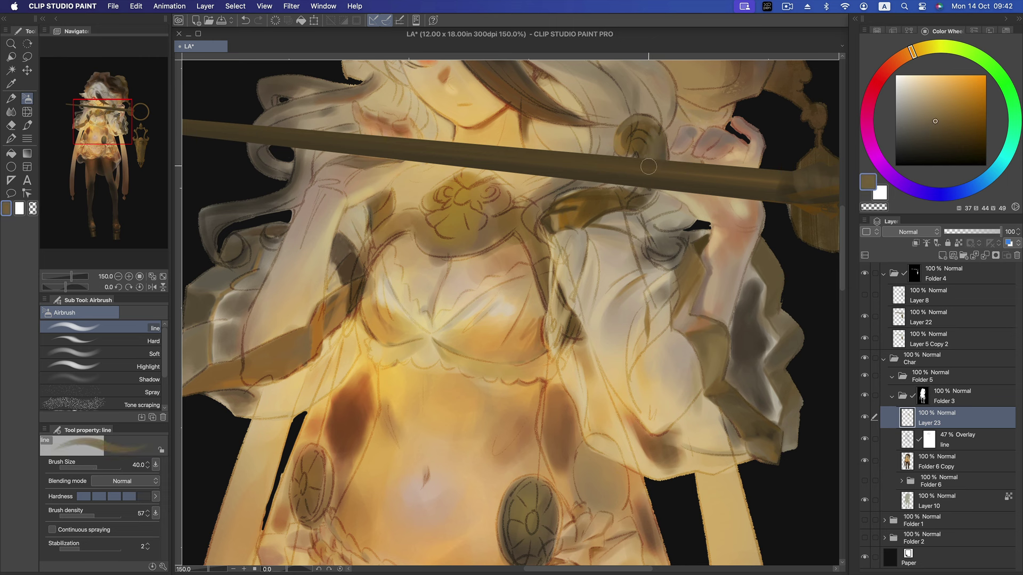
pyautogui.click(940, 135)
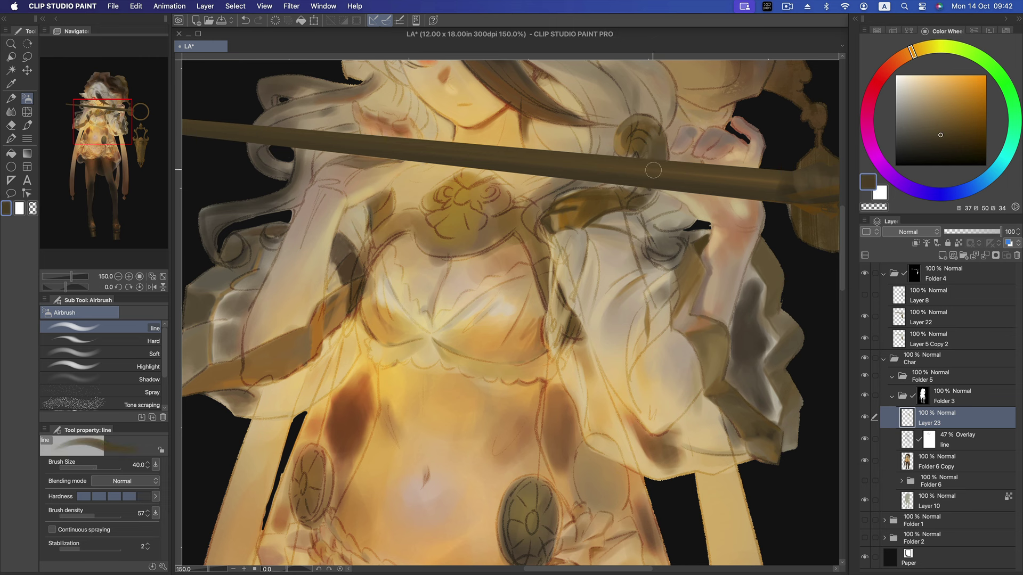
pyautogui.click(946, 147)
pyautogui.press('[')
pyautogui.press('[')
pyautogui.press('[')
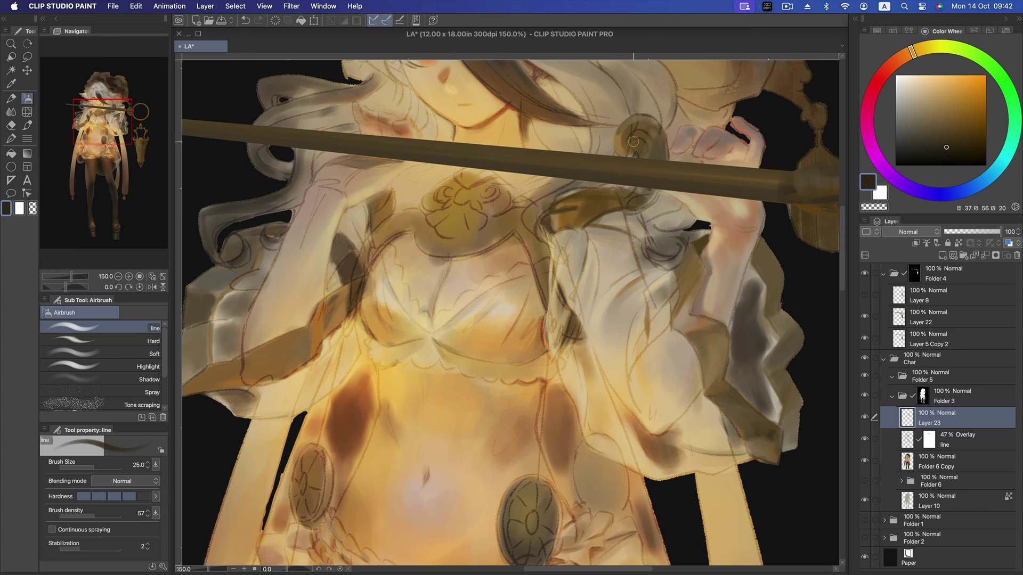
pyautogui.click(936, 136)
pyautogui.press(']')
pyautogui.press(']')
pyautogui.press('[')
pyautogui.press('[')
pyautogui.moveTo(605, 189); pyautogui.dragTo(640, 179)
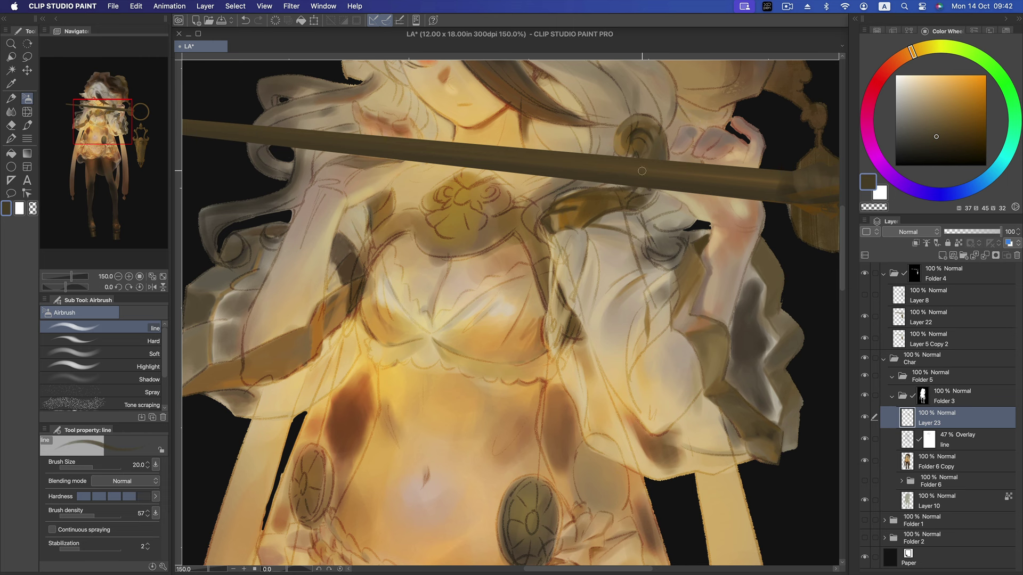
pyautogui.keyDown('alt'); pyautogui.click(619, 190); pyautogui.keyUp('alt')
pyautogui.press(']')
pyautogui.press(']')
pyautogui.press(']')
pyautogui.moveTo(612, 195); pyautogui.dragTo(645, 190)
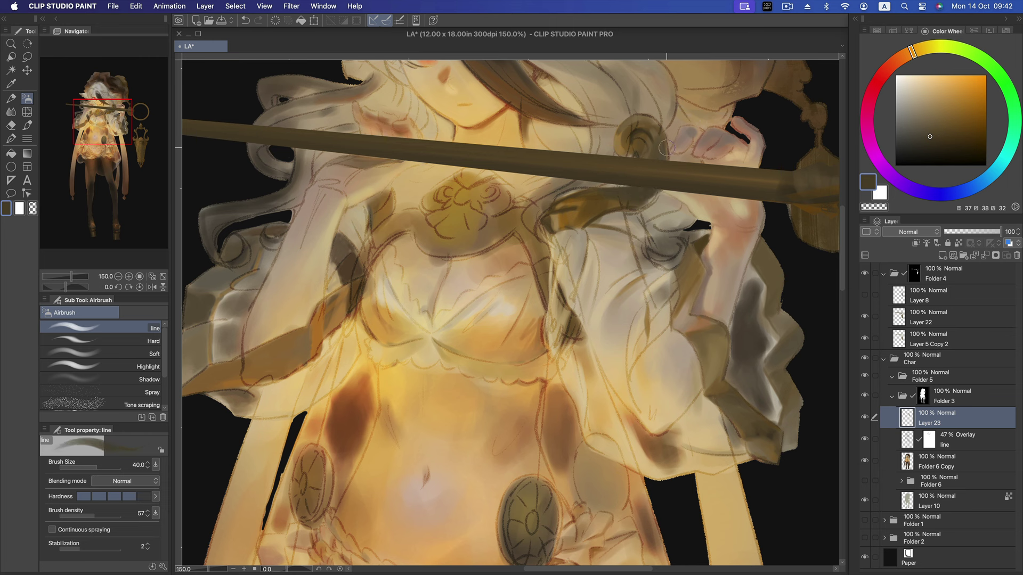
# - Undo a stray light stroke on the sleeve edge and add a short sampled-brown stroke there
pyautogui.click(930, 129)
pyautogui.press('[')
pyautogui.press('[')
pyautogui.press('[')
pyautogui.click(924, 107)
pyautogui.press('[')
pyautogui.keyDown('alt'); pyautogui.click(674, 184); pyautogui.keyUp('alt')
pyautogui.press(']')
pyautogui.press(']')
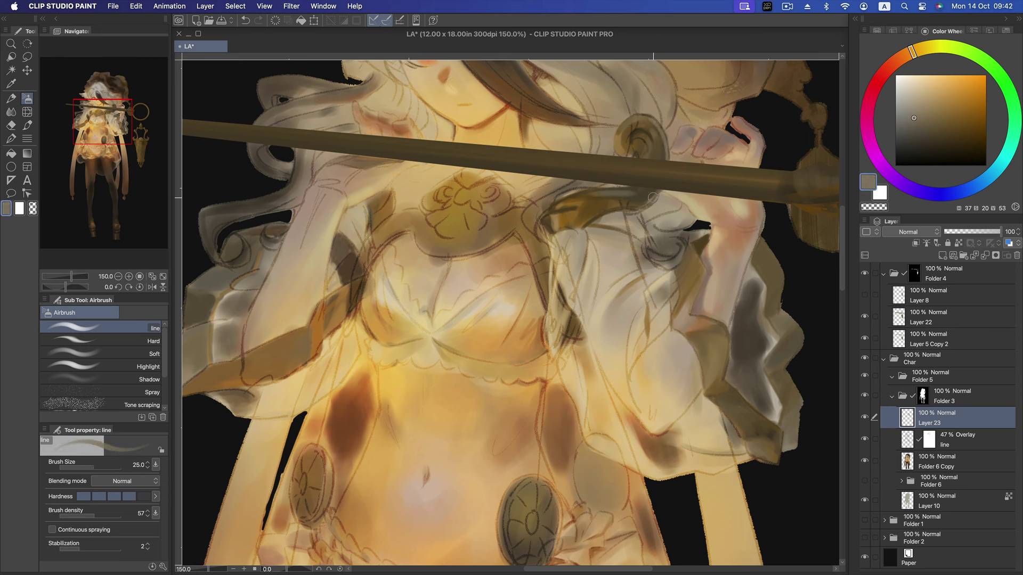
pyautogui.hotkey('ctrl', 'z')
pyautogui.click(931, 114)
pyautogui.keyDown('alt'); pyautogui.click(616, 205); pyautogui.keyUp('alt')
pyautogui.moveTo(612, 205); pyautogui.dragTo(632, 205)
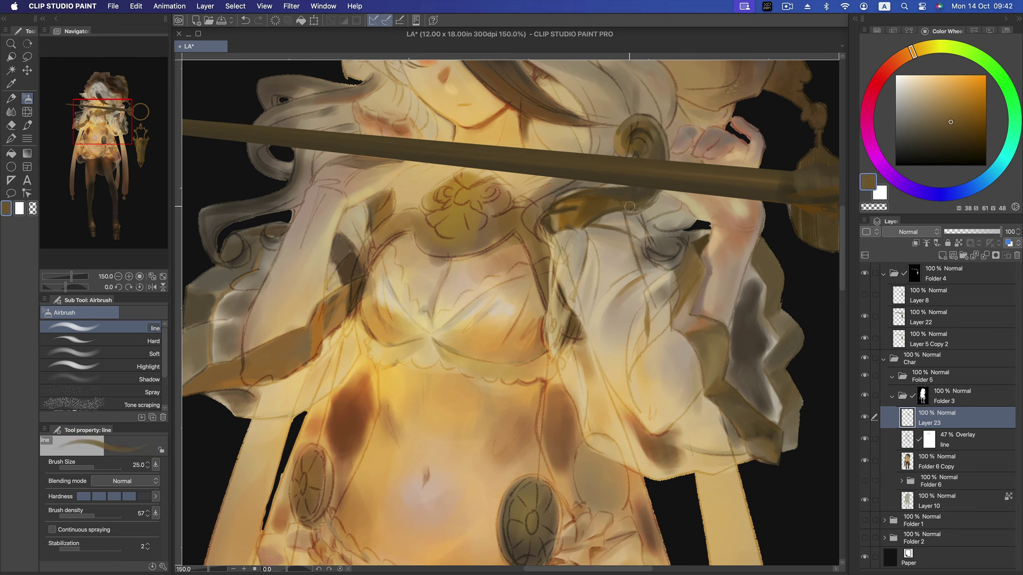
# - Eyedrop darker, duller and beige browns from the painting and settle on a dark muted brown
pyautogui.keyDown('alt'); pyautogui.click(564, 207); pyautogui.keyUp('alt')
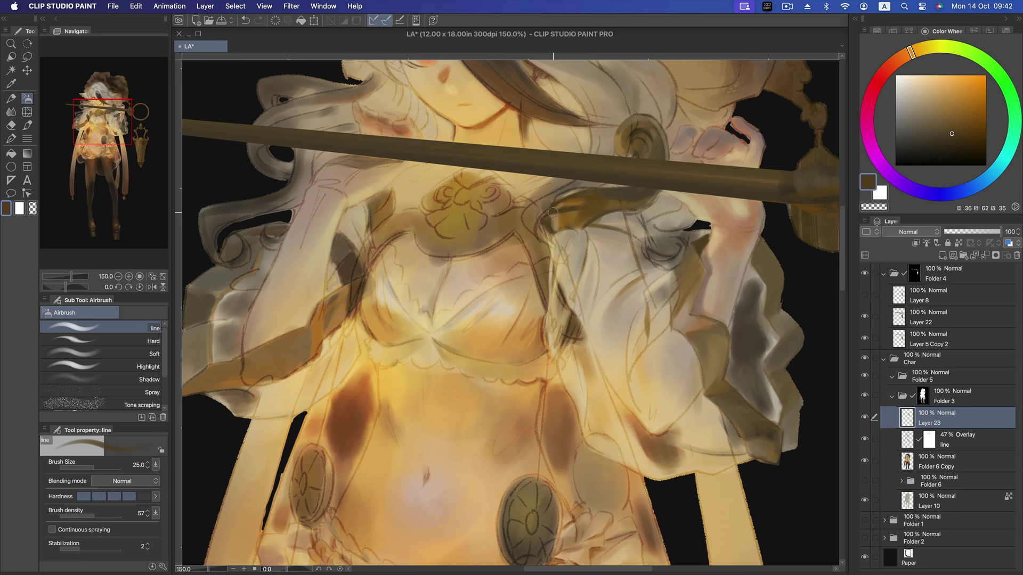
pyautogui.keyDown('alt'); pyautogui.click(649, 182); pyautogui.keyUp('alt')
pyautogui.keyDown('alt'); pyautogui.click(564, 235); pyautogui.keyUp('alt')
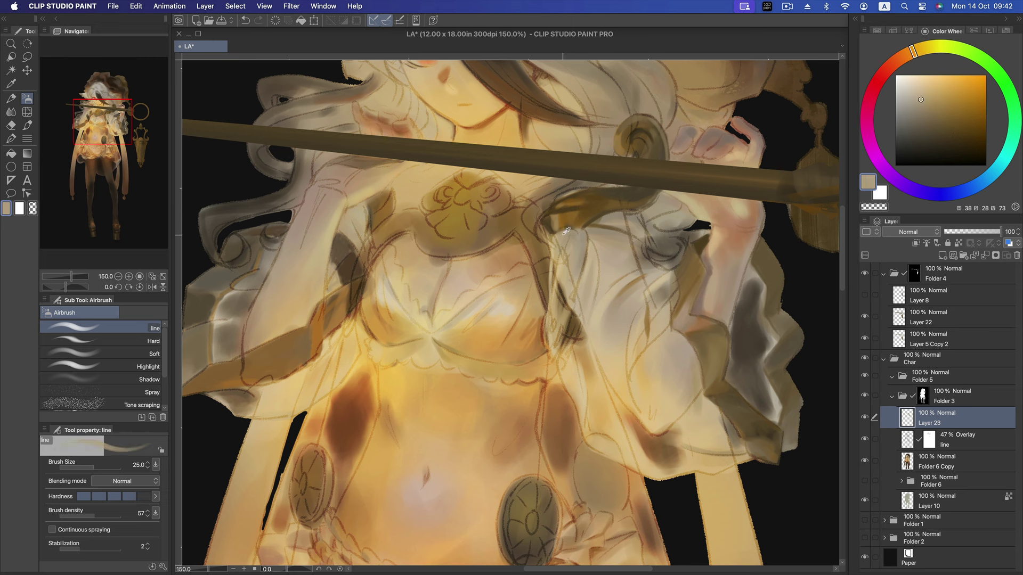
pyautogui.click(933, 135)
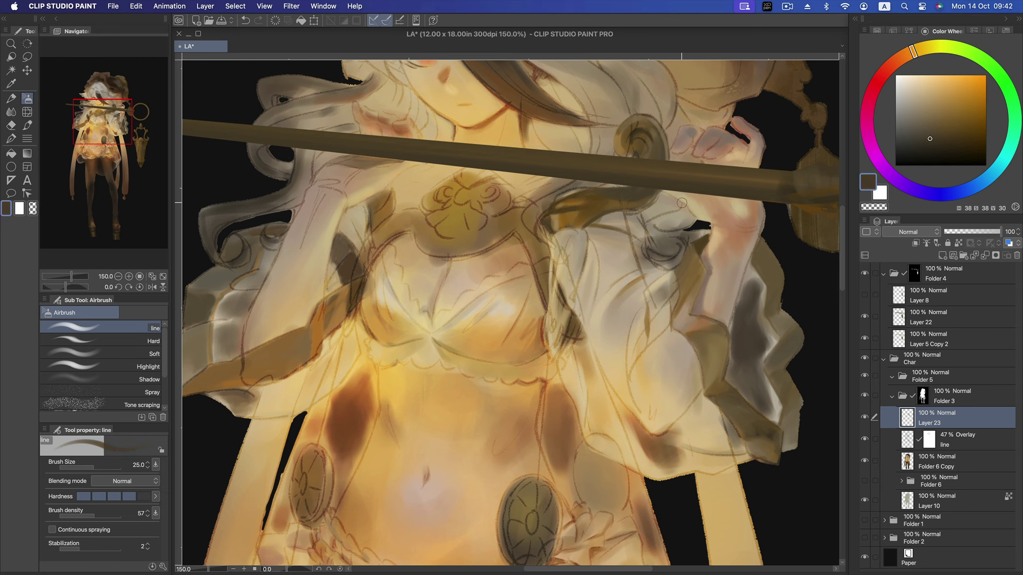
pyautogui.press('[')
# - Add a dark warm-brown shadow stroke beside the bodice, then load a golden ochre
pyautogui.press('[')
pyautogui.press(']')
pyautogui.click(941, 142)
pyautogui.press('[')
pyautogui.click(938, 140)
pyautogui.press(']')
pyautogui.click(955, 126)
pyautogui.press('[')
pyautogui.moveTo(394, 190)
pyautogui.mouseDown()
pyautogui.moveTo(393, 199)
pyautogui.moveTo(391, 183)
pyautogui.mouseUp()
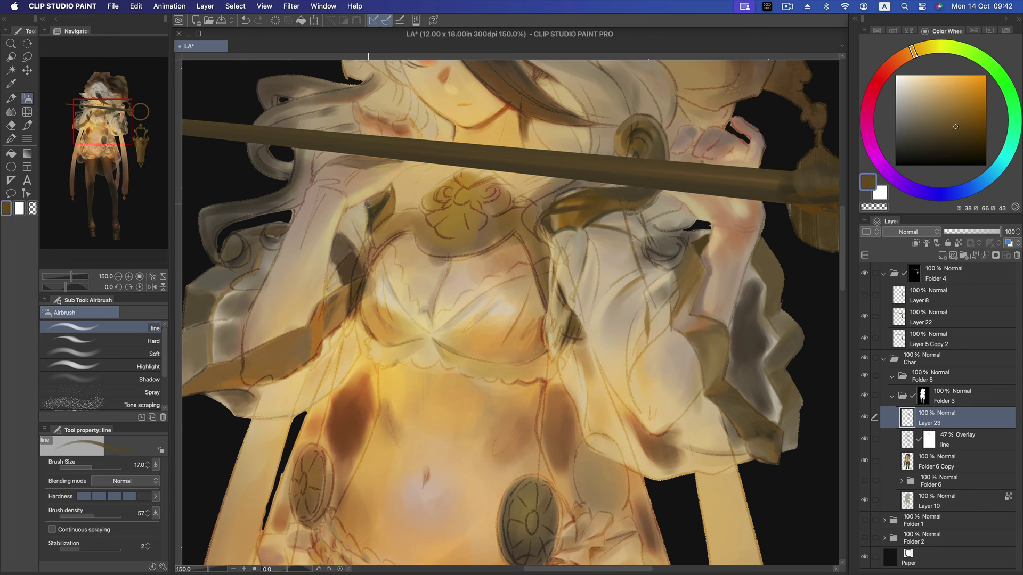
pyautogui.keyDown('alt'); pyautogui.click(410, 212); pyautogui.keyUp('alt')
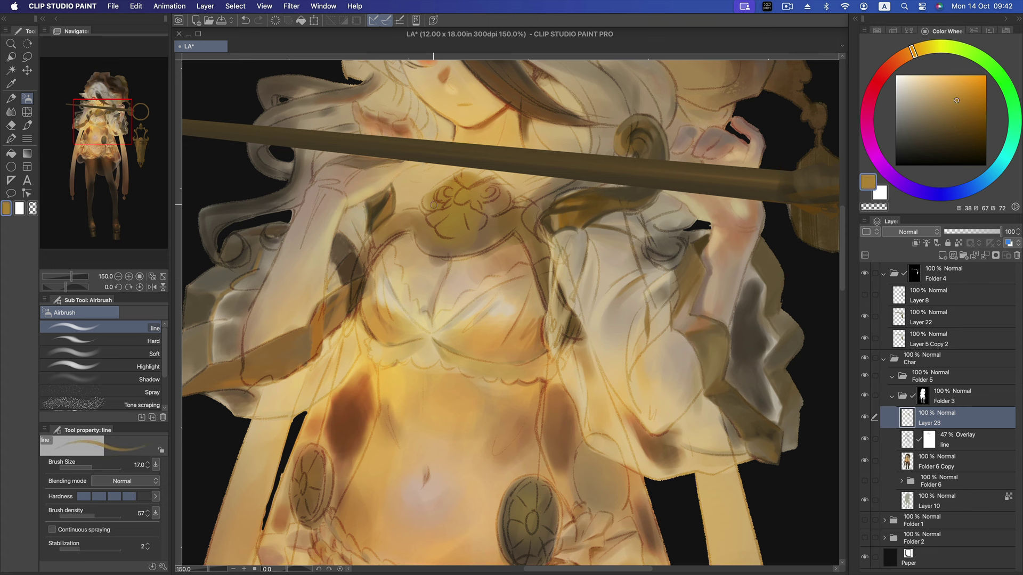
pyautogui.press(']')
pyautogui.press(']')
pyautogui.press('[')
pyautogui.press('[')
# - Bring the face into view and airbrush a dark brown shadow along the staff
pyautogui.moveTo(661, 161); pyautogui.dragTo(633, 343)
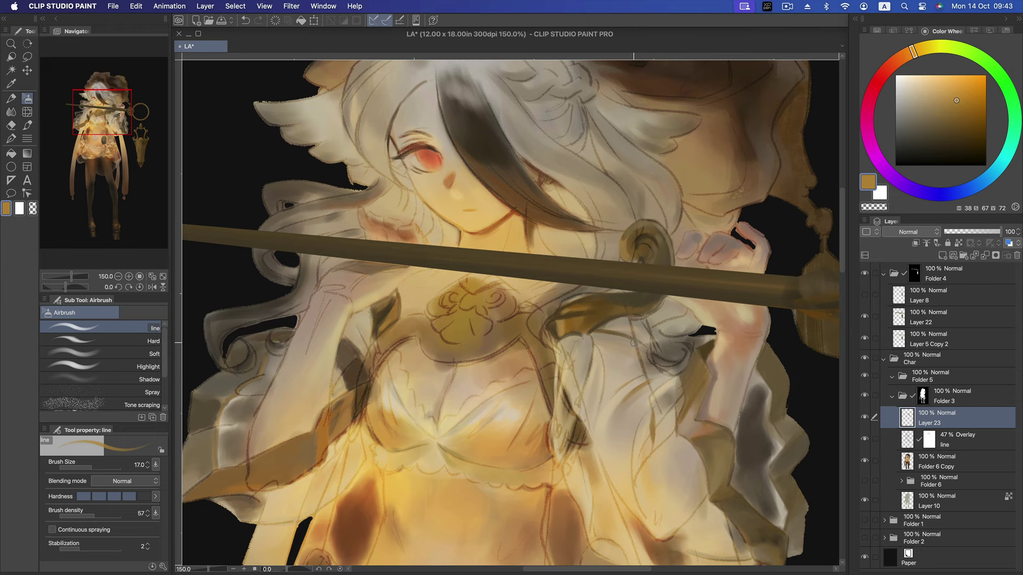
pyautogui.keyDown('alt'); pyautogui.click(544, 319); pyautogui.keyUp('alt')
pyautogui.moveTo(540, 337); pyautogui.dragTo(589, 293)
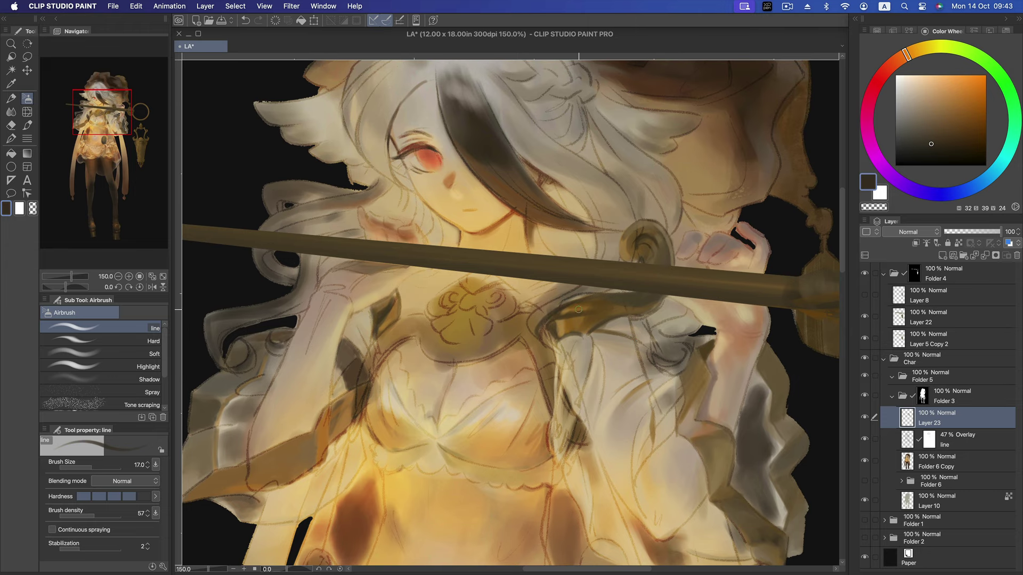
pyautogui.press(']')
pyautogui.press(']')
pyautogui.moveTo(538, 333)
pyautogui.mouseDown()
pyautogui.moveTo(587, 291)
pyautogui.moveTo(610, 242)
pyautogui.moveTo(612, 261)
pyautogui.mouseUp()
pyautogui.press(']')
pyautogui.press(']')
pyautogui.press(']')
pyautogui.press(']')
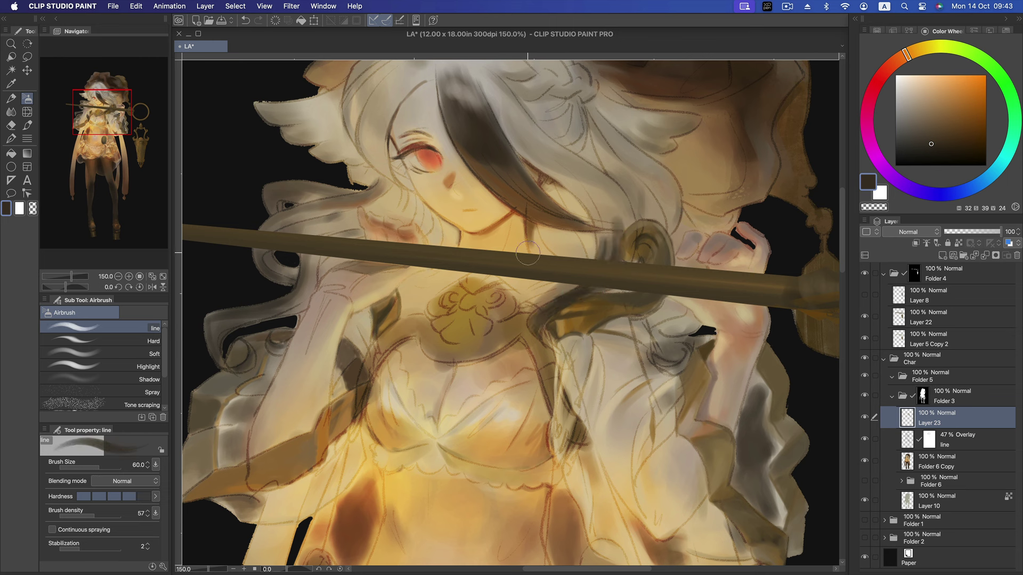
# - Smooth the dark hair shading beside the ring with the Blend tool
pyautogui.press('j')
pyautogui.moveTo(605, 249); pyautogui.dragTo(605, 229)
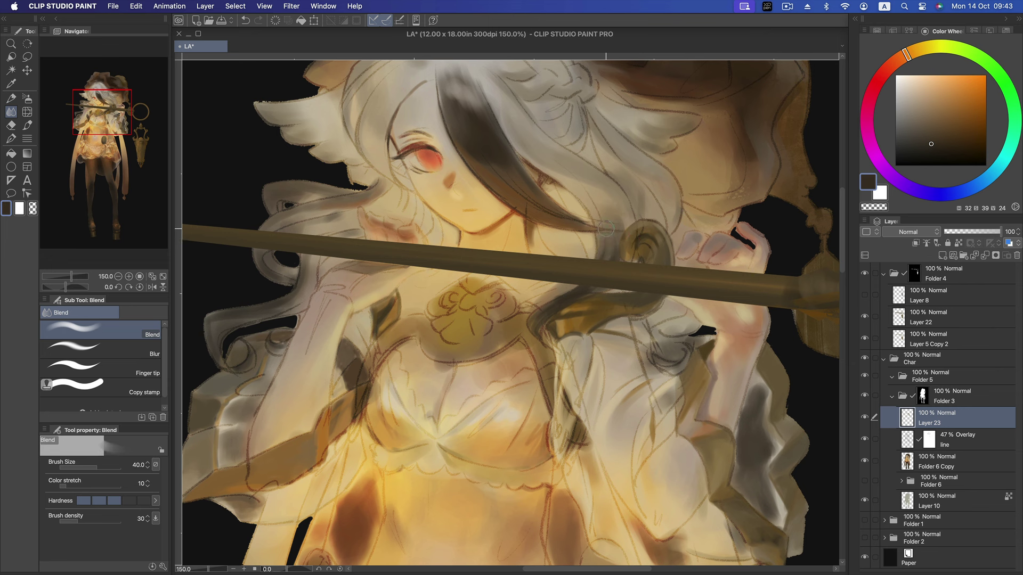
pyautogui.press('[')
pyautogui.press('[')
pyautogui.click(917, 141)
# - Back on the airbrush, redo the hair edge toward the staff in darker brown
pyautogui.press('b')
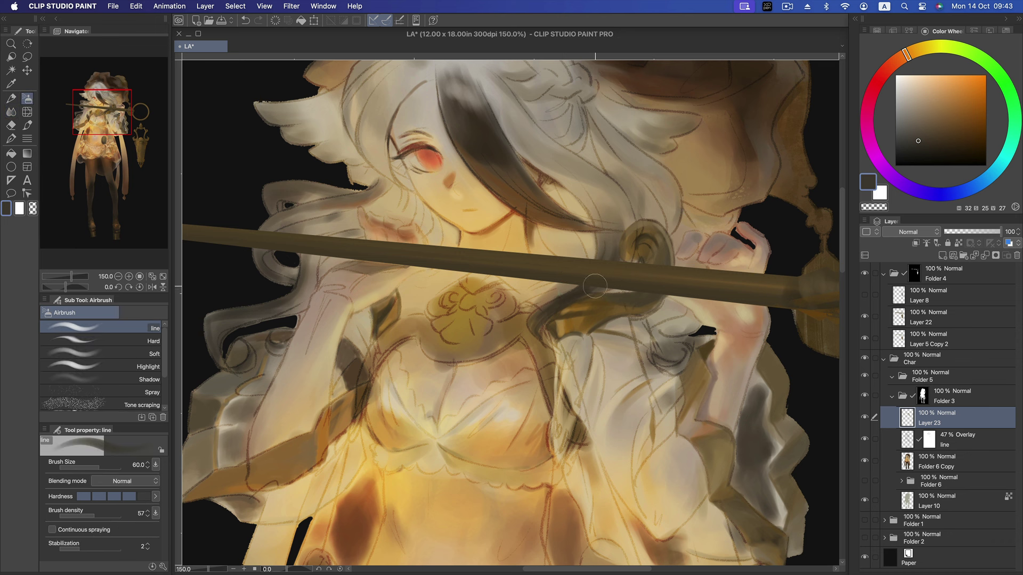
pyautogui.press('[')
pyautogui.press('[')
pyautogui.press('[')
pyautogui.keyDown('alt'); pyautogui.click(724, 234); pyautogui.keyUp('alt')
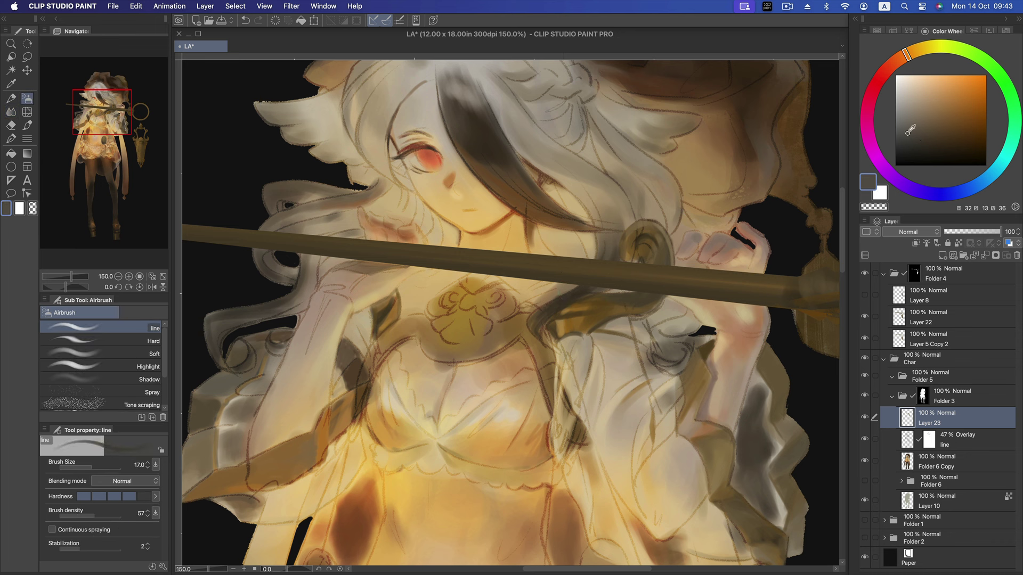
pyautogui.keyDown('alt'); pyautogui.click(543, 311); pyautogui.keyUp('alt')
pyautogui.press('[')
pyautogui.press('[')
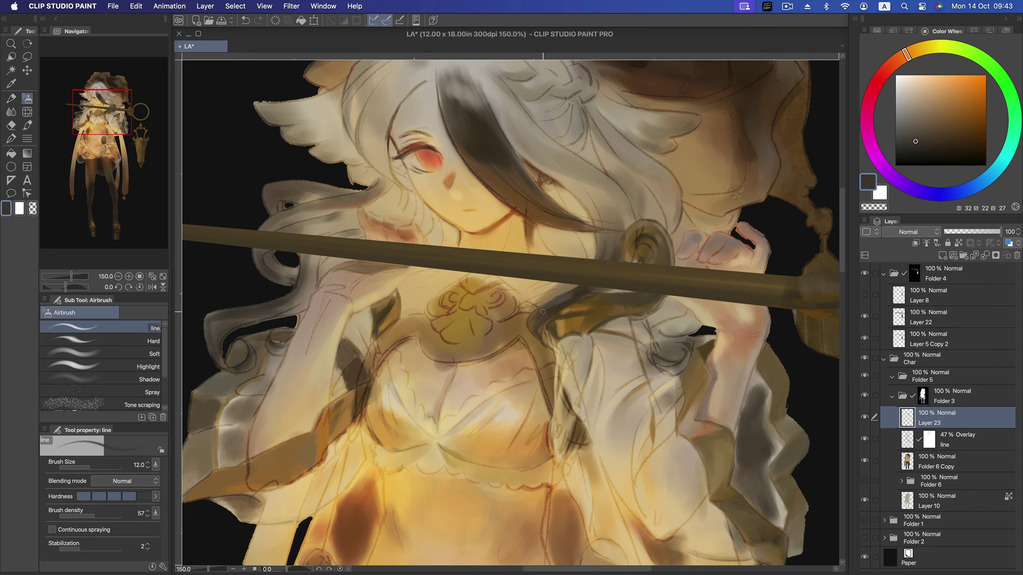
pyautogui.keyDown('alt'); pyautogui.click(568, 311); pyautogui.keyUp('alt')
pyautogui.press('[')
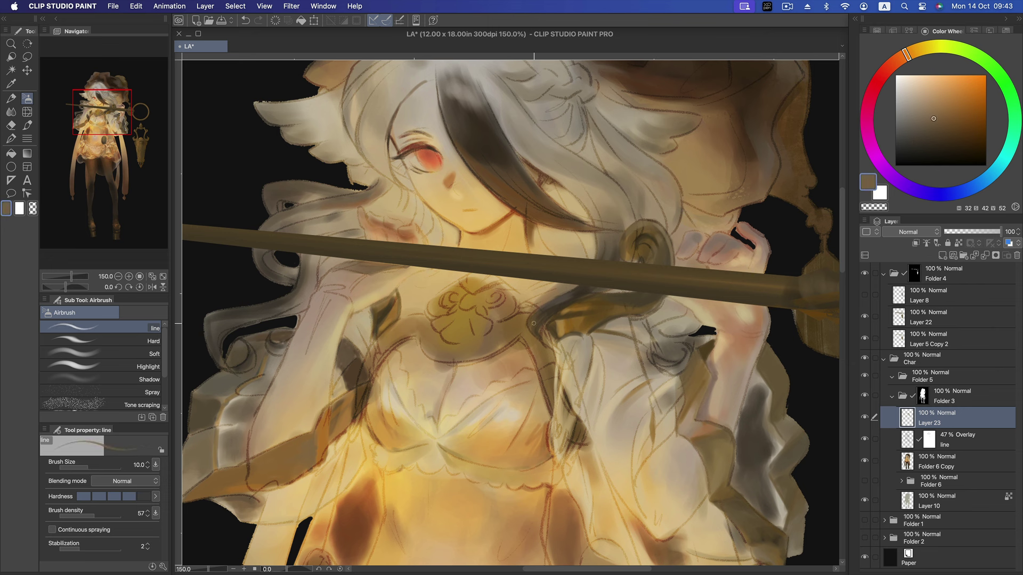
pyautogui.press(']')
pyautogui.press(']')
pyautogui.press(']')
pyautogui.press('super+z')
pyautogui.press('super+z')
pyautogui.keyDown('alt'); pyautogui.click(546, 319); pyautogui.keyUp('alt')
pyautogui.moveTo(544, 322); pyautogui.dragTo(566, 305)
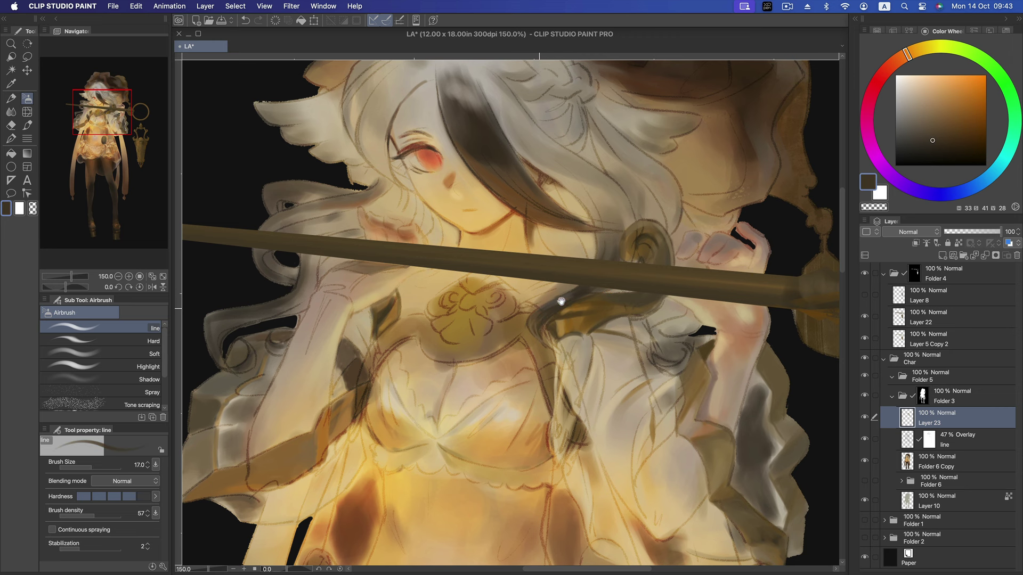
pyautogui.hscroll(-5, 559, 296)
pyautogui.scroll(-2, 559, 297)
# - Eyedrop warm browns and golden ochres from the bodice and choose a smaller Airbrush Soft
pyautogui.keyDown('alt'); pyautogui.click(493, 294); pyautogui.keyUp('alt')
pyautogui.keyDown('alt'); pyautogui.click(479, 292); pyautogui.keyUp('alt')
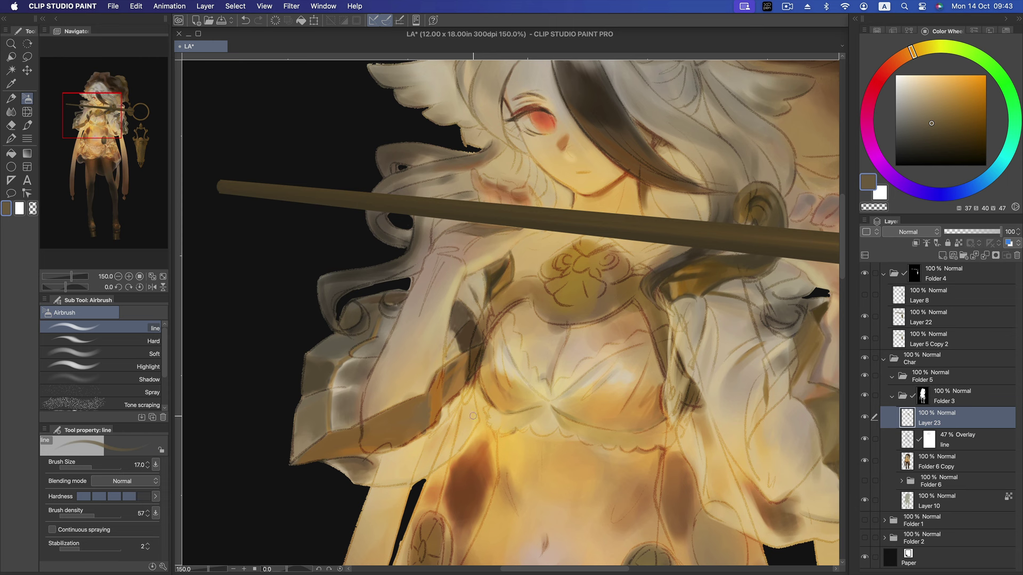
pyautogui.click(937, 109)
pyautogui.keyDown('alt'); pyautogui.click(508, 290); pyautogui.keyUp('alt')
pyautogui.keyDown('alt'); pyautogui.click(517, 292); pyautogui.keyUp('alt')
pyautogui.keyDown('alt'); pyautogui.click(534, 276); pyautogui.keyUp('alt')
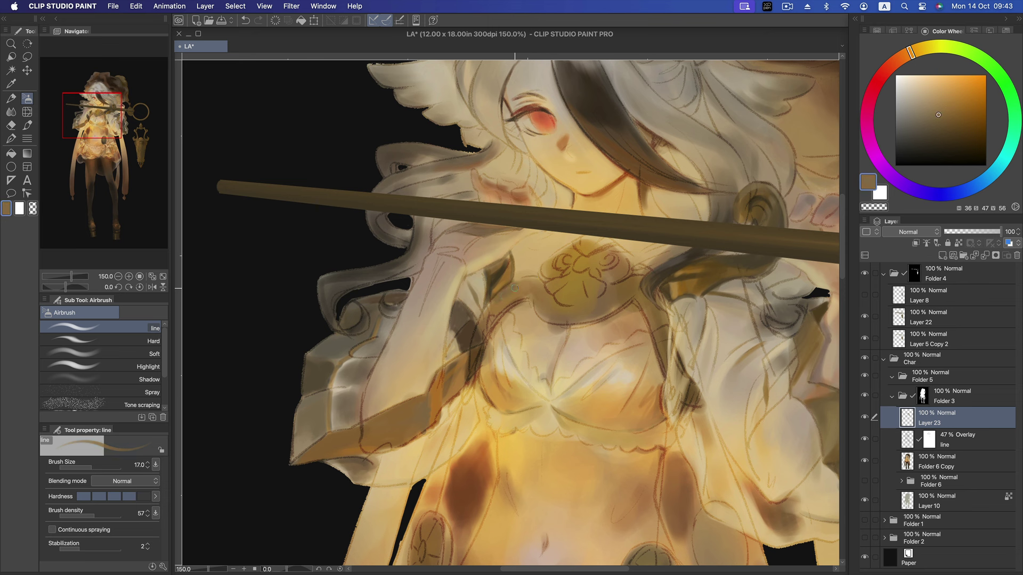
pyautogui.click(939, 130)
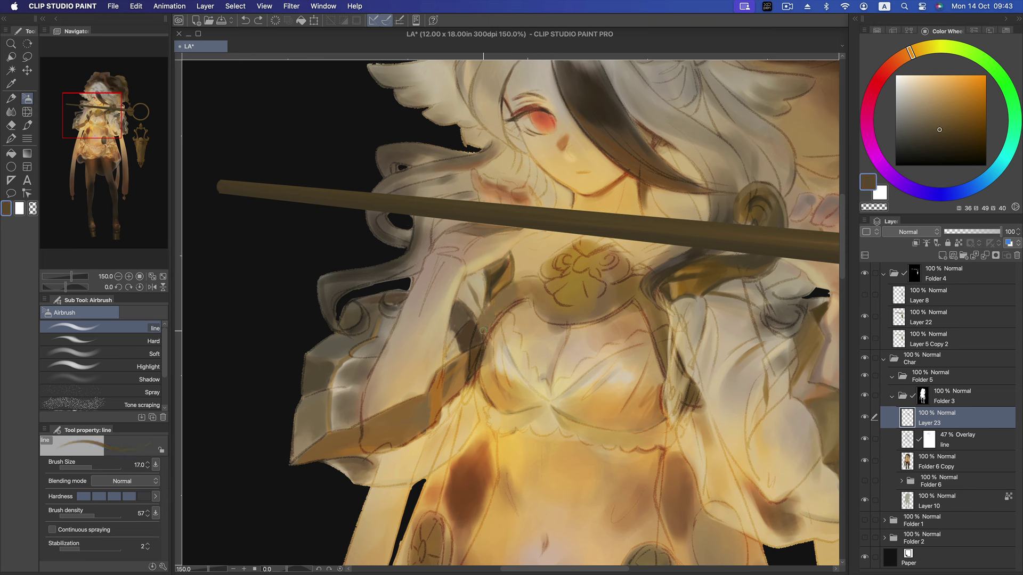
pyautogui.keyDown('alt'); pyautogui.click(486, 338); pyautogui.keyUp('alt')
pyautogui.keyDown('alt'); pyautogui.click(489, 318); pyautogui.keyUp('alt')
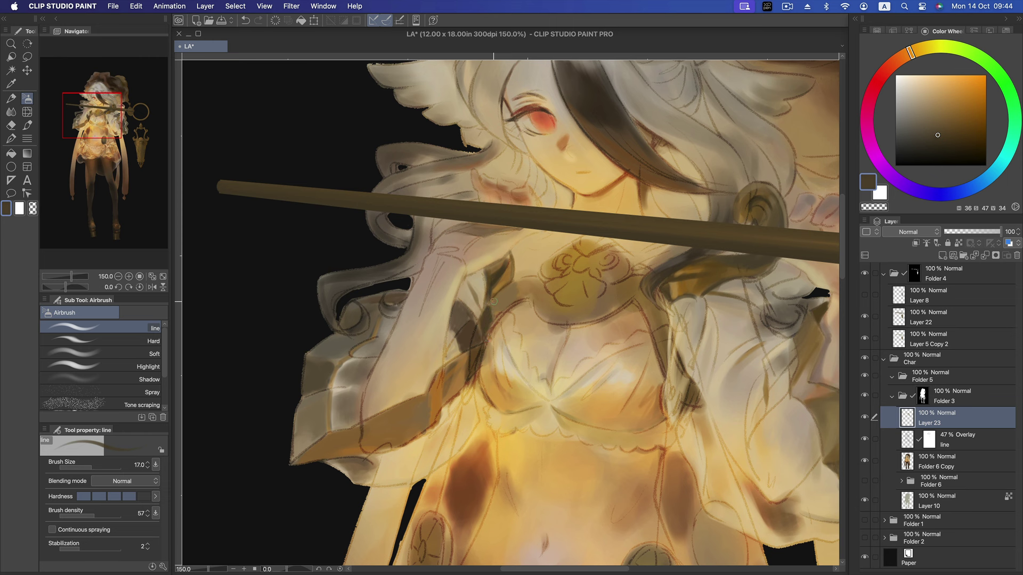
pyautogui.click(102, 354)
pyautogui.press('[')
pyautogui.press('[')
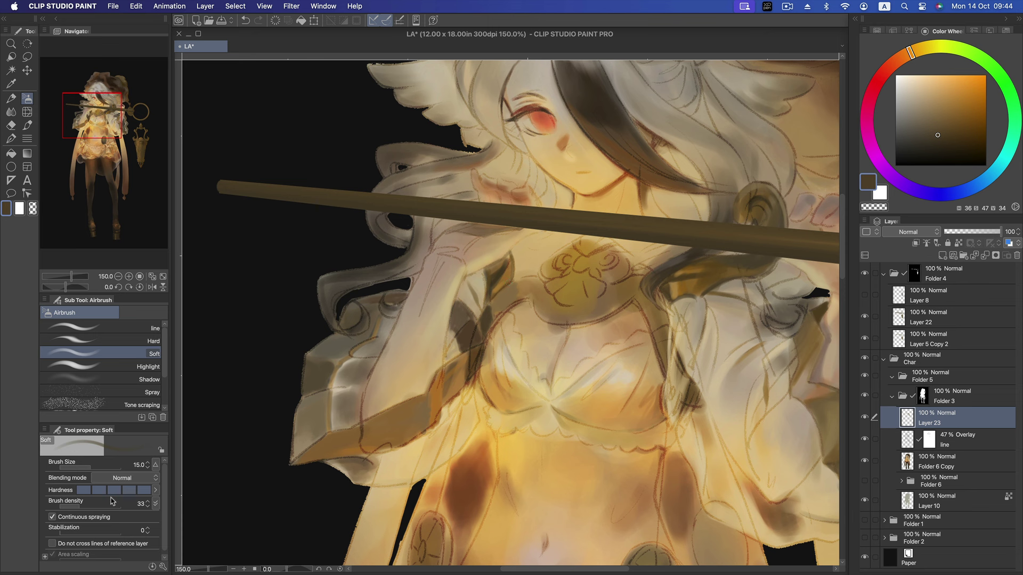
# - Set airbrush density 42 and size 12, then spray faint brown shading on the chest
pyautogui.moveTo(88, 506); pyautogui.dragTo(94, 506)
pyautogui.press('[')
pyautogui.keyDown('alt'); pyautogui.click(494, 310); pyautogui.keyUp('alt')
pyautogui.keyDown('alt'); pyautogui.click(526, 288); pyautogui.keyUp('alt')
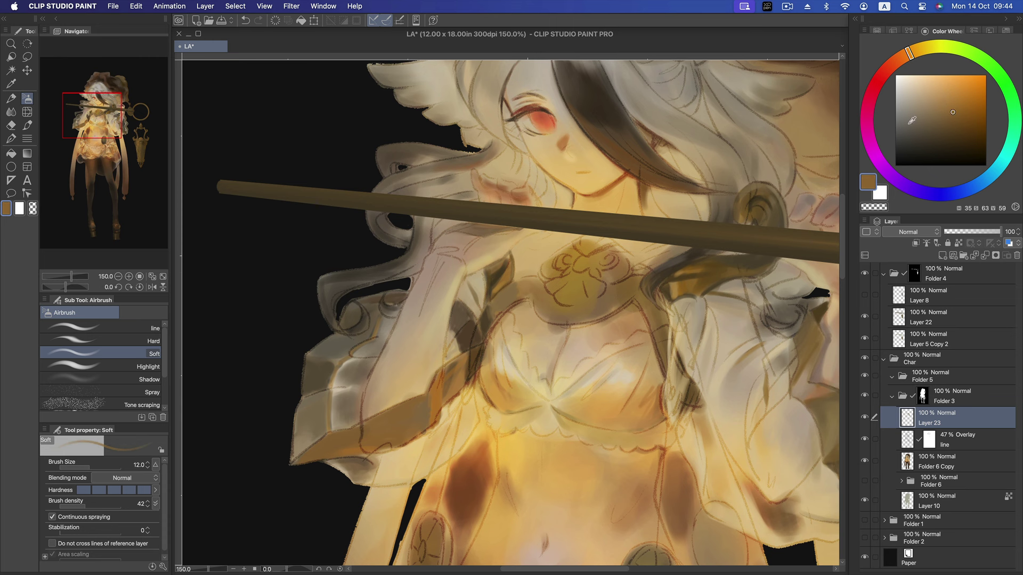
pyautogui.click(939, 105)
pyautogui.keyDown('alt'); pyautogui.click(526, 286); pyautogui.keyUp('alt')
pyautogui.keyDown('alt'); pyautogui.click(557, 267); pyautogui.keyUp('alt')
pyautogui.moveTo(515, 285); pyautogui.dragTo(528, 287)
# - Replace a stray pale stroke with a light cream highlight on the chest
pyautogui.keyDown('alt'); pyautogui.click(494, 309); pyautogui.keyUp('alt')
pyautogui.keyDown('alt'); pyautogui.click(504, 296); pyautogui.keyUp('alt')
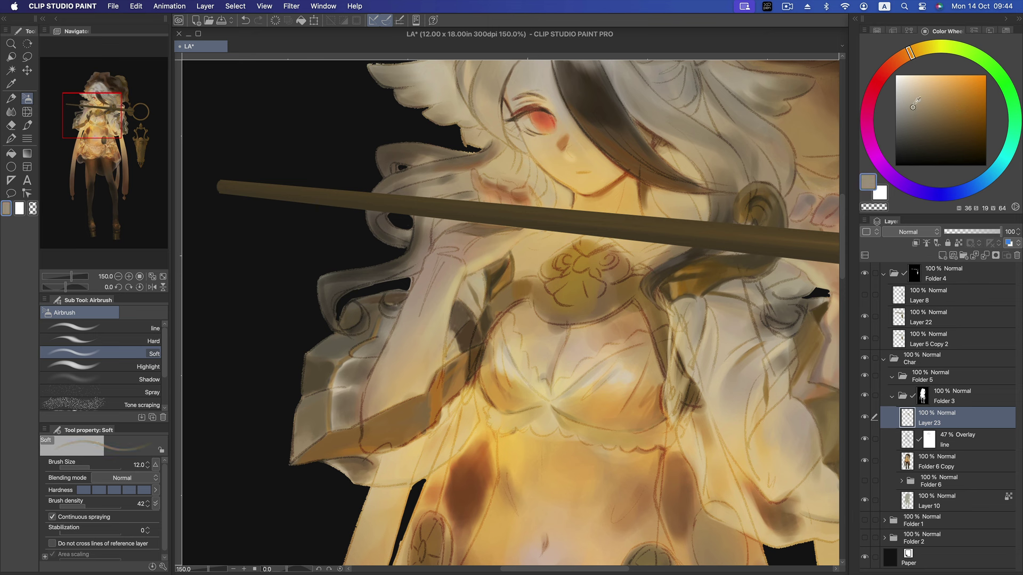
pyautogui.press('super+z')
pyautogui.moveTo(496, 300); pyautogui.dragTo(491, 302)
# - Darken the chest's upper edge with a size 25 stroke of sampled dark brown
pyautogui.keyDown('alt'); pyautogui.click(508, 286); pyautogui.keyUp('alt')
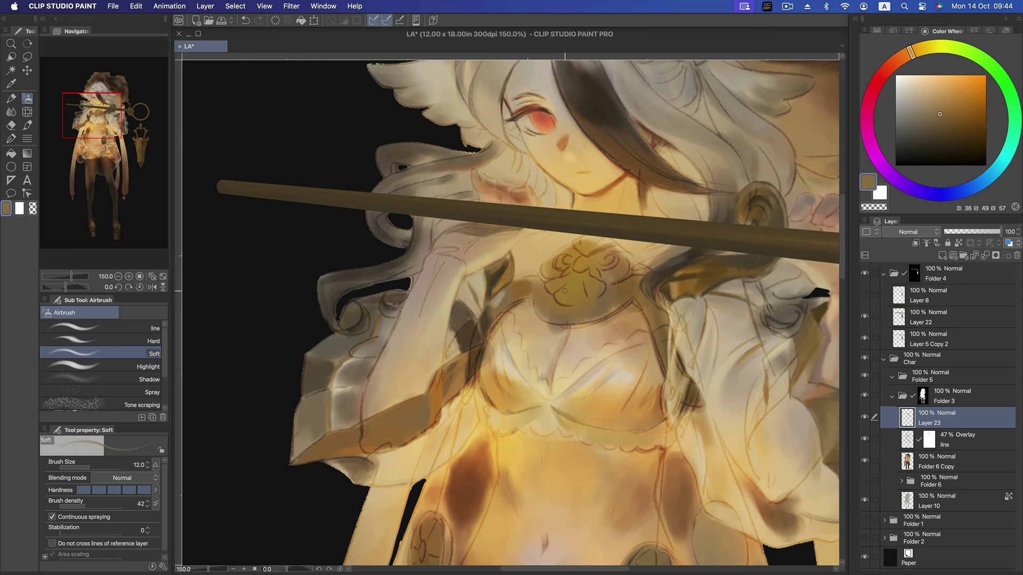
pyautogui.keyDown('alt'); pyautogui.click(529, 281); pyautogui.keyUp('alt')
pyautogui.keyDown('alt'); pyautogui.click(538, 288); pyautogui.keyUp('alt')
pyautogui.click(923, 108)
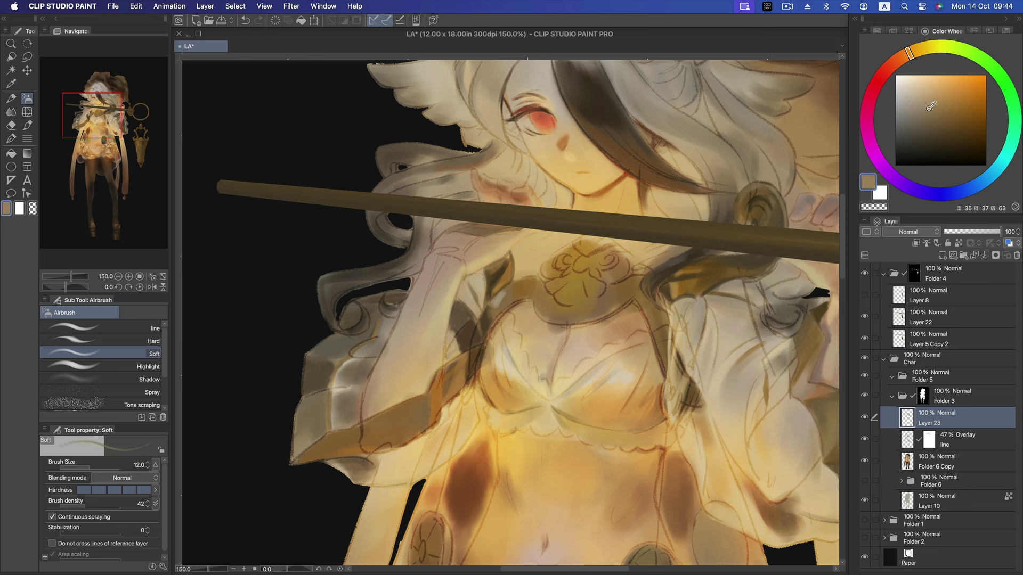
pyautogui.keyDown('alt'); pyautogui.click(566, 314); pyautogui.keyUp('alt')
pyautogui.press(']')
pyautogui.press(']')
pyautogui.press(']')
pyautogui.moveTo(569, 313); pyautogui.dragTo(591, 304)
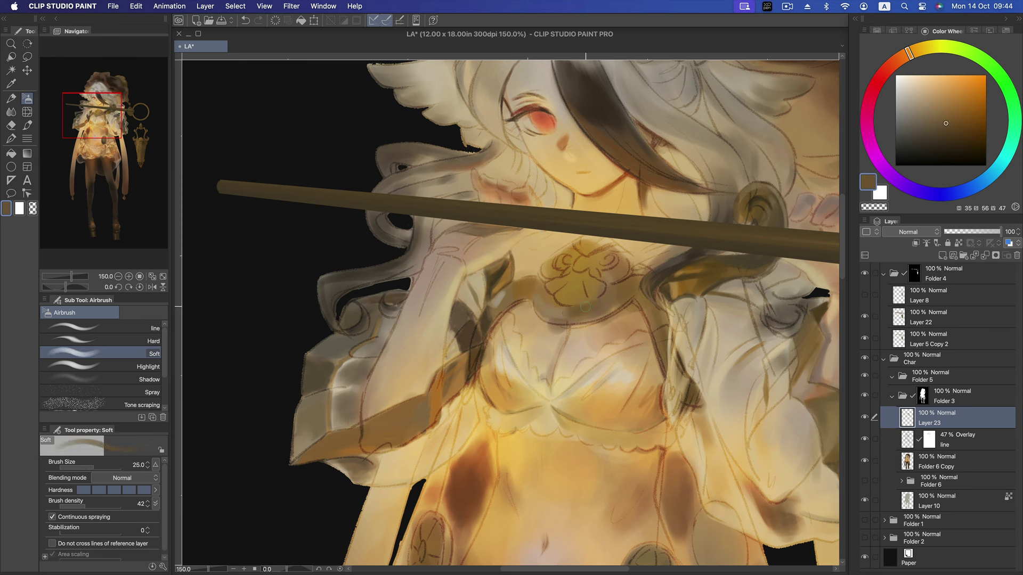
# - Shrink the brush to size 15 and tune the colour from dark brown to a tan
pyautogui.press('[')
pyautogui.keyDown('alt'); pyautogui.click(592, 289); pyautogui.keyUp('alt')
pyautogui.press('[')
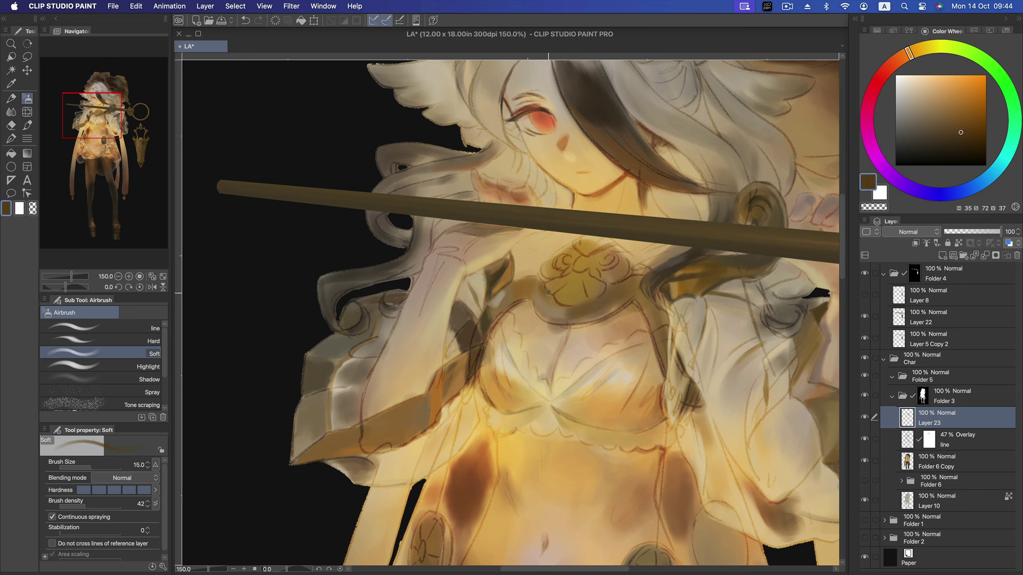
pyautogui.keyDown('alt'); pyautogui.click(554, 294); pyautogui.keyUp('alt')
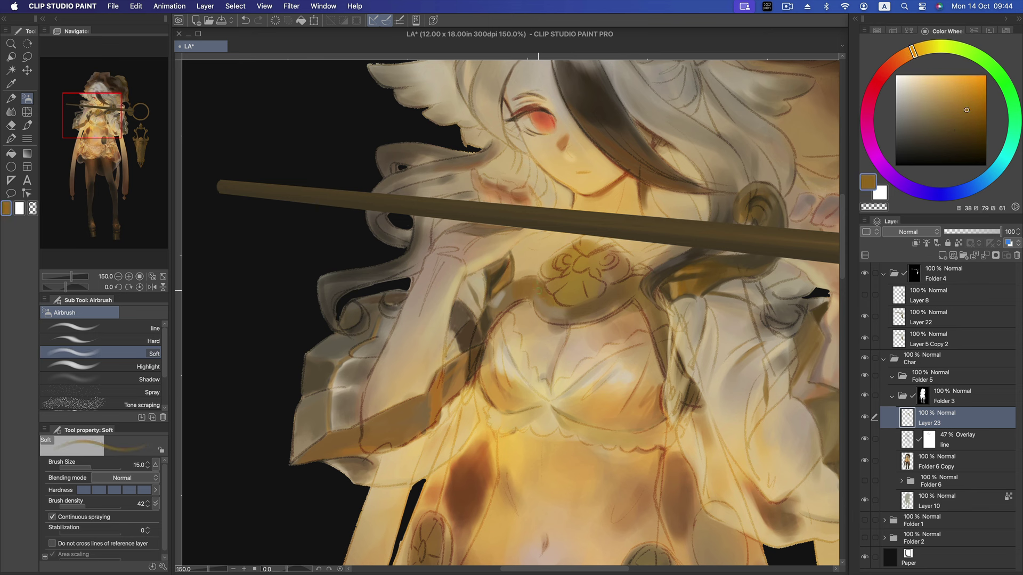
pyautogui.keyDown('alt'); pyautogui.click(555, 318); pyautogui.keyUp('alt')
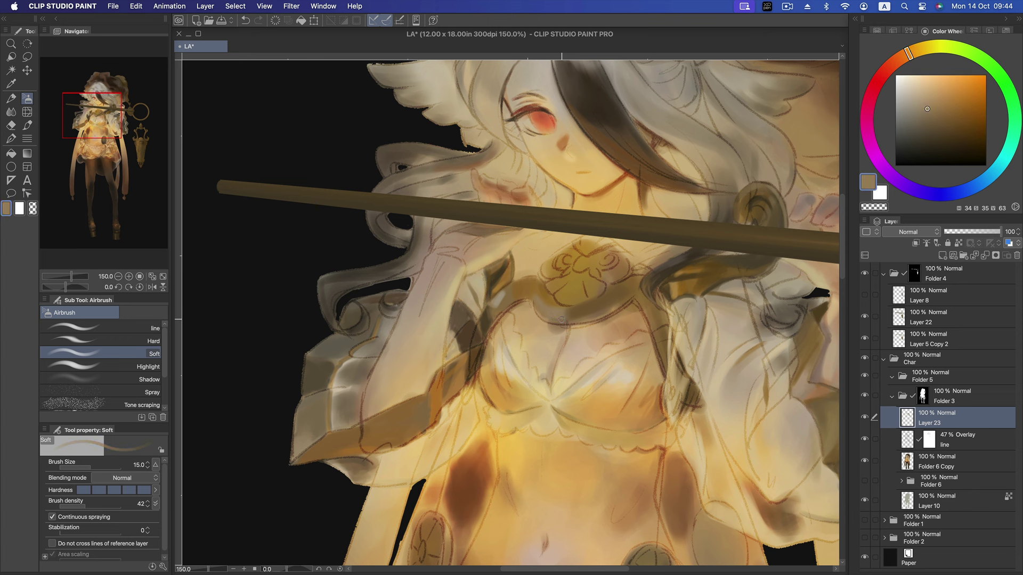
pyautogui.keyDown('alt'); pyautogui.click(574, 315); pyautogui.keyUp('alt')
pyautogui.keyDown('alt'); pyautogui.click(610, 296); pyautogui.keyUp('alt')
pyautogui.click(970, 113)
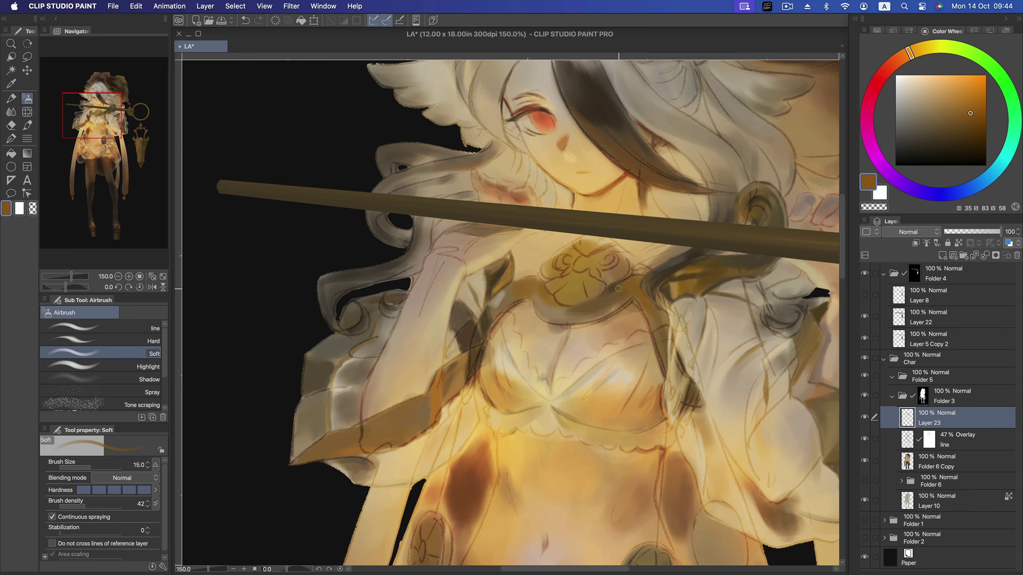
pyautogui.moveTo(947, 105); pyautogui.dragTo(925, 97)
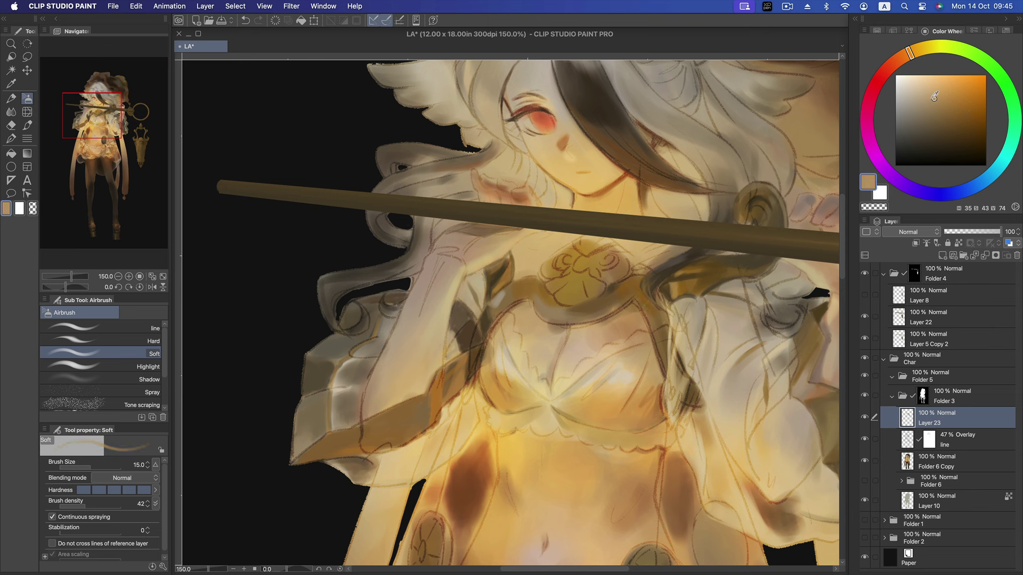
# - Shade down the sleeve edge in dark brown, then mix an orange-brown at size 12
pyautogui.keyDown('alt'); pyautogui.click(652, 311); pyautogui.keyUp('alt')
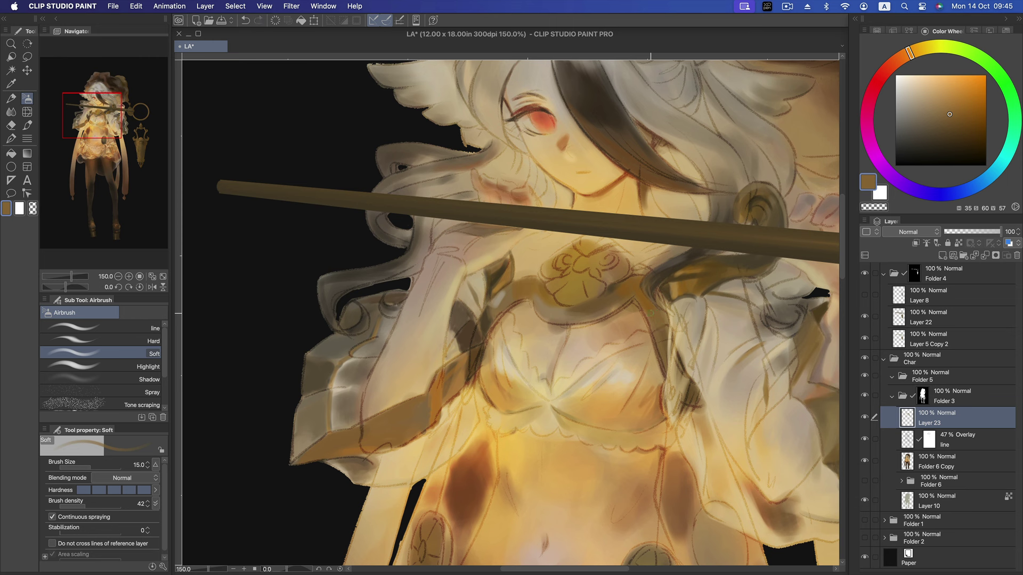
pyautogui.click(950, 122)
pyautogui.keyDown('alt'); pyautogui.click(643, 304); pyautogui.keyUp('alt')
pyautogui.moveTo(666, 318); pyautogui.dragTo(663, 360)
pyautogui.click(952, 134)
pyautogui.click(963, 106)
pyautogui.press('[')
pyautogui.press('[')
pyautogui.click(967, 111)
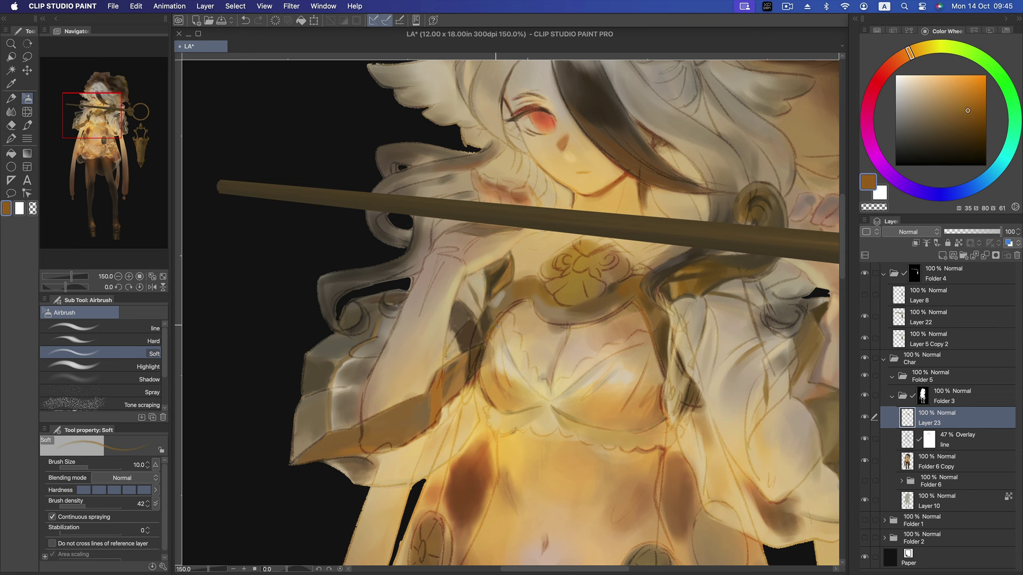
# - Shift the colour toward a pale yellow-orange tan and shrink the brush to size 7
pyautogui.moveTo(948, 106); pyautogui.dragTo(946, 89)
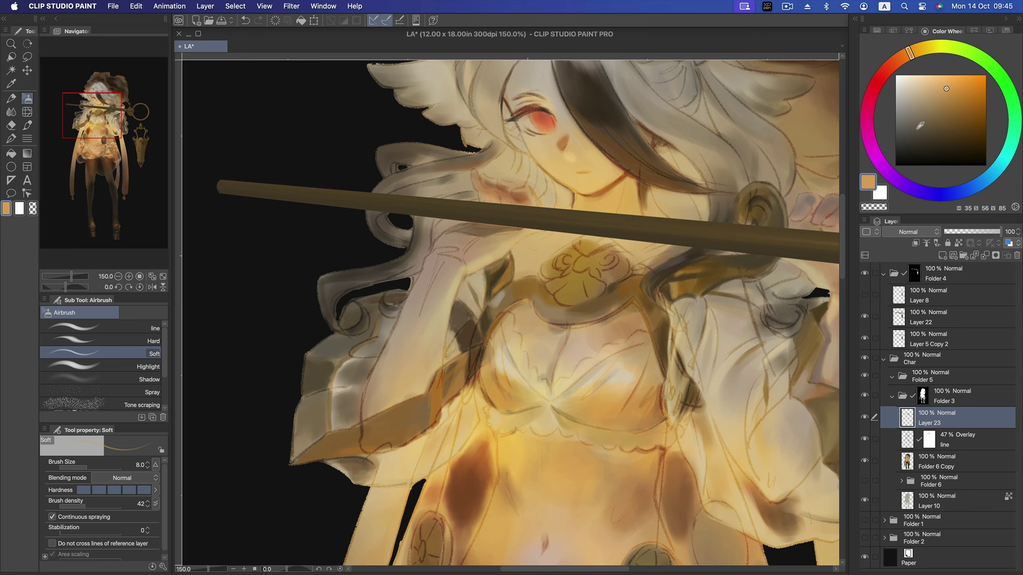
pyautogui.moveTo(912, 55); pyautogui.dragTo(927, 49)
pyautogui.click(933, 88)
pyautogui.press('[')
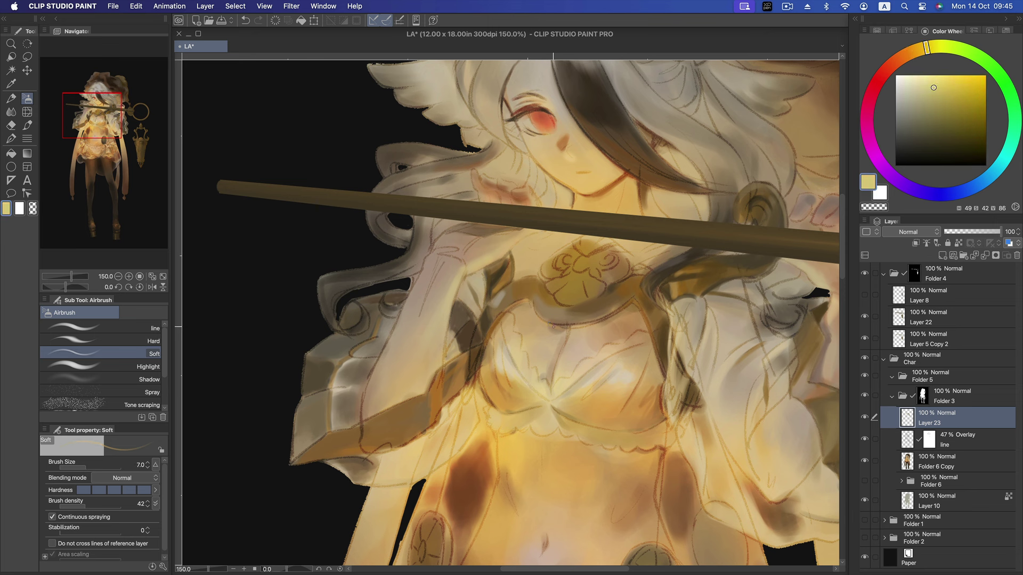
pyautogui.click(924, 90)
pyautogui.moveTo(931, 52); pyautogui.dragTo(922, 49)
pyautogui.click(908, 54)
# - Mix a muted orange tan and enlarge the brush to size 15
pyautogui.click(954, 97)
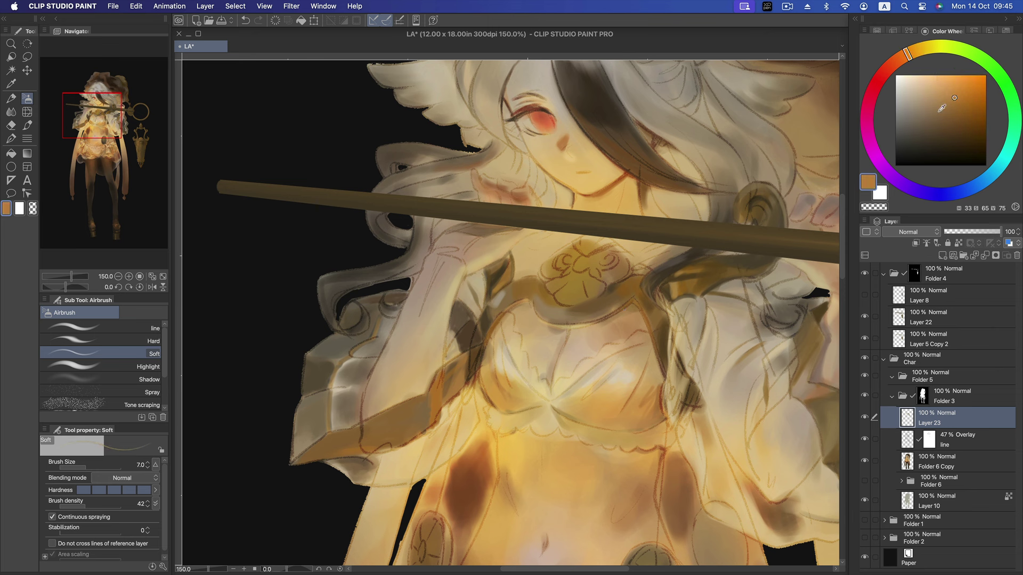
pyautogui.click(941, 81)
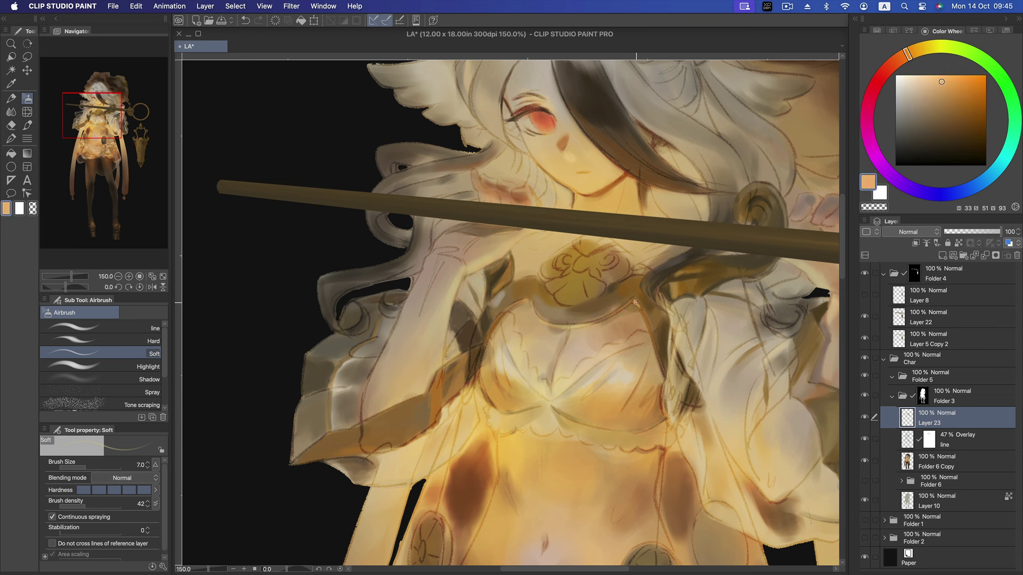
pyautogui.moveTo(941, 99); pyautogui.dragTo(960, 98)
pyautogui.press(']')
pyautogui.click(955, 105)
pyautogui.click(934, 110)
pyautogui.press(']')
pyautogui.press(']')
pyautogui.press(']')
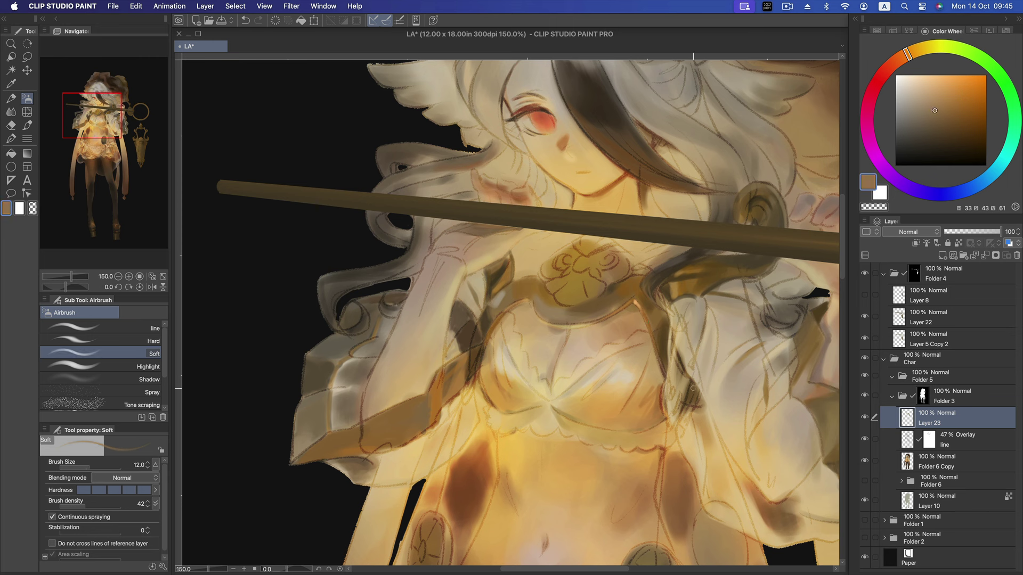
pyautogui.press(']')
# - Spray lighter tan over the two dark sleeve shadows, then pan toward the lower bodice
pyautogui.moveTo(688, 388); pyautogui.dragTo(691, 406)
pyautogui.keyDown('alt'); pyautogui.click(688, 339); pyautogui.keyUp('alt')
pyautogui.moveTo(682, 344); pyautogui.dragTo(683, 336)
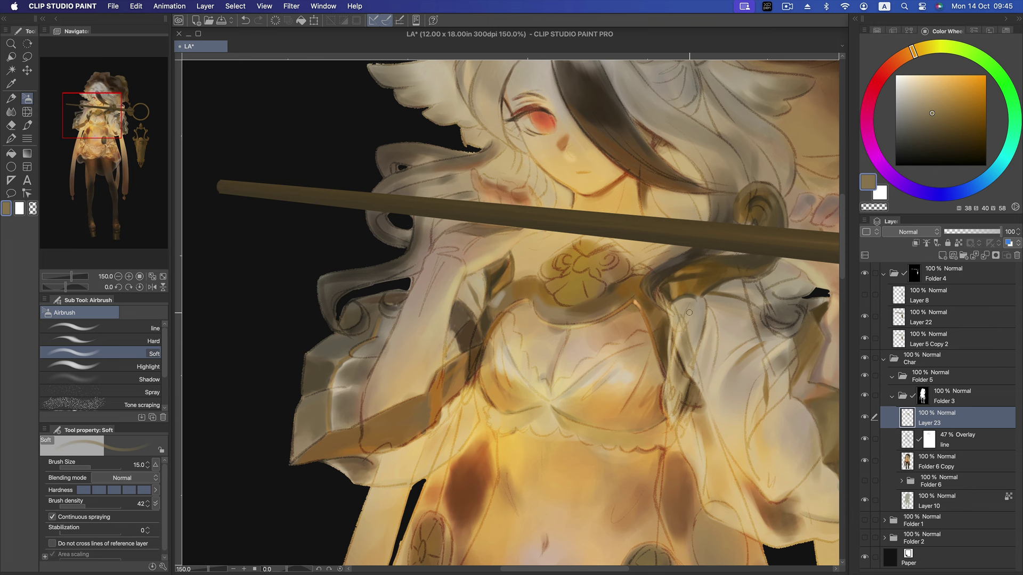
pyautogui.click(952, 110)
pyautogui.click(933, 99)
pyautogui.click(934, 122)
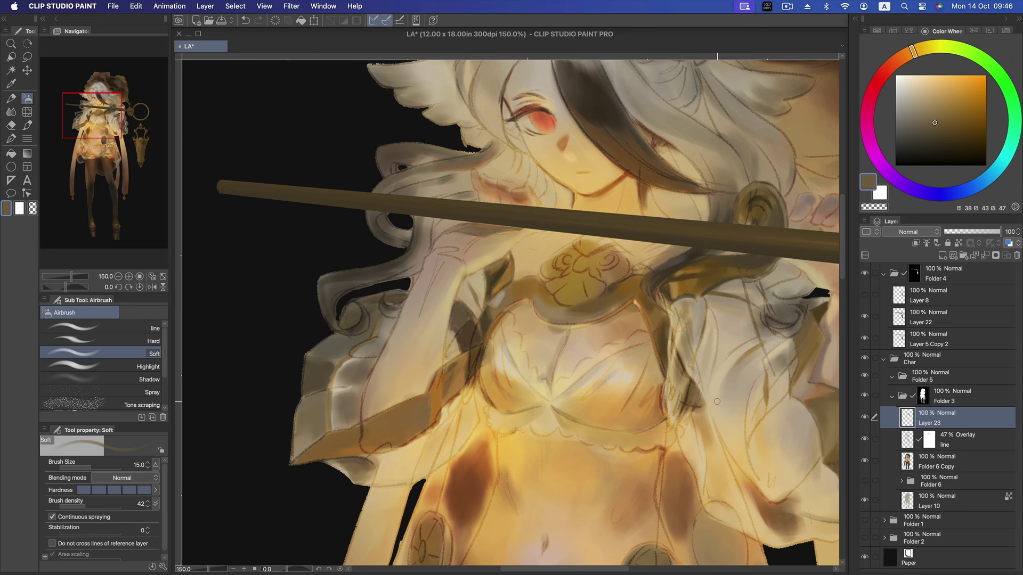
pyautogui.moveTo(717, 402); pyautogui.dragTo(685, 322)
# - Sample light beige, cream and tan tones from the sleeve and Color Wheel
pyautogui.keyDown('alt'); pyautogui.click(848, 167); pyautogui.keyUp('alt')
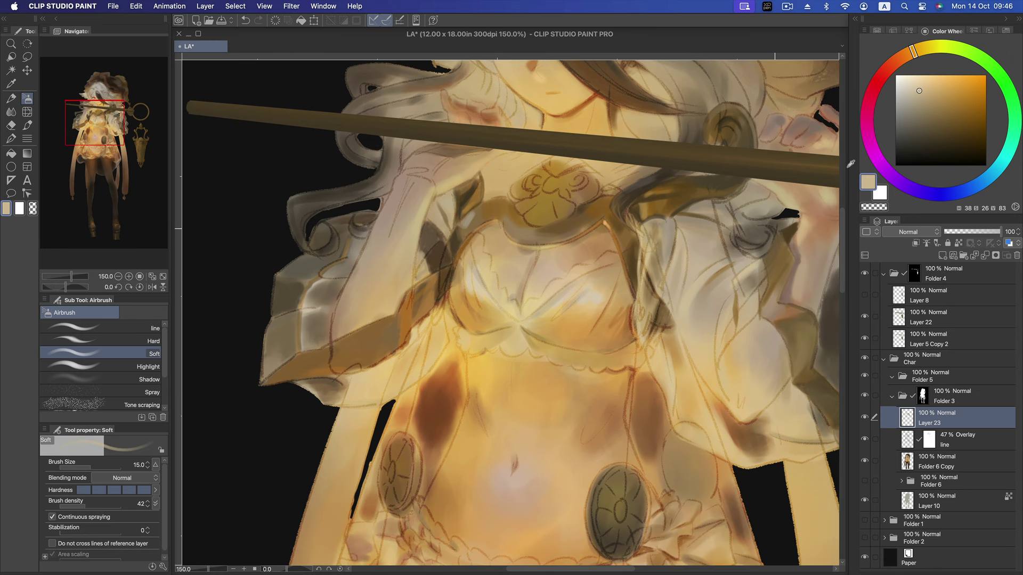
pyautogui.keyDown('alt'); pyautogui.click(699, 346); pyautogui.keyUp('alt')
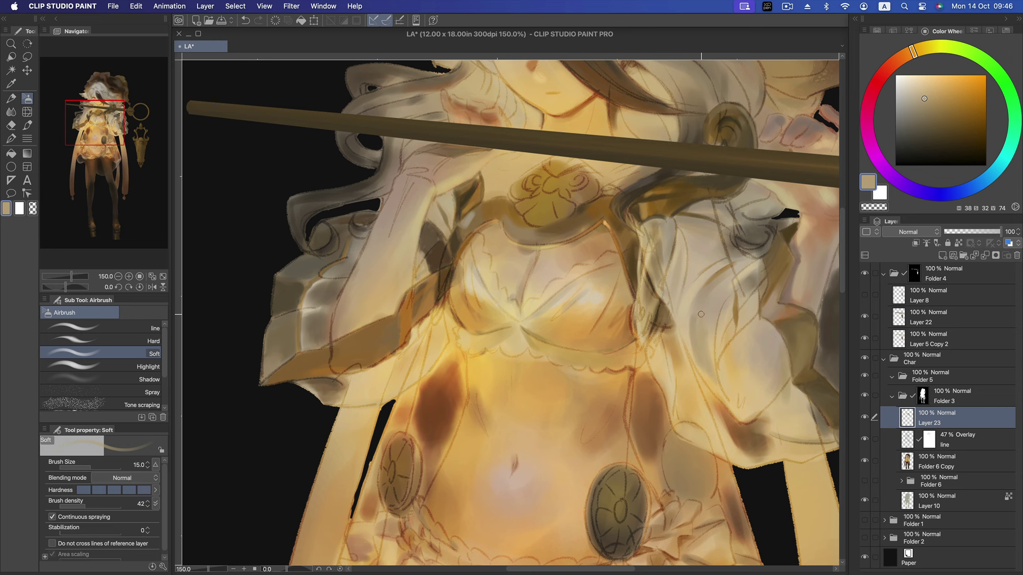
pyautogui.keyDown('alt'); pyautogui.click(708, 374); pyautogui.keyUp('alt')
pyautogui.moveTo(766, 337); pyautogui.dragTo(750, 337)
pyautogui.keyDown('alt'); pyautogui.click(770, 328); pyautogui.keyUp('alt')
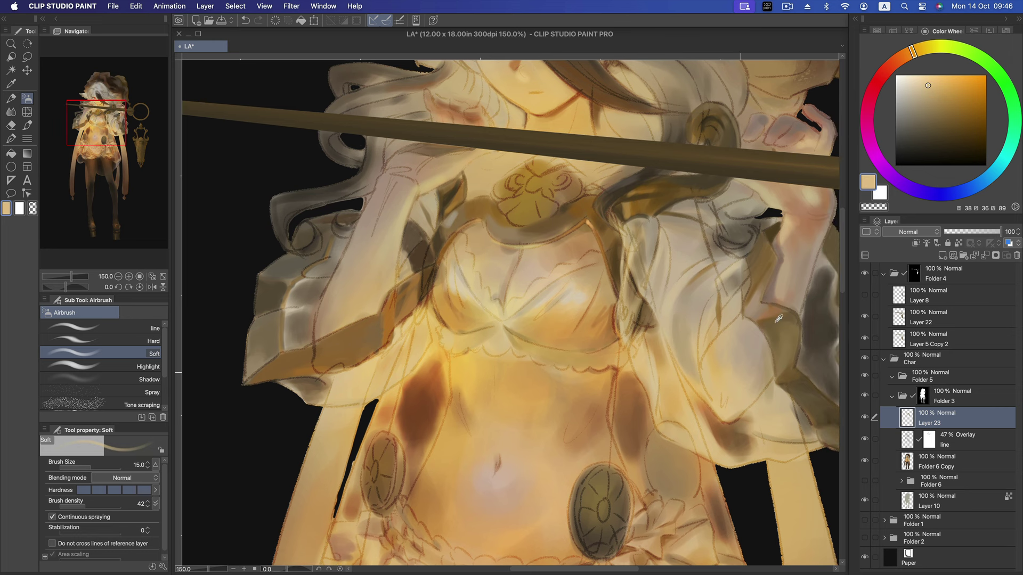
pyautogui.click(925, 84)
pyautogui.click(919, 90)
pyautogui.keyDown('alt'); pyautogui.click(748, 366); pyautogui.keyUp('alt')
# - Raise the brush to size 25, pick richer golden tans, then switch to Blend at size 17
pyautogui.press(']')
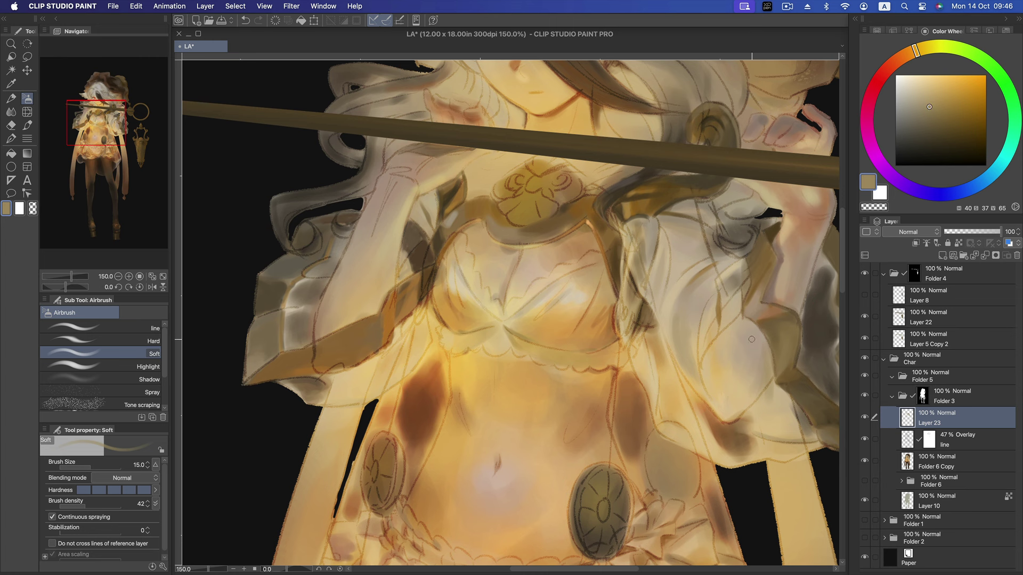
pyautogui.press(']')
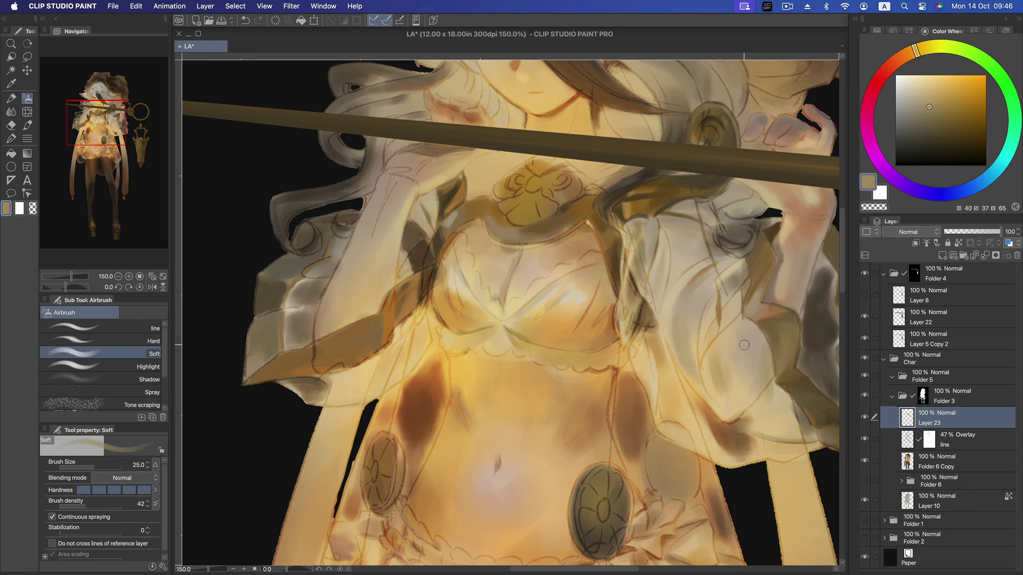
pyautogui.keyDown('alt'); pyautogui.click(727, 371); pyautogui.keyUp('alt')
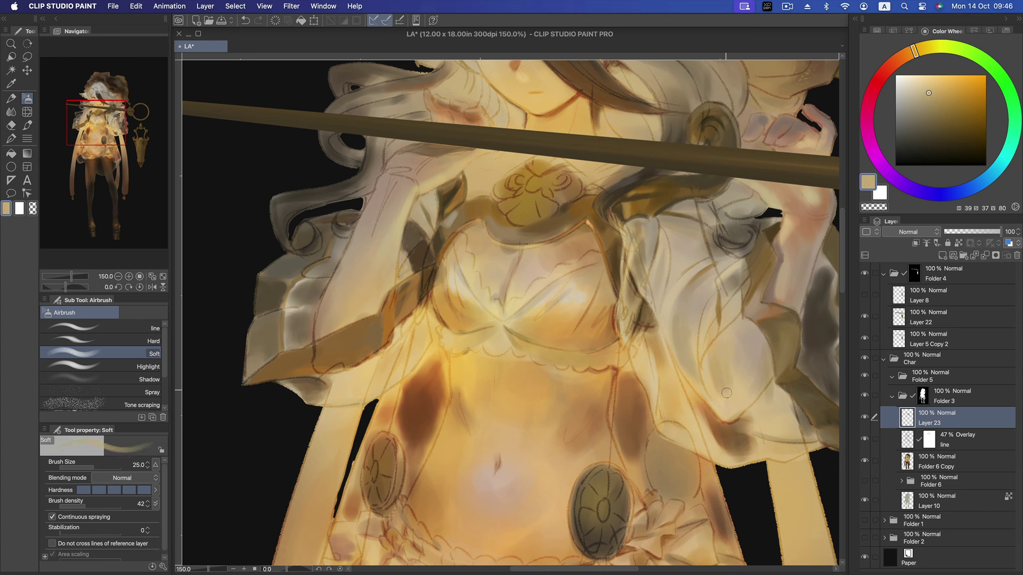
pyautogui.keyDown('alt'); pyautogui.click(768, 368); pyautogui.keyUp('alt')
pyautogui.click(941, 109)
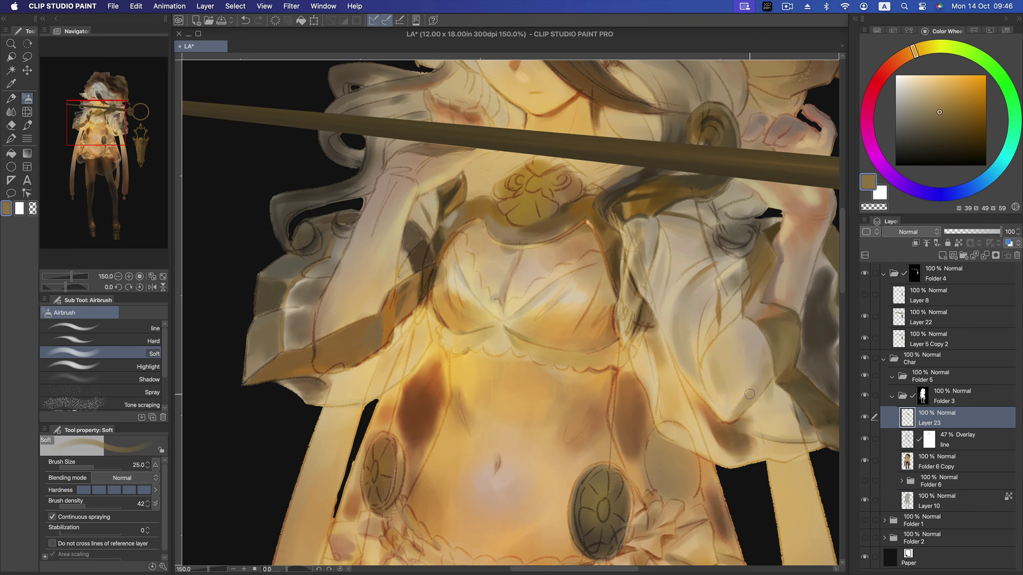
pyautogui.click(959, 97)
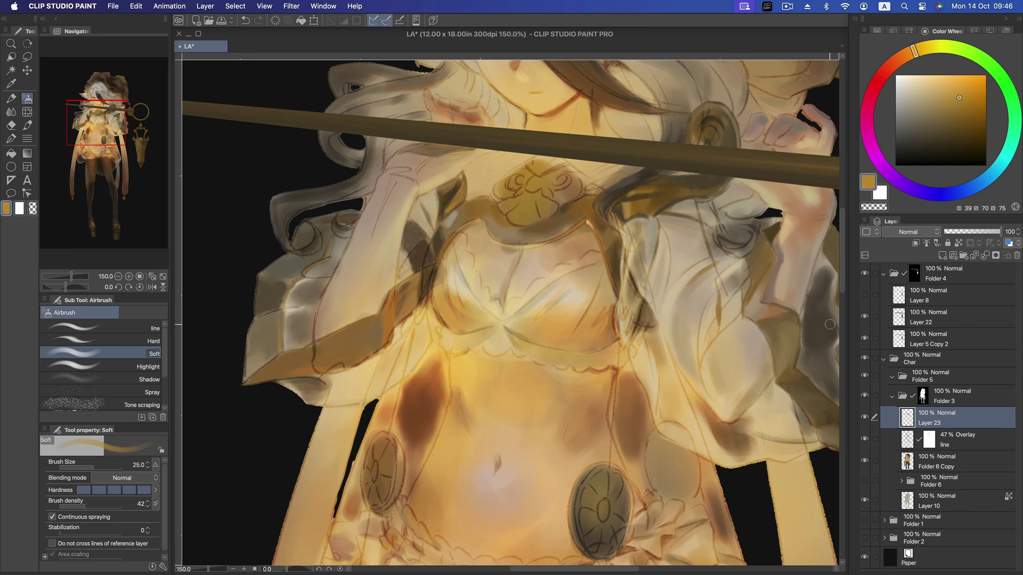
pyautogui.click(11, 112)
pyautogui.press('[')
pyautogui.press('[')
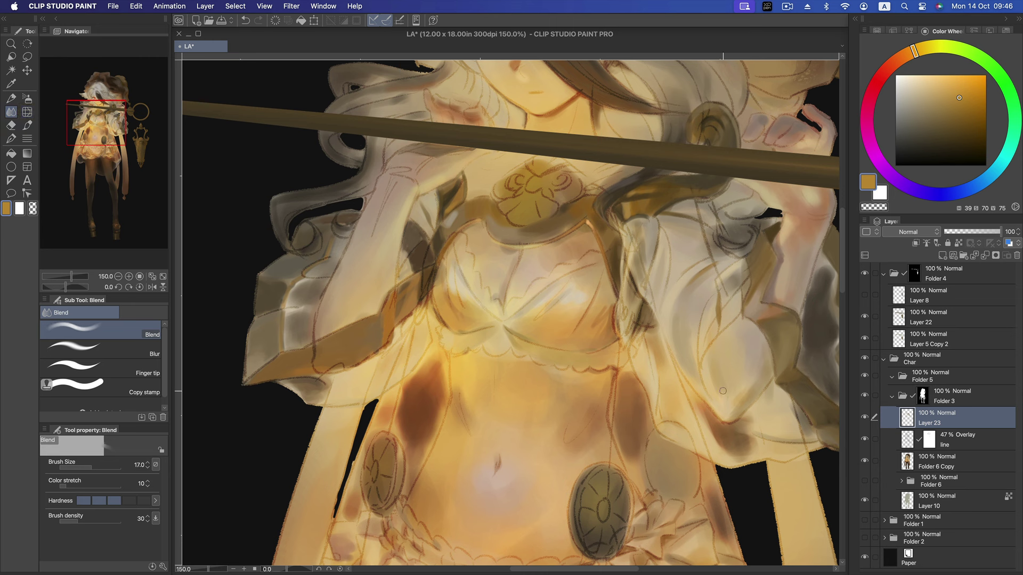
# - Resize the Blend brush from 30 down to 25 and select the Folder 6 Copy layer
pyautogui.press(']')
pyautogui.press(']')
pyautogui.press(']')
pyautogui.press('[')
pyautogui.click(939, 462)
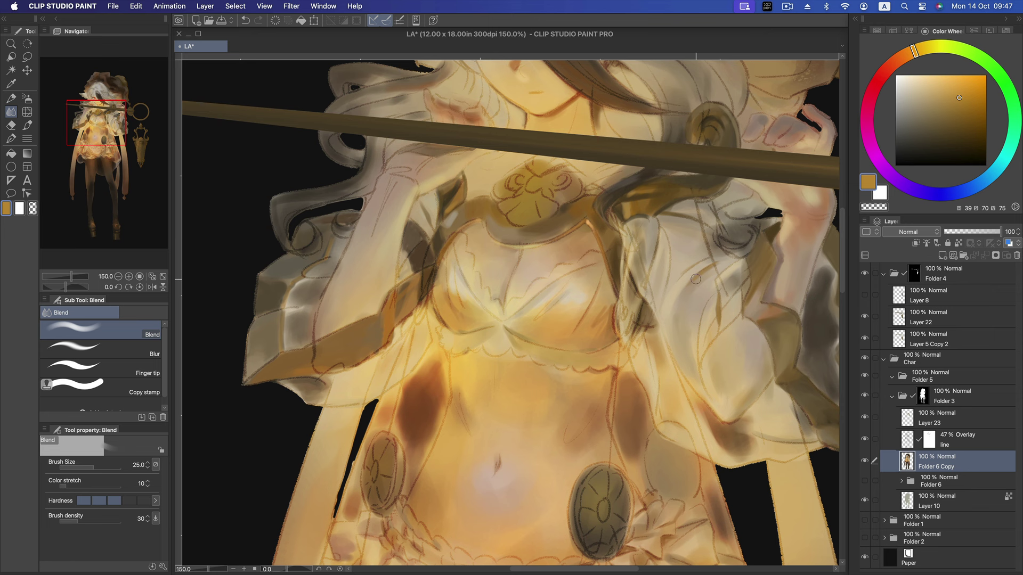
# - Shrink the Blend brush and make Layer 23 the active layer
pyautogui.press('[')
pyautogui.scroll(5, 591, 210)
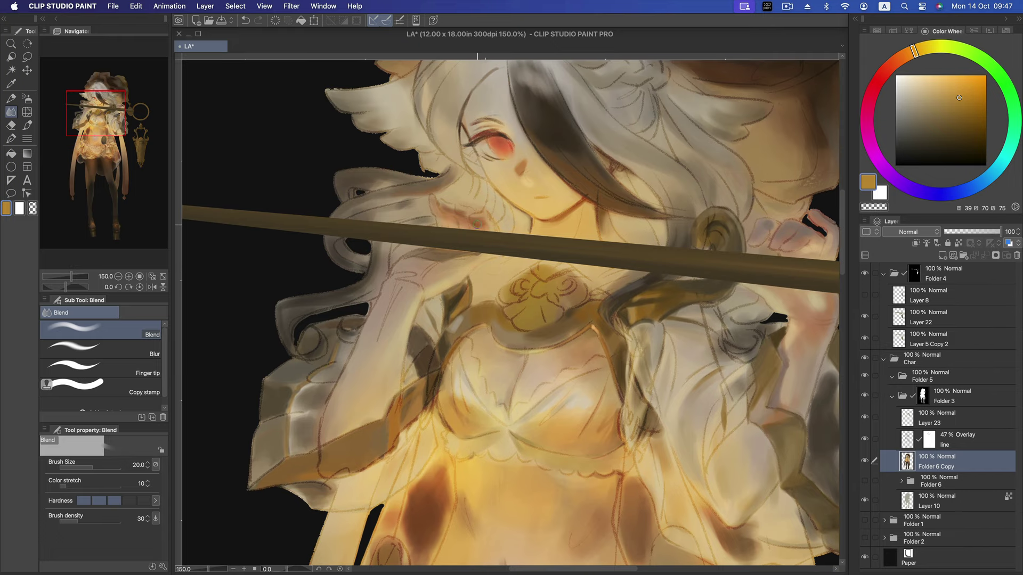
pyautogui.click(945, 418)
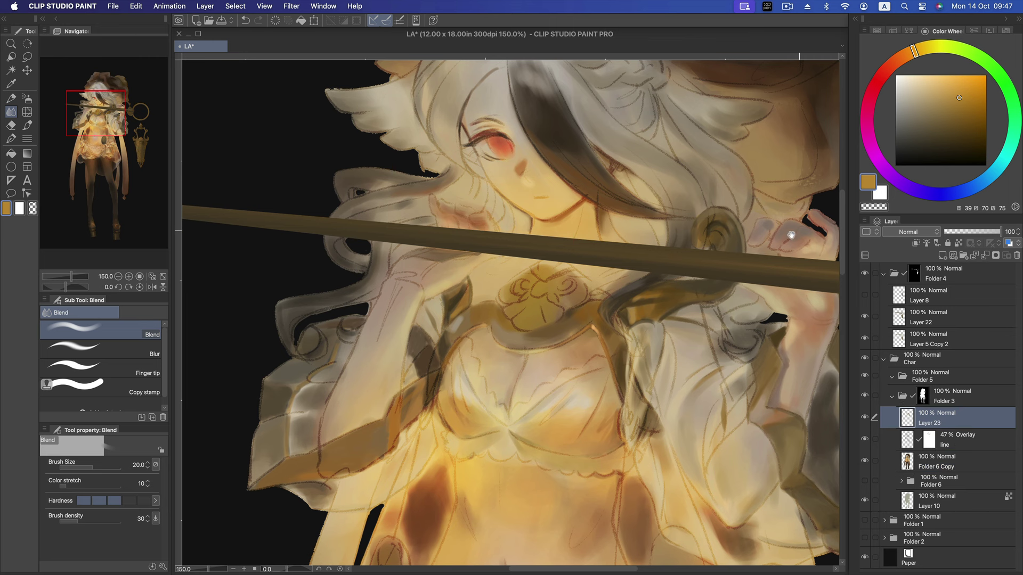
# - Bring the face and top of the head into view, save the painting, and pick a light tan
pyautogui.moveTo(764, 228); pyautogui.dragTo(744, 236)
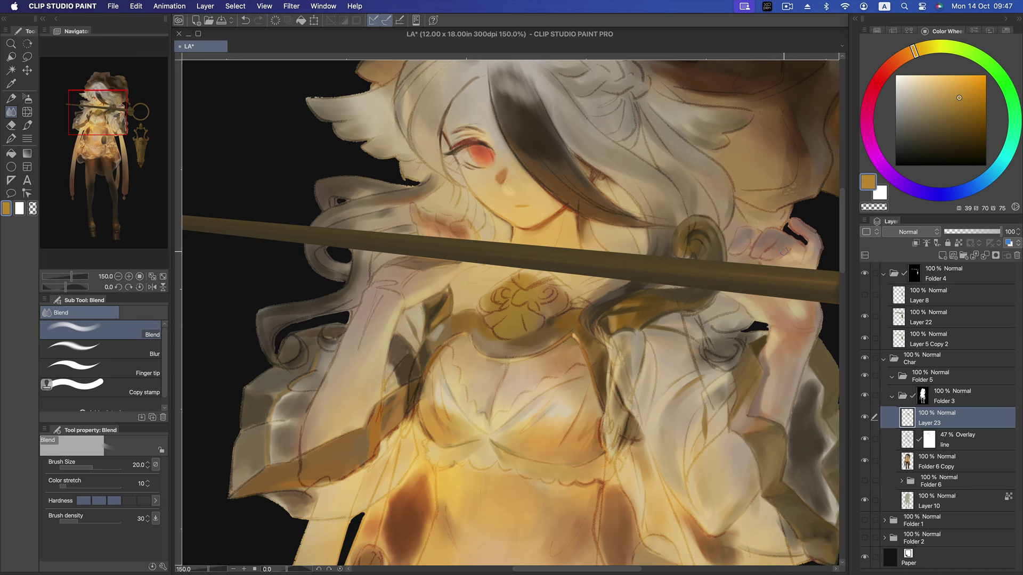
pyautogui.moveTo(708, 214); pyautogui.dragTo(707, 239)
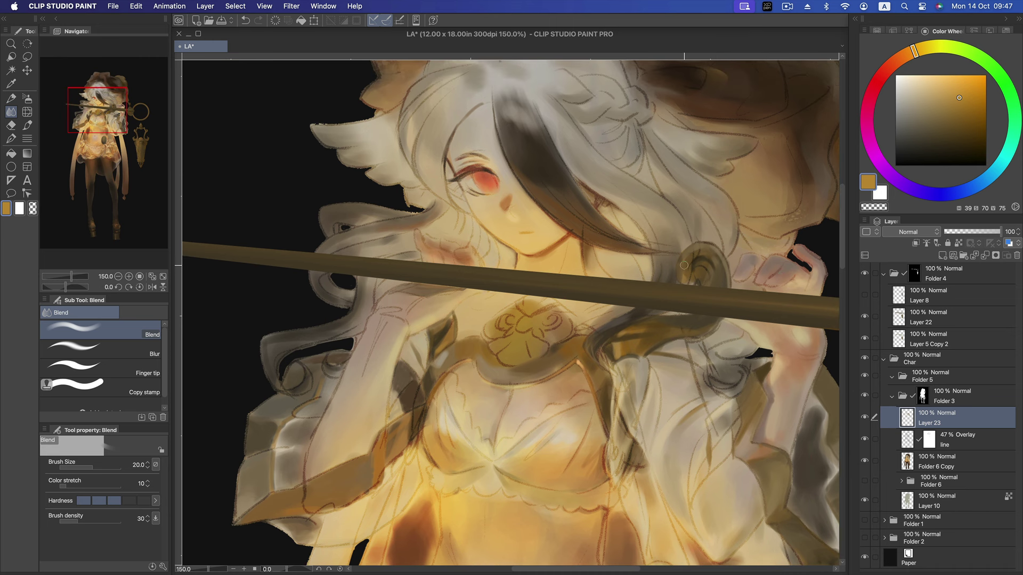
pyautogui.hotkey('ctrl', 's')
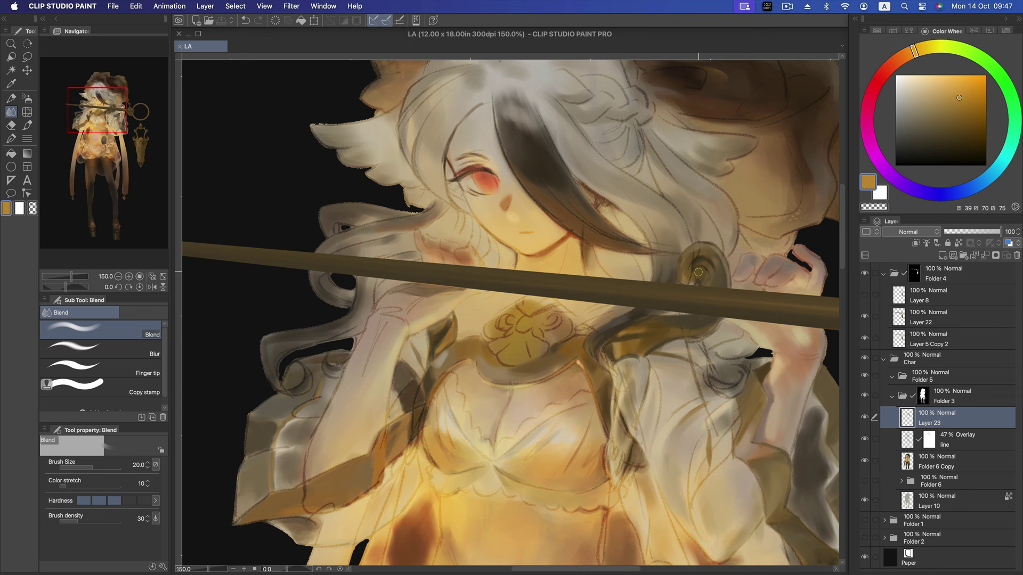
pyautogui.keyDown('alt'); pyautogui.click(626, 259); pyautogui.keyUp('alt')
# - Pick a light tan and switch to the Soft airbrush, undoing a trial stroke beside the face
pyautogui.click(934, 82)
pyautogui.press('b')
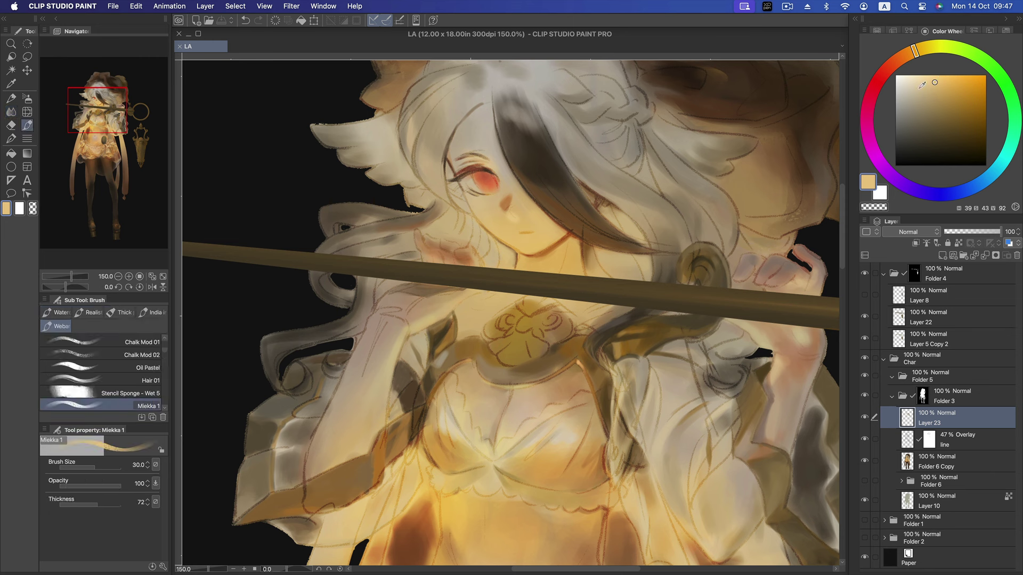
pyautogui.press('b')
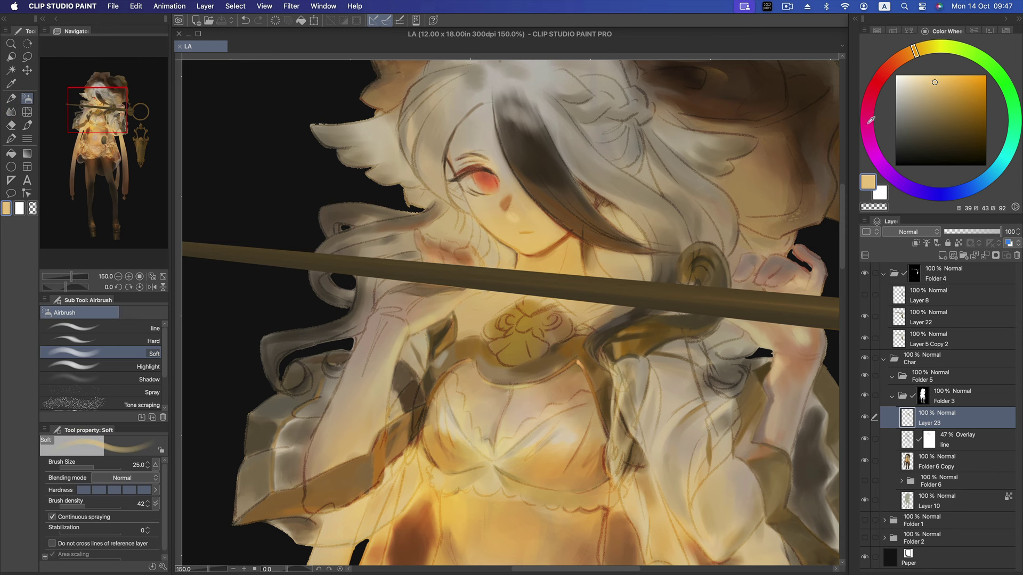
pyautogui.moveTo(594, 272); pyautogui.dragTo(604, 248)
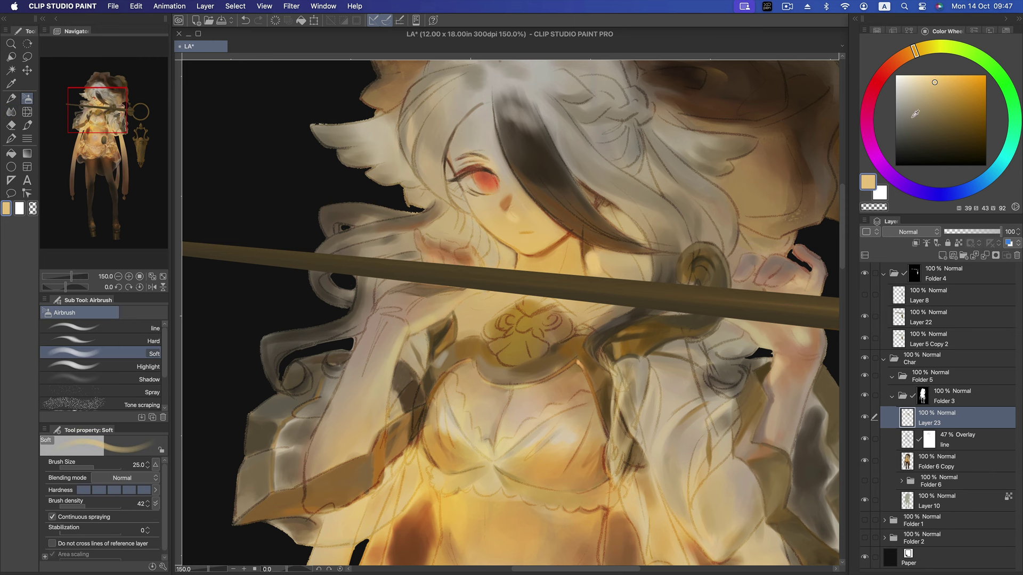
pyautogui.hotkey('ctrl', 'z')
# - With a paler tan and smaller airbrush, glow the chin, the area beside the eye and above the staff
pyautogui.click(930, 81)
pyautogui.moveTo(624, 256); pyautogui.dragTo(612, 255)
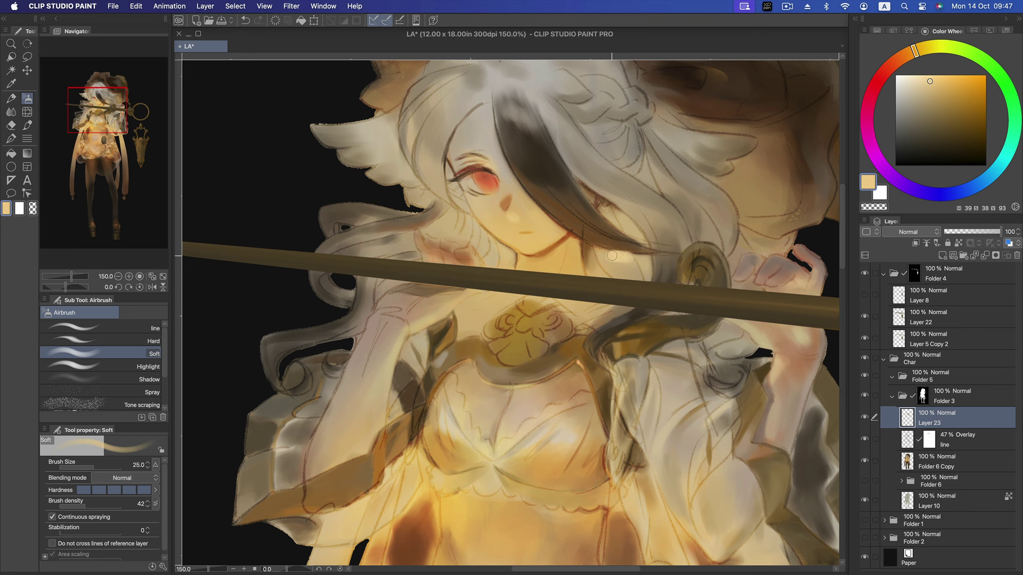
pyautogui.hotkey('ctrl', 'z')
pyautogui.press('[')
pyautogui.press('[')
pyautogui.moveTo(624, 260); pyautogui.dragTo(644, 260)
pyautogui.press('[')
pyautogui.moveTo(617, 219); pyautogui.dragTo(630, 227)
pyautogui.press('[')
pyautogui.press('[')
pyautogui.press('[')
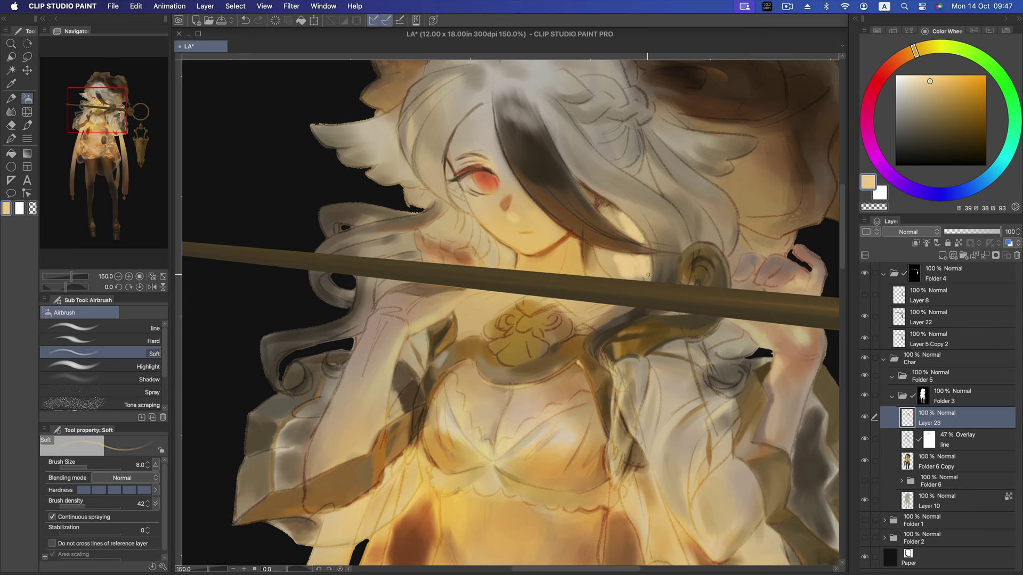
pyautogui.moveTo(627, 274); pyautogui.dragTo(640, 278)
# - Enlarge the airbrush and brighten the hair and cheek below the eye, undoing stray marks
pyautogui.press(']')
pyautogui.press(']')
pyautogui.press(']')
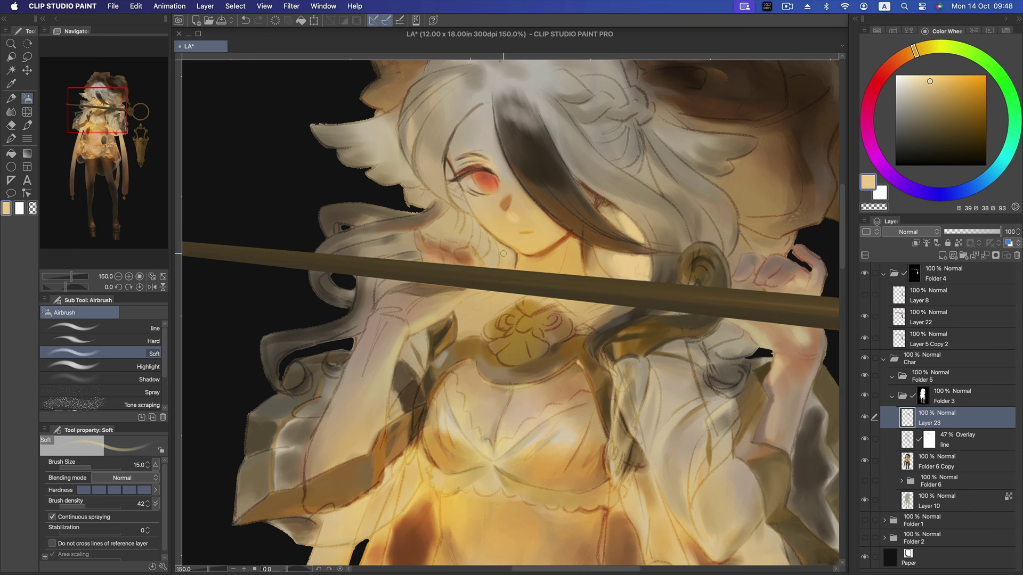
pyautogui.moveTo(477, 224); pyautogui.dragTo(478, 219)
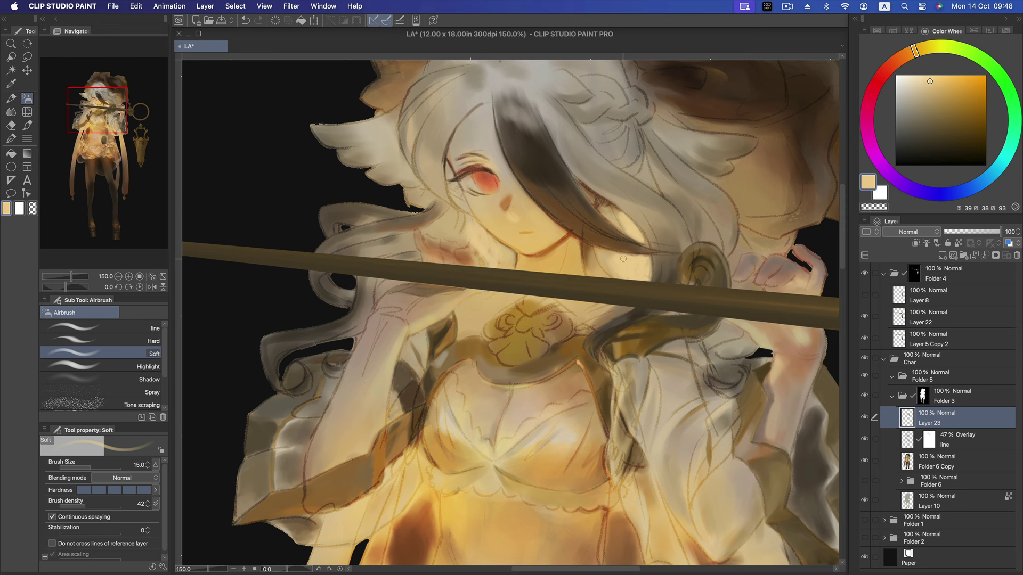
pyautogui.scroll(-2, 628, 217)
pyautogui.scroll(-1, 628, 218)
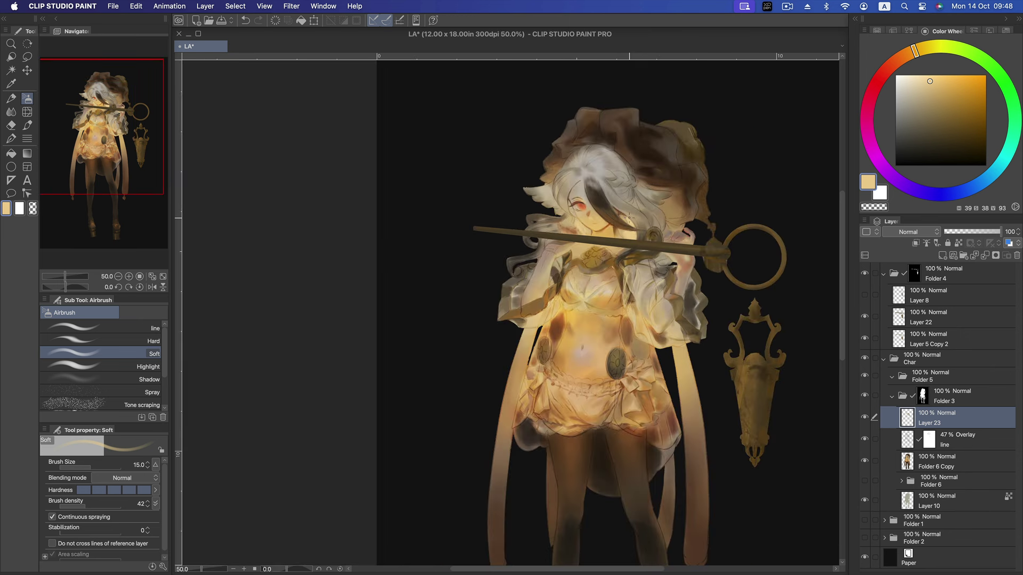
pyautogui.press('super+z')
pyautogui.press('super+z')
pyautogui.press('super+z')
pyautogui.press('super+z')
pyautogui.press('super+z')
pyautogui.press('super+z')
pyautogui.press('super+z')
pyautogui.scroll(2, 659, 219)
pyautogui.scroll(2, 650, 220)
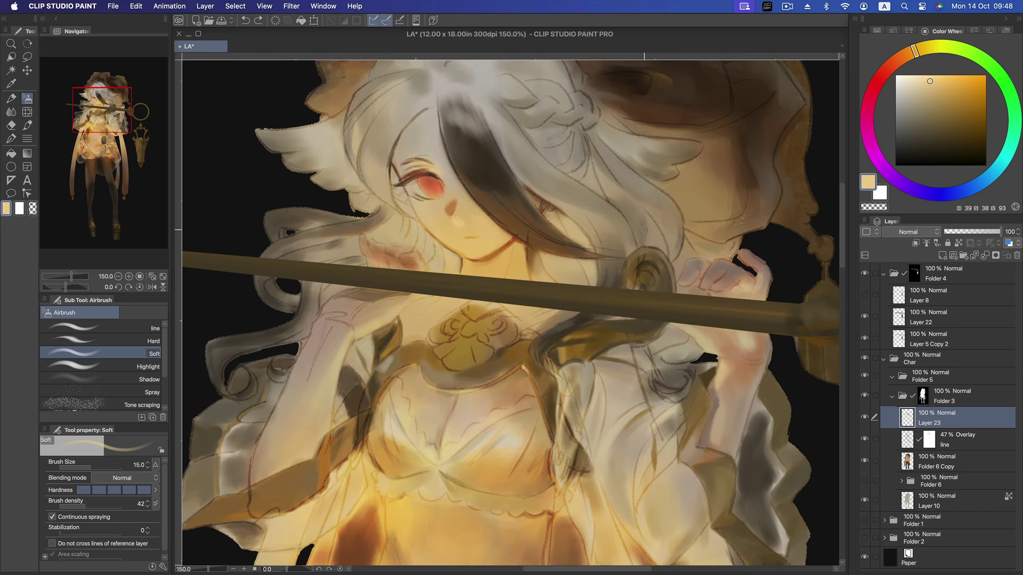
pyautogui.press(',')
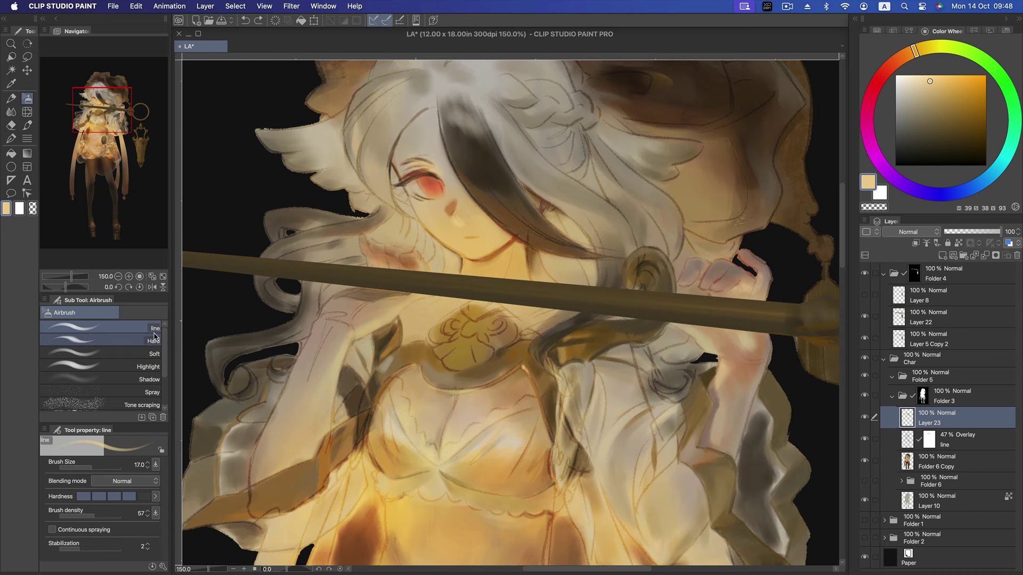
# - Sample browns from the staff and hair and darken a hair strand with faint line strokes
pyautogui.keyDown('alt'); pyautogui.click(581, 195); pyautogui.keyUp('alt')
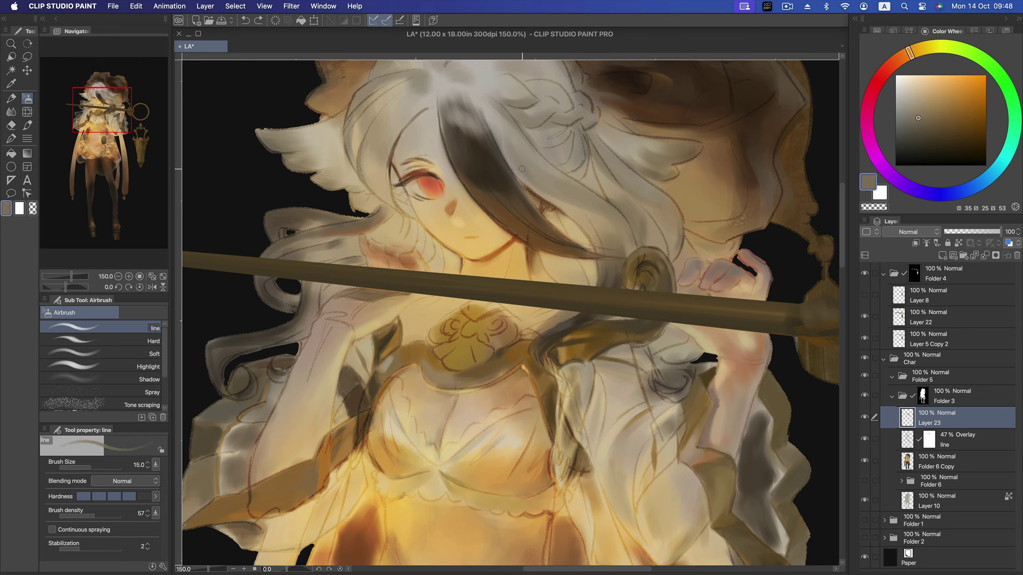
pyautogui.press('[')
pyautogui.press('[')
pyautogui.press('[')
pyautogui.keyDown('alt'); pyautogui.click(592, 311); pyautogui.keyUp('alt')
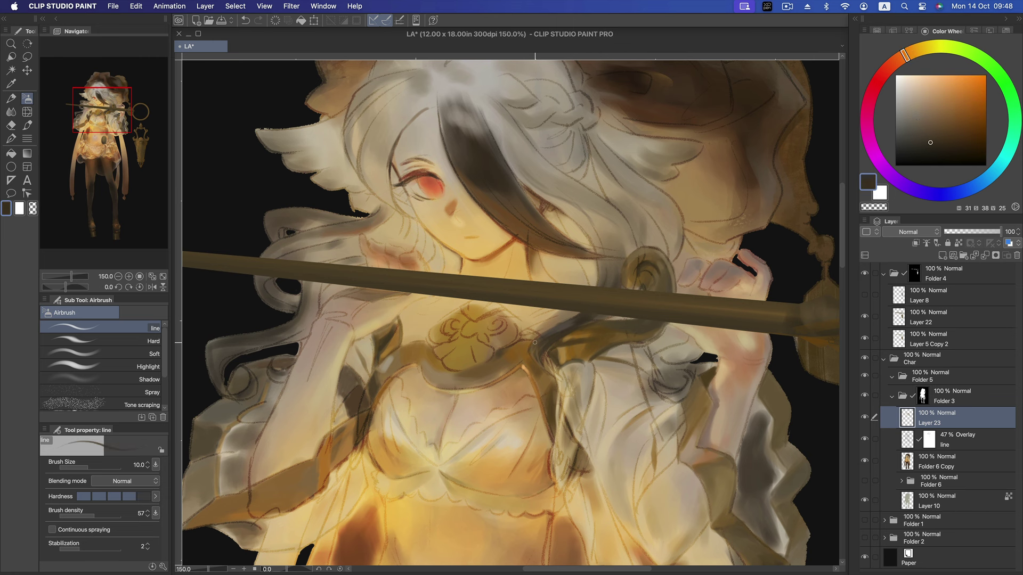
pyautogui.keyDown('alt'); pyautogui.click(459, 149); pyautogui.keyUp('alt')
pyautogui.keyDown('alt'); pyautogui.click(491, 171); pyautogui.keyUp('alt')
pyautogui.scroll(2, 477, 158)
pyautogui.keyDown('alt'); pyautogui.click(403, 170); pyautogui.keyUp('alt')
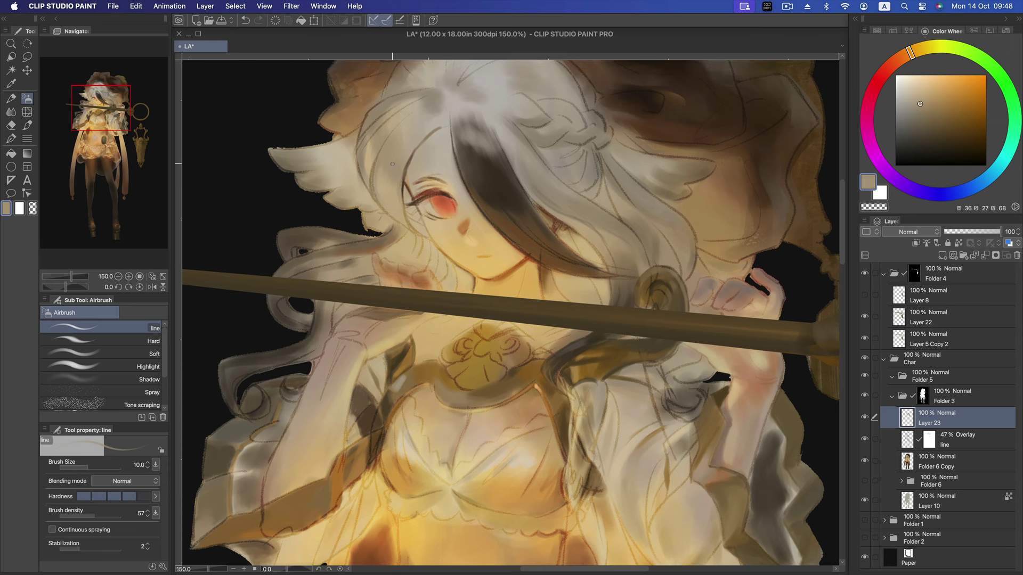
pyautogui.keyDown('alt'); pyautogui.click(381, 197); pyautogui.keyUp('alt')
pyautogui.moveTo(379, 205); pyautogui.dragTo(372, 124)
# - Add a faint grey-beige highlight stroke to the hair, then choose a mid brown
pyautogui.keyDown('alt'); pyautogui.click(375, 114); pyautogui.keyUp('alt')
pyautogui.keyDown('alt'); pyautogui.click(398, 113); pyautogui.keyUp('alt')
pyautogui.keyDown('alt'); pyautogui.click(379, 109); pyautogui.keyUp('alt')
pyautogui.moveTo(365, 126); pyautogui.dragTo(375, 110)
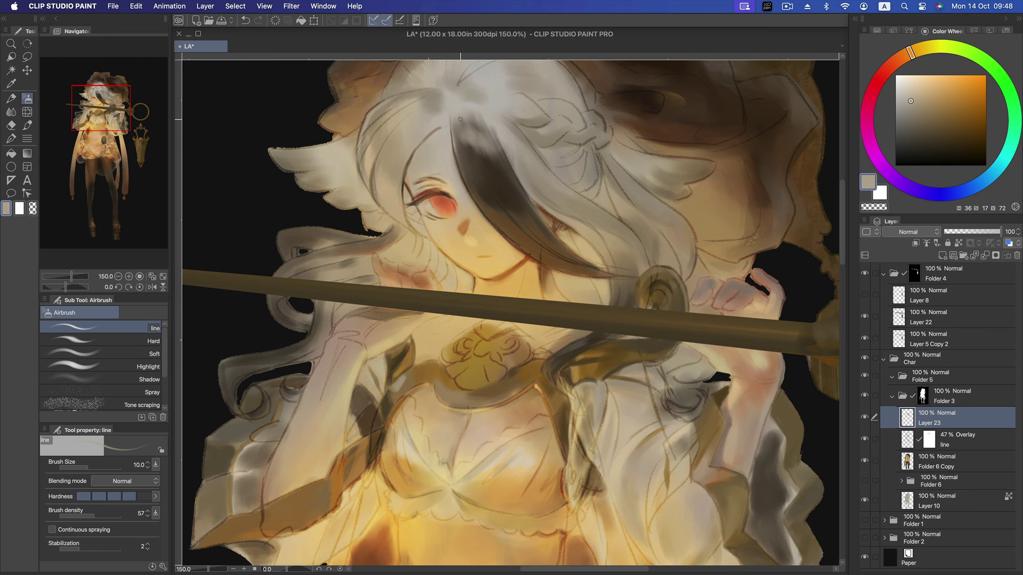
pyautogui.keyDown('alt'); pyautogui.click(441, 122); pyautogui.keyUp('alt')
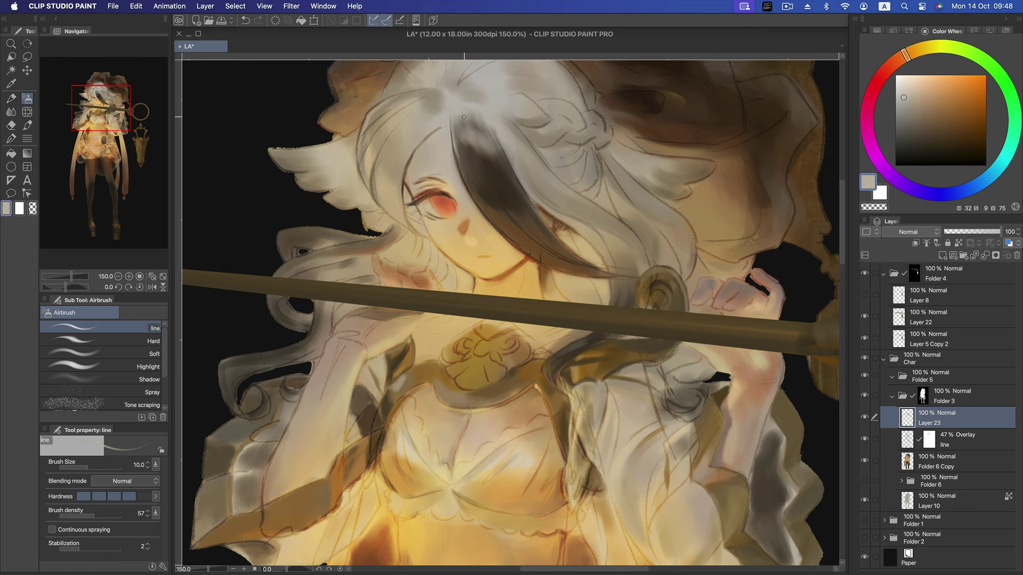
pyautogui.keyDown('alt'); pyautogui.click(405, 181); pyautogui.keyUp('alt')
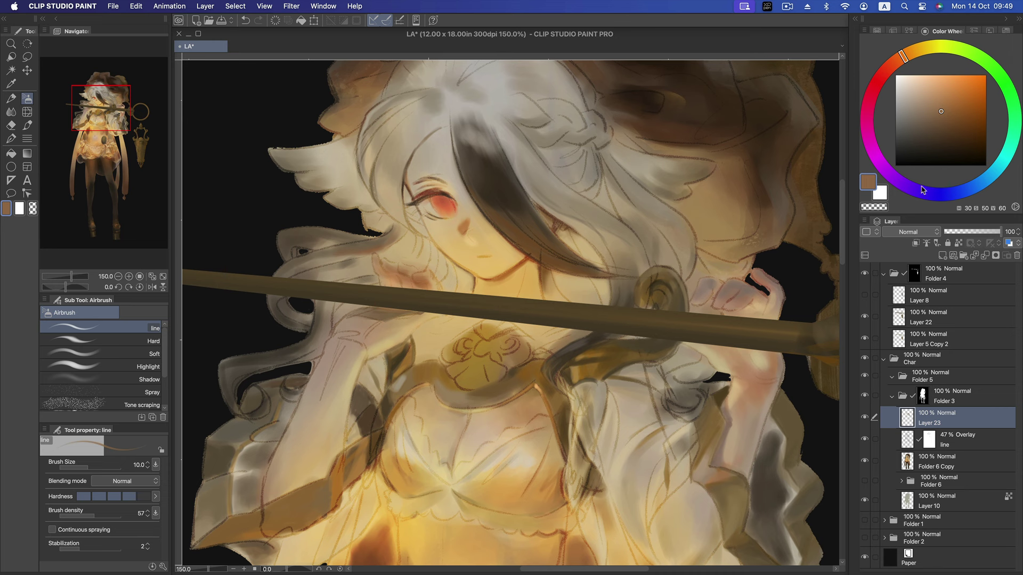
# - Reposition the view, sample the face skin tone, and settle on a darker brown
pyautogui.moveTo(535, 211)
pyautogui.mouseDown()
pyautogui.moveTo(545, 197)
pyautogui.moveTo(569, 213)
pyautogui.mouseUp()
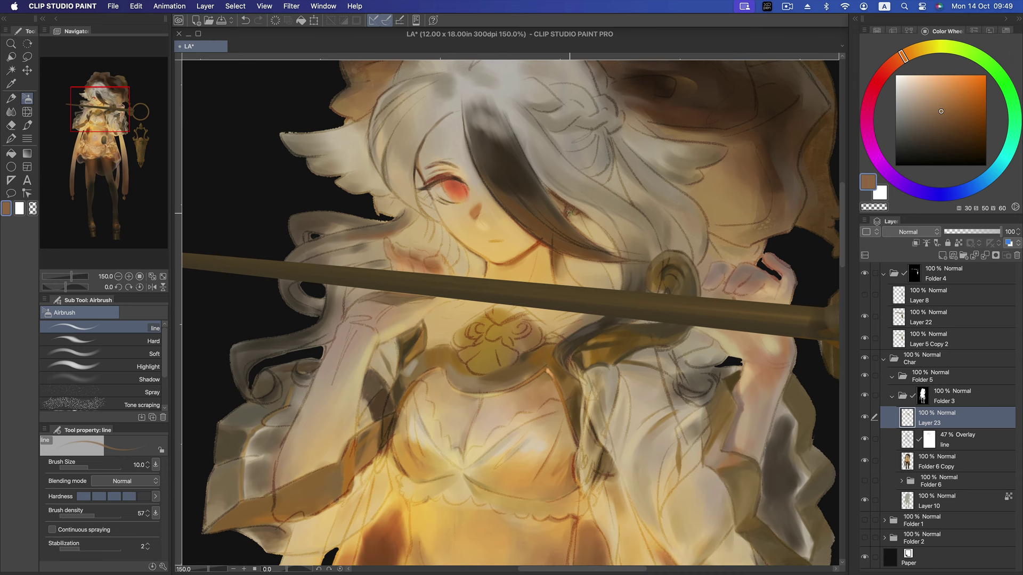
pyautogui.keyDown('alt'); pyautogui.click(490, 222); pyautogui.keyUp('alt')
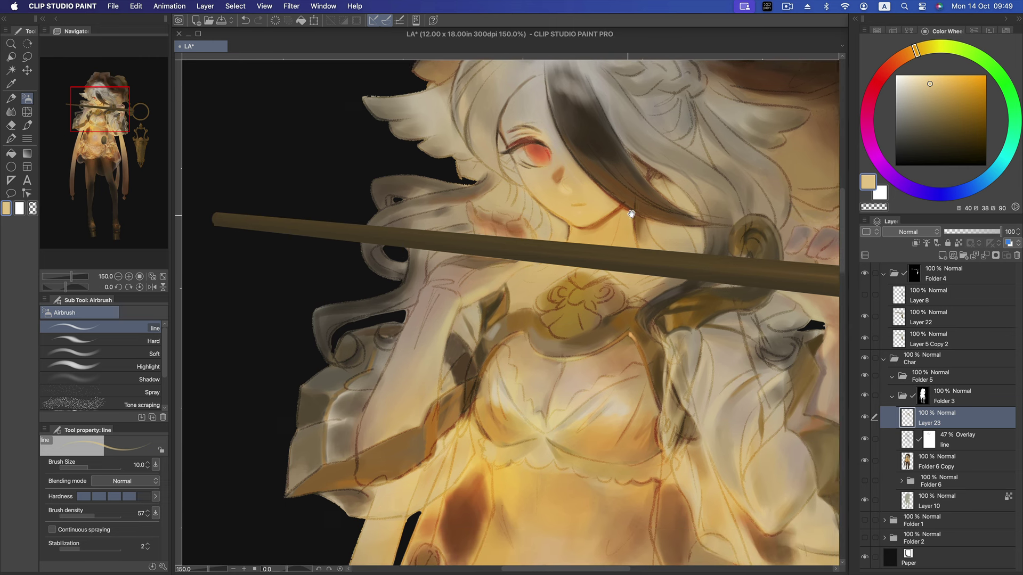
pyautogui.moveTo(580, 260); pyautogui.dragTo(669, 220)
pyautogui.click(940, 123)
pyautogui.moveTo(940, 122); pyautogui.dragTo(937, 127)
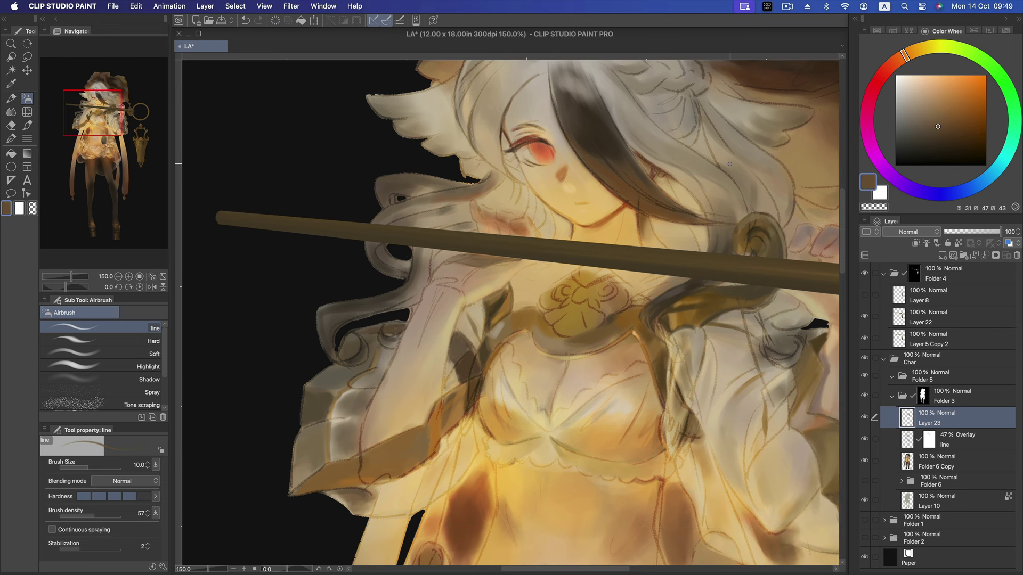
# - Resize the line brush and faintly darken the grey hair edges with a darker brown
pyautogui.press(']')
pyautogui.press(']')
pyautogui.press('[')
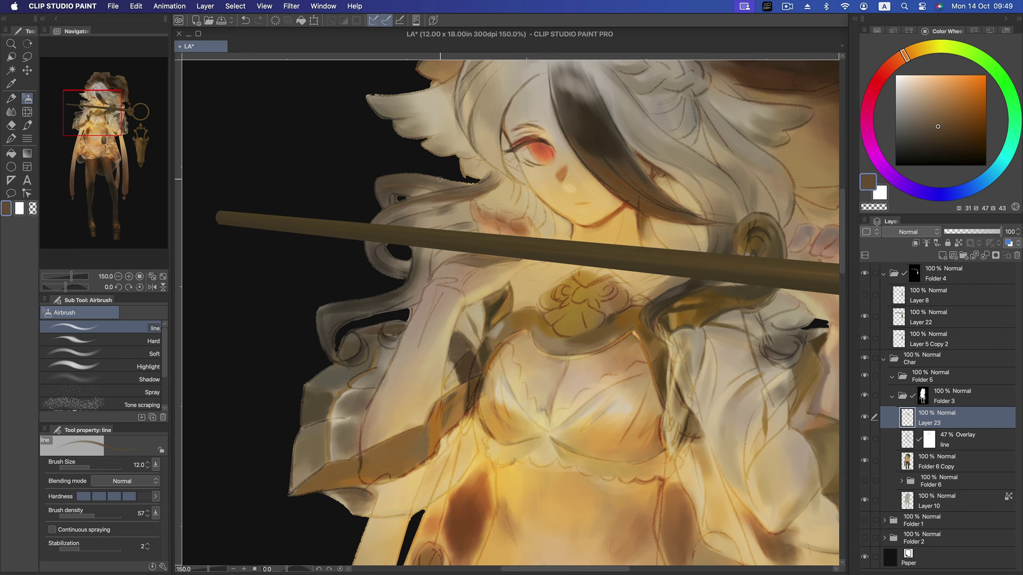
pyautogui.click(929, 134)
pyautogui.moveTo(928, 134); pyautogui.dragTo(927, 135)
pyautogui.moveTo(403, 185); pyautogui.dragTo(414, 180)
pyautogui.moveTo(471, 192); pyautogui.dragTo(408, 201)
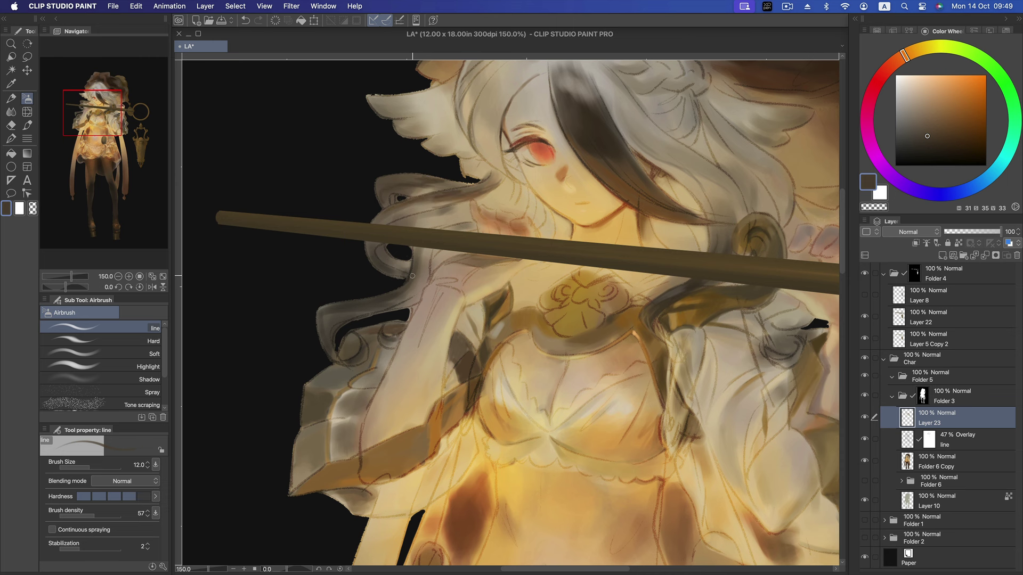
# - Deepen the left and lower hair edges and a sleeve fold with richer dark browns
pyautogui.moveTo(422, 259); pyautogui.dragTo(369, 312)
pyautogui.keyDown('alt'); pyautogui.click(664, 211); pyautogui.keyUp('alt')
pyautogui.moveTo(394, 306); pyautogui.dragTo(409, 296)
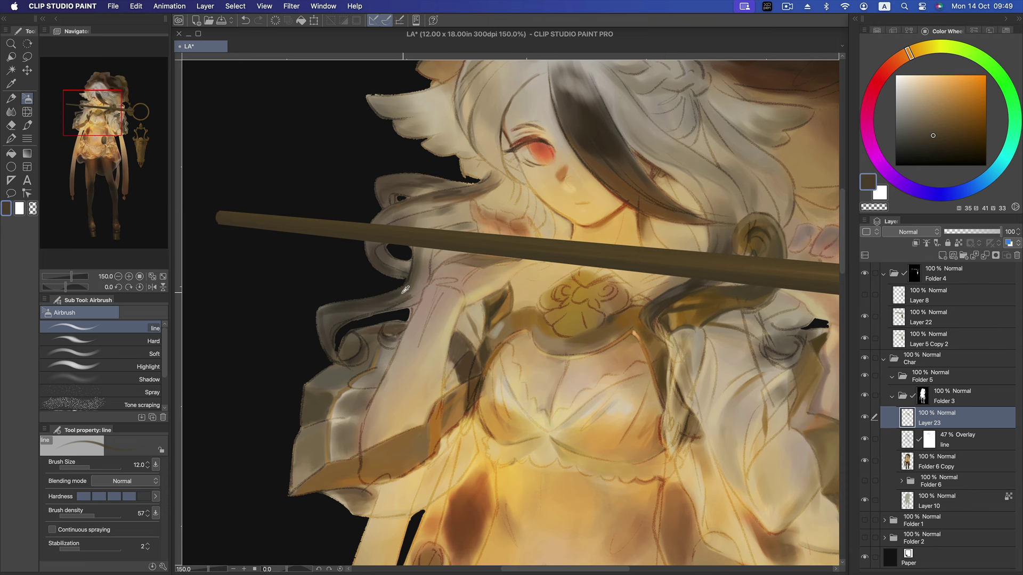
pyautogui.keyDown('alt'); pyautogui.click(420, 259); pyautogui.keyUp('alt')
pyautogui.moveTo(420, 259)
pyautogui.mouseDown()
pyautogui.moveTo(402, 299)
pyautogui.moveTo(379, 307)
pyautogui.moveTo(402, 293)
pyautogui.mouseUp()
pyautogui.moveTo(414, 285)
pyautogui.mouseDown()
pyautogui.moveTo(414, 274)
pyautogui.moveTo(410, 287)
pyautogui.mouseUp()
pyautogui.moveTo(390, 343); pyautogui.dragTo(397, 338)
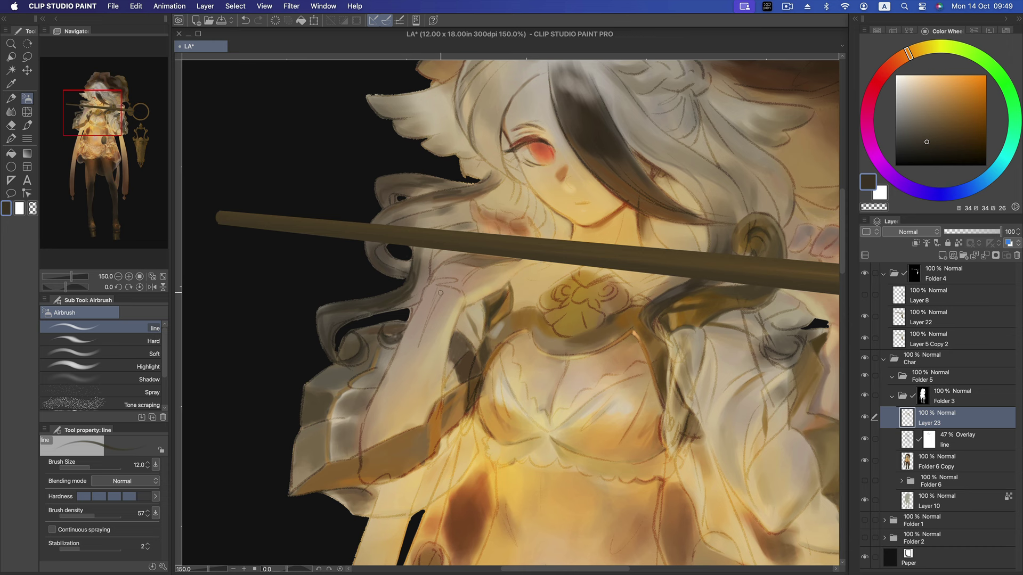
pyautogui.scroll(-3, 480, 266)
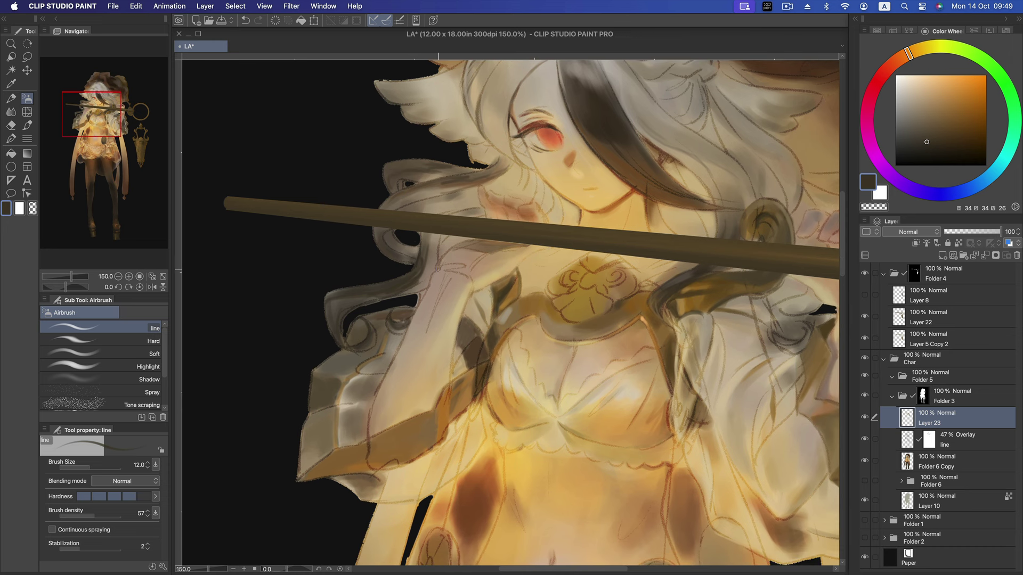
# - Choose a darker brown on the Color Wheel and add a faint darker stroke over the hair
pyautogui.scroll(5, 532, 235)
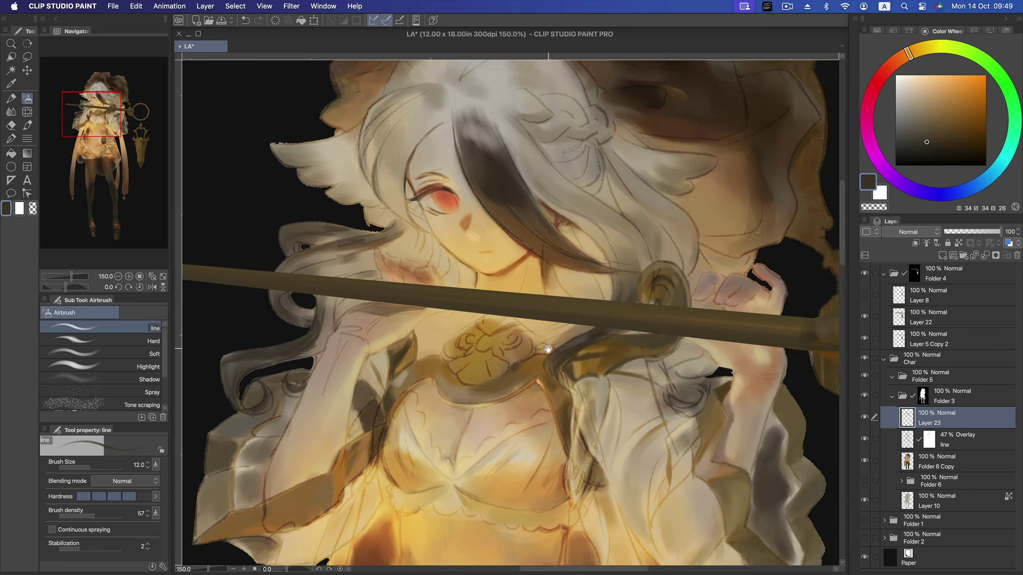
pyautogui.hscroll(5, 585, 266)
pyautogui.keyDown('alt'); pyautogui.click(599, 275); pyautogui.keyUp('alt')
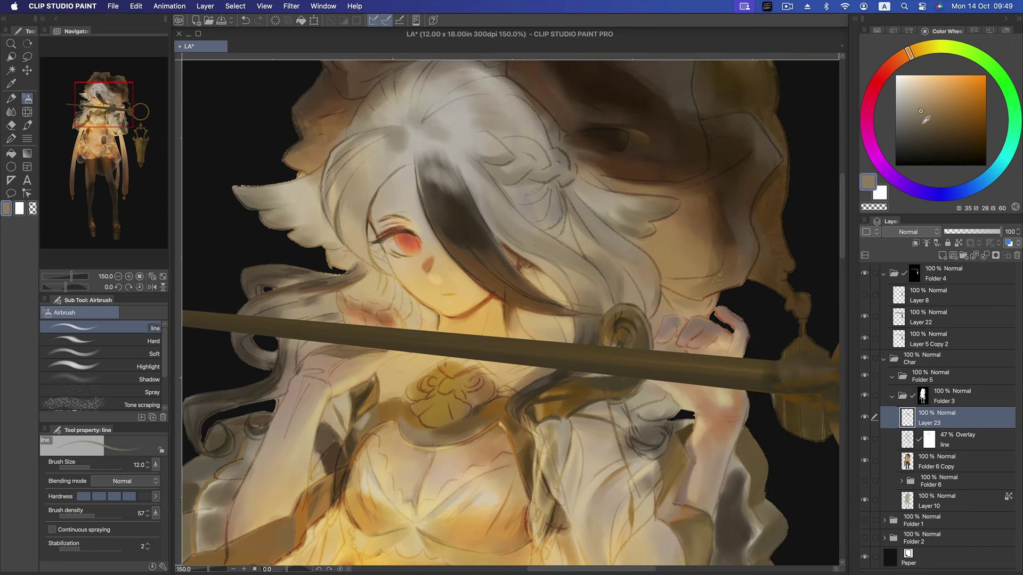
pyautogui.keyDown('alt'); pyautogui.click(577, 296); pyautogui.keyUp('alt')
pyautogui.scroll(2, 612, 264)
pyautogui.click(916, 111)
pyautogui.click(922, 126)
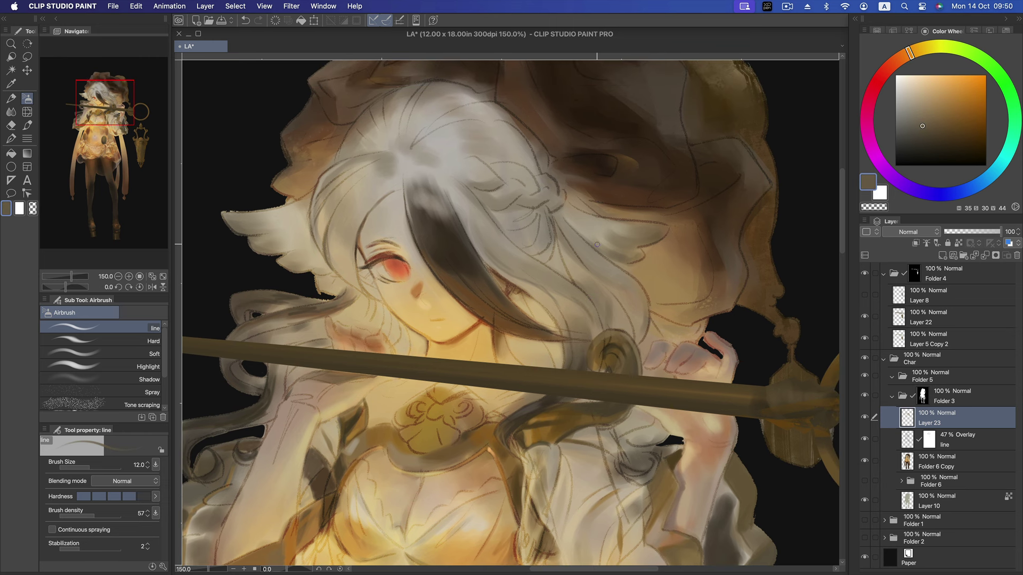
pyautogui.moveTo(578, 256); pyautogui.dragTo(602, 257)
# - Shade under the right hair tuft and its tip, then lighten the tip again with a lighter brown
pyautogui.click(930, 139)
pyautogui.press('[')
pyautogui.press(']')
pyautogui.press(']')
pyautogui.press(']')
pyautogui.press(']')
pyautogui.keyDown('alt'); pyautogui.click(630, 265); pyautogui.keyUp('alt')
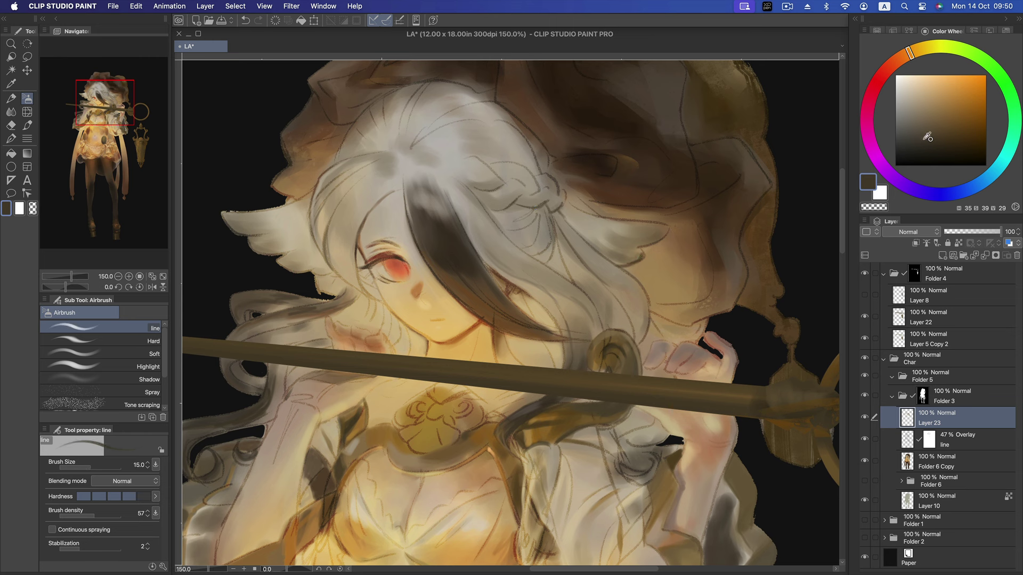
pyautogui.moveTo(631, 264); pyautogui.dragTo(631, 249)
pyautogui.press('[')
pyautogui.moveTo(642, 226); pyautogui.dragTo(653, 229)
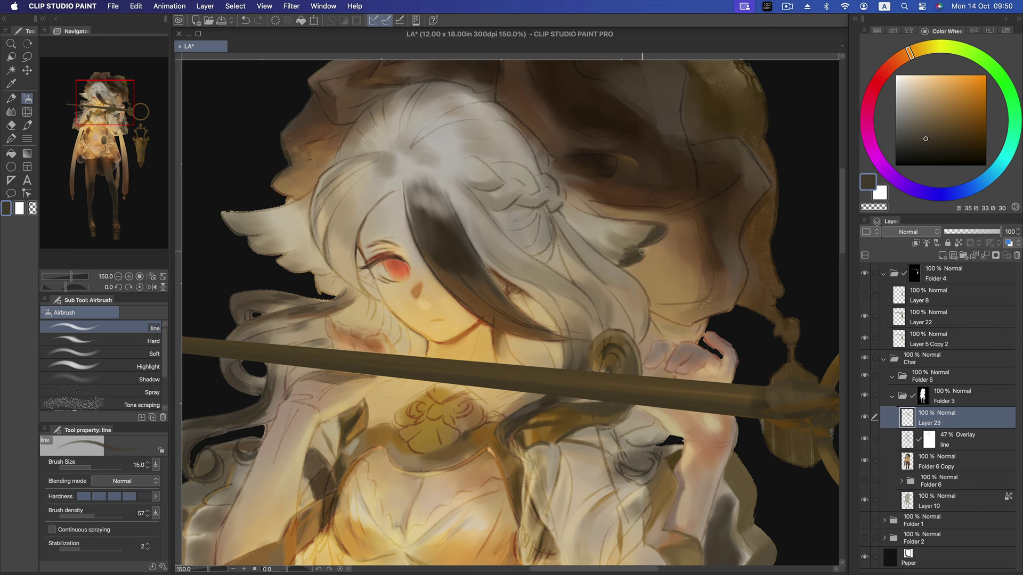
pyautogui.click(920, 125)
pyautogui.moveTo(636, 254); pyautogui.dragTo(630, 261)
# - Shade the left hair tuft with dark grey, deepening its lower part and top texture
pyautogui.press('[')
pyautogui.press(']')
pyautogui.click(921, 138)
pyautogui.press(']')
pyautogui.press(']')
pyautogui.press('[')
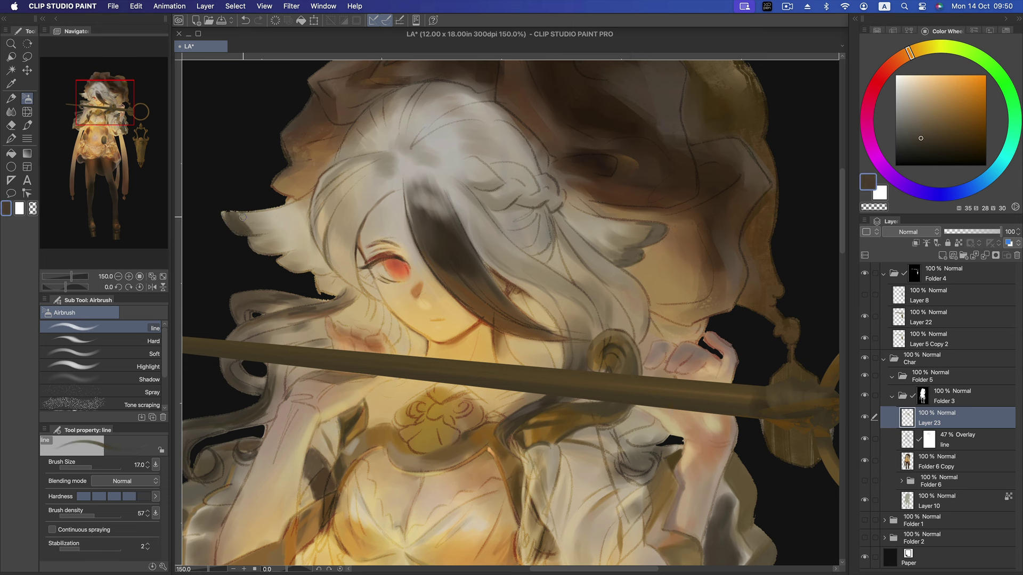
pyautogui.moveTo(253, 237); pyautogui.dragTo(295, 268)
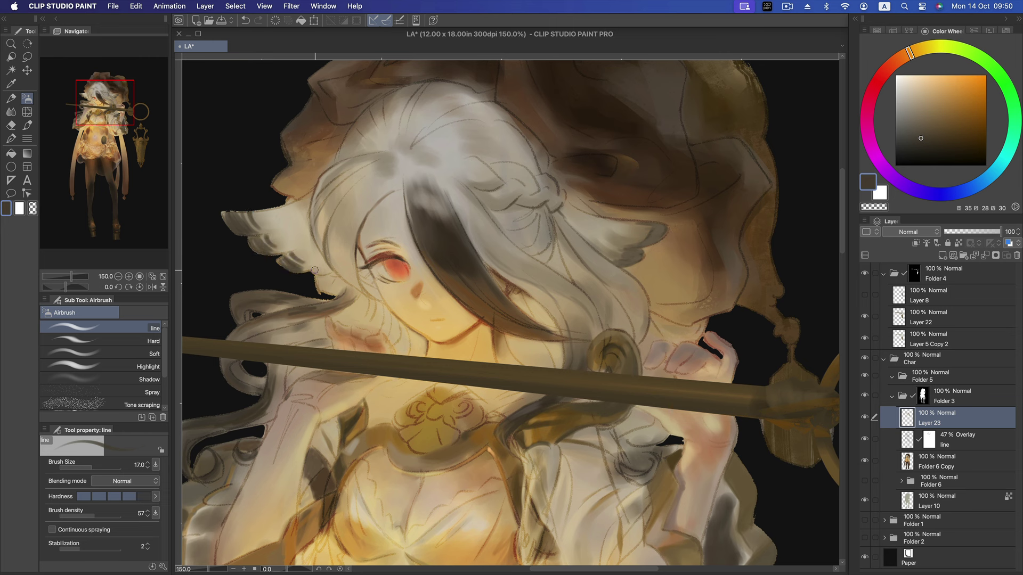
pyautogui.press('[')
pyautogui.press('[')
pyautogui.moveTo(299, 257); pyautogui.dragTo(282, 263)
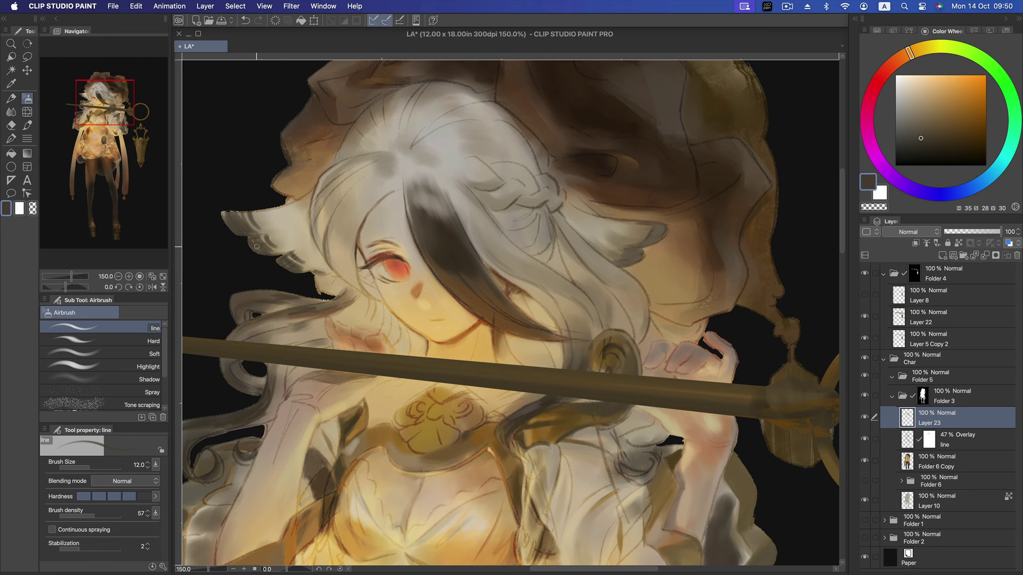
pyautogui.moveTo(232, 214); pyautogui.dragTo(256, 217)
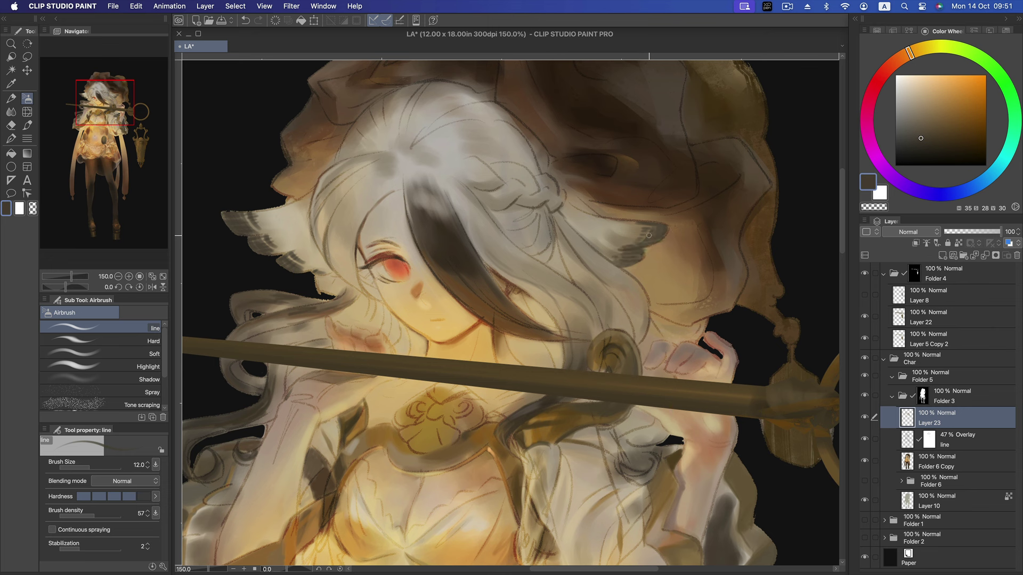
# - Darken the top edges of both hair tufts with a near-black brown and touch up the left tip
pyautogui.click(920, 154)
pyautogui.moveTo(250, 211); pyautogui.dragTo(222, 212)
pyautogui.moveTo(643, 224)
pyautogui.mouseDown()
pyautogui.moveTo(669, 230)
pyautogui.moveTo(636, 251)
pyautogui.moveTo(660, 225)
pyautogui.mouseUp()
pyautogui.hotkey('ctrl', 'z')
pyautogui.hotkey('ctrl', 'z')
pyautogui.moveTo(235, 234); pyautogui.dragTo(235, 234)
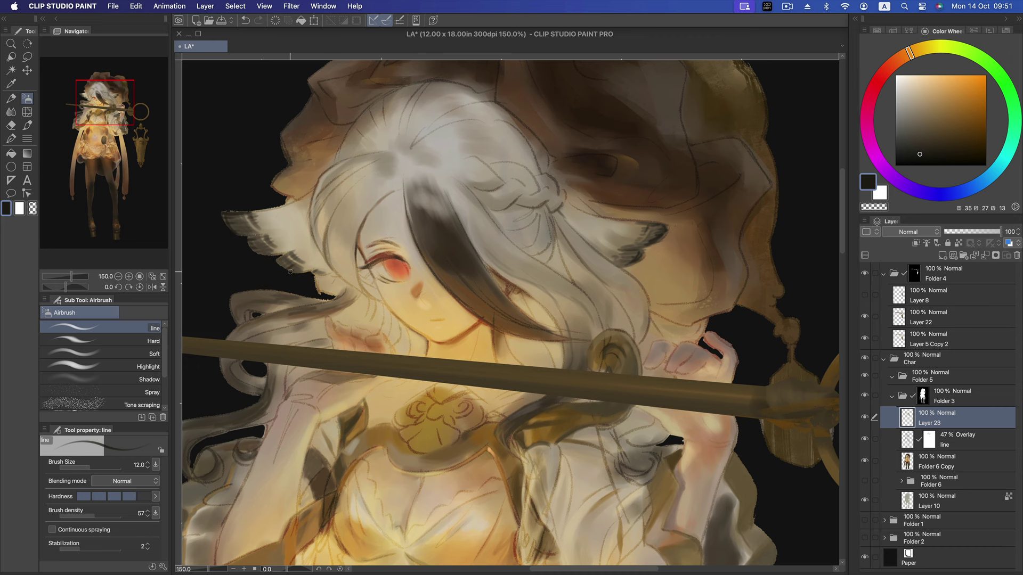
pyautogui.scroll(-1, 291, 271)
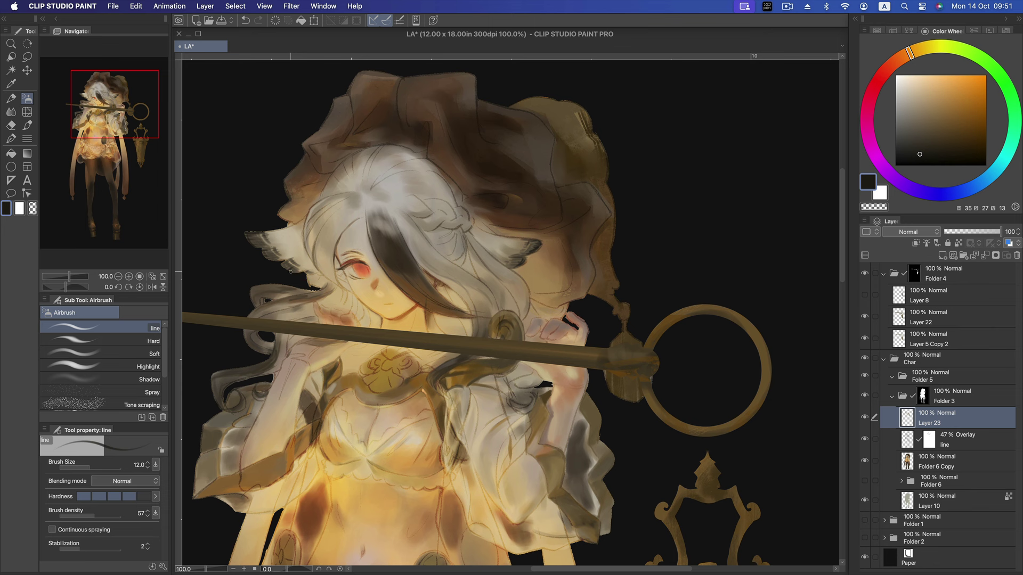
# - Sample browns from the painting, enlarge the brush, and dab light greyish brown on the dark hair edge
pyautogui.click(924, 125)
pyautogui.keyDown('alt'); pyautogui.click(474, 237); pyautogui.keyUp('alt')
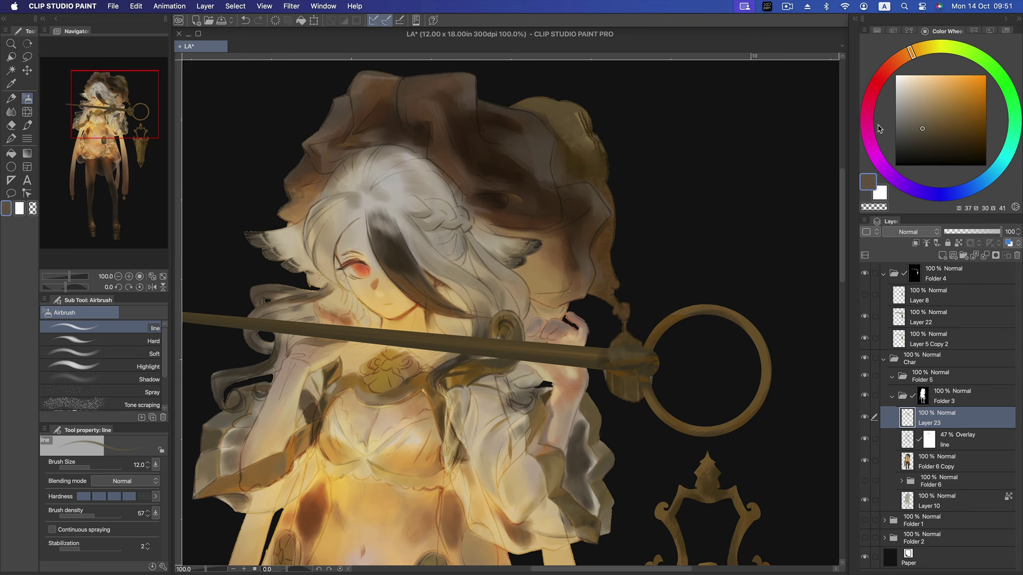
pyautogui.click(914, 118)
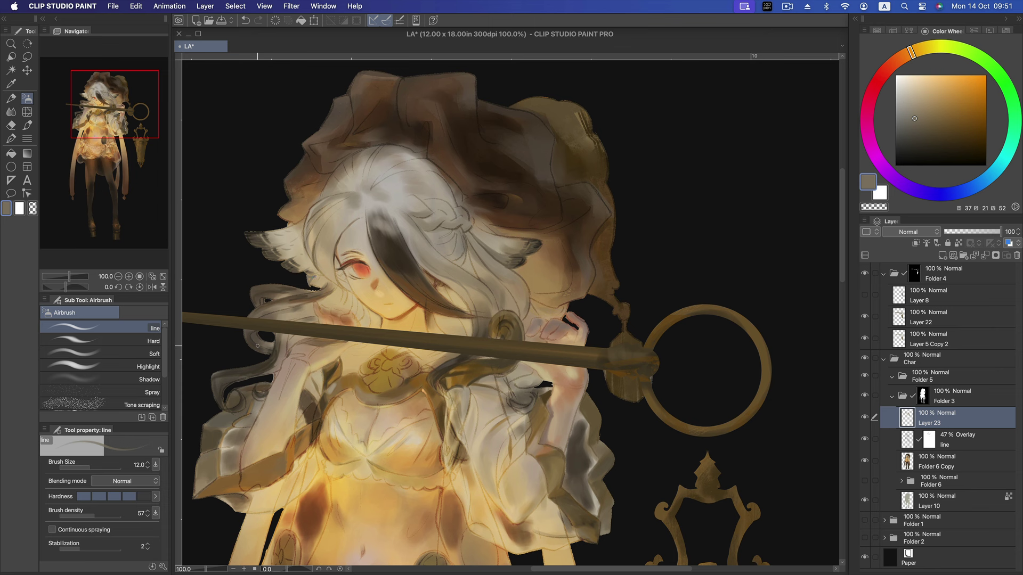
pyautogui.keyDown('alt'); pyautogui.click(513, 173); pyautogui.keyUp('alt')
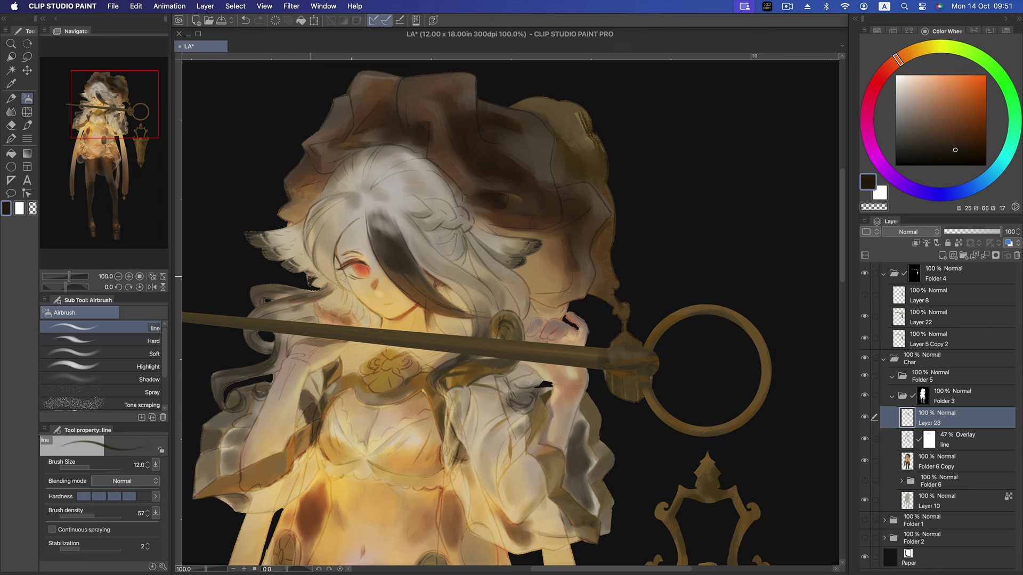
pyautogui.keyDown('alt'); pyautogui.click(368, 260); pyautogui.keyUp('alt')
pyautogui.press(']')
pyautogui.press(']')
pyautogui.press(']')
pyautogui.press(']')
pyautogui.keyDown('alt'); pyautogui.click(314, 281); pyautogui.keyUp('alt')
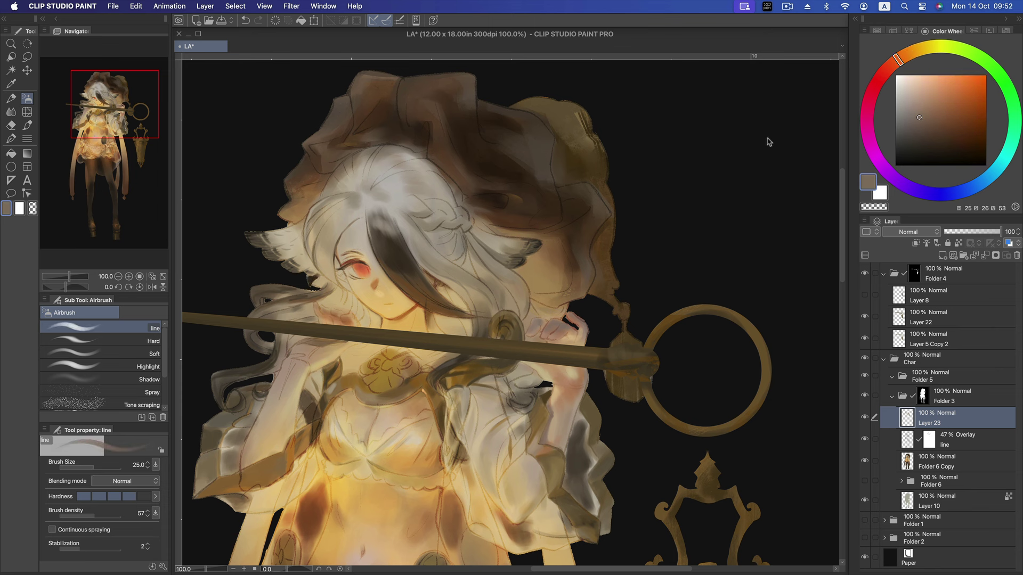
pyautogui.moveTo(317, 276); pyautogui.dragTo(327, 280)
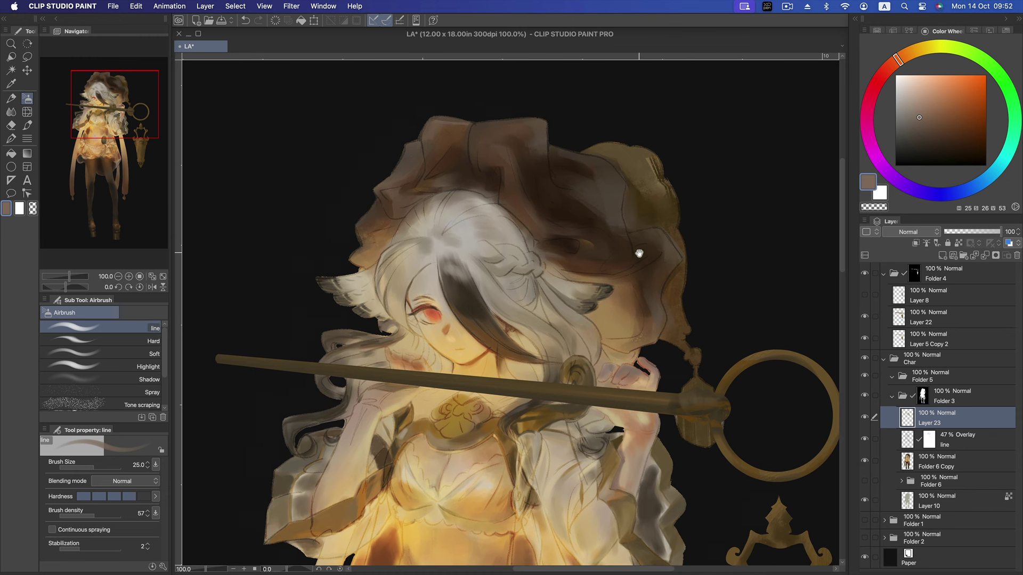
# - Sample a dark brown from the hat and add a faint dark stroke on it
pyautogui.moveTo(571, 206); pyautogui.dragTo(645, 252)
pyautogui.keyDown('alt'); pyautogui.click(667, 244); pyautogui.keyUp('alt')
pyautogui.click(948, 141)
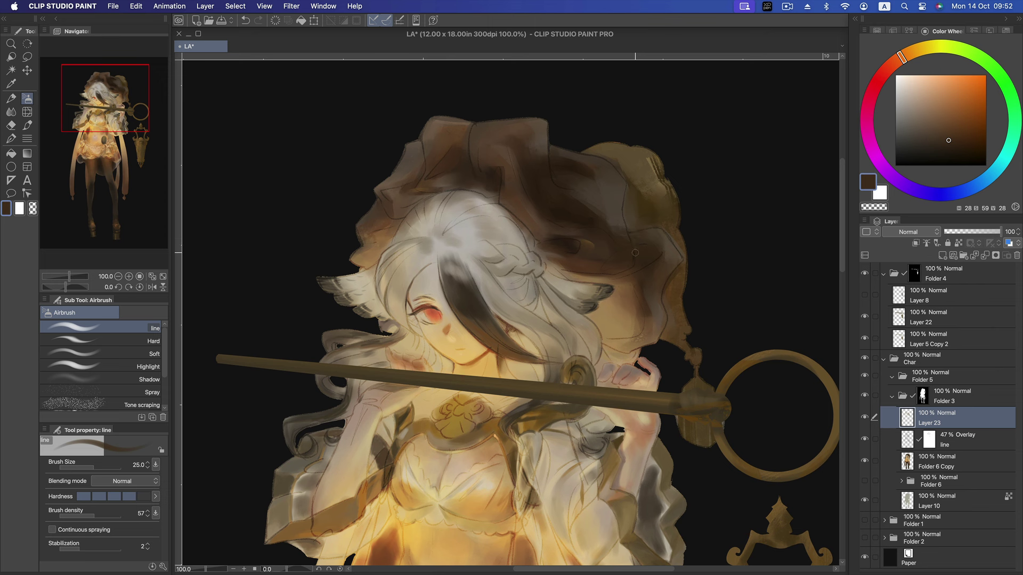
pyautogui.click(962, 149)
pyautogui.moveTo(619, 274); pyautogui.dragTo(637, 258)
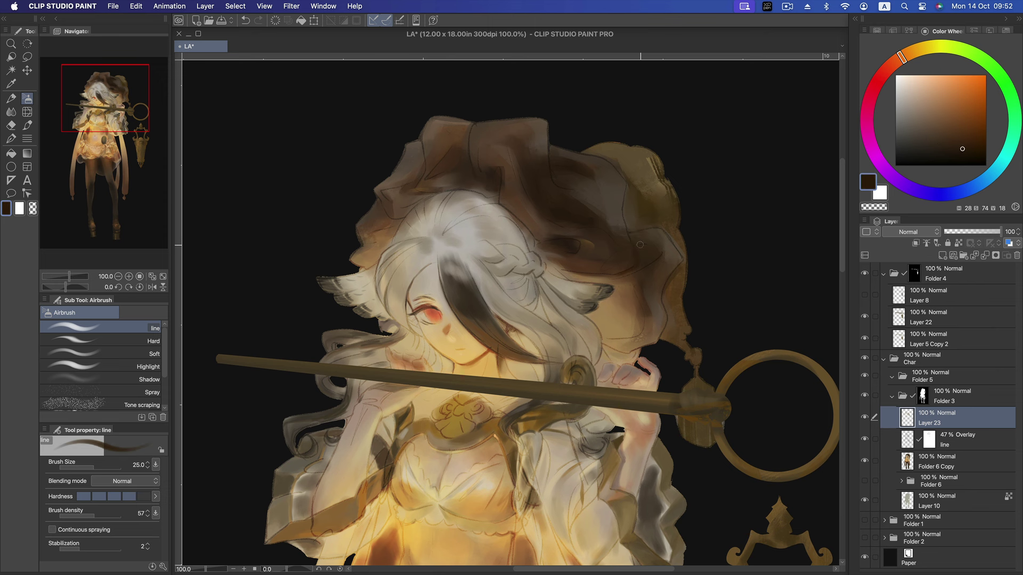
pyautogui.click(947, 145)
pyautogui.press('super+z')
pyautogui.press('super+shift+z')
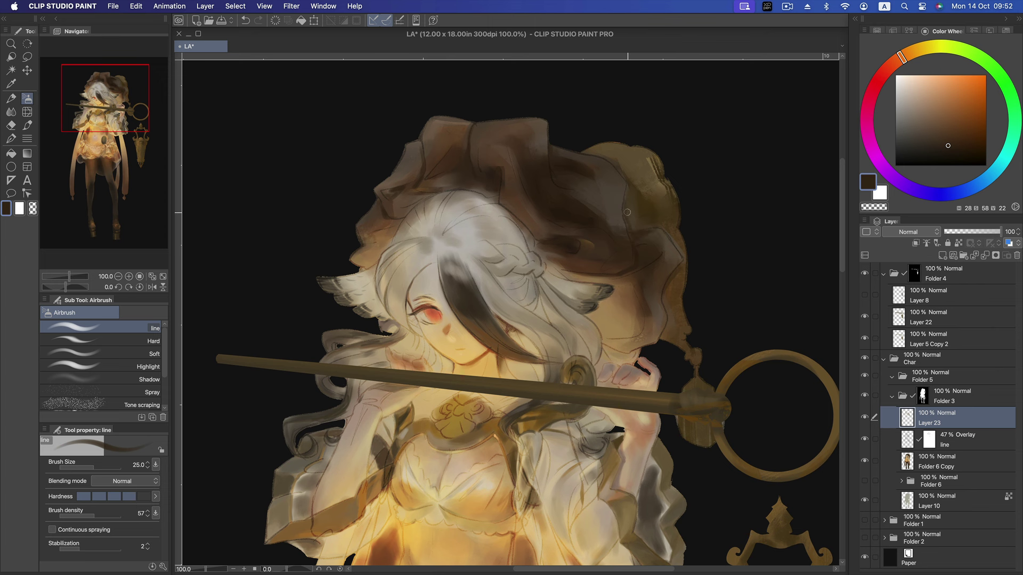
# - Lighten the hat with soft golden strokes and smooth its right edge
pyautogui.click(937, 146)
pyautogui.keyDown('alt'); pyautogui.click(638, 207); pyautogui.keyUp('alt')
pyautogui.press(']')
pyautogui.click(943, 144)
pyautogui.press(']')
pyautogui.keyDown('alt'); pyautogui.click(781, 163); pyautogui.keyUp('alt')
pyautogui.moveTo(633, 197); pyautogui.dragTo(636, 231)
pyautogui.press(']')
pyautogui.press(']')
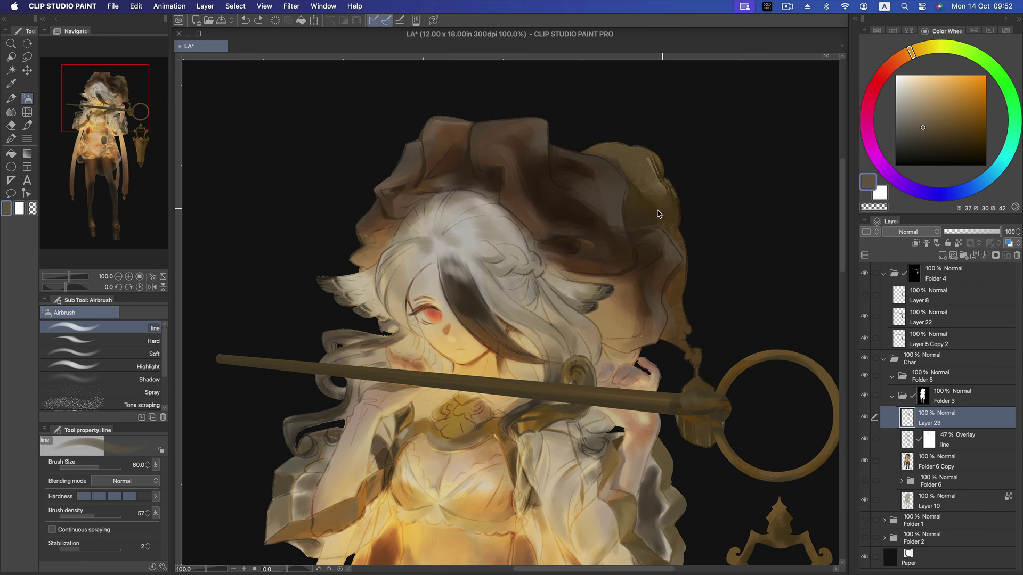
pyautogui.click(947, 138)
pyautogui.moveTo(640, 223)
pyautogui.mouseDown()
pyautogui.moveTo(631, 221)
pyautogui.moveTo(651, 208)
pyautogui.moveTo(631, 205)
pyautogui.moveTo(644, 172)
pyautogui.mouseUp()
pyautogui.press('[')
pyautogui.press('[')
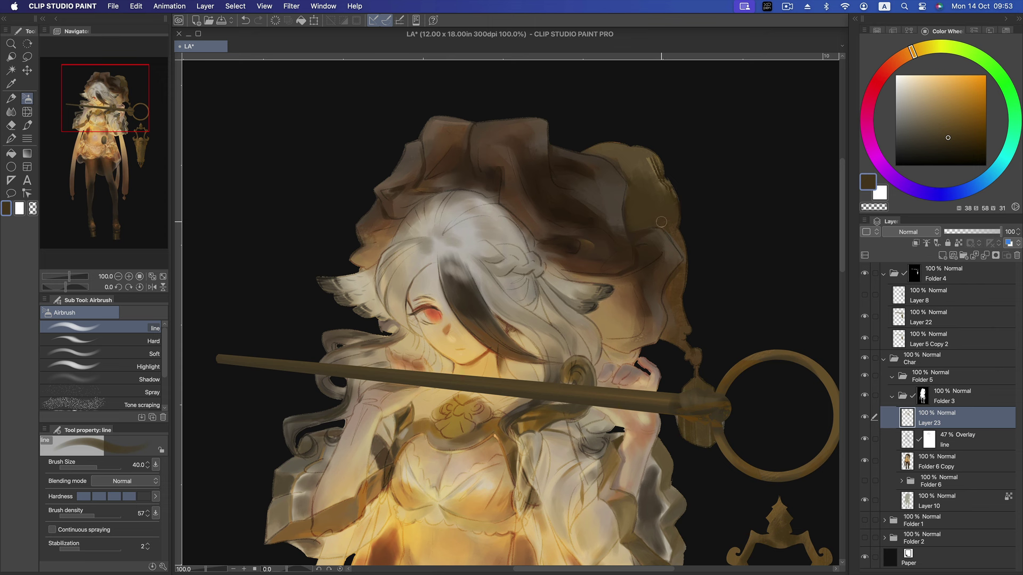
pyautogui.moveTo(671, 223)
pyautogui.mouseDown()
pyautogui.moveTo(680, 251)
pyautogui.moveTo(653, 228)
pyautogui.mouseUp()
# - Cover the light streak on the hat's upper-right edge with sampled olive-brown
pyautogui.click(954, 142)
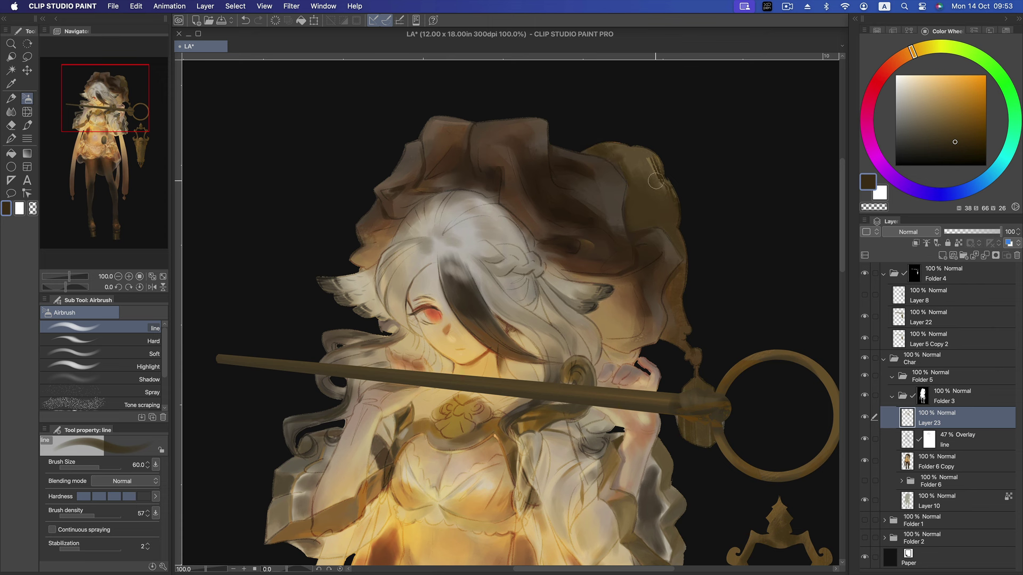
pyautogui.keyDown('alt'); pyautogui.click(631, 157); pyautogui.keyUp('alt')
pyautogui.press(']')
pyautogui.press(']')
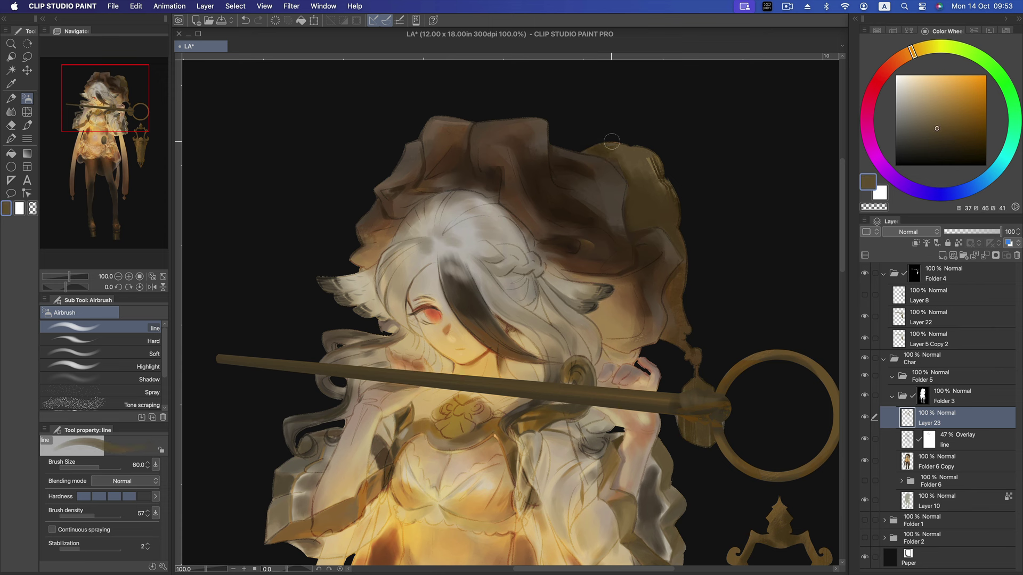
pyautogui.moveTo(639, 159); pyautogui.dragTo(676, 192)
# - With a small brush, add a dark brown edge along the hat's side
pyautogui.click(918, 109)
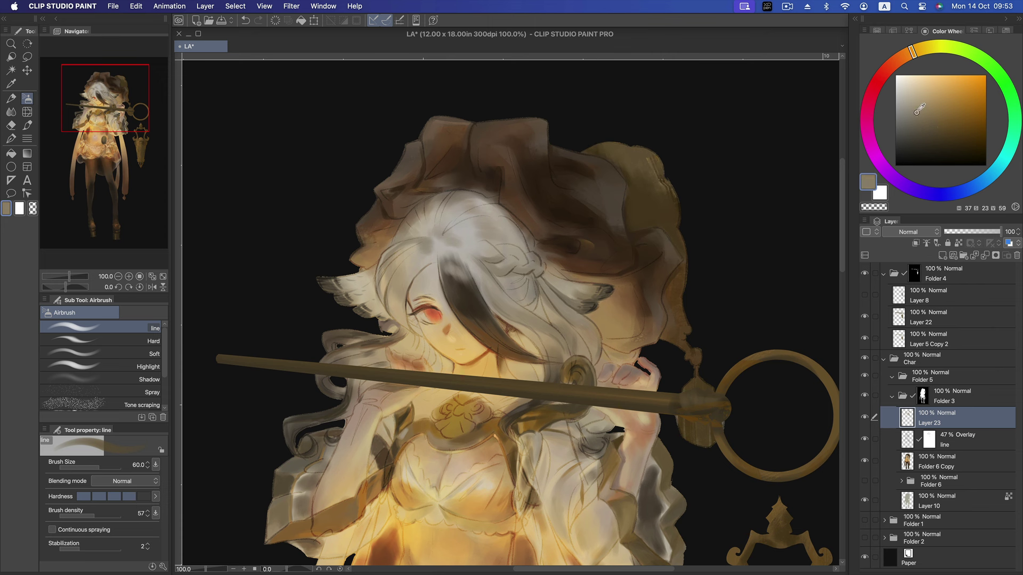
pyautogui.keyDown('alt'); pyautogui.click(650, 155); pyautogui.keyUp('alt')
pyautogui.press('[')
pyautogui.press('[')
pyautogui.press('[')
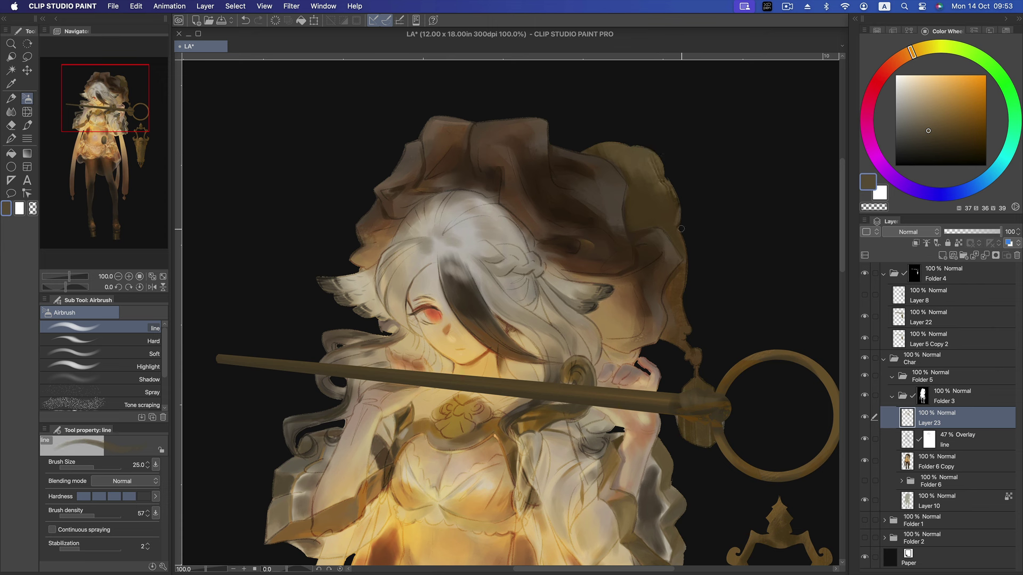
pyautogui.press('[')
pyautogui.keyDown('alt'); pyautogui.click(682, 275); pyautogui.keyUp('alt')
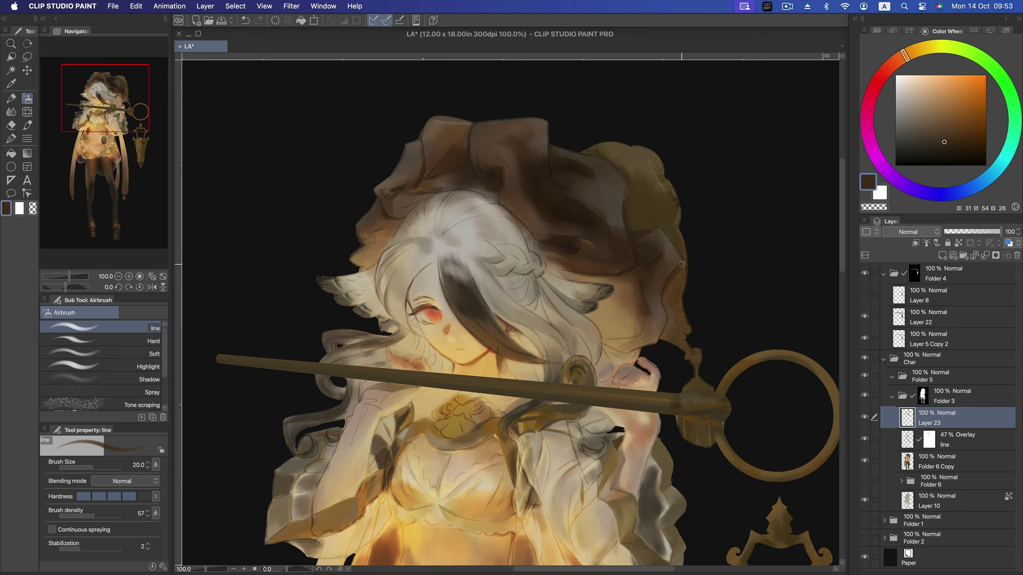
pyautogui.keyDown('alt'); pyautogui.click(658, 297); pyautogui.keyUp('alt')
pyautogui.moveTo(682, 268); pyautogui.dragTo(680, 268)
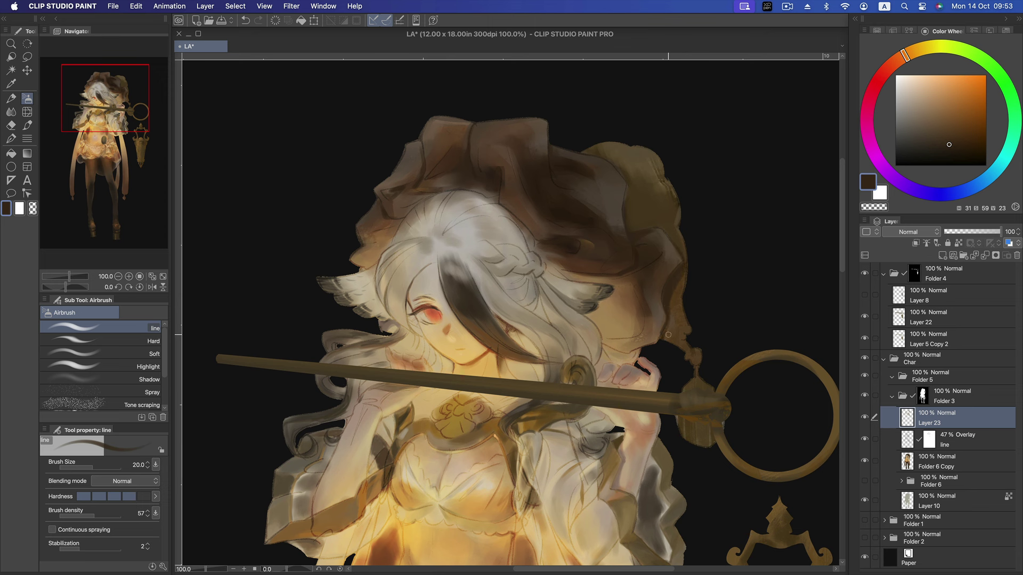
# - Sample browns from the painting and add a faint darker stroke near the hair tuft
pyautogui.keyDown('alt'); pyautogui.click(645, 321); pyautogui.keyUp('alt')
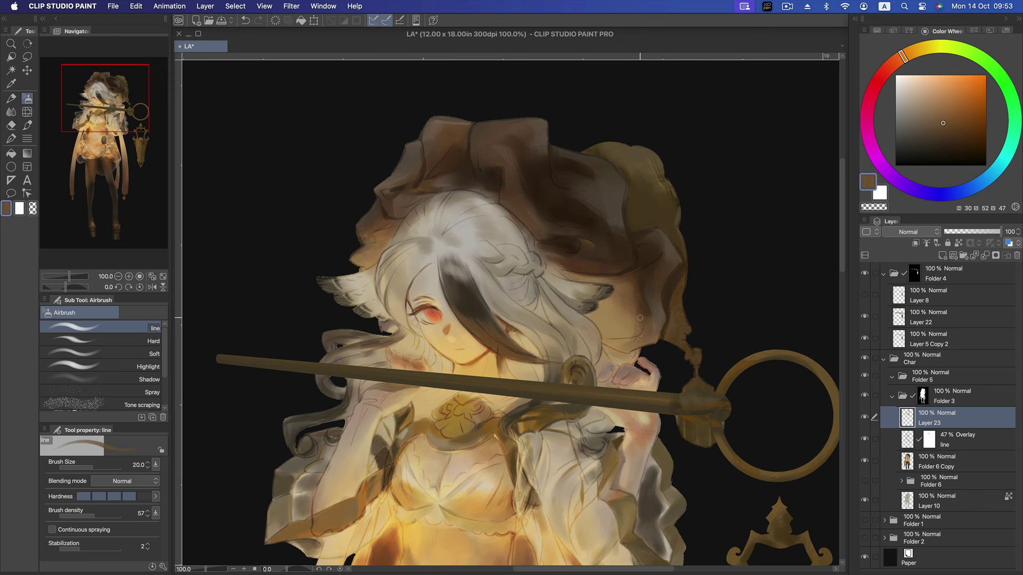
pyautogui.press(']')
pyautogui.press(']')
pyautogui.keyDown('alt'); pyautogui.click(632, 297); pyautogui.keyUp('alt')
pyautogui.press('[')
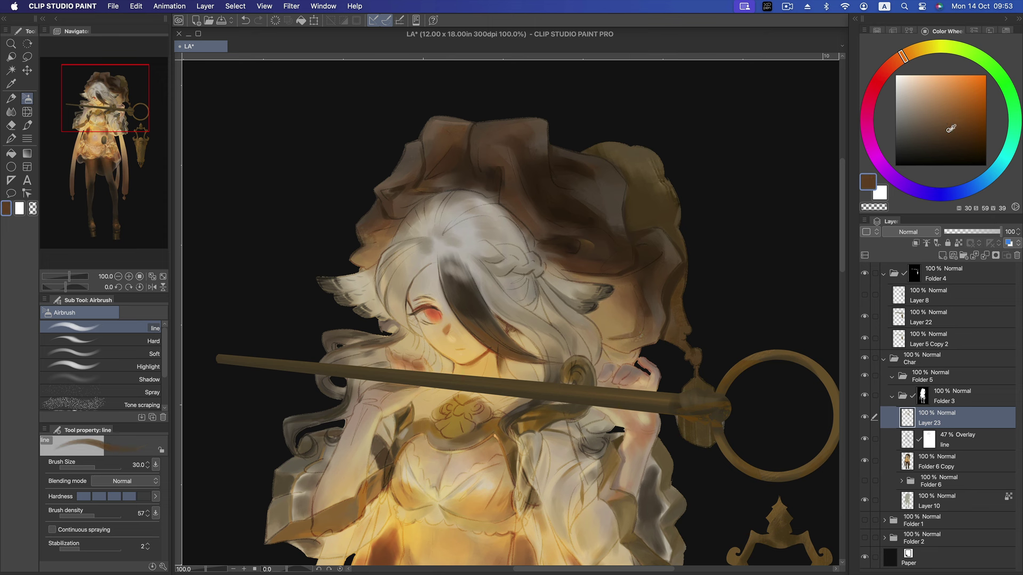
pyautogui.press('[')
pyautogui.moveTo(584, 283); pyautogui.dragTo(615, 284)
# - Pick a darker brown on the Color Wheel, fine-tune brush size, and save the painting
pyautogui.press('[')
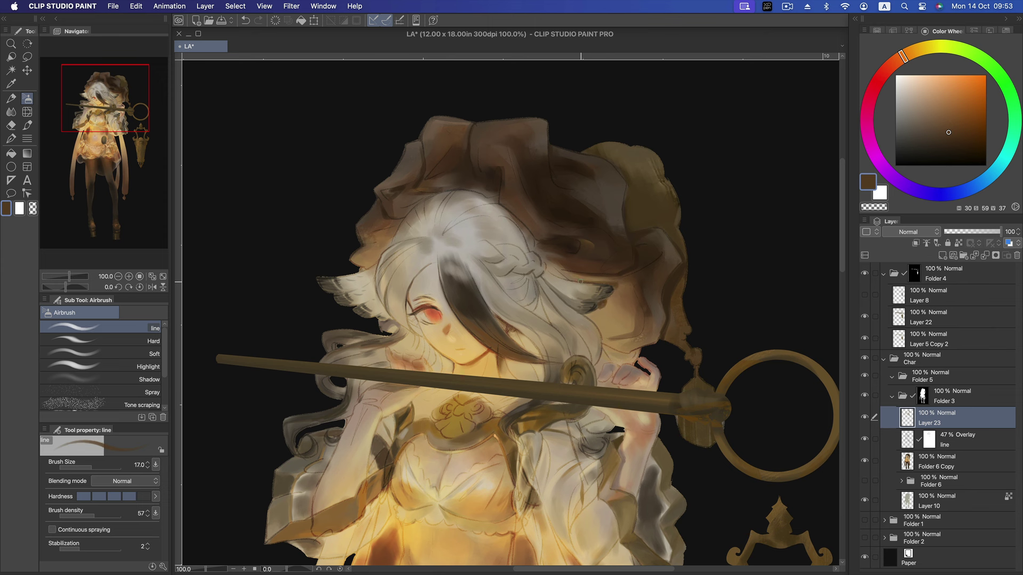
pyautogui.press(']')
pyautogui.press(']')
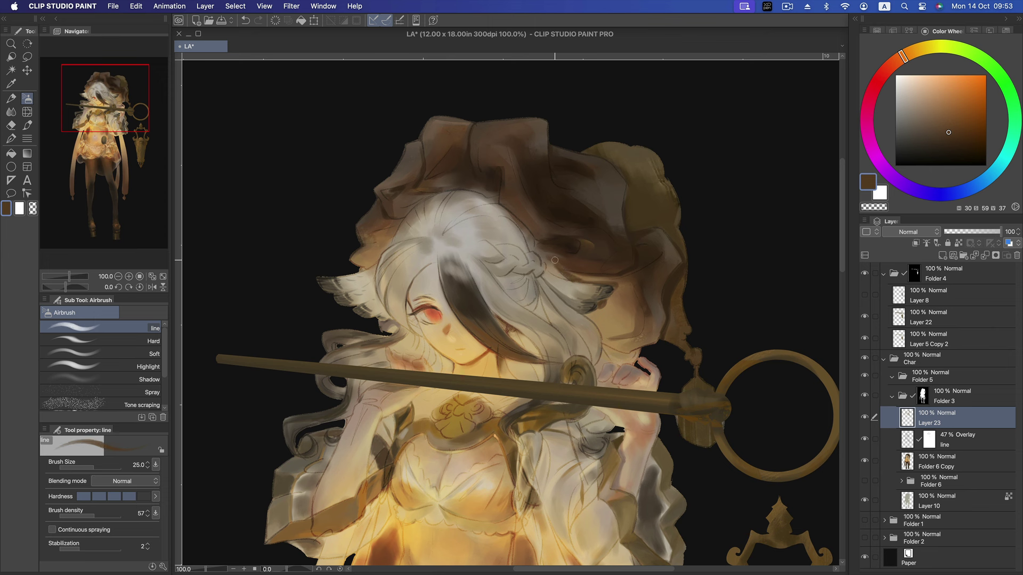
pyautogui.click(946, 146)
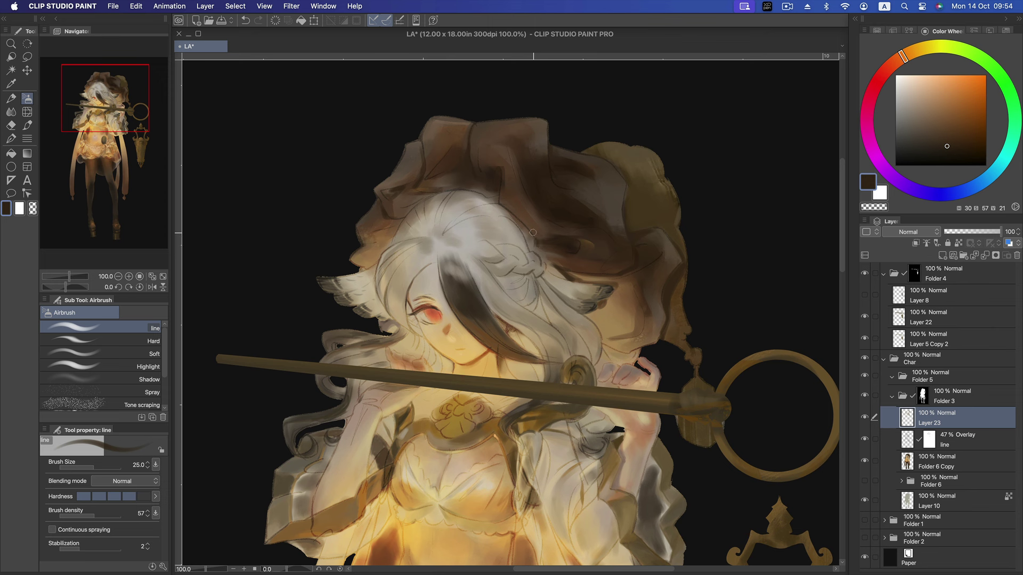
pyautogui.press('[')
pyautogui.press(']')
pyautogui.press('[')
pyautogui.press('super+s')
# - Choose a deeper saturated brown and airbrush a faint stroke on the hat
pyautogui.keyDown('alt'); pyautogui.click(652, 332); pyautogui.keyUp('alt')
pyautogui.click(959, 131)
pyautogui.moveTo(634, 353)
pyautogui.mouseDown()
pyautogui.moveTo(645, 348)
pyautogui.moveTo(630, 355)
pyautogui.mouseUp()
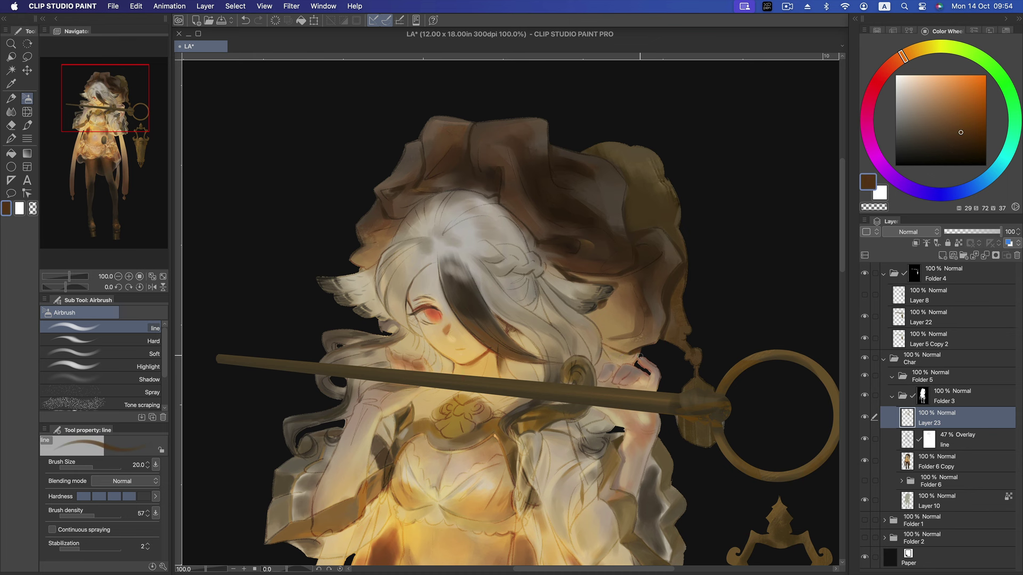
# - Frame the torso, sample a dark muted brown, and paint a stroke on the sleeve
pyautogui.scroll(-3, 664, 310)
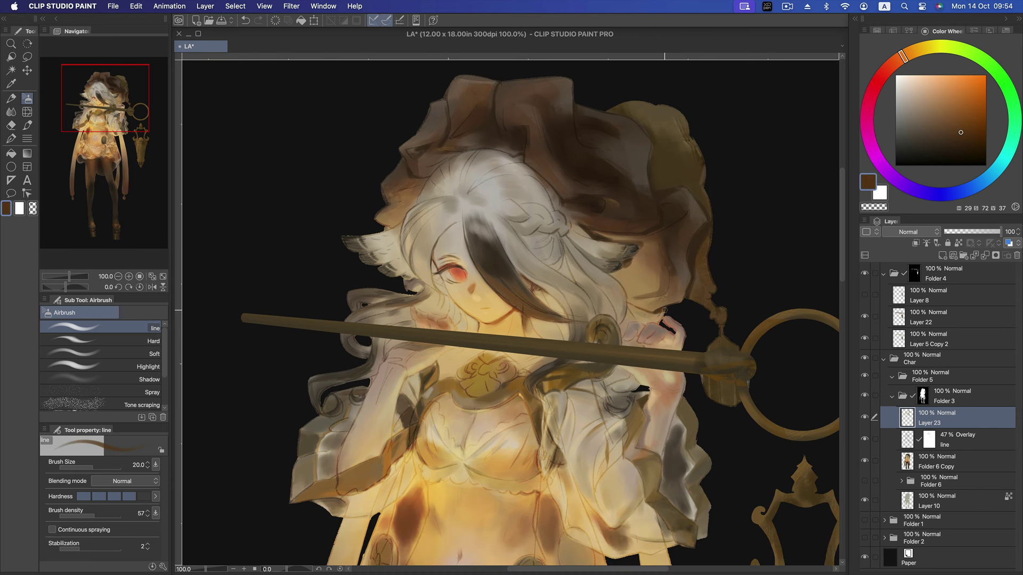
pyautogui.scroll(-3, 709, 329)
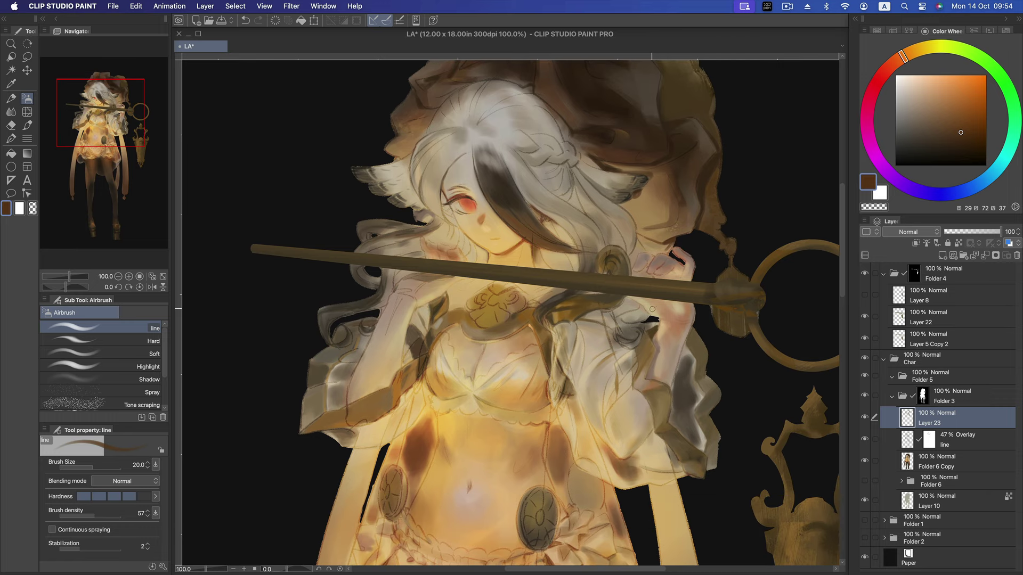
pyautogui.moveTo(647, 321); pyautogui.dragTo(652, 310)
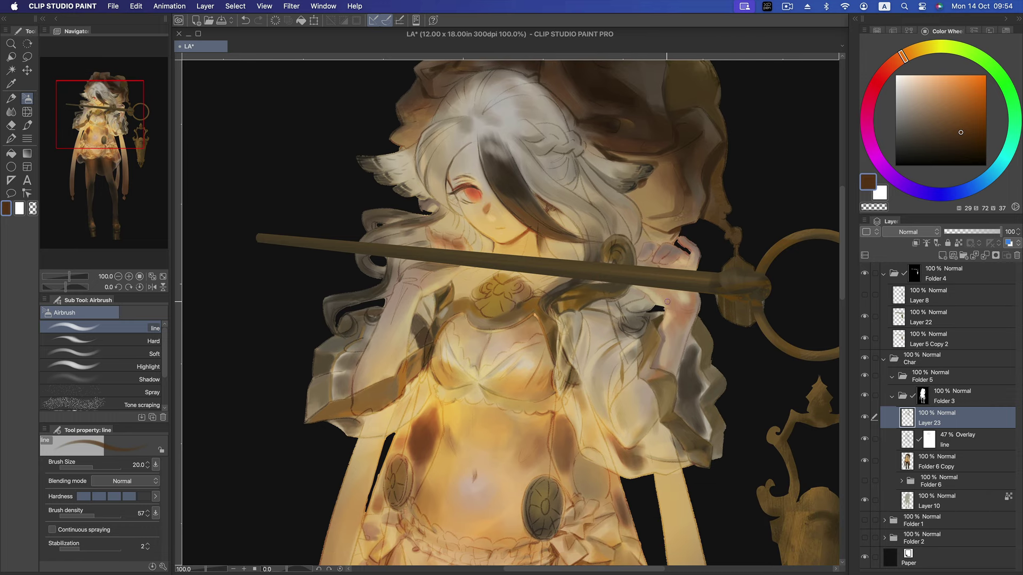
pyautogui.keyDown('alt'); pyautogui.click(565, 293); pyautogui.keyUp('alt')
pyautogui.moveTo(627, 334); pyautogui.dragTo(646, 325)
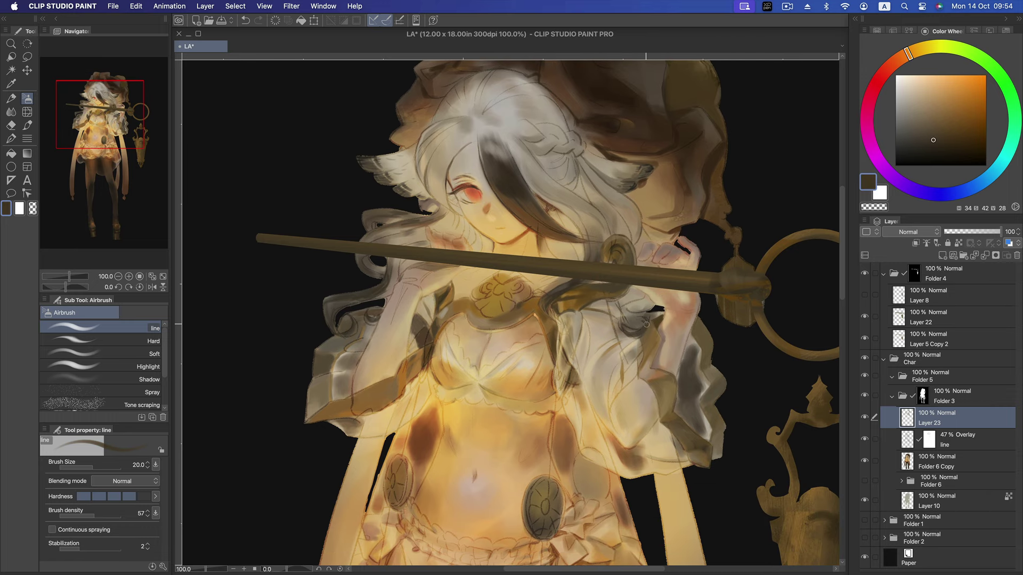
# - Paint dark curling shadows on the sleeve, adjusting brush size for finer strokes
pyautogui.press(']')
pyautogui.press(']')
pyautogui.moveTo(646, 318)
pyautogui.mouseDown()
pyautogui.moveTo(622, 313)
pyautogui.moveTo(645, 298)
pyautogui.moveTo(653, 304)
pyautogui.moveTo(642, 317)
pyautogui.moveTo(634, 305)
pyautogui.mouseUp()
pyautogui.press('[')
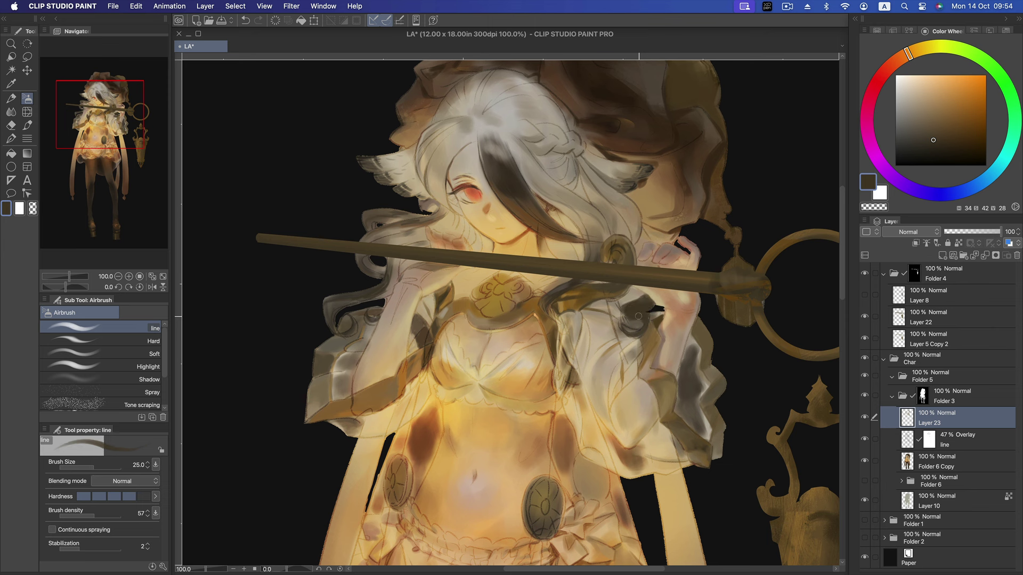
pyautogui.press('[')
pyautogui.press('[')
pyautogui.press(']')
pyautogui.press(']')
pyautogui.press('[')
pyautogui.press(']')
pyautogui.press(']')
pyautogui.press(']')
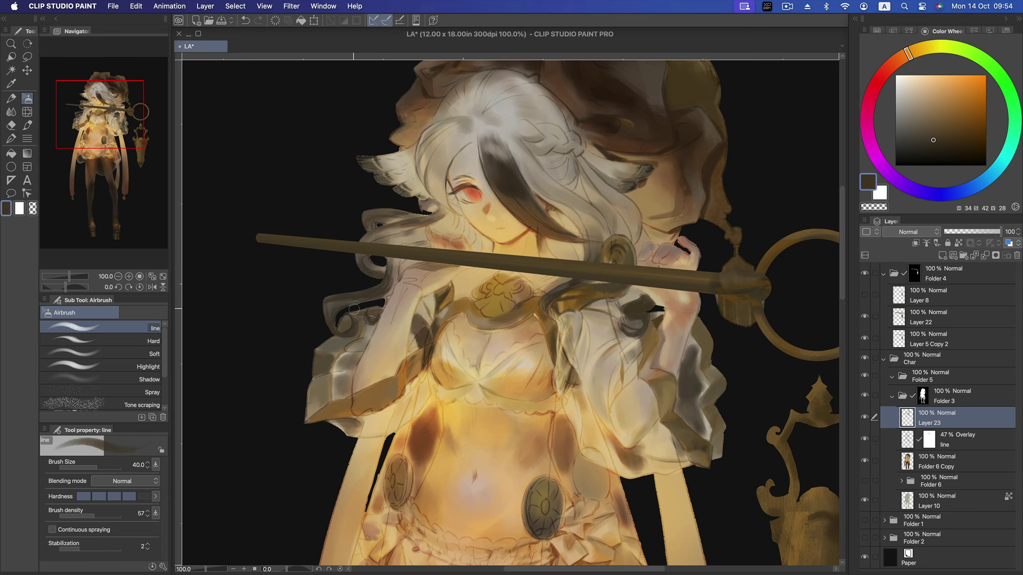
pyautogui.press('[')
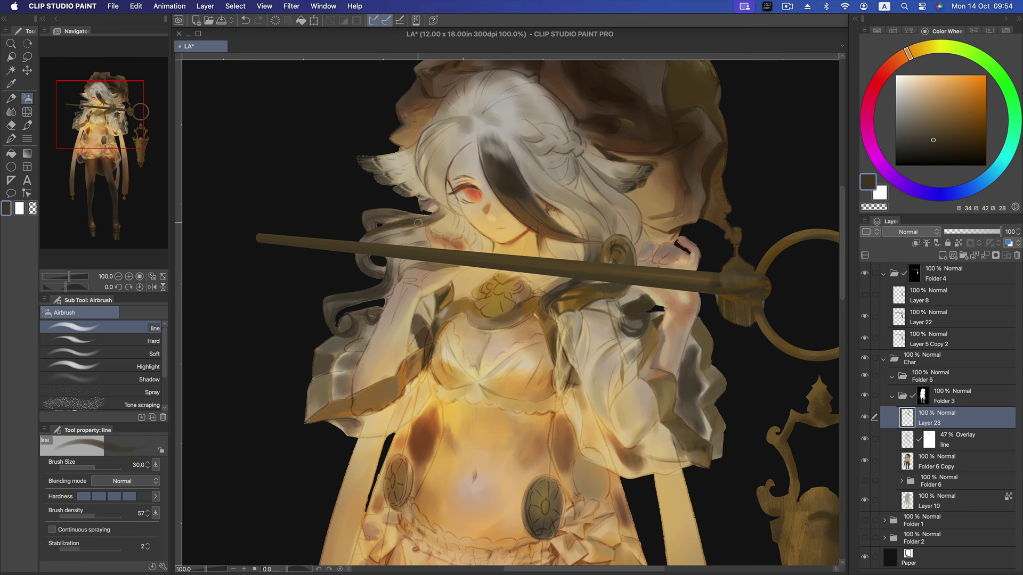
# - Darken the hair edge beside the face and try darker and lighter browns
pyautogui.moveTo(399, 210); pyautogui.dragTo(364, 212)
pyautogui.press('[')
pyautogui.press(']')
pyautogui.keyDown('alt'); pyautogui.click(631, 264); pyautogui.keyUp('alt')
pyautogui.keyDown('alt'); pyautogui.click(756, 277); pyautogui.keyUp('alt')
pyautogui.press('[')
pyautogui.press('[')
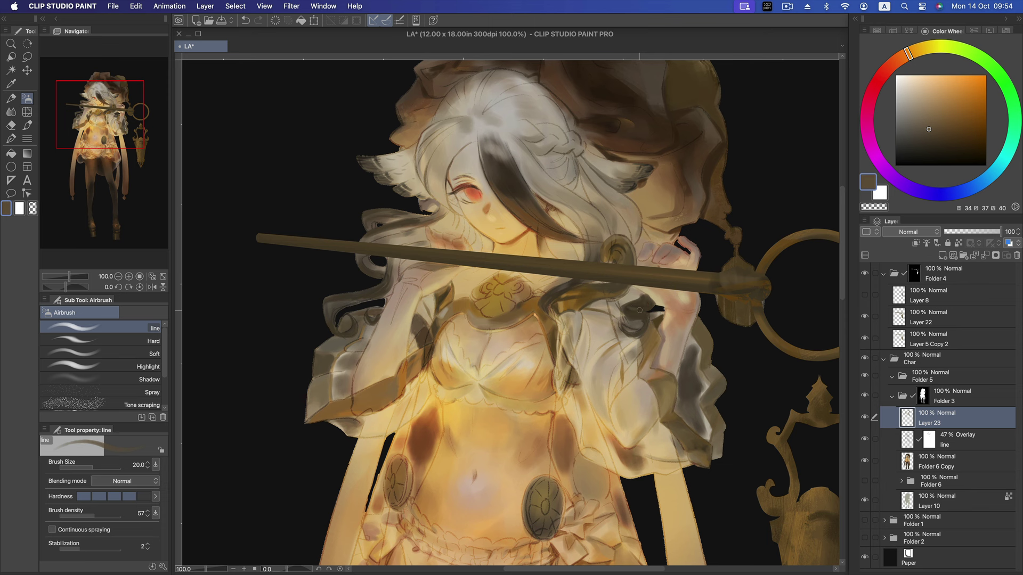
pyautogui.press(']')
pyautogui.press(']')
pyautogui.press(']')
# - Try a darker brown, warm orange and muted light brown, then undo the shoulder stroke
pyautogui.keyDown('alt'); pyautogui.click(781, 233); pyautogui.keyUp('alt')
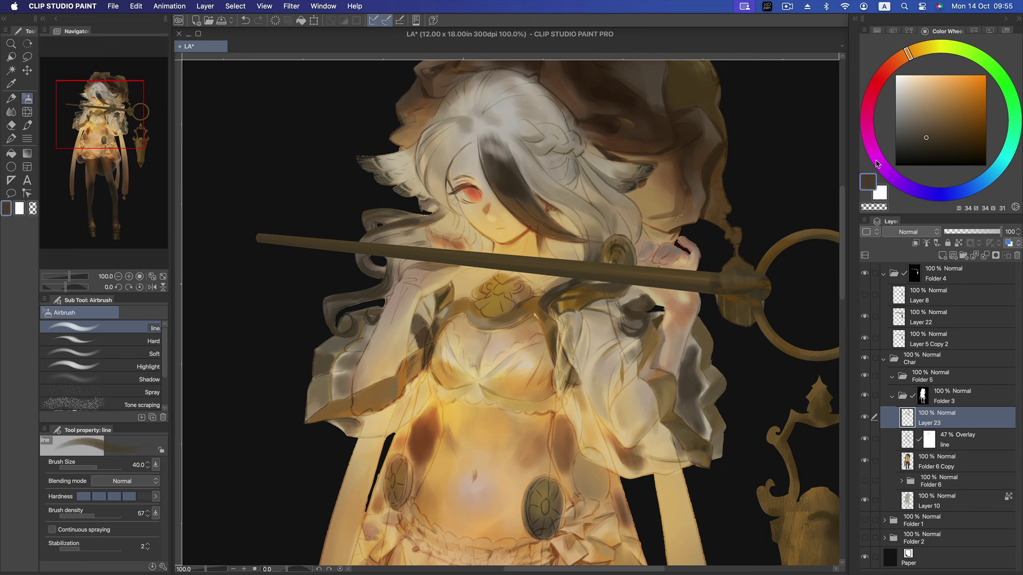
pyautogui.keyDown('alt'); pyautogui.click(646, 319); pyautogui.keyUp('alt')
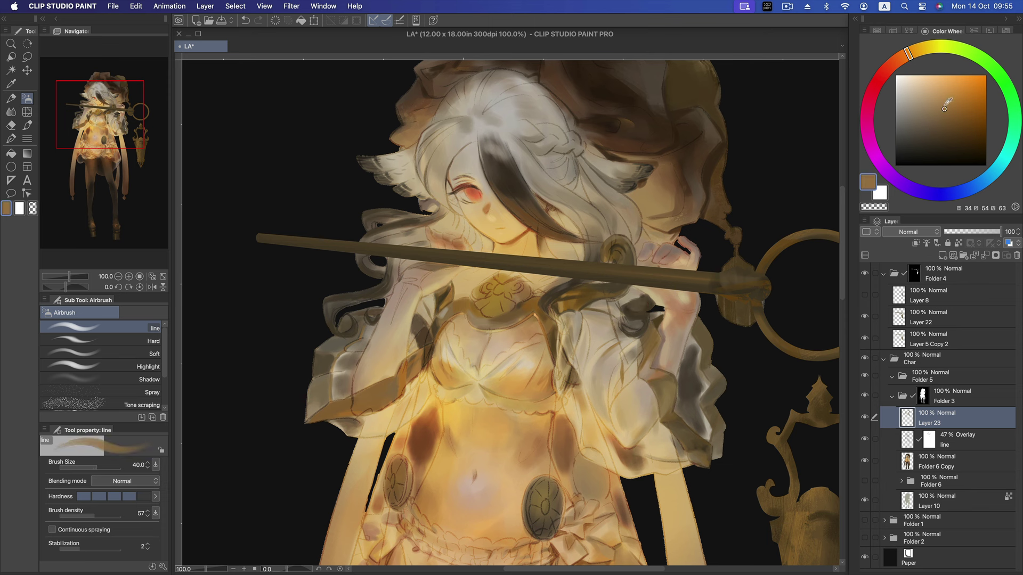
pyautogui.press('[')
pyautogui.press('[')
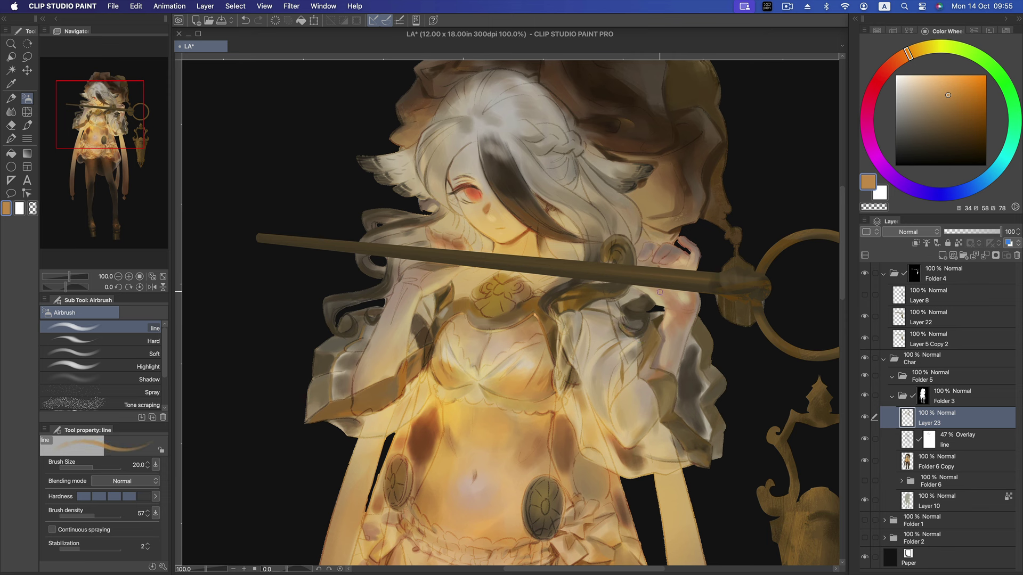
pyautogui.keyDown('alt'); pyautogui.click(644, 285); pyautogui.keyUp('alt')
pyautogui.press('[')
pyautogui.press('[')
pyautogui.press(']')
pyautogui.press(']')
pyautogui.press(']')
pyautogui.moveTo(940, 101); pyautogui.dragTo(926, 117)
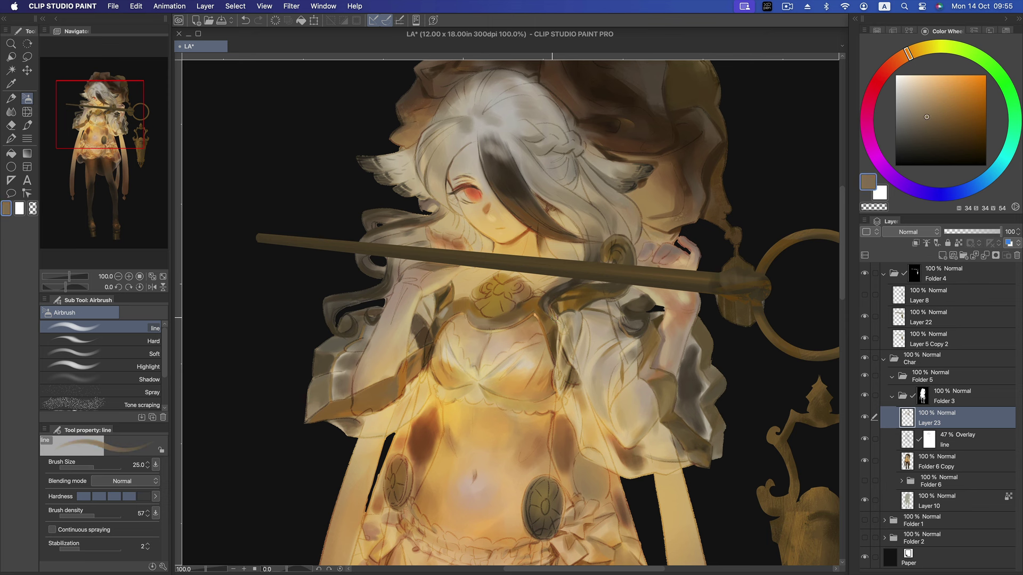
pyautogui.press('super+z')
# - Sample and soften a light tan, dab a small highlight on the torso, then pan toward the skirt
pyautogui.moveTo(751, 197); pyautogui.dragTo(728, 167)
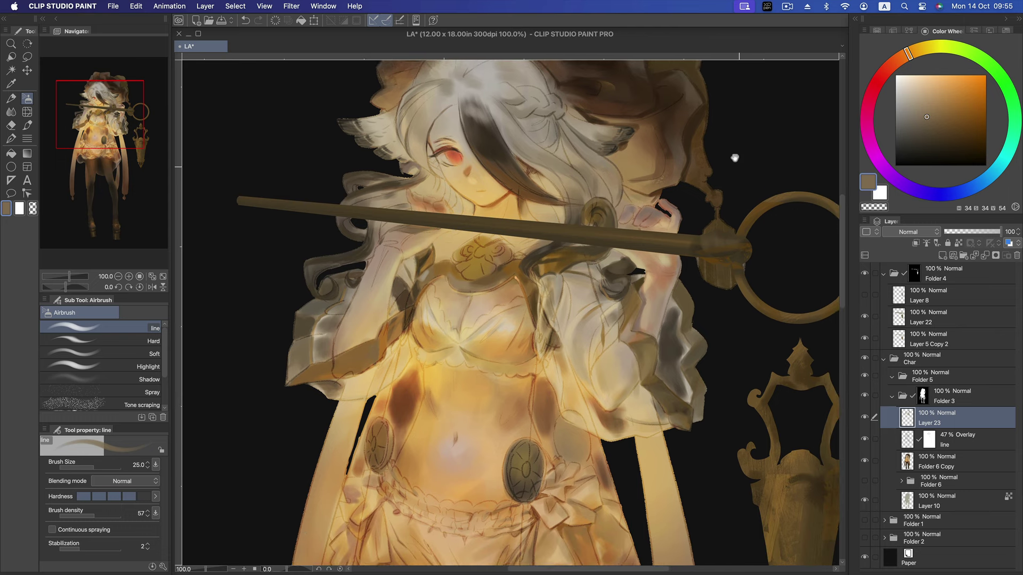
pyautogui.scroll(-1, 641, 265)
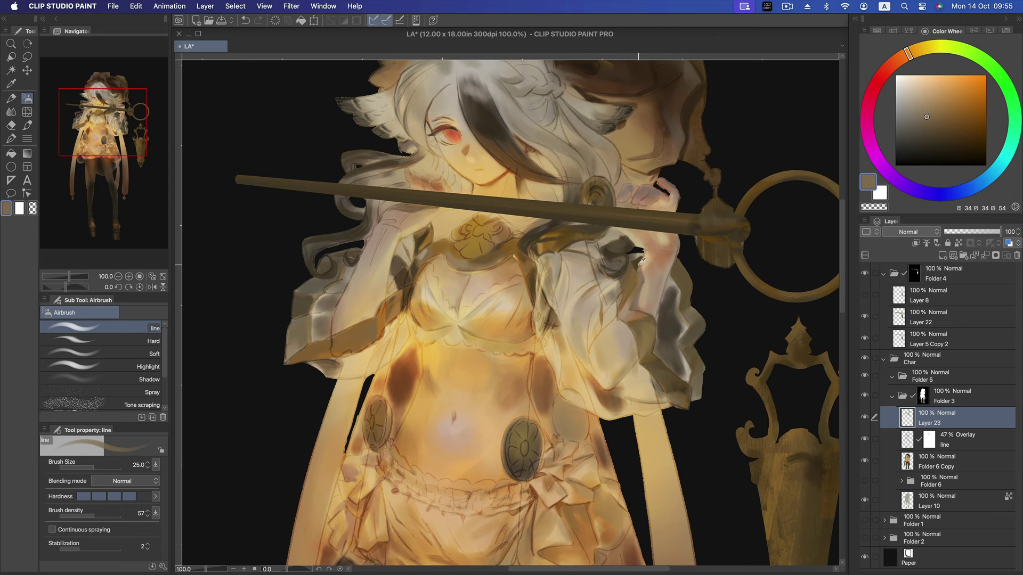
pyautogui.keyDown('alt'); pyautogui.click(641, 261); pyautogui.keyUp('alt')
pyautogui.keyDown('alt'); pyautogui.click(638, 263); pyautogui.keyUp('alt')
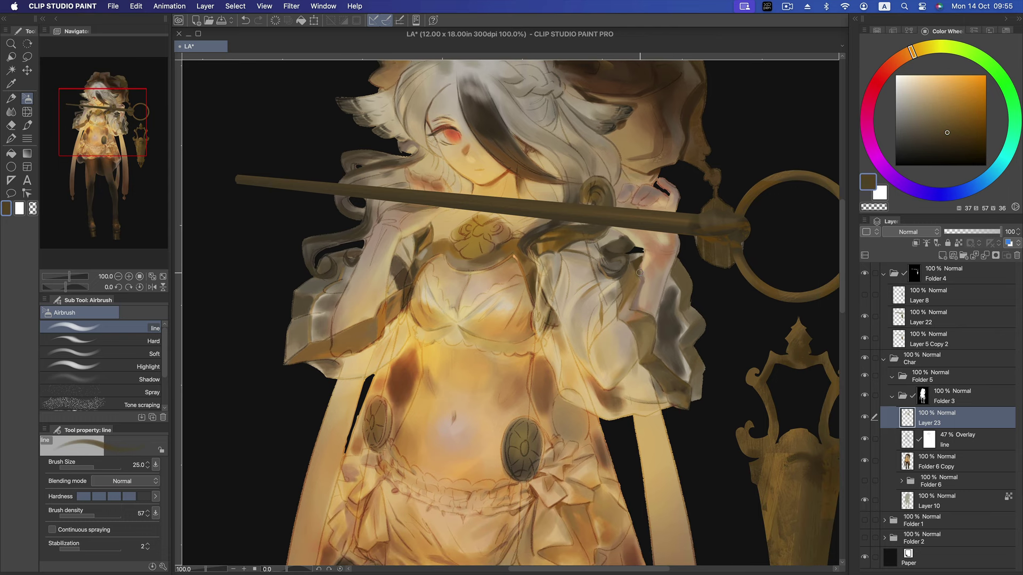
pyautogui.keyDown('alt'); pyautogui.click(633, 285); pyautogui.keyUp('alt')
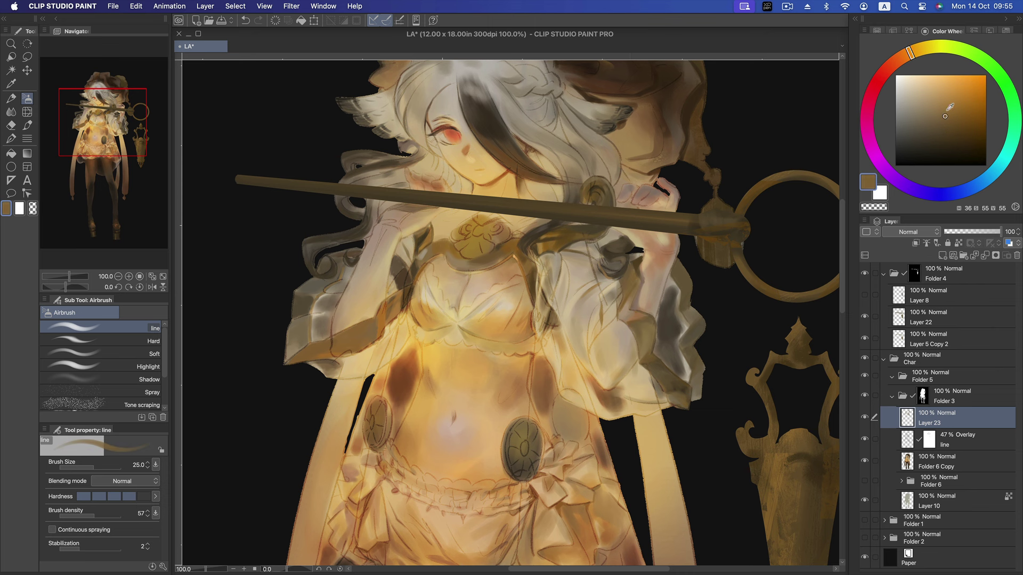
pyautogui.click(937, 99)
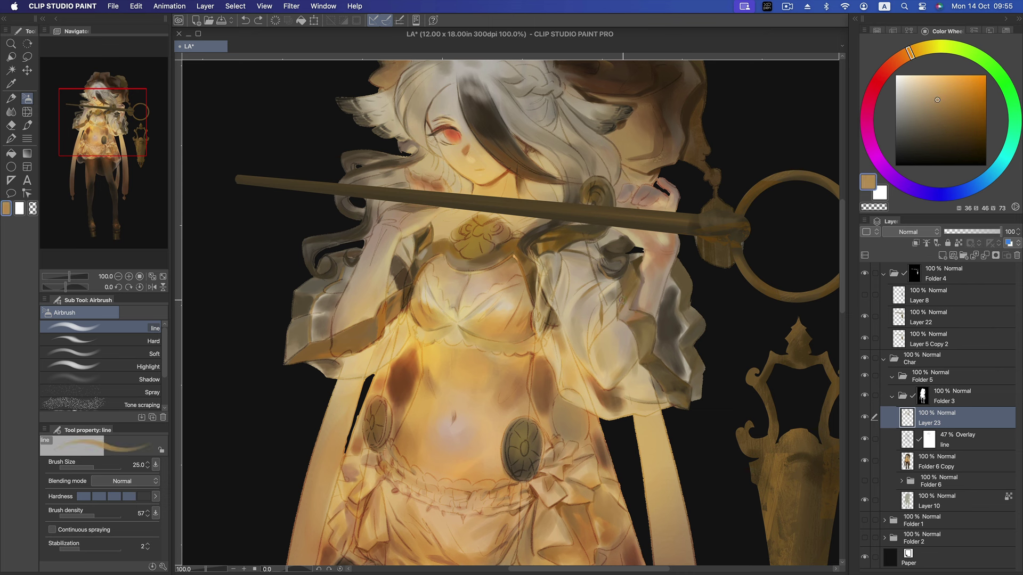
pyautogui.moveTo(623, 282); pyautogui.dragTo(632, 275)
pyautogui.click(933, 94)
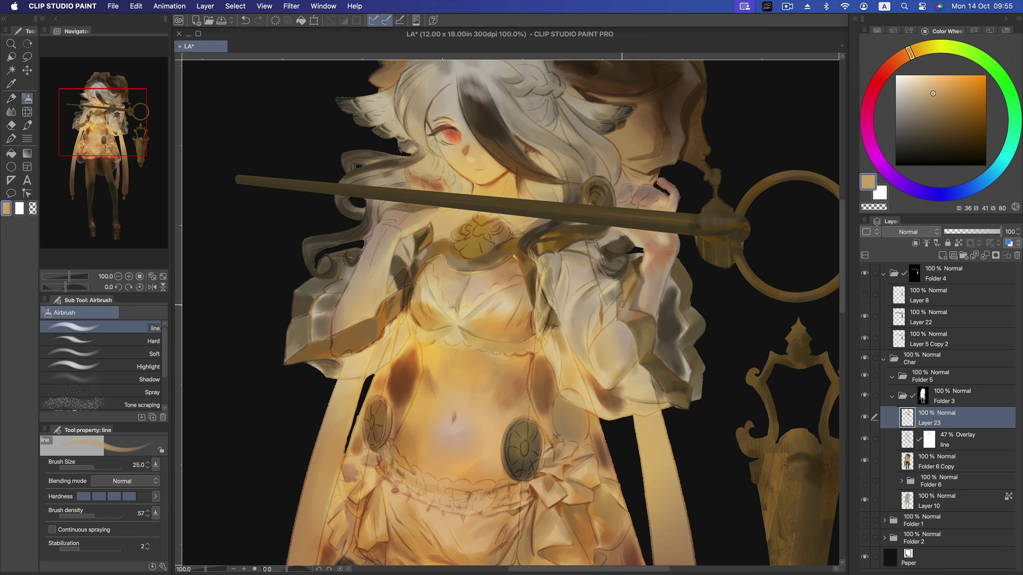
pyautogui.moveTo(650, 407); pyautogui.dragTo(677, 266)
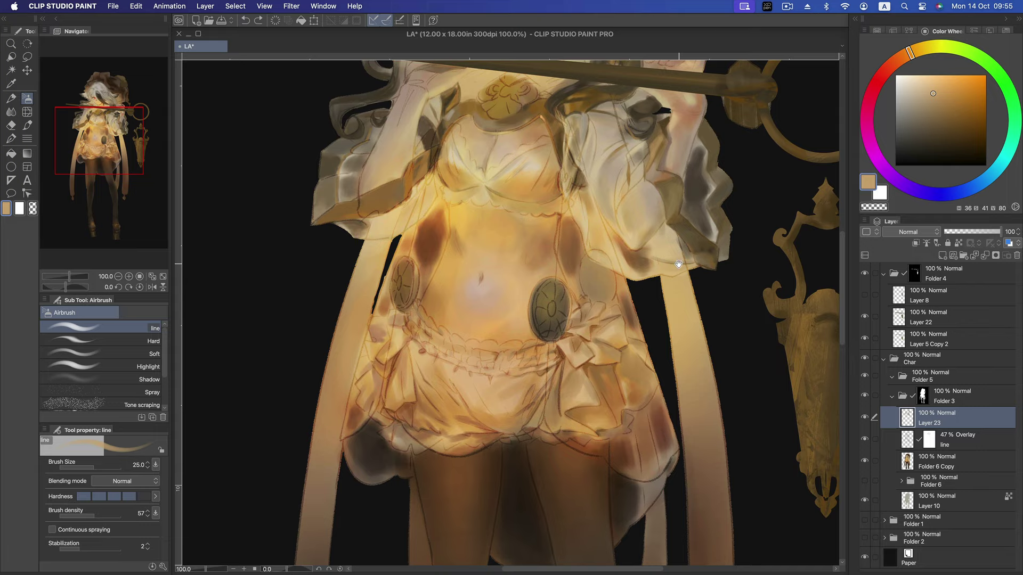
# - Repaint the sleeve pendant a lighter gold and add bright orange light to its upper left
pyautogui.scroll(-10, 678, 264)
pyautogui.click(951, 109)
pyautogui.click(941, 132)
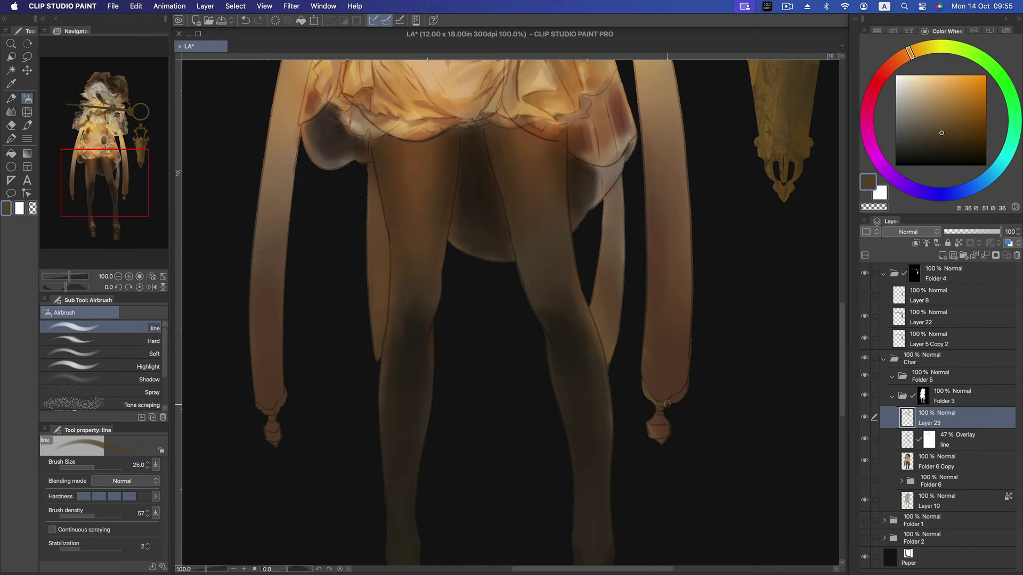
pyautogui.moveTo(656, 421); pyautogui.dragTo(669, 429)
pyautogui.click(918, 109)
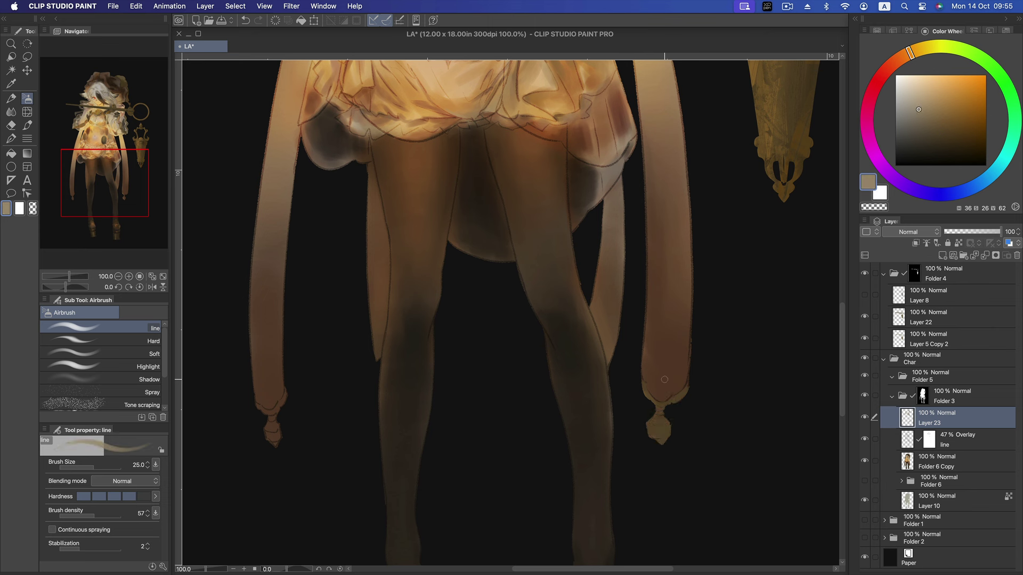
pyautogui.click(966, 94)
pyautogui.moveTo(646, 387); pyautogui.dragTo(645, 422)
# - Add deep brown accents to the pendant's knot, then lighten it with greyish beige
pyautogui.click(954, 113)
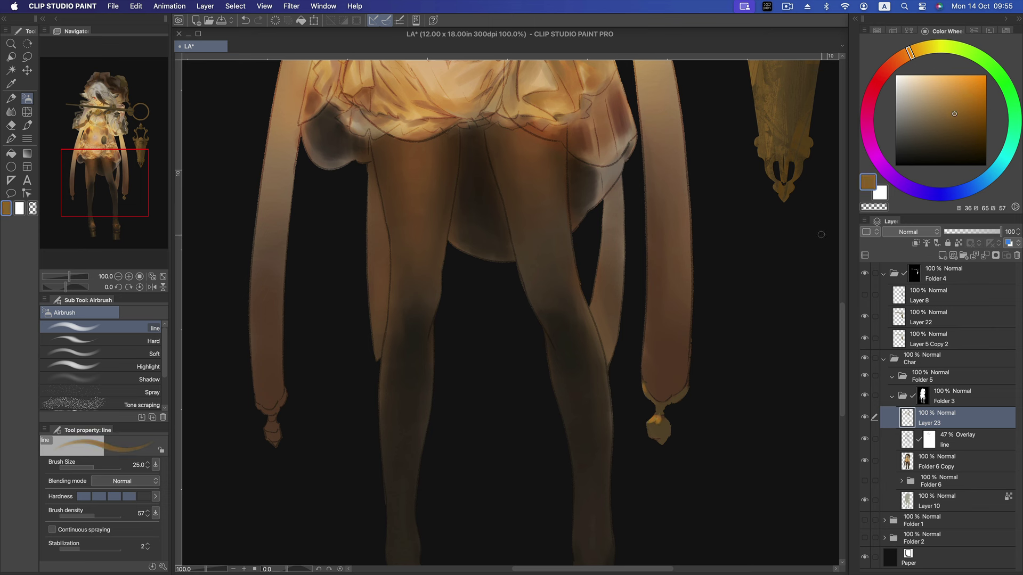
pyautogui.click(964, 135)
pyautogui.moveTo(647, 404); pyautogui.dragTo(659, 412)
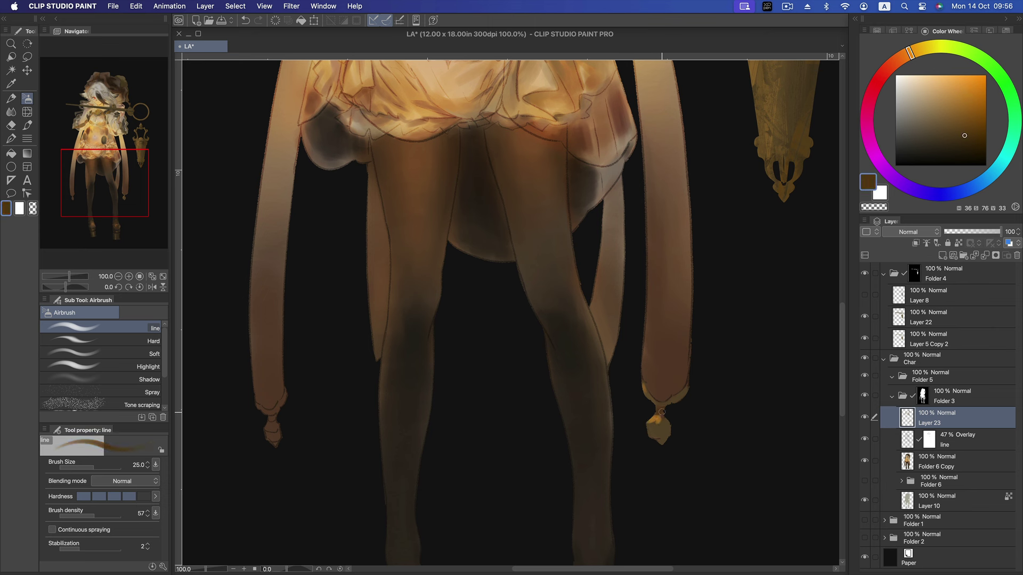
pyautogui.click(912, 118)
pyautogui.moveTo(664, 418); pyautogui.dragTo(660, 420)
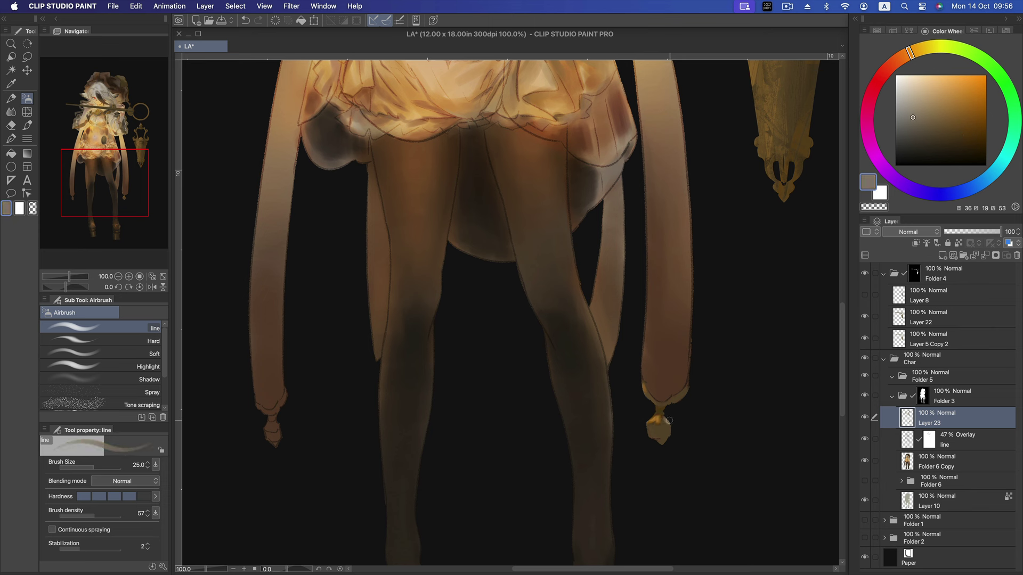
# - Try browns, undo a dark pendant stroke, and darken the bottom of the right pendant
pyautogui.keyDown('alt'); pyautogui.click(659, 436); pyautogui.keyUp('alt')
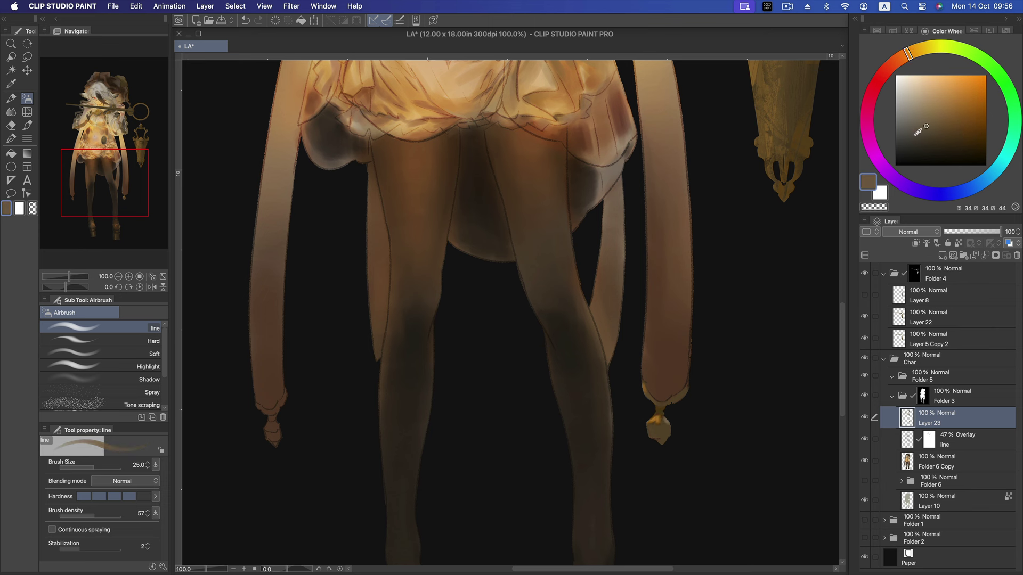
pyautogui.press(']')
pyautogui.press(']')
pyautogui.press(']')
pyautogui.press(']')
pyautogui.keyDown('alt'); pyautogui.click(651, 429); pyautogui.keyUp('alt')
pyautogui.press('[')
pyautogui.keyDown('alt'); pyautogui.click(780, 306); pyautogui.keyUp('alt')
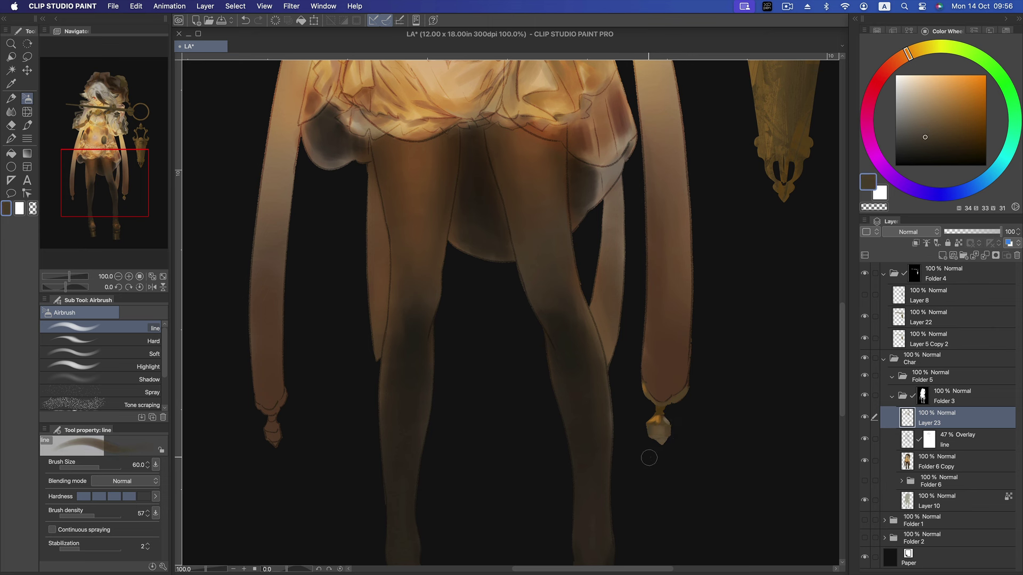
pyautogui.keyDown('alt'); pyautogui.click(798, 312); pyautogui.keyUp('alt')
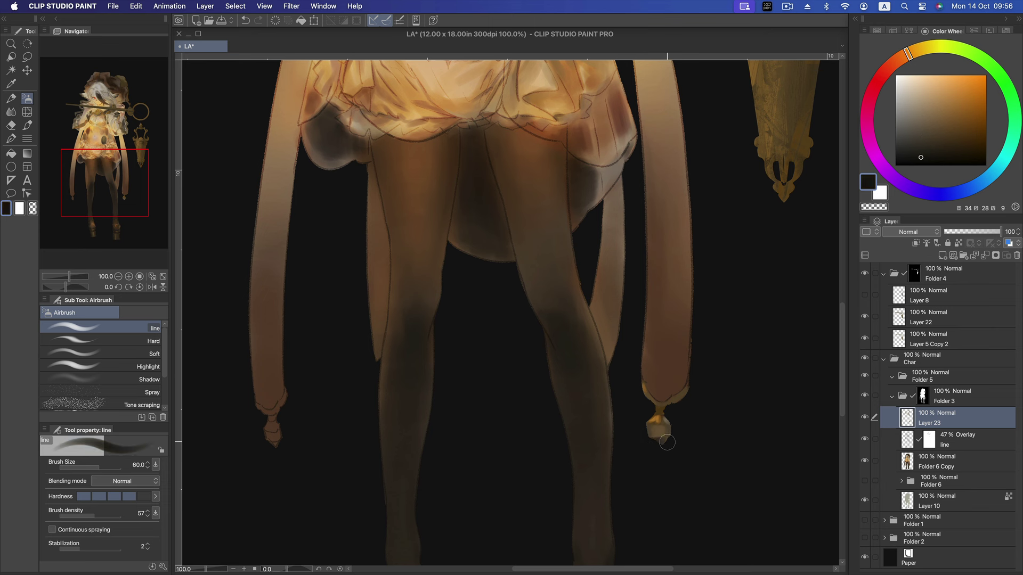
pyautogui.hotkey('ctrl', 'z')
pyautogui.click(924, 147)
pyautogui.press('[')
pyautogui.press('[')
pyautogui.moveTo(657, 441); pyautogui.dragTo(670, 440)
# - Pick a golden orange lightened to tan and paint it across the left ribbon tip
pyautogui.keyDown('alt'); pyautogui.click(659, 421); pyautogui.keyUp('alt')
pyautogui.press('[')
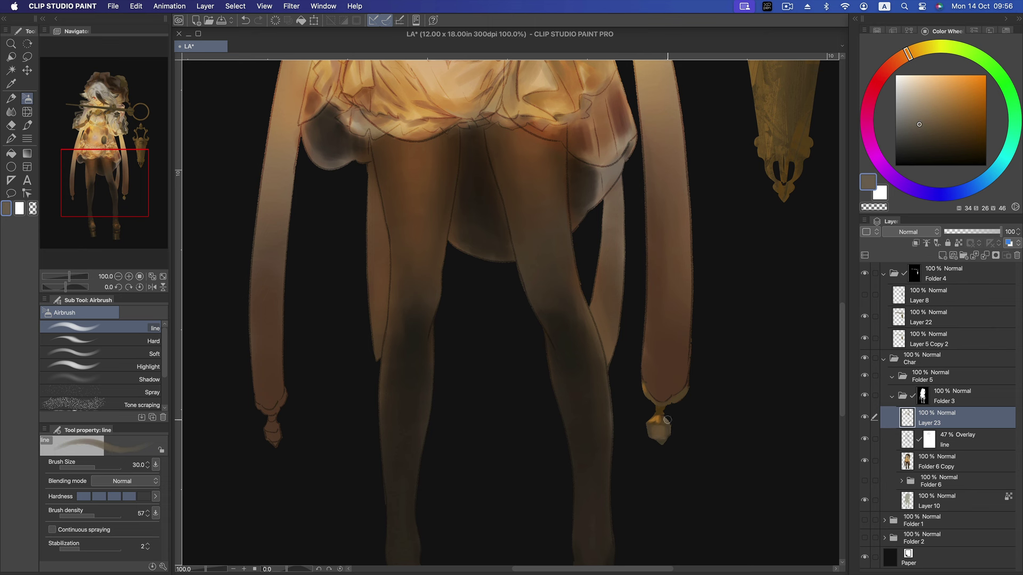
pyautogui.keyDown('alt'); pyautogui.click(660, 414); pyautogui.keyUp('alt')
pyautogui.click(935, 98)
pyautogui.moveTo(262, 409)
pyautogui.mouseDown()
pyautogui.moveTo(280, 410)
pyautogui.moveTo(289, 397)
pyautogui.mouseUp()
# - Reshade the band on the left ribbon tip and dab a lighter tone on it
pyautogui.keyDown('alt'); pyautogui.click(421, 372); pyautogui.keyUp('alt')
pyautogui.keyDown('alt'); pyautogui.click(371, 370); pyautogui.keyUp('alt')
pyautogui.moveTo(962, 125); pyautogui.dragTo(965, 131)
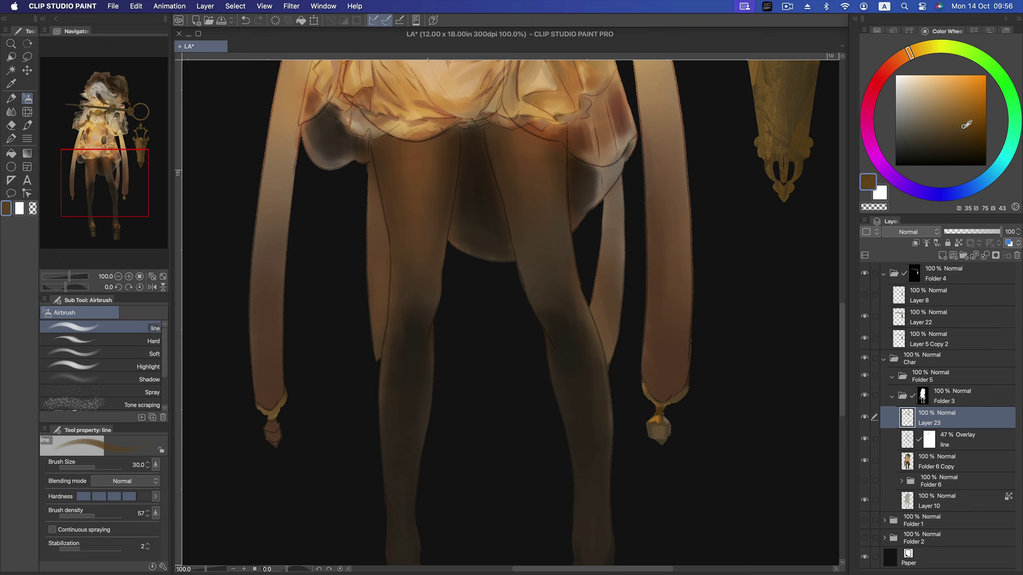
pyautogui.moveTo(261, 411)
pyautogui.mouseDown()
pyautogui.moveTo(284, 404)
pyautogui.moveTo(262, 411)
pyautogui.moveTo(276, 438)
pyautogui.mouseUp()
pyautogui.moveTo(965, 131); pyautogui.dragTo(966, 107)
pyautogui.moveTo(274, 427); pyautogui.dragTo(272, 428)
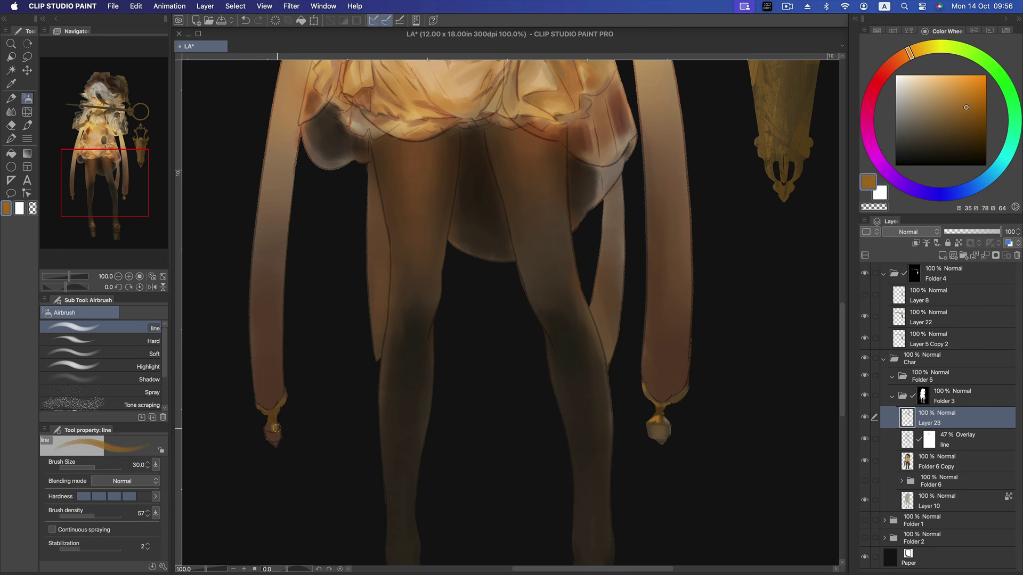
# - Tone down the golden left ribbon tip to a muted brown
pyautogui.click(941, 115)
pyautogui.press(']')
pyautogui.press(']')
pyautogui.press(']')
pyautogui.keyDown('alt'); pyautogui.click(306, 413); pyautogui.keyUp('alt')
pyautogui.press('[')
pyautogui.press('[')
pyautogui.press('[')
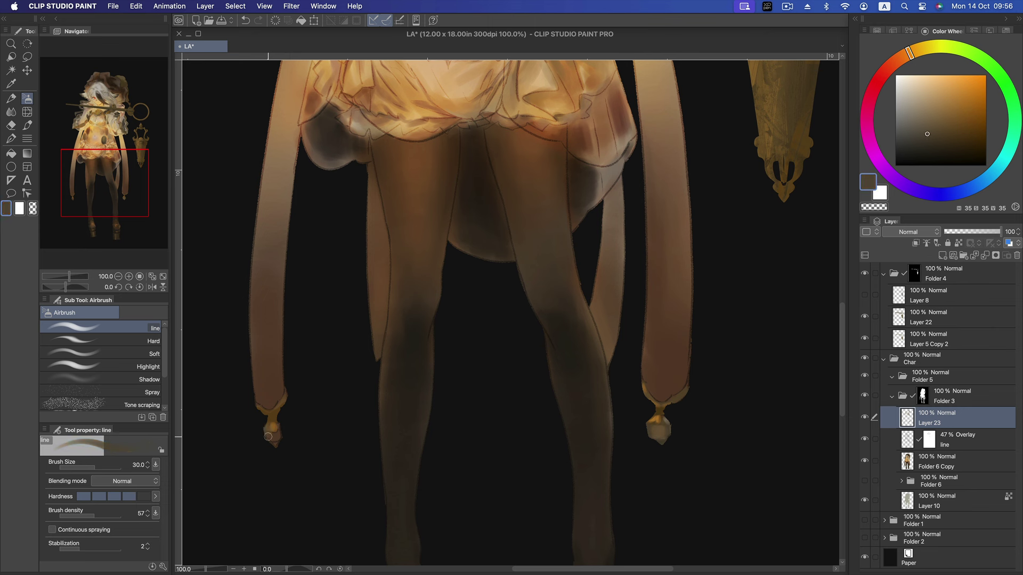
pyautogui.press(']')
pyautogui.press('[')
pyautogui.click(936, 145)
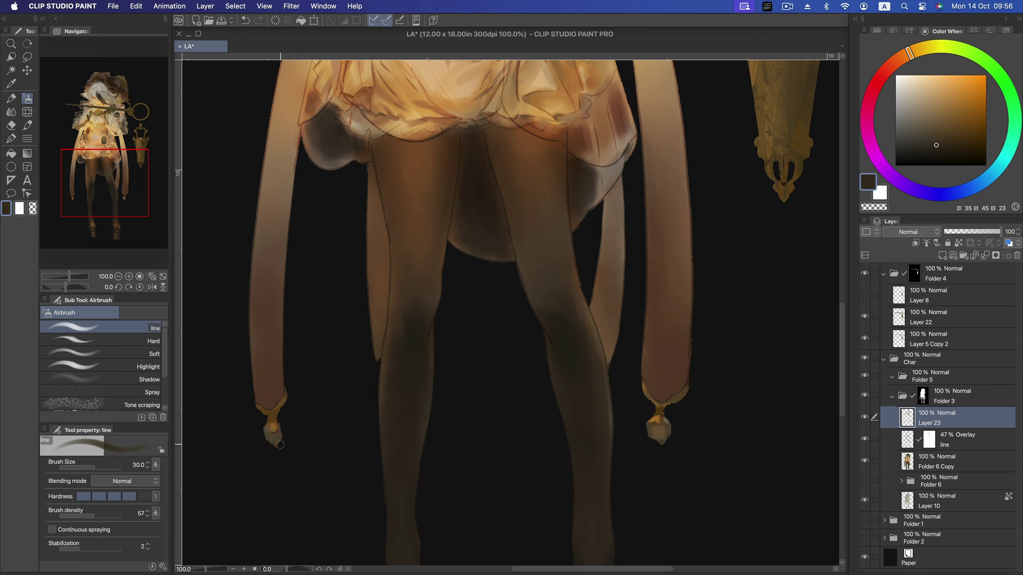
pyautogui.click(925, 115)
pyautogui.moveTo(276, 441); pyautogui.dragTo(266, 424)
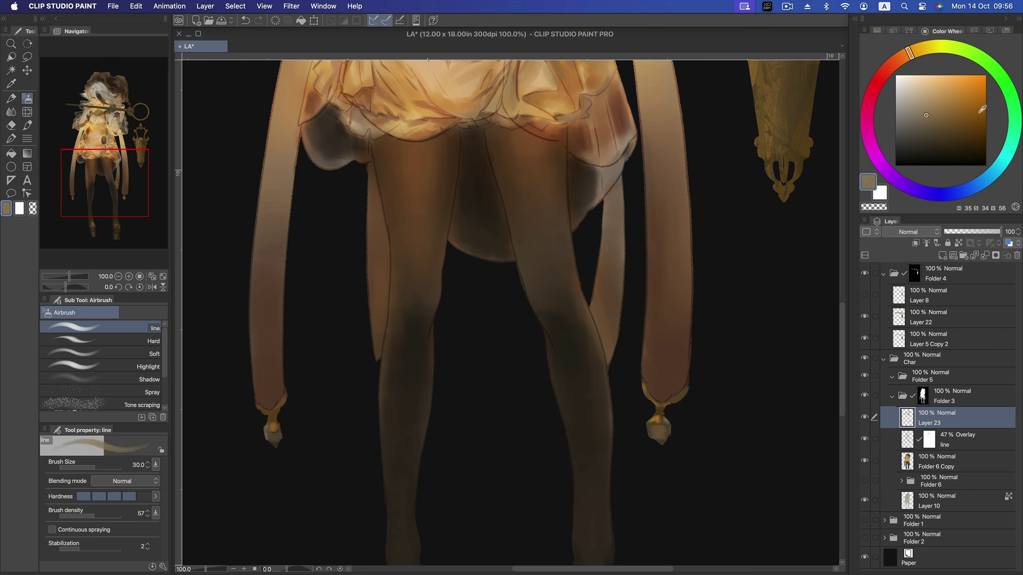
# - Mix warm and very dark browns, resize the brush, and sample the leg's brown
pyautogui.click(945, 118)
pyautogui.moveTo(945, 118); pyautogui.dragTo(952, 121)
pyautogui.press(']')
pyautogui.click(970, 143)
pyautogui.press('[')
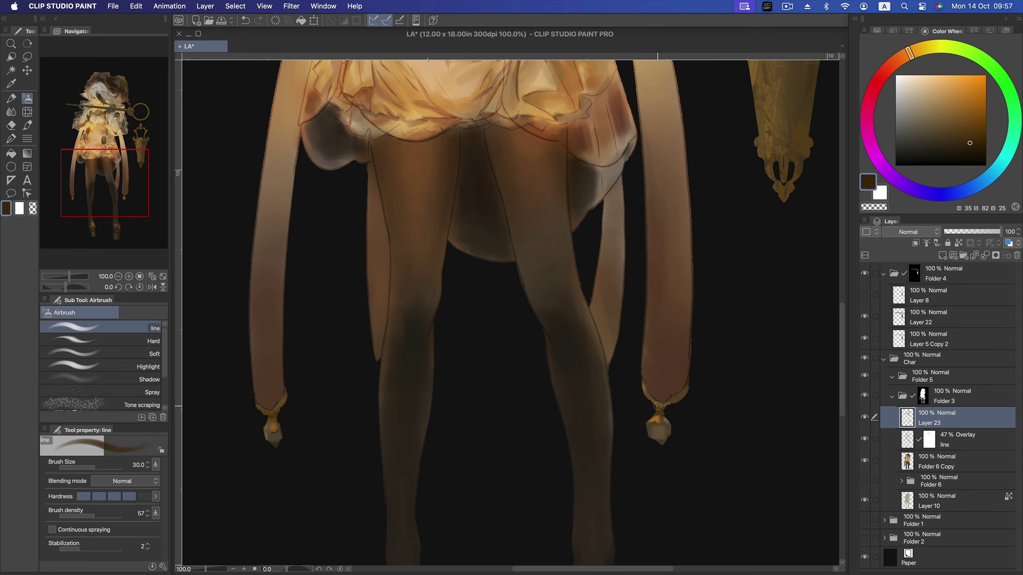
pyautogui.press(']')
pyautogui.click(960, 121)
pyautogui.moveTo(958, 124); pyautogui.dragTo(960, 121)
pyautogui.press(']')
pyautogui.press(']')
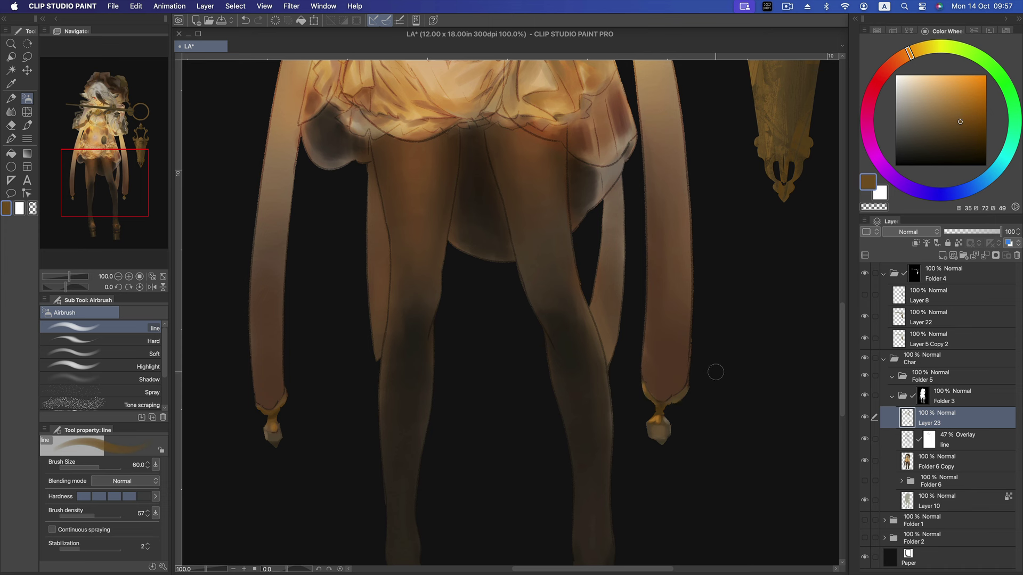
pyautogui.press('[')
pyautogui.press('[')
pyautogui.keyDown('alt'); pyautogui.click(665, 374); pyautogui.keyUp('alt')
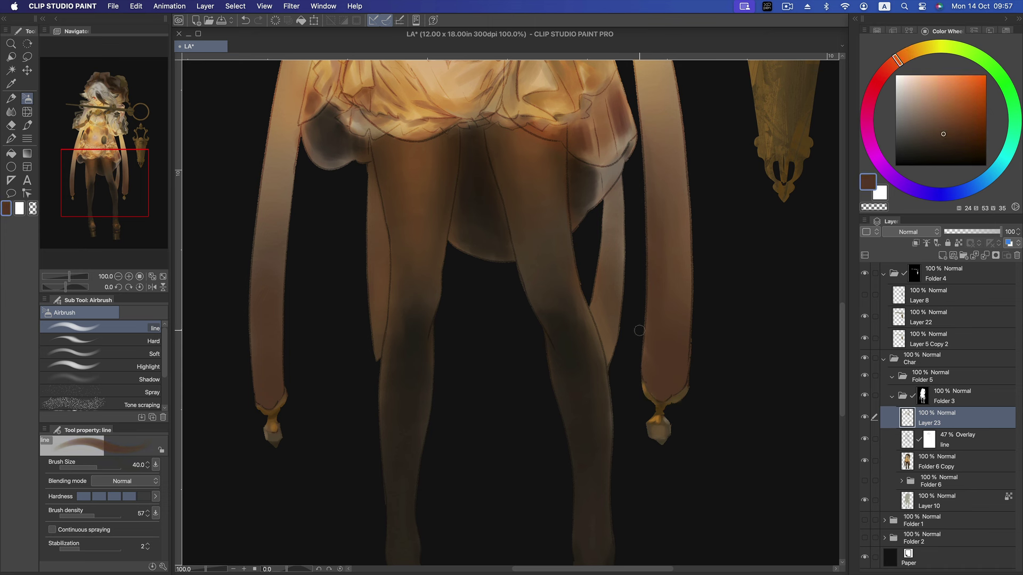
pyautogui.moveTo(293, 309); pyautogui.dragTo(321, 449)
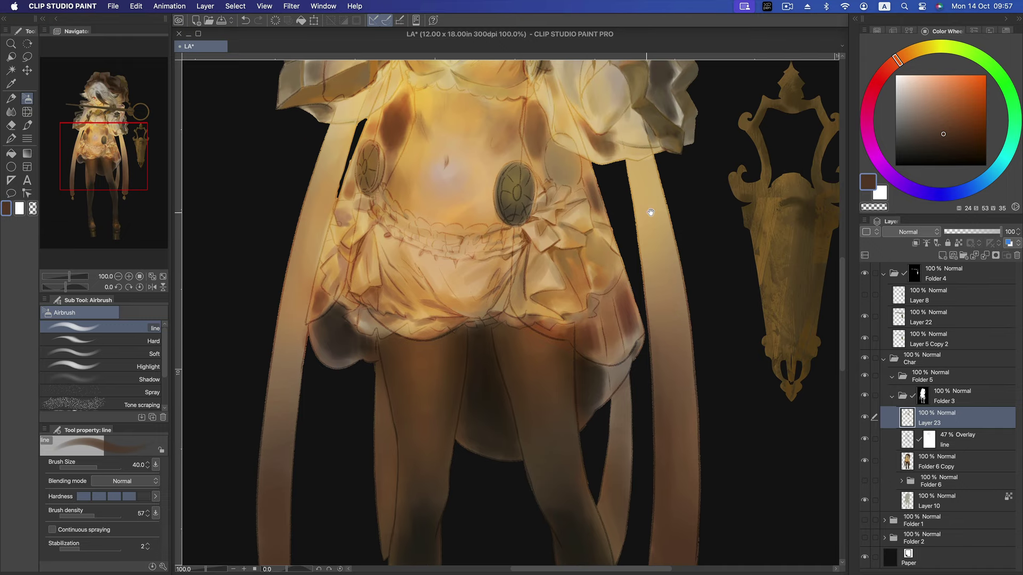
# - Sample a light tan and streak soft light tones down the left and right ribbons
pyautogui.scroll(3, 651, 213)
pyautogui.keyDown('alt'); pyautogui.click(336, 243); pyautogui.keyUp('alt')
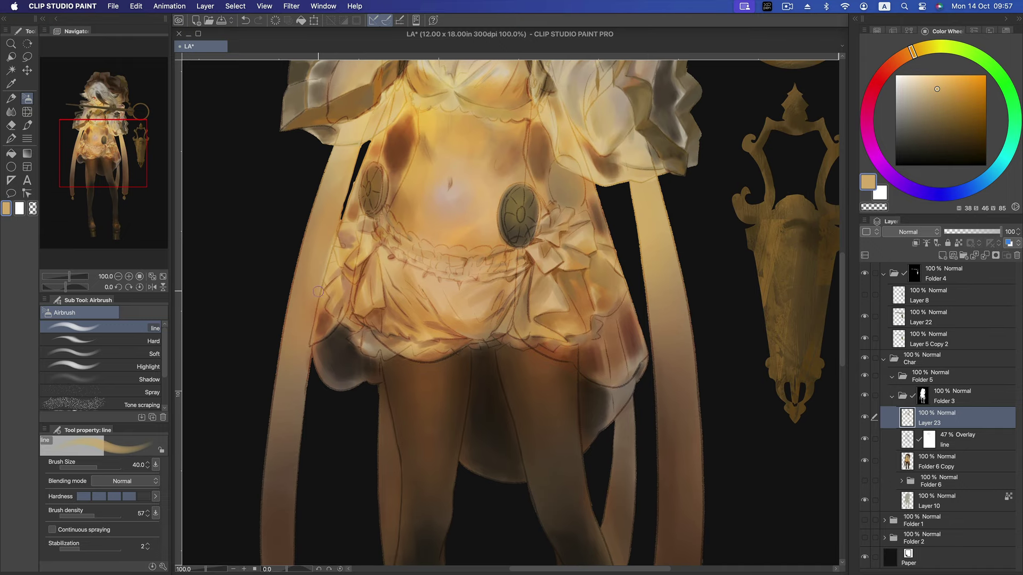
pyautogui.moveTo(307, 289)
pyautogui.mouseDown()
pyautogui.moveTo(324, 208)
pyautogui.moveTo(301, 274)
pyautogui.mouseUp()
pyautogui.moveTo(648, 244); pyautogui.dragTo(655, 328)
pyautogui.moveTo(662, 266); pyautogui.dragTo(668, 336)
pyautogui.moveTo(668, 244); pyautogui.dragTo(677, 335)
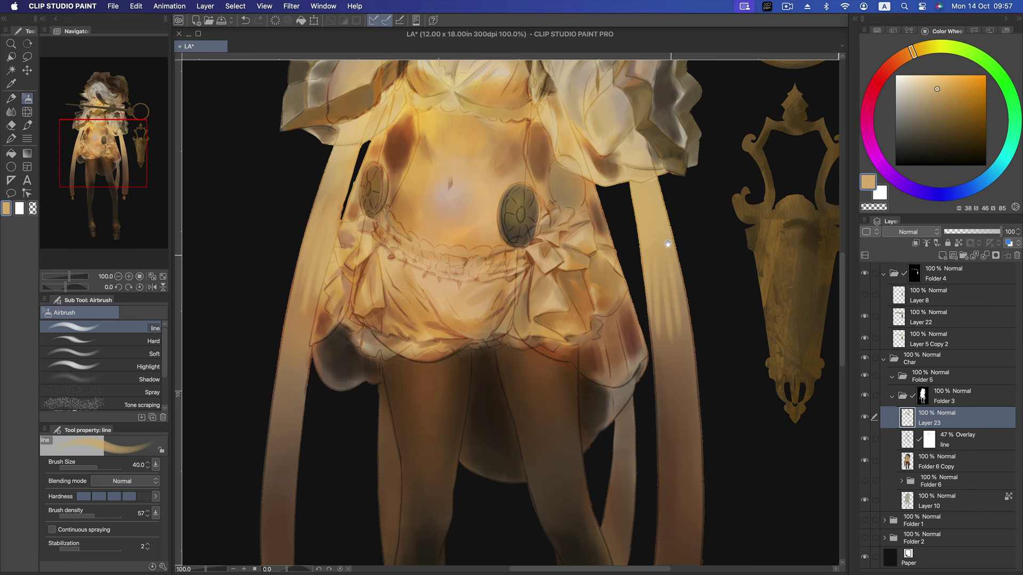
# - Sample tans and browns from both ribbons and reframe the view on the legs
pyautogui.scroll(-3, 668, 250)
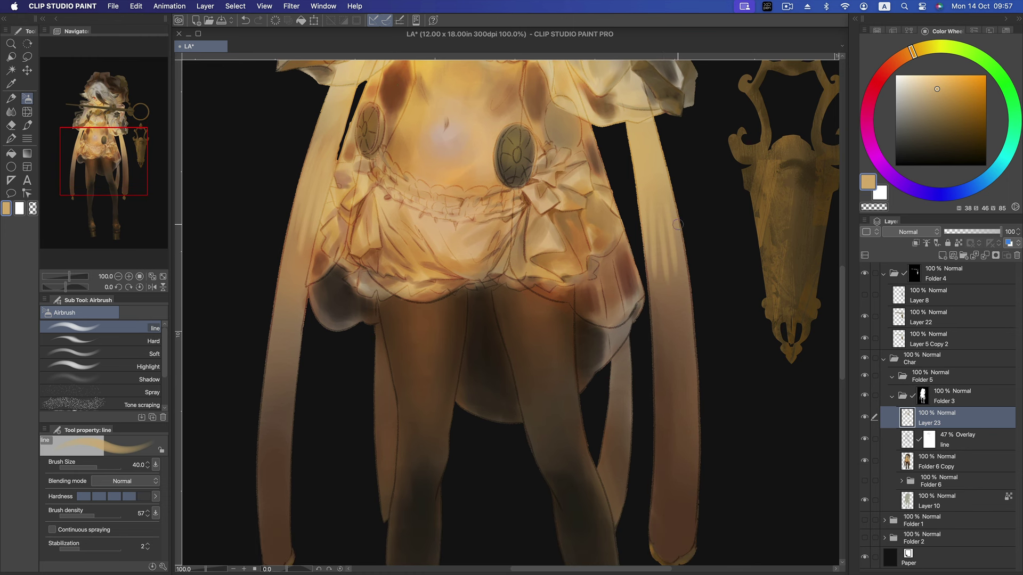
pyautogui.keyDown('alt'); pyautogui.click(664, 314); pyautogui.keyUp('alt')
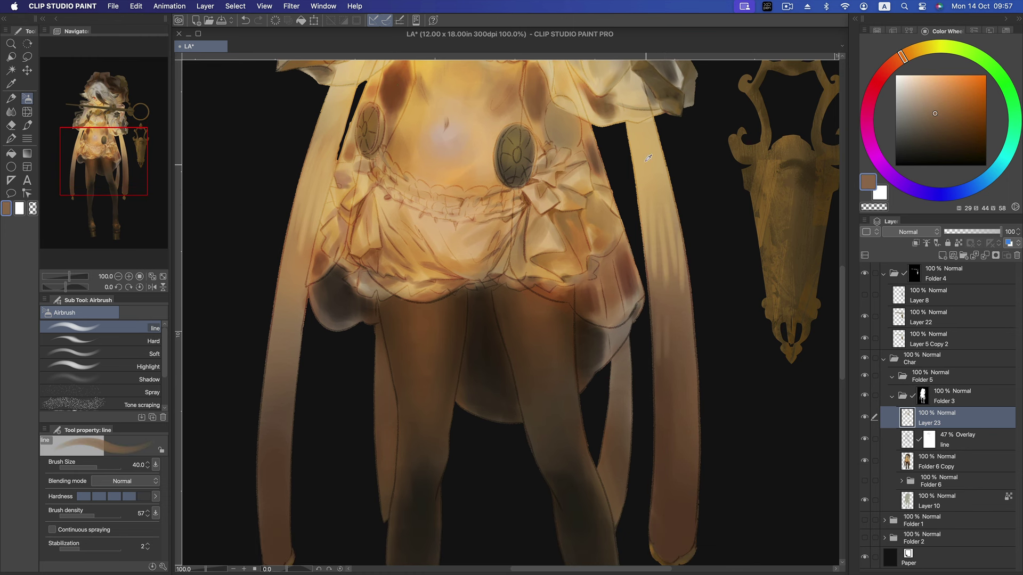
pyautogui.keyDown('alt'); pyautogui.click(661, 210); pyautogui.keyUp('alt')
pyautogui.keyDown('alt'); pyautogui.click(334, 128); pyautogui.keyUp('alt')
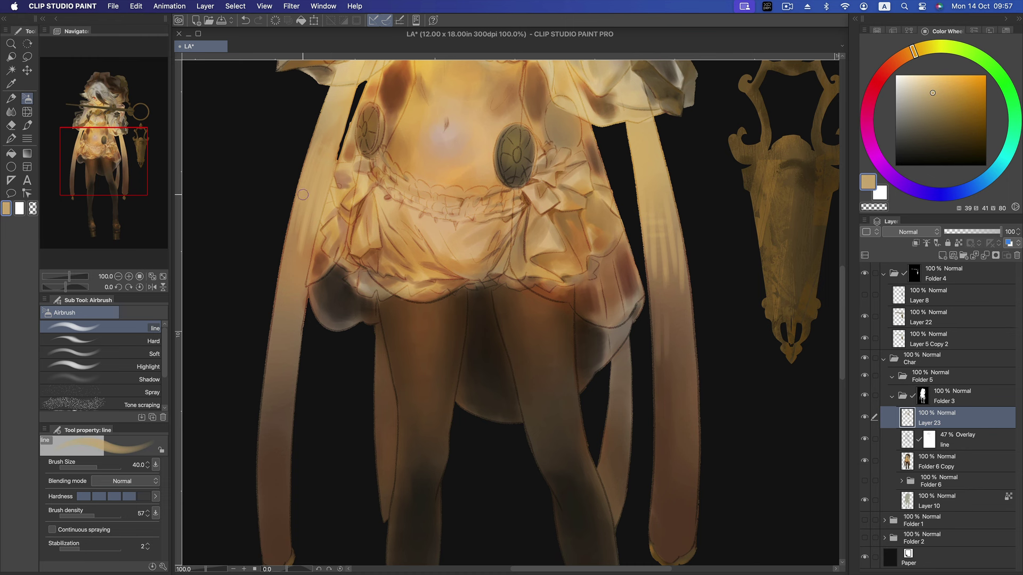
pyautogui.scroll(-3, 296, 266)
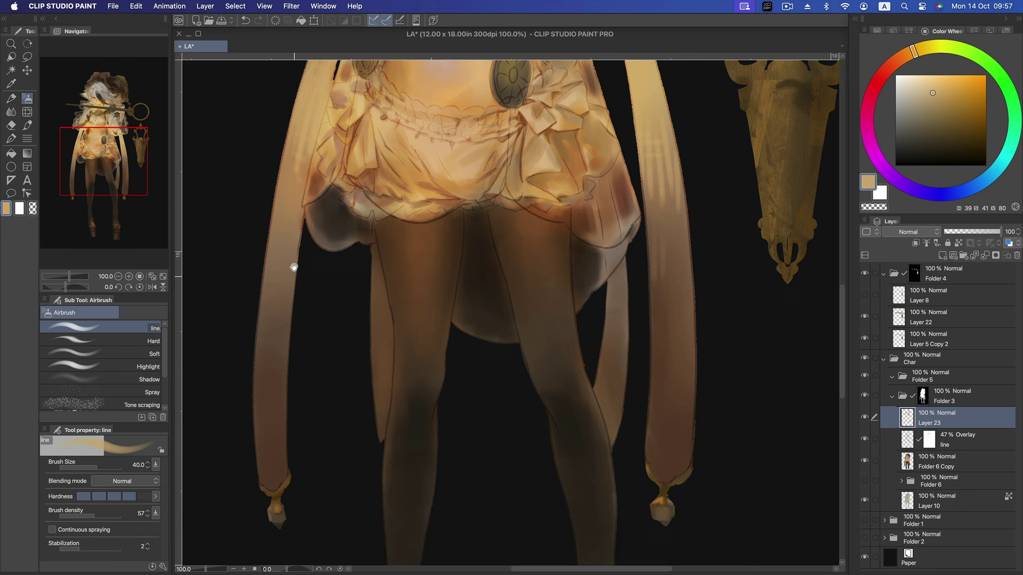
pyautogui.scroll(-1, 293, 269)
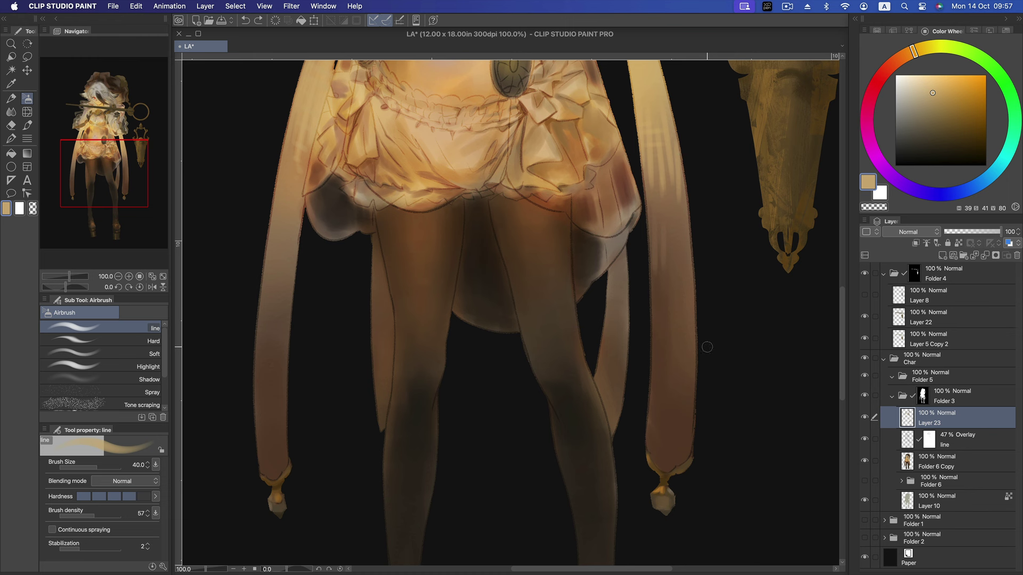
pyautogui.keyDown('alt'); pyautogui.click(650, 229); pyautogui.keyUp('alt')
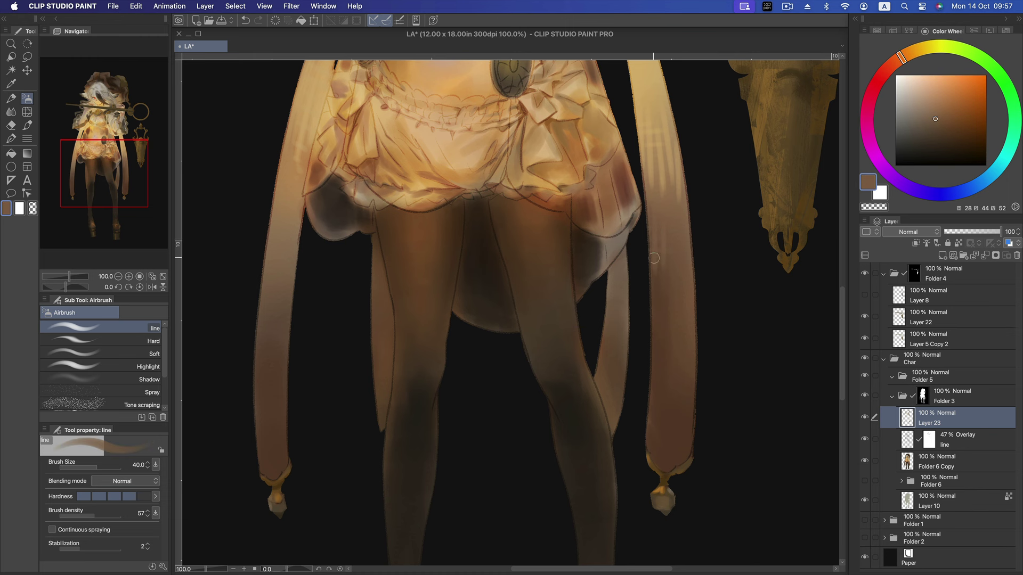
pyautogui.moveTo(619, 284); pyautogui.dragTo(612, 265)
# - Sample muted browns, lower brush density to 47, and soften the lower skirt edge
pyautogui.keyDown('alt'); pyautogui.click(596, 353); pyautogui.keyUp('alt')
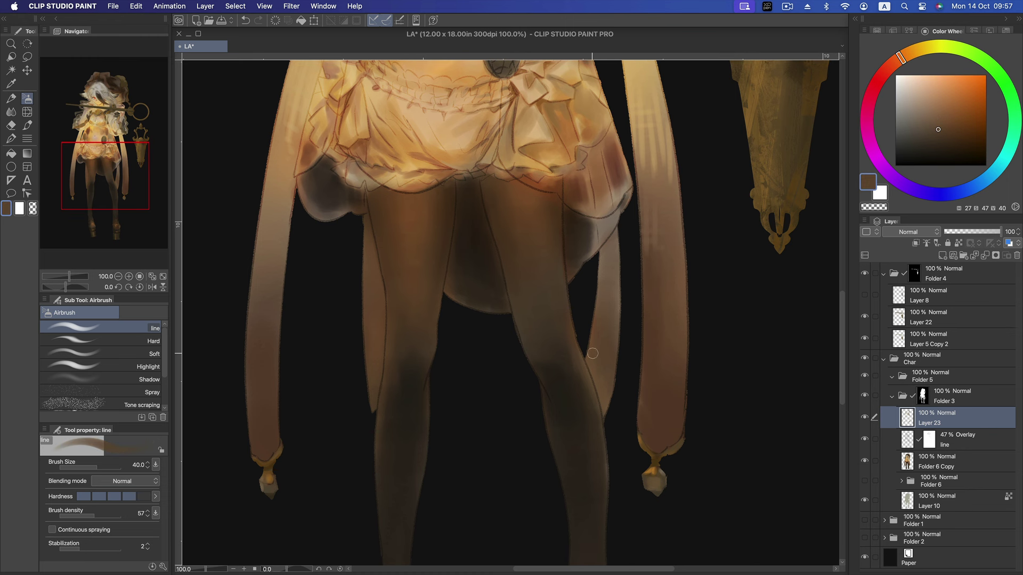
pyautogui.keyDown('alt'); pyautogui.click(612, 218); pyautogui.keyUp('alt')
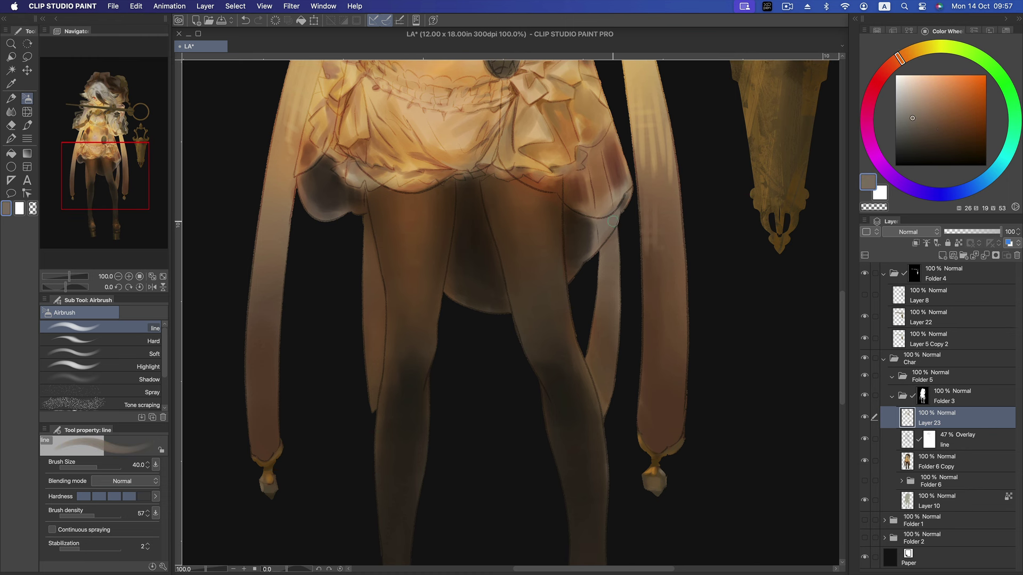
pyautogui.keyDown('alt'); pyautogui.click(386, 235); pyautogui.keyUp('alt')
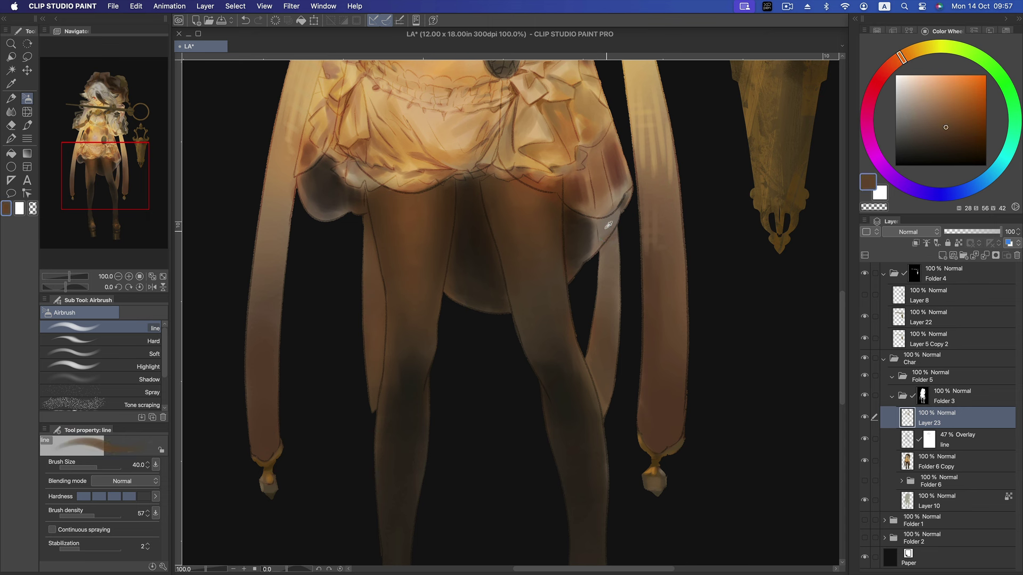
pyautogui.keyDown('alt'); pyautogui.click(367, 246); pyautogui.keyUp('alt')
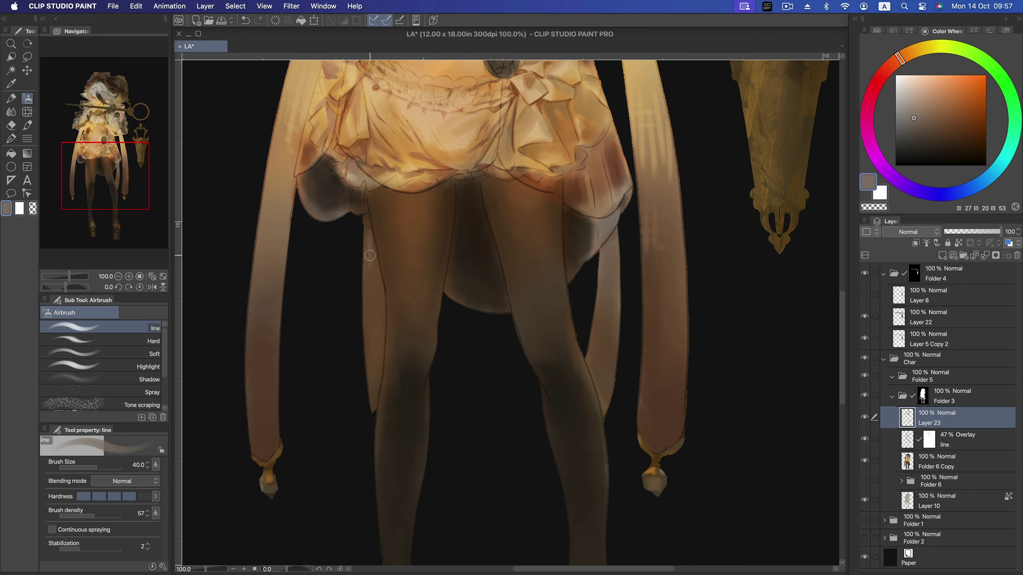
pyautogui.keyDown('alt'); pyautogui.click(372, 255); pyautogui.keyUp('alt')
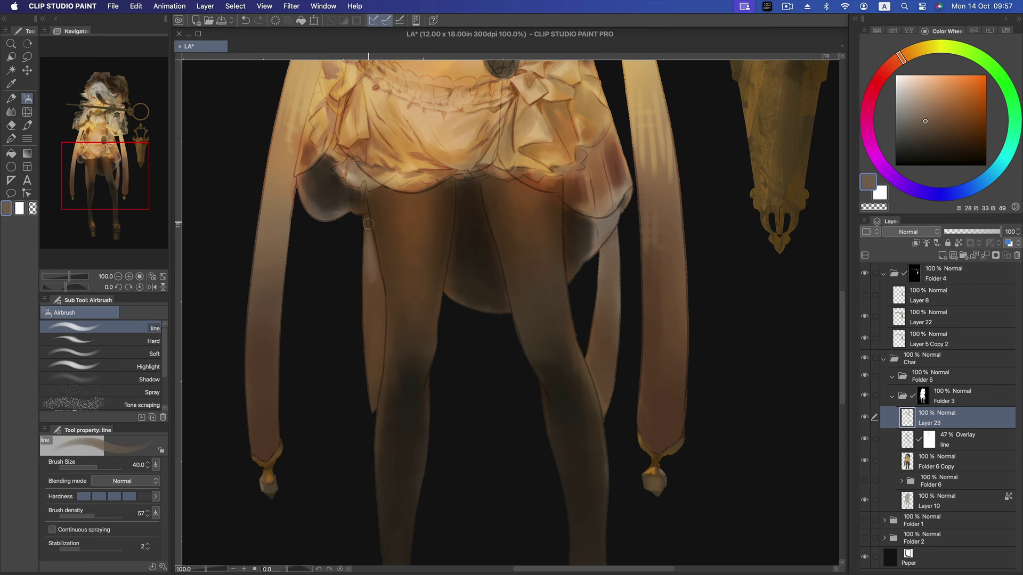
pyautogui.keyDown('alt'); pyautogui.click(374, 283); pyautogui.keyUp('alt')
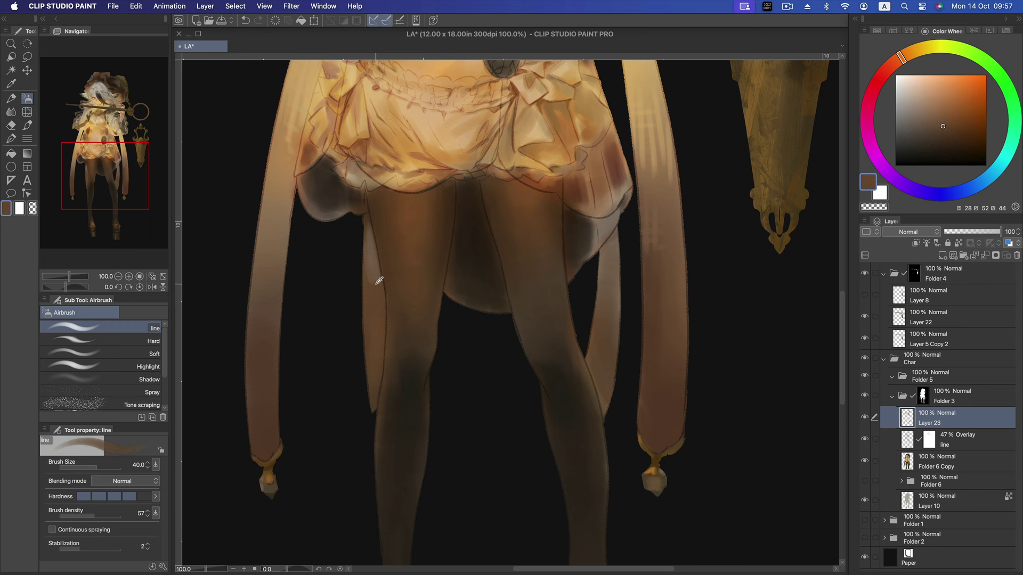
pyautogui.keyDown('alt'); pyautogui.click(373, 262); pyautogui.keyUp('alt')
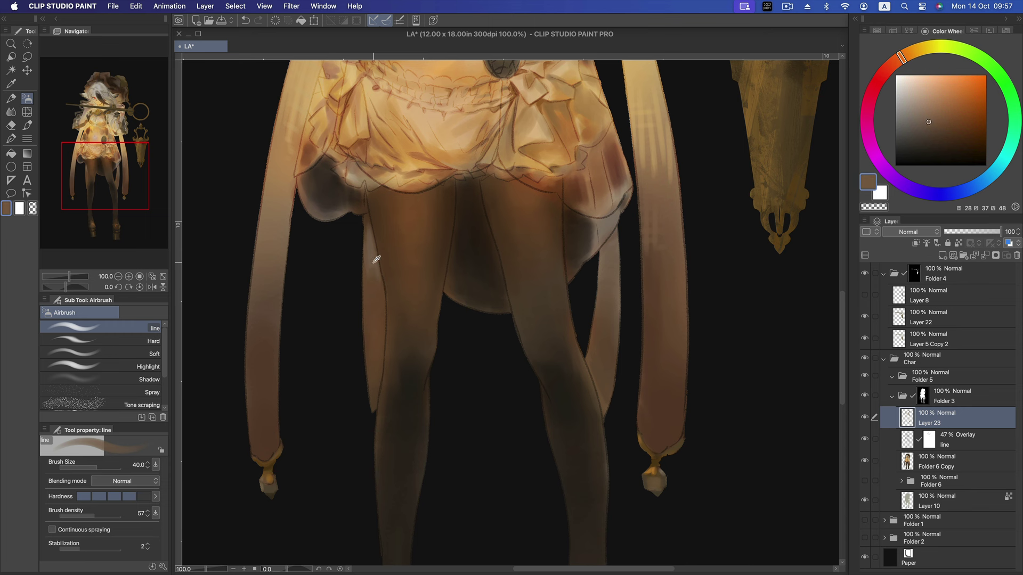
pyautogui.click(89, 515)
pyautogui.moveTo(368, 319)
pyautogui.mouseDown()
pyautogui.moveTo(379, 326)
pyautogui.moveTo(383, 303)
pyautogui.moveTo(385, 311)
pyautogui.moveTo(368, 317)
pyautogui.moveTo(368, 221)
pyautogui.moveTo(363, 281)
pyautogui.mouseUp()
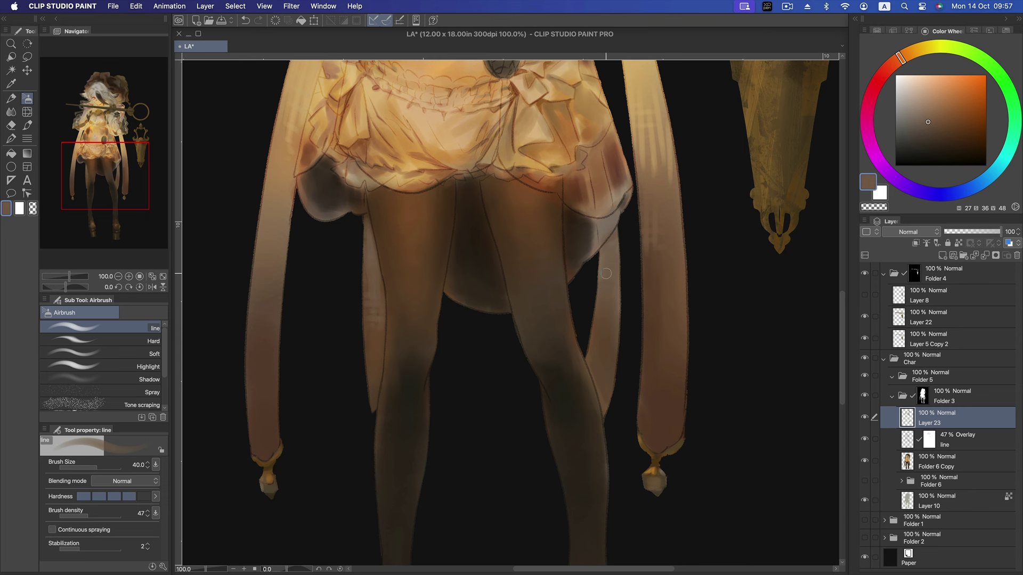
# - Sample several browns near the skirt, ending on a redder muted brown
pyautogui.keyDown('alt'); pyautogui.click(614, 250); pyautogui.keyUp('alt')
pyautogui.keyDown('alt'); pyautogui.click(592, 329); pyautogui.keyUp('alt')
pyautogui.keyDown('alt'); pyautogui.click(608, 273); pyautogui.keyUp('alt')
pyautogui.keyDown('alt'); pyautogui.click(580, 204); pyautogui.keyUp('alt')
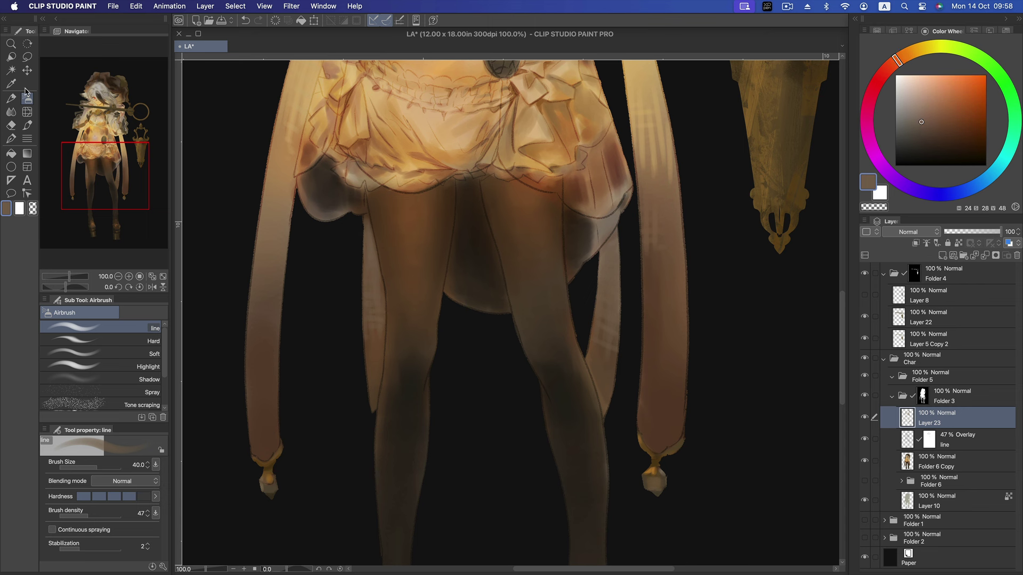
# - Smooth the skirt and leg shading with the Blend tool at size 30, then scroll up to the torso
pyautogui.press('j')
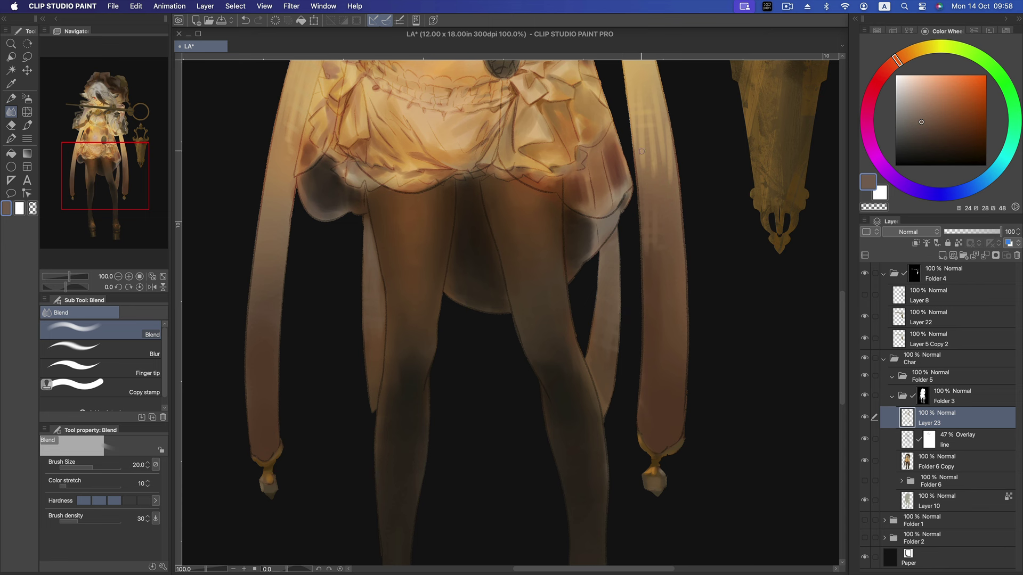
pyautogui.press(']')
pyautogui.press(']')
pyautogui.scroll(4, 649, 246)
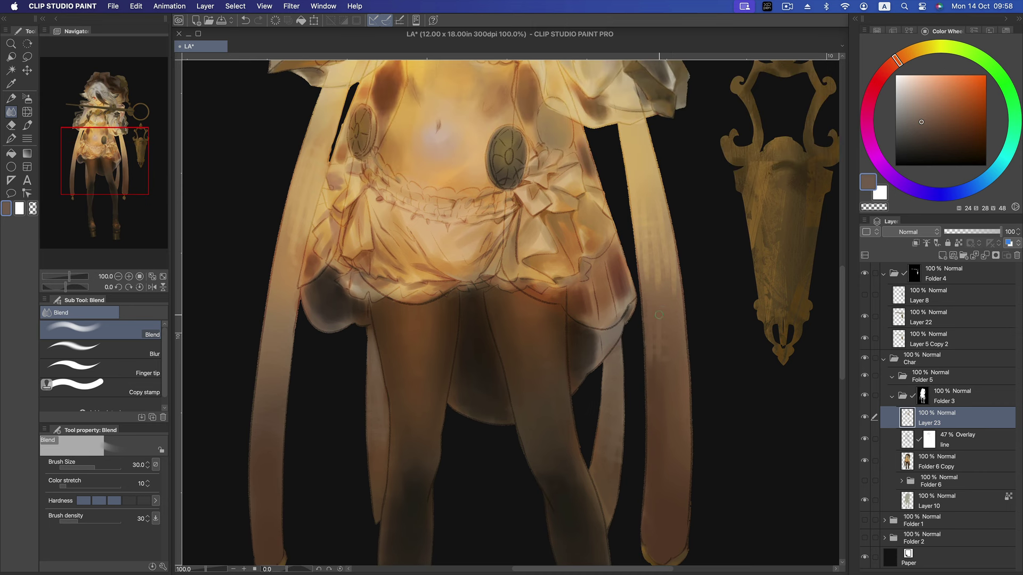
pyautogui.scroll(2, 321, 193)
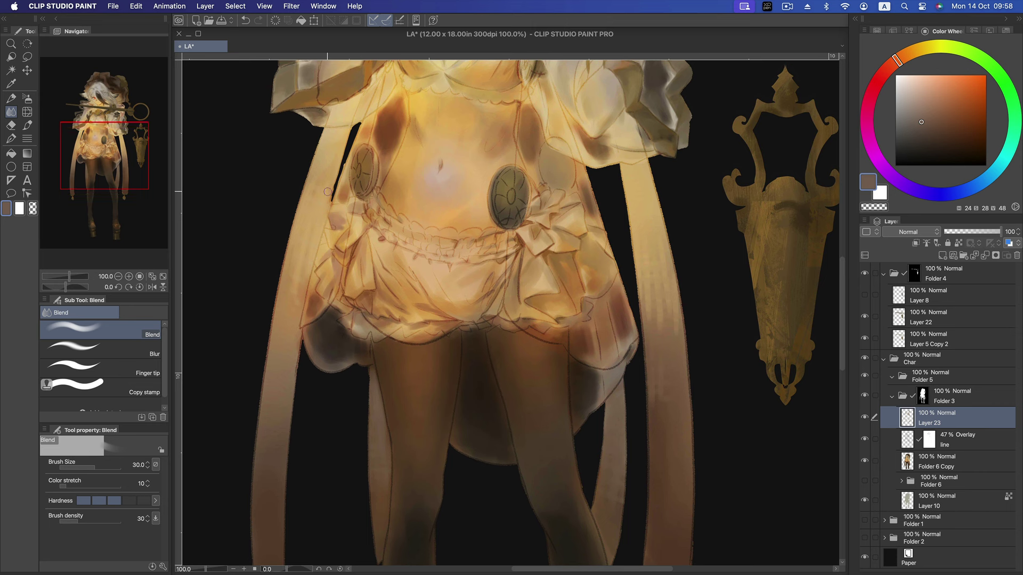
# - Scroll up to the head and set a small Airbrush line brush in dark brown
pyautogui.scroll(3, 277, 296)
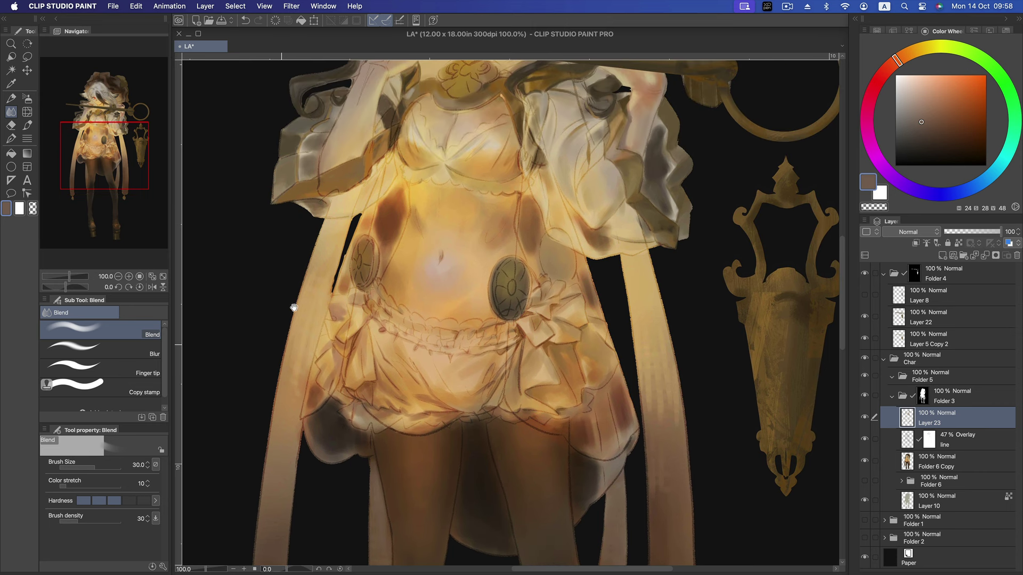
pyautogui.scroll(2, 261, 288)
pyautogui.scroll(2, 277, 314)
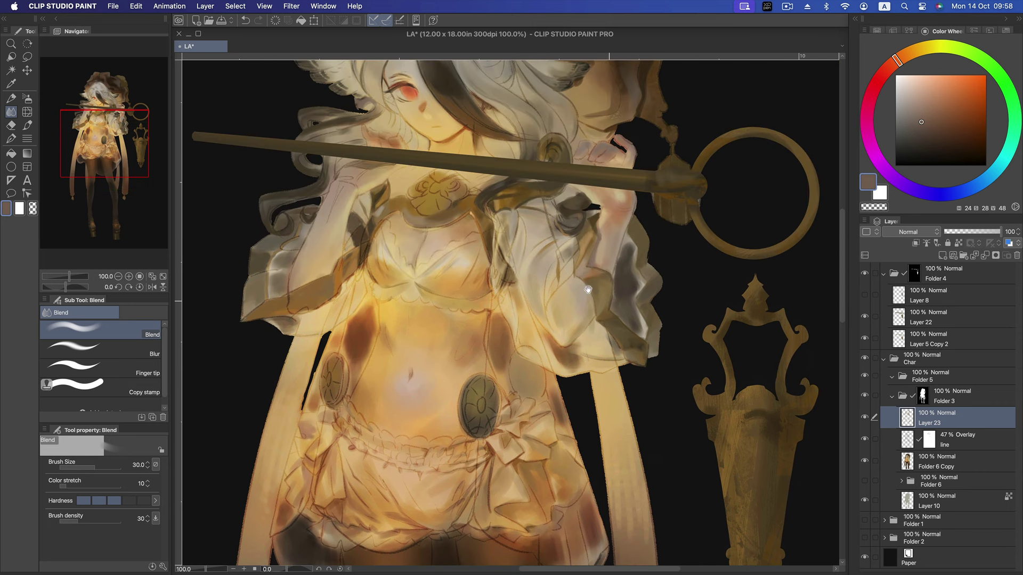
pyautogui.scroll(1, 373, 266)
pyautogui.scroll(1, 469, 213)
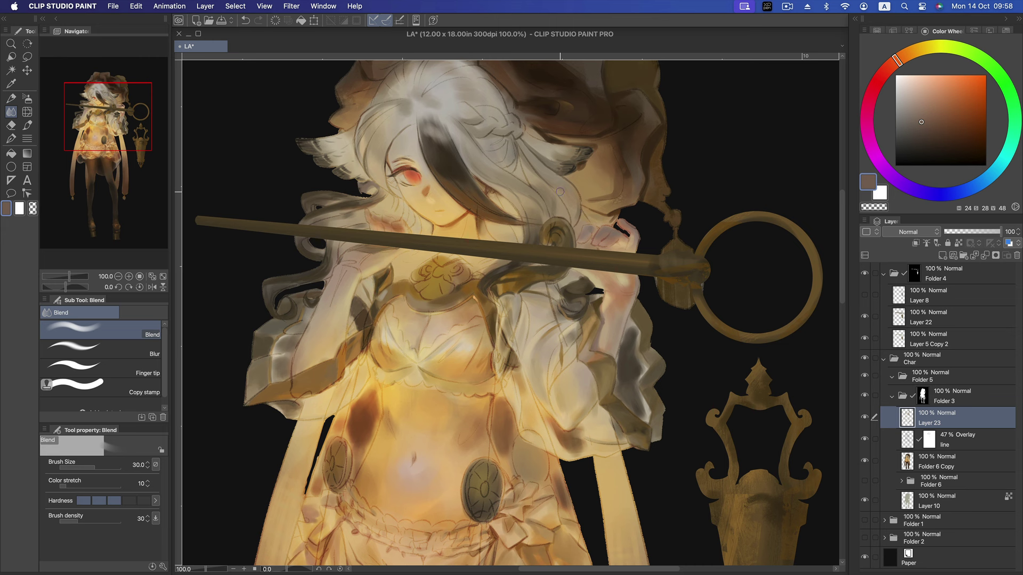
pyautogui.scroll(1, 575, 154)
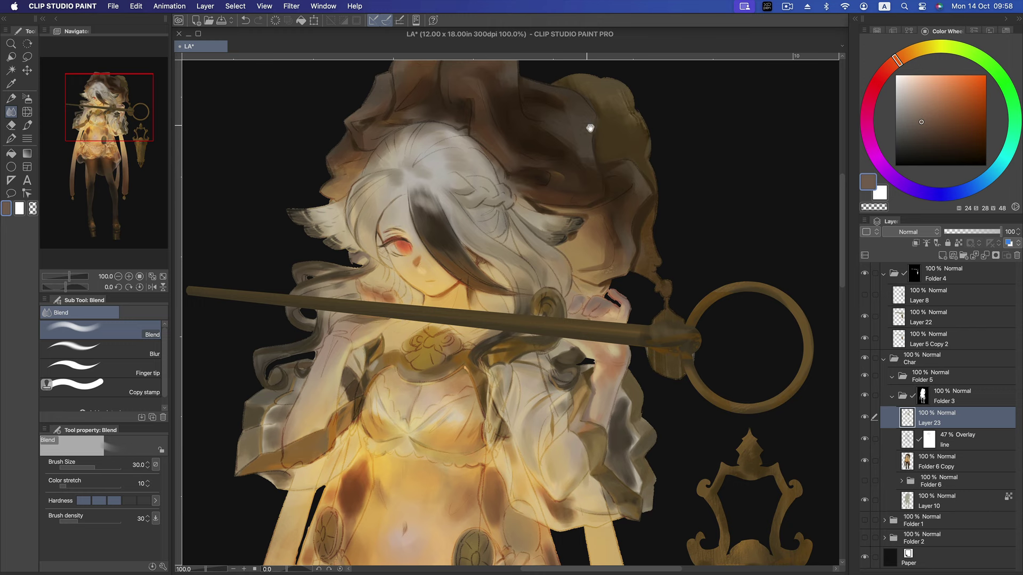
pyautogui.scroll(1, 590, 128)
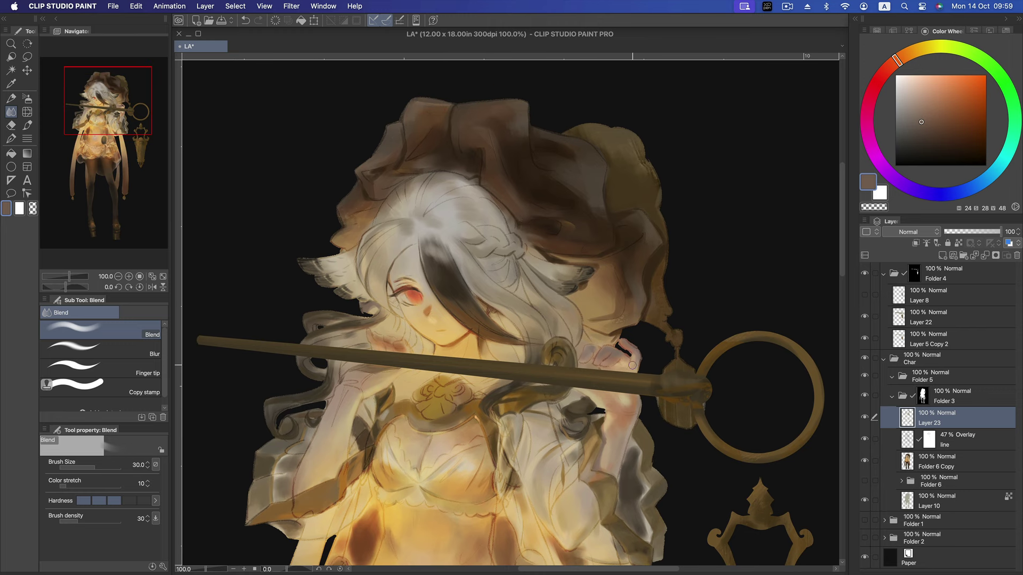
pyautogui.press('b')
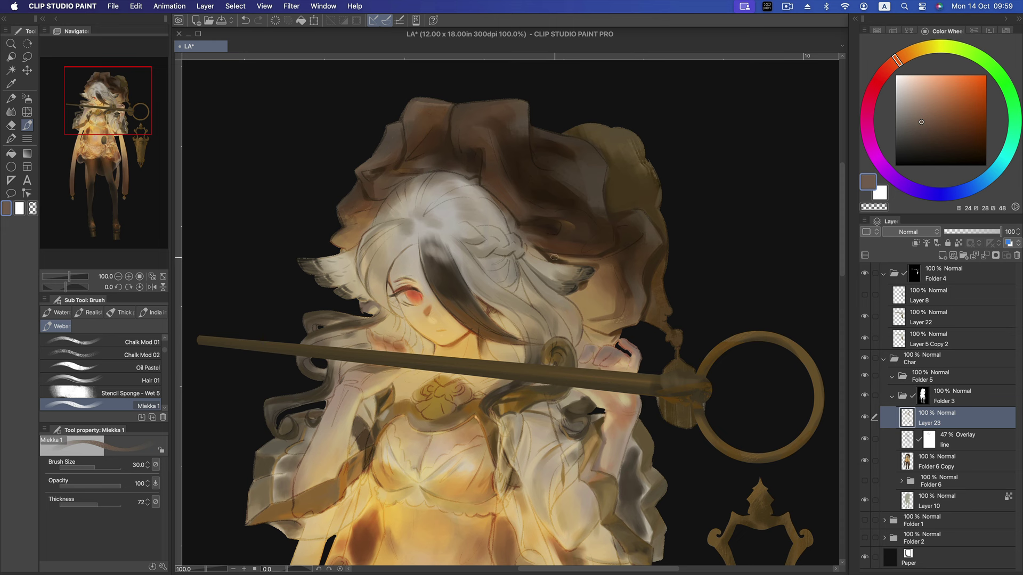
pyautogui.press('b')
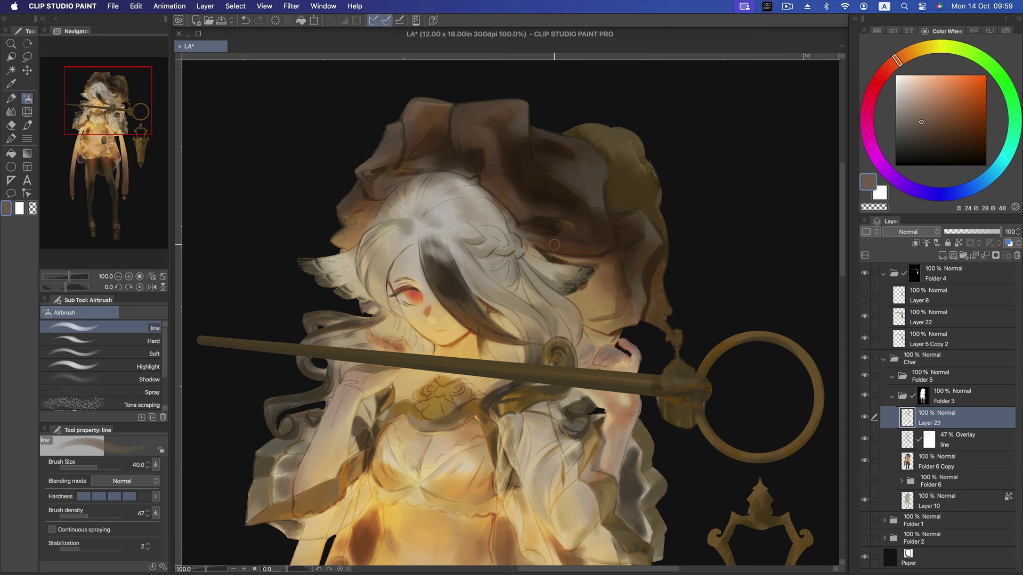
pyautogui.press('[')
pyautogui.keyDown('alt'); pyautogui.click(535, 152); pyautogui.keyUp('alt')
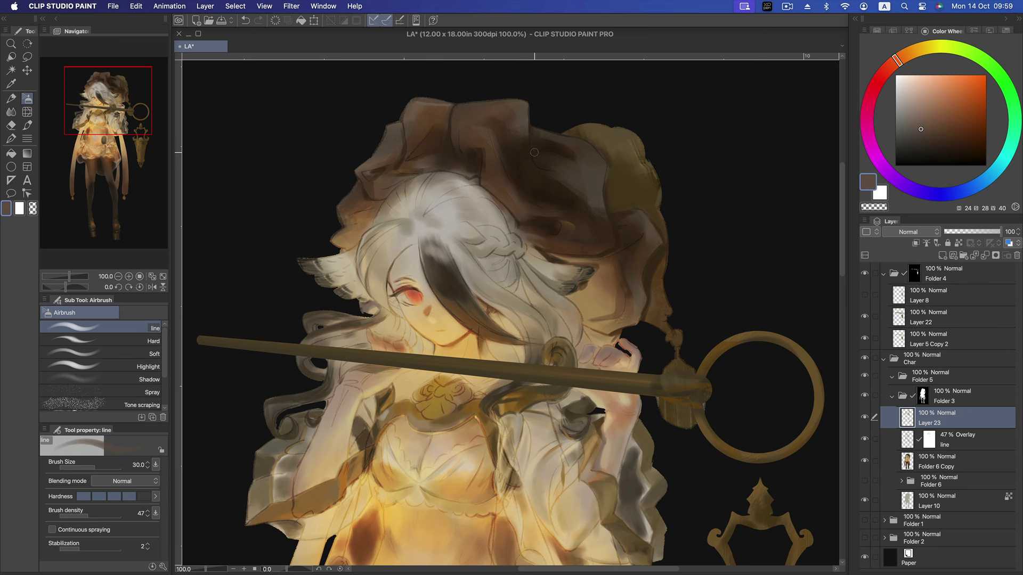
pyautogui.keyDown('alt'); pyautogui.click(557, 160); pyautogui.keyUp('alt')
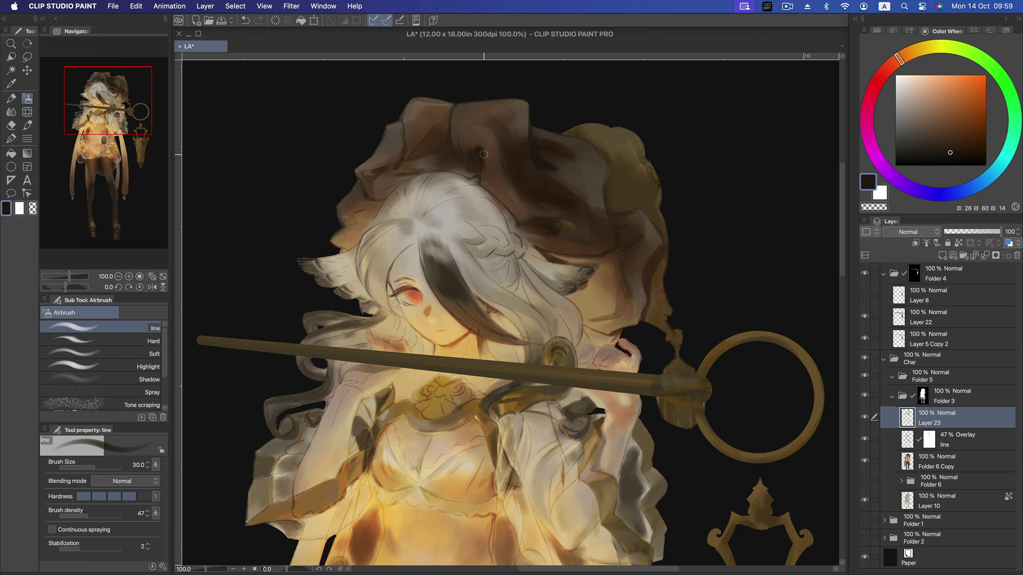
# - Fill and brighten the dark gap along the hat edge with a dull, hat-sampled brown
pyautogui.press('[')
pyautogui.keyDown('alt'); pyautogui.click(422, 143); pyautogui.keyUp('alt')
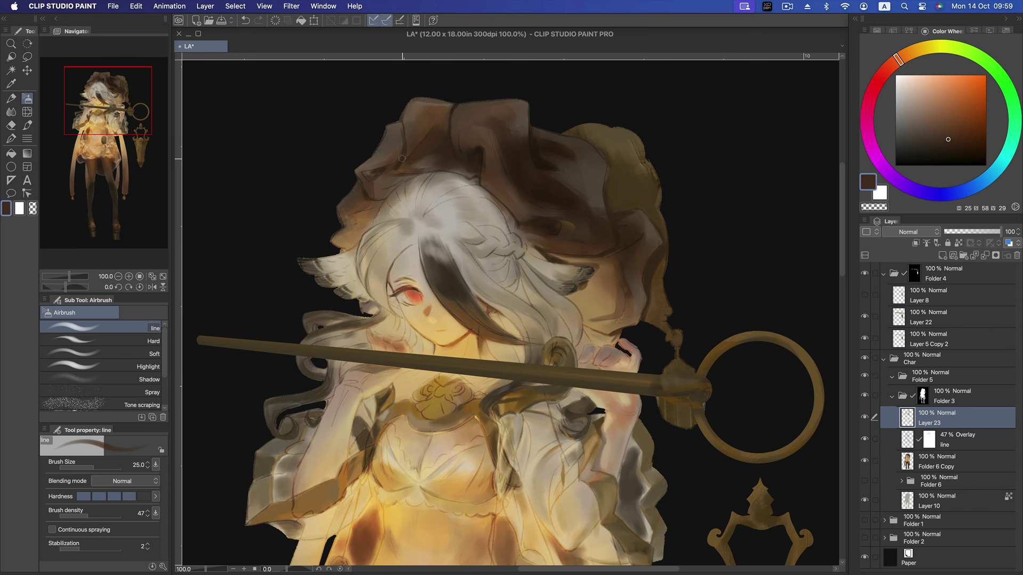
pyautogui.keyDown('alt'); pyautogui.click(382, 168); pyautogui.keyUp('alt')
pyautogui.keyDown('alt'); pyautogui.click(374, 164); pyautogui.keyUp('alt')
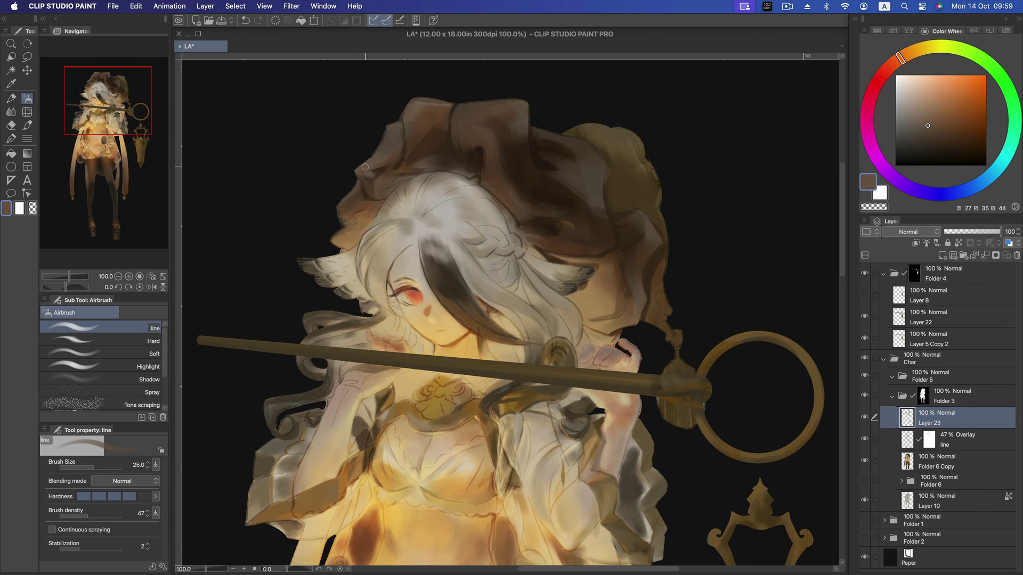
pyautogui.click(918, 129)
pyautogui.moveTo(345, 198); pyautogui.dragTo(364, 182)
pyautogui.moveTo(548, 131); pyautogui.dragTo(588, 142)
# - Darken the upper part of the hat with a larger dark-brown airbrush
pyautogui.scroll(-2, 605, 178)
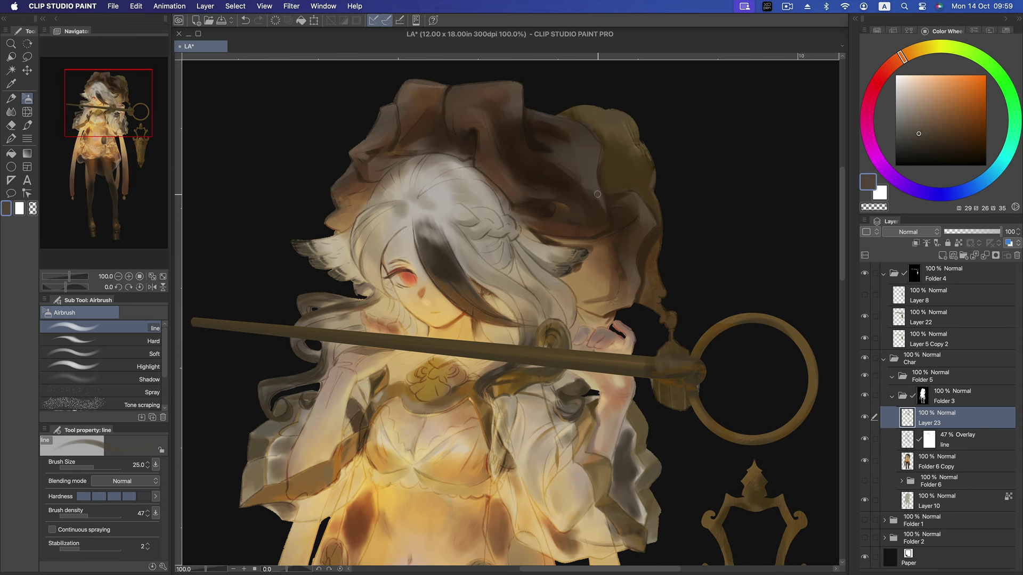
pyautogui.press(']')
pyautogui.press(']')
pyautogui.press(']')
pyautogui.keyDown('alt'); pyautogui.click(578, 186); pyautogui.keyUp('alt')
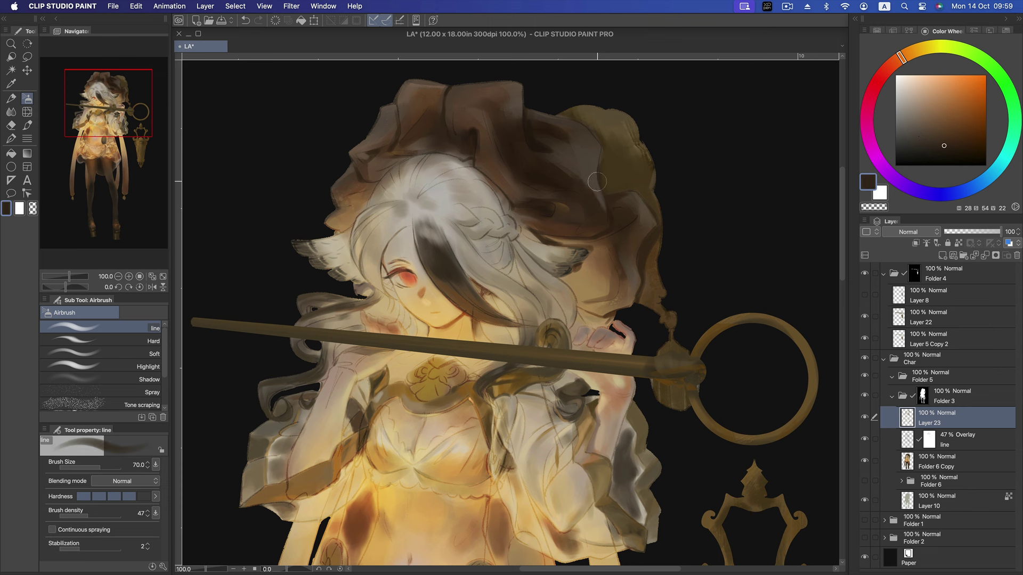
pyautogui.click(947, 146)
pyautogui.keyDown('alt'); pyautogui.click(541, 180); pyautogui.keyUp('alt')
pyautogui.moveTo(530, 178); pyautogui.dragTo(501, 121)
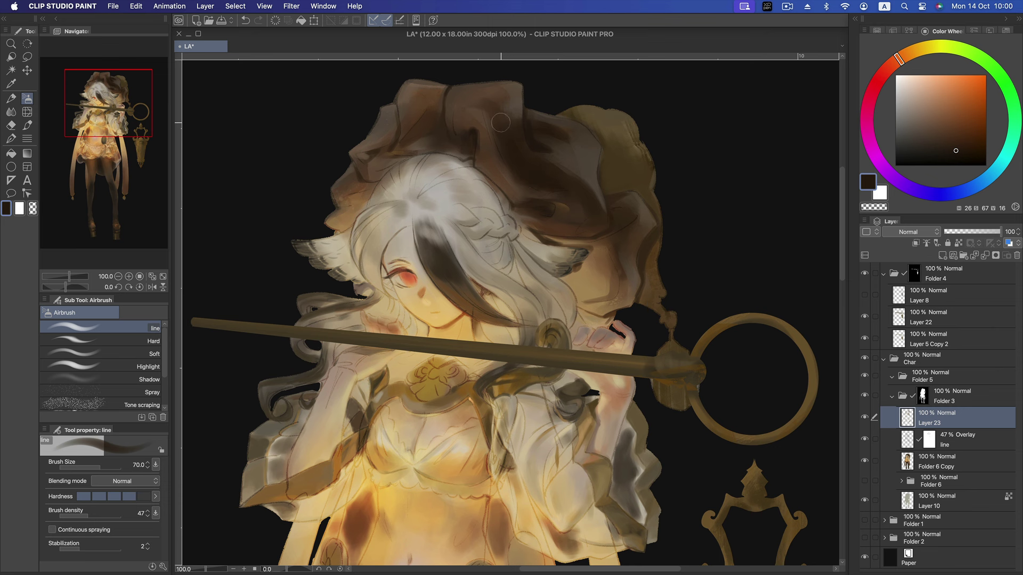
pyautogui.keyDown('alt'); pyautogui.click(495, 105); pyautogui.keyUp('alt')
pyautogui.click(112, 354)
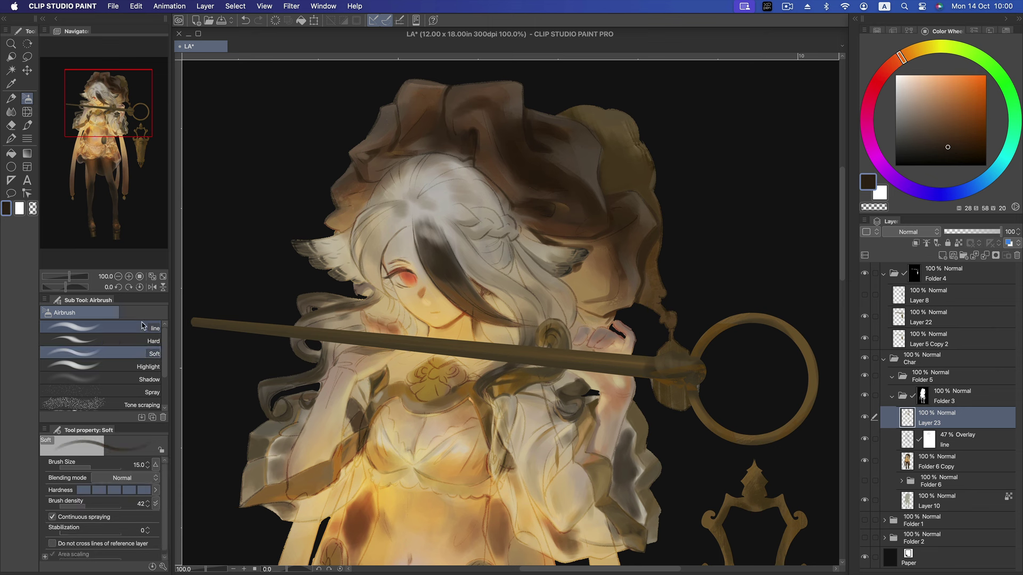
# - Enlarge the soft airbrush and eyedrop a range of browns from the hat
pyautogui.press(']')
pyautogui.press(']')
pyautogui.press(']')
pyautogui.keyDown('alt'); pyautogui.click(467, 108); pyautogui.keyUp('alt')
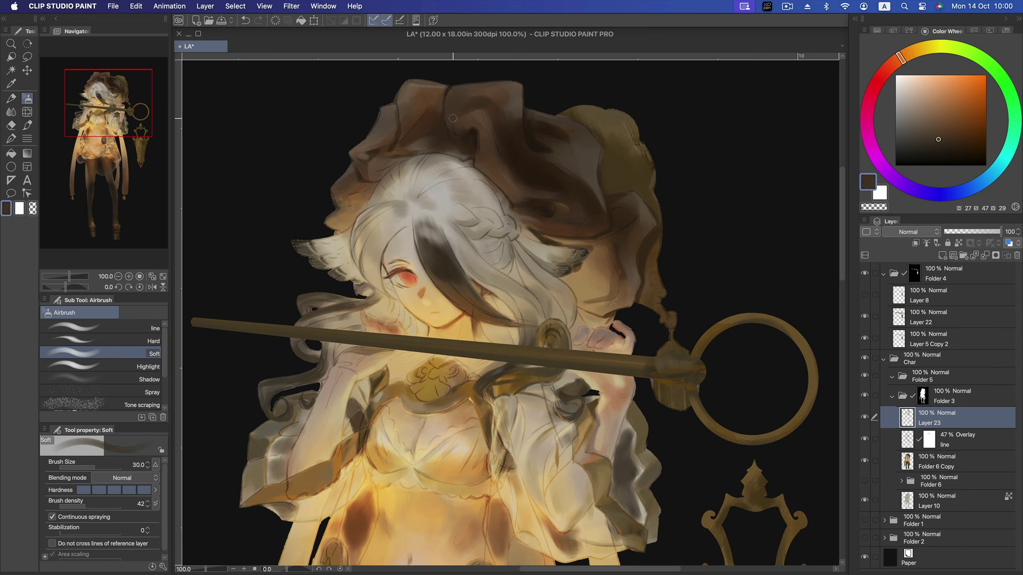
pyautogui.keyDown('alt'); pyautogui.click(408, 109); pyautogui.keyUp('alt')
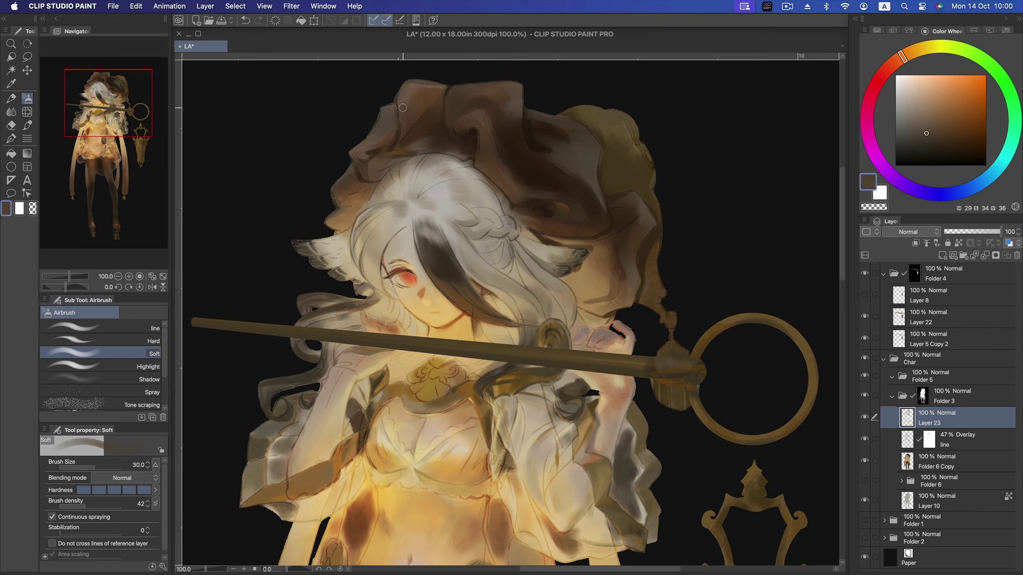
pyautogui.keyDown('alt'); pyautogui.click(391, 122); pyautogui.keyUp('alt')
pyautogui.keyDown('alt'); pyautogui.click(376, 162); pyautogui.keyUp('alt')
pyautogui.keyDown('alt'); pyautogui.click(361, 172); pyautogui.keyUp('alt')
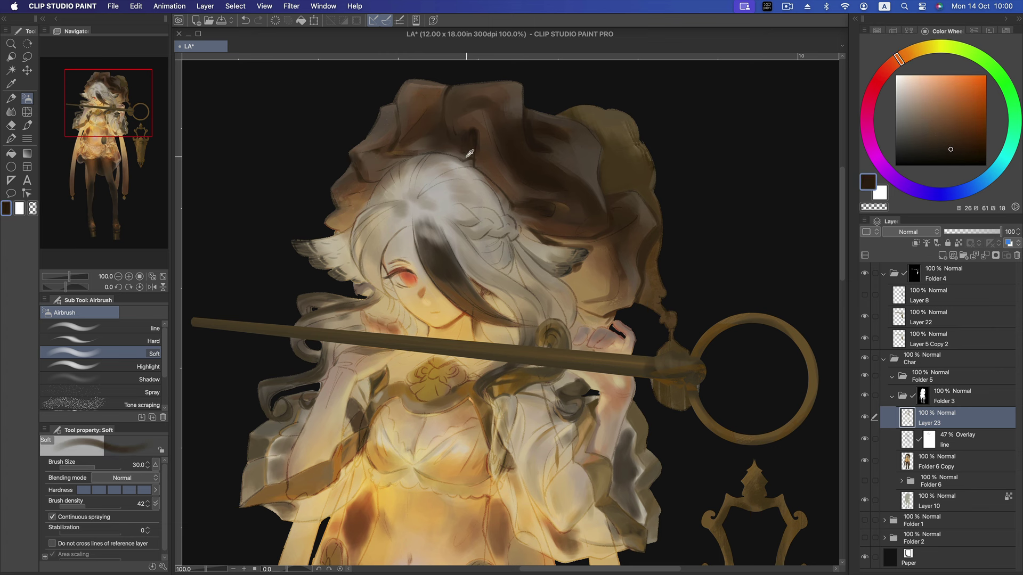
pyautogui.keyDown('alt'); pyautogui.click(483, 142); pyautogui.keyUp('alt')
pyautogui.keyDown('alt'); pyautogui.click(467, 124); pyautogui.keyUp('alt')
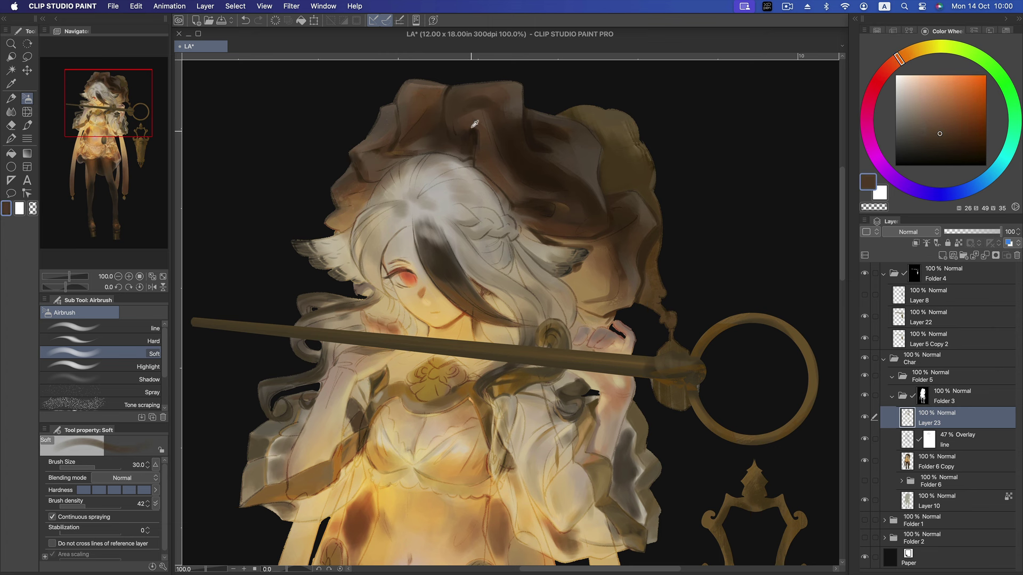
pyautogui.keyDown('alt'); pyautogui.click(454, 128); pyautogui.keyUp('alt')
pyautogui.keyDown('alt'); pyautogui.click(404, 148); pyautogui.keyUp('alt')
pyautogui.keyDown('alt'); pyautogui.click(383, 159); pyautogui.keyUp('alt')
pyautogui.keyDown('alt'); pyautogui.click(373, 153); pyautogui.keyUp('alt')
pyautogui.keyDown('alt'); pyautogui.click(585, 159); pyautogui.keyUp('alt')
pyautogui.keyDown('alt'); pyautogui.click(568, 133); pyautogui.keyUp('alt')
# - Spray broad, darker brown shading across the hat's right side
pyautogui.press(']')
pyautogui.press(']')
pyautogui.press(']')
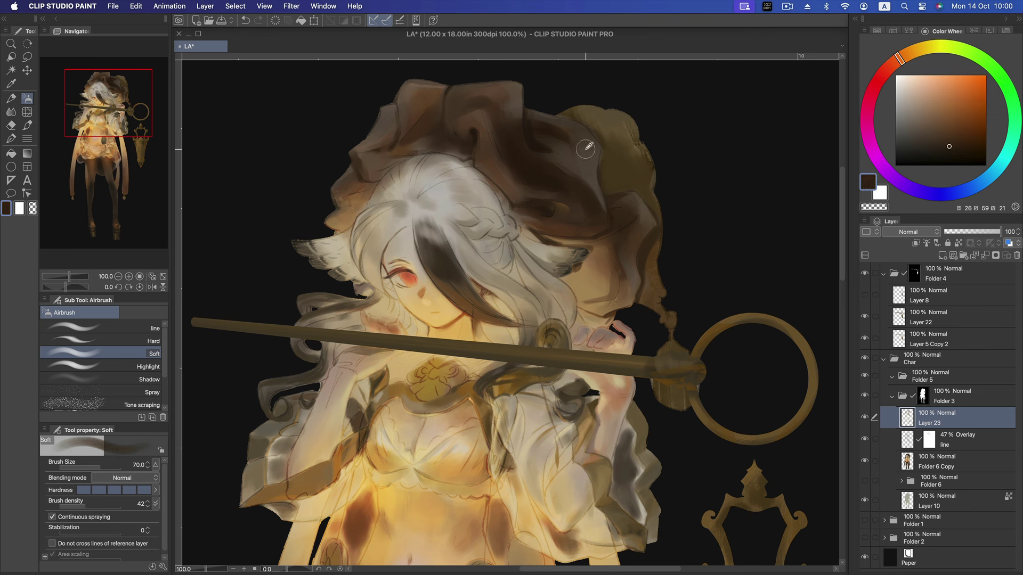
pyautogui.keyDown('alt'); pyautogui.click(580, 152); pyautogui.keyUp('alt')
pyautogui.keyDown('alt'); pyautogui.click(637, 197); pyautogui.keyUp('alt')
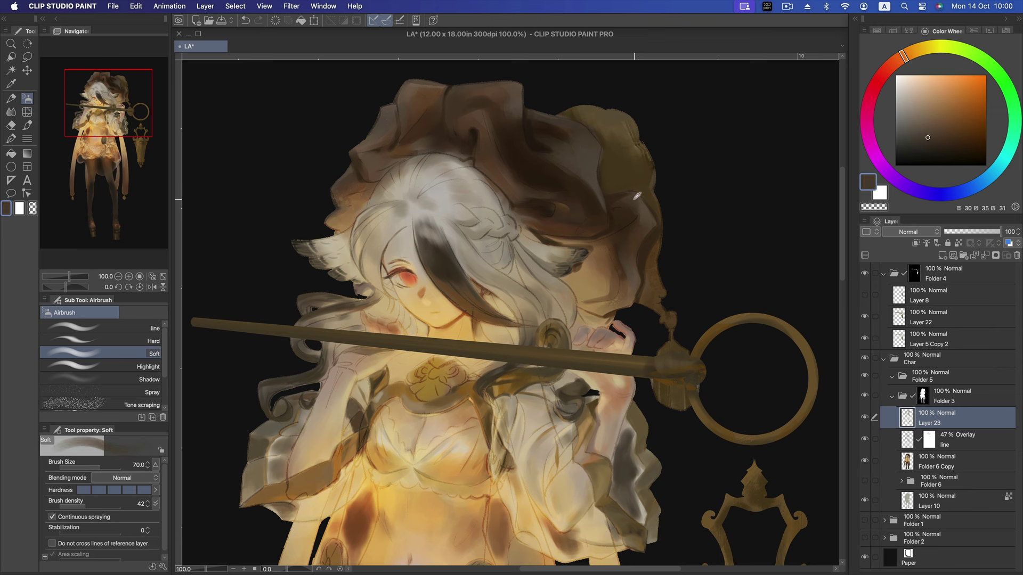
pyautogui.moveTo(621, 201); pyautogui.dragTo(645, 203)
# - Sample darker and golden hat browns with a smaller, firmer airbrush preset
pyautogui.press('[')
pyautogui.press('[')
pyautogui.press('[')
pyautogui.keyDown('alt'); pyautogui.click(634, 200); pyautogui.keyUp('alt')
pyautogui.keyDown('alt'); pyautogui.click(608, 230); pyautogui.keyUp('alt')
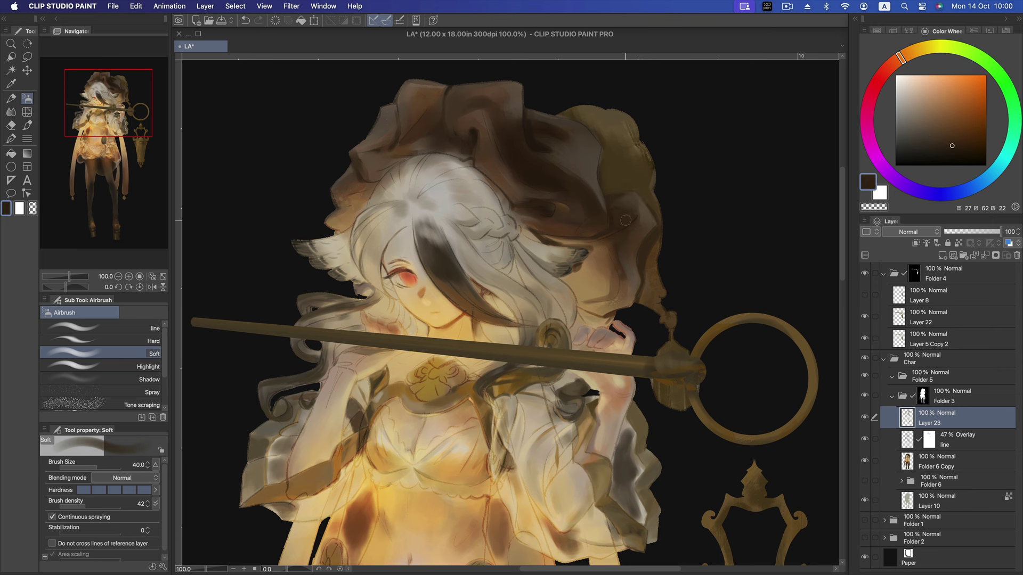
pyautogui.keyDown('alt'); pyautogui.click(612, 274); pyautogui.keyUp('alt')
pyautogui.keyDown('alt'); pyautogui.click(591, 298); pyautogui.keyUp('alt')
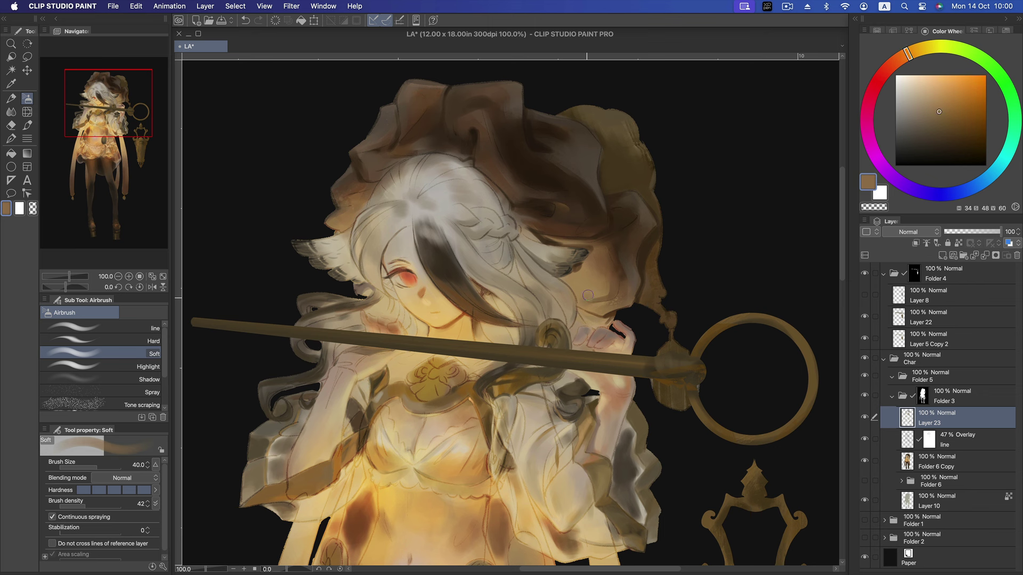
pyautogui.keyDown('alt'); pyautogui.click(580, 267); pyautogui.keyUp('alt')
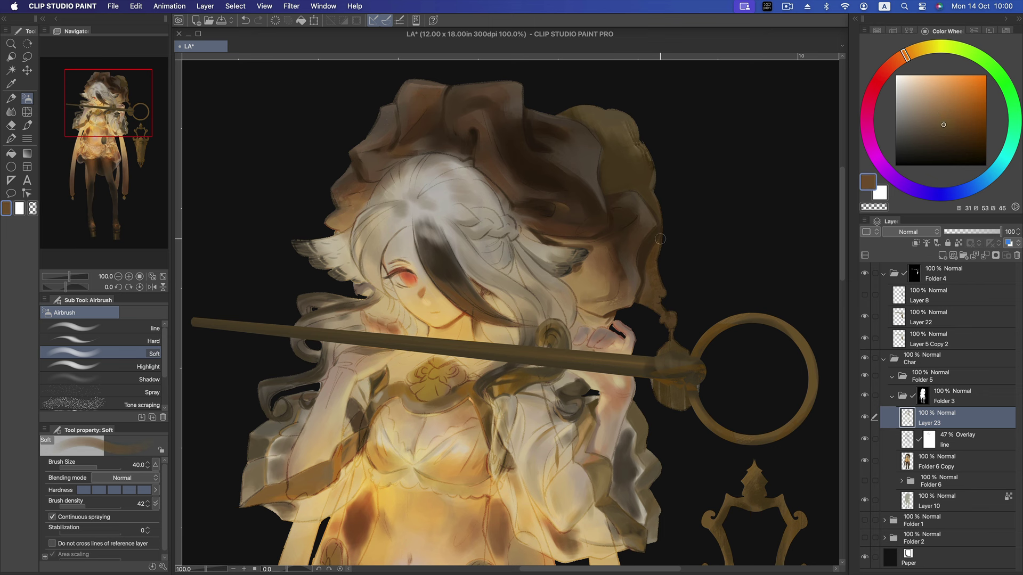
pyautogui.press('b')
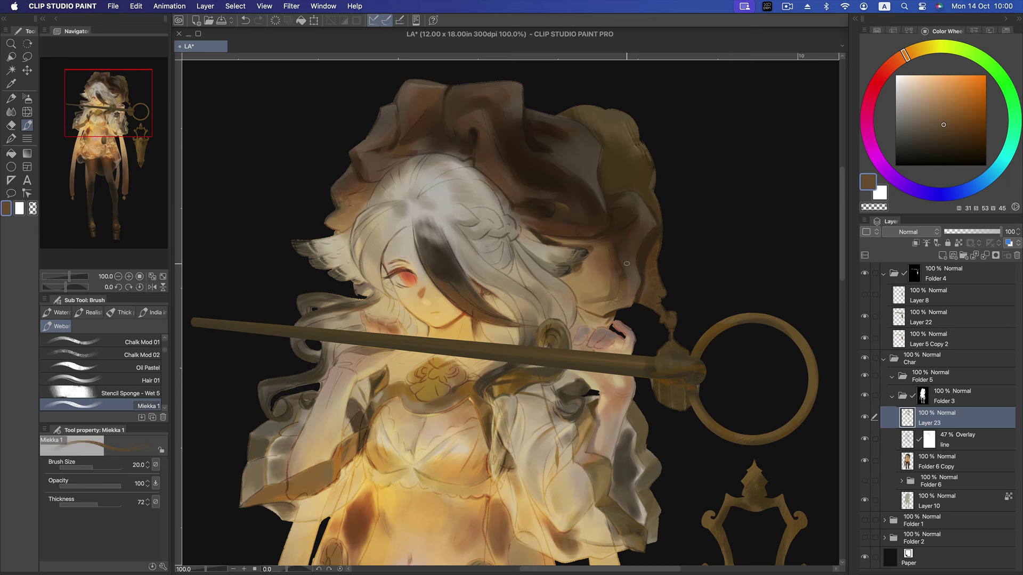
pyautogui.press('b')
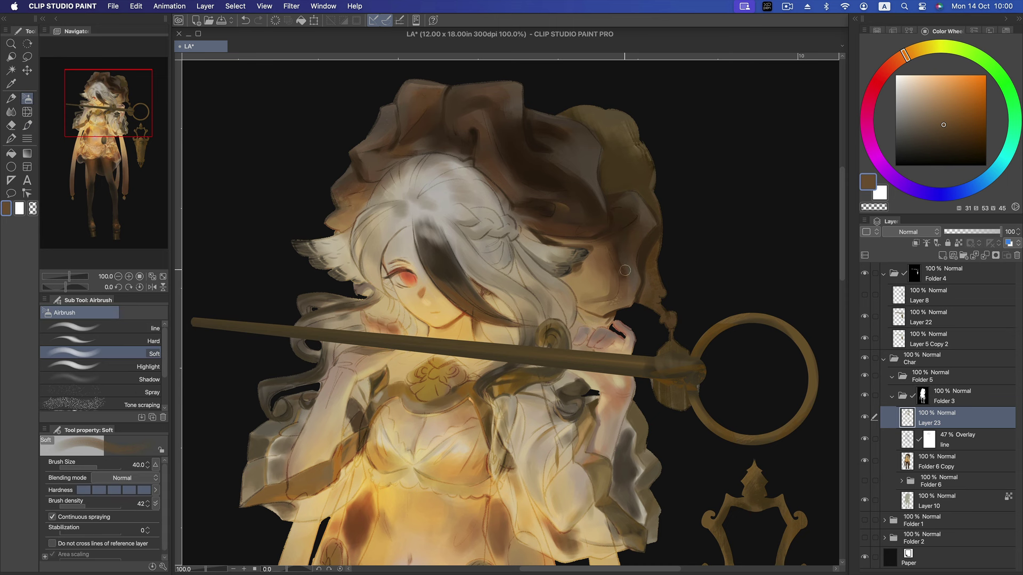
pyautogui.click(130, 329)
pyautogui.keyDown('alt'); pyautogui.click(582, 263); pyautogui.keyUp('alt')
pyautogui.press('[')
pyautogui.press('[')
pyautogui.press('[')
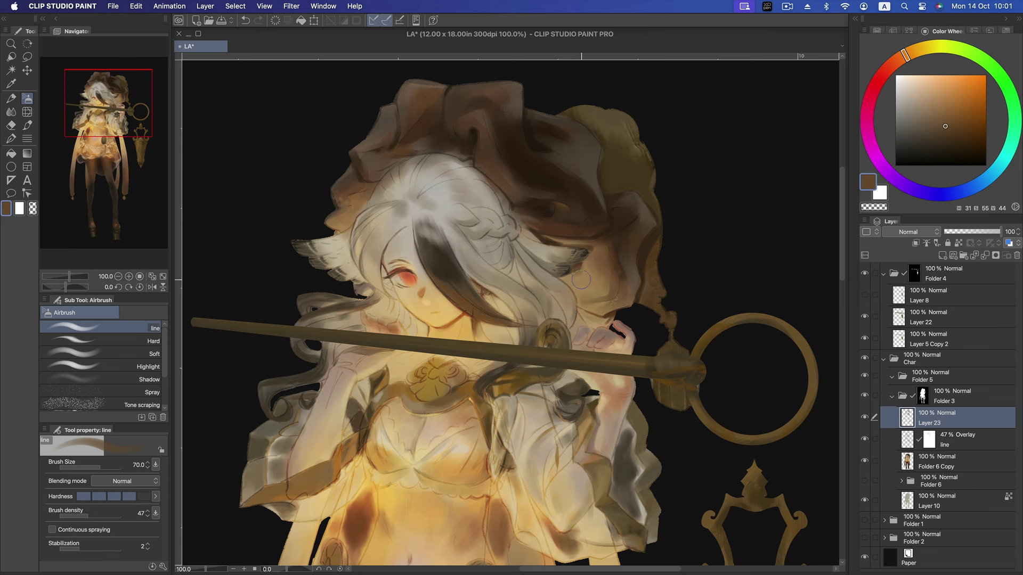
# - Shrink the brush and mix a darker tan sampled from the painting
pyautogui.press('[')
pyautogui.press('[')
pyautogui.press('[')
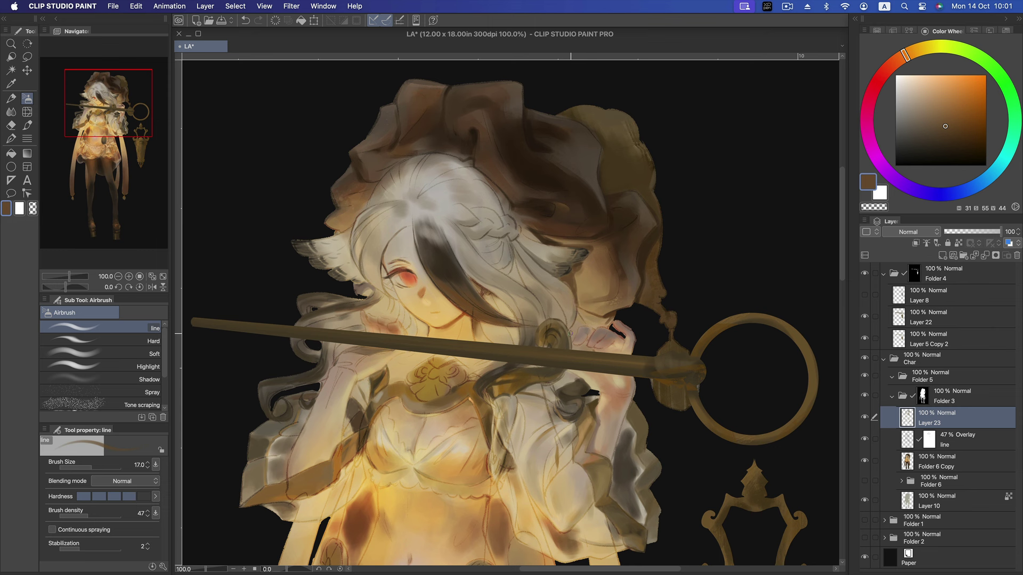
pyautogui.press('[')
pyautogui.keyDown('alt'); pyautogui.click(610, 288); pyautogui.keyUp('alt')
pyautogui.keyDown('alt'); pyautogui.click(568, 281); pyautogui.keyUp('alt')
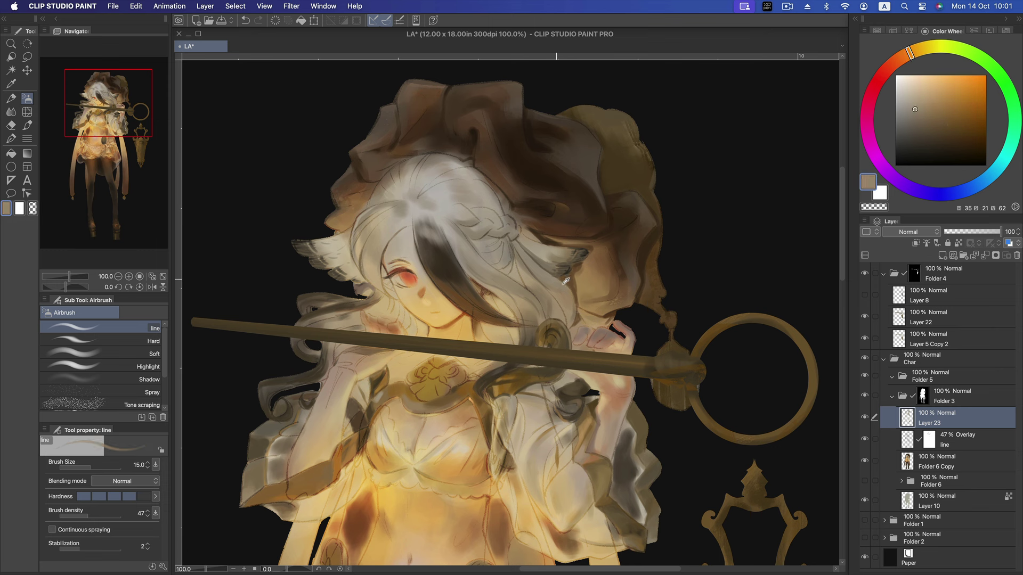
pyautogui.keyDown('alt'); pyautogui.click(562, 283); pyautogui.keyUp('alt')
pyautogui.keyDown('alt'); pyautogui.click(518, 257); pyautogui.keyUp('alt')
pyautogui.keyDown('alt'); pyautogui.click(590, 253); pyautogui.keyUp('alt')
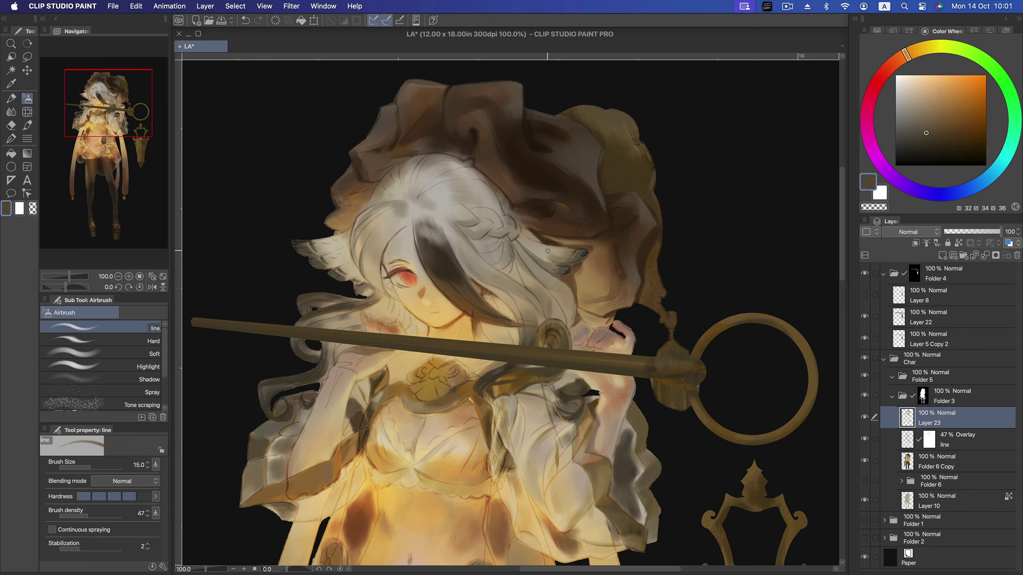
# - Test a faint tan stroke on the hair, undoing and redoing it
pyautogui.moveTo(513, 244); pyautogui.dragTo(539, 280)
pyautogui.press('super+z')
pyautogui.click(922, 124)
pyautogui.press('cmd+z')
pyautogui.press('super+shift+z')
# - Zoom in on the face and mix a saturated orange-red in the Color Wheel
pyautogui.scroll(-3, 632, 255)
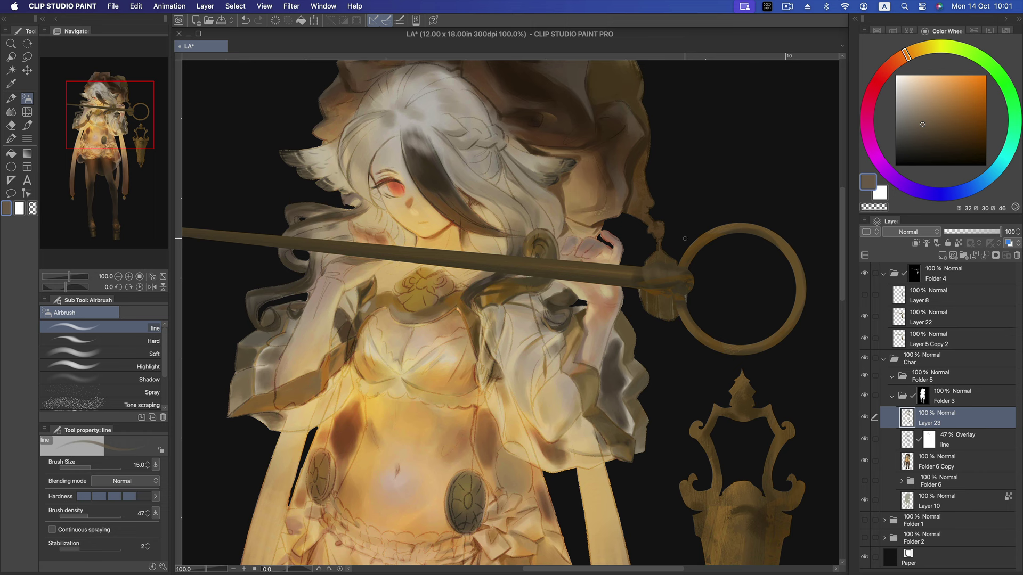
pyautogui.scroll(1, 685, 238)
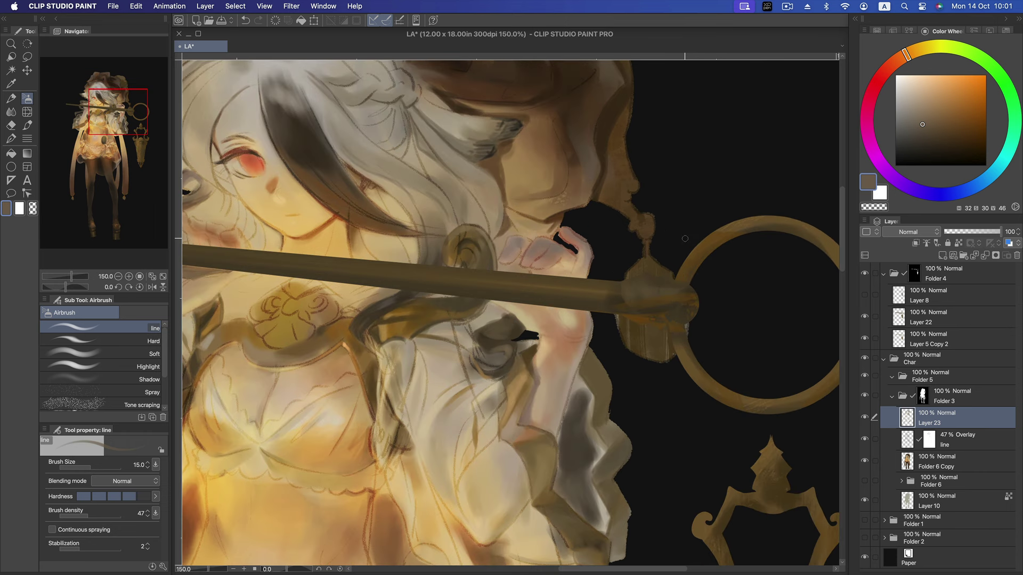
pyautogui.hscroll(-5, 532, 233)
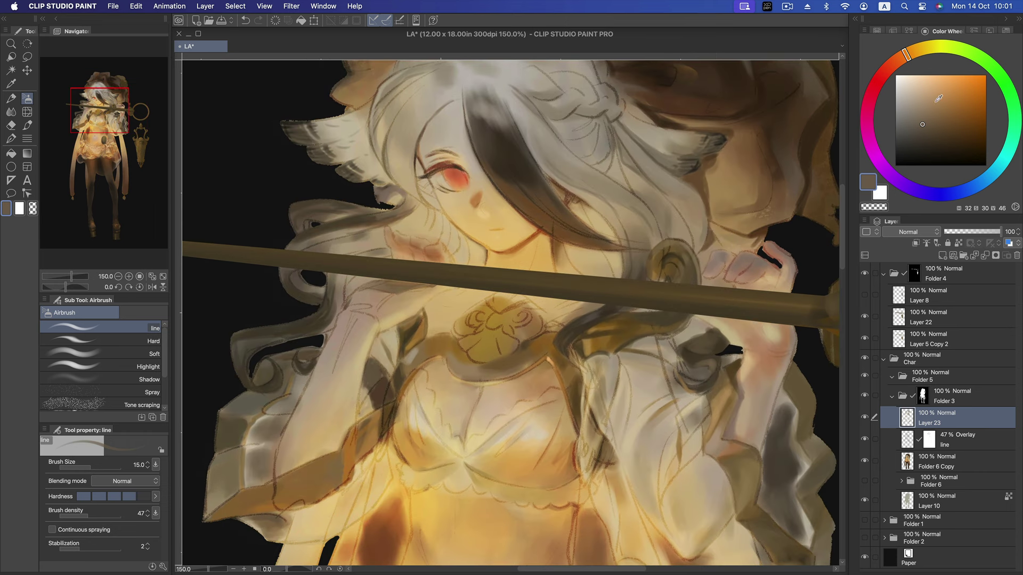
pyautogui.keyDown('alt'); pyautogui.click(483, 196); pyautogui.keyUp('alt')
pyautogui.click(901, 58)
pyautogui.click(964, 97)
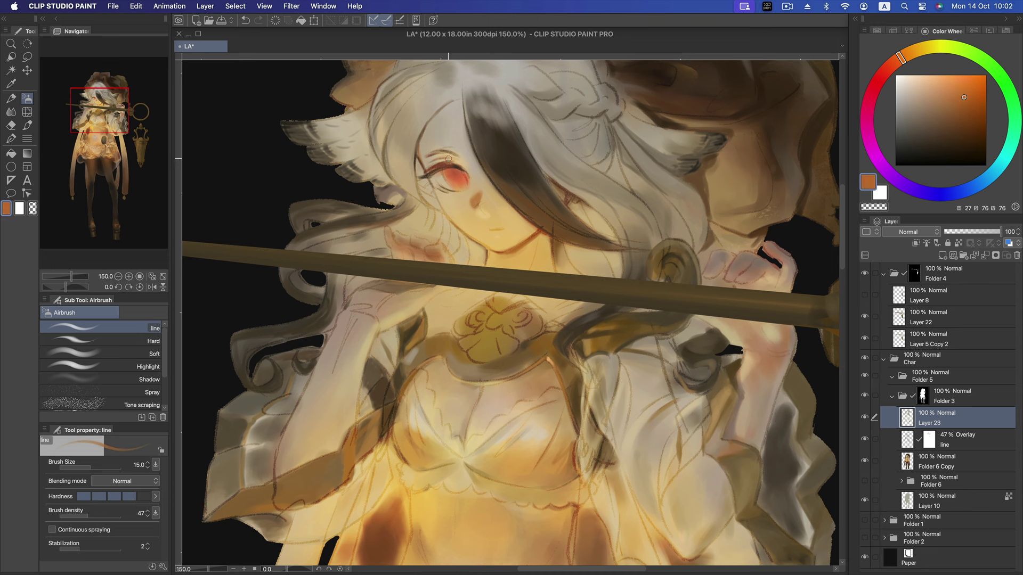
pyautogui.click(964, 106)
pyautogui.click(883, 73)
# - With a smaller brush, brighten the red eye using a warm light pink
pyautogui.press('[')
pyautogui.press('[')
pyautogui.press('[')
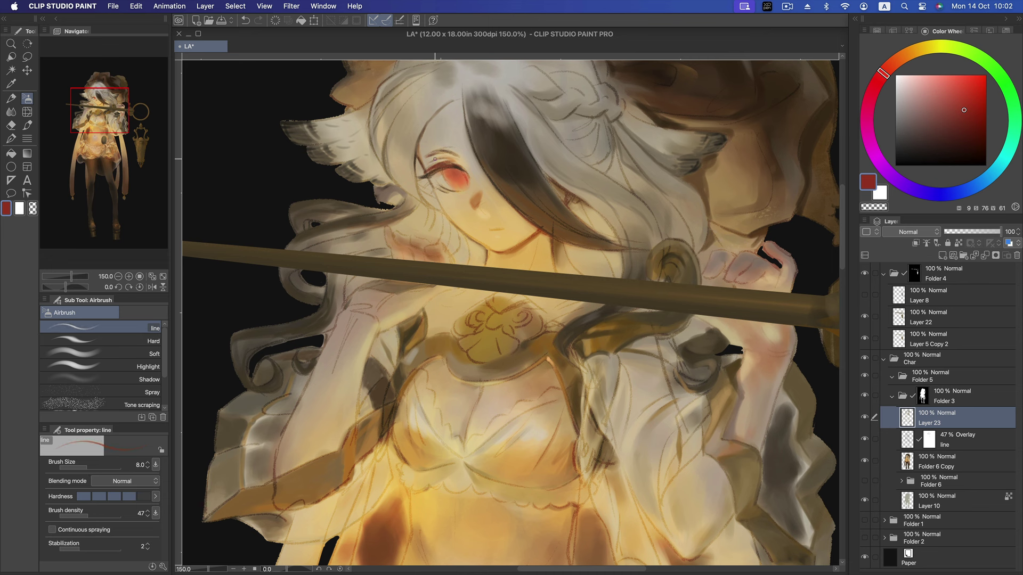
pyautogui.click(964, 121)
pyautogui.moveTo(929, 96); pyautogui.dragTo(916, 83)
pyautogui.click(890, 65)
pyautogui.click(927, 82)
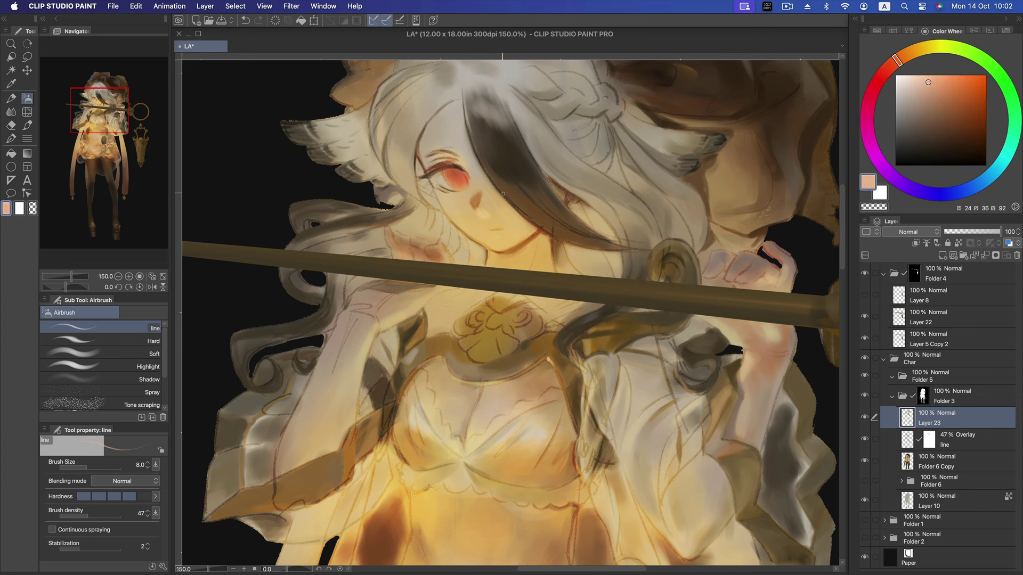
pyautogui.moveTo(432, 177); pyautogui.dragTo(454, 168)
# - Draw two thin dark-brown hair strands beside the face
pyautogui.click(918, 96)
pyautogui.click(938, 120)
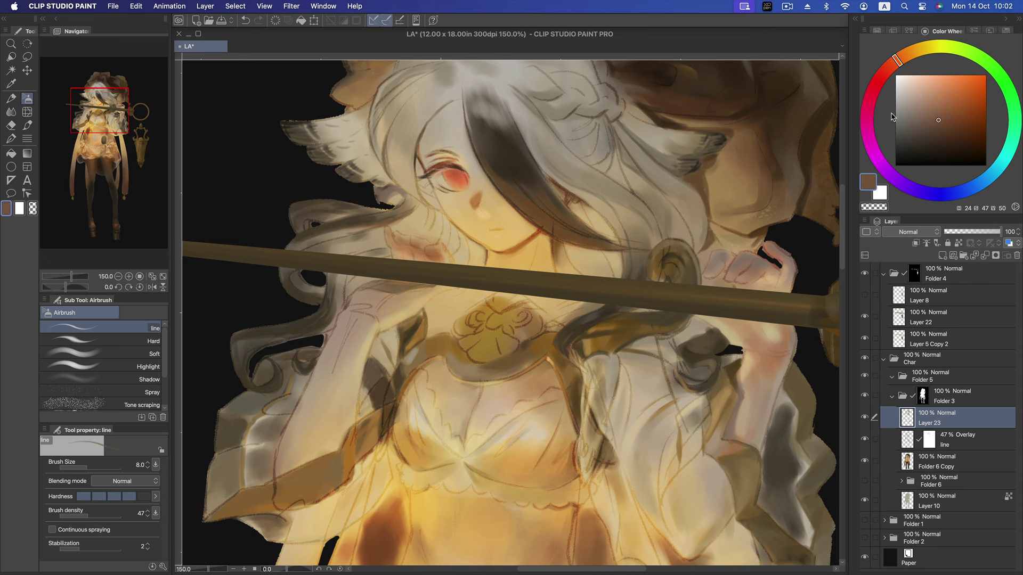
pyautogui.moveTo(956, 118); pyautogui.dragTo(944, 134)
pyautogui.press(']')
pyautogui.press('[')
pyautogui.press(']')
pyautogui.moveTo(422, 155); pyautogui.dragTo(415, 130)
pyautogui.moveTo(385, 161); pyautogui.dragTo(391, 122)
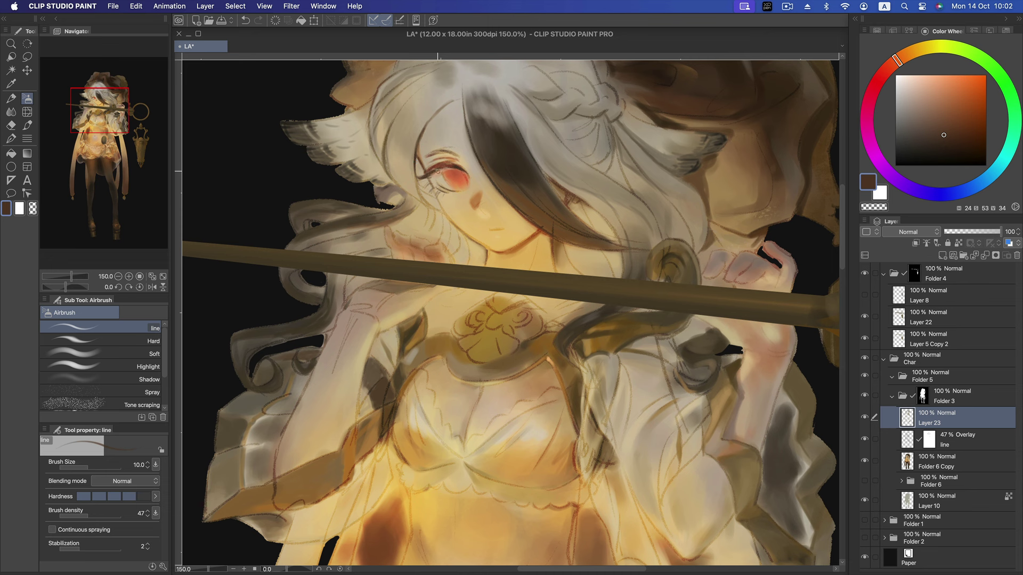
pyautogui.keyDown('alt'); pyautogui.click(403, 165); pyautogui.keyUp('alt')
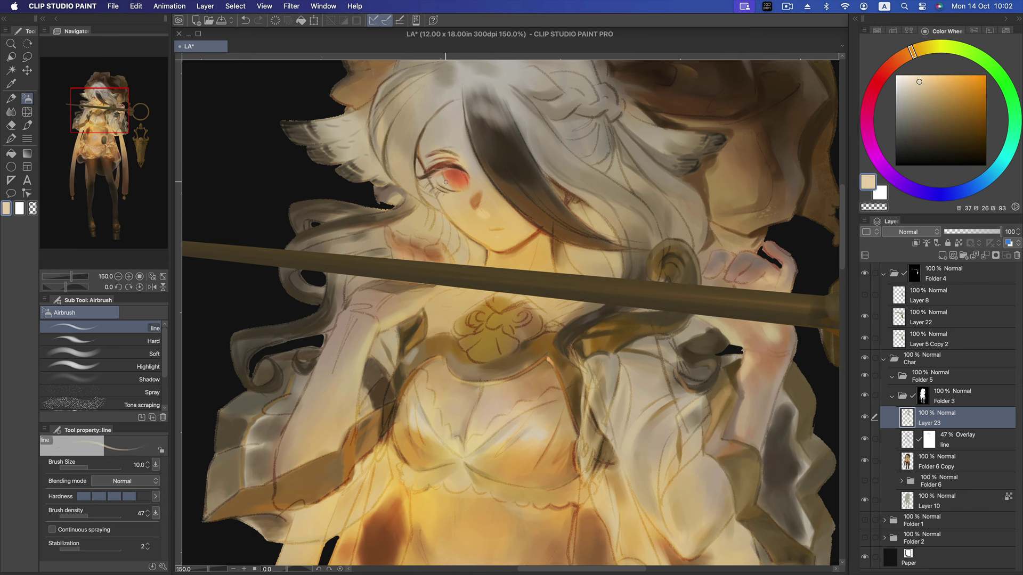
# - Brighten the hair strand below the eye and dab a pale cream touch near the eye
pyautogui.moveTo(395, 178); pyautogui.dragTo(420, 200)
pyautogui.keyDown('alt'); pyautogui.click(542, 207); pyautogui.keyUp('alt')
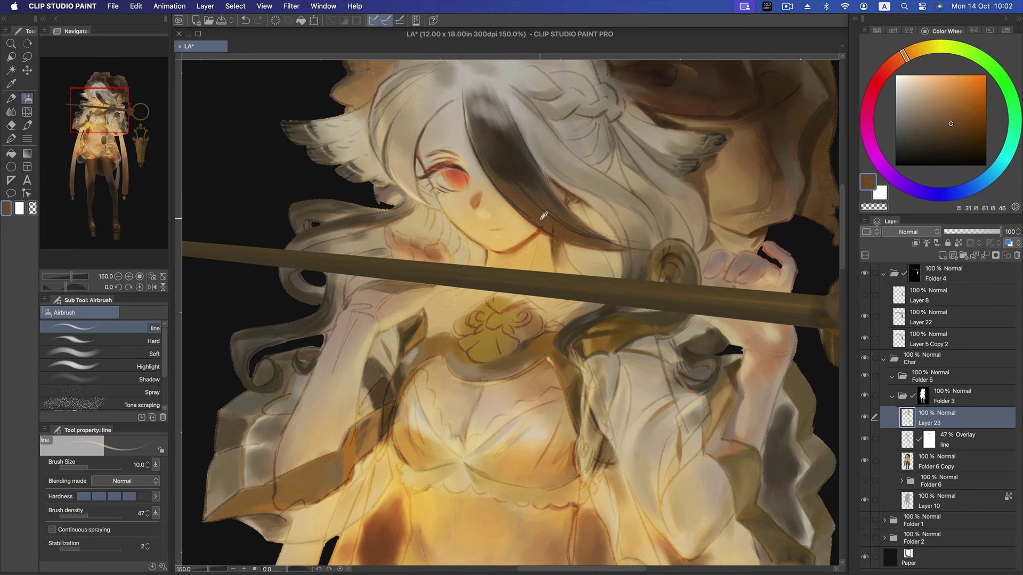
pyautogui.keyDown('alt'); pyautogui.click(509, 241); pyautogui.keyUp('alt')
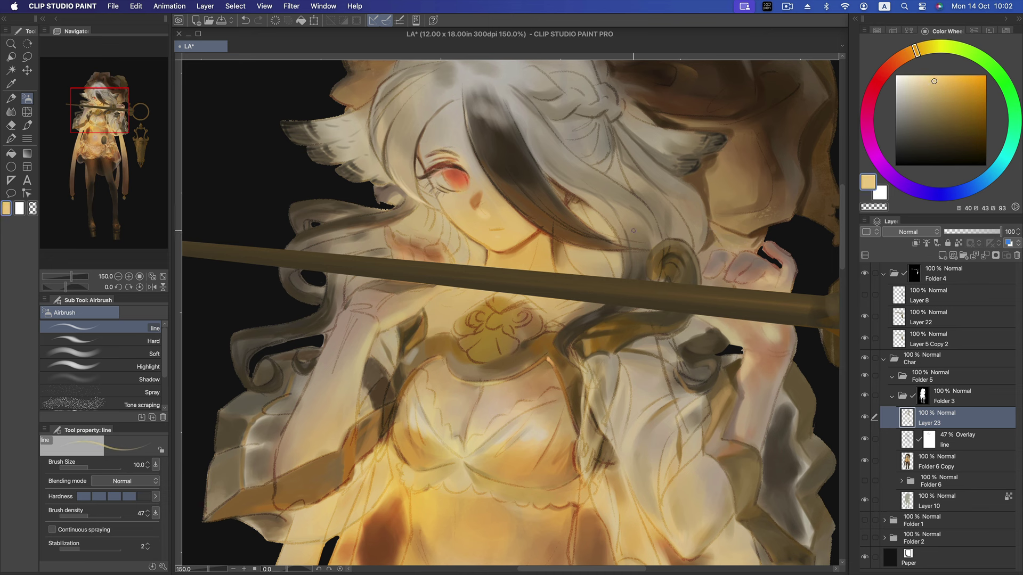
pyautogui.press(']')
pyautogui.press(']')
pyautogui.click(914, 80)
pyautogui.click(444, 183)
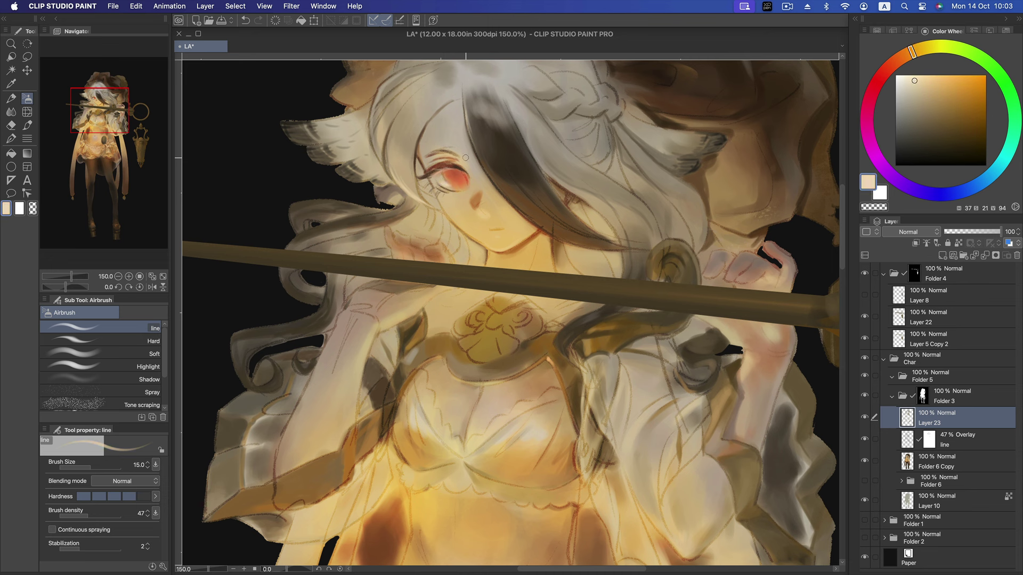
# - Mix an orange-brown and repaint a short stroke near the eye
pyautogui.keyDown('alt'); pyautogui.click(437, 153); pyautogui.keyUp('alt')
pyautogui.keyDown('alt'); pyautogui.click(421, 152); pyautogui.keyUp('alt')
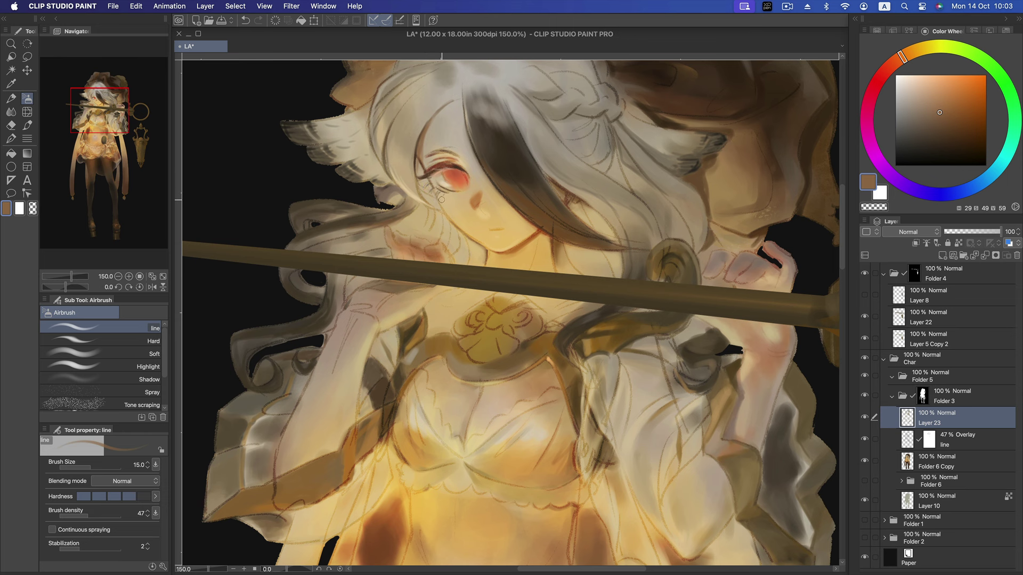
pyautogui.keyDown('alt'); pyautogui.click(463, 210); pyautogui.keyUp('alt')
pyautogui.keyDown('alt'); pyautogui.click(465, 163); pyautogui.keyUp('alt')
pyautogui.keyDown('alt'); pyautogui.click(466, 138); pyautogui.keyUp('alt')
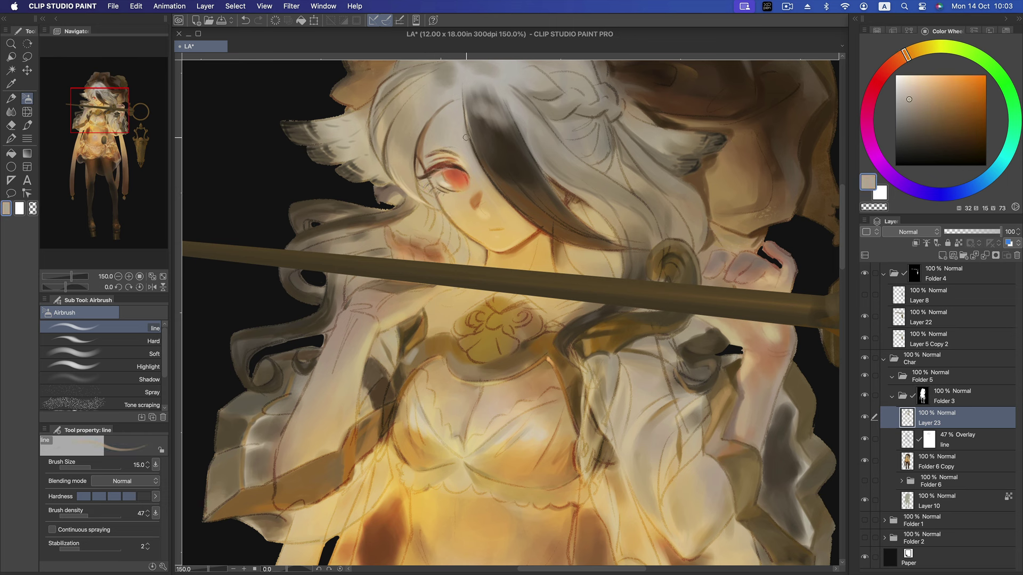
pyautogui.keyDown('alt'); pyautogui.click(457, 105); pyautogui.keyUp('alt')
pyautogui.click(953, 102)
pyautogui.click(898, 60)
pyautogui.click(956, 102)
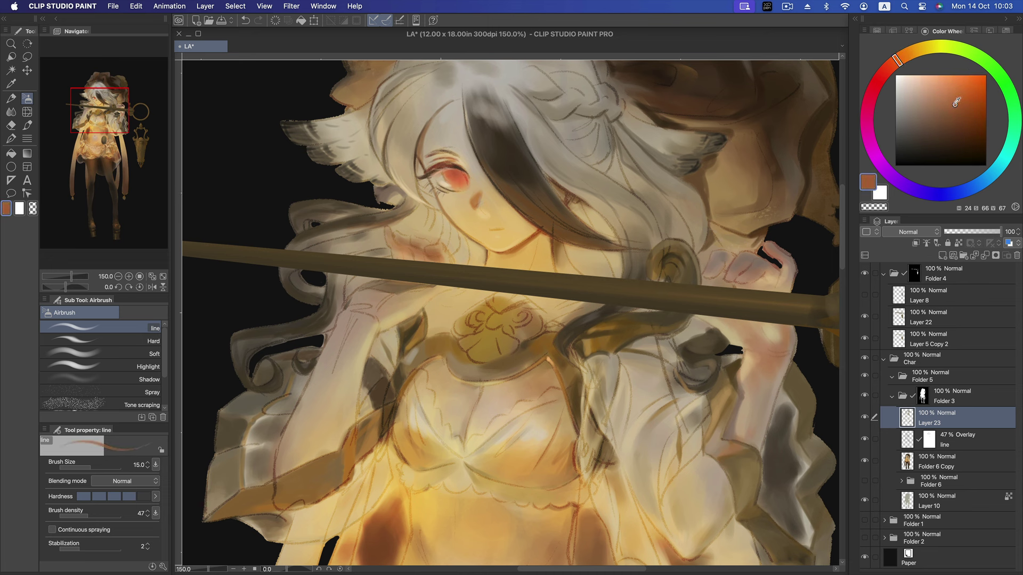
pyautogui.press('super+z')
pyautogui.moveTo(437, 182); pyautogui.dragTo(452, 191)
pyautogui.click(942, 118)
# - Lower the Soft airbrush's density and size and darken the shading around the red eye
pyautogui.click(75, 353)
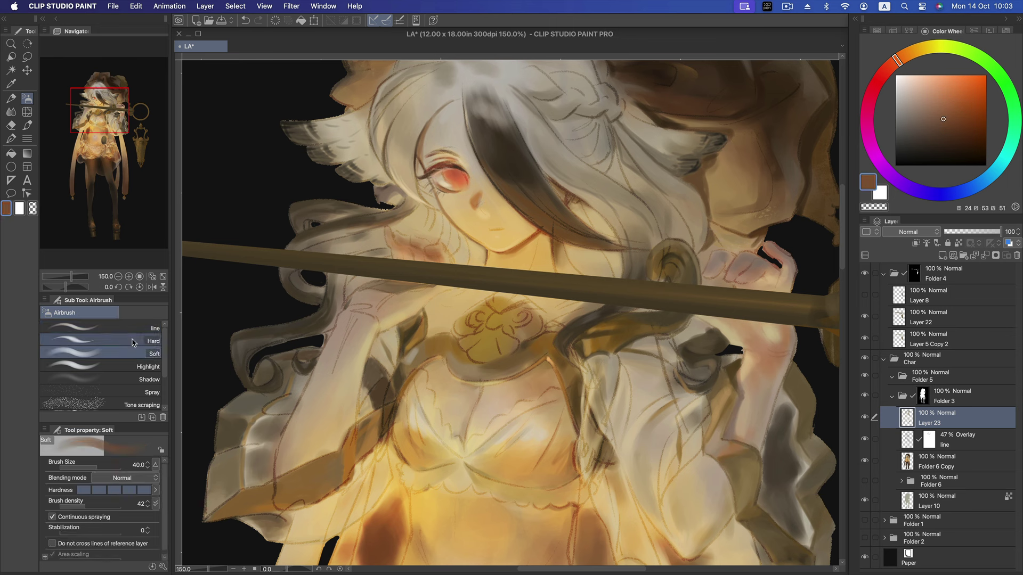
pyautogui.click(80, 506)
pyautogui.click(80, 467)
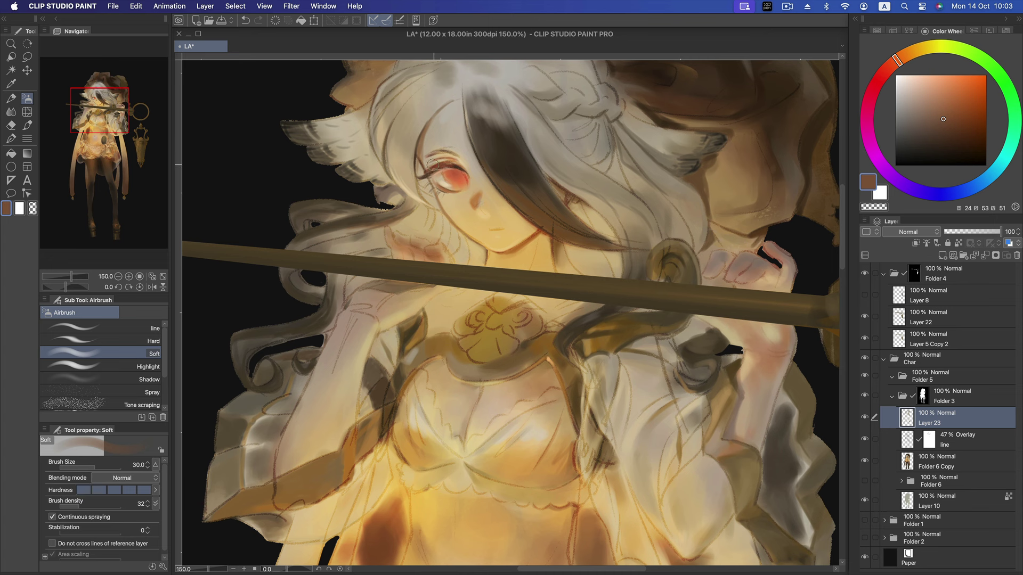
pyautogui.press('[')
pyautogui.press('[')
pyautogui.moveTo(442, 188); pyautogui.dragTo(451, 195)
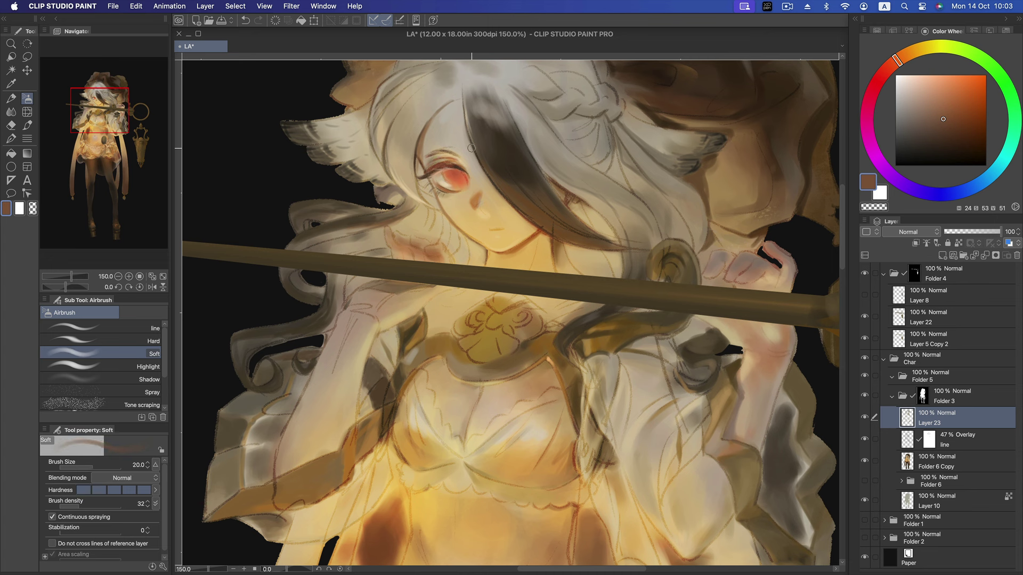
pyautogui.click(940, 133)
pyautogui.press('[')
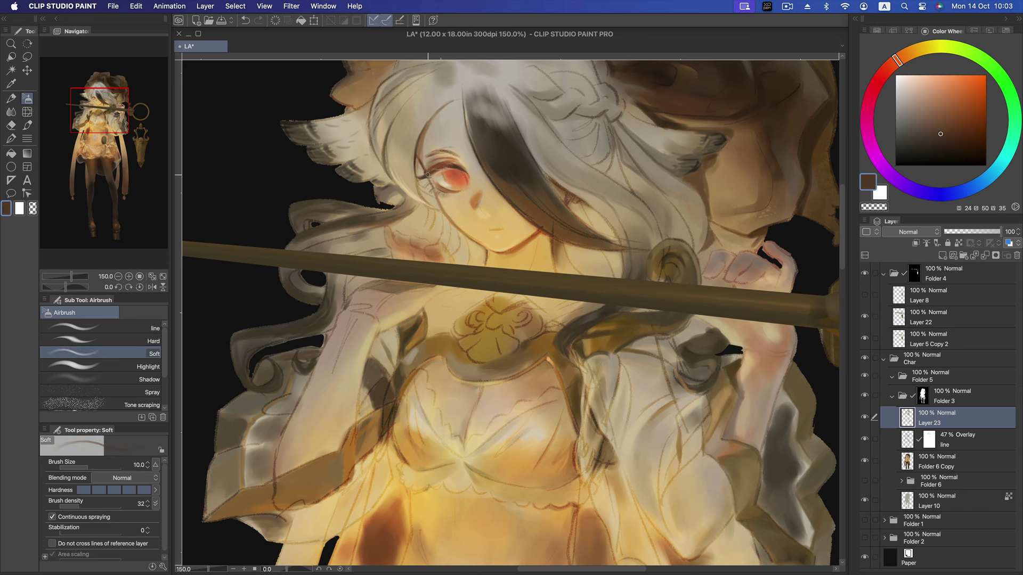
pyautogui.press('[')
pyautogui.moveTo(940, 134); pyautogui.dragTo(931, 147)
# - Switch back to a fine line airbrush and redraw a deep brown stroke near the eye
pyautogui.click(119, 327)
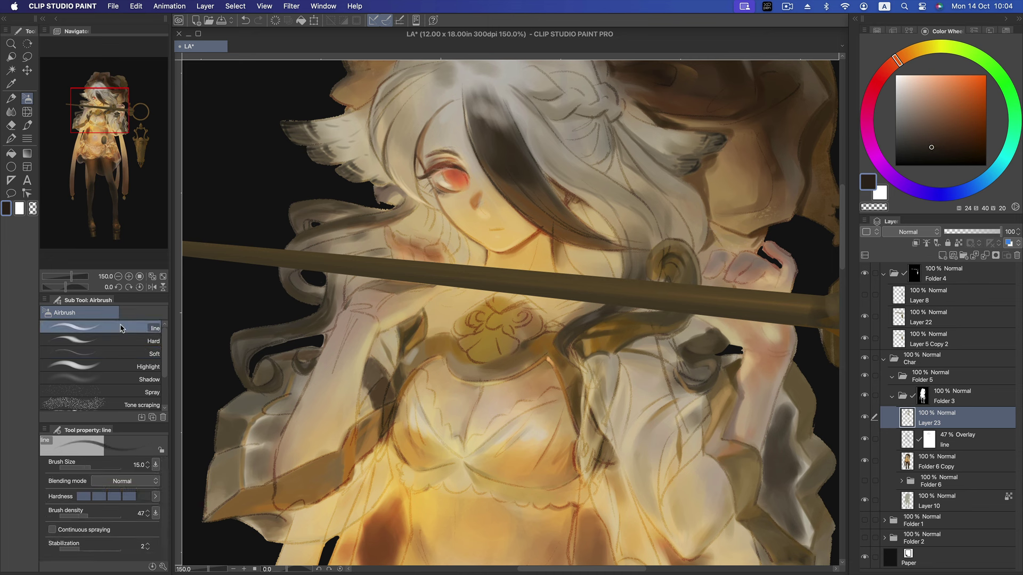
pyautogui.press('[')
pyautogui.press('[')
pyautogui.press('[')
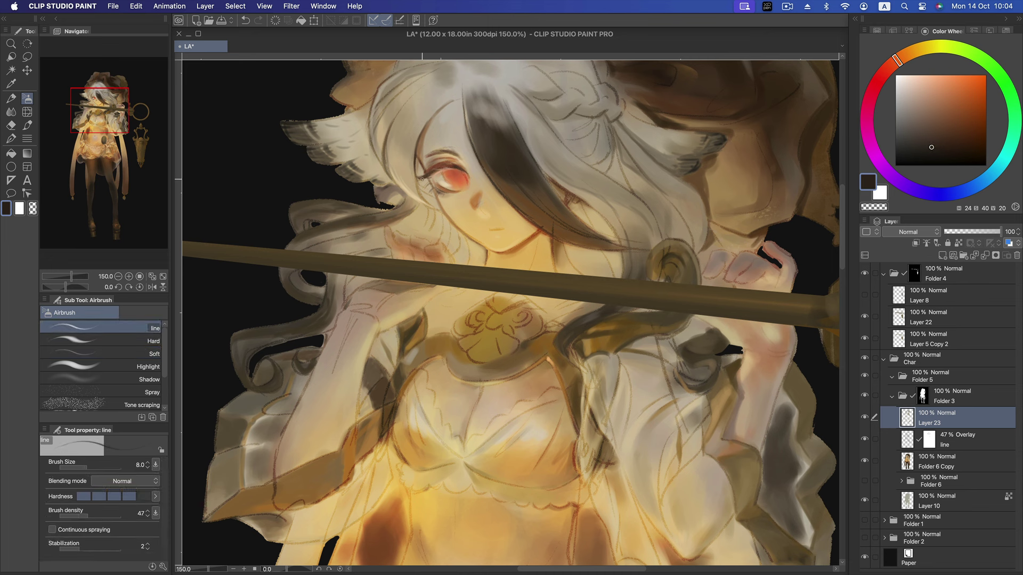
pyautogui.press('[')
pyautogui.press('super+z')
pyautogui.moveTo(445, 167); pyautogui.dragTo(436, 181)
pyautogui.press('super+z')
pyautogui.press('super+shift+z')
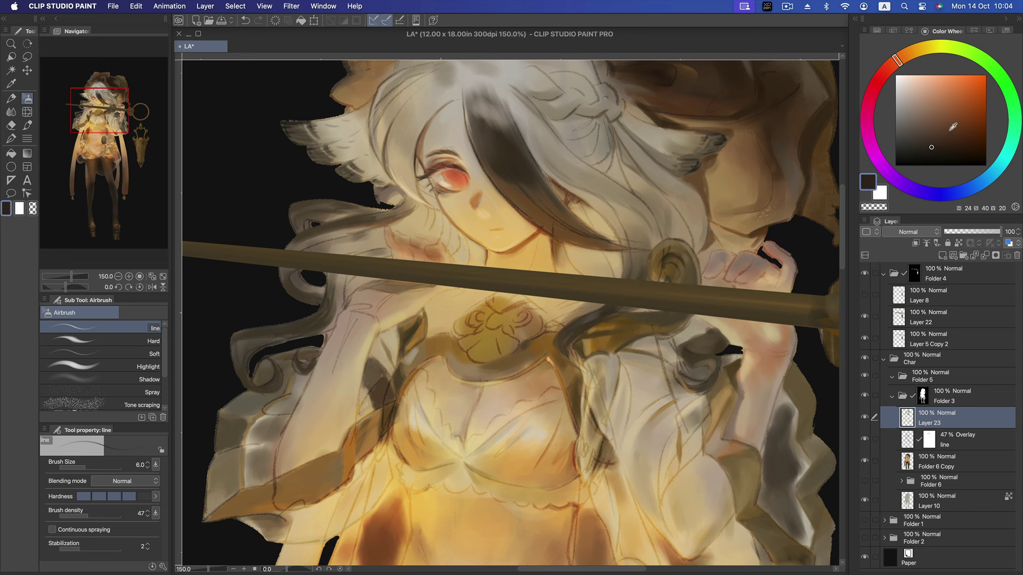
# - Airbrush orange and salmon tones around the eye, undoing a stray stroke
pyautogui.moveTo(957, 111); pyautogui.dragTo(967, 84)
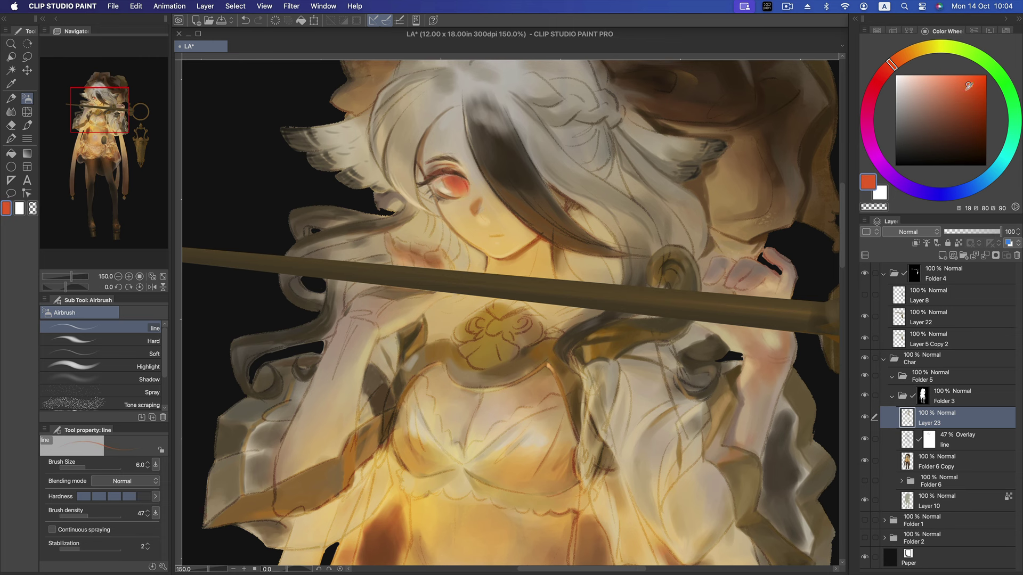
pyautogui.press(']')
pyautogui.press(']')
pyautogui.click(967, 96)
pyautogui.click(890, 66)
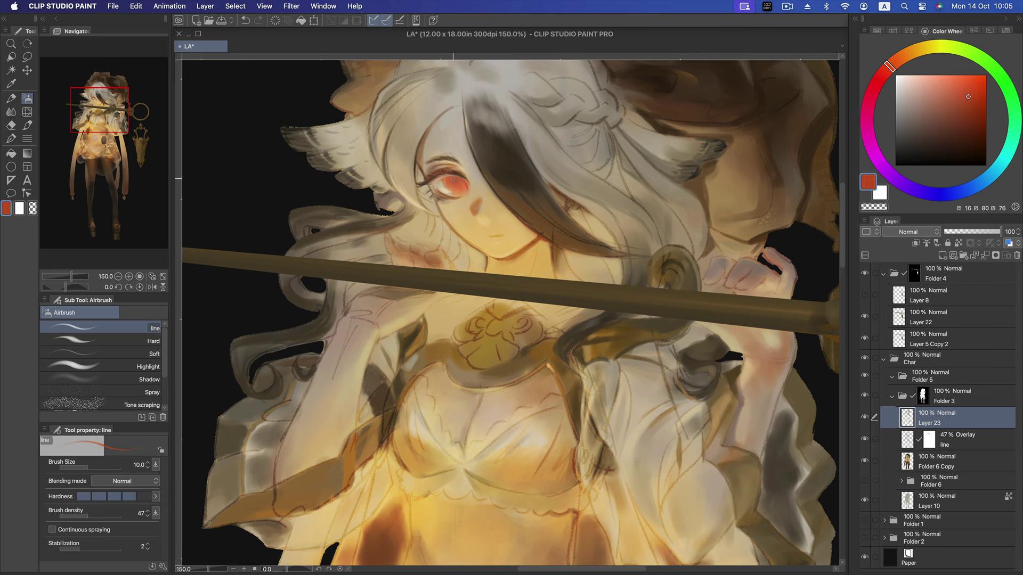
pyautogui.press(']')
pyautogui.press(']')
pyautogui.press('[')
pyautogui.press('[')
pyautogui.click(939, 80)
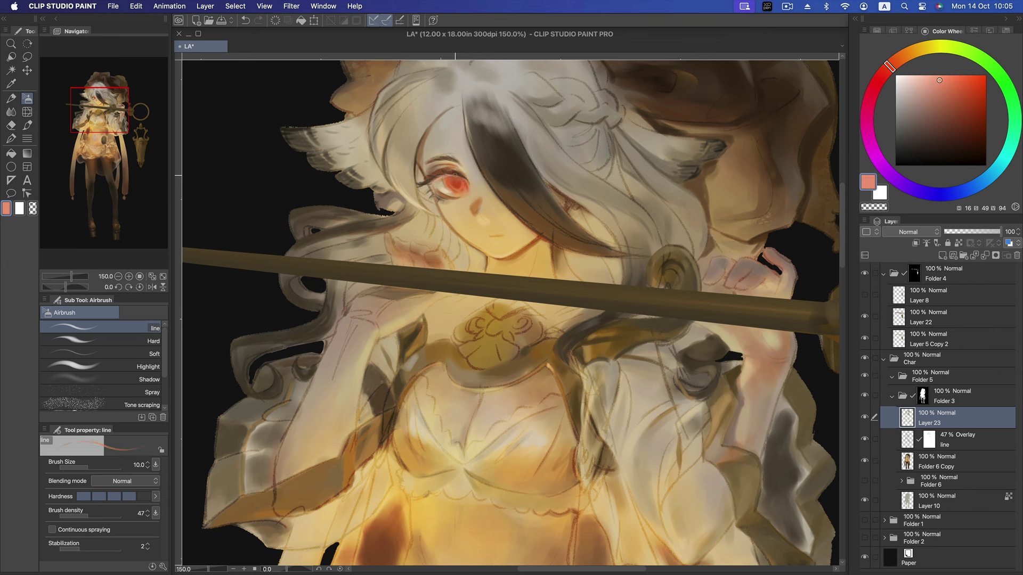
pyautogui.press(']')
pyautogui.press('super+z')
# - Paint a faint dark brown stroke from the eye toward the hair with deeper browns
pyautogui.click(932, 117)
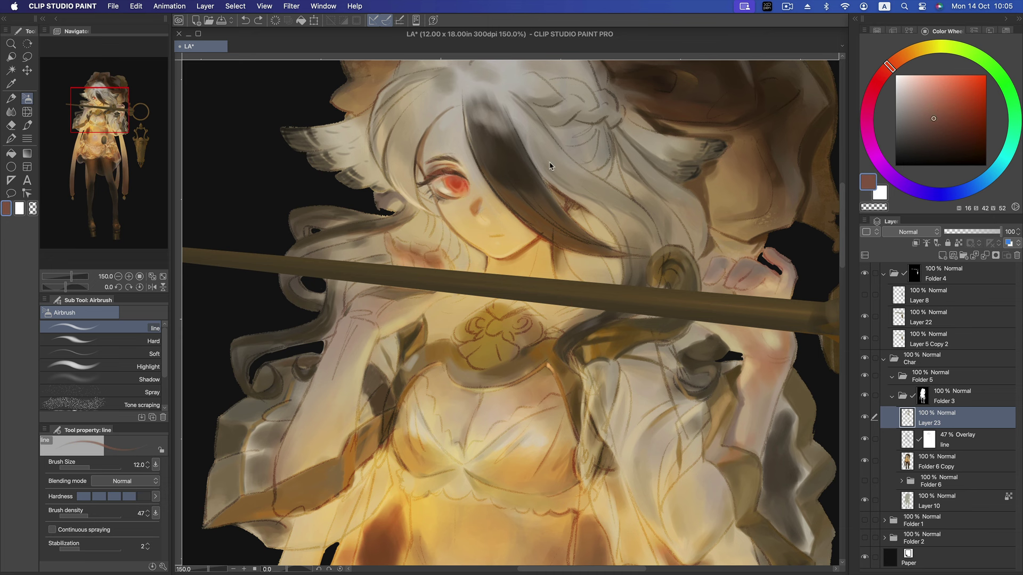
pyautogui.press('[')
pyautogui.moveTo(457, 186); pyautogui.dragTo(485, 163)
pyautogui.click(944, 124)
pyautogui.click(924, 137)
pyautogui.press('[')
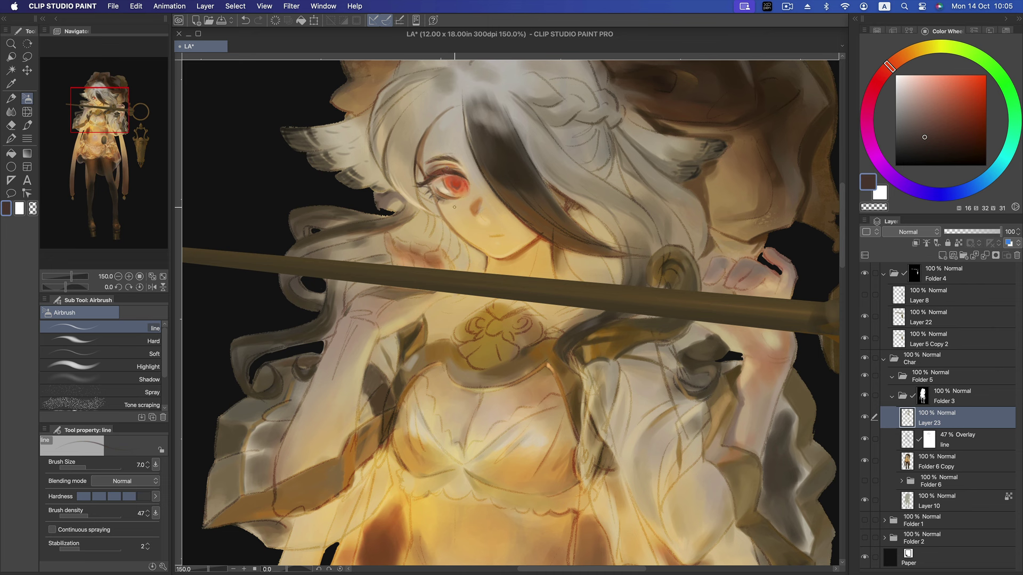
# - Airbrush a faint reddish-brown stroke near the eye, then switch to a larger light pink
pyautogui.keyDown('alt'); pyautogui.click(466, 189); pyautogui.keyUp('alt')
pyautogui.moveTo(440, 201); pyautogui.dragTo(456, 203)
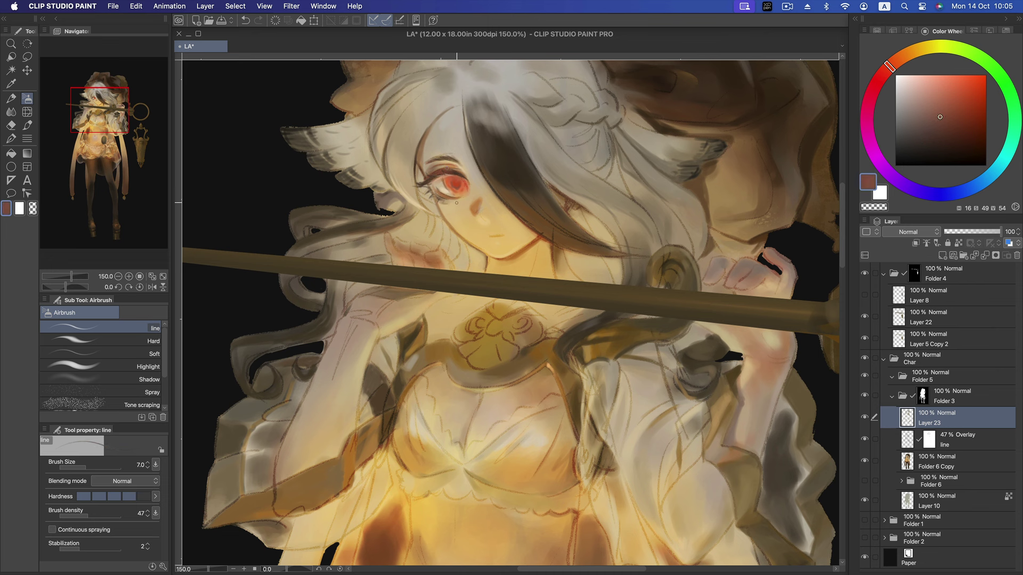
pyautogui.keyDown('alt'); pyautogui.click(450, 158); pyautogui.keyUp('alt')
pyautogui.keyDown('alt'); pyautogui.click(404, 240); pyautogui.keyUp('alt')
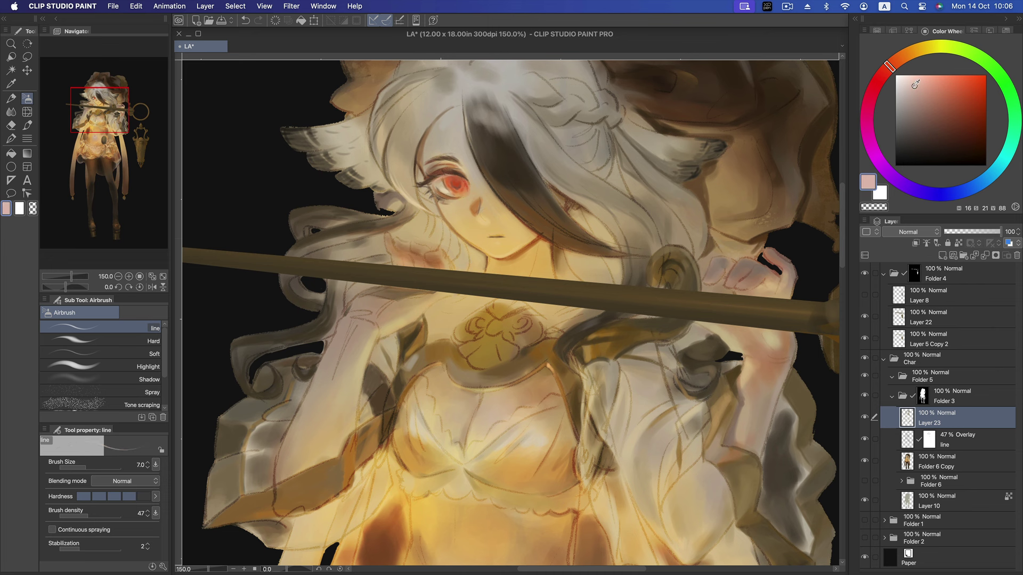
pyautogui.press(']')
pyautogui.press(']')
pyautogui.press(']')
pyautogui.press(']')
# - Add a small warm brown dab and pan the view up to show the hat
pyautogui.keyDown('alt'); pyautogui.click(714, 218); pyautogui.keyUp('alt')
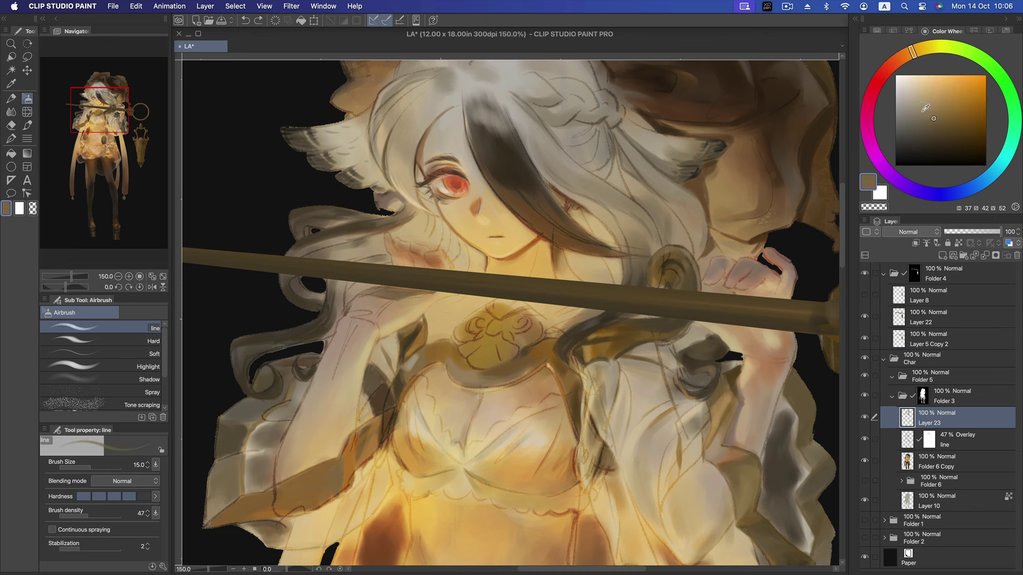
pyautogui.click(663, 251)
pyautogui.moveTo(914, 113); pyautogui.dragTo(914, 103)
pyautogui.press('[')
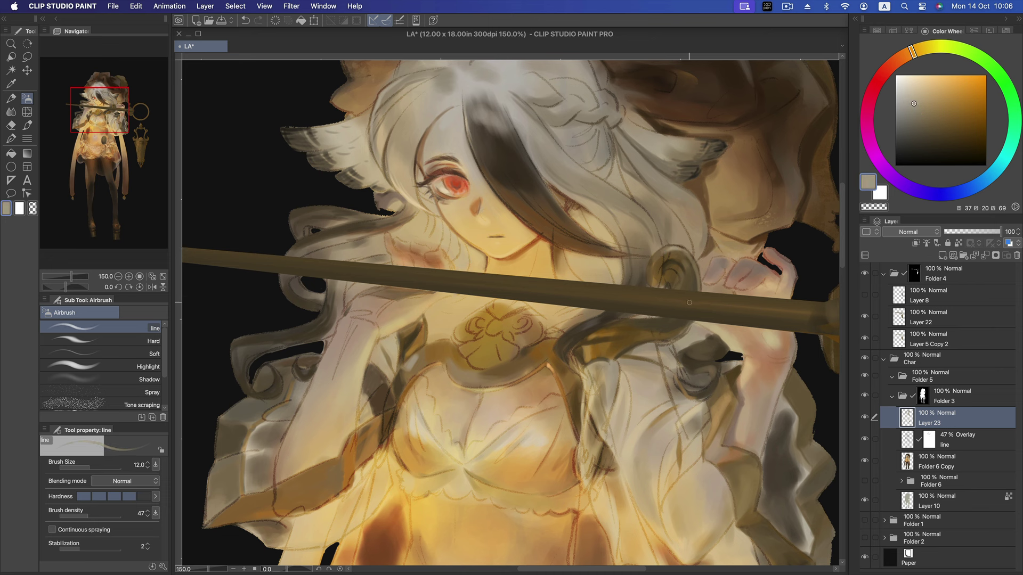
pyautogui.press(']')
pyautogui.press(']')
pyautogui.moveTo(915, 110); pyautogui.dragTo(911, 124)
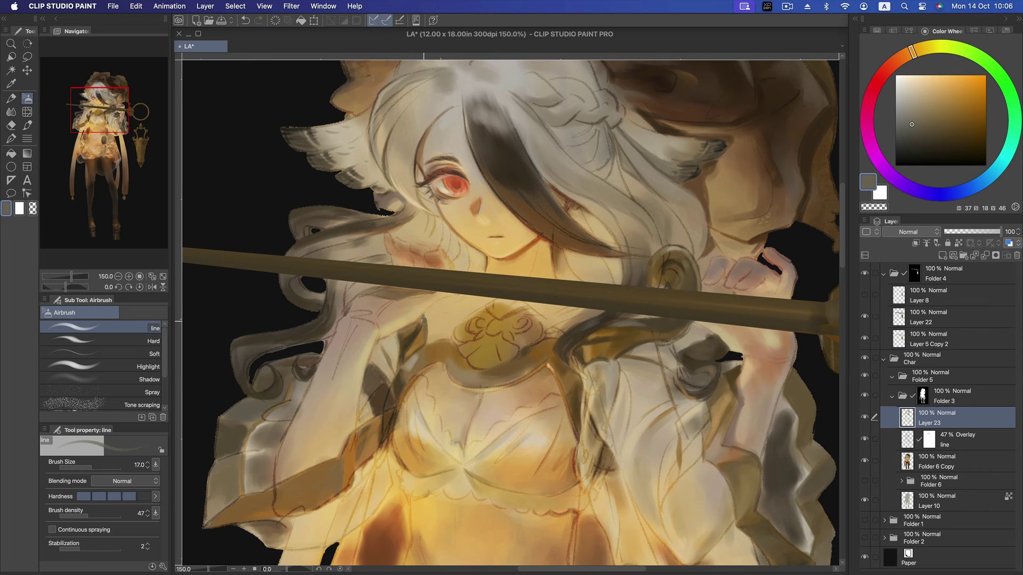
pyautogui.moveTo(713, 181)
pyautogui.mouseDown()
pyautogui.moveTo(738, 269)
pyautogui.moveTo(706, 316)
pyautogui.mouseUp()
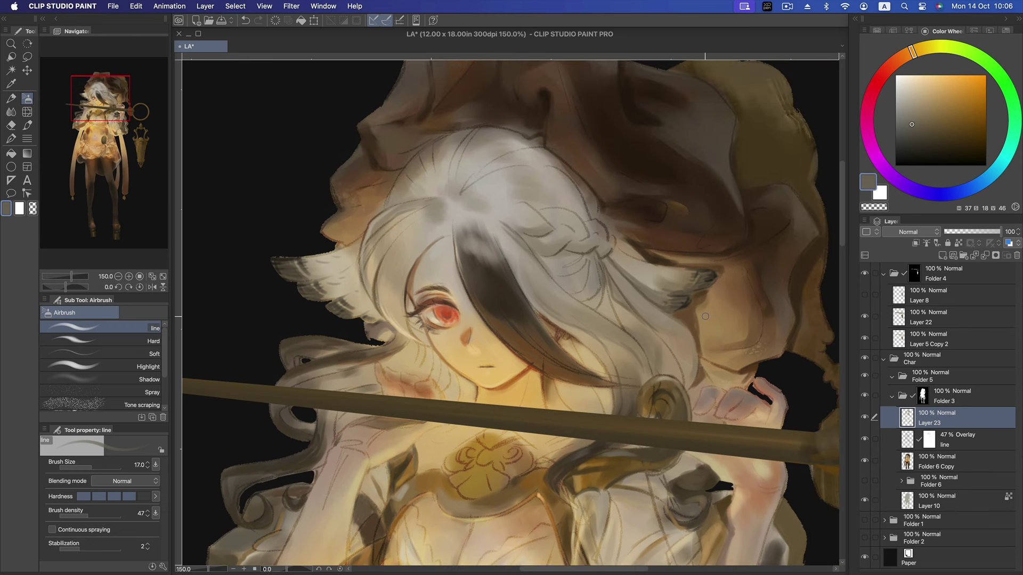
# - Zoom out, reframe on the chest, and save the painting
pyautogui.hotkey('ctrl', '-')
pyautogui.hotkey('ctrl', '-')
pyautogui.moveTo(670, 329); pyautogui.dragTo(654, 293)
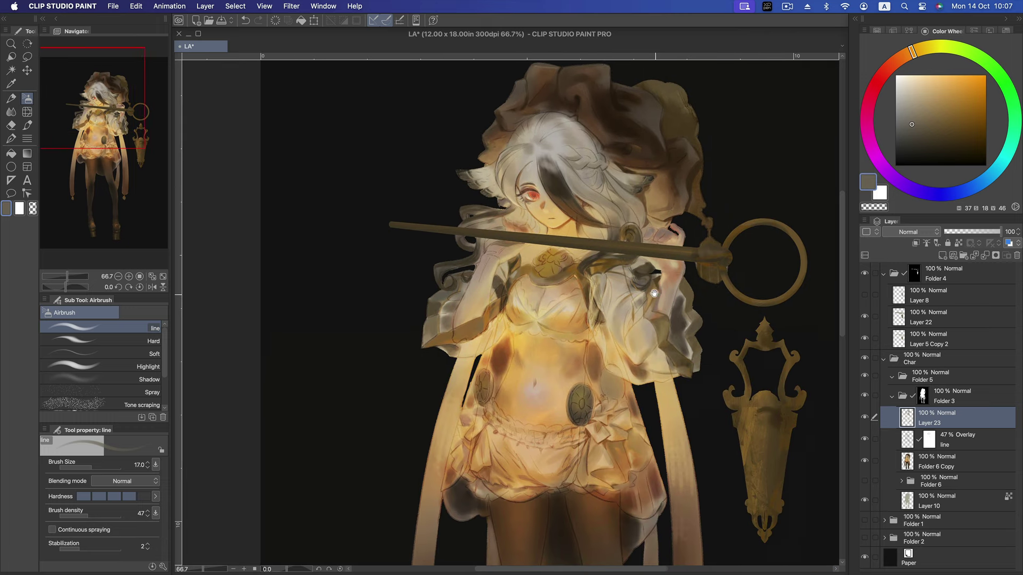
pyautogui.scroll(1, 654, 292)
pyautogui.scroll(1, 654, 293)
pyautogui.press('super+s')
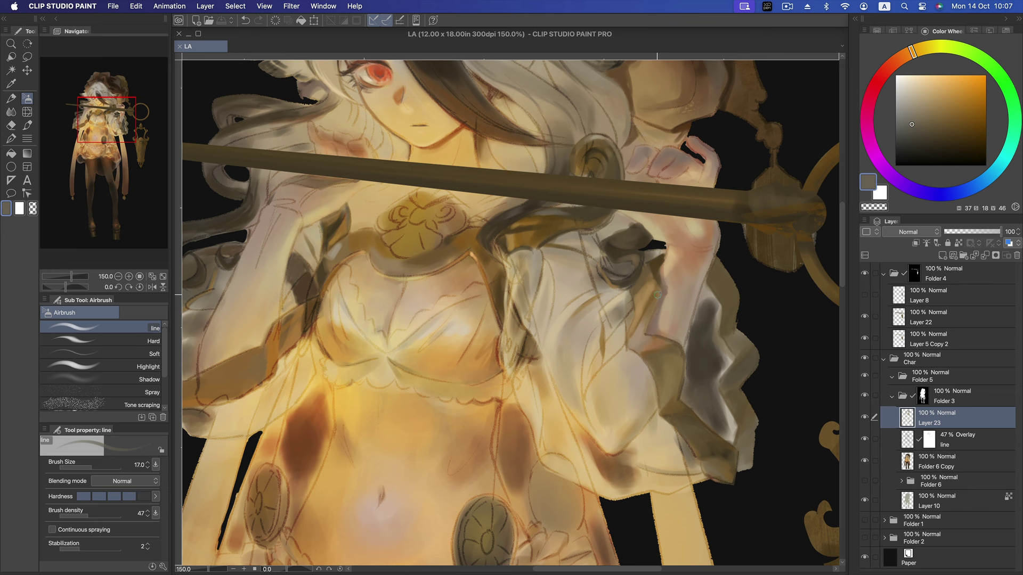
# - Airbrush dark brown shading onto the chest flower's curls
pyautogui.press(']')
pyautogui.press(']')
pyautogui.click(914, 105)
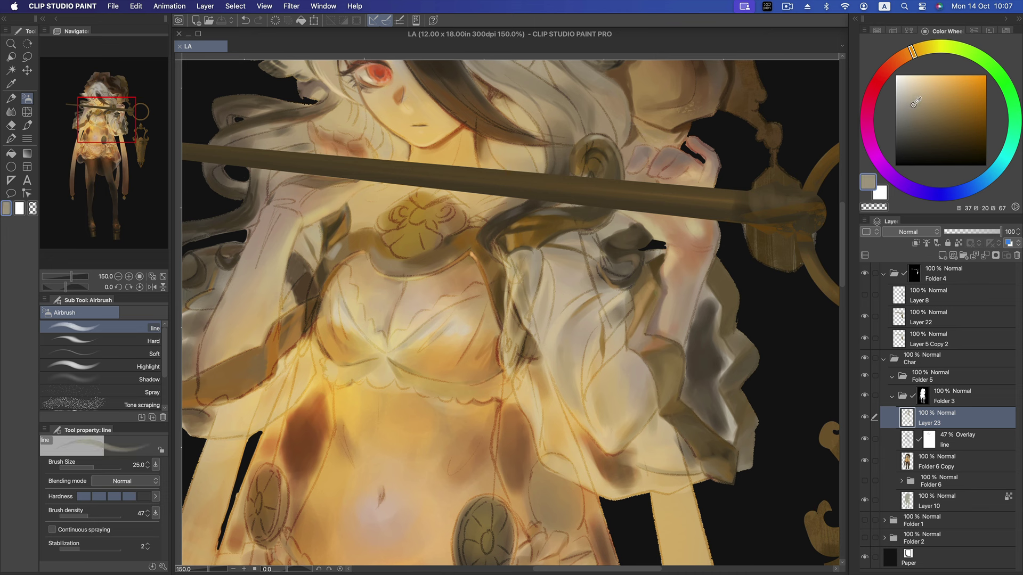
pyautogui.click(420, 218)
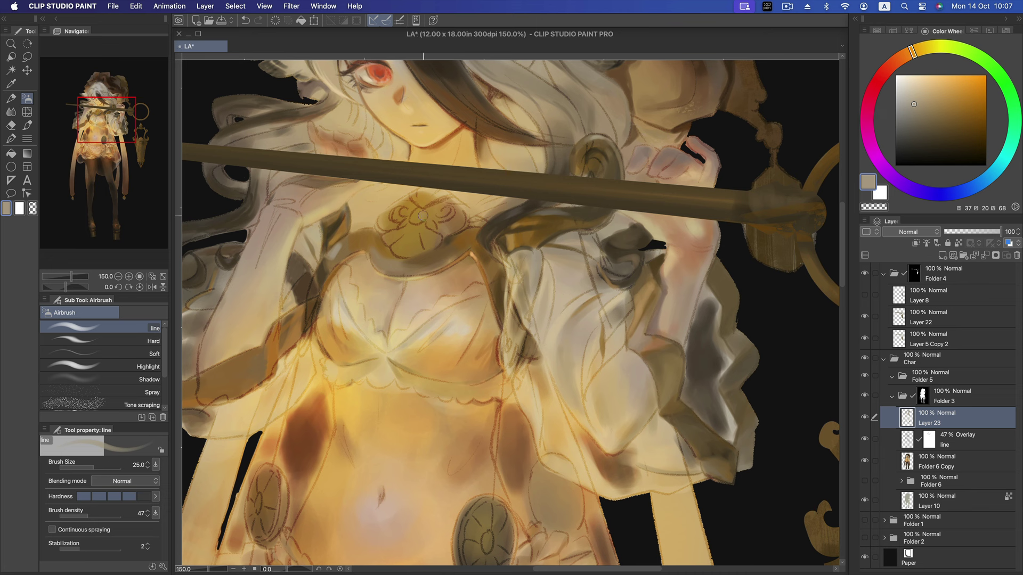
pyautogui.moveTo(922, 115); pyautogui.dragTo(934, 131)
pyautogui.press('[')
pyautogui.click(414, 216)
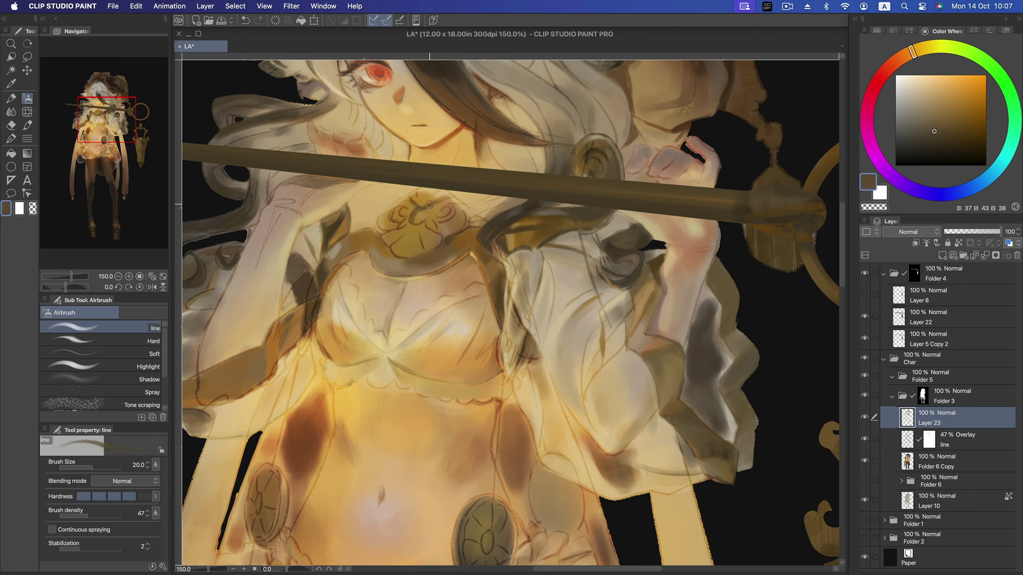
pyautogui.moveTo(401, 207)
pyautogui.mouseDown()
pyautogui.moveTo(394, 219)
pyautogui.moveTo(453, 223)
pyautogui.moveTo(446, 206)
pyautogui.mouseUp()
# - Darken the flower's right-side curls and try the Highlight and Hard airbrush variants
pyautogui.click(942, 134)
pyautogui.press('[')
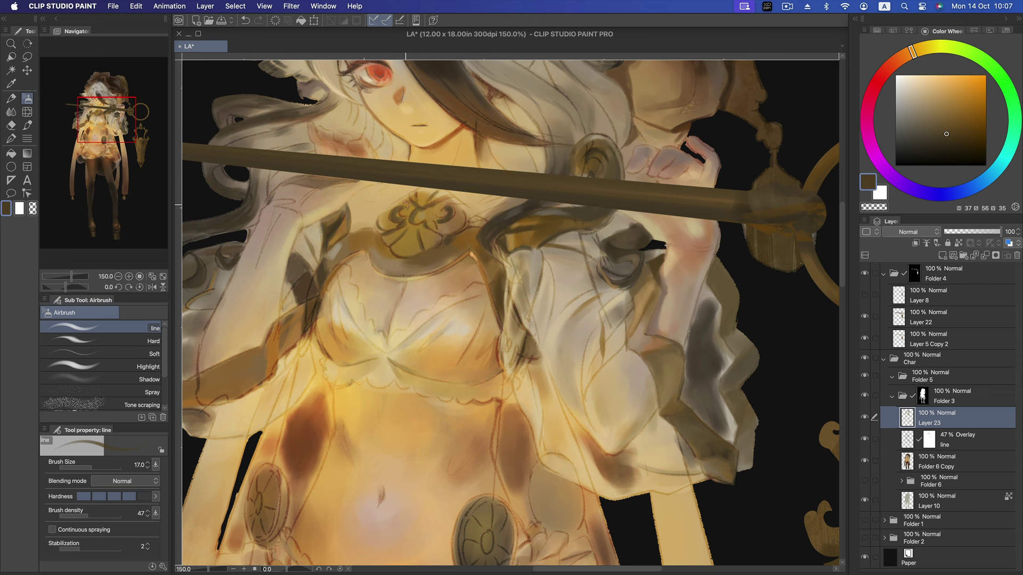
pyautogui.keyDown('alt'); pyautogui.click(384, 213); pyautogui.keyUp('alt')
pyautogui.press(']')
pyautogui.press(']')
pyautogui.moveTo(380, 219); pyautogui.dragTo(444, 223)
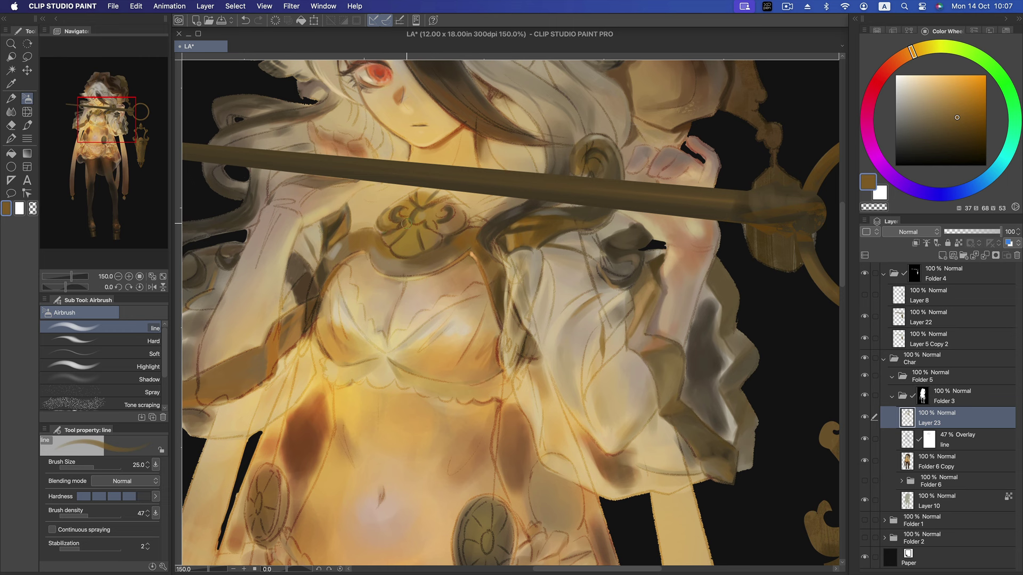
pyautogui.click(122, 367)
pyautogui.click(131, 342)
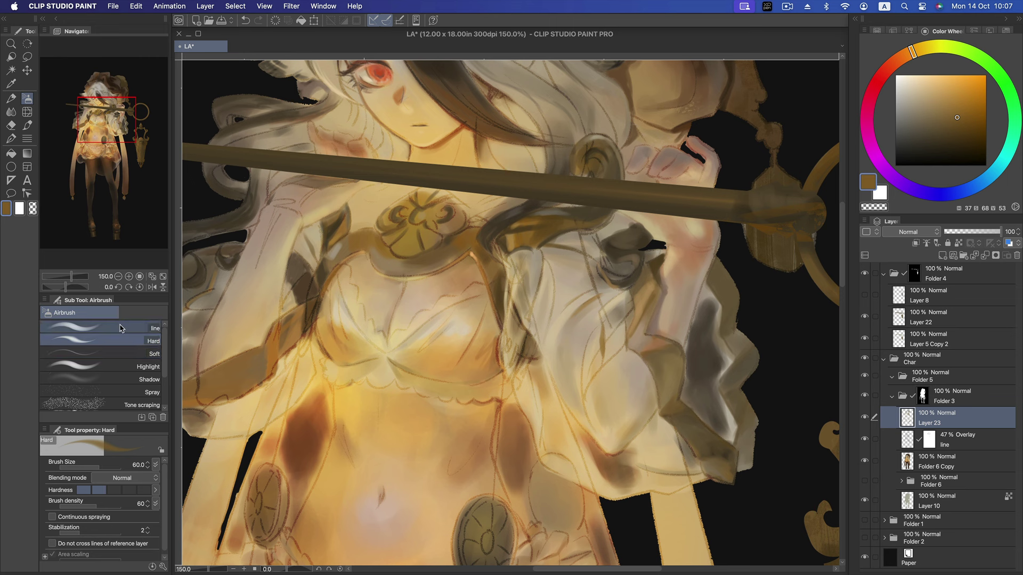
# - Settle on the Soft airbrush and shade the chest ornament's left edge darker brown
pyautogui.click(133, 325)
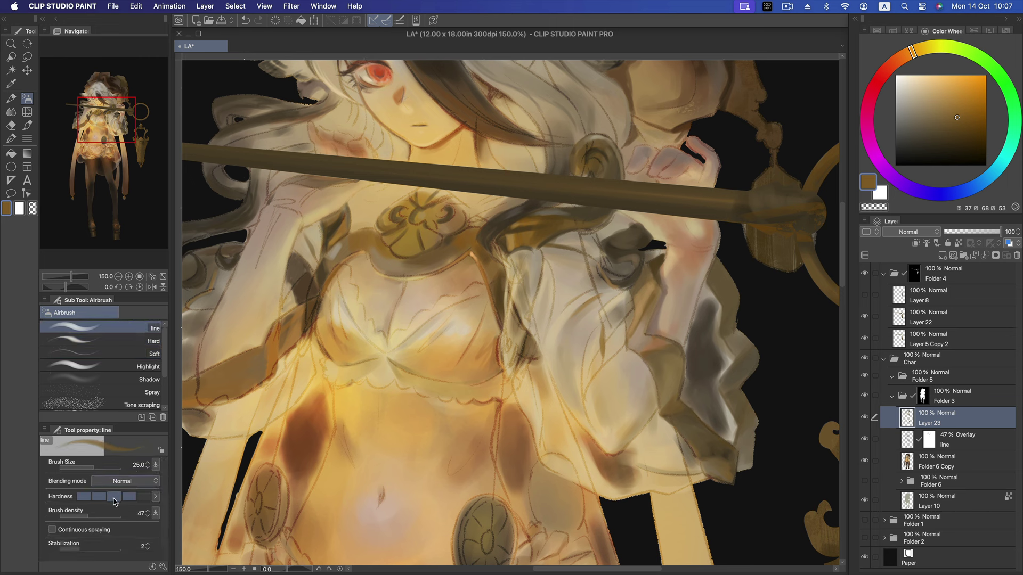
pyautogui.click(107, 380)
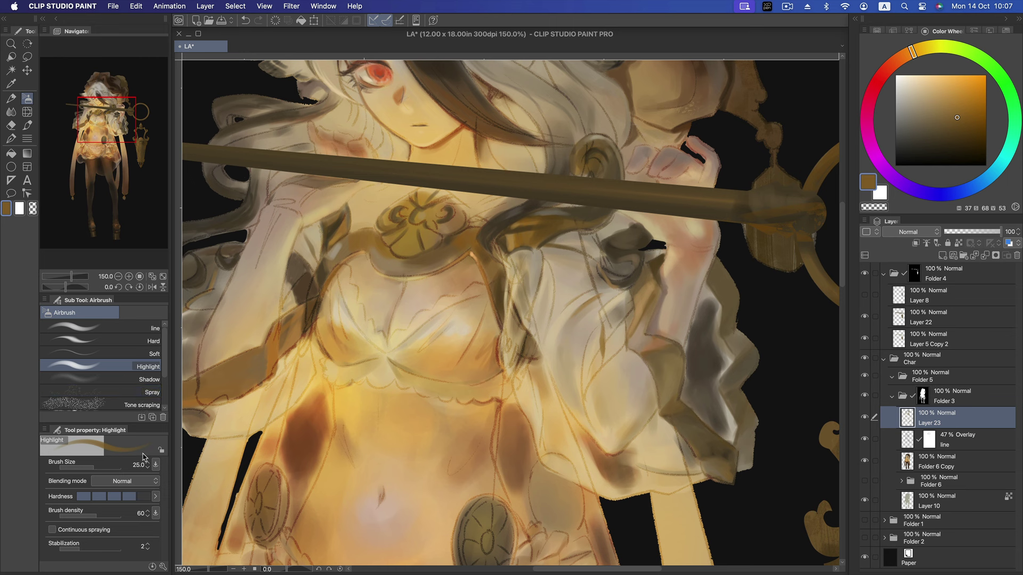
pyautogui.click(134, 354)
pyautogui.press(']')
pyautogui.press(']')
pyautogui.press(']')
pyautogui.press(']')
pyautogui.press(']')
pyautogui.press(']')
# - Try darker and slightly lighter browns while resizing the soft brush
pyautogui.press(']')
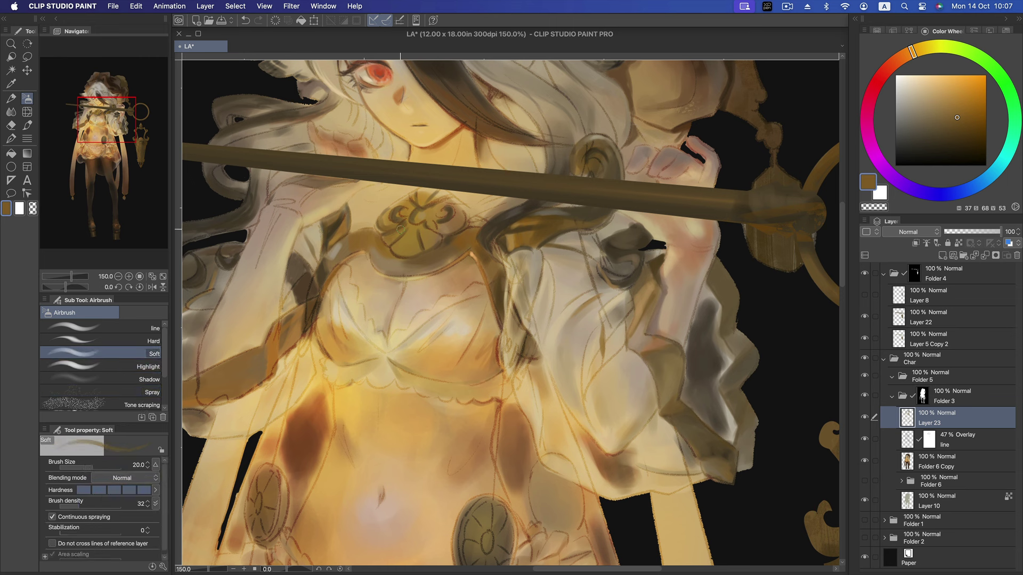
pyautogui.moveTo(382, 223)
pyautogui.mouseDown()
pyautogui.moveTo(395, 204)
pyautogui.moveTo(412, 234)
pyautogui.moveTo(392, 251)
pyautogui.mouseUp()
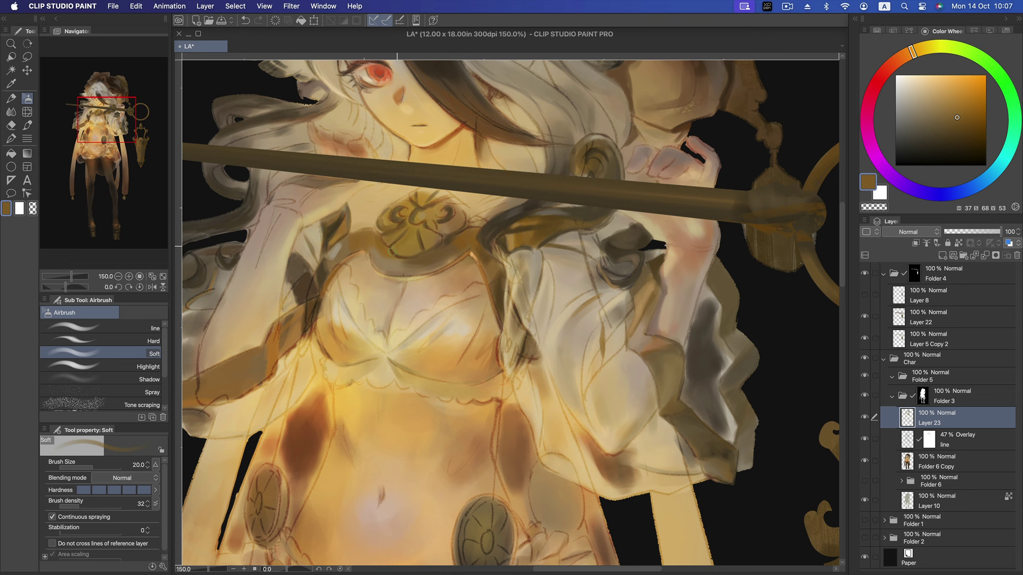
pyautogui.keyDown('alt'); pyautogui.click(421, 226); pyautogui.keyUp('alt')
pyautogui.press('[')
pyautogui.moveTo(409, 229); pyautogui.dragTo(411, 210)
pyautogui.press(']')
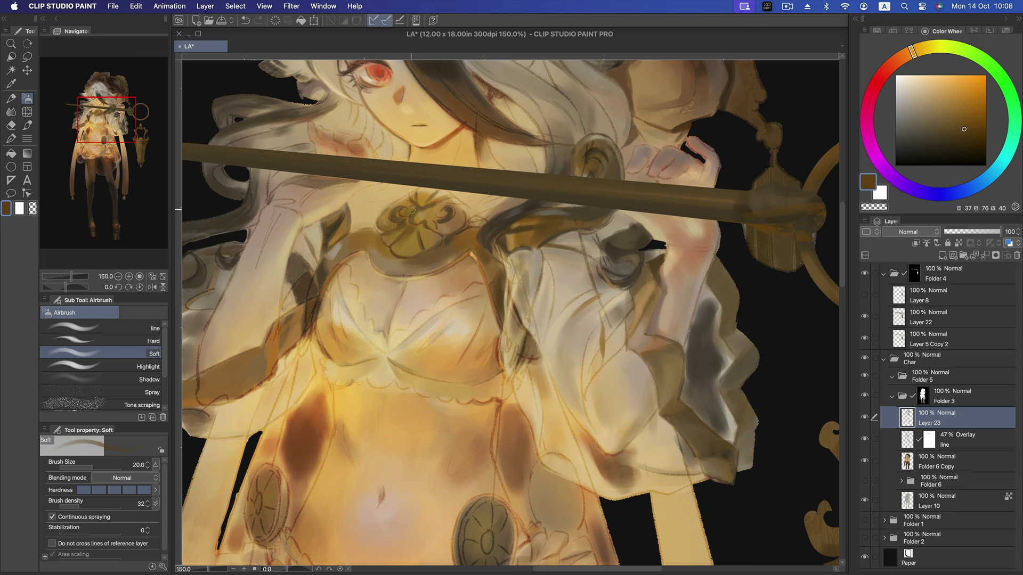
pyautogui.press(']')
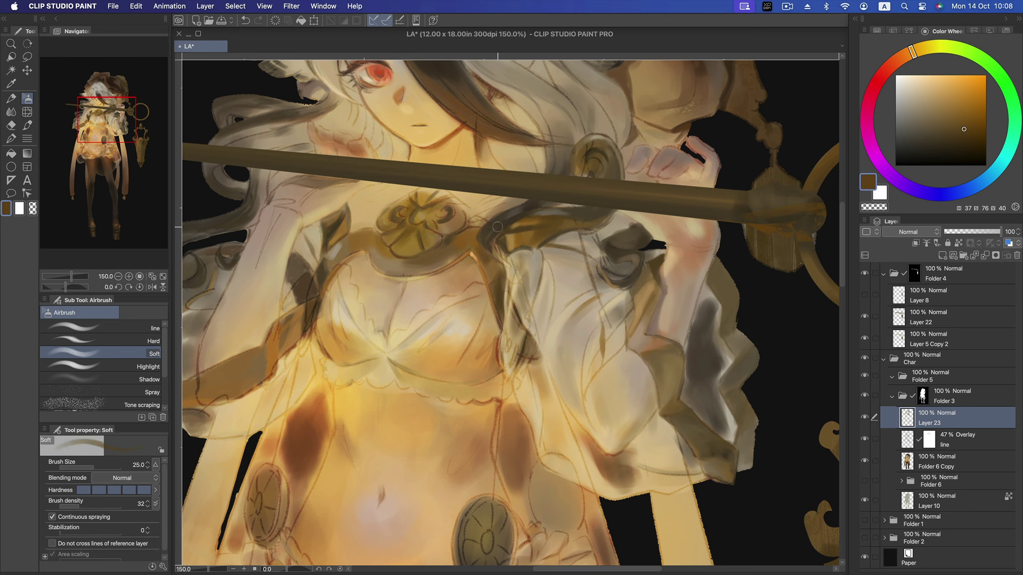
pyautogui.click(959, 137)
pyautogui.press('[')
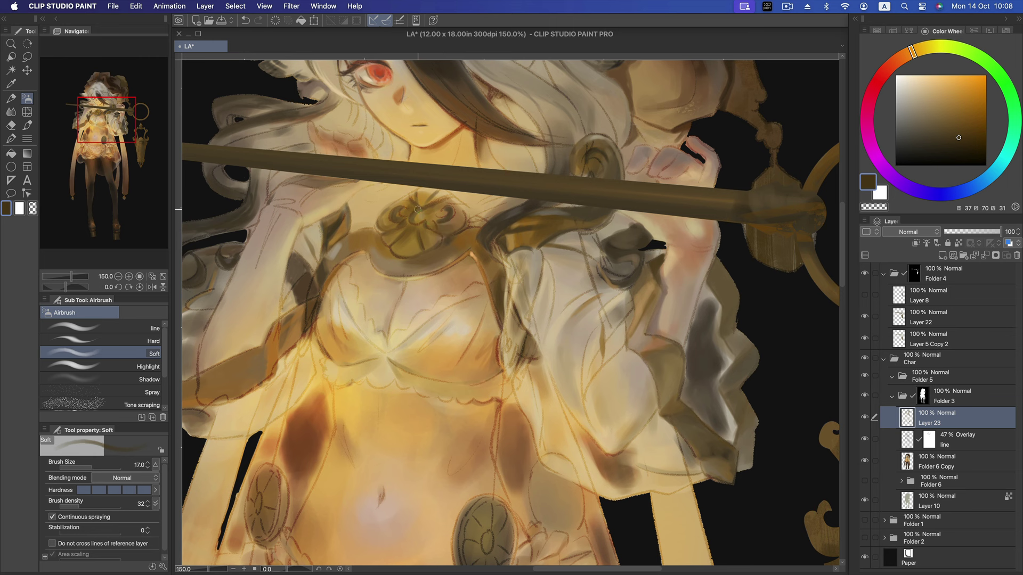
pyautogui.click(963, 126)
pyautogui.press(']')
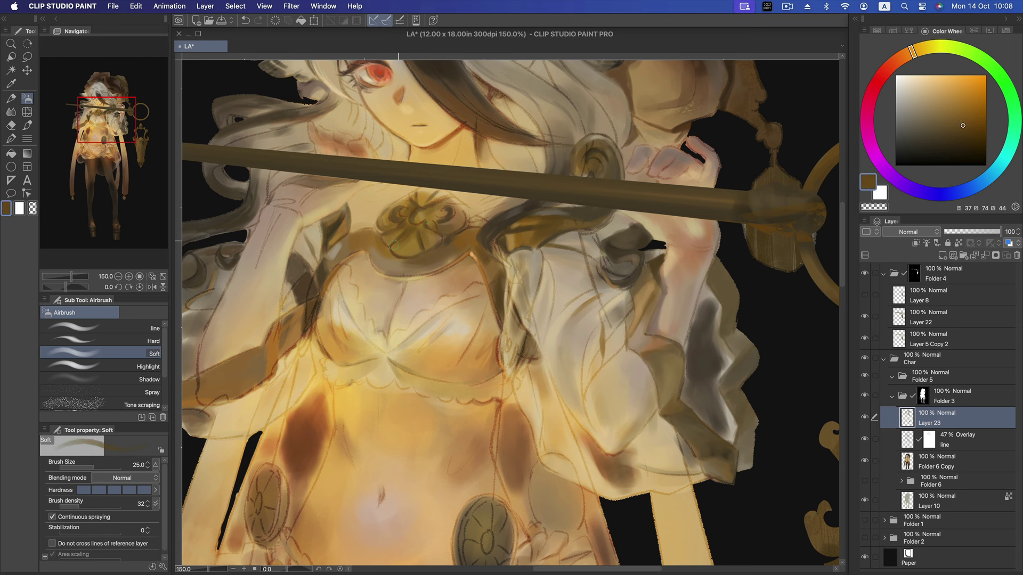
# - Sample a golden brown from the painting and tune it richer, then slightly muted
pyautogui.keyDown('alt'); pyautogui.click(475, 198); pyautogui.keyUp('alt')
pyautogui.press('[')
pyautogui.click(980, 114)
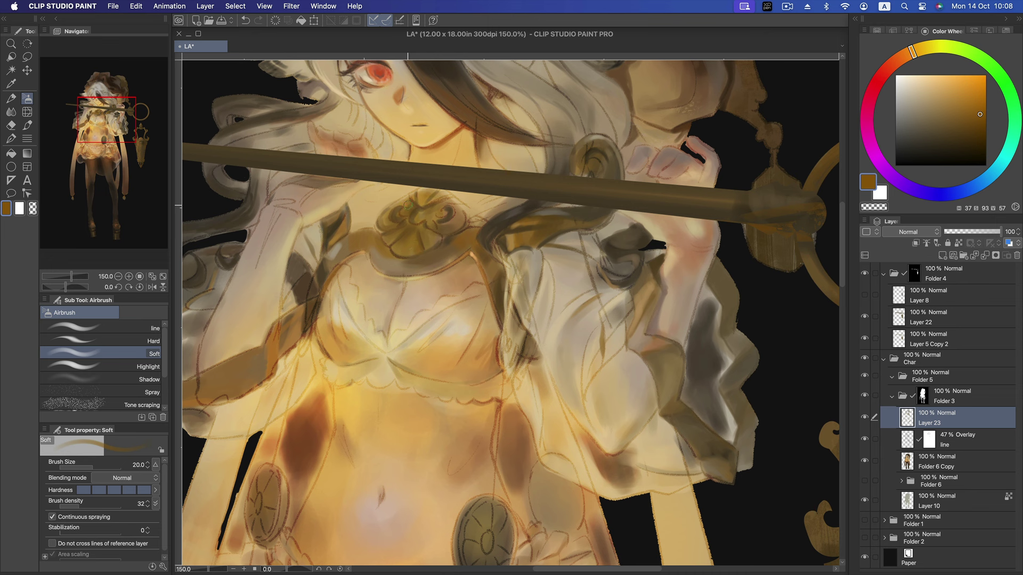
pyautogui.press('[')
pyautogui.press(']')
pyautogui.click(976, 109)
pyautogui.moveTo(976, 108); pyautogui.dragTo(969, 113)
# - Mix a softer brown and add a soft light glow on the brooch
pyautogui.keyDown('alt'); pyautogui.click(693, 155); pyautogui.keyUp('alt')
pyautogui.press(']')
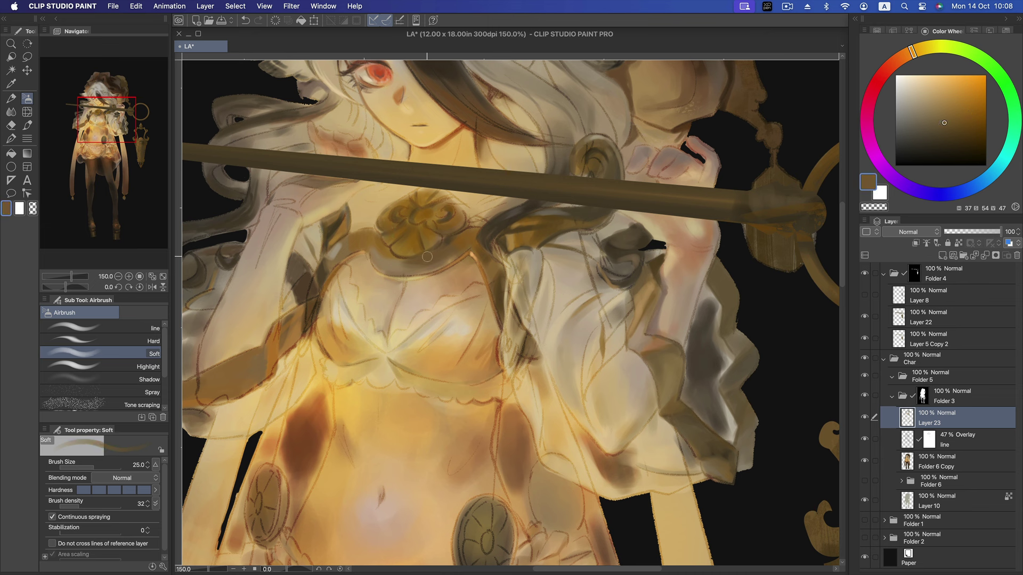
pyautogui.moveTo(933, 120); pyautogui.dragTo(898, 114)
pyautogui.moveTo(463, 235); pyautogui.dragTo(461, 240)
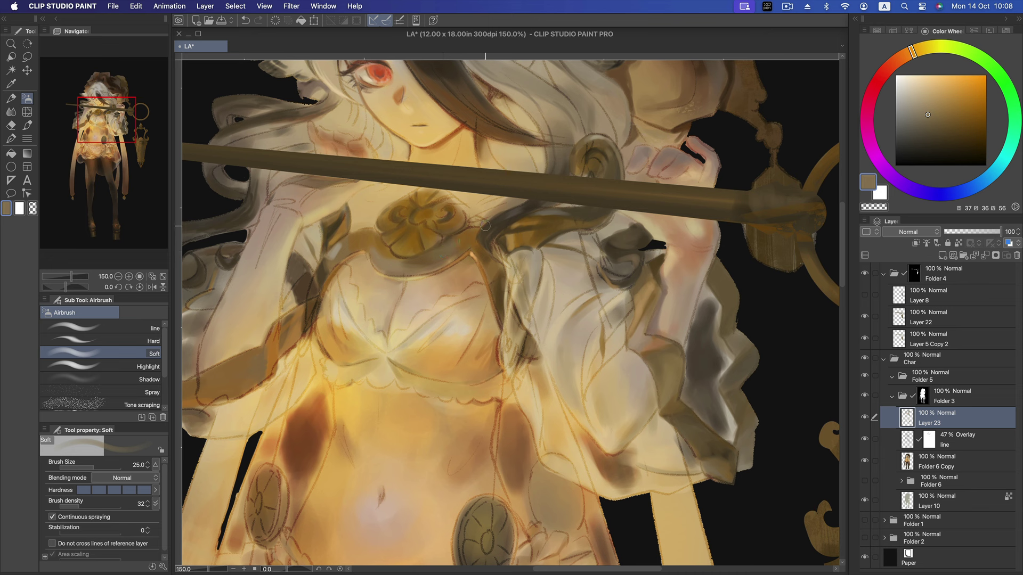
# - Airbrush a dark brown patch on the brooch, then undo it
pyautogui.click(946, 133)
pyautogui.press('[')
pyautogui.press('[')
pyautogui.moveTo(419, 226); pyautogui.dragTo(432, 214)
pyautogui.press(']')
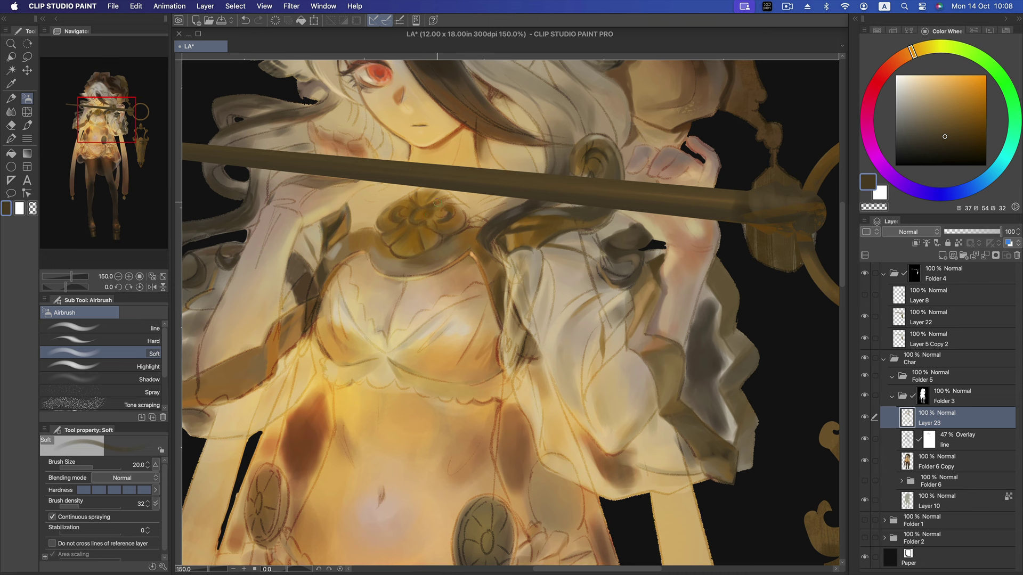
pyautogui.press('super+z')
# - Mix a greyer, darker tan and add a light soft stroke on the brooch
pyautogui.keyDown('alt'); pyautogui.click(463, 209); pyautogui.keyUp('alt')
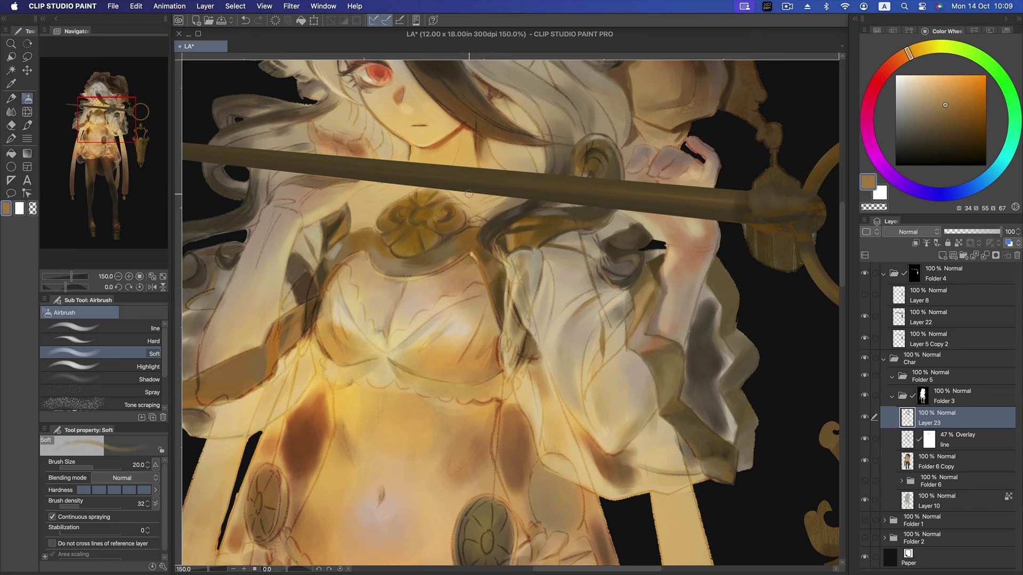
pyautogui.keyDown('alt'); pyautogui.click(456, 189); pyautogui.keyUp('alt')
pyautogui.moveTo(929, 89); pyautogui.dragTo(921, 78)
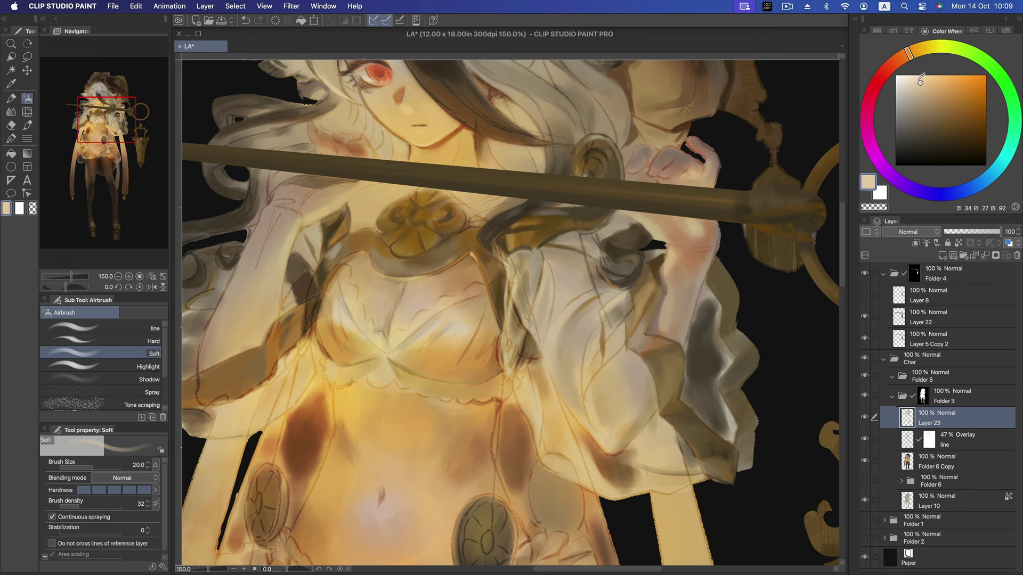
pyautogui.press('[')
pyautogui.moveTo(917, 85); pyautogui.dragTo(911, 86)
pyautogui.press('[')
pyautogui.press('[')
pyautogui.click(915, 102)
pyautogui.press(']')
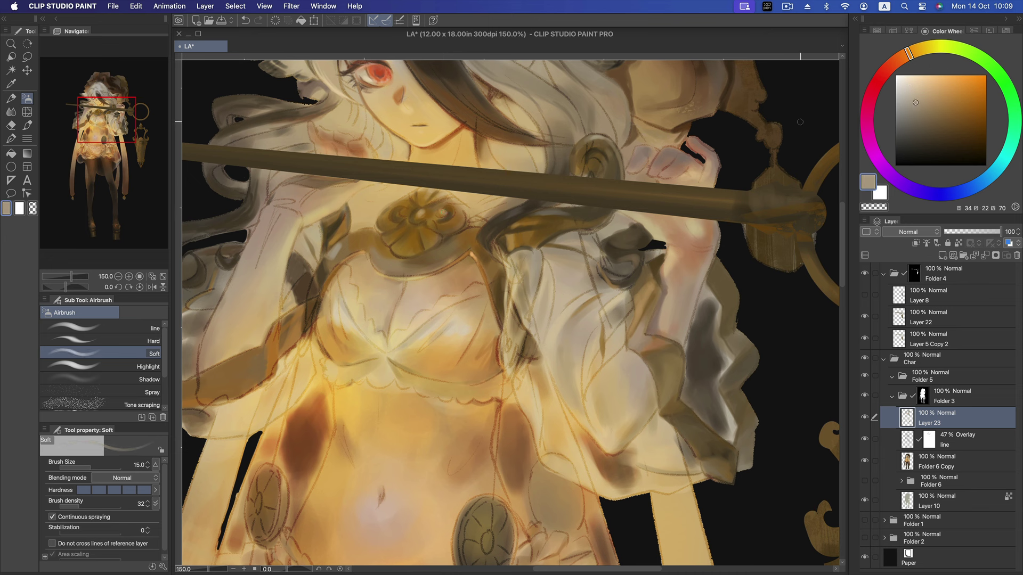
pyautogui.click(917, 109)
pyautogui.moveTo(917, 109); pyautogui.dragTo(907, 114)
pyautogui.moveTo(414, 232); pyautogui.dragTo(410, 248)
# - Switch to the line airbrush with a deep dark brown and a smaller brush
pyautogui.press('[')
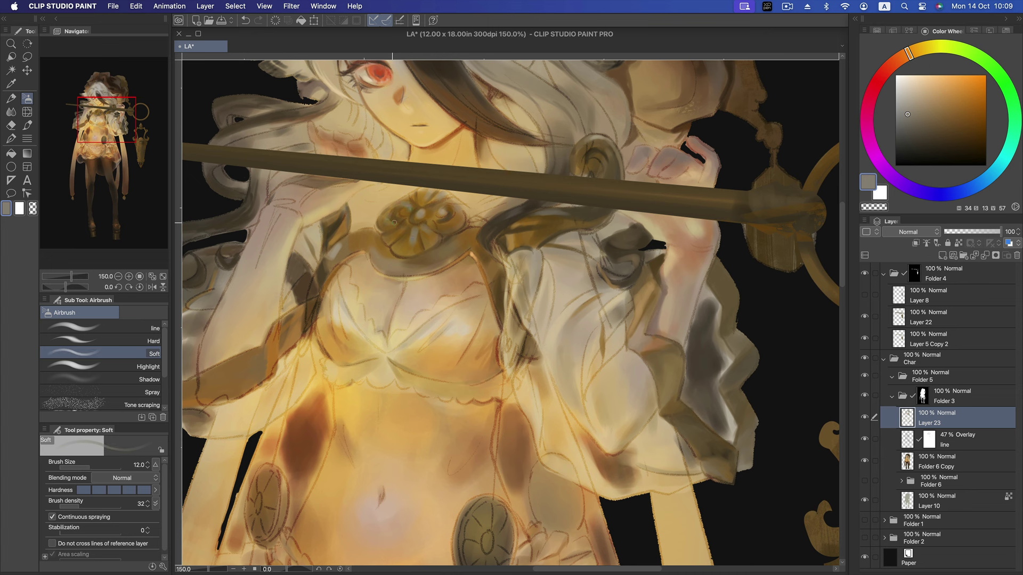
pyautogui.press(']')
pyautogui.press(']')
pyautogui.keyDown('alt'); pyautogui.click(458, 224); pyautogui.keyUp('alt')
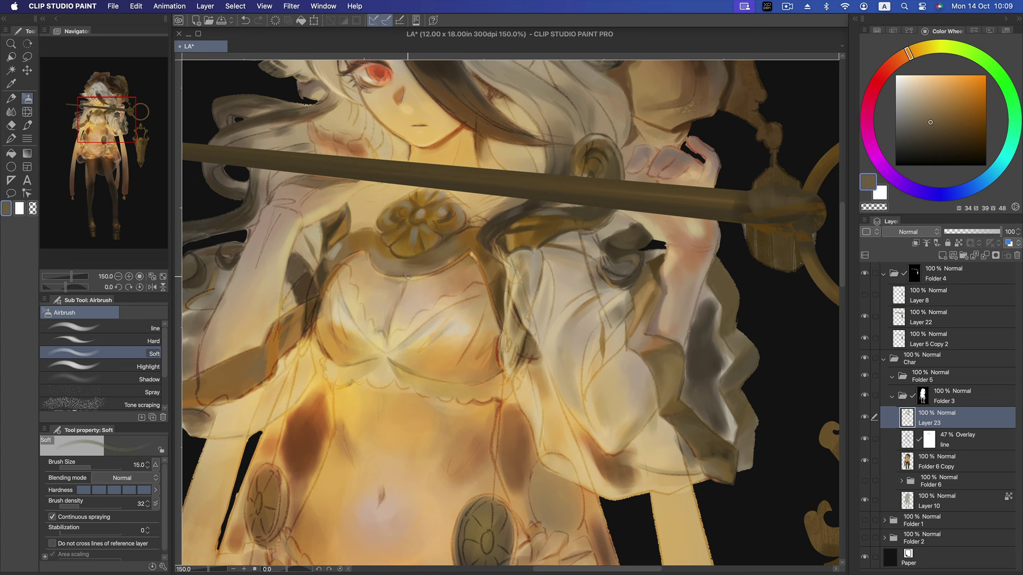
pyautogui.click(106, 328)
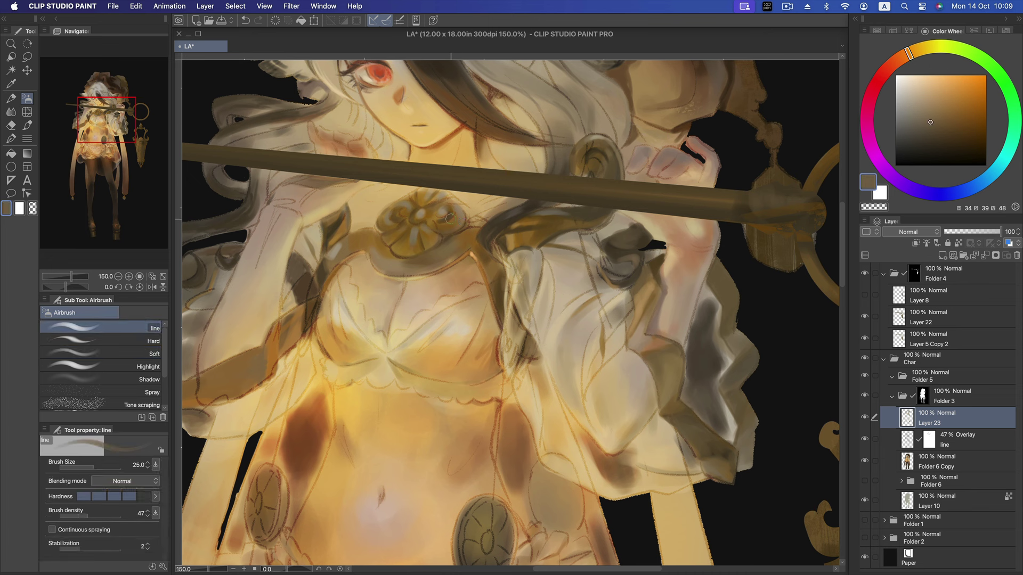
pyautogui.click(929, 134)
pyautogui.press('[')
pyautogui.press('[')
pyautogui.click(945, 139)
pyautogui.press(']')
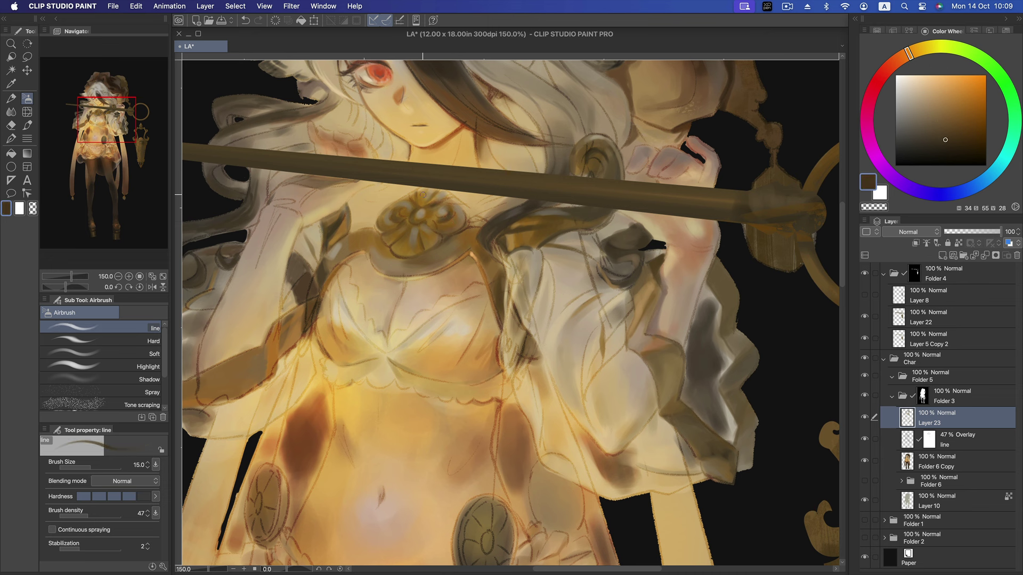
pyautogui.click(957, 133)
pyautogui.press('[')
# - Sample a darker brown and paint dark edging along the brooch rim
pyautogui.click(788, 7)
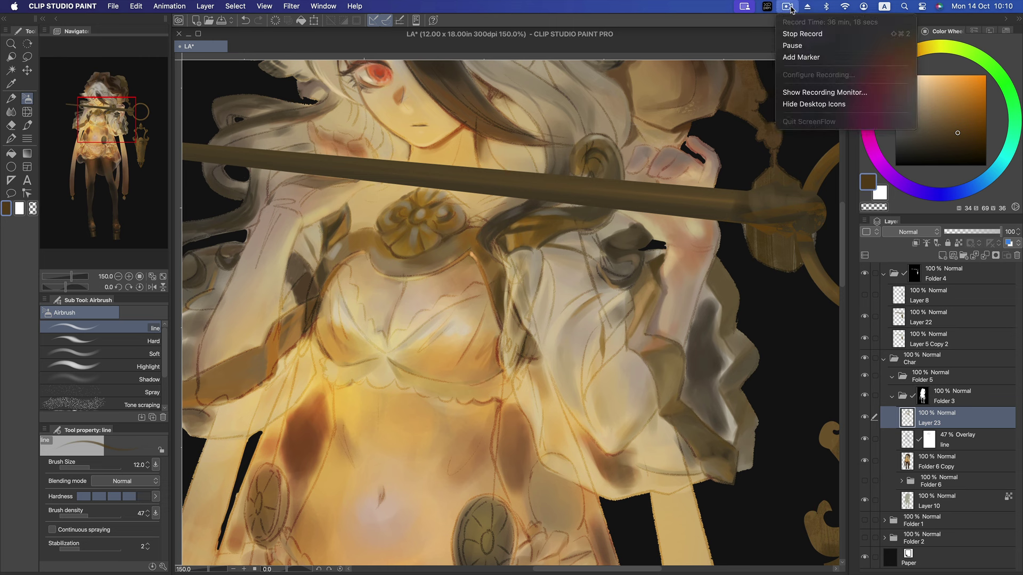
pyautogui.click(975, 417)
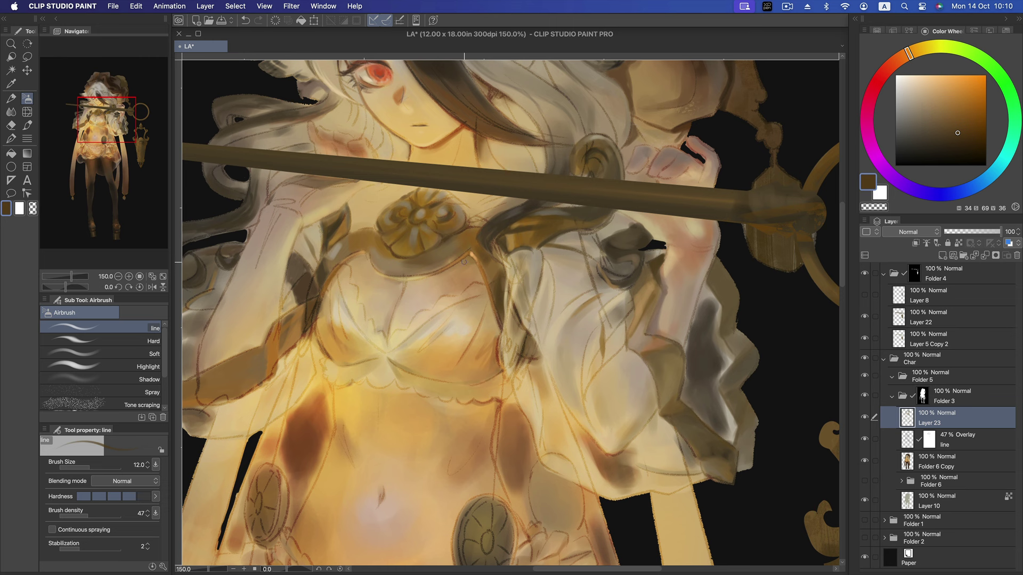
pyautogui.keyDown('alt'); pyautogui.click(438, 258); pyautogui.keyUp('alt')
pyautogui.moveTo(378, 238)
pyautogui.mouseDown()
pyautogui.moveTo(376, 248)
pyautogui.moveTo(429, 258)
pyautogui.mouseUp()
pyautogui.press('[')
pyautogui.moveTo(344, 244); pyautogui.dragTo(340, 249)
# - Undo the stray rim marks and choose a less saturated dark brown
pyautogui.press('super+z')
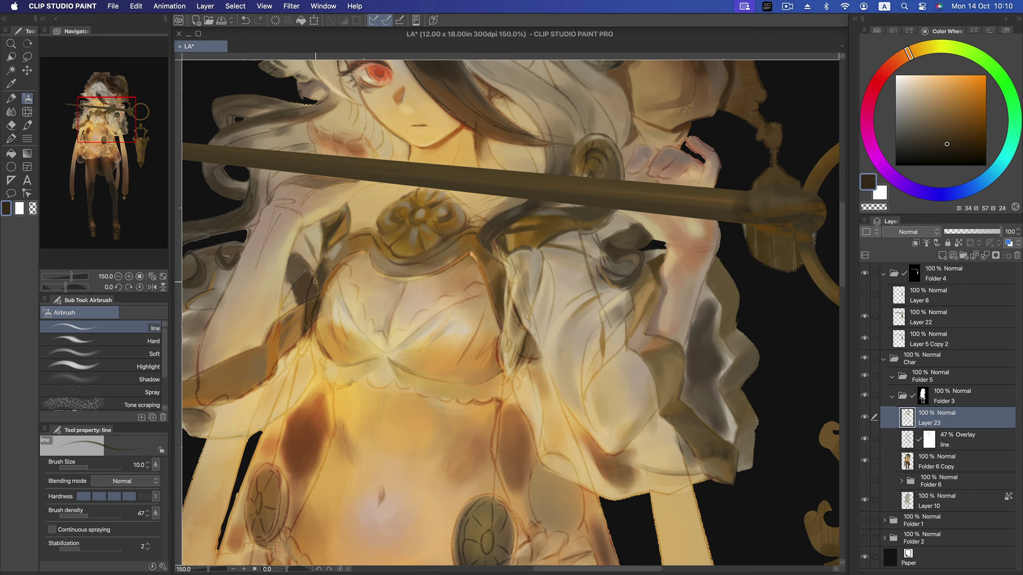
pyautogui.press('super+z')
pyautogui.click(373, 249)
pyautogui.press('super+z')
pyautogui.press('super+z')
pyautogui.click(927, 142)
pyautogui.press(']')
# - Undo and redo a rim stroke, then resample the dark brown with a larger brush
pyautogui.press('[')
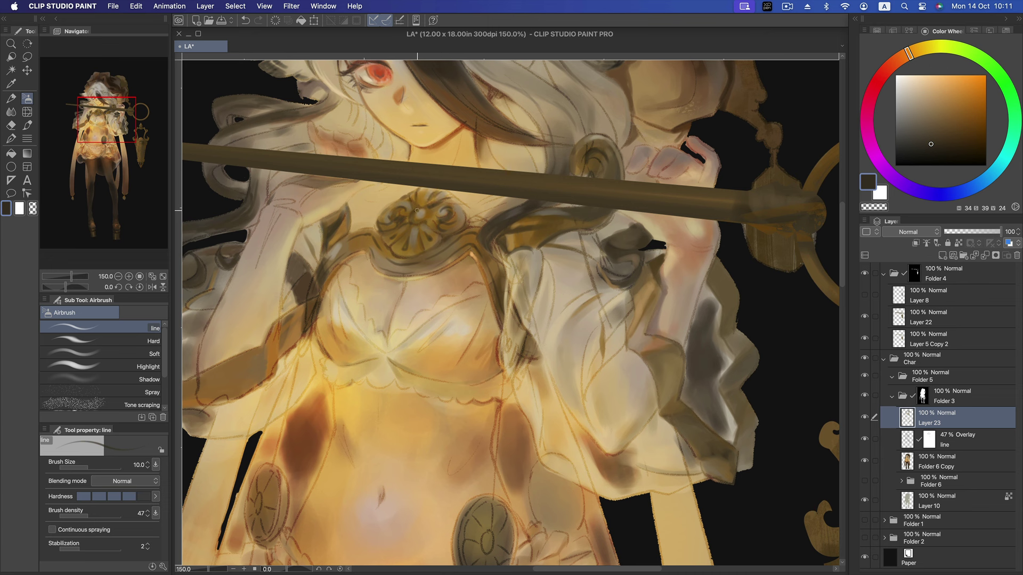
pyautogui.press('super+z')
pyautogui.press('super+shift+z')
pyautogui.press(']')
pyautogui.keyDown('alt'); pyautogui.click(361, 243); pyautogui.keyUp('alt')
pyautogui.press(']')
pyautogui.press(']')
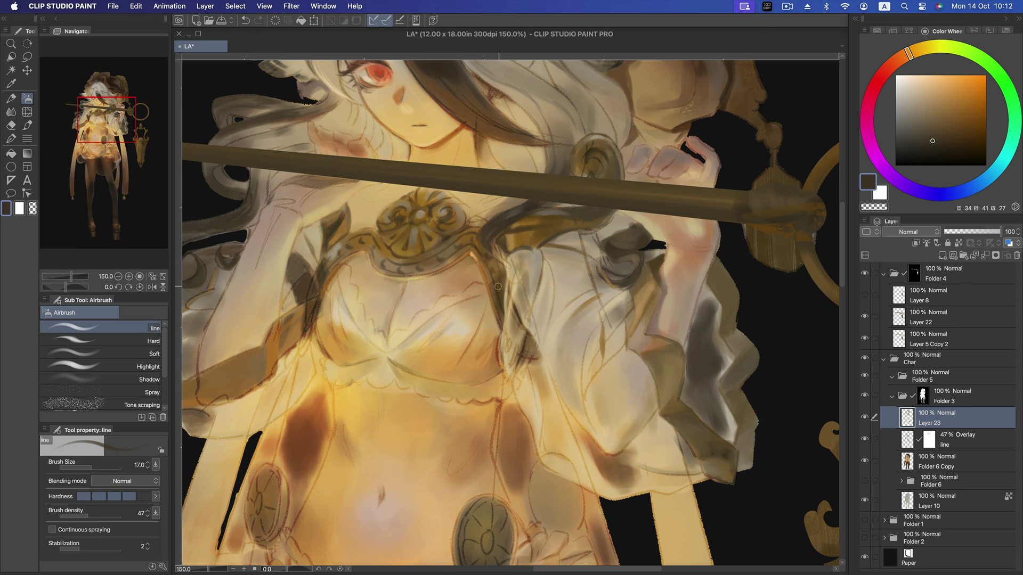
# - Sample and fine-tune a light beige, then choose a darker brown
pyautogui.keyDown('alt'); pyautogui.click(409, 267); pyautogui.keyUp('alt')
pyautogui.keyDown('alt'); pyautogui.click(363, 240); pyautogui.keyUp('alt')
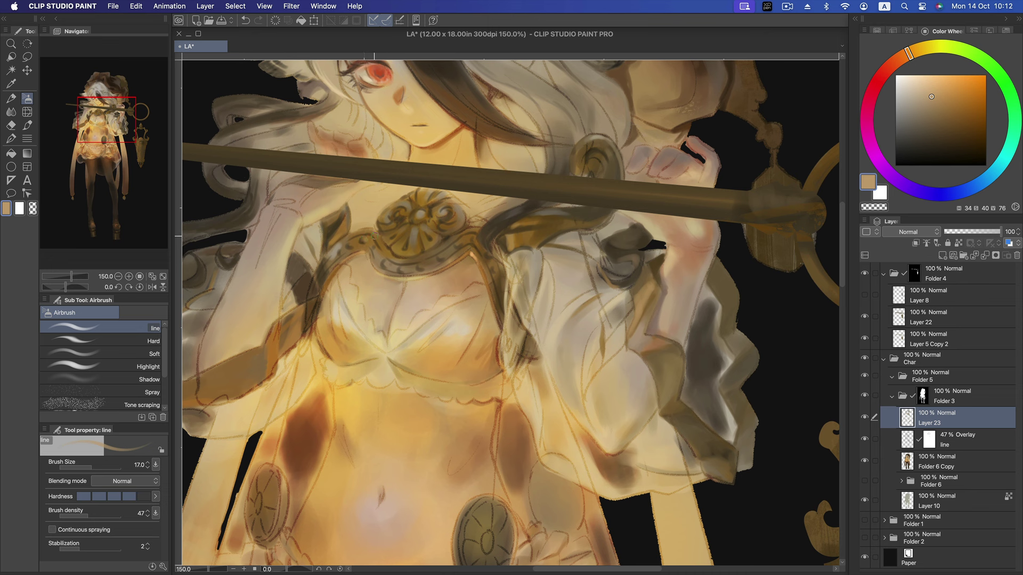
pyautogui.click(916, 97)
pyautogui.click(914, 99)
pyautogui.click(921, 104)
pyautogui.moveTo(941, 120); pyautogui.dragTo(933, 129)
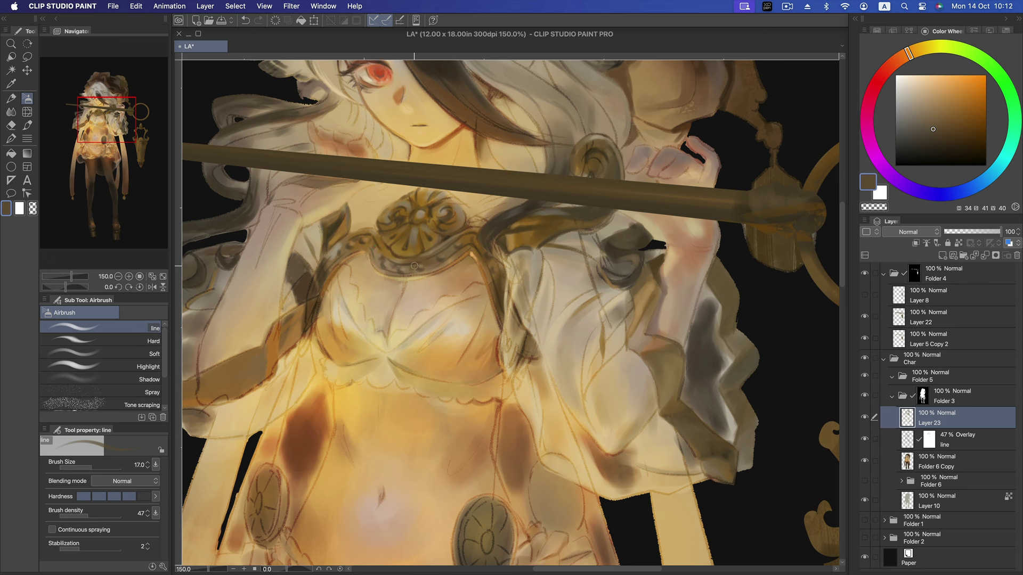
# - Paint a thin very dark brown stroke running down-left from the chest ornament
pyautogui.keyDown('alt'); pyautogui.click(506, 217); pyautogui.keyUp('alt')
pyautogui.press(']')
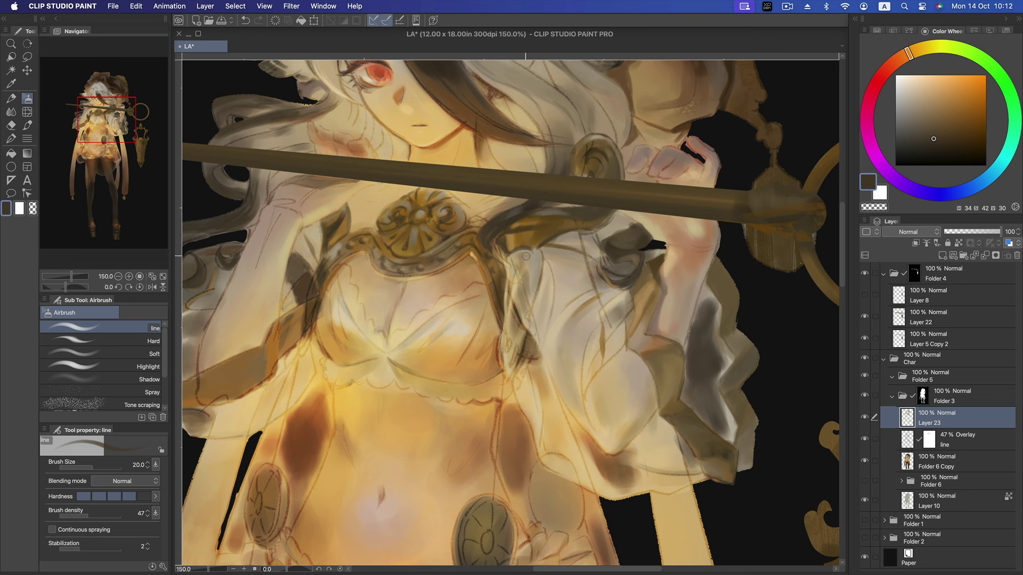
pyautogui.press('[')
pyautogui.keyDown('alt'); pyautogui.click(534, 261); pyautogui.keyUp('alt')
pyautogui.press('[')
pyautogui.press('[')
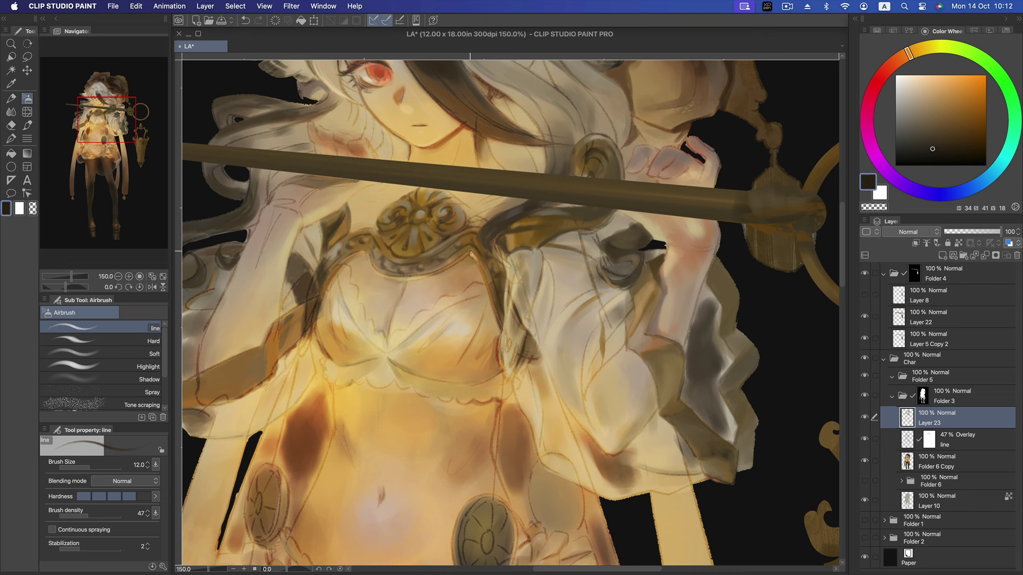
pyautogui.press('[')
pyautogui.moveTo(328, 251); pyautogui.dragTo(316, 270)
# - Lay a light beige highlight beside the dark stroke, then resample mid brown and pale beige
pyautogui.keyDown('alt'); pyautogui.click(327, 265); pyautogui.keyUp('alt')
pyautogui.moveTo(330, 254); pyautogui.dragTo(320, 267)
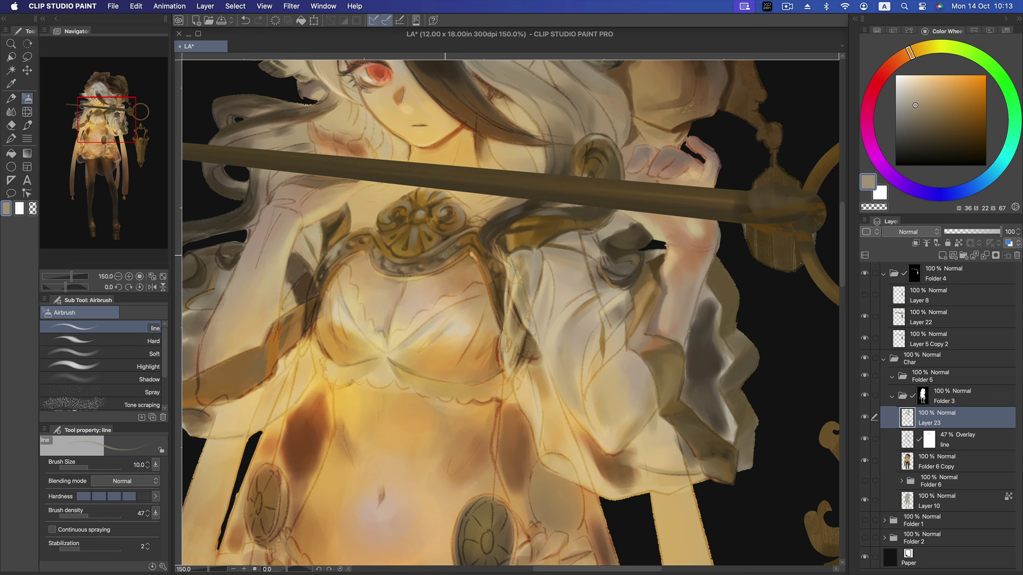
pyautogui.click(943, 114)
pyautogui.click(917, 84)
pyautogui.scroll(-4, 511, 236)
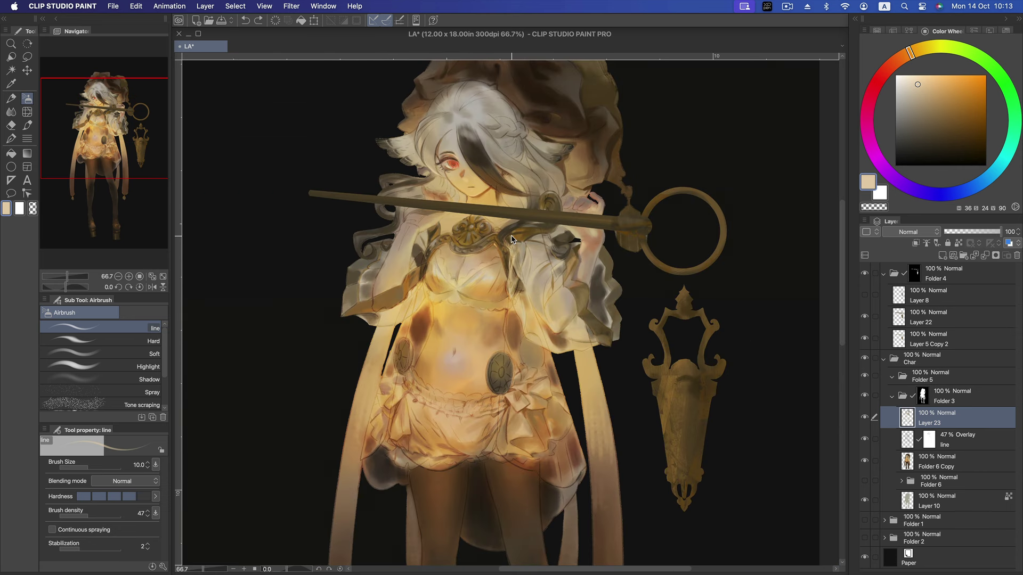
pyautogui.scroll(-1, 511, 239)
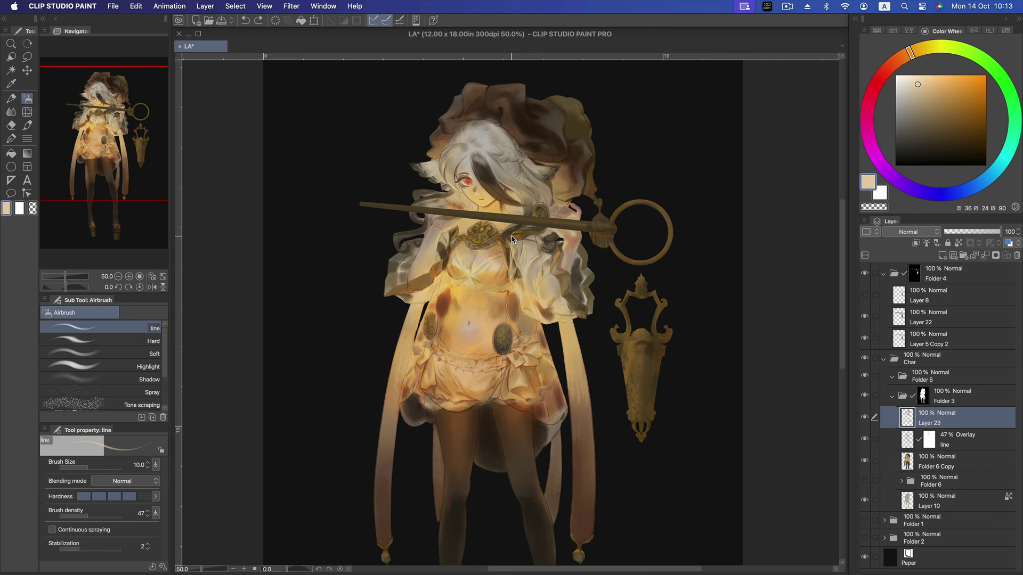
pyautogui.scroll(3, 511, 236)
pyautogui.scroll(2, 511, 236)
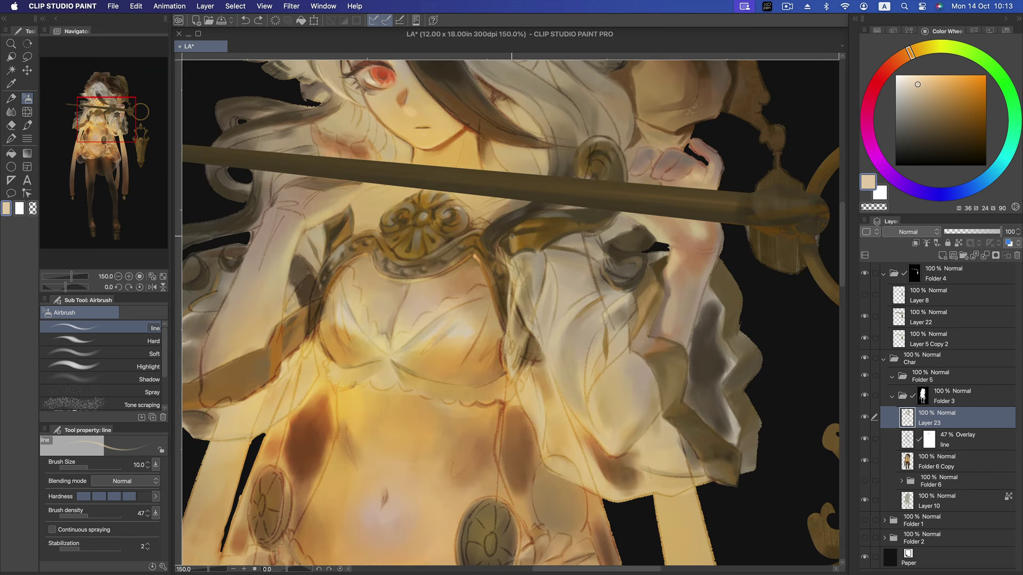
pyautogui.press(']')
pyautogui.press(']')
pyautogui.keyDown('alt'); pyautogui.click(362, 225); pyautogui.keyUp('alt')
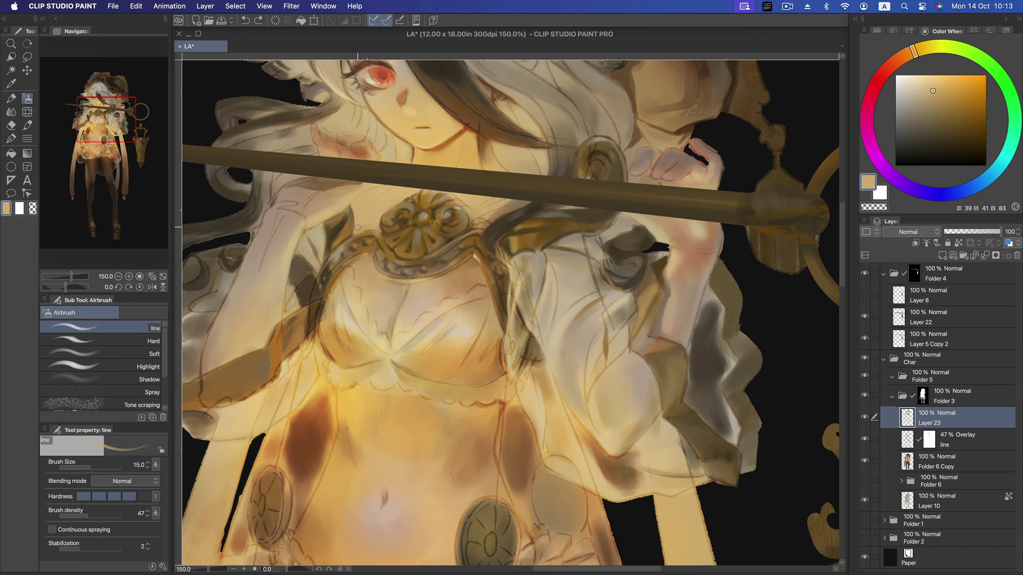
pyautogui.click(942, 96)
pyautogui.moveTo(914, 58); pyautogui.dragTo(905, 57)
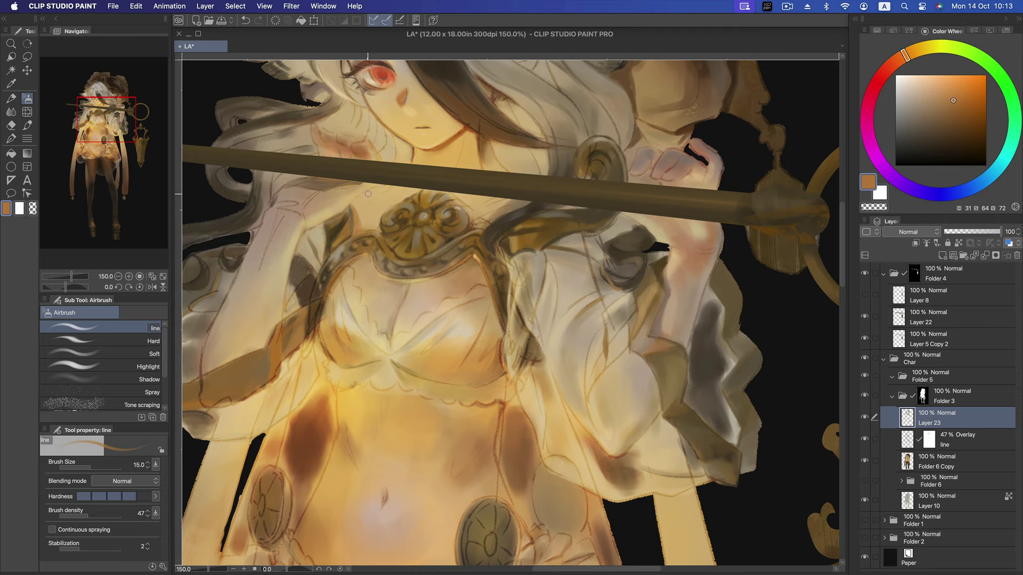
pyautogui.moveTo(368, 194); pyautogui.dragTo(464, 238)
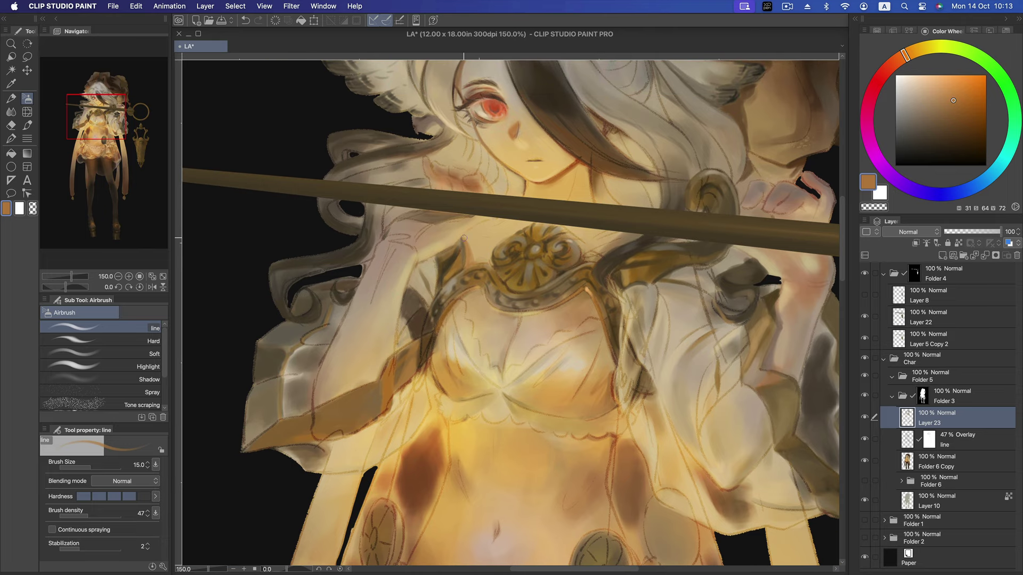
# - Paint a short deeper orange-brown stroke atop the chest ornament, then shift to deep brown
pyautogui.click(962, 108)
pyautogui.press('[')
pyautogui.hotkey('ctrl', 'z')
pyautogui.moveTo(478, 229); pyautogui.dragTo(509, 230)
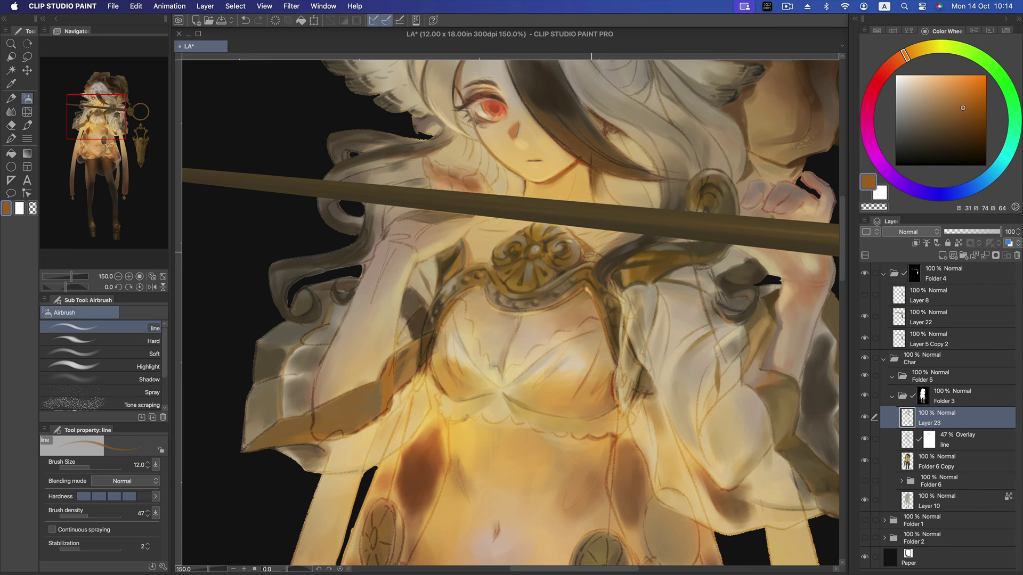
pyautogui.moveTo(963, 107); pyautogui.dragTo(957, 124)
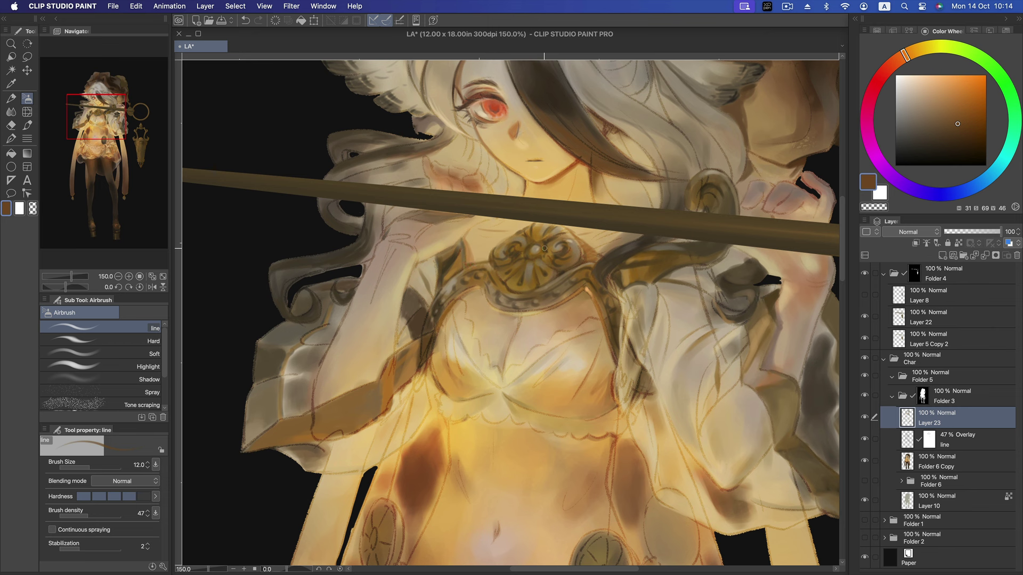
pyautogui.moveTo(957, 123); pyautogui.dragTo(949, 141)
# - Undo stray strokes on the staff while sampling light tan and beige tones
pyautogui.scroll(3, 614, 280)
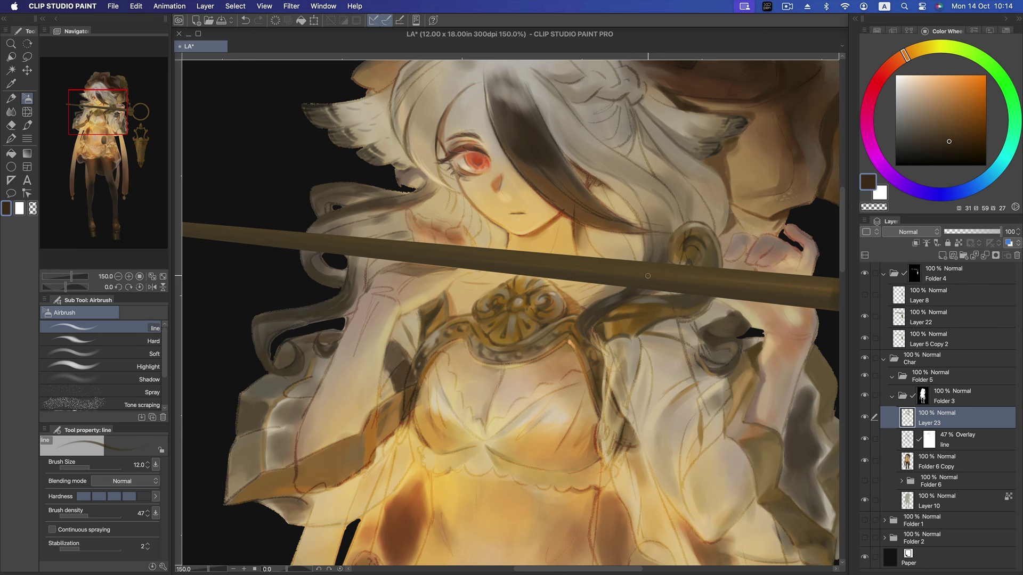
pyautogui.keyDown('alt'); pyautogui.click(599, 288); pyautogui.keyUp('alt')
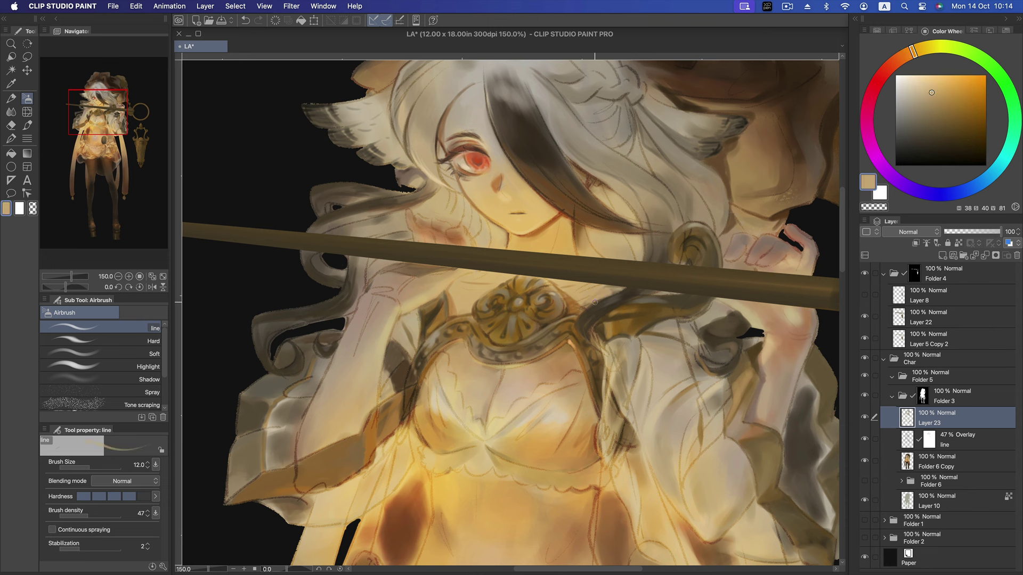
pyautogui.press('super+z')
pyautogui.keyDown('alt'); pyautogui.click(588, 299); pyautogui.keyUp('alt')
pyautogui.keyDown('alt'); pyautogui.click(634, 250); pyautogui.keyUp('alt')
pyautogui.keyDown('alt'); pyautogui.click(636, 203); pyautogui.keyUp('alt')
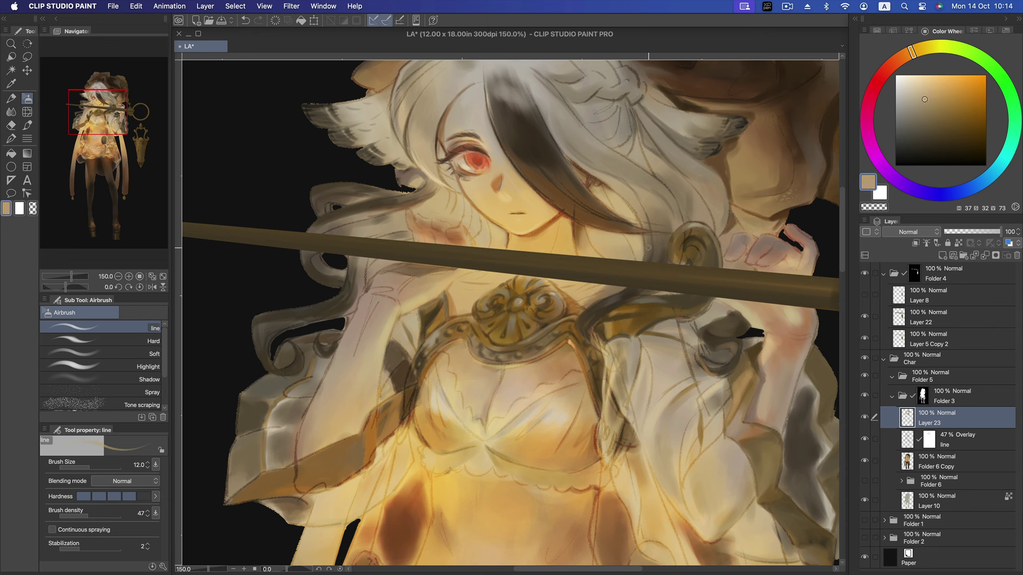
pyautogui.press('super+z')
# - Sample the staff's dark brown and adjust it toward a warmer, deep greyish brown
pyautogui.keyDown('alt'); pyautogui.click(429, 271); pyautogui.keyUp('alt')
pyautogui.moveTo(942, 114); pyautogui.dragTo(949, 121)
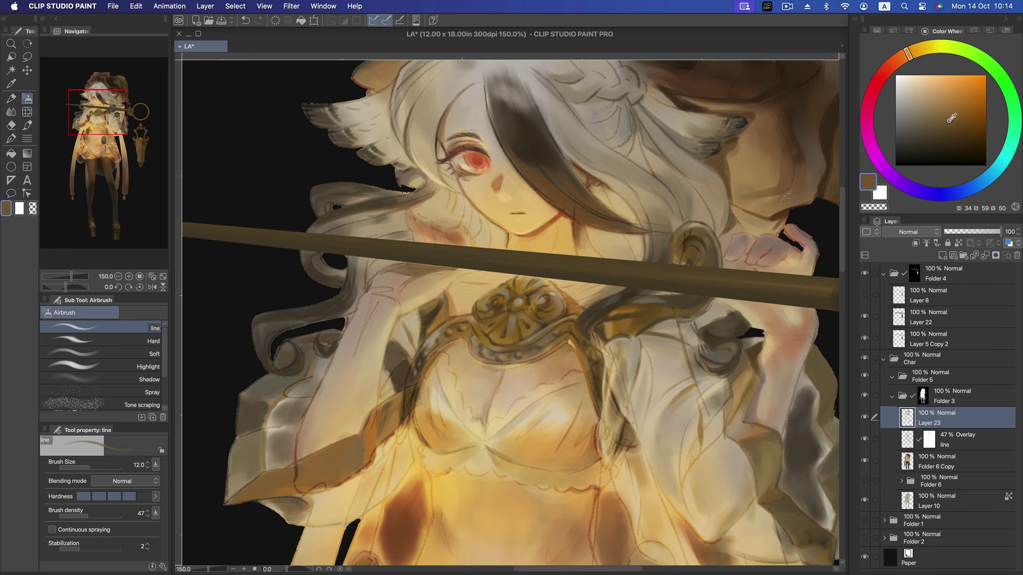
pyautogui.click(901, 56)
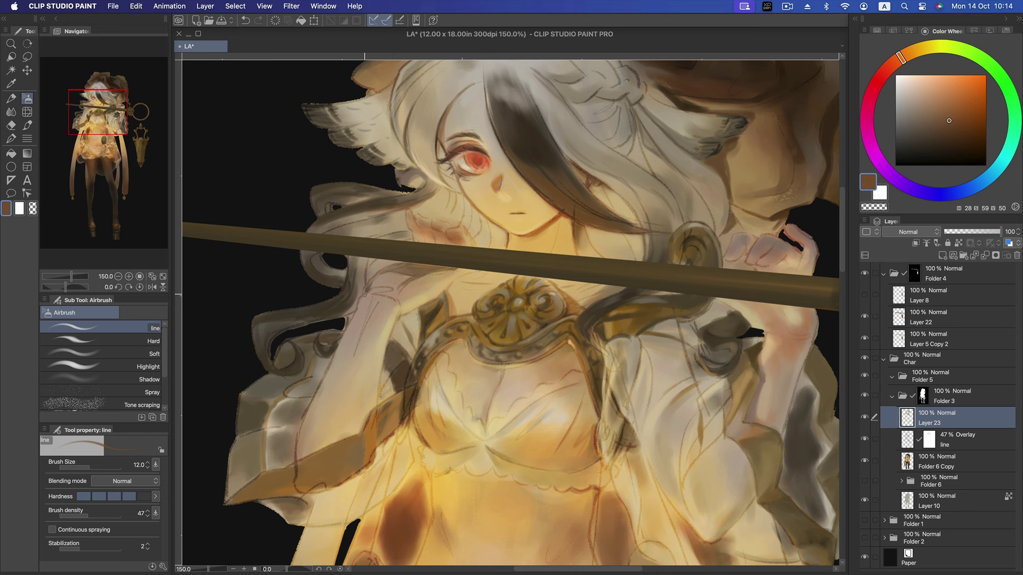
pyautogui.keyDown('alt'); pyautogui.click(355, 308); pyautogui.keyUp('alt')
pyautogui.keyDown('alt'); pyautogui.click(356, 290); pyautogui.keyUp('alt')
pyautogui.keyDown('alt'); pyautogui.click(344, 311); pyautogui.keyUp('alt')
pyautogui.keyDown('alt'); pyautogui.click(266, 339); pyautogui.keyUp('alt')
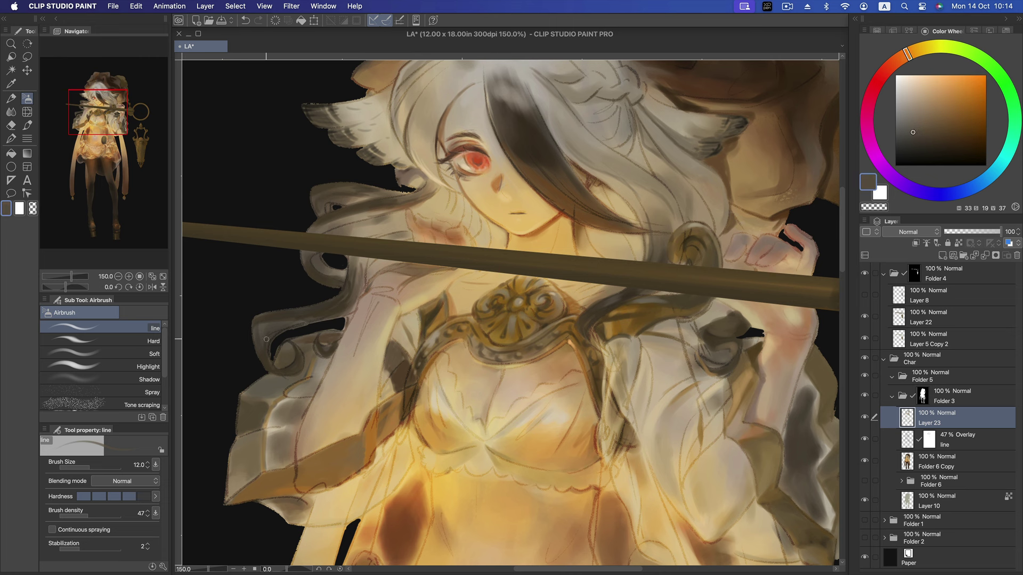
# - Airbrush a faint light touch below the staff and softly darken its top edge
pyautogui.keyDown('alt'); pyautogui.click(364, 265); pyautogui.keyUp('alt')
pyautogui.moveTo(356, 295); pyautogui.dragTo(363, 278)
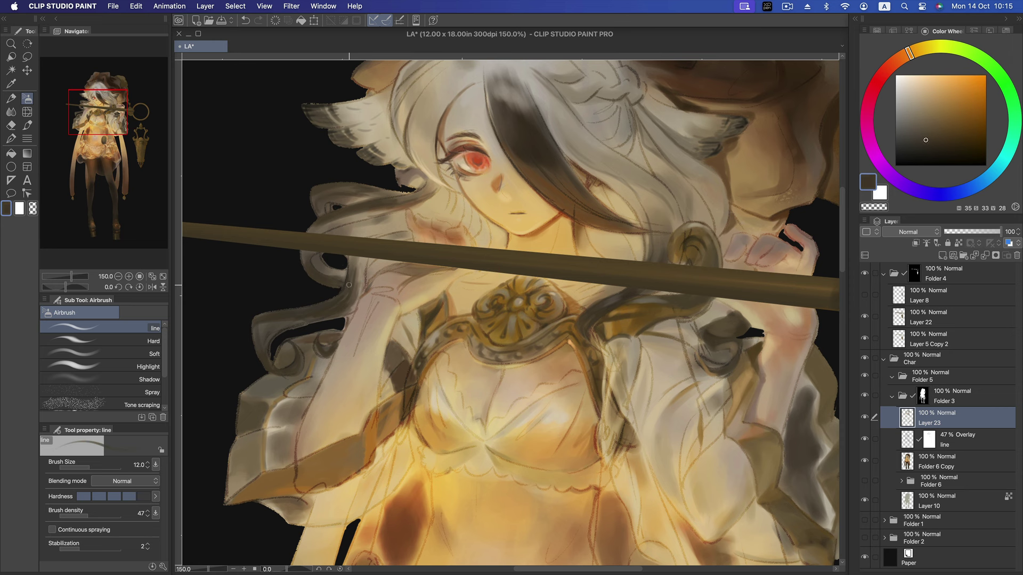
pyautogui.keyDown('alt'); pyautogui.click(349, 287); pyautogui.keyUp('alt')
pyautogui.moveTo(372, 236)
pyautogui.mouseDown()
pyautogui.moveTo(408, 231)
pyautogui.moveTo(379, 238)
pyautogui.mouseUp()
# - Bring the head into view and sample grey-beige and dark tones from the hair
pyautogui.scroll(2, 458, 196)
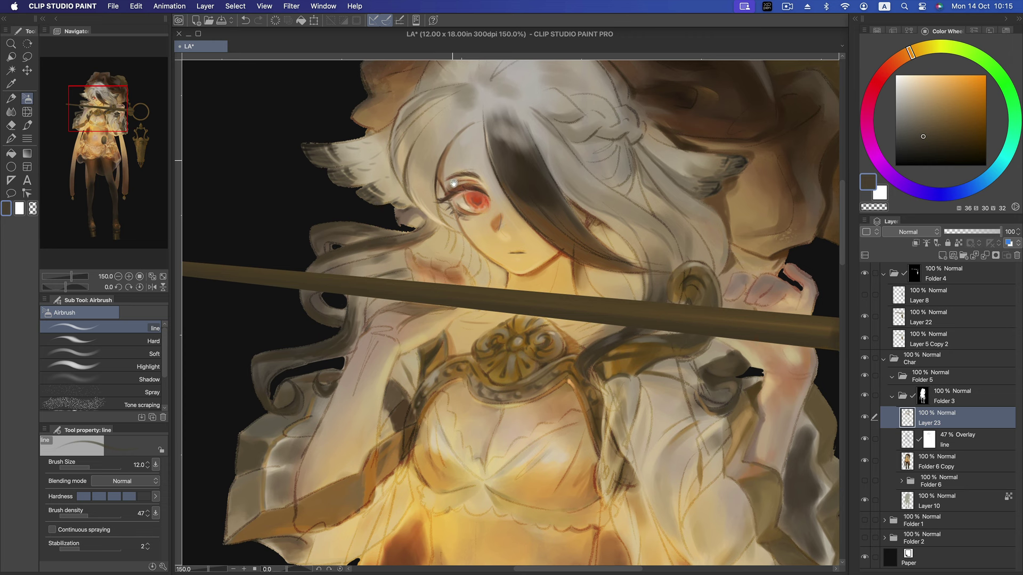
pyautogui.scroll(2, 470, 128)
pyautogui.keyDown('alt'); pyautogui.click(469, 127); pyautogui.keyUp('alt')
pyautogui.click(924, 117)
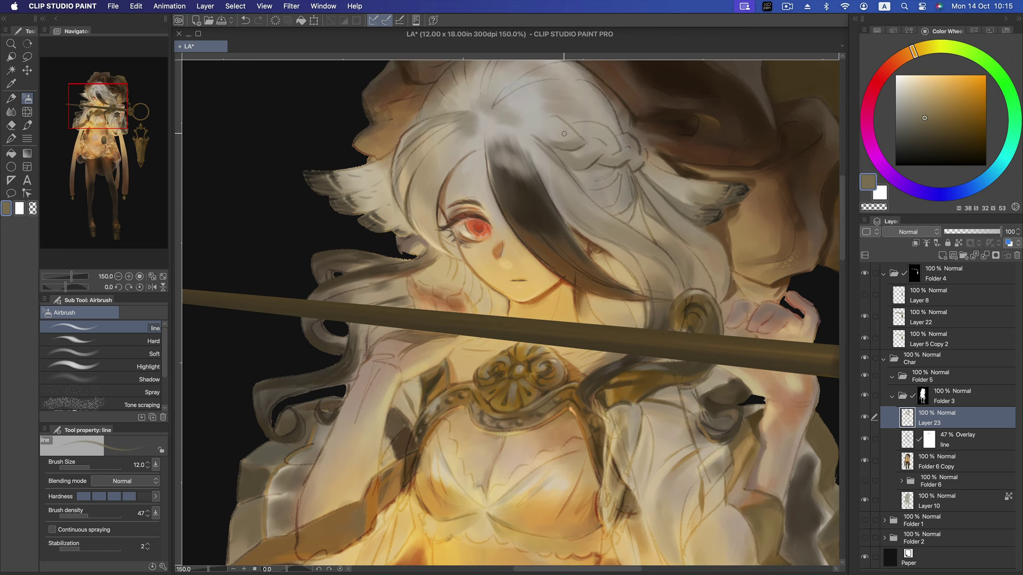
pyautogui.scroll(2, 533, 192)
pyautogui.keyDown('alt'); pyautogui.click(506, 165); pyautogui.keyUp('alt')
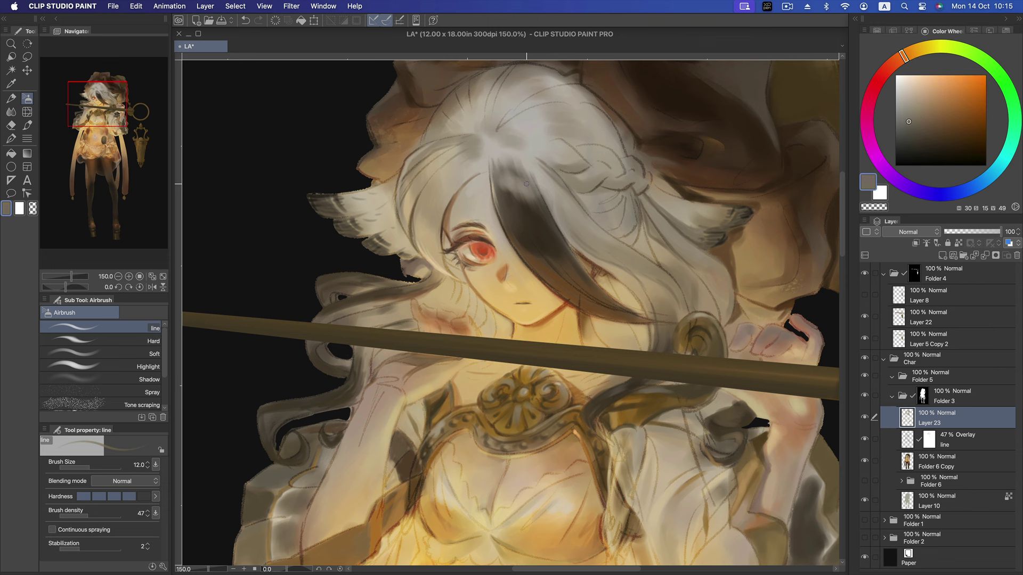
pyautogui.keyDown('alt'); pyautogui.click(519, 234); pyautogui.keyUp('alt')
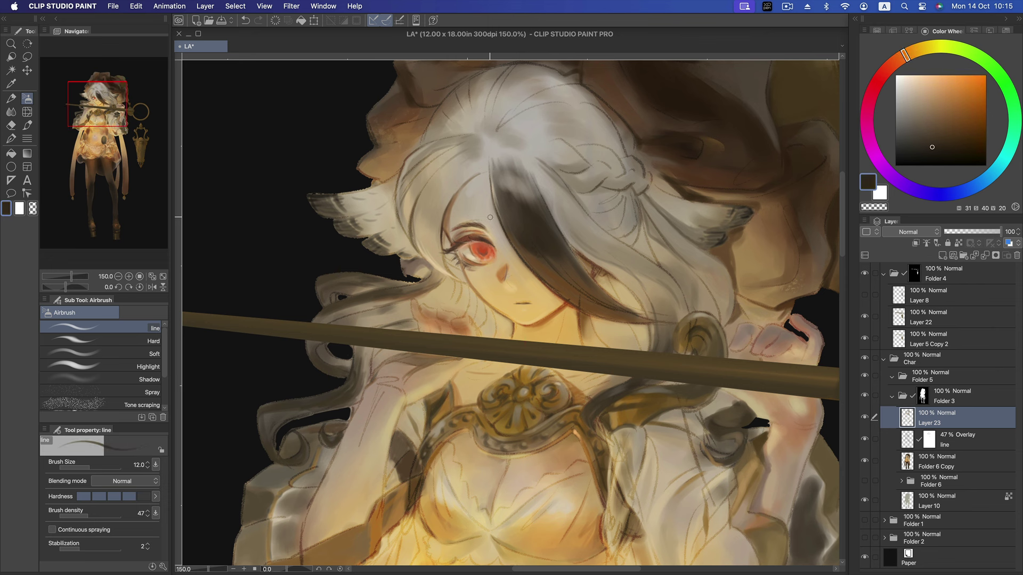
# - Undo the last change and load a pale peach skin tone from the face
pyautogui.keyDown('alt'); pyautogui.click(507, 244); pyautogui.keyUp('alt')
pyautogui.keyDown('alt'); pyautogui.click(502, 271); pyautogui.keyUp('alt')
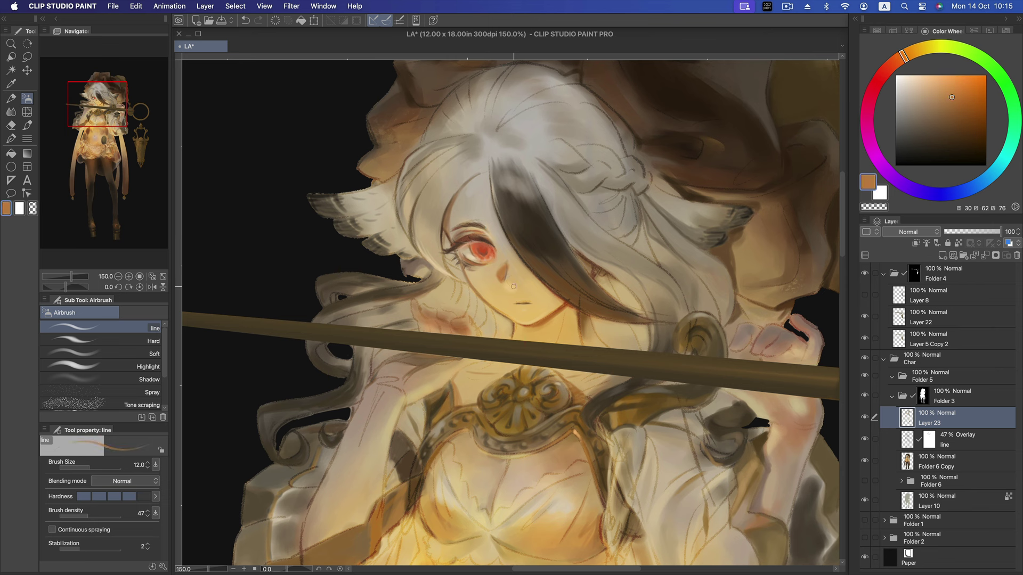
pyautogui.press('super+z')
pyautogui.click(512, 290)
pyautogui.keyDown('alt'); pyautogui.click(523, 300); pyautogui.keyUp('alt')
pyautogui.keyDown('alt'); pyautogui.click(532, 298); pyautogui.keyUp('alt')
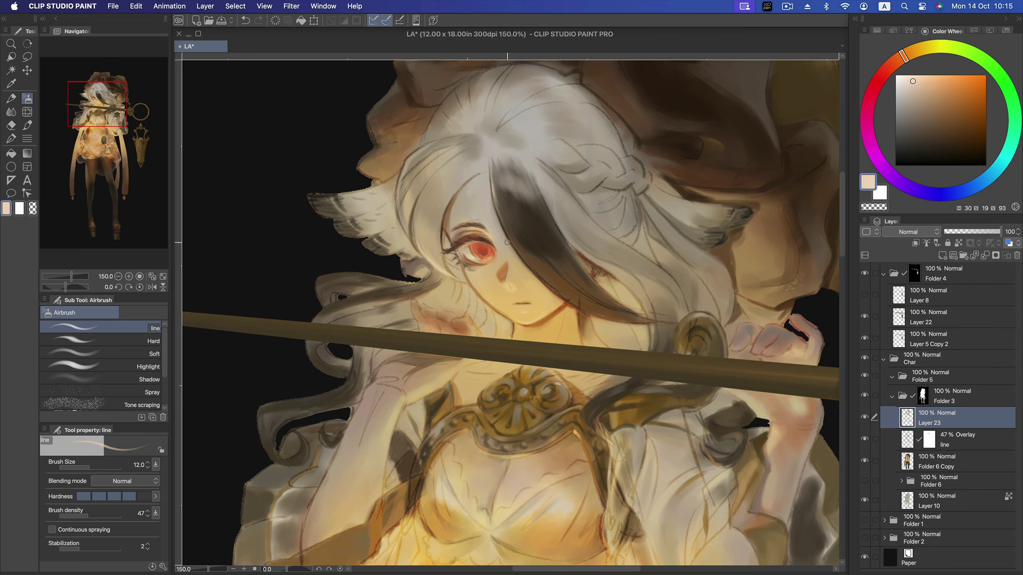
# - Zoom out to 50% to review the figure, save, then zoom back to 150%
pyautogui.scroll(-1, 586, 232)
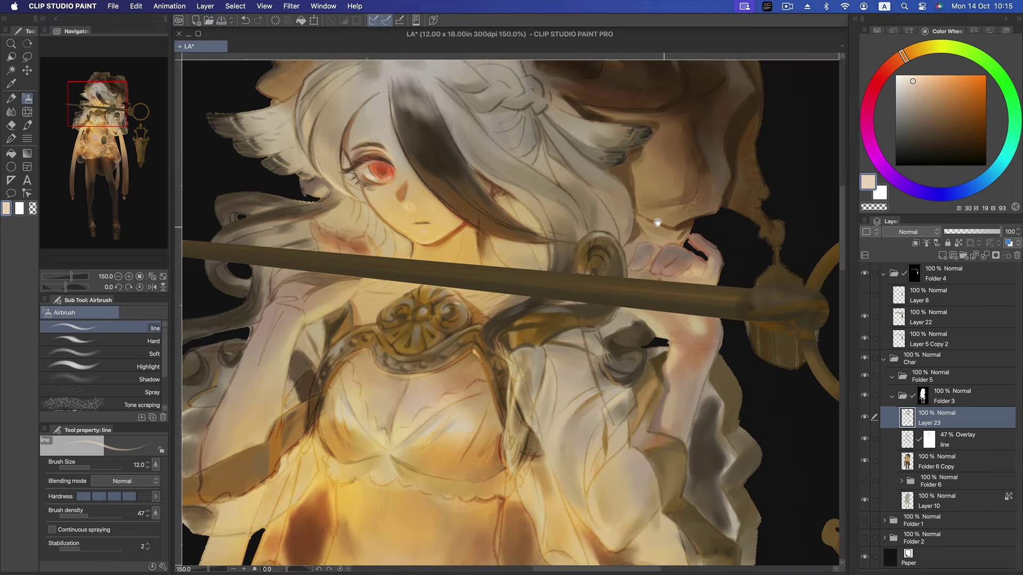
pyautogui.scroll(-1, 663, 222)
pyautogui.scroll(-1, 663, 221)
pyautogui.scroll(-1, 663, 221)
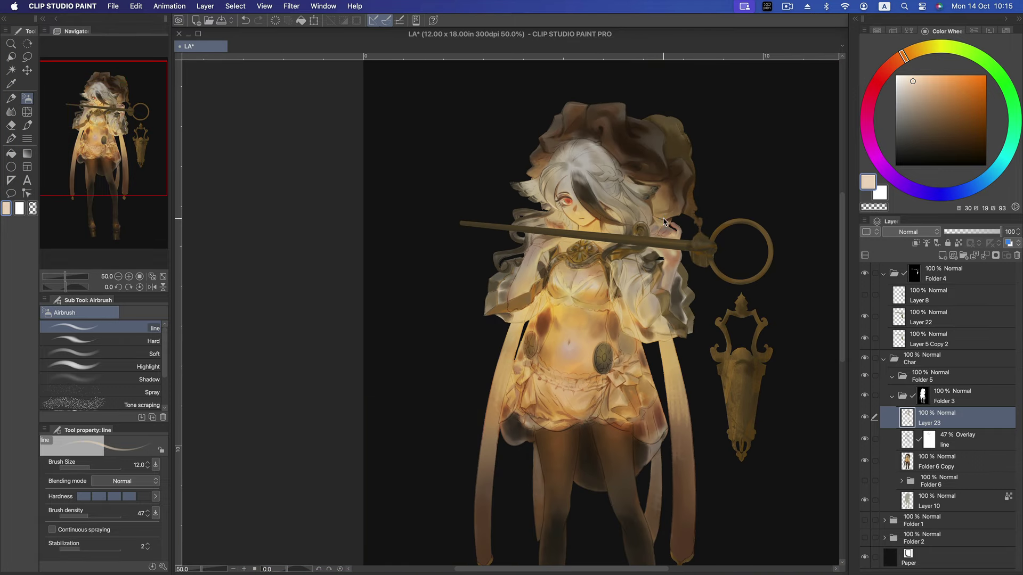
pyautogui.press('super+s')
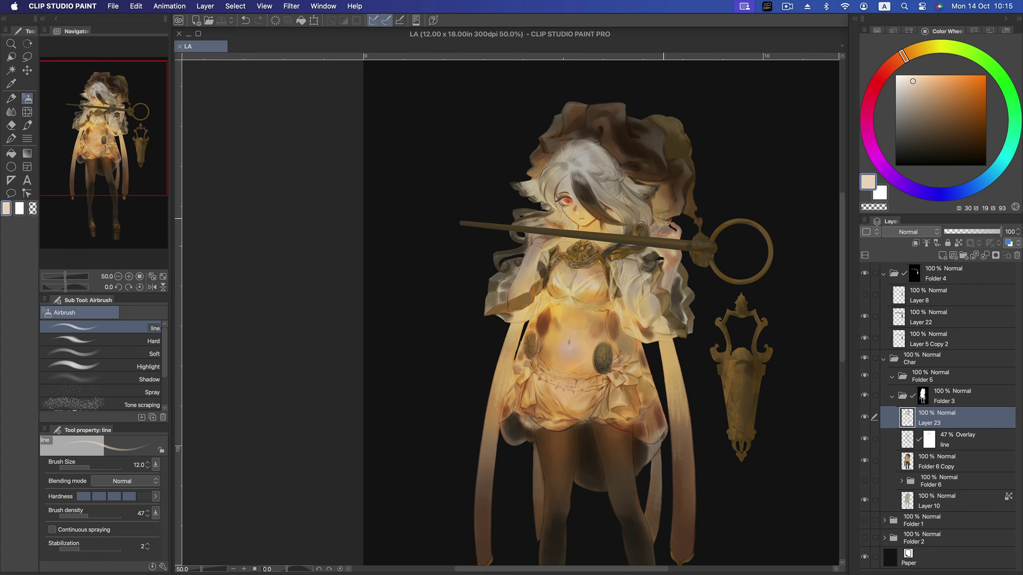
pyautogui.scroll(1, 664, 218)
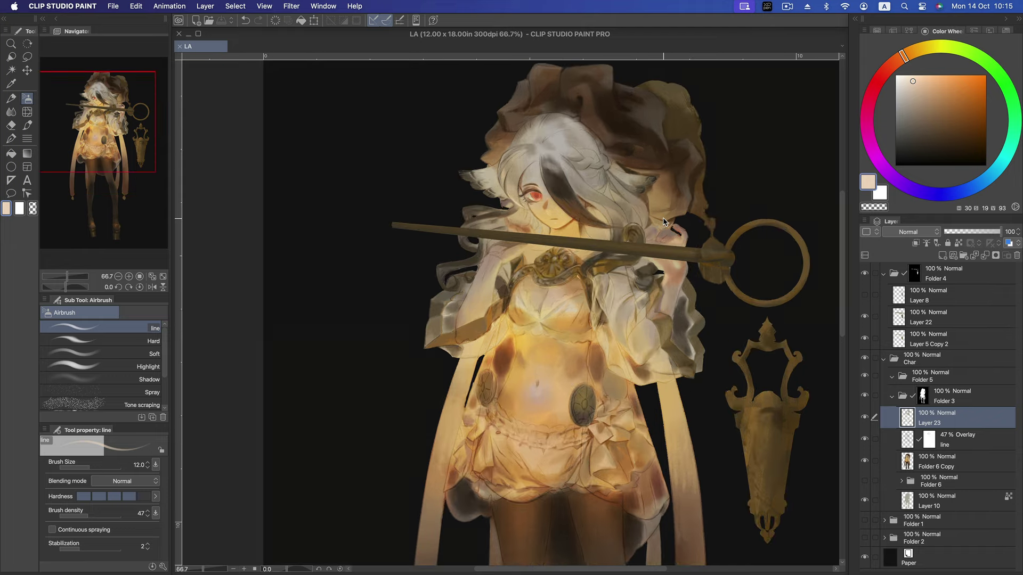
pyautogui.scroll(2, 664, 218)
# - Sample dark olive from the hat, enlarge the brush, and shade the hat's right edge
pyautogui.scroll(5, 664, 219)
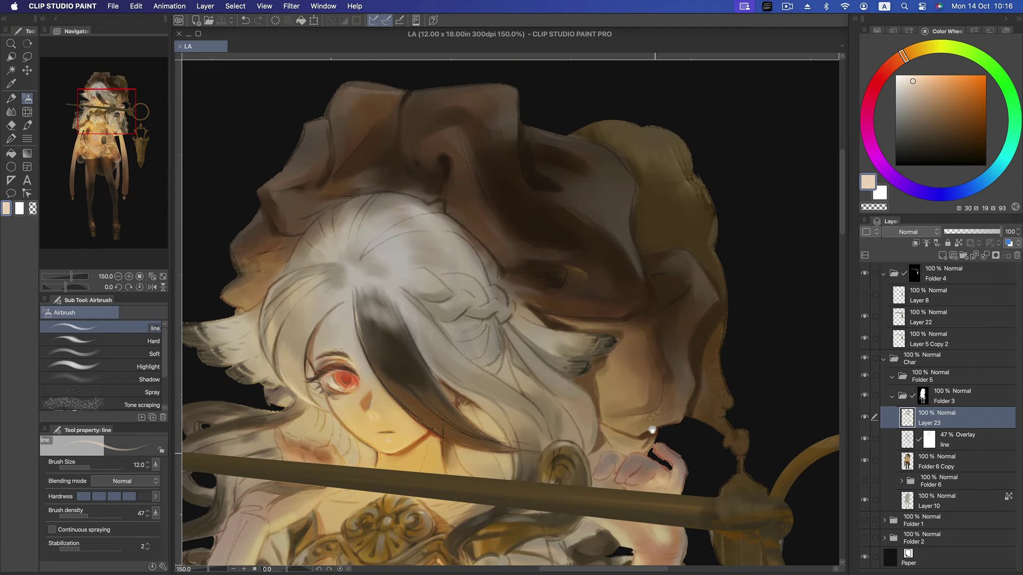
pyautogui.keyDown('alt'); pyautogui.click(685, 223); pyautogui.keyUp('alt')
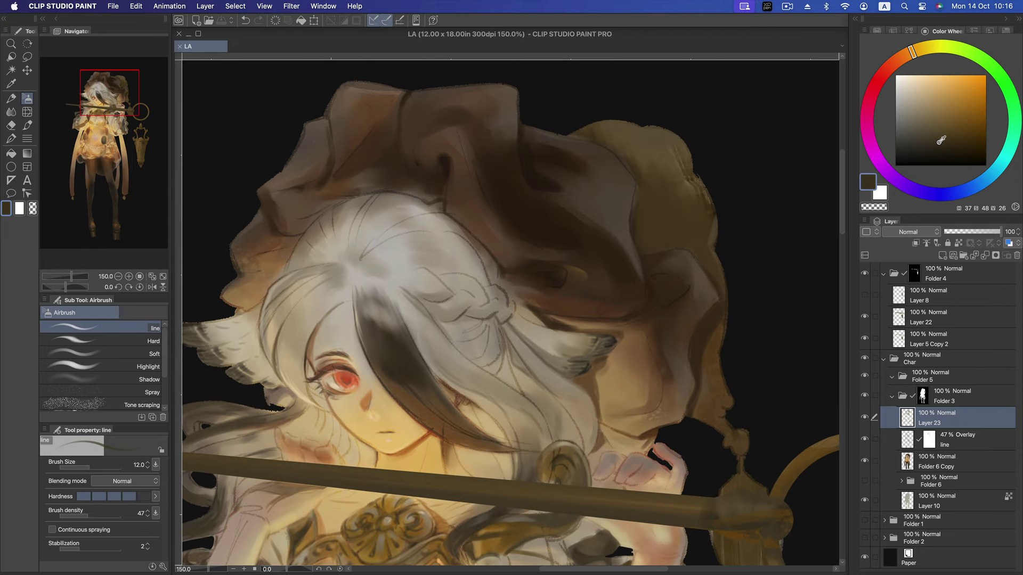
pyautogui.press(']')
pyautogui.press(']')
pyautogui.moveTo(642, 145)
pyautogui.mouseDown()
pyautogui.moveTo(699, 178)
pyautogui.moveTo(674, 167)
pyautogui.moveTo(683, 199)
pyautogui.mouseUp()
pyautogui.click(938, 149)
pyautogui.keyDown('alt'); pyautogui.click(684, 198); pyautogui.keyUp('alt')
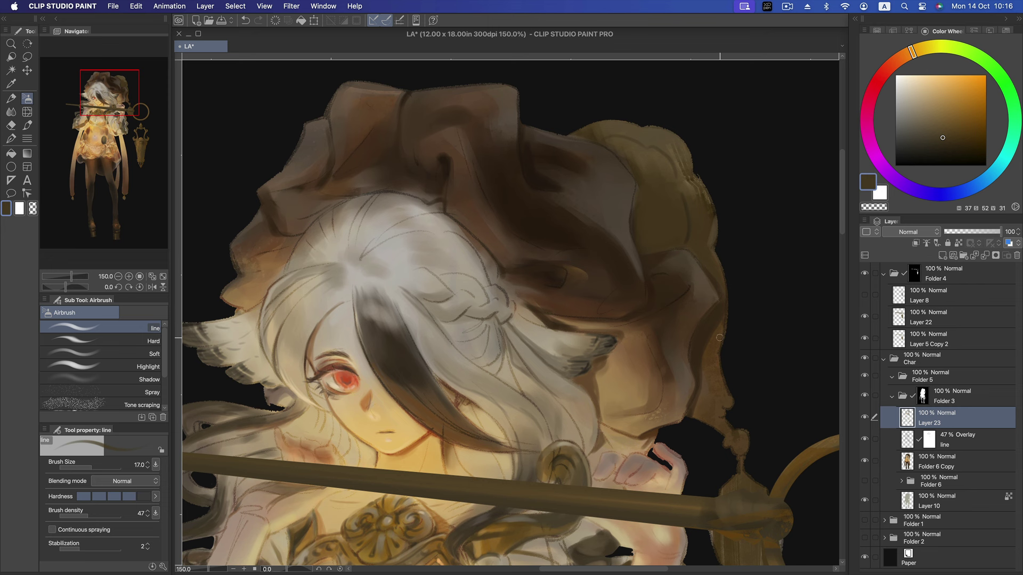
pyautogui.click(947, 149)
pyautogui.moveTo(705, 352); pyautogui.dragTo(713, 394)
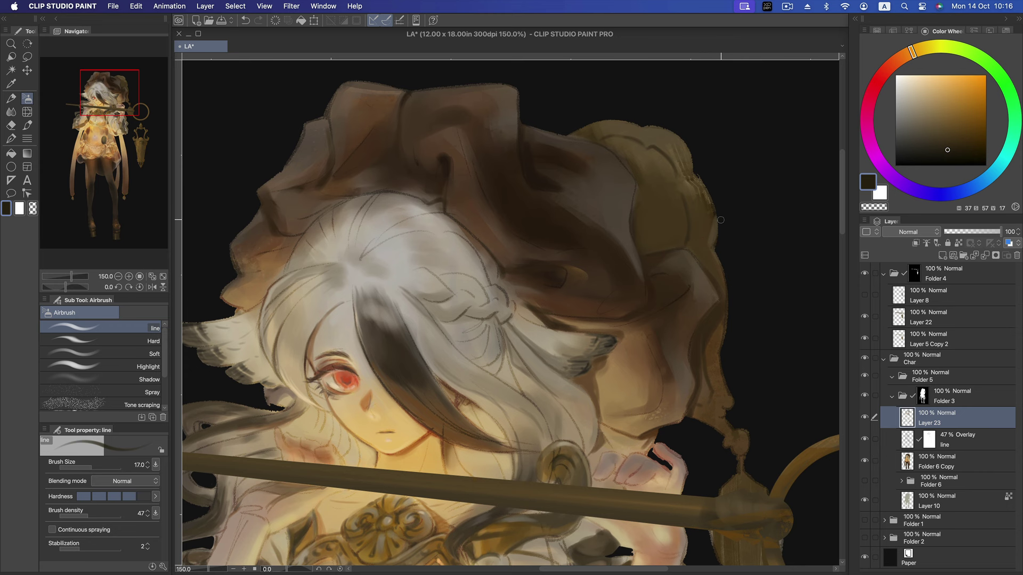
# - Add more very dark olive-brown shading along the hat's right edge and below it
pyautogui.scroll(-1, 720, 220)
pyautogui.scroll(-1, 720, 220)
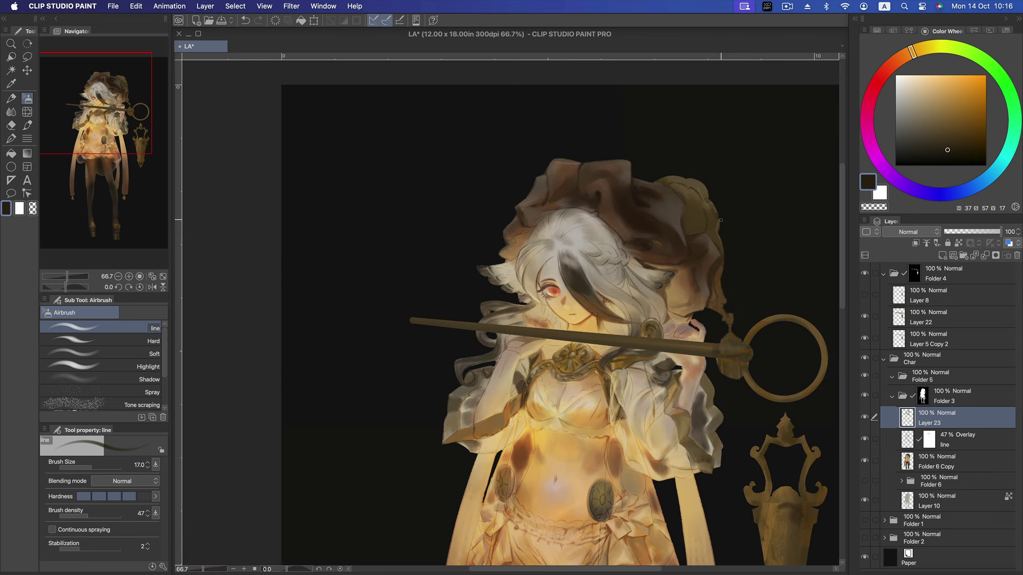
pyautogui.scroll(1, 720, 219)
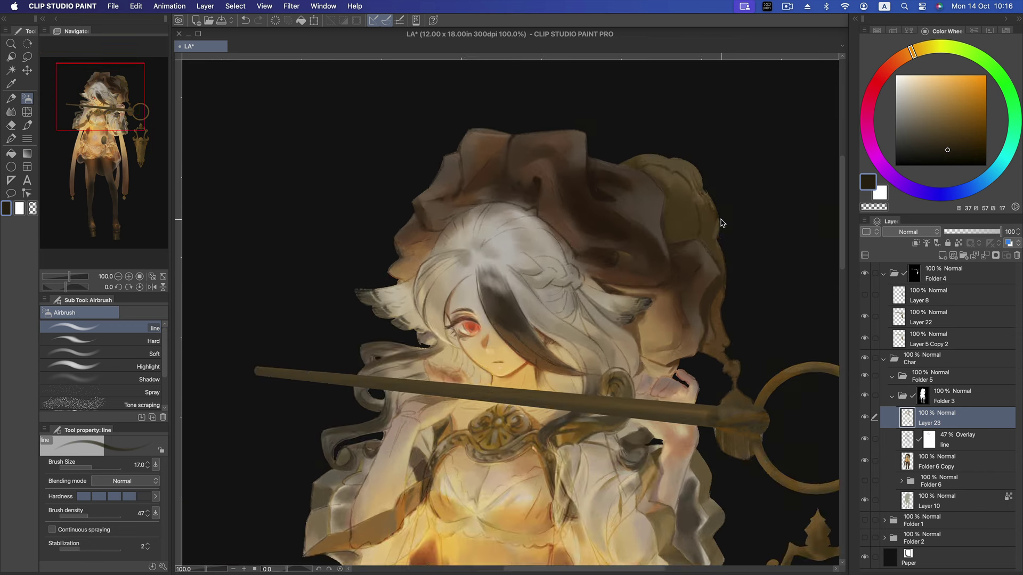
pyautogui.scroll(1, 720, 220)
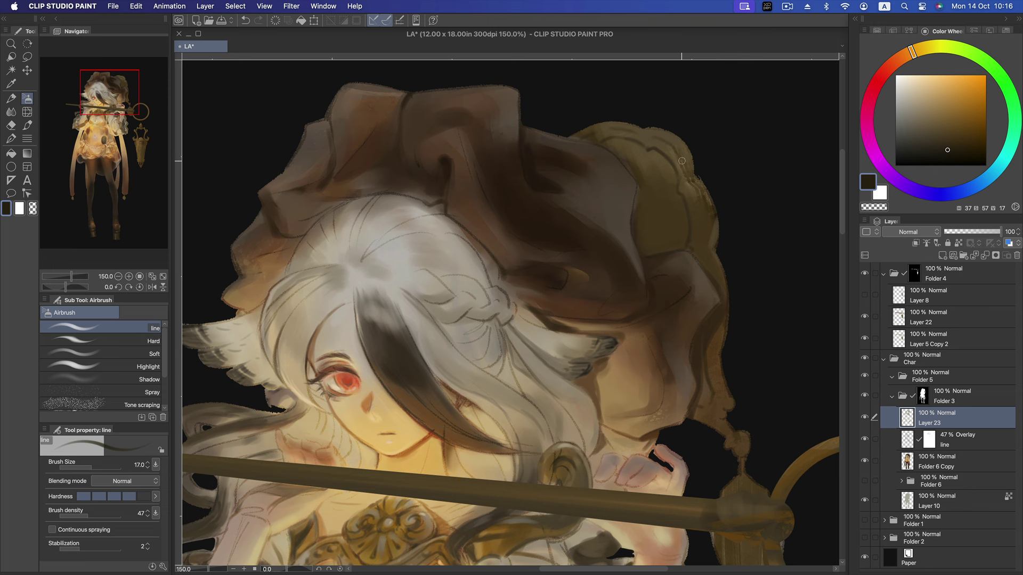
pyautogui.click(947, 152)
pyautogui.moveTo(714, 339); pyautogui.dragTo(715, 358)
pyautogui.moveTo(710, 408); pyautogui.dragTo(691, 405)
# - Sample lighter and darker browns from the hat, settling on a mid brown
pyautogui.keyDown('alt'); pyautogui.click(561, 323); pyautogui.keyUp('alt')
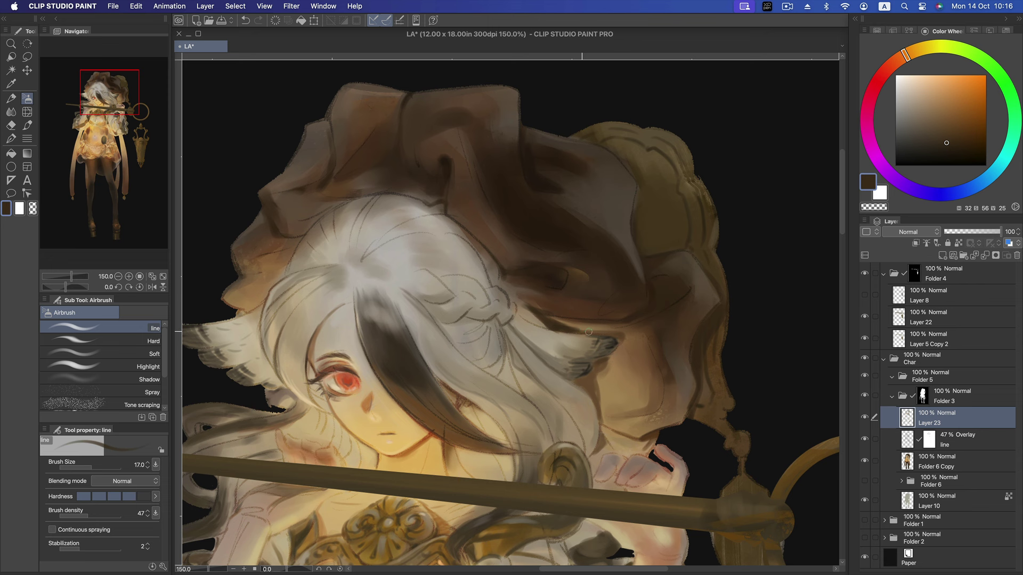
pyautogui.keyDown('alt'); pyautogui.click(543, 313); pyautogui.keyUp('alt')
pyautogui.keyDown('alt'); pyautogui.click(514, 270); pyautogui.keyUp('alt')
pyautogui.keyDown('alt'); pyautogui.click(454, 186); pyautogui.keyUp('alt')
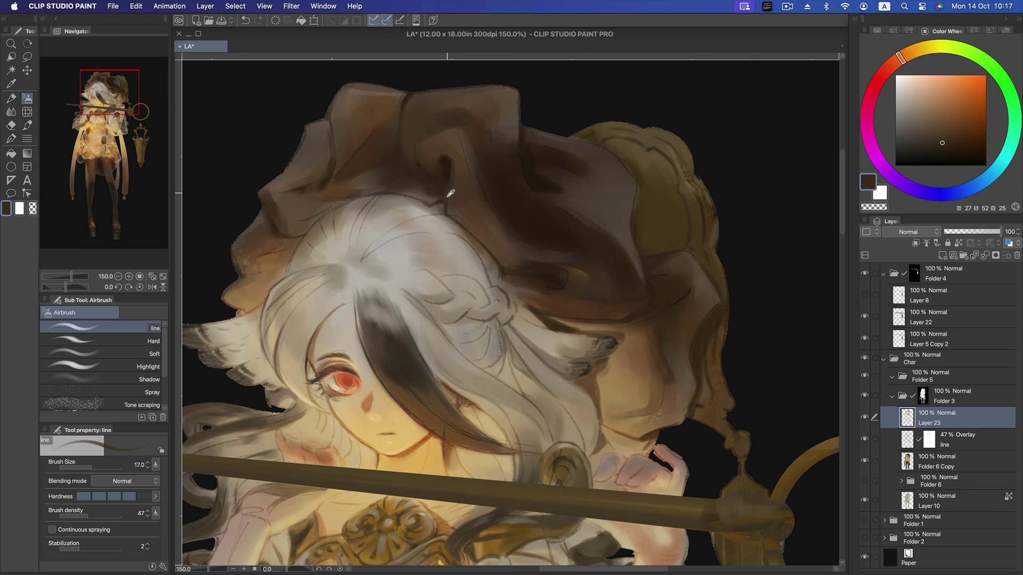
pyautogui.keyDown('alt'); pyautogui.click(449, 177); pyautogui.keyUp('alt')
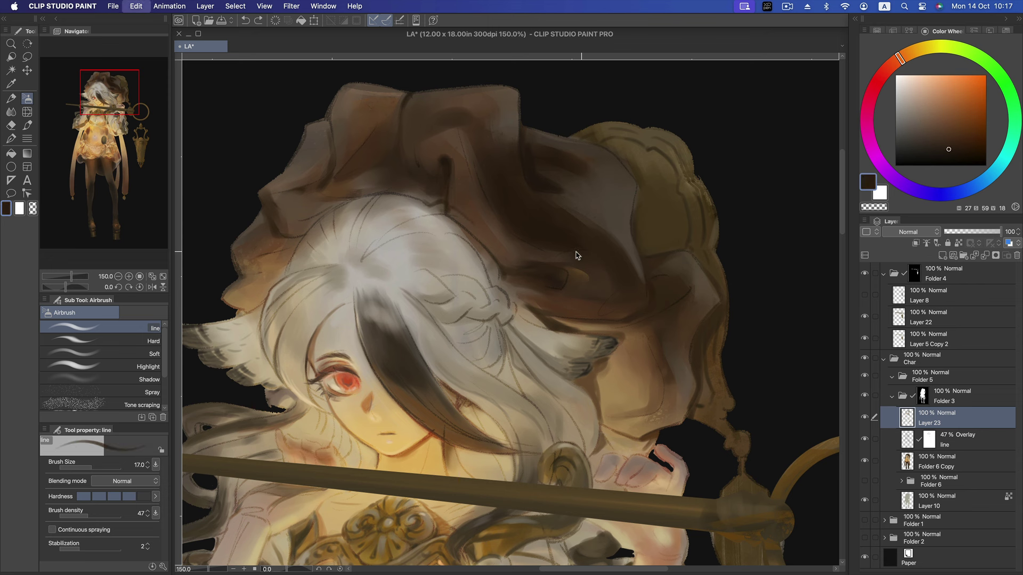
pyautogui.click(942, 137)
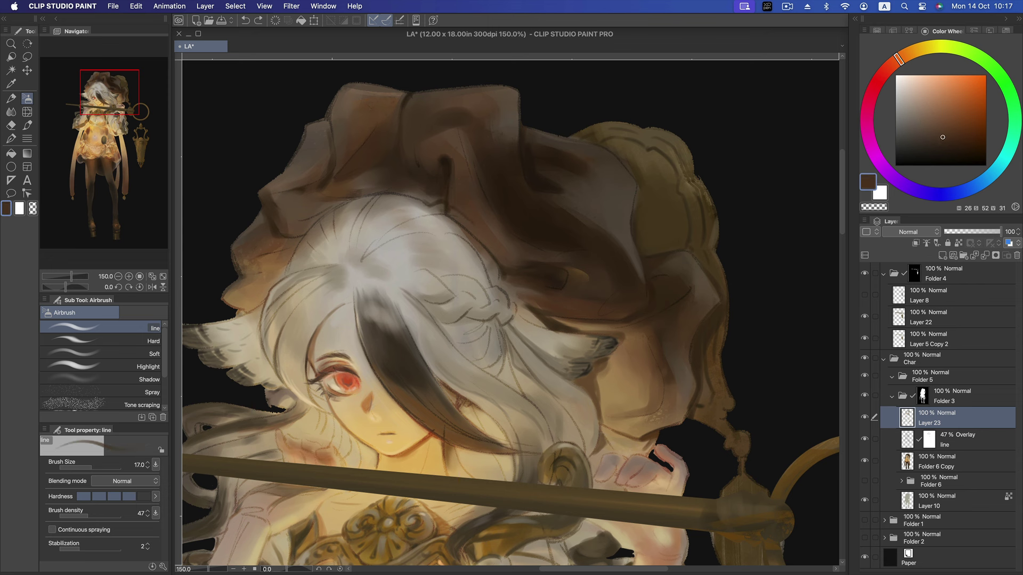
# - Resize the airbrush and fine-tune the hat brown to a slightly darker shade
pyautogui.press(']')
pyautogui.press(']')
pyautogui.press(']')
pyautogui.press(']')
pyautogui.press('[')
pyautogui.click(944, 139)
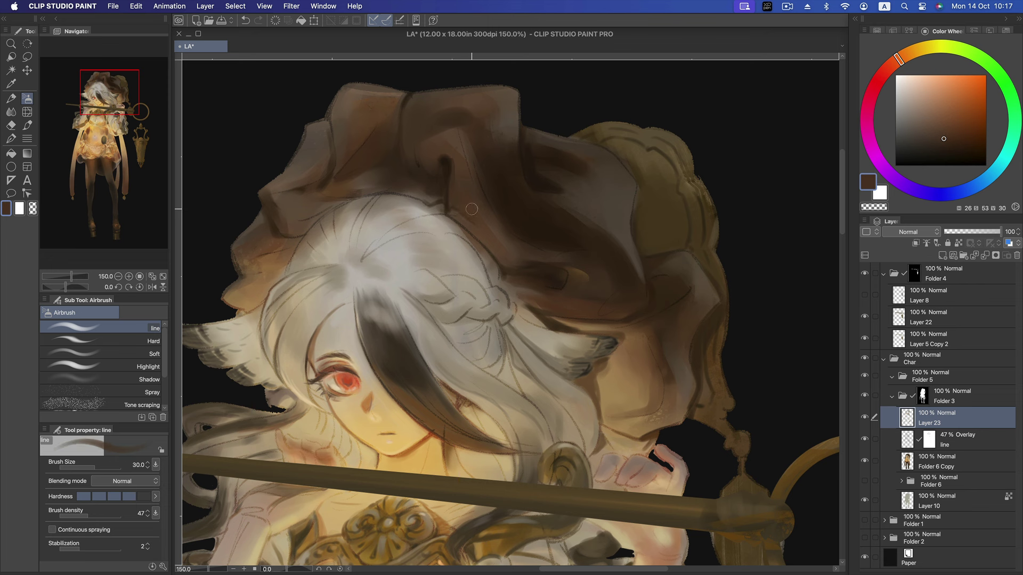
pyautogui.press(']')
pyautogui.press(']')
pyautogui.press(']')
pyautogui.keyDown('alt'); pyautogui.click(606, 309); pyautogui.keyUp('alt')
pyautogui.press('[')
pyautogui.press('[')
pyautogui.press('[')
# - Choose a pale grey-brown for hair shading and shrink the brush for strands
pyautogui.keyDown('alt'); pyautogui.click(535, 311); pyautogui.keyUp('alt')
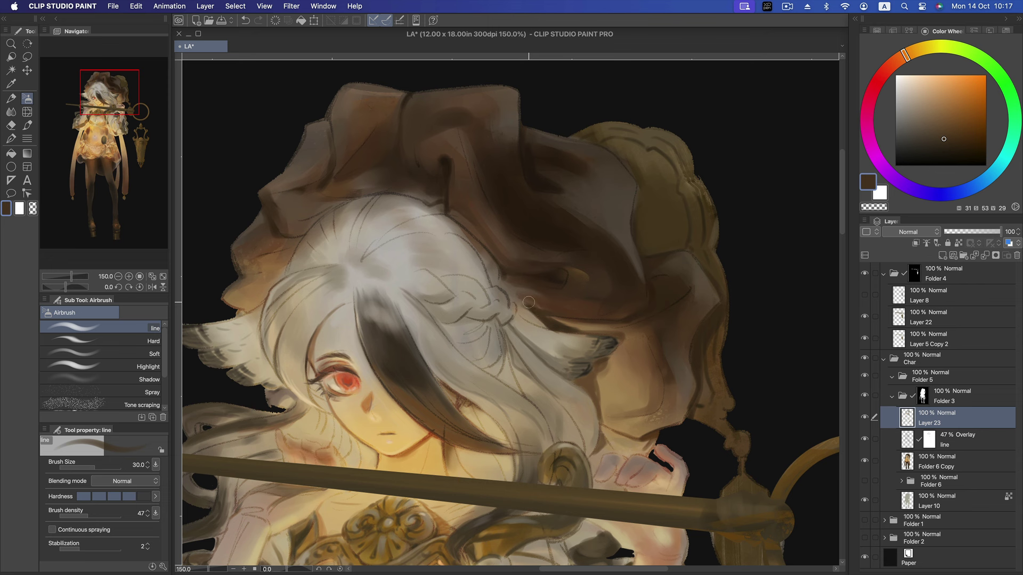
pyautogui.keyDown('alt'); pyautogui.click(518, 302); pyautogui.keyUp('alt')
pyautogui.keyDown('alt'); pyautogui.click(513, 311); pyautogui.keyUp('alt')
pyautogui.keyDown('alt'); pyautogui.click(491, 289); pyautogui.keyUp('alt')
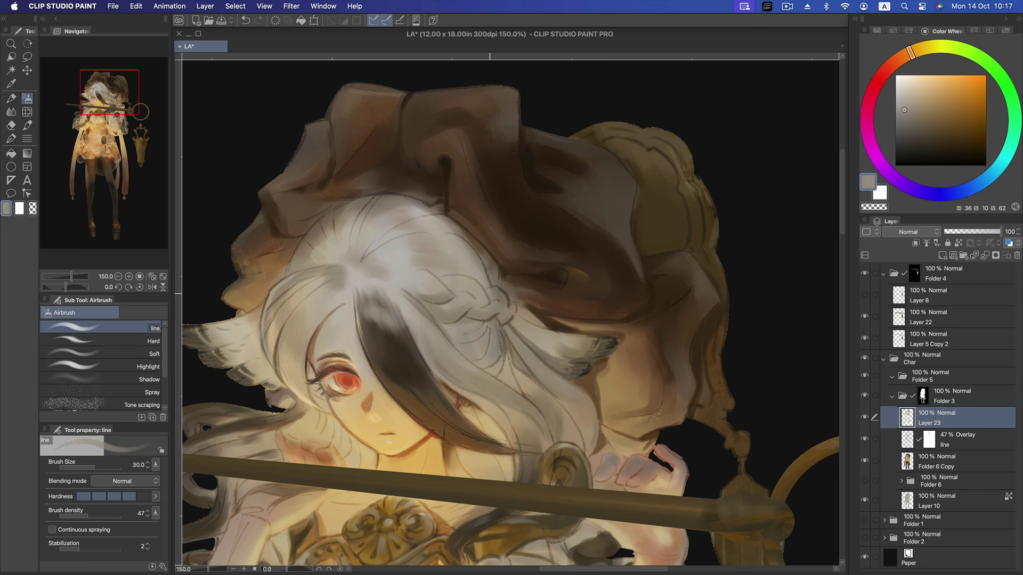
pyautogui.click(907, 120)
pyautogui.press('[')
pyautogui.press('[')
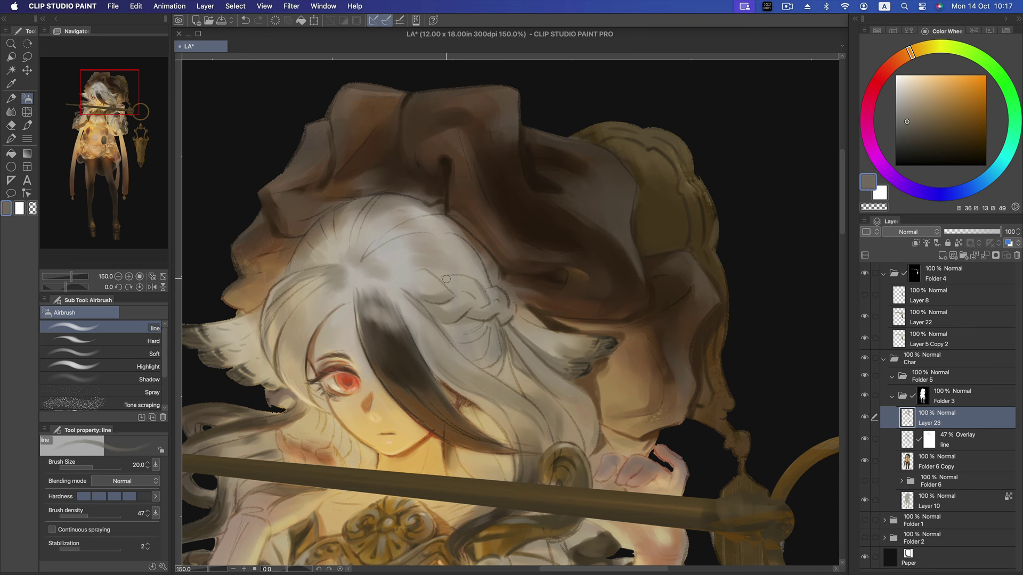
pyautogui.press('[')
pyautogui.click(916, 133)
# - Paint thin soft grey-brown strands down the white hair, redoing strokes as needed
pyautogui.moveTo(490, 321); pyautogui.dragTo(483, 346)
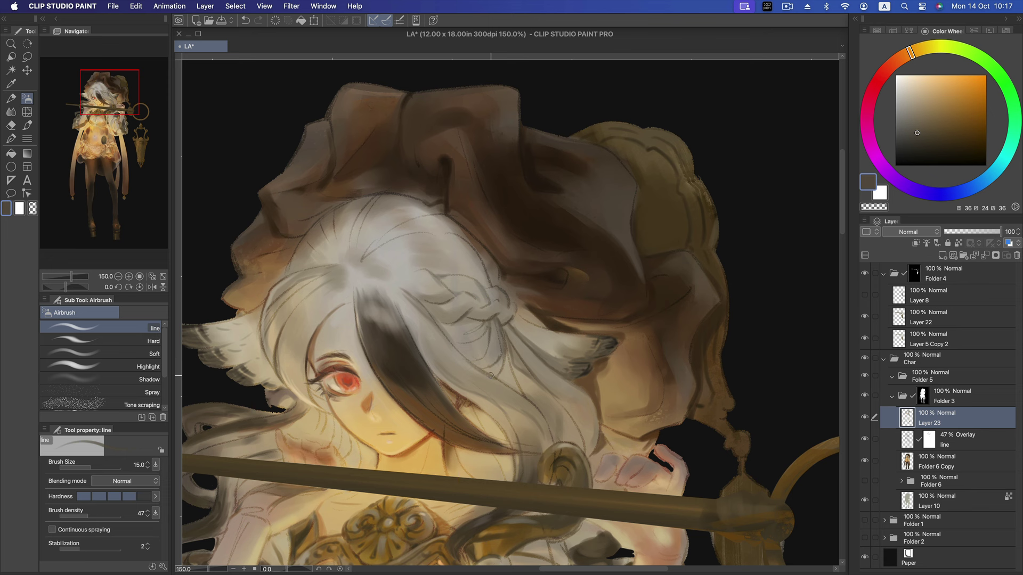
pyautogui.press('super+z')
pyautogui.press('[')
pyautogui.press('[')
pyautogui.moveTo(494, 376); pyautogui.dragTo(492, 372)
pyautogui.press('super+z')
pyautogui.moveTo(486, 365); pyautogui.dragTo(484, 368)
pyautogui.keyDown('alt'); pyautogui.click(495, 367); pyautogui.keyUp('alt')
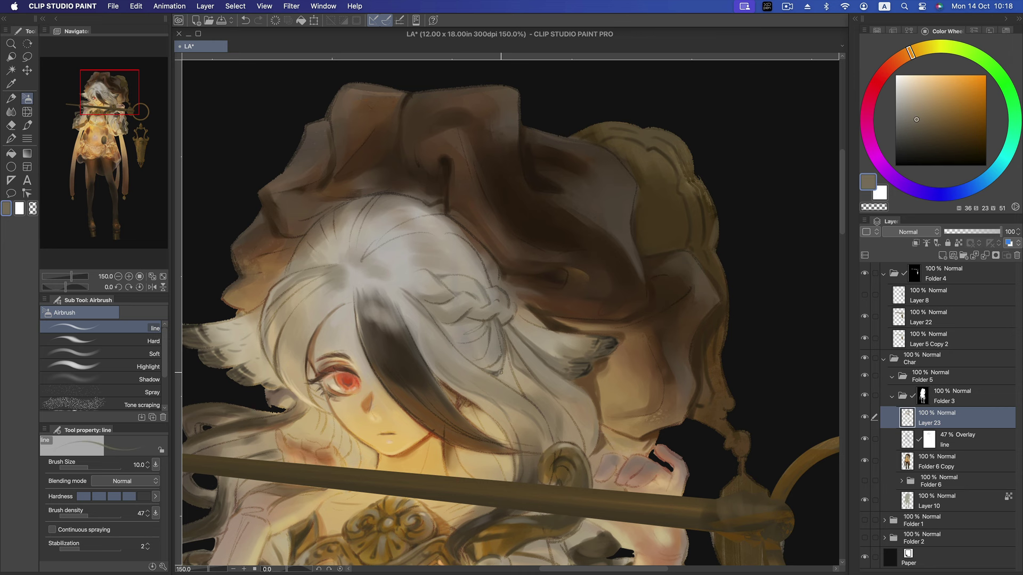
# - Darken the edge of her cheek with a warmer, darker brown
pyautogui.scroll(-3, 629, 234)
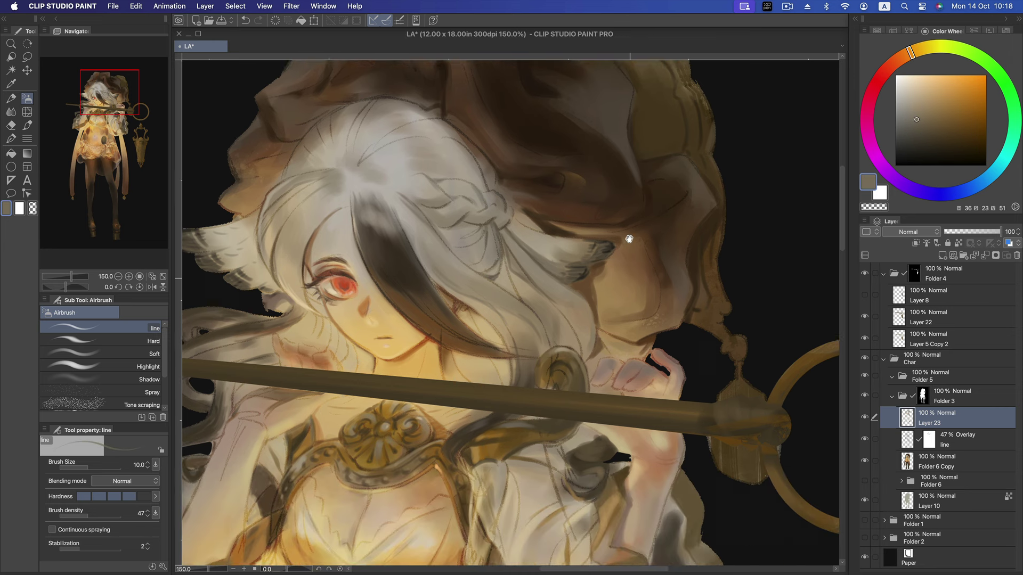
pyautogui.scroll(-2, 613, 224)
pyautogui.keyDown('alt'); pyautogui.click(586, 206); pyautogui.keyUp('alt')
pyautogui.keyDown('alt'); pyautogui.click(616, 212); pyautogui.keyUp('alt')
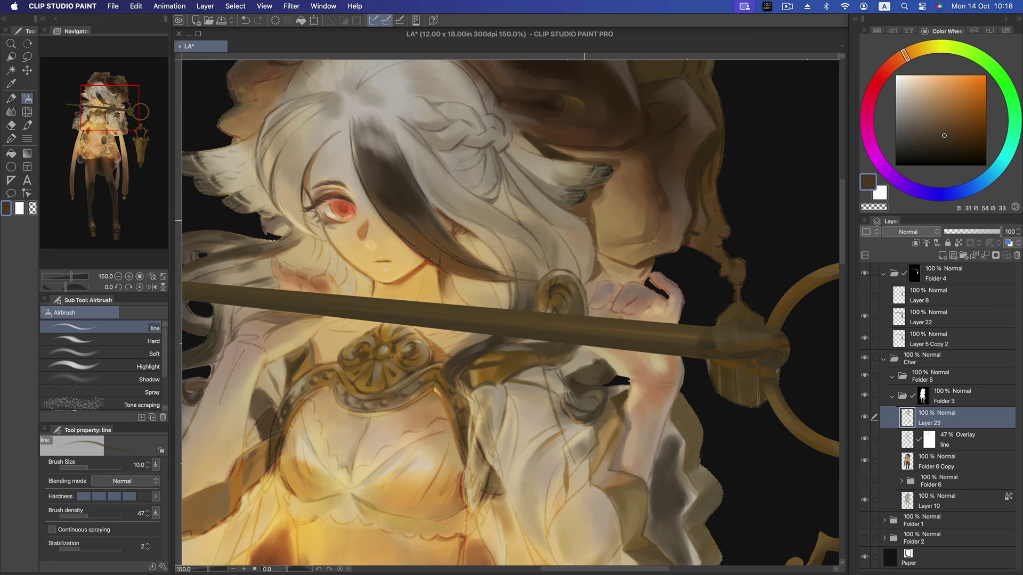
pyautogui.moveTo(584, 220); pyautogui.dragTo(593, 269)
# - Add saturated red-brown shadow lines on her hand
pyautogui.scroll(-1, 679, 261)
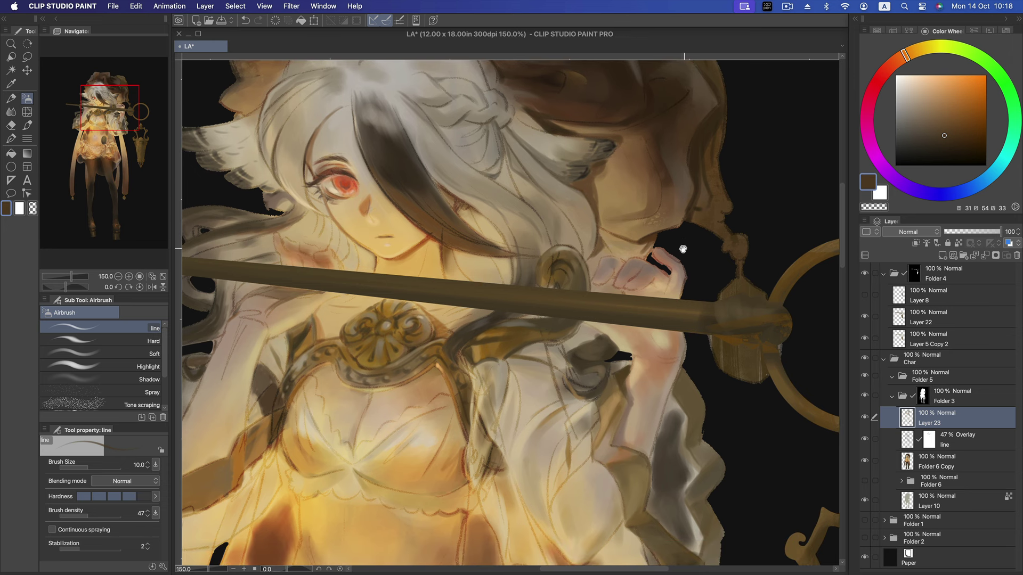
pyautogui.keyDown('alt'); pyautogui.click(652, 268); pyautogui.keyUp('alt')
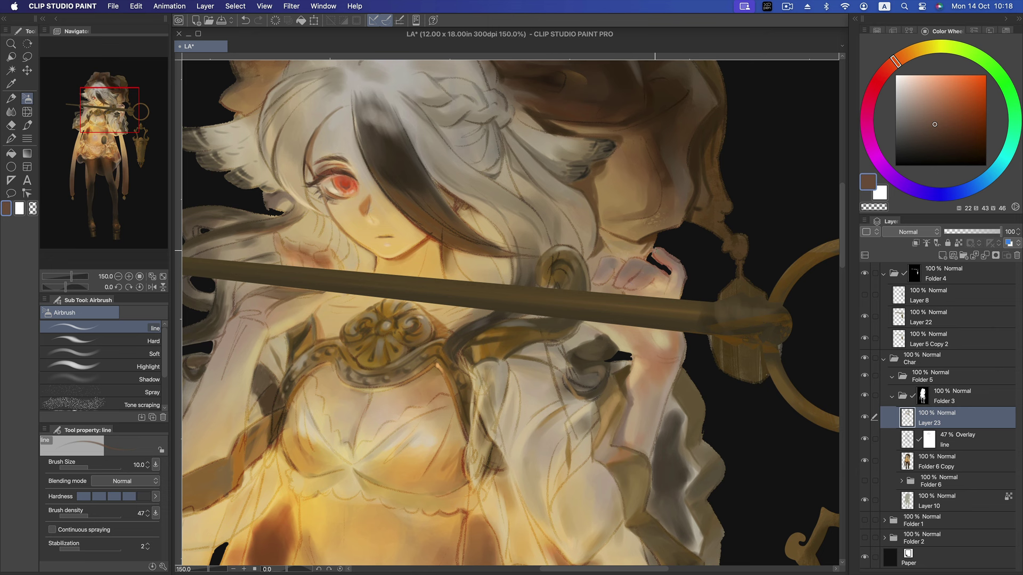
pyautogui.keyDown('alt'); pyautogui.click(640, 274); pyautogui.keyUp('alt')
pyautogui.keyDown('alt'); pyautogui.click(673, 269); pyautogui.keyUp('alt')
pyautogui.moveTo(668, 282); pyautogui.dragTo(670, 273)
pyautogui.moveTo(665, 362); pyautogui.dragTo(678, 357)
# - Place a small shadow mark on the neck, then pick lighter skin tones
pyautogui.hscroll(-3, 655, 254)
pyautogui.hscroll(-3, 662, 238)
pyautogui.hscroll(-1, 469, 232)
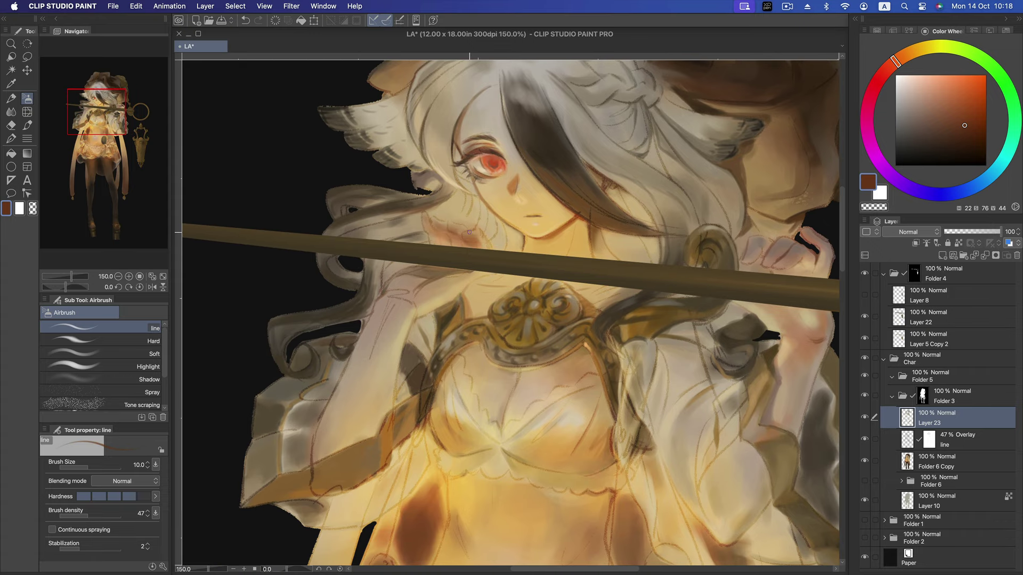
pyautogui.moveTo(461, 234); pyautogui.dragTo(470, 229)
pyautogui.click(942, 102)
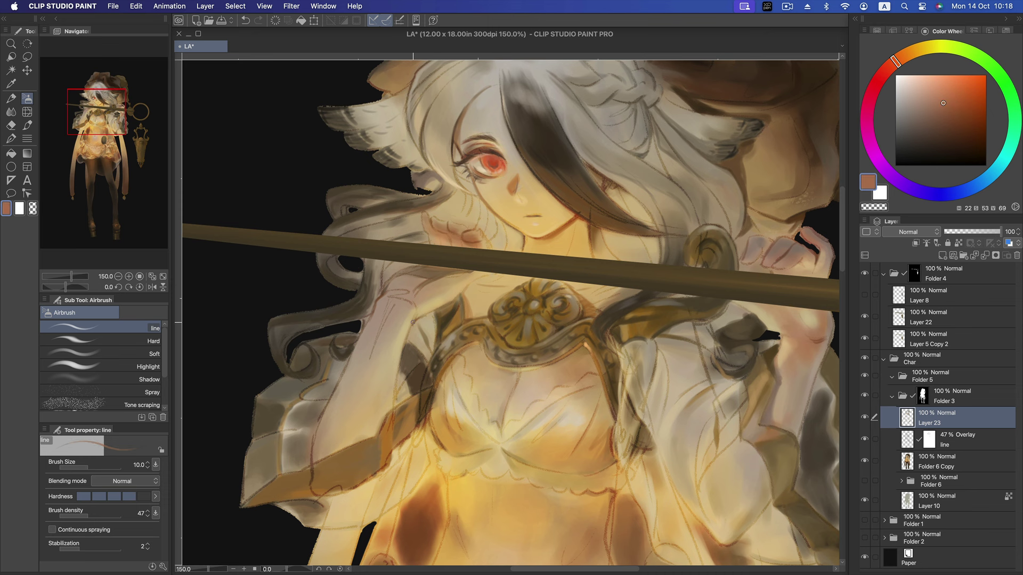
pyautogui.keyDown('alt'); pyautogui.click(505, 217); pyautogui.keyUp('alt')
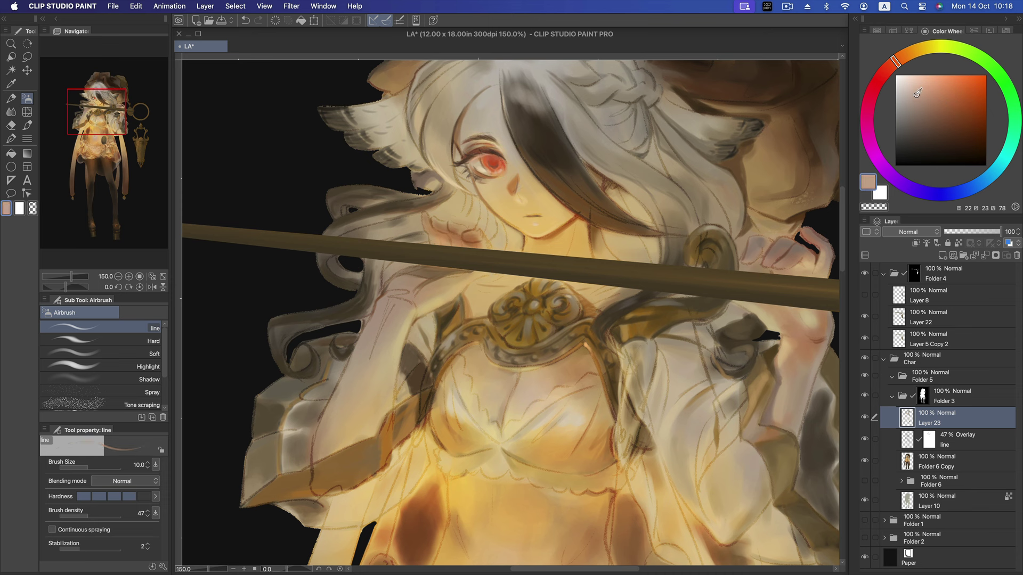
pyautogui.keyDown('alt'); pyautogui.click(475, 233); pyautogui.keyUp('alt')
pyautogui.hscroll(-5, 727, 272)
pyautogui.click(916, 92)
# - Choose a richer saturated brown and adjust brush size, bringing the torso into view
pyautogui.press(']')
pyautogui.press(']')
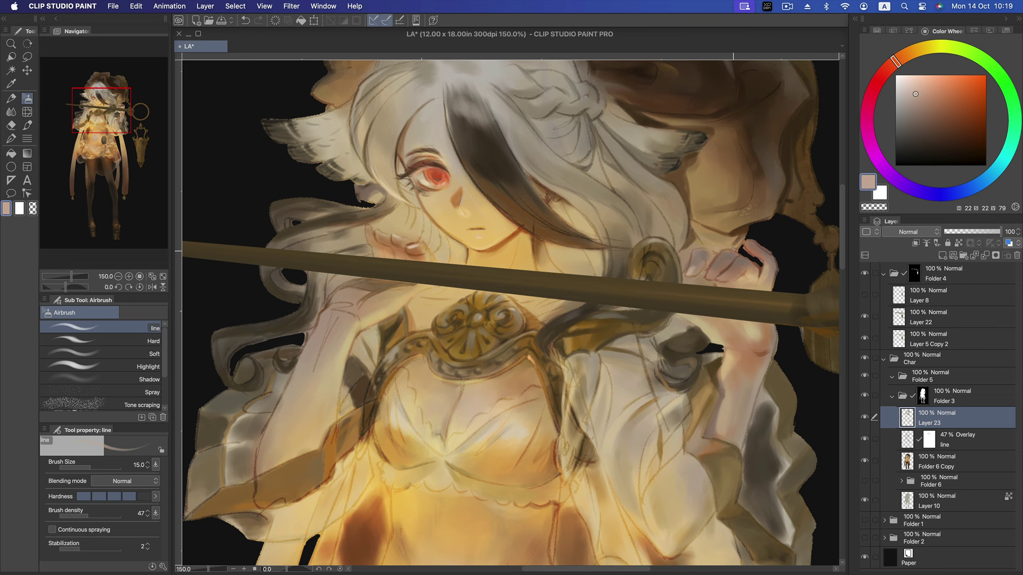
pyautogui.keyDown('alt'); pyautogui.click(704, 258); pyautogui.keyUp('alt')
pyautogui.keyDown('alt'); pyautogui.click(731, 277); pyautogui.keyUp('alt')
pyautogui.press('[')
pyautogui.press('[')
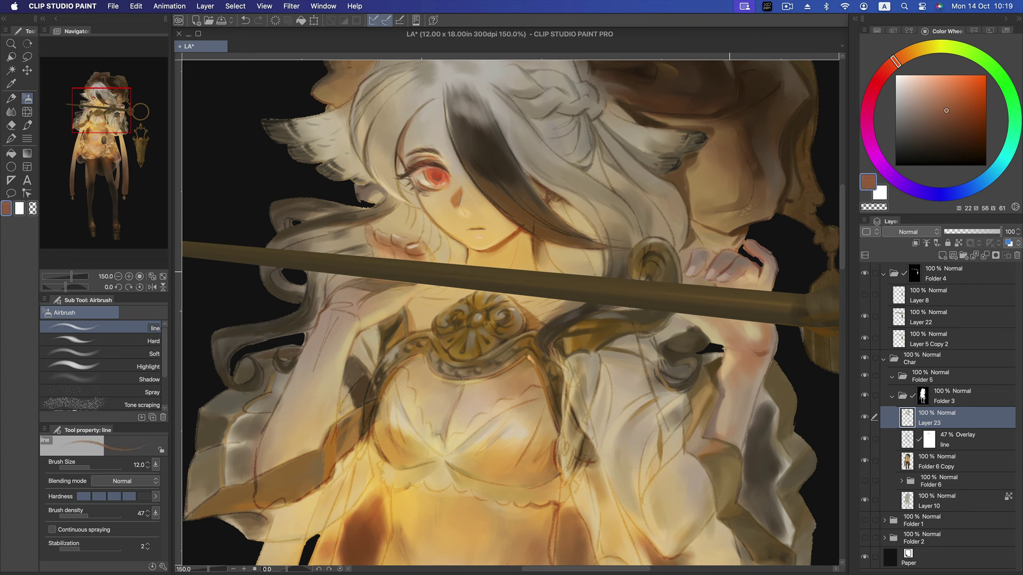
pyautogui.keyDown('alt'); pyautogui.click(694, 265); pyautogui.keyUp('alt')
pyautogui.press(']')
pyautogui.press(']')
pyautogui.click(961, 107)
pyautogui.press('[')
pyautogui.press(']')
pyautogui.press(']')
pyautogui.press('[')
pyautogui.moveTo(408, 361); pyautogui.dragTo(484, 292)
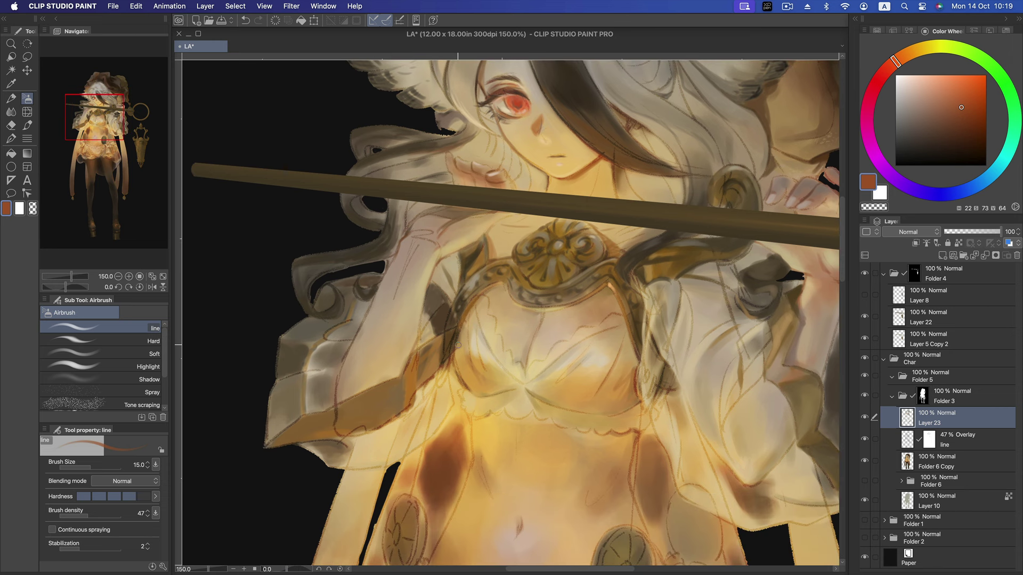
# - Lighten the left sleeve with a muted warm mid-tone
pyautogui.click(953, 107)
pyautogui.click(945, 99)
pyautogui.press(']')
pyautogui.click(930, 111)
pyautogui.moveTo(935, 113); pyautogui.dragTo(930, 105)
pyautogui.moveTo(409, 354)
pyautogui.mouseDown()
pyautogui.moveTo(384, 378)
pyautogui.moveTo(416, 346)
pyautogui.mouseUp()
# - Blend a pale pinkish-beige glow into the sleeve with the Soft airbrush
pyautogui.press(']')
pyautogui.press(']')
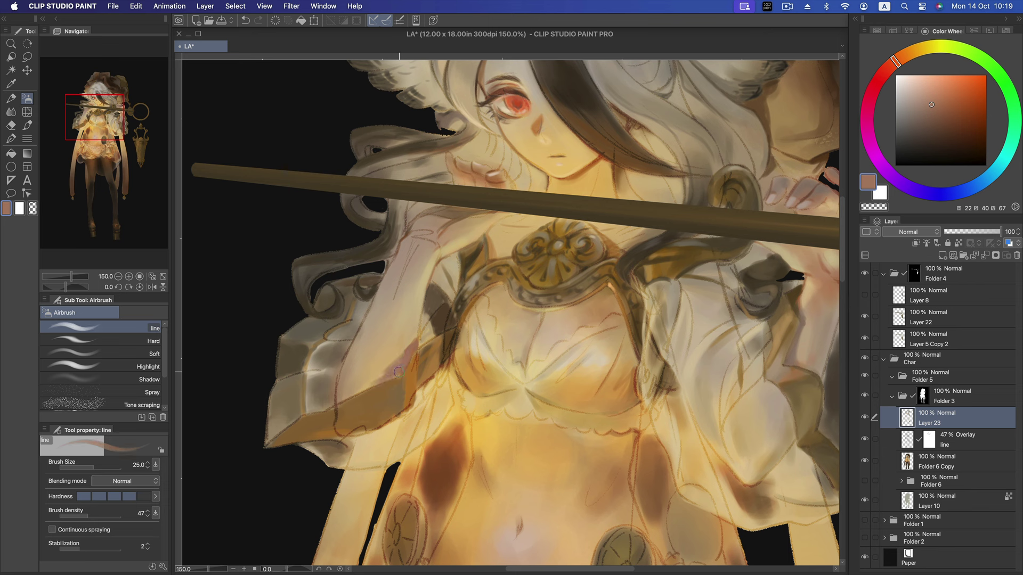
pyautogui.click(923, 103)
pyautogui.moveTo(895, 61); pyautogui.dragTo(902, 57)
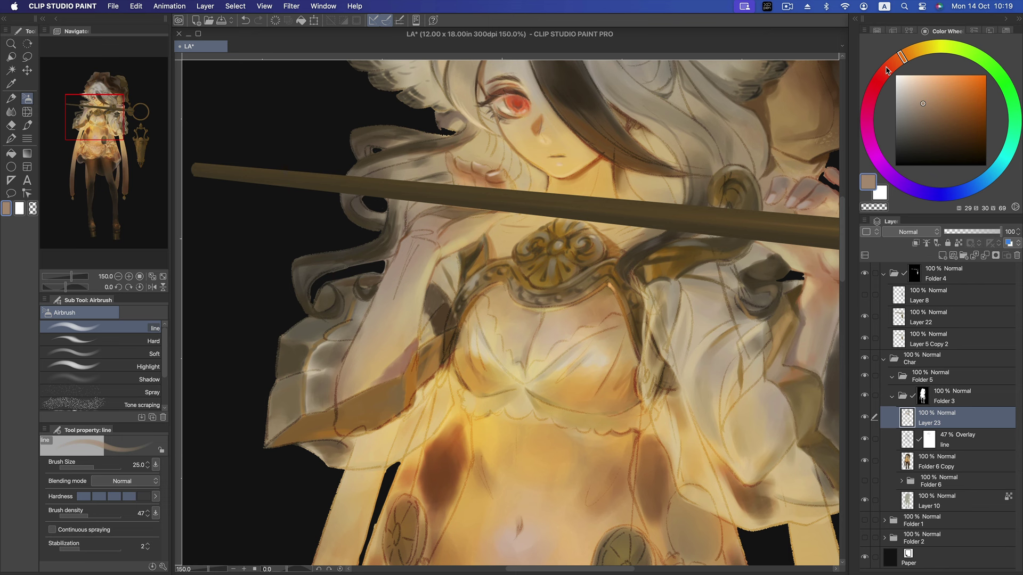
pyautogui.moveTo(391, 374); pyautogui.dragTo(400, 361)
pyautogui.click(119, 355)
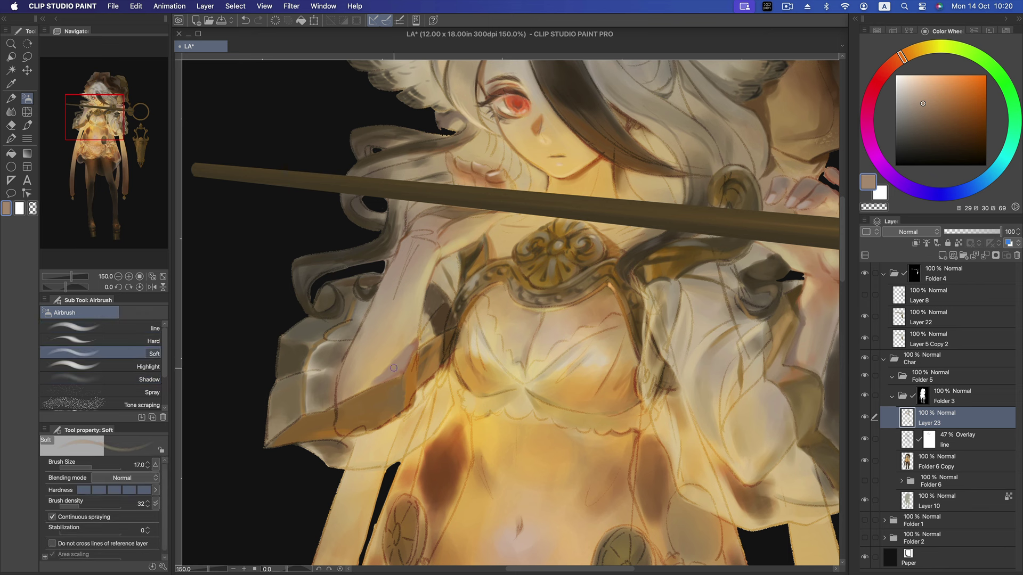
pyautogui.moveTo(363, 380); pyautogui.dragTo(392, 369)
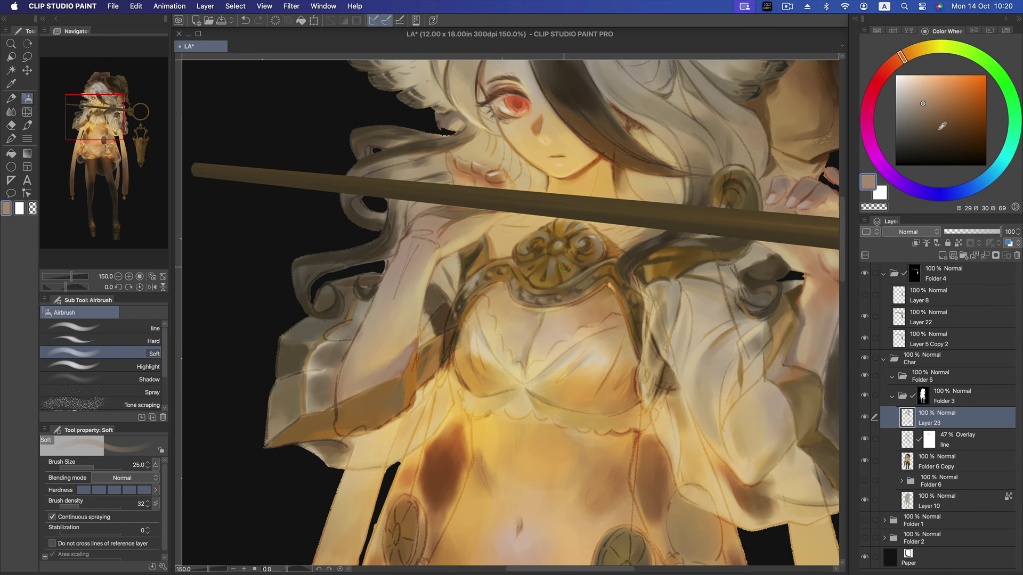
# - Add a faint peach glow on the sleeve, redoing the stroke once
pyautogui.moveTo(903, 57); pyautogui.dragTo(899, 58)
pyautogui.click(930, 110)
pyautogui.press('[')
pyautogui.press('[')
pyautogui.press('[')
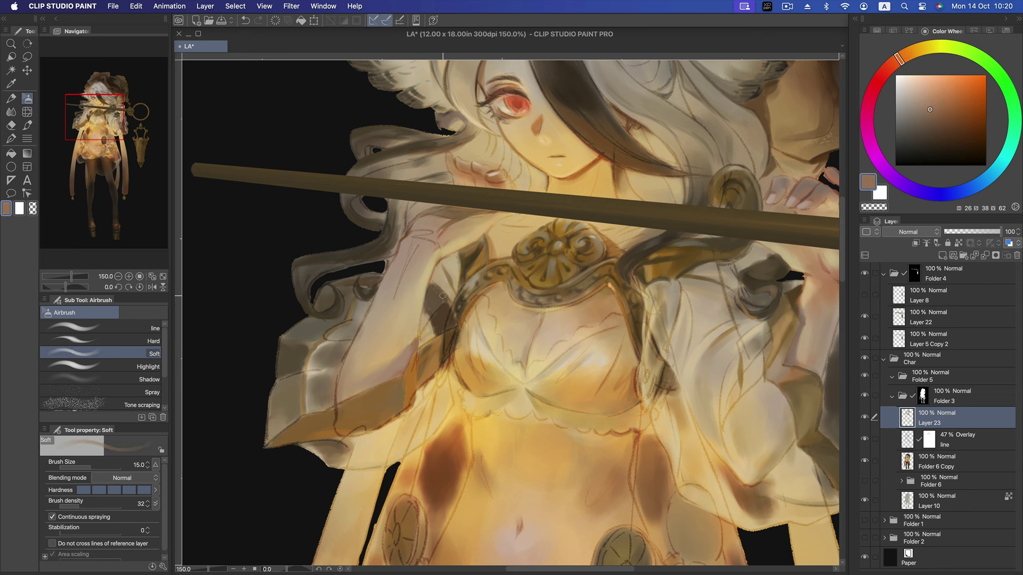
pyautogui.press(']')
pyautogui.press(']')
pyautogui.press(']')
pyautogui.keyDown('alt'); pyautogui.click(351, 375); pyautogui.keyUp('alt')
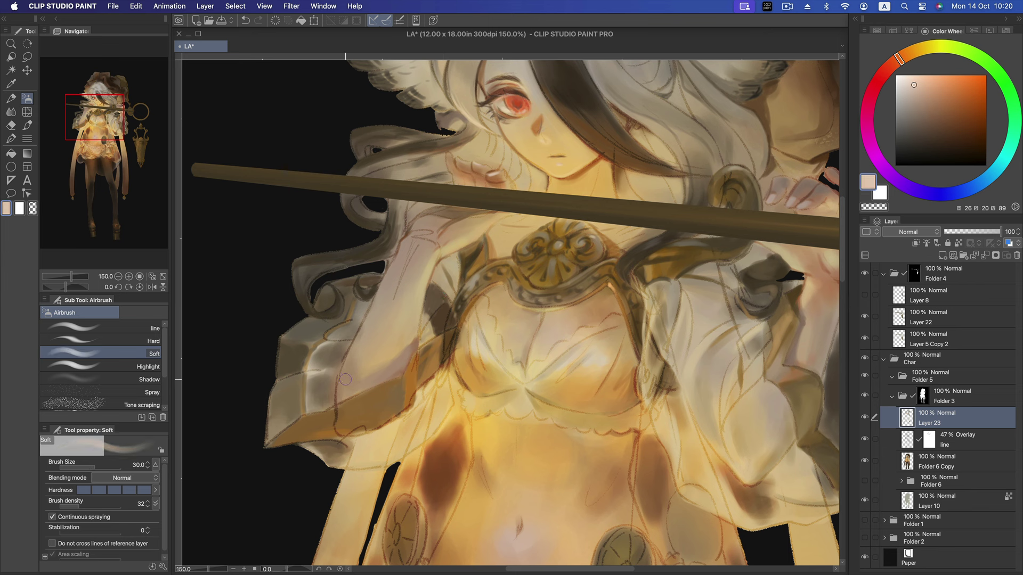
pyautogui.press('super+z')
pyautogui.click(909, 92)
pyautogui.press('[')
pyautogui.moveTo(351, 372); pyautogui.dragTo(349, 363)
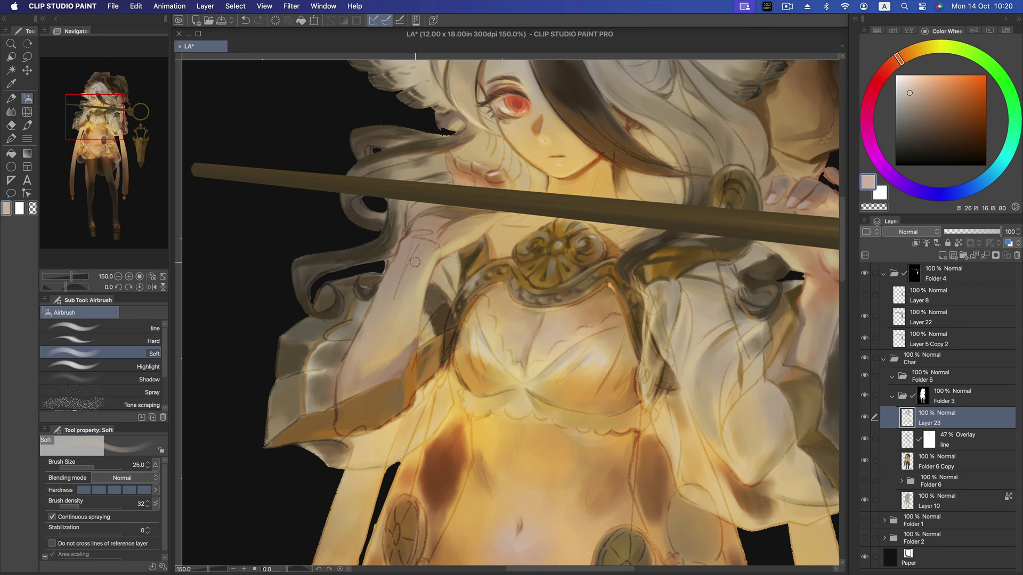
# - Sample a dark olive and dab a faint darker accent on the sleeve
pyautogui.press('[')
pyautogui.press('[')
pyautogui.keyDown('alt'); pyautogui.click(380, 296); pyautogui.keyUp('alt')
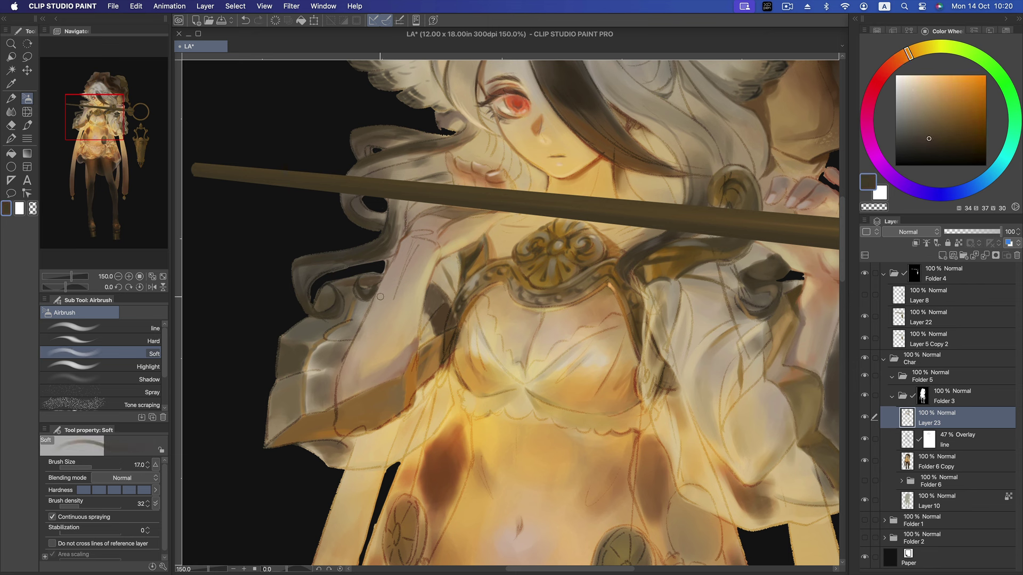
pyautogui.keyDown('alt'); pyautogui.click(368, 303); pyautogui.keyUp('alt')
pyautogui.press('[')
pyautogui.press('[')
pyautogui.press('[')
pyautogui.moveTo(332, 325); pyautogui.dragTo(325, 324)
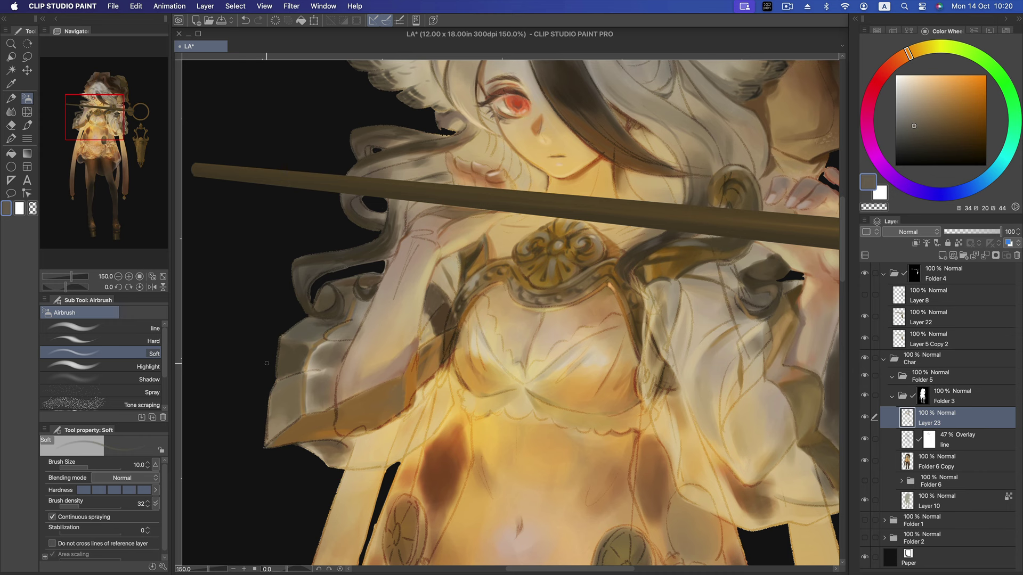
# - Centre the whole character in view and save the drawing
pyautogui.scroll(-2, 266, 363)
pyautogui.scroll(-2, 266, 363)
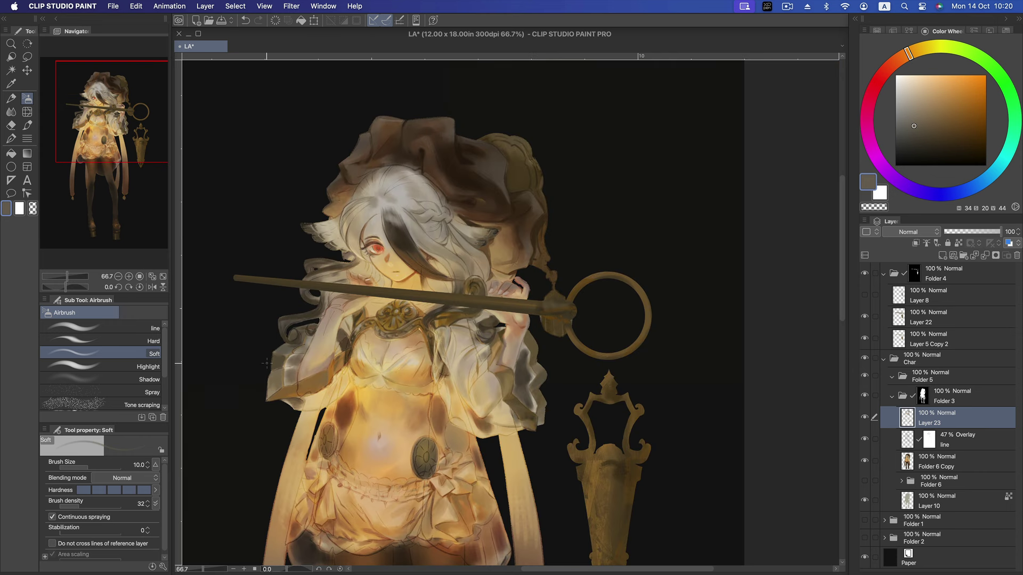
pyautogui.moveTo(613, 361); pyautogui.dragTo(676, 279)
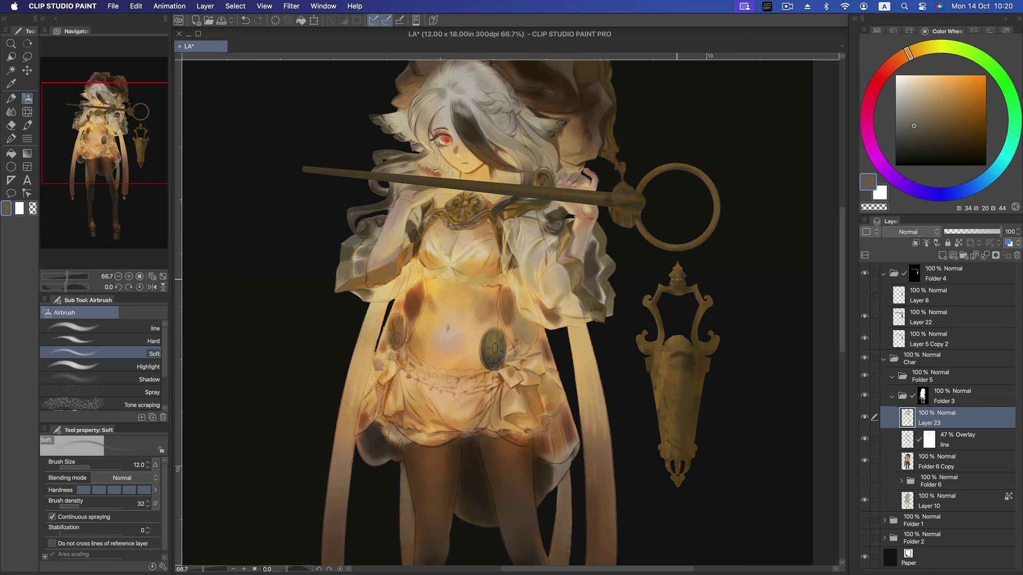
pyautogui.scroll(2, 676, 279)
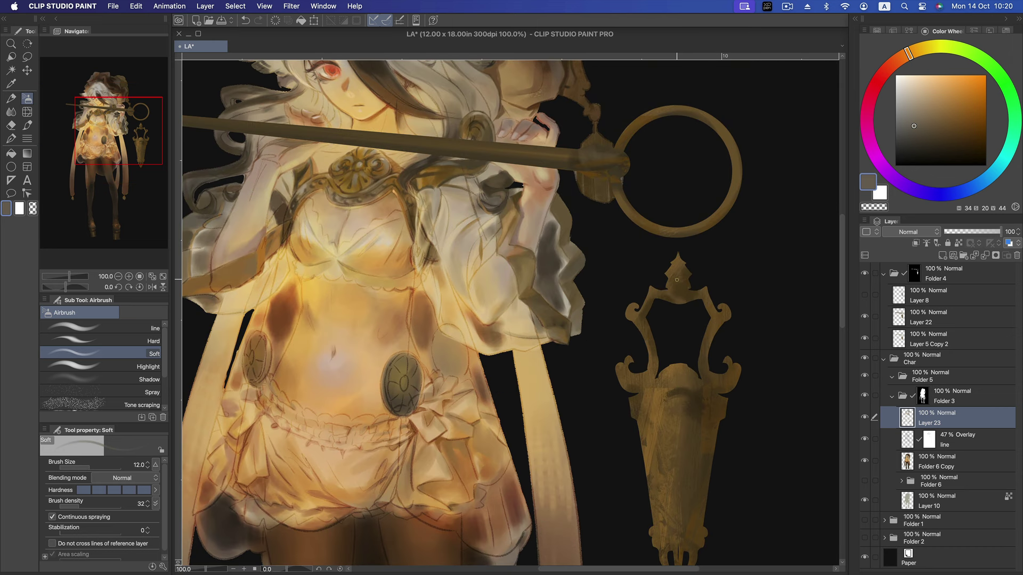
pyautogui.press('super+s')
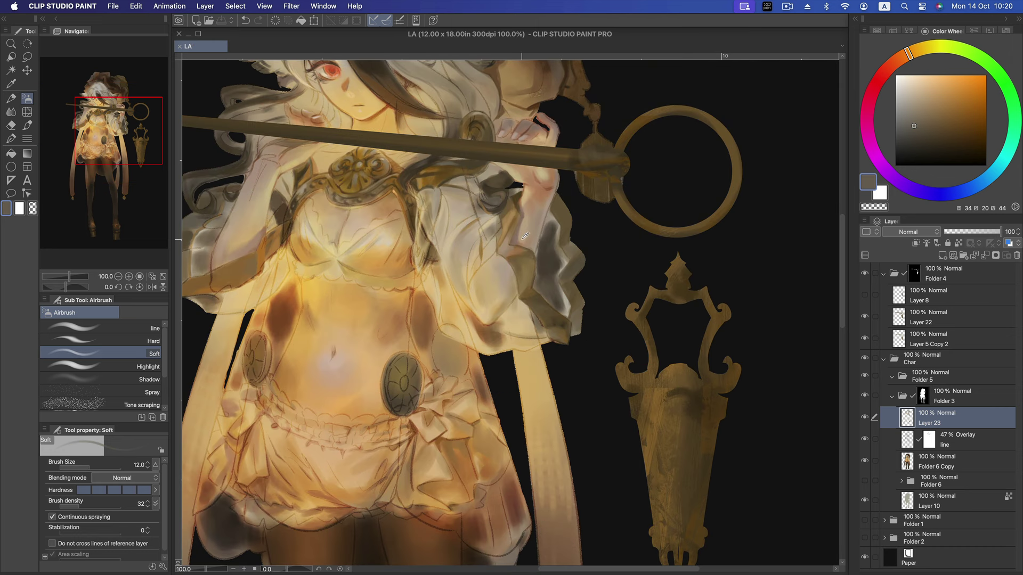
pyautogui.keyDown('alt'); pyautogui.click(518, 233); pyautogui.keyUp('alt')
# - Paint a faint darker-brown soft stroke down the sleeve edge
pyautogui.moveTo(517, 233); pyautogui.dragTo(521, 226)
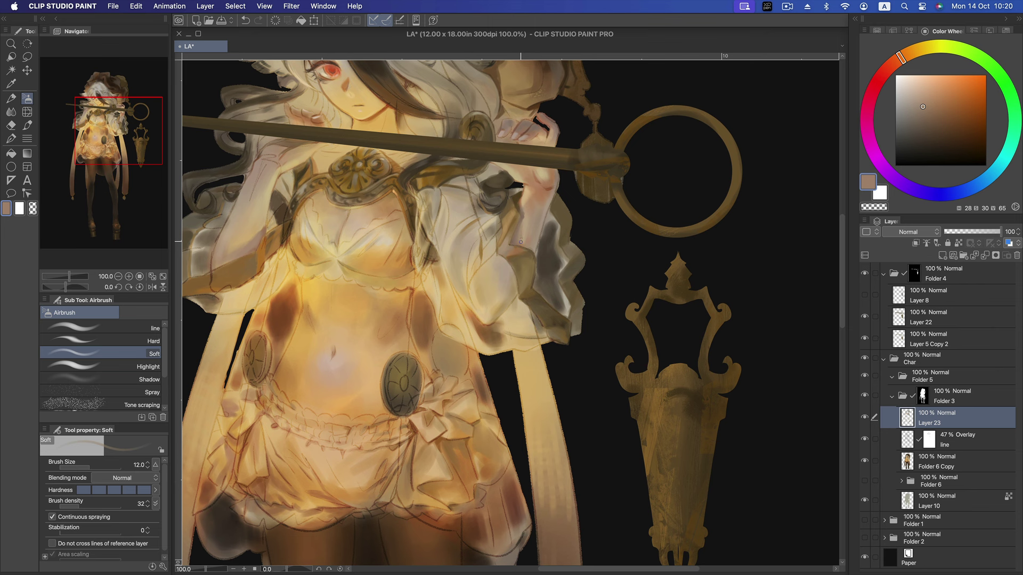
pyautogui.keyDown('alt'); pyautogui.click(553, 209); pyautogui.keyUp('alt')
pyautogui.moveTo(524, 219); pyautogui.dragTo(522, 244)
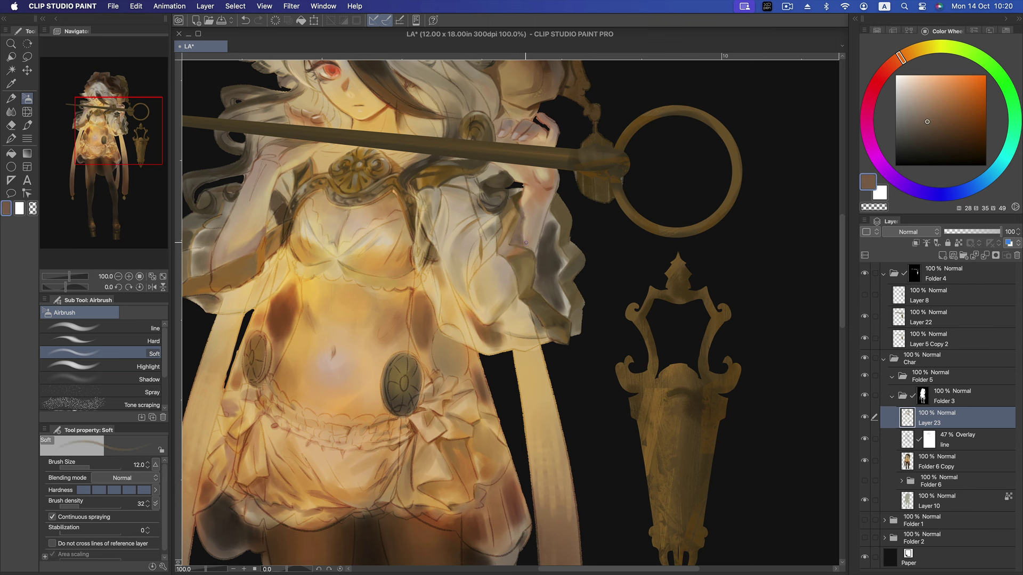
# - Try several browns and tans on the colour wheel, settling on a warm tan
pyautogui.keyDown('alt'); pyautogui.click(512, 261); pyautogui.keyUp('alt')
pyautogui.keyDown('alt'); pyautogui.click(512, 240); pyautogui.keyUp('alt')
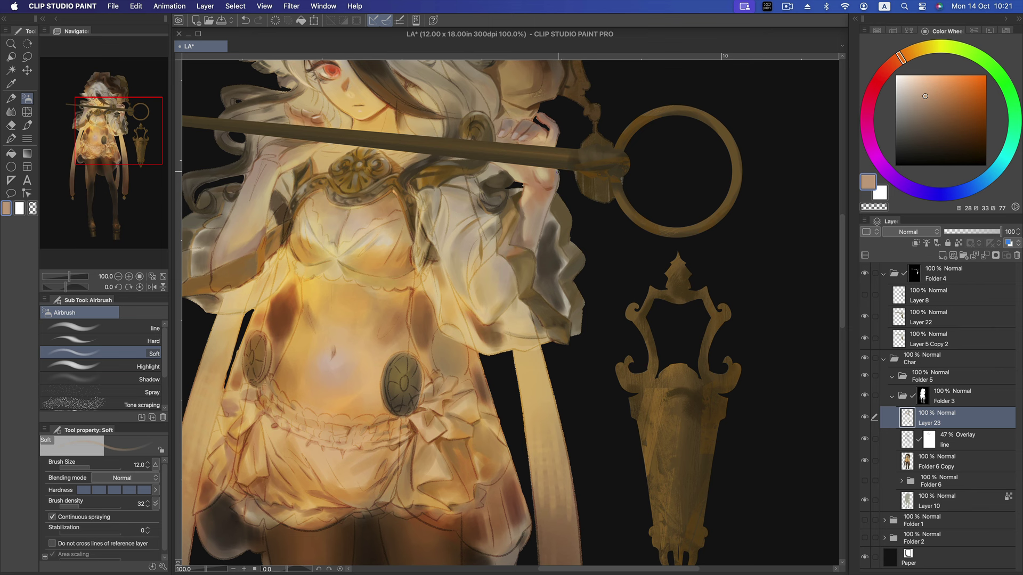
pyautogui.keyDown('alt'); pyautogui.click(519, 236); pyautogui.keyUp('alt')
pyautogui.keyDown('alt'); pyautogui.click(520, 219); pyautogui.keyUp('alt')
pyautogui.keyDown('alt'); pyautogui.click(532, 240); pyautogui.keyUp('alt')
pyautogui.keyDown('alt'); pyautogui.click(532, 245); pyautogui.keyUp('alt')
pyautogui.keyDown('alt'); pyautogui.click(546, 190); pyautogui.keyUp('alt')
pyautogui.keyDown('alt'); pyautogui.click(530, 184); pyautogui.keyUp('alt')
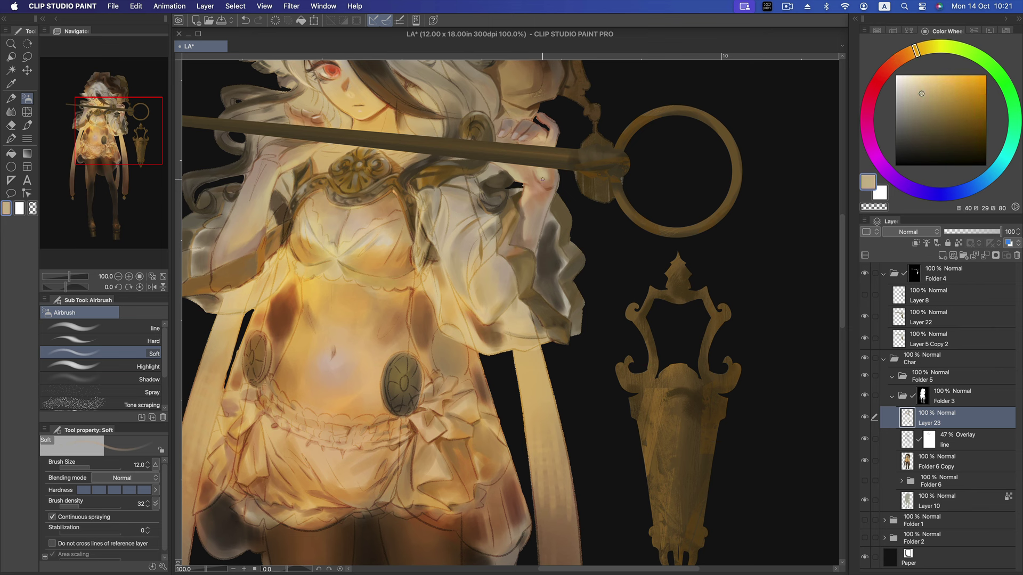
pyautogui.keyDown('alt'); pyautogui.click(528, 194); pyautogui.keyUp('alt')
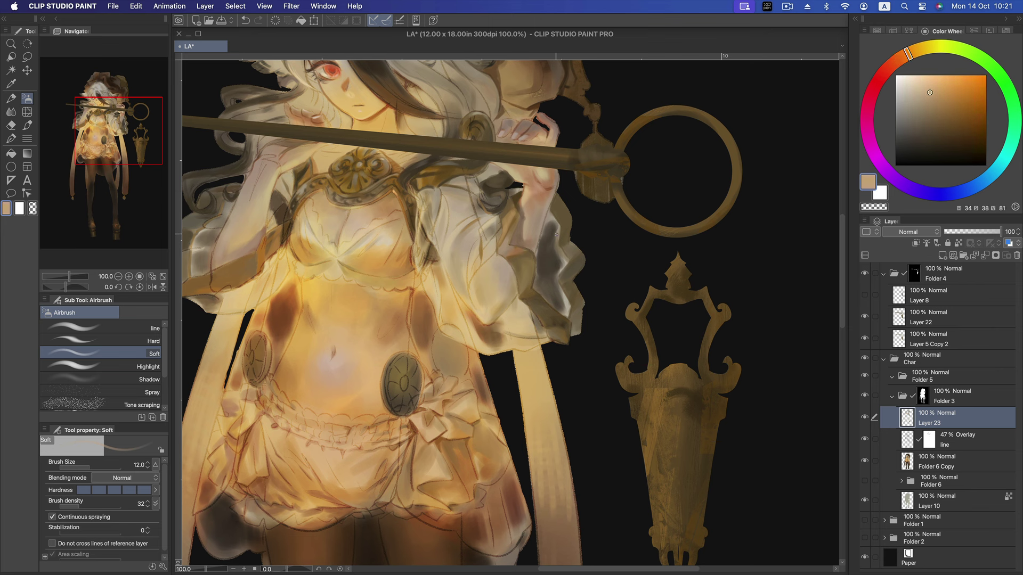
# - Pan down to the belly and darken the medallion with a deep dark brown
pyautogui.hscroll(-5, 549, 283)
pyautogui.scroll(-2, 549, 282)
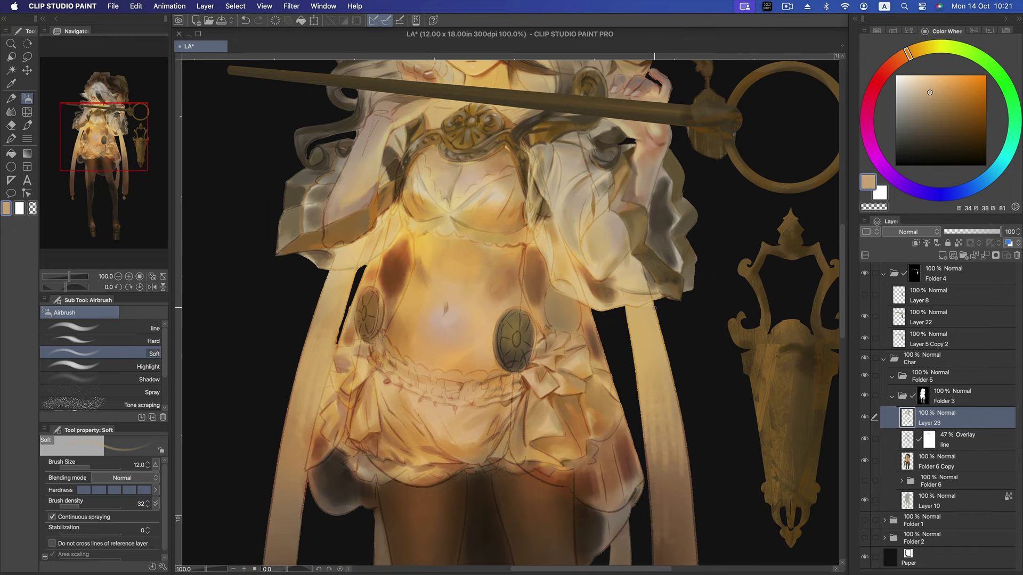
pyautogui.keyDown('alt'); pyautogui.click(531, 334); pyautogui.keyUp('alt')
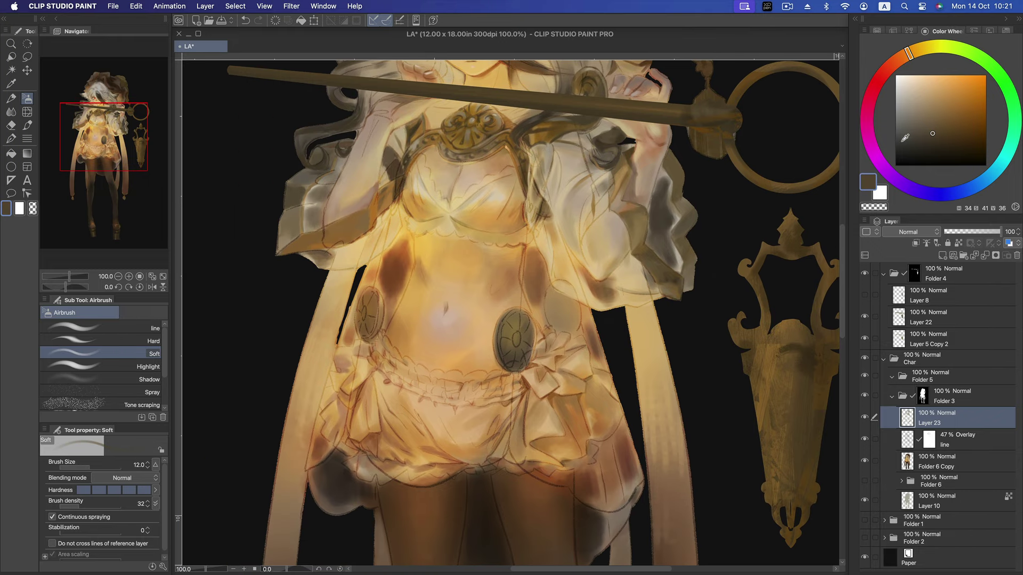
pyautogui.press(']')
pyautogui.press(']')
pyautogui.press(']')
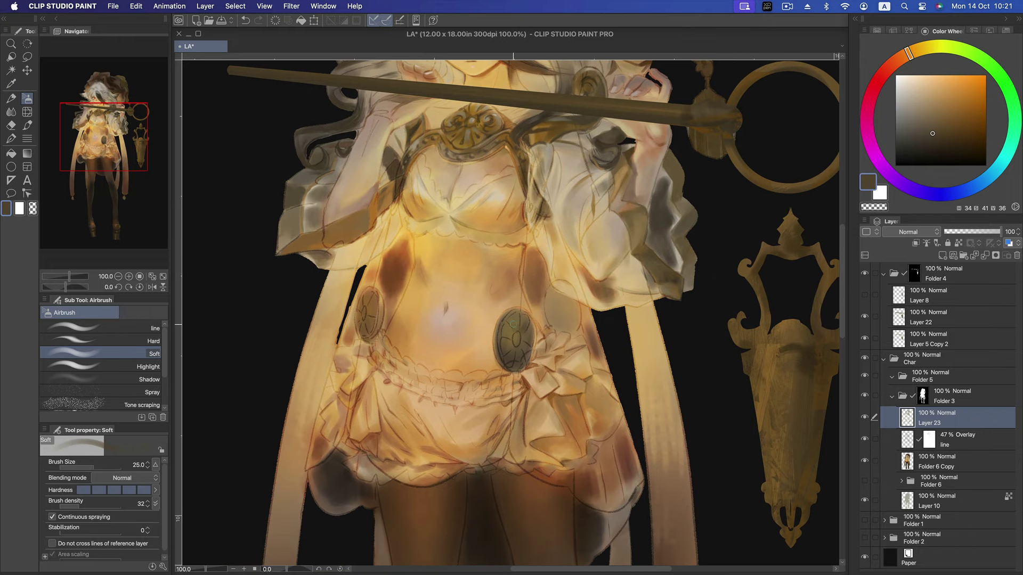
pyautogui.keyDown('alt'); pyautogui.click(558, 330); pyautogui.keyUp('alt')
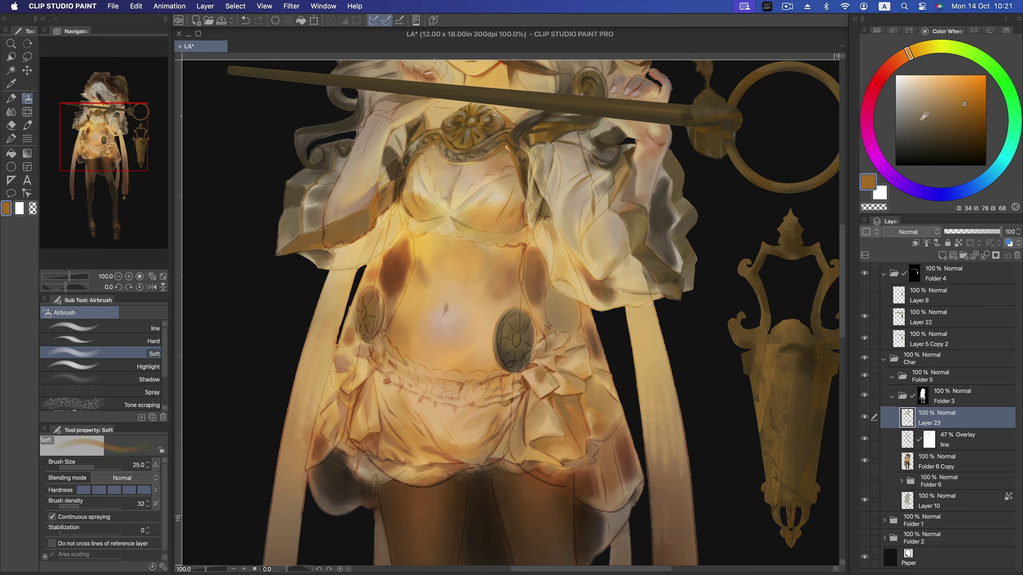
pyautogui.keyDown('alt'); pyautogui.click(512, 336); pyautogui.keyUp('alt')
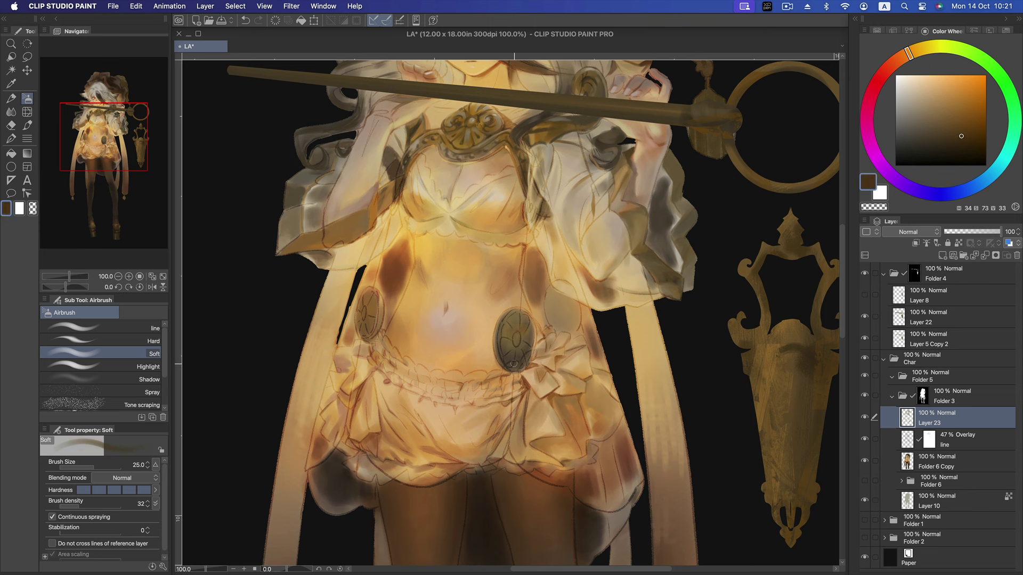
pyautogui.moveTo(519, 366); pyautogui.dragTo(500, 322)
# - Add a dark brown mark on top of the left brooch
pyautogui.click(948, 139)
pyautogui.press('[')
pyautogui.press('[')
pyautogui.click(956, 123)
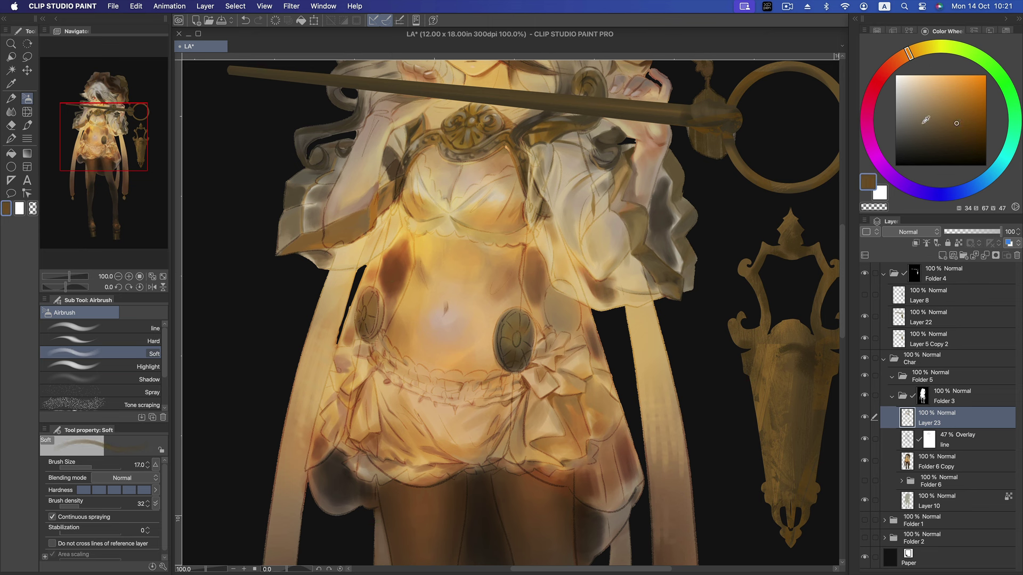
pyautogui.press(']')
pyautogui.keyDown('alt'); pyautogui.click(372, 322); pyautogui.keyUp('alt')
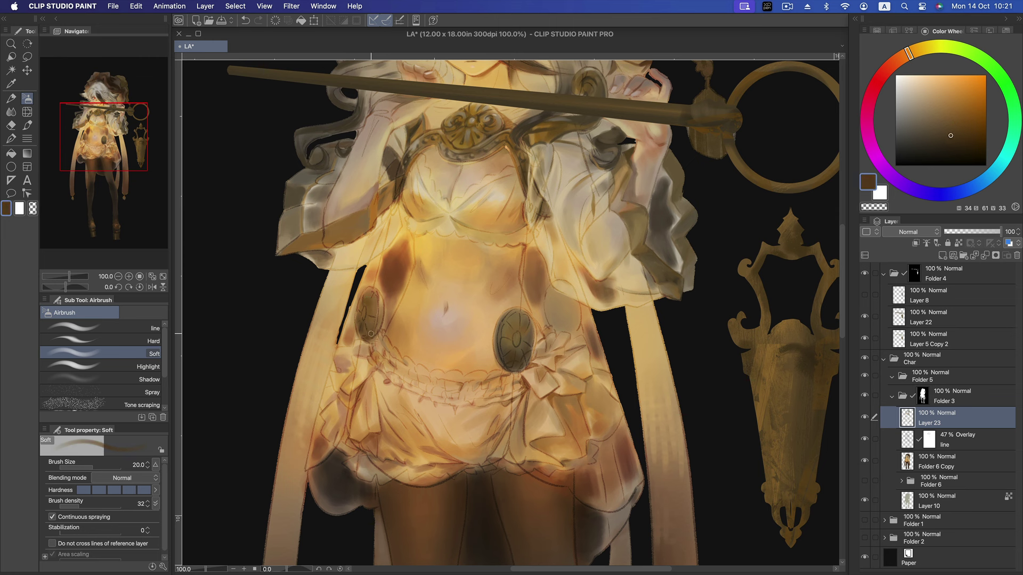
pyautogui.press(']')
pyautogui.press(']')
pyautogui.moveTo(372, 326); pyautogui.dragTo(376, 312)
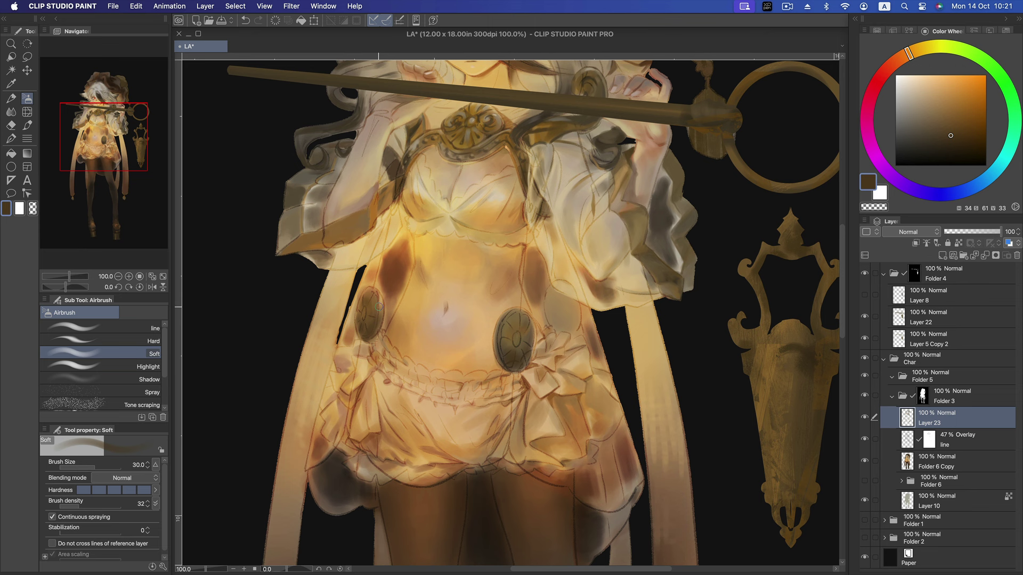
# - Brighten the top and left edge of the left brooch with light tans
pyautogui.keyDown('alt'); pyautogui.click(367, 277); pyautogui.keyUp('alt')
pyautogui.press('[')
pyautogui.press('[')
pyautogui.press('[')
pyautogui.moveTo(375, 298); pyautogui.dragTo(368, 308)
pyautogui.keyDown('alt'); pyautogui.click(368, 293); pyautogui.keyUp('alt')
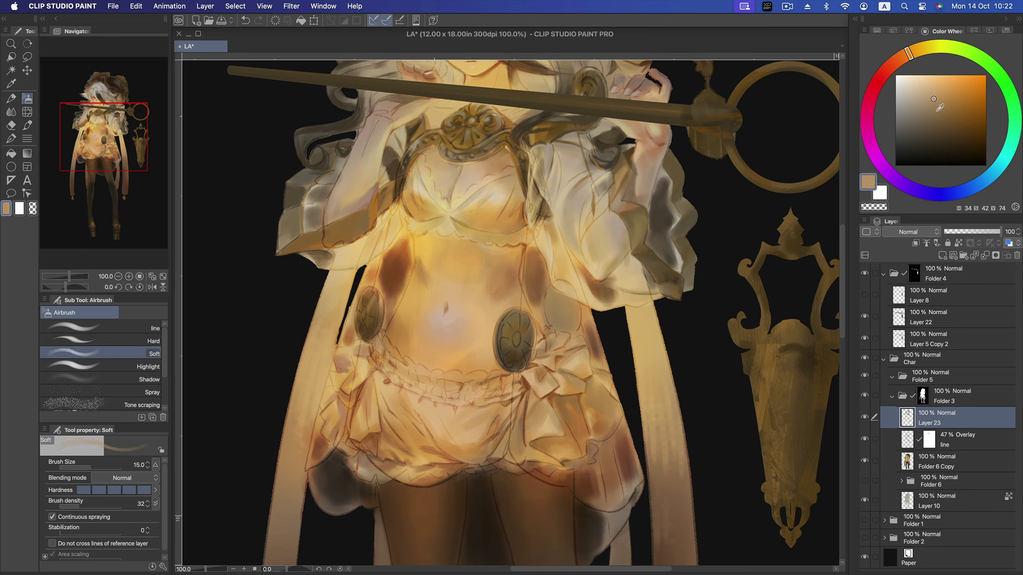
pyautogui.press('[')
pyautogui.press(']')
pyautogui.press('[')
pyautogui.moveTo(358, 319); pyautogui.dragTo(360, 329)
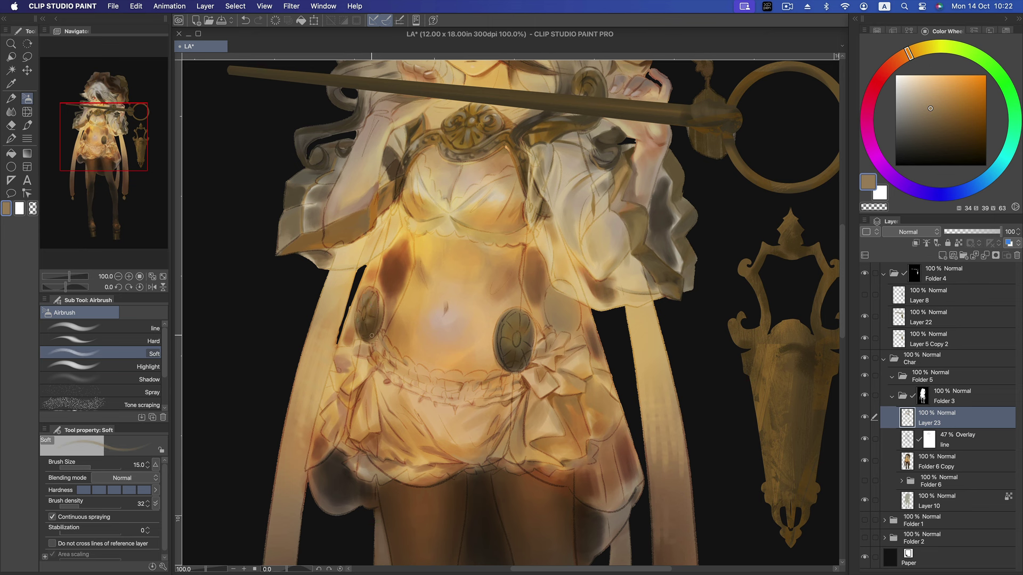
# - Dab a light warm-brown highlight on the medallion's edge
pyautogui.keyDown('alt'); pyautogui.click(529, 314); pyautogui.keyUp('alt')
pyautogui.press(']')
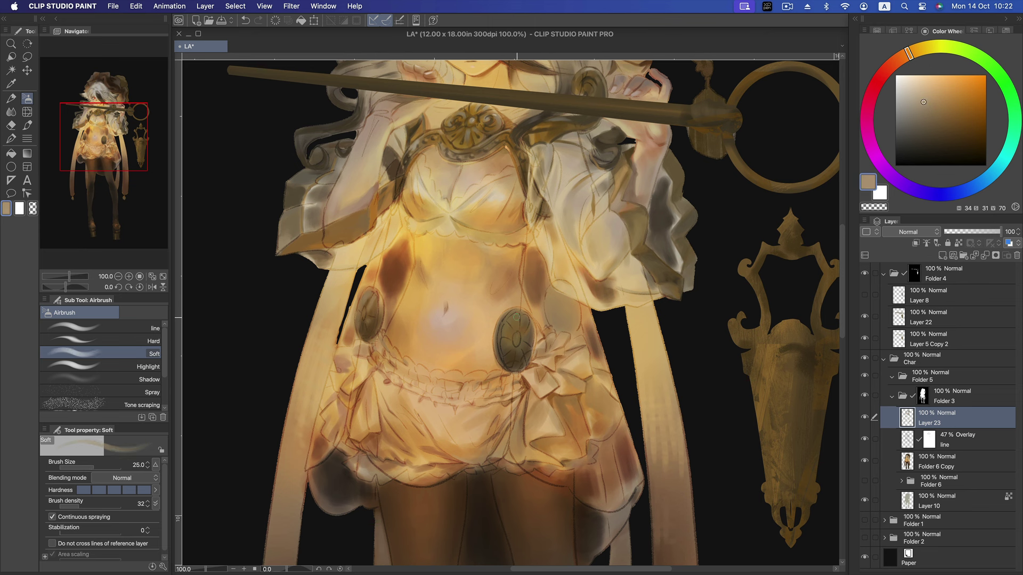
pyautogui.keyDown('alt'); pyautogui.click(554, 312); pyautogui.keyUp('alt')
pyautogui.press('[')
pyautogui.press('[')
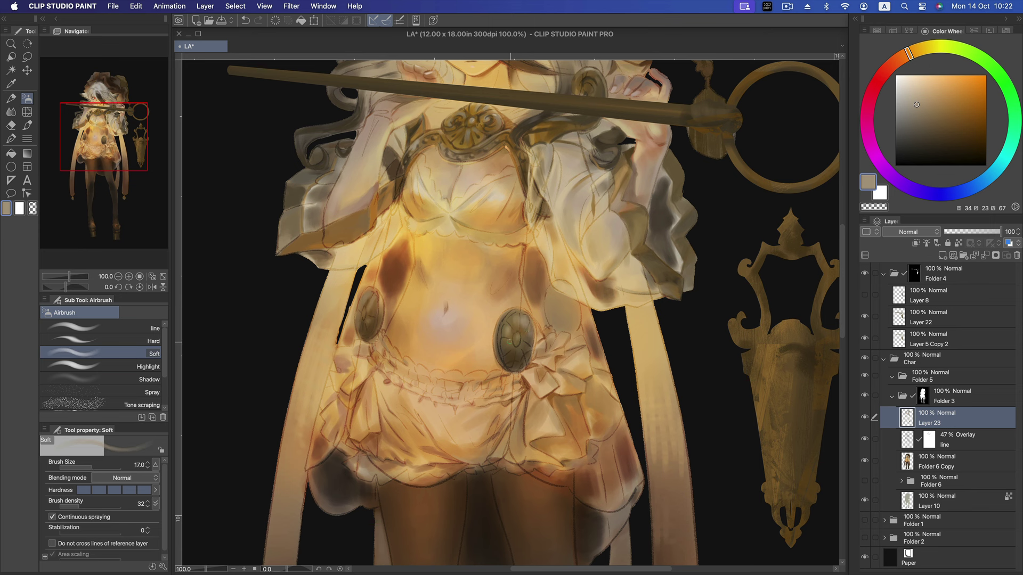
pyautogui.click(935, 119)
pyautogui.keyDown('alt'); pyautogui.click(563, 284); pyautogui.keyUp('alt')
pyautogui.press(']')
pyautogui.press(']')
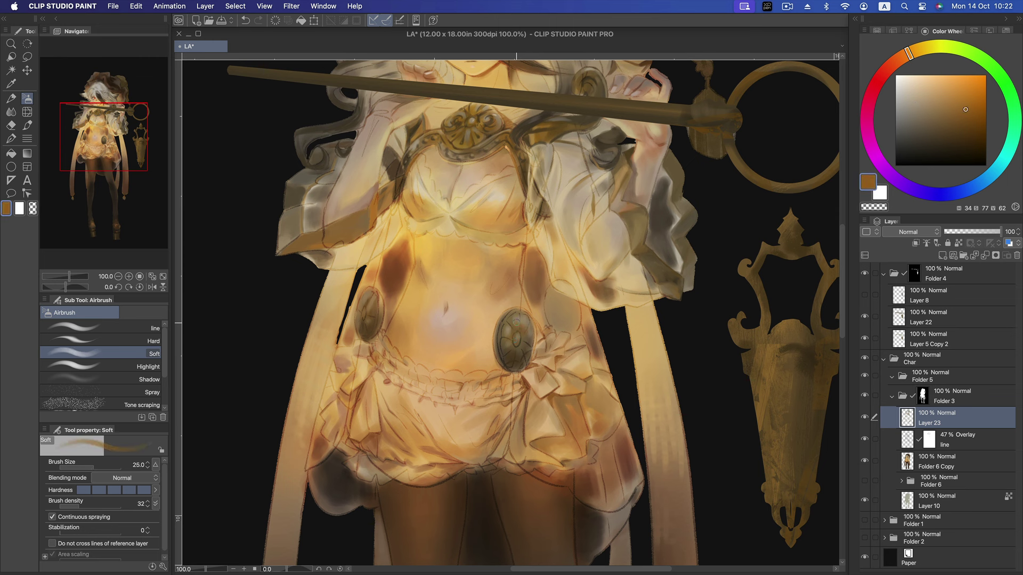
pyautogui.click(965, 130)
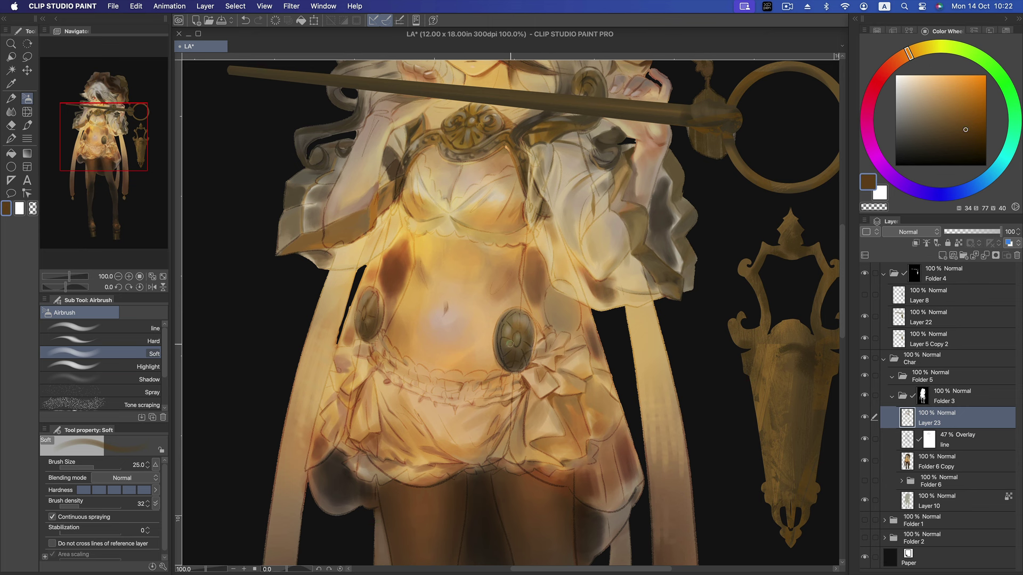
pyautogui.keyDown('alt'); pyautogui.click(548, 291); pyautogui.keyUp('alt')
pyautogui.press('[')
pyautogui.press('[')
pyautogui.press('[')
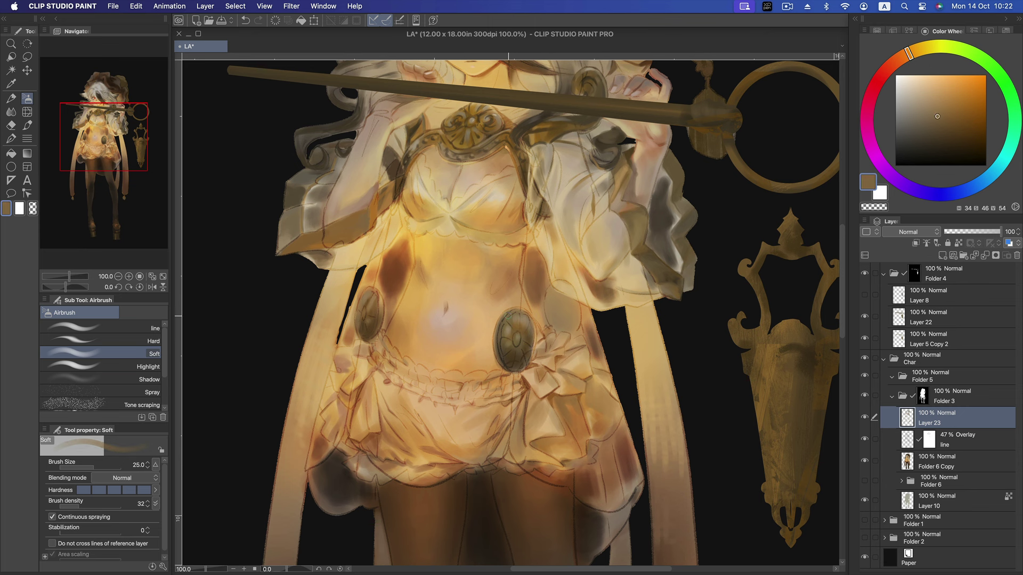
pyautogui.click(940, 94)
pyautogui.moveTo(503, 320); pyautogui.dragTo(506, 315)
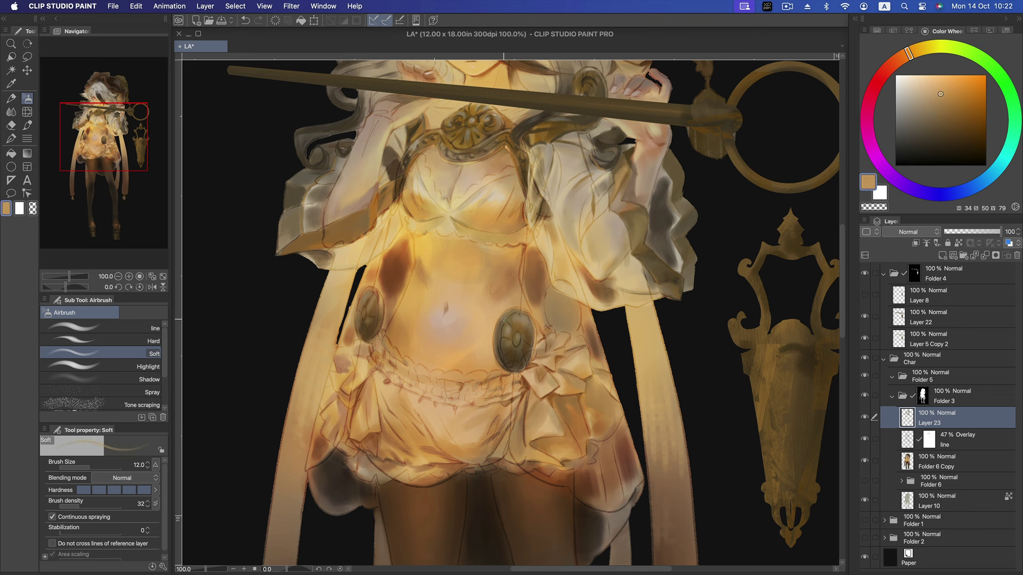
# - Undo the last stroke and repaint a faint dark-brown stroke on the dress
pyautogui.click(951, 111)
pyautogui.click(960, 123)
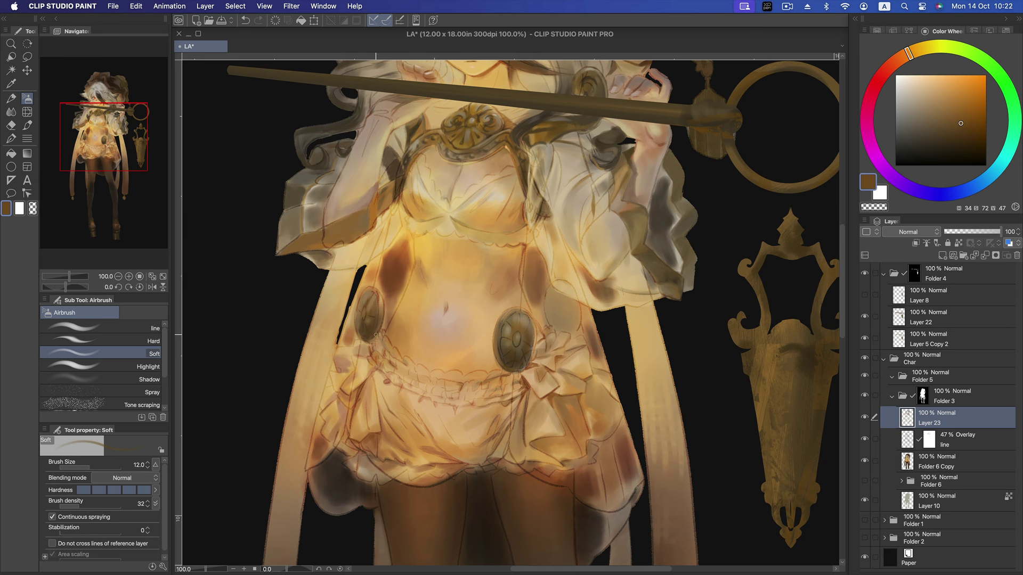
pyautogui.click(963, 103)
pyautogui.click(950, 99)
pyautogui.press(']')
pyautogui.click(965, 120)
pyautogui.press('super+z')
pyautogui.click(961, 131)
pyautogui.moveTo(516, 348); pyautogui.dragTo(498, 399)
# - Switch to the harder line brush with a near-black brown at a smaller size
pyautogui.click(96, 327)
pyautogui.click(945, 145)
pyautogui.press('[')
pyautogui.press('[')
pyautogui.press('[')
pyautogui.keyDown('alt'); pyautogui.click(510, 319); pyautogui.keyUp('alt')
pyautogui.press(']')
pyautogui.press(']')
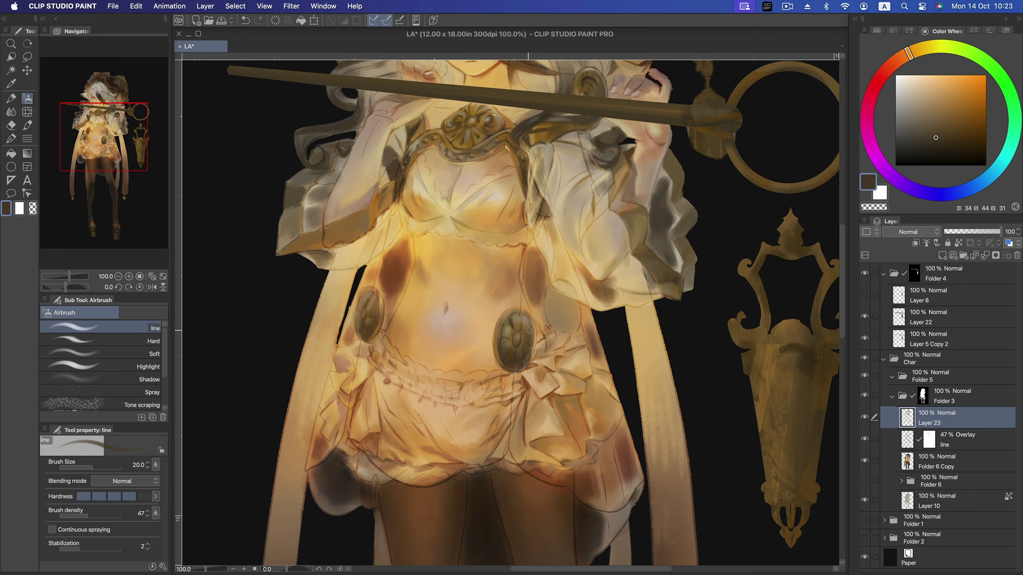
pyautogui.press('[')
pyautogui.click(935, 142)
pyautogui.press('[')
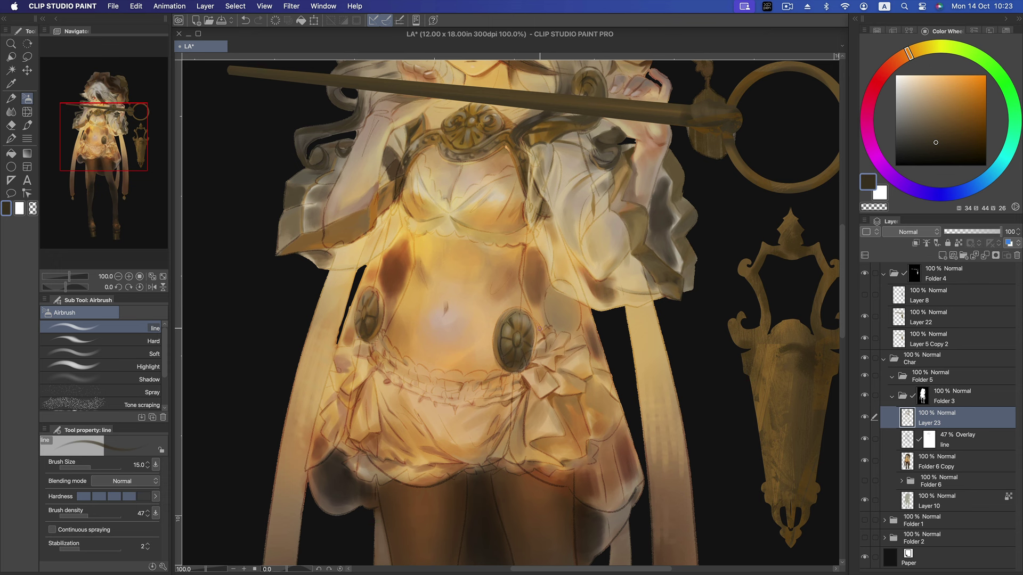
# - Paint light beige and tan airbrush highlights along the lower brooch rim
pyautogui.keyDown('alt'); pyautogui.click(525, 335); pyautogui.keyUp('alt')
pyautogui.click(917, 85)
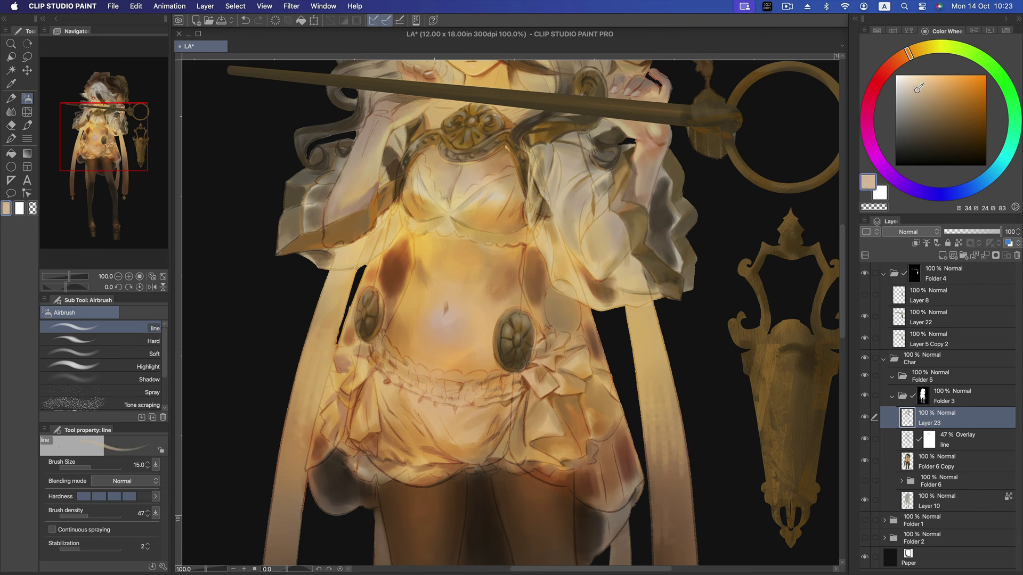
pyautogui.moveTo(525, 318); pyautogui.dragTo(527, 322)
pyautogui.click(922, 98)
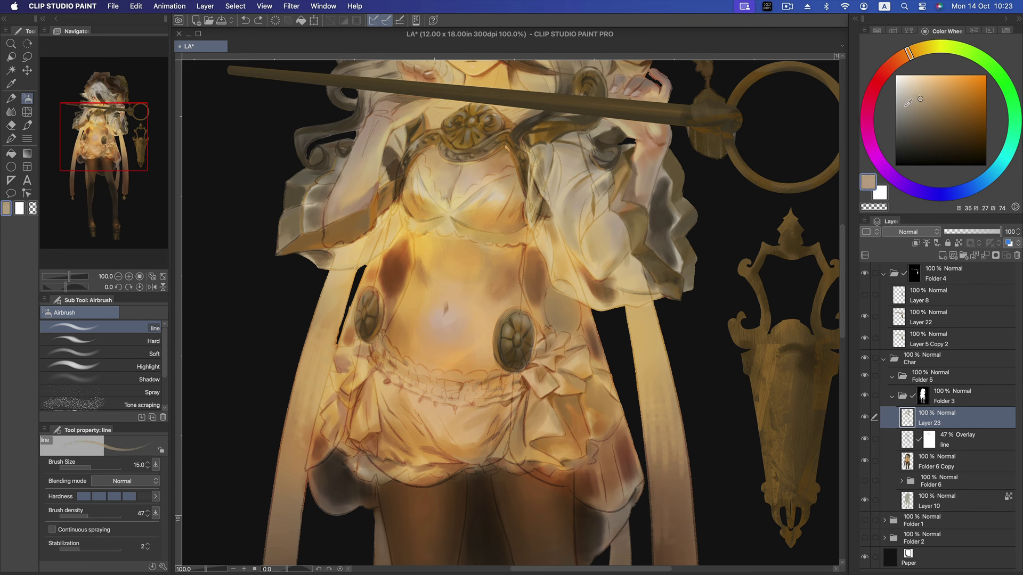
pyautogui.moveTo(524, 318); pyautogui.dragTo(529, 330)
# - Redo the brooch-rim highlight and brighten the area near the belly ornament
pyautogui.press('super+z')
pyautogui.moveTo(532, 331); pyautogui.dragTo(529, 324)
pyautogui.moveTo(510, 313); pyautogui.dragTo(523, 311)
# - Zoom to 66.7%, enlarge the airbrush and paint a light peach stroke on the dress
pyautogui.scroll(-3, 407, 270)
pyautogui.scroll(-1, 409, 273)
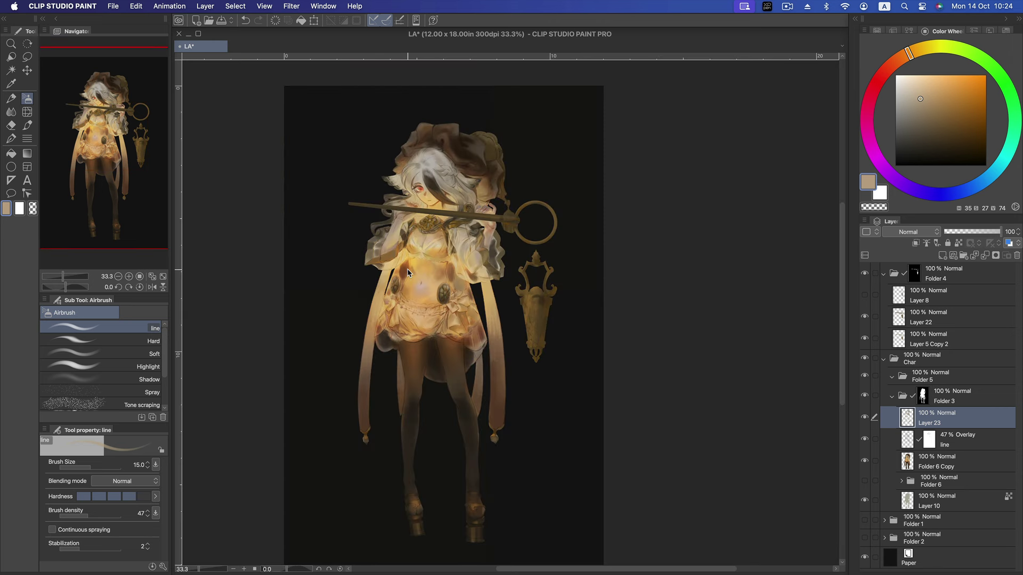
pyautogui.scroll(1, 407, 273)
pyautogui.scroll(1, 408, 273)
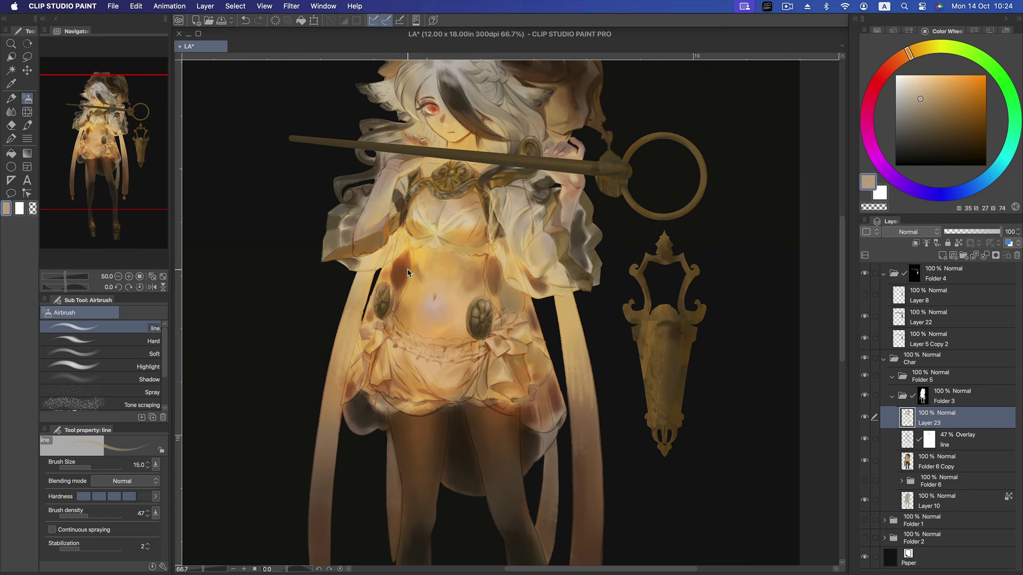
pyautogui.press(']')
pyautogui.press(']')
pyautogui.press(']')
pyautogui.keyDown('alt'); pyautogui.click(512, 303); pyautogui.keyUp('alt')
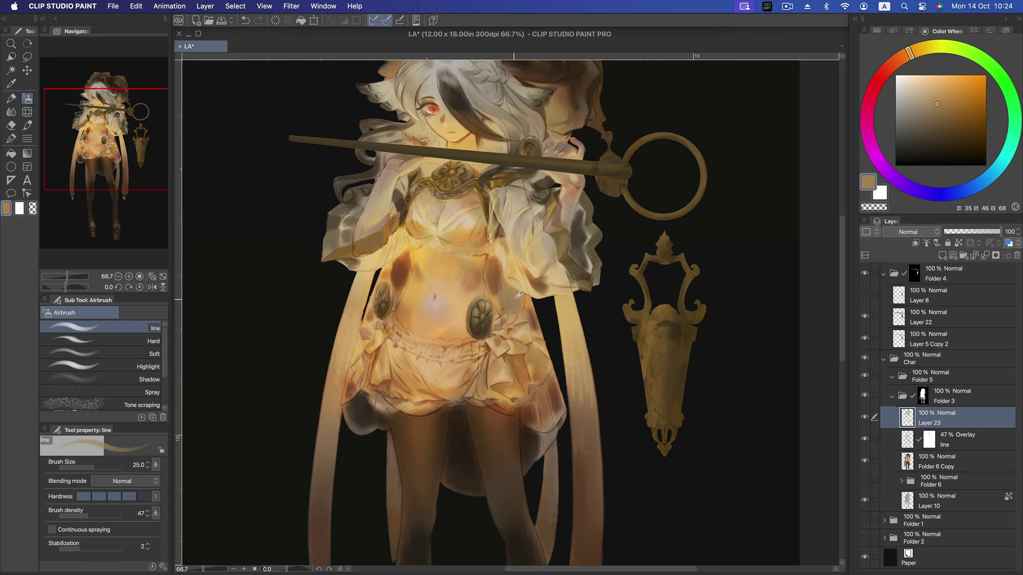
pyautogui.moveTo(931, 96); pyautogui.dragTo(925, 84)
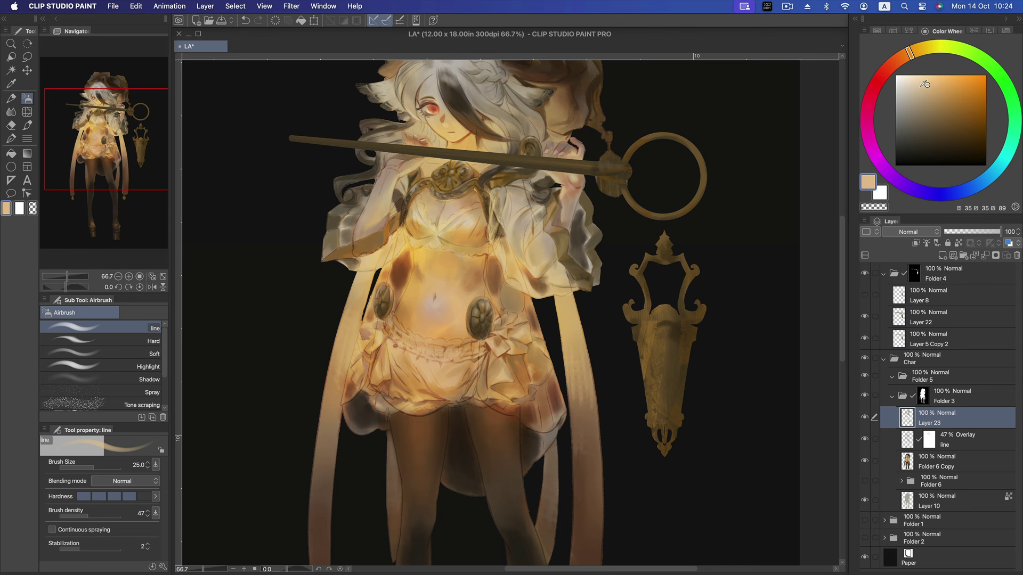
pyautogui.moveTo(515, 304)
pyautogui.mouseDown()
pyautogui.moveTo(505, 310)
pyautogui.moveTo(519, 299)
pyautogui.mouseUp()
# - Paint more light strokes on the dress in lighter tan and tones sampled from it
pyautogui.click(912, 101)
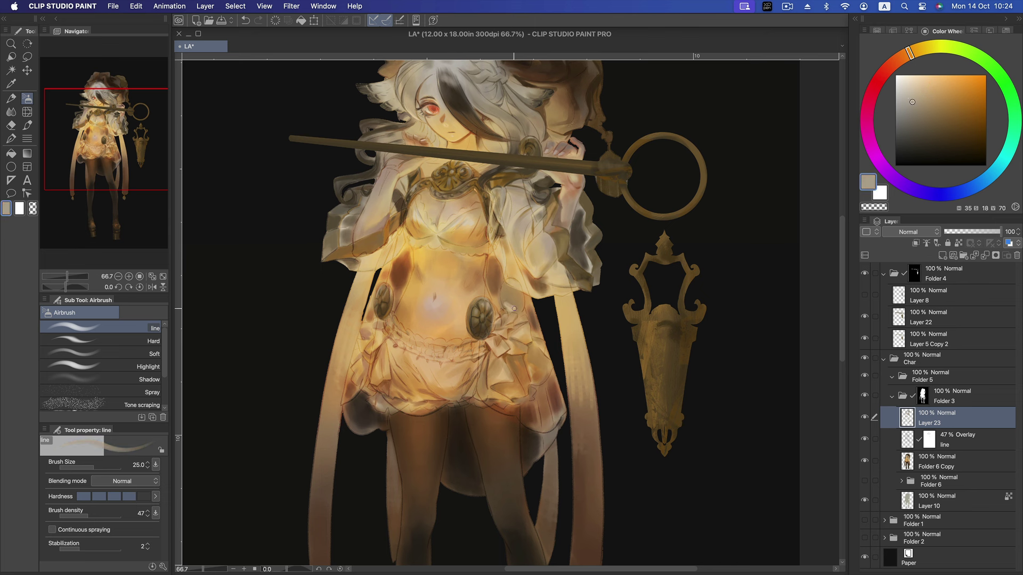
pyautogui.click(919, 99)
pyautogui.click(915, 103)
pyautogui.moveTo(509, 310); pyautogui.dragTo(505, 287)
pyautogui.keyDown('alt'); pyautogui.click(516, 294); pyautogui.keyUp('alt')
pyautogui.keyDown('alt'); pyautogui.click(515, 293); pyautogui.keyUp('alt')
pyautogui.moveTo(514, 298); pyautogui.dragTo(534, 274)
# - Stroke a darker, more saturated orange-tan over the dress
pyautogui.keyDown('alt'); pyautogui.click(516, 297); pyautogui.keyUp('alt')
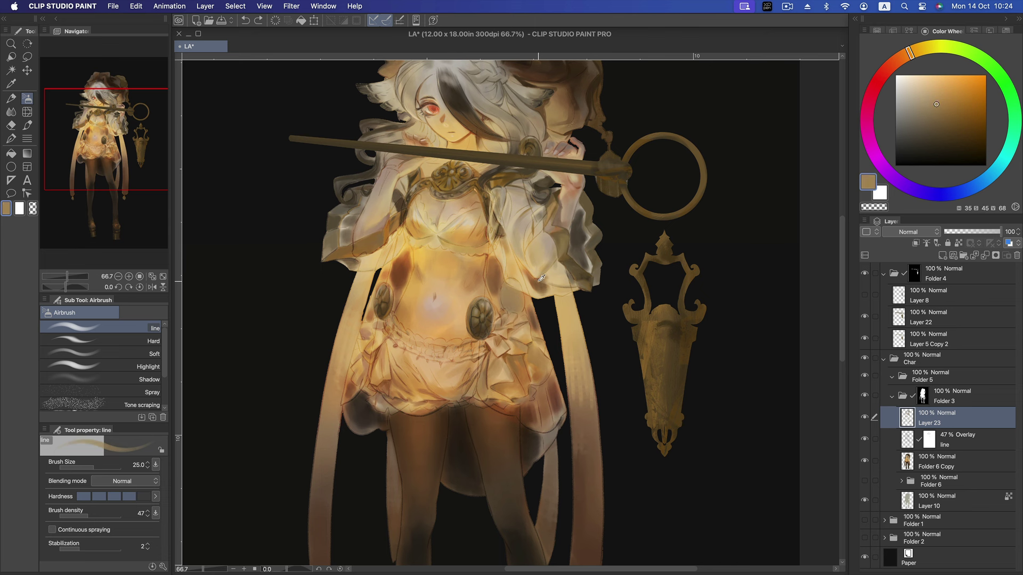
pyautogui.click(943, 110)
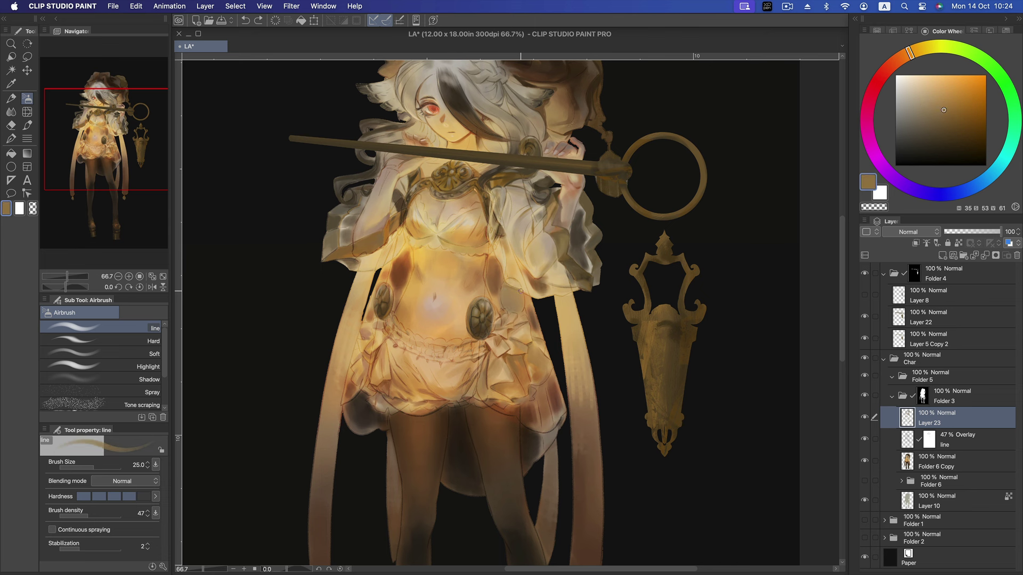
pyautogui.moveTo(511, 291)
pyautogui.mouseDown()
pyautogui.moveTo(541, 278)
pyautogui.moveTo(517, 301)
pyautogui.mouseUp()
pyautogui.click(961, 106)
pyautogui.click(955, 102)
pyautogui.click(958, 107)
# - Add a darker skirt stroke using sampled tones, then select the Soft airbrush
pyautogui.keyDown('alt'); pyautogui.click(516, 307); pyautogui.keyUp('alt')
pyautogui.keyDown('alt'); pyautogui.click(505, 288); pyautogui.keyUp('alt')
pyautogui.moveTo(522, 297); pyautogui.dragTo(523, 311)
pyautogui.keyDown('alt'); pyautogui.click(504, 305); pyautogui.keyUp('alt')
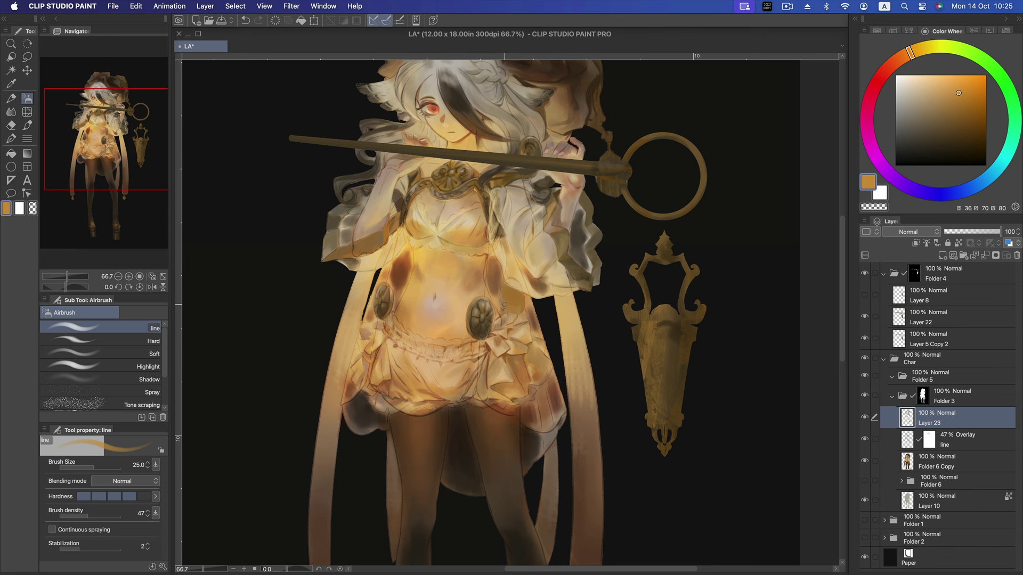
pyautogui.keyDown('alt'); pyautogui.click(527, 282); pyautogui.keyUp('alt')
pyautogui.click(101, 353)
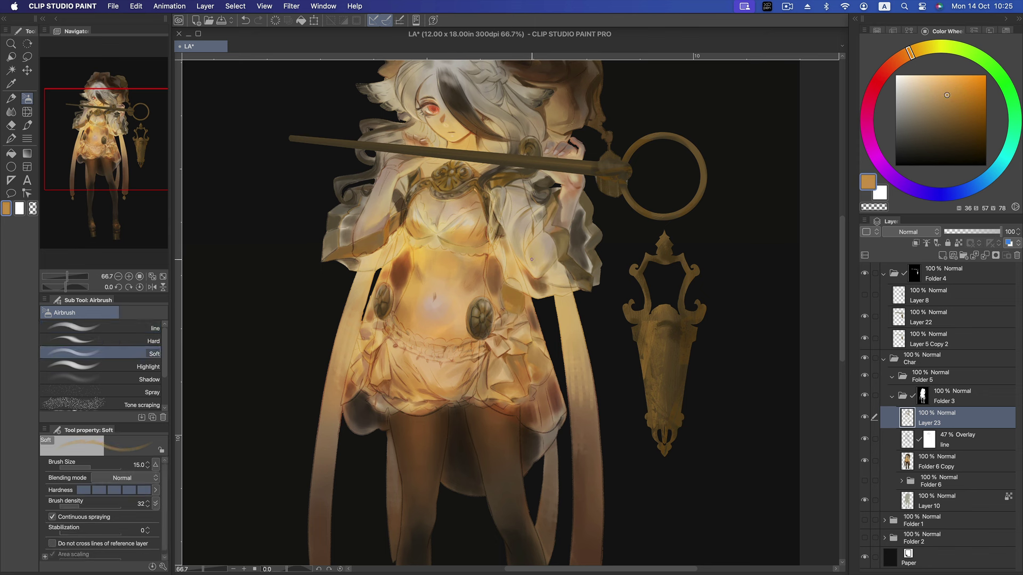
# - Enlarge the Soft airbrush to 30, sample warm skirt tans, and hide the 'line' overlay layer
pyautogui.press(']')
pyautogui.press(']')
pyautogui.press(']')
pyautogui.click(938, 99)
pyautogui.keyDown('alt'); pyautogui.click(512, 289); pyautogui.keyUp('alt')
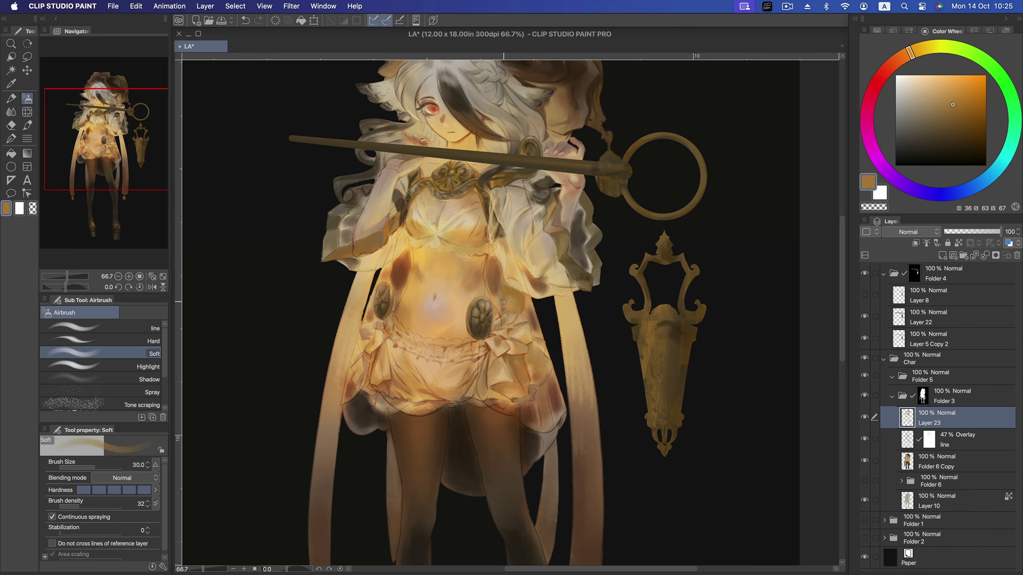
pyautogui.keyDown('alt'); pyautogui.click(515, 292); pyautogui.keyUp('alt')
pyautogui.keyDown('alt'); pyautogui.click(513, 293); pyautogui.keyUp('alt')
pyautogui.keyDown('alt'); pyautogui.click(507, 303); pyautogui.keyUp('alt')
pyautogui.keyDown('alt'); pyautogui.click(598, 258); pyautogui.keyUp('alt')
pyautogui.click(864, 439)
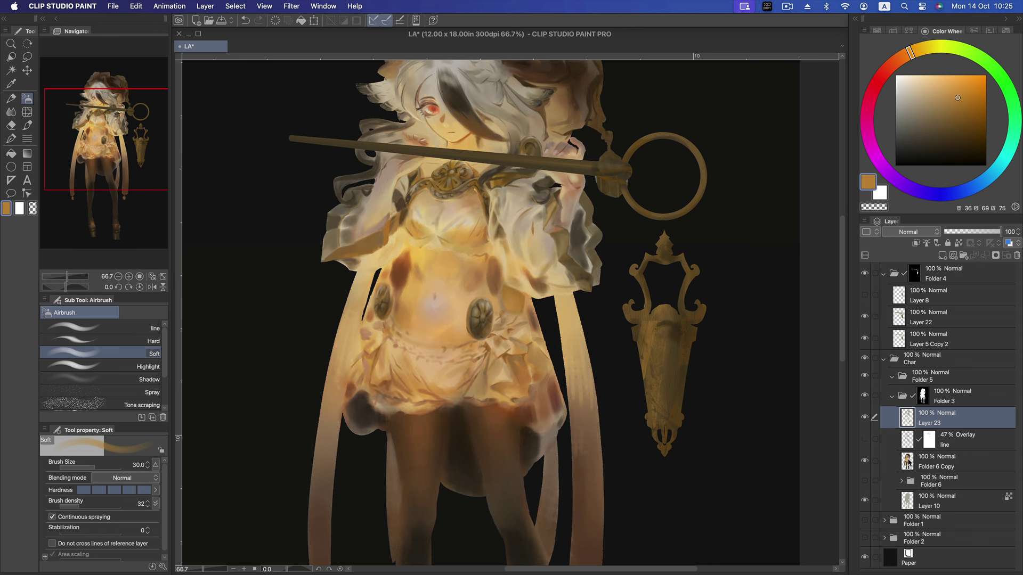
# - Select Folder 6 Copy and toggle the 'line' overlay to compare, leaving it visible
pyautogui.click(909, 462)
pyautogui.keyDown('alt'); pyautogui.click(441, 388); pyautogui.keyUp('alt')
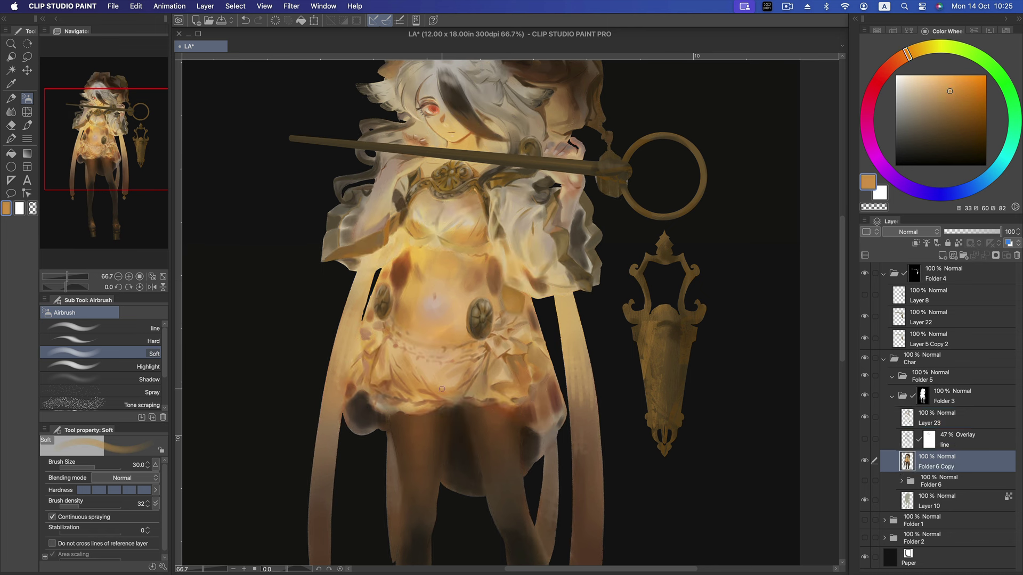
pyautogui.click(863, 439)
pyautogui.click(864, 439)
pyautogui.press('super+minus')
pyautogui.press('super+minus')
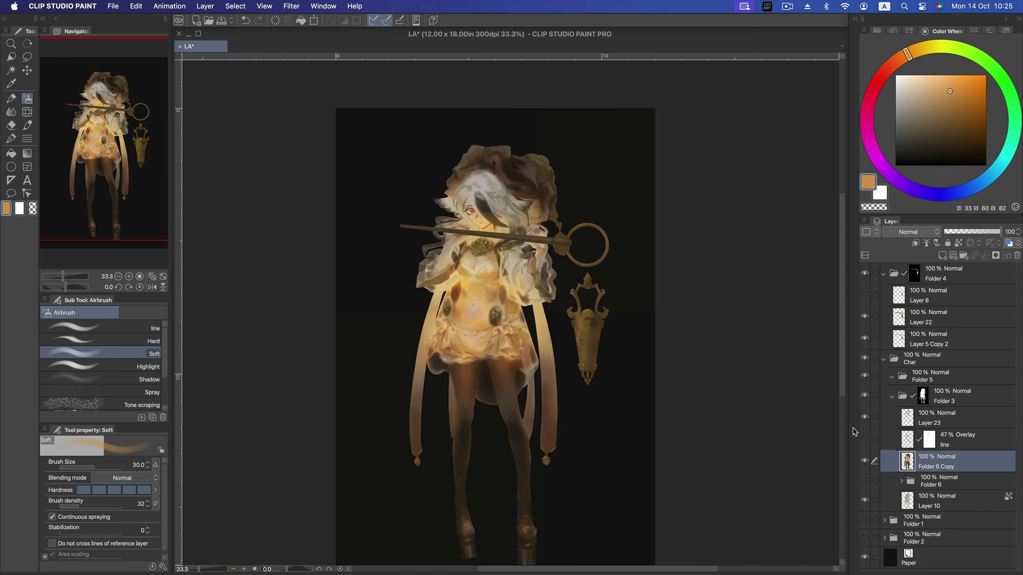
pyautogui.click(864, 439)
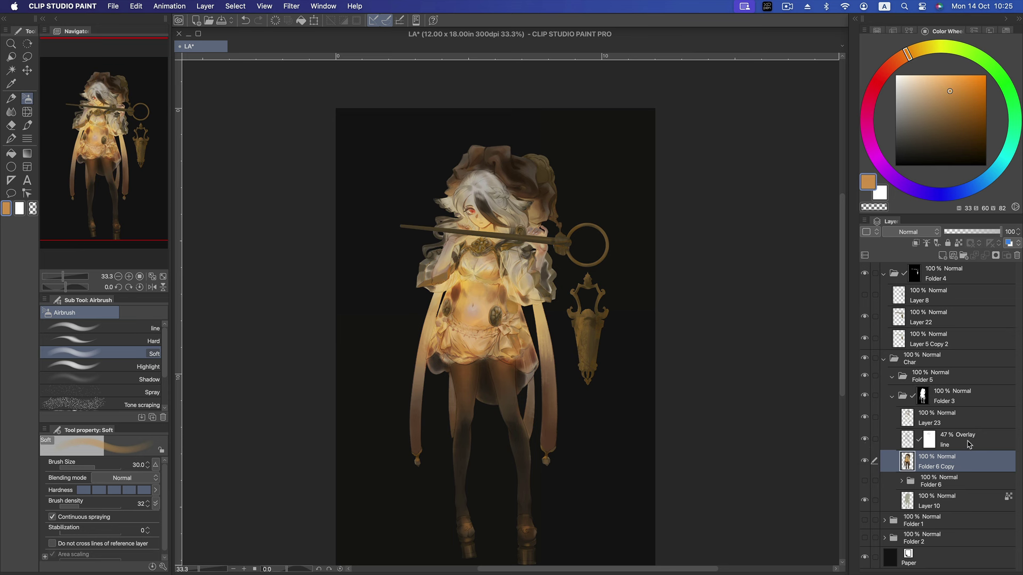
pyautogui.click(864, 439)
pyautogui.moveTo(582, 379); pyautogui.dragTo(569, 335)
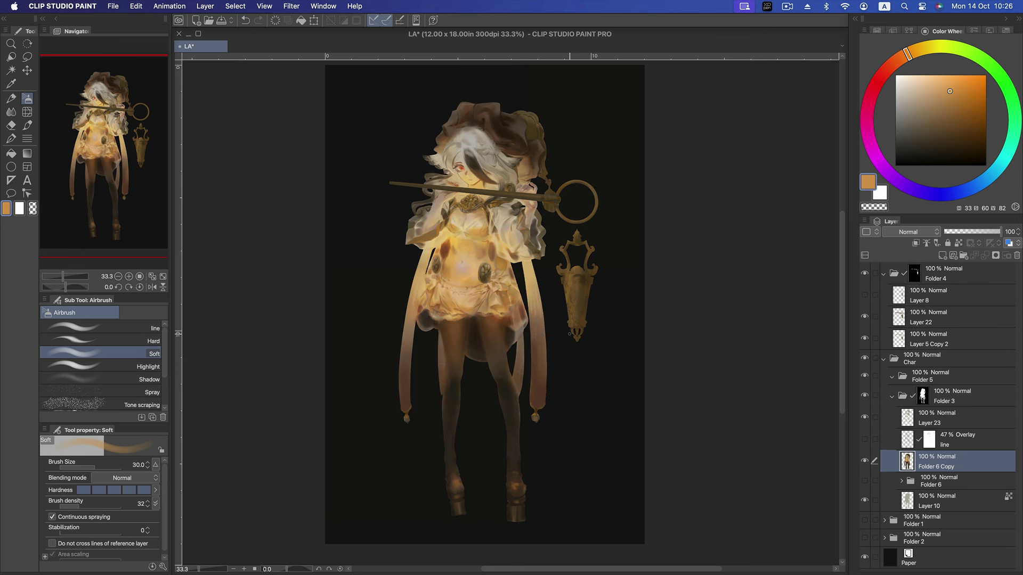
pyautogui.click(864, 439)
# - Save the drawing, make the 'line' layer active, and undo a stray brush dab
pyautogui.hotkey('ctrl', 's')
pyautogui.click(927, 450)
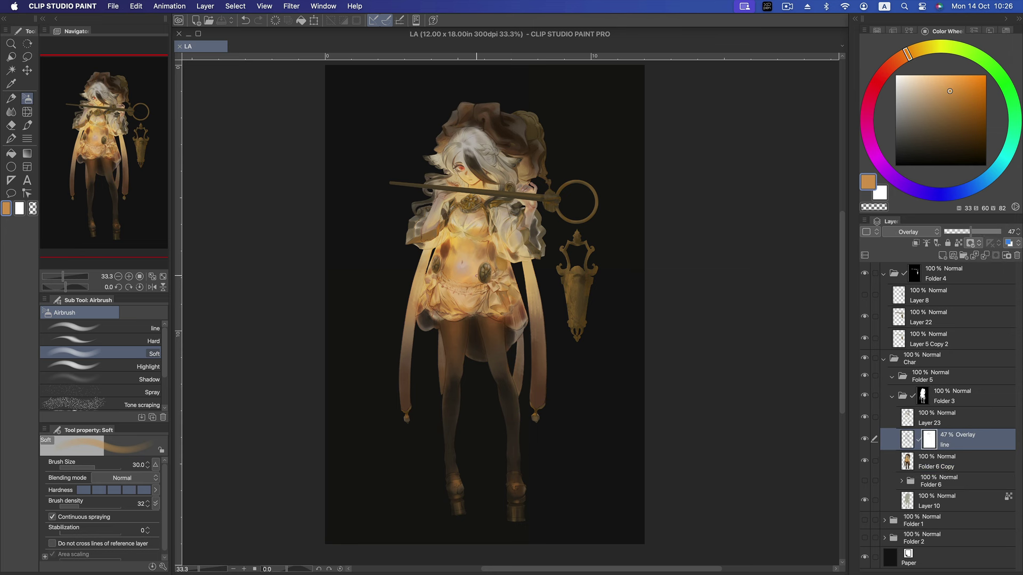
pyautogui.click(497, 265)
pyautogui.hotkey('ctrl', 'z')
pyautogui.scroll(2, 496, 266)
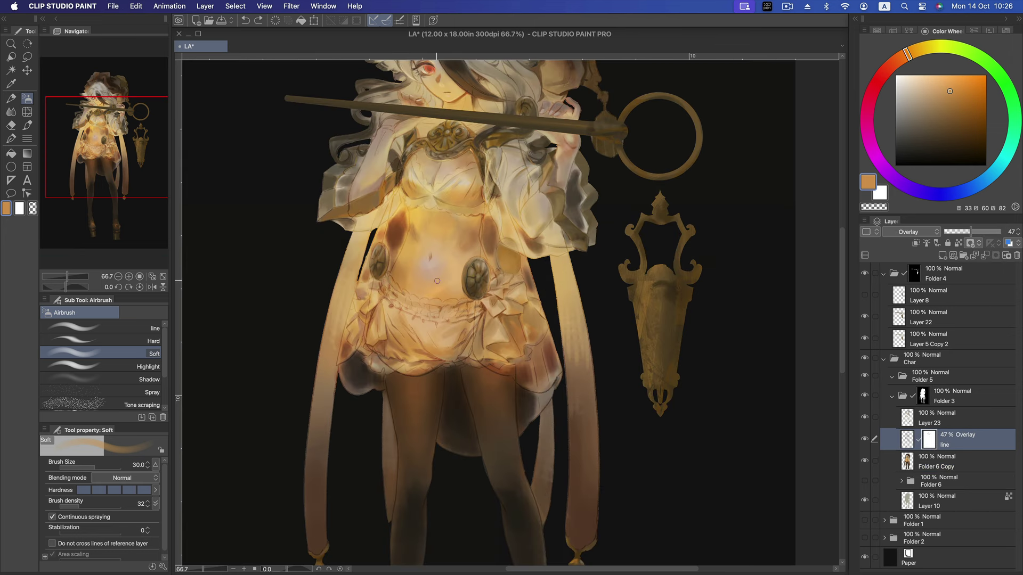
# - Erase a little from the 'line' overlay with the Soft eraser, then shrink it
pyautogui.press('e')
pyautogui.click(787, 7)
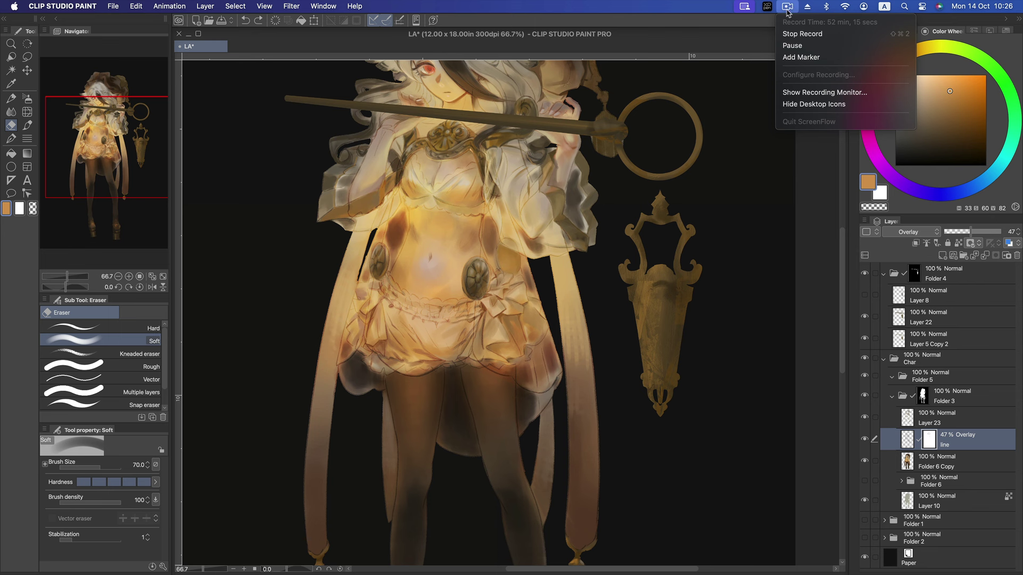
pyautogui.press('Escape')
pyautogui.click(402, 284)
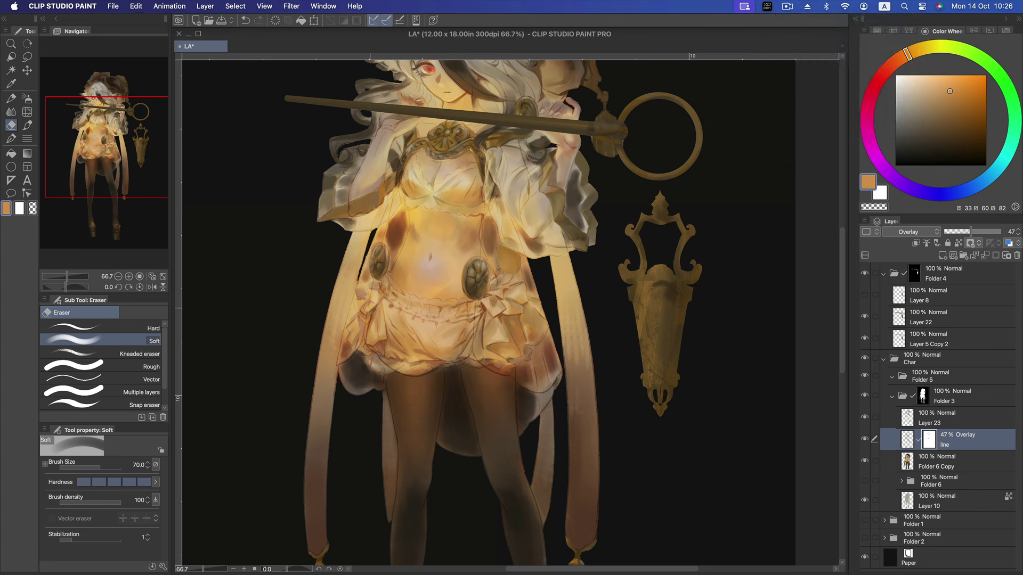
pyautogui.press('[')
pyautogui.press('[')
pyautogui.press('[')
# - Add a new raster Layer 24 above Layer 23 and pick a light peach colour
pyautogui.click(943, 421)
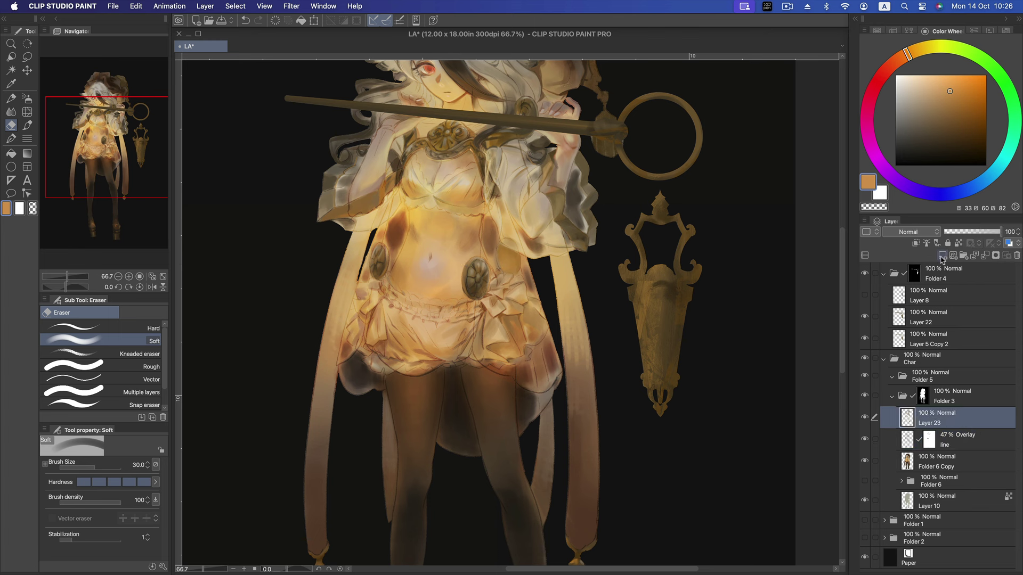
pyautogui.click(941, 259)
pyautogui.moveTo(937, 85); pyautogui.dragTo(917, 49)
# - Save the drawing and ready a small pale-yellow Airbrush 'line' sub tool on Layer 24
pyautogui.click(937, 77)
pyautogui.press('super+s')
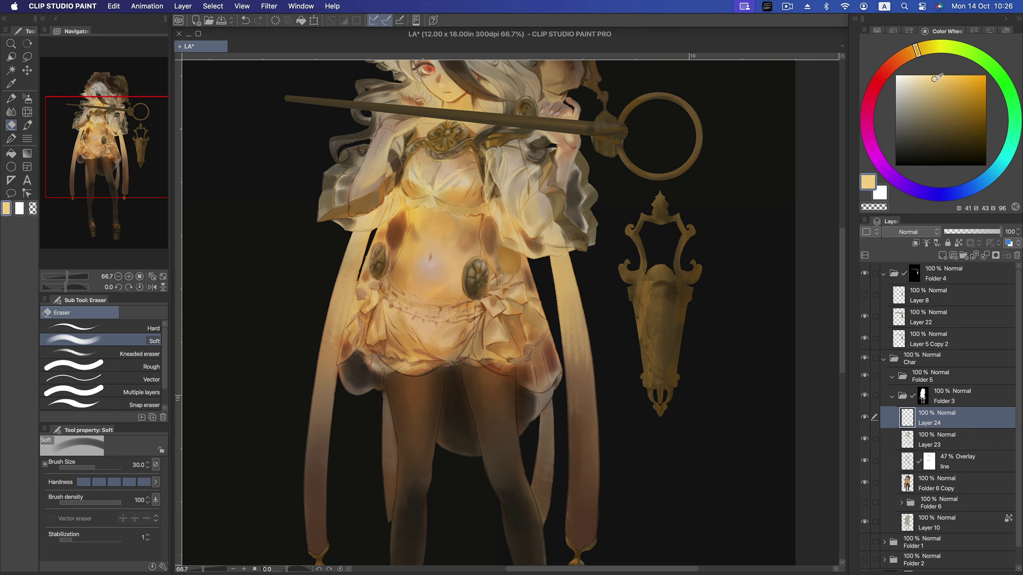
pyautogui.scroll(5, 518, 311)
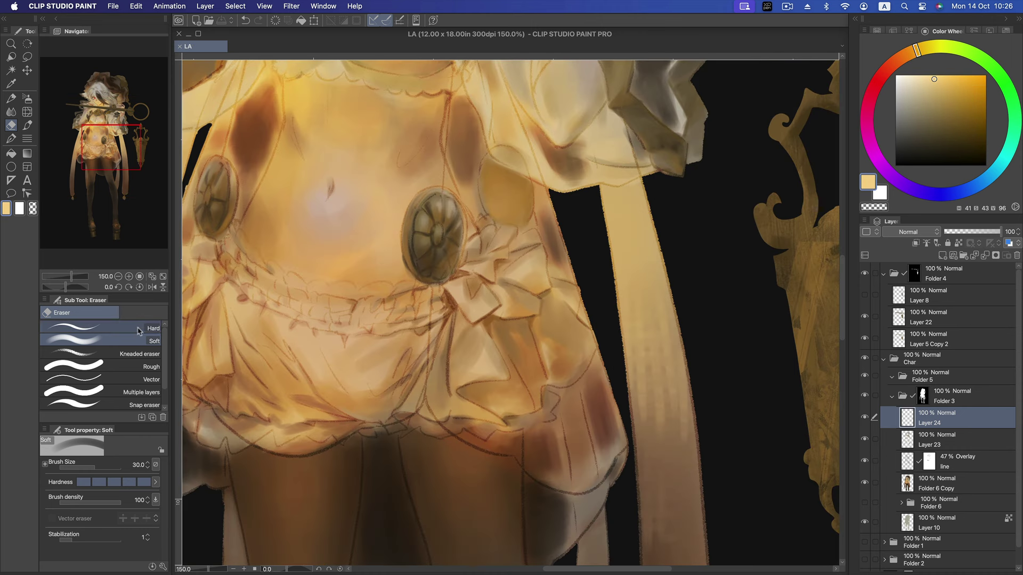
pyautogui.press('b')
pyautogui.click(142, 328)
pyautogui.scroll(5, 579, 210)
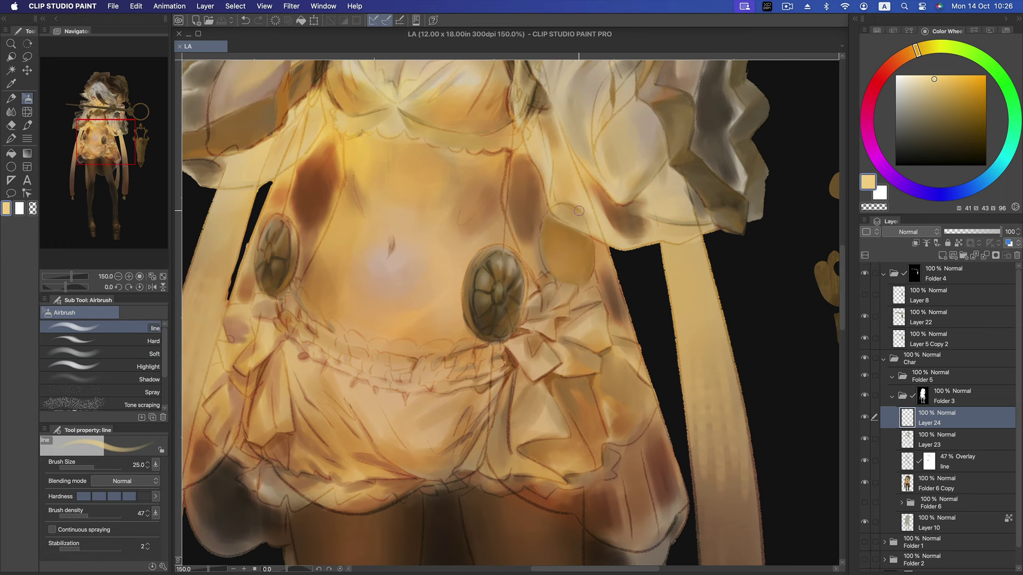
pyautogui.press('[')
pyautogui.press('[')
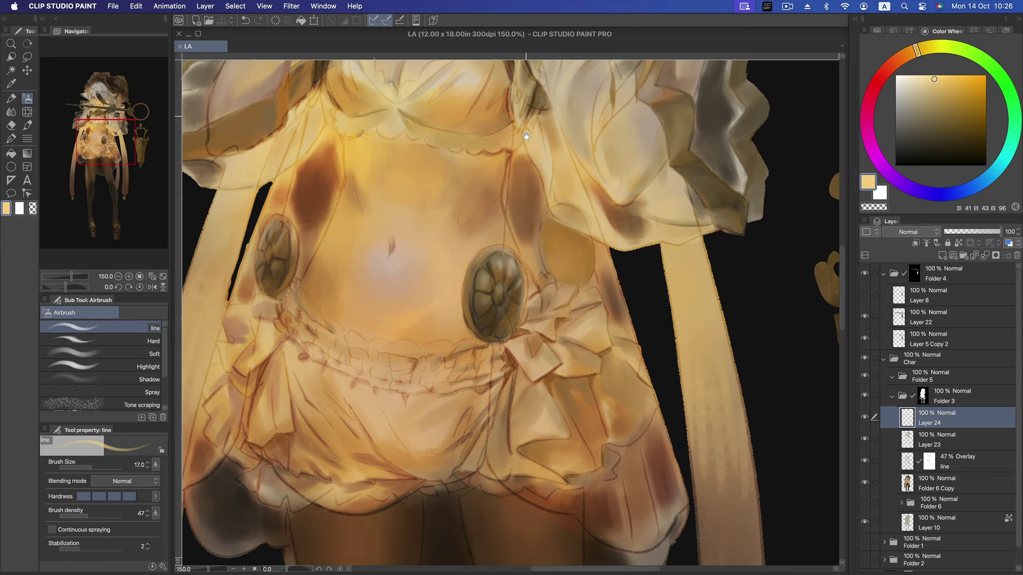
pyautogui.scroll(3, 526, 136)
pyautogui.press('[')
pyautogui.press('[')
pyautogui.press('[')
pyautogui.press('[')
# - Paint thin pale-yellow lines down the pendant string
pyautogui.moveTo(510, 143); pyautogui.dragTo(518, 160)
pyautogui.click(944, 79)
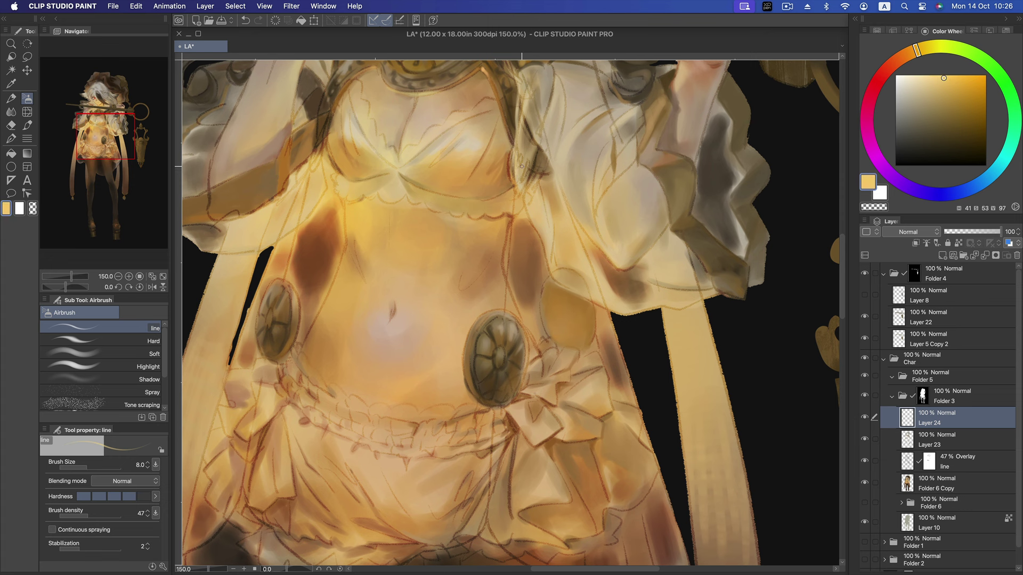
pyautogui.moveTo(517, 174); pyautogui.dragTo(504, 310)
pyautogui.press(']')
pyautogui.moveTo(513, 212); pyautogui.dragTo(504, 302)
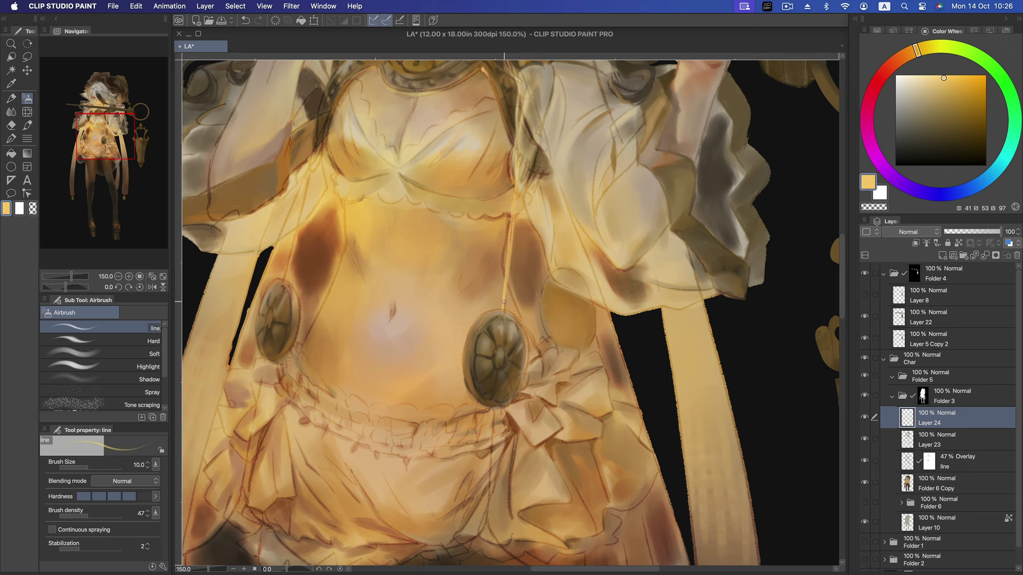
# - Paint a brighter pendant line continuing along the skirt hem, redoing the hem stroke
pyautogui.moveTo(544, 343); pyautogui.dragTo(560, 216)
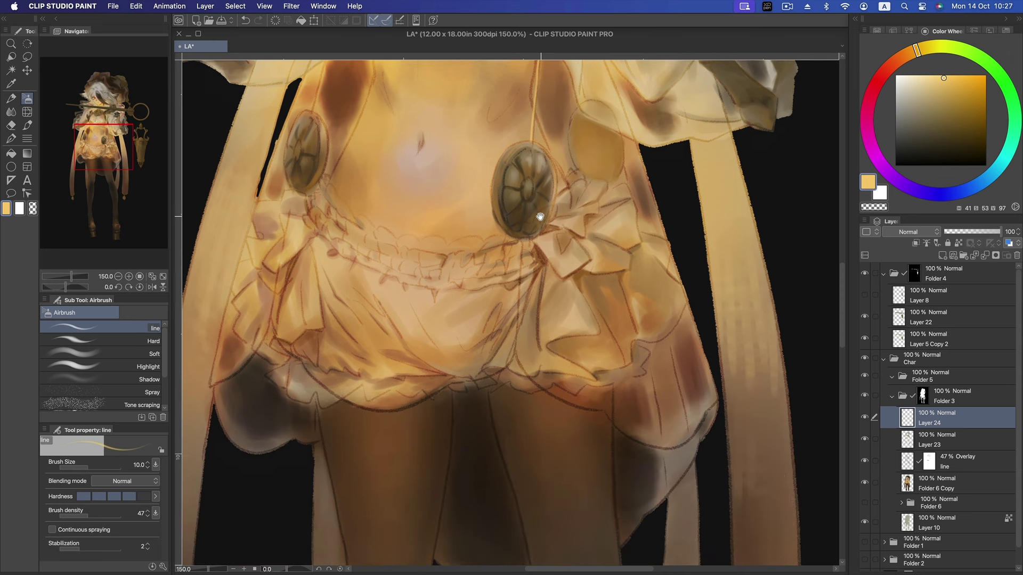
pyautogui.moveTo(533, 265)
pyautogui.mouseDown()
pyautogui.moveTo(540, 217)
pyautogui.moveTo(514, 352)
pyautogui.mouseUp()
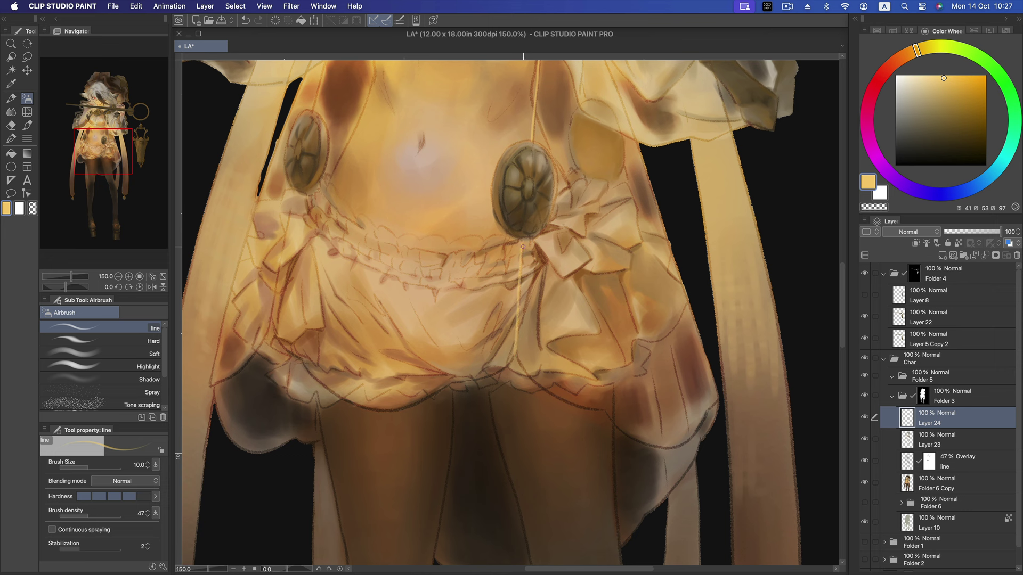
pyautogui.press(']')
pyautogui.moveTo(522, 241); pyautogui.dragTo(514, 341)
pyautogui.moveTo(514, 350); pyautogui.dragTo(438, 390)
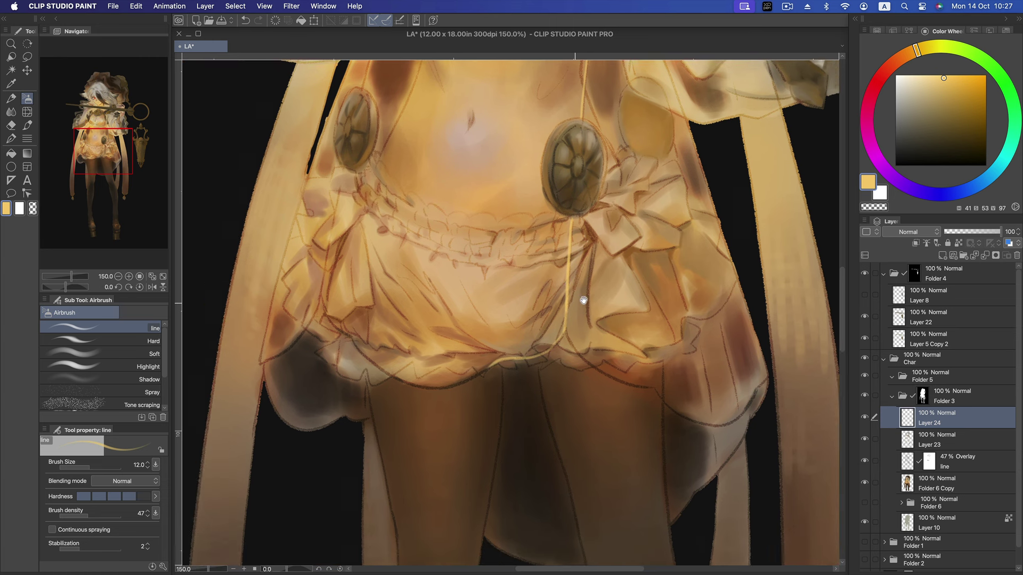
pyautogui.moveTo(522, 335)
pyautogui.mouseDown()
pyautogui.moveTo(576, 322)
pyautogui.moveTo(561, 343)
pyautogui.mouseUp()
pyautogui.hotkey('ctrl', 'z')
pyautogui.moveTo(489, 371); pyautogui.dragTo(530, 354)
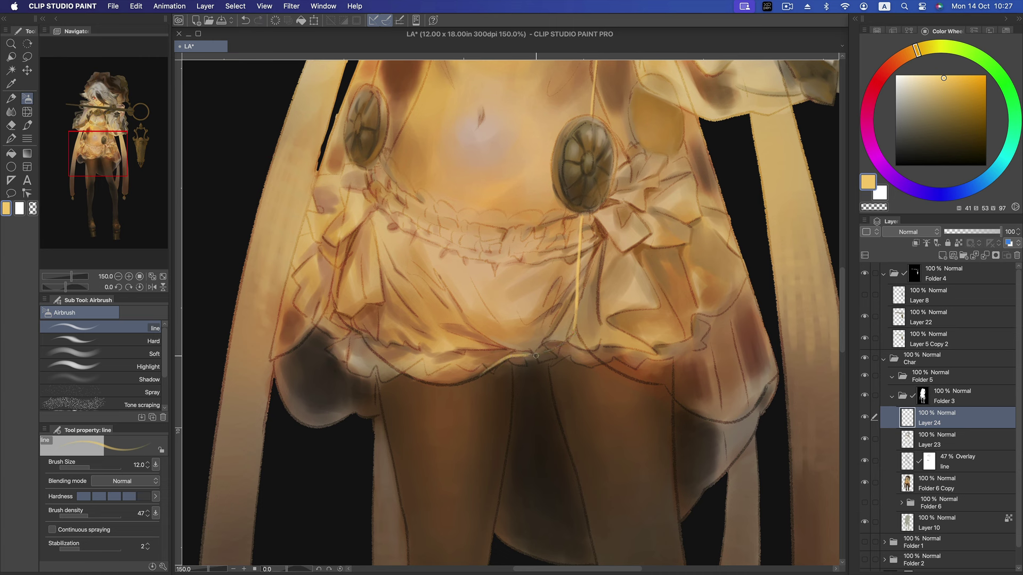
pyautogui.click(911, 232)
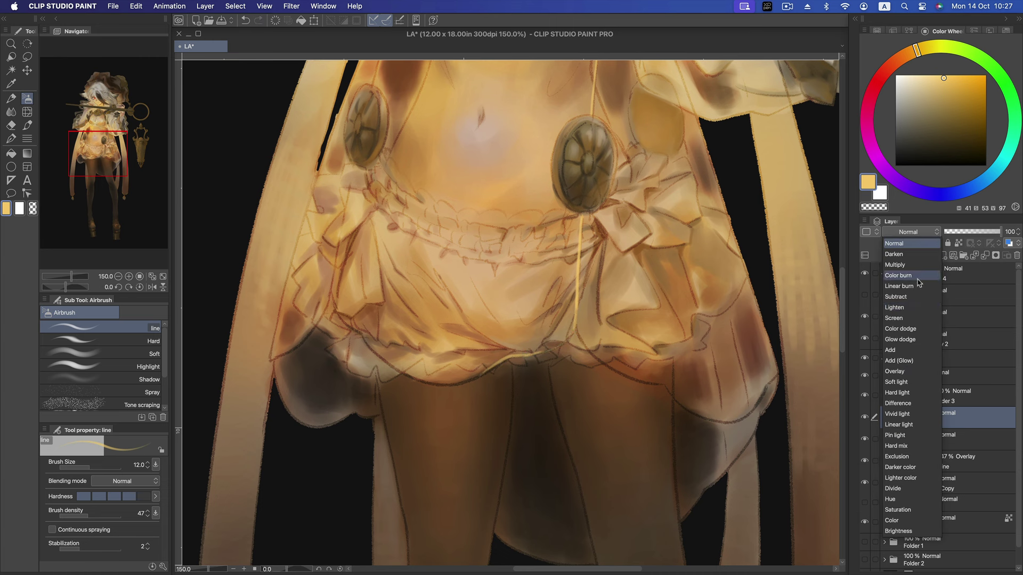
# - Set Layer 24 to Glow dodge and trace glowing lines down the pendant string and skirt hem
pyautogui.click(915, 339)
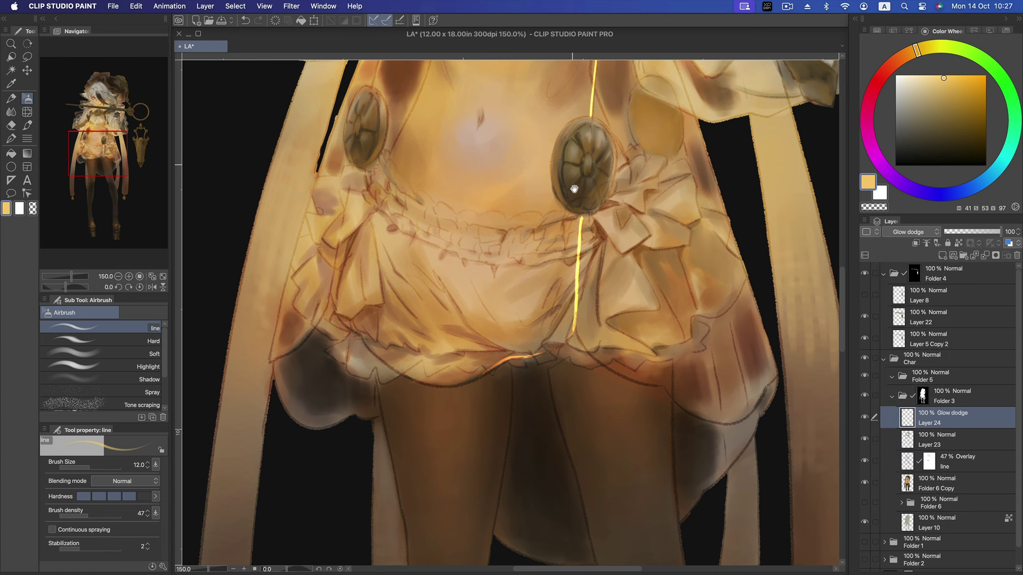
pyautogui.scroll(3, 588, 201)
pyautogui.moveTo(350, 238); pyautogui.dragTo(331, 372)
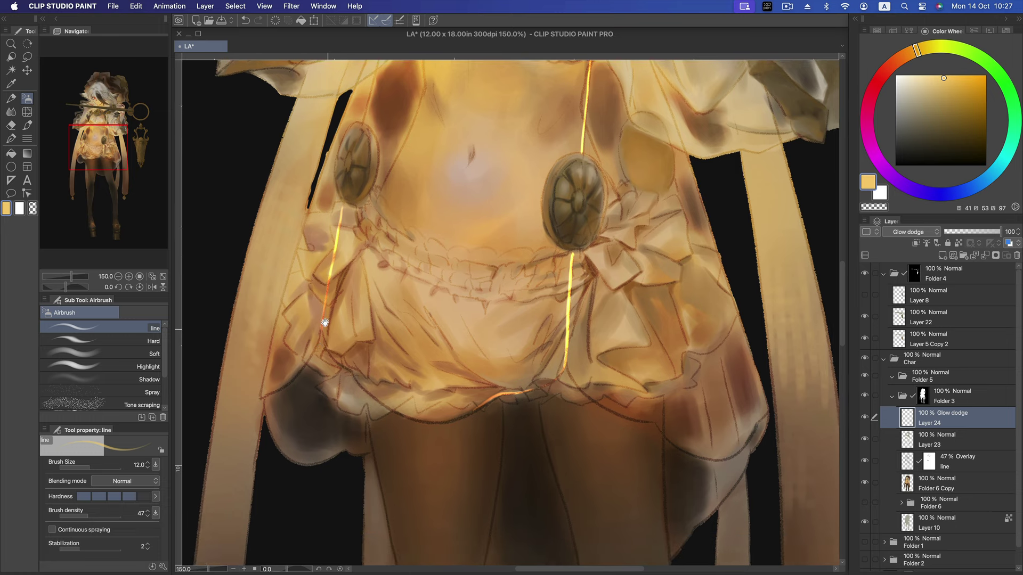
pyautogui.scroll(-2, 331, 373)
pyautogui.moveTo(319, 321)
pyautogui.mouseDown()
pyautogui.moveTo(355, 376)
pyautogui.moveTo(495, 401)
pyautogui.mouseUp()
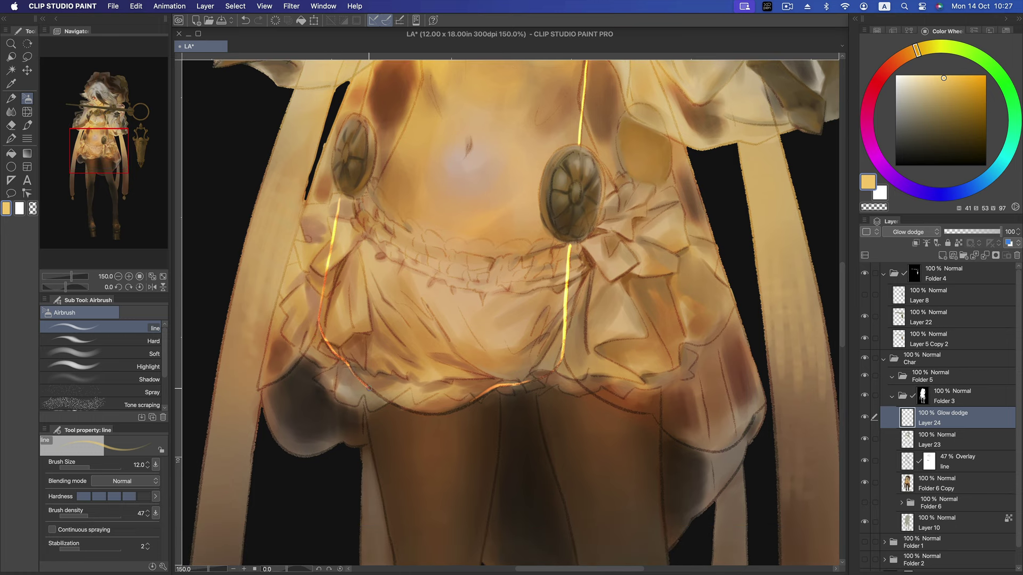
pyautogui.moveTo(435, 416); pyautogui.dragTo(518, 384)
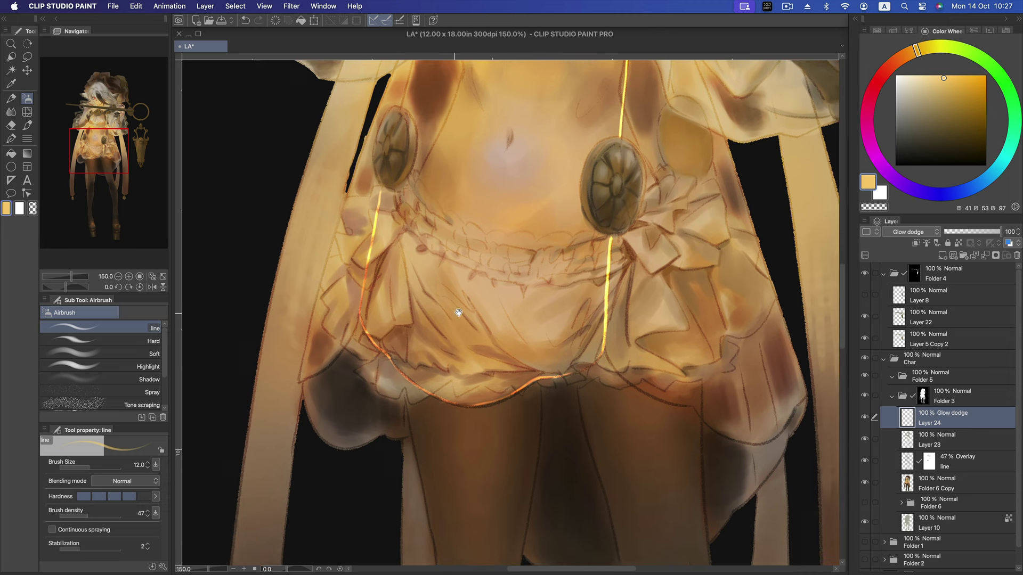
# - Paint glowing gold lines along the left skirt edge
pyautogui.hscroll(-3, 426, 330)
pyautogui.moveTo(362, 301); pyautogui.dragTo(345, 347)
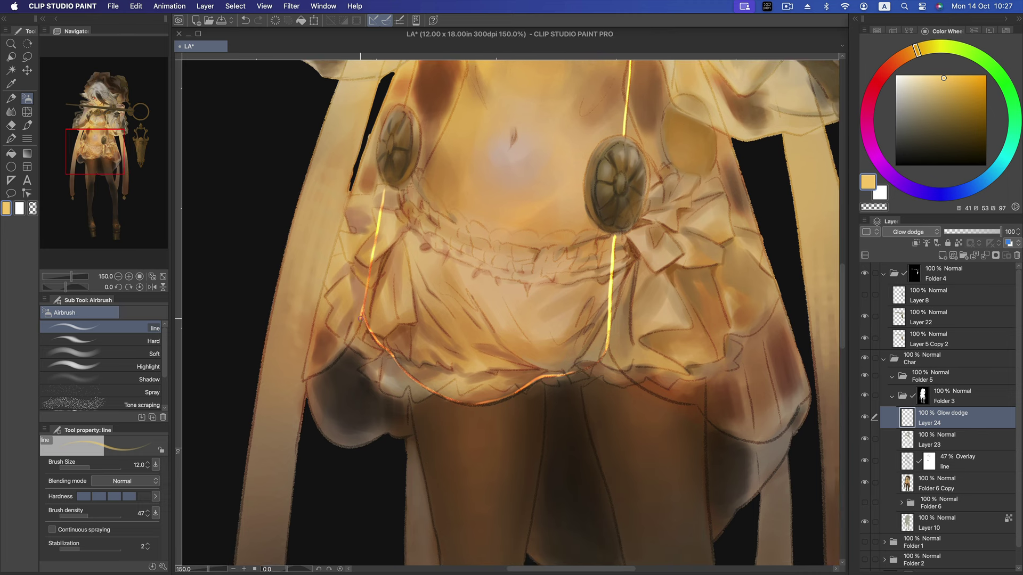
pyautogui.scroll(5, 345, 348)
pyautogui.hscroll(2, 344, 347)
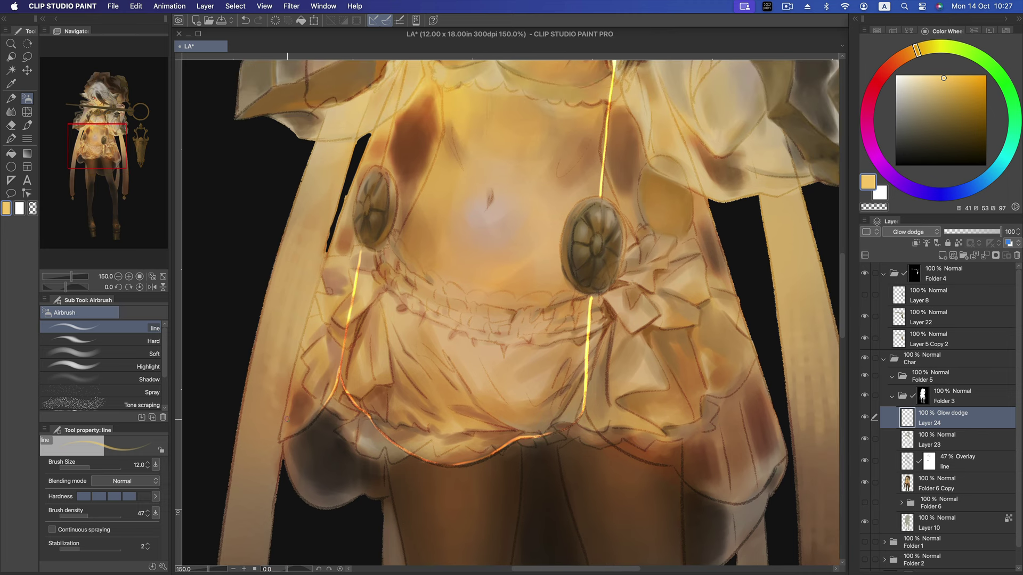
pyautogui.moveTo(283, 430); pyautogui.dragTo(328, 252)
pyautogui.scroll(5, 328, 252)
pyautogui.moveTo(292, 413); pyautogui.dragTo(349, 259)
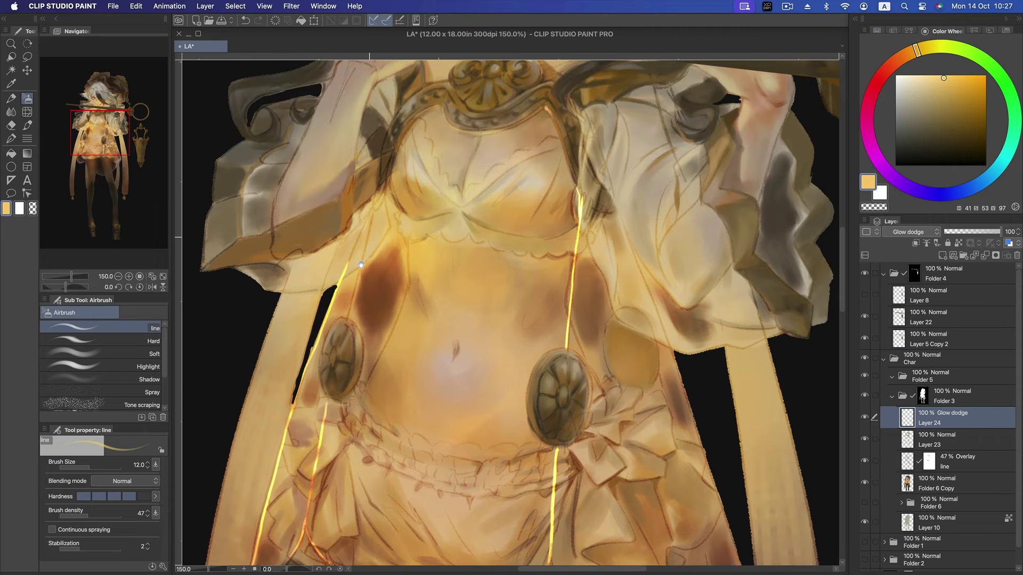
pyautogui.scroll(3, 339, 297)
pyautogui.moveTo(339, 298)
pyautogui.mouseDown()
pyautogui.moveTo(357, 265)
pyautogui.moveTo(338, 346)
pyautogui.mouseUp()
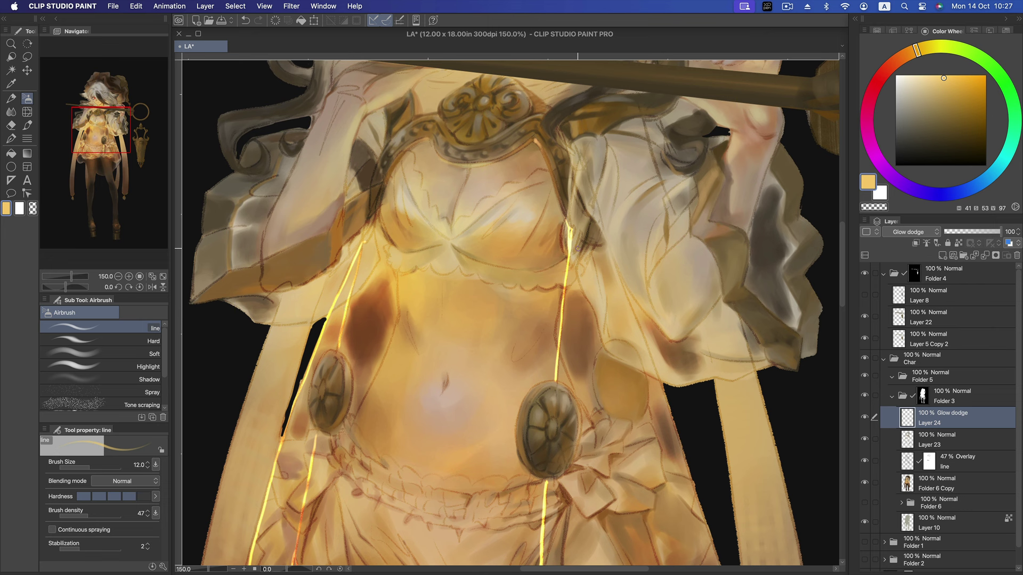
# - Touch up with a smaller eraser, then paint glow down the dress's right edge, curving at its end
pyautogui.press('e')
pyautogui.press('[')
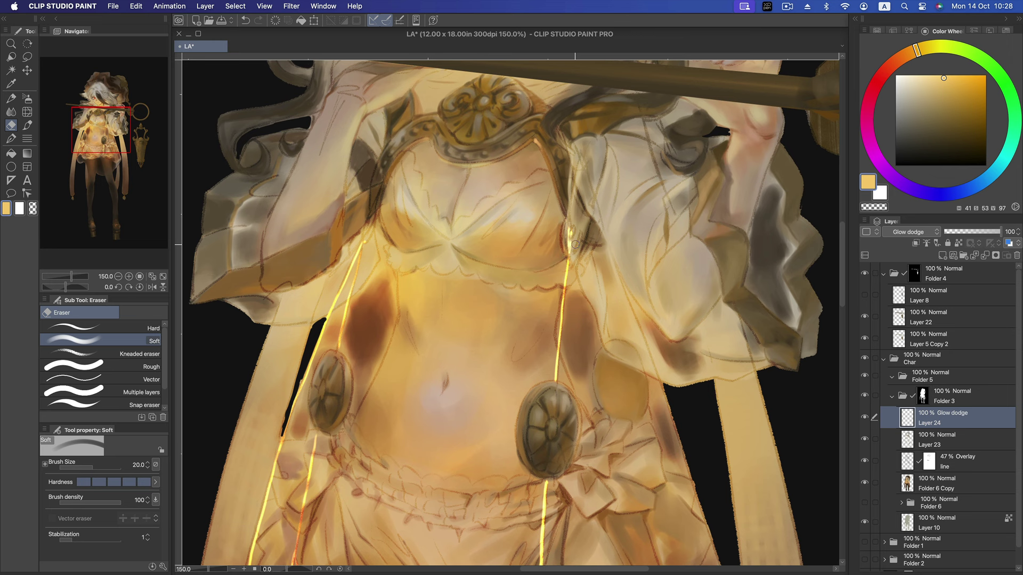
pyautogui.press('b')
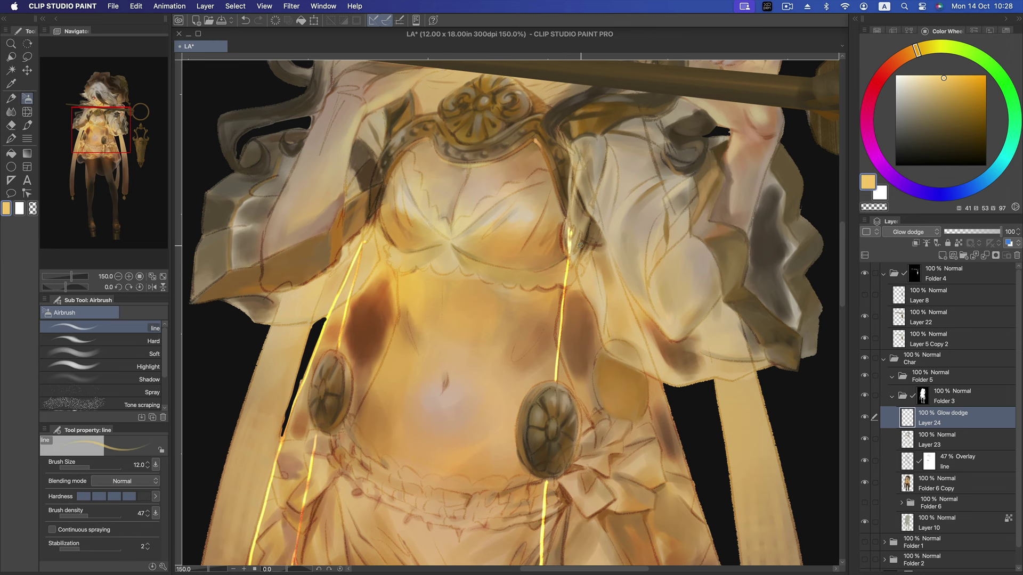
pyautogui.scroll(-2, 629, 258)
pyautogui.scroll(-3, 628, 248)
pyautogui.scroll(-3, 624, 235)
pyautogui.scroll(-1, 622, 216)
pyautogui.moveTo(619, 214); pyautogui.dragTo(672, 370)
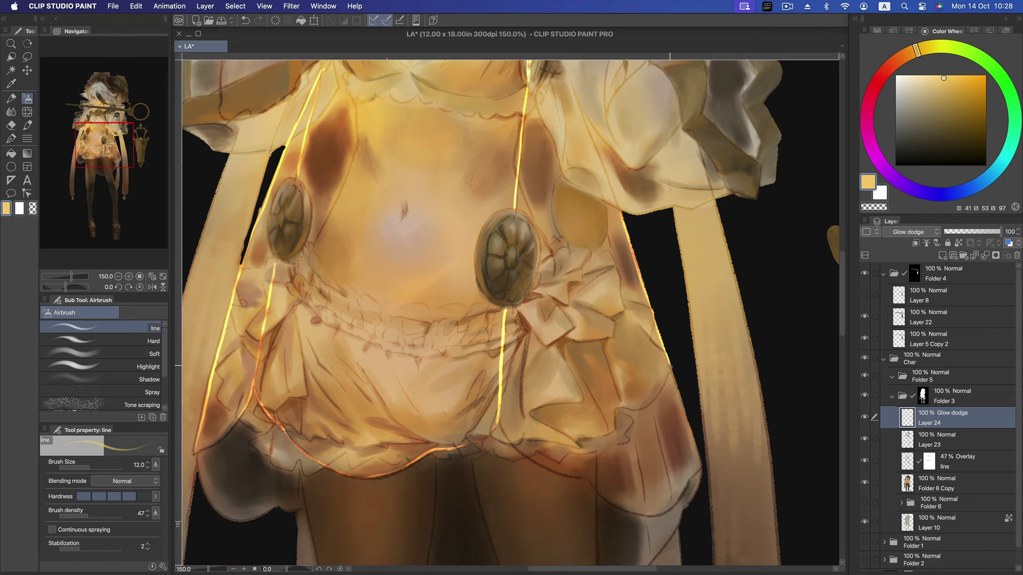
pyautogui.scroll(-2, 672, 370)
pyautogui.moveTo(647, 276); pyautogui.dragTo(674, 362)
pyautogui.moveTo(477, 320)
pyautogui.mouseDown()
pyautogui.moveTo(505, 362)
pyautogui.moveTo(562, 374)
pyautogui.moveTo(554, 379)
pyautogui.moveTo(574, 384)
pyautogui.moveTo(588, 407)
pyautogui.moveTo(621, 418)
pyautogui.moveTo(645, 409)
pyautogui.moveTo(674, 368)
pyautogui.moveTo(661, 408)
pyautogui.mouseUp()
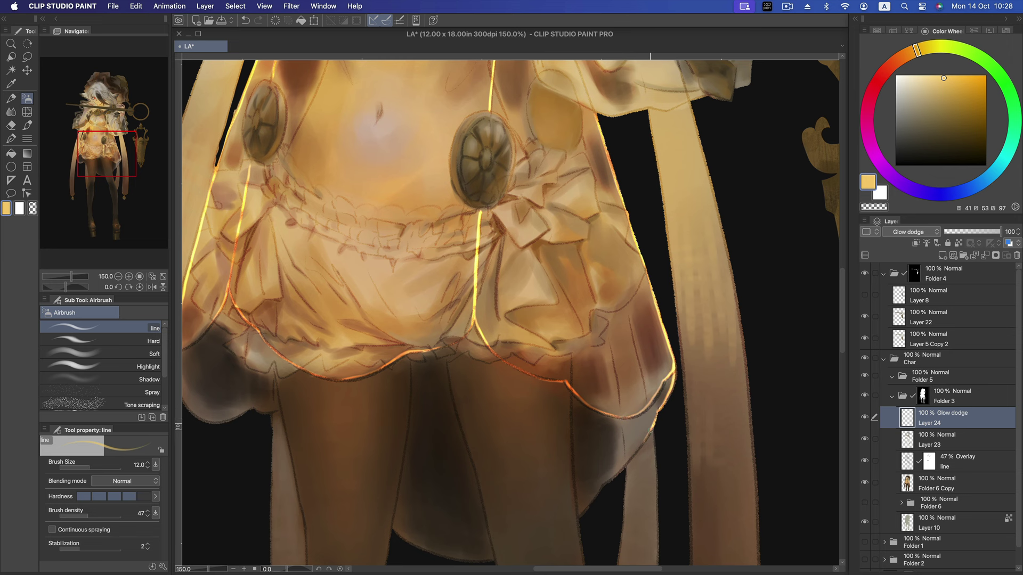
# - Add glow down the lower skirt's left edge and along the inner hem, retrying hem strokes
pyautogui.moveTo(432, 347); pyautogui.dragTo(529, 285)
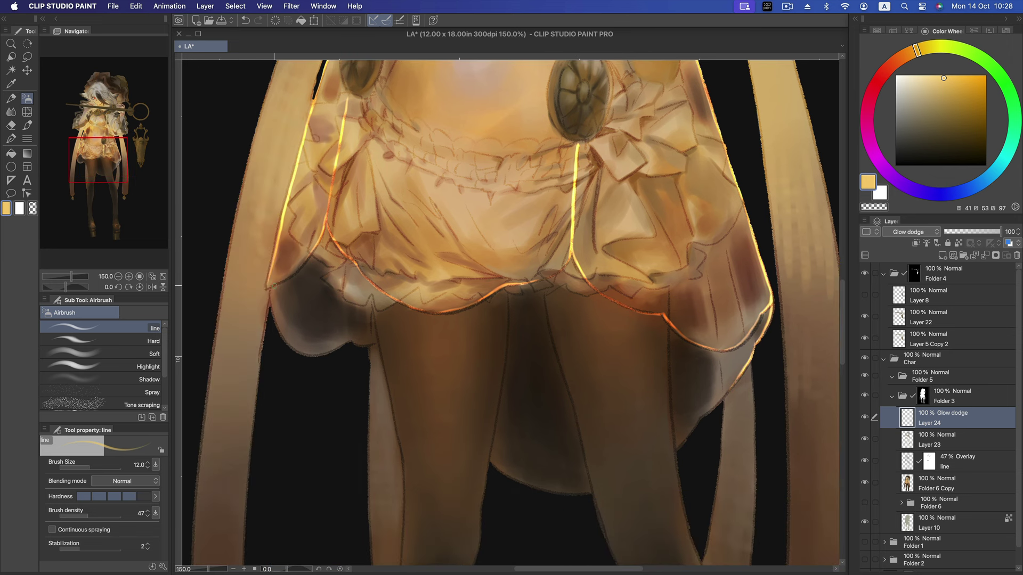
pyautogui.moveTo(303, 261)
pyautogui.mouseDown()
pyautogui.moveTo(268, 287)
pyautogui.moveTo(294, 351)
pyautogui.mouseUp()
pyautogui.scroll(1, 336, 239)
pyautogui.moveTo(332, 232); pyautogui.dragTo(352, 280)
pyautogui.hotkey('ctrl', 'z')
pyautogui.moveTo(332, 234)
pyautogui.mouseDown()
pyautogui.moveTo(368, 296)
pyautogui.moveTo(467, 338)
pyautogui.mouseUp()
pyautogui.hotkey('ctrl', 'z')
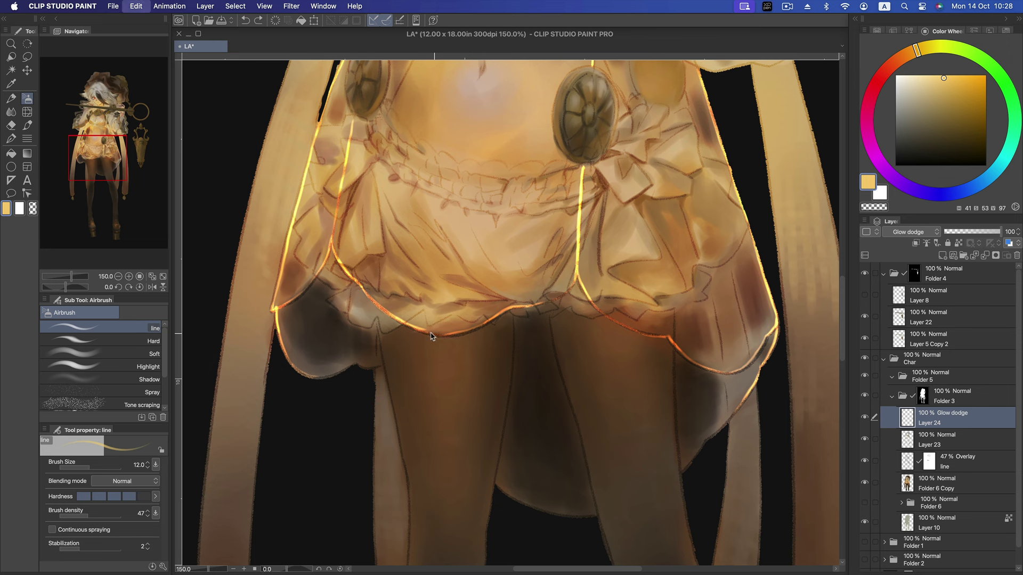
pyautogui.moveTo(506, 307); pyautogui.dragTo(544, 301)
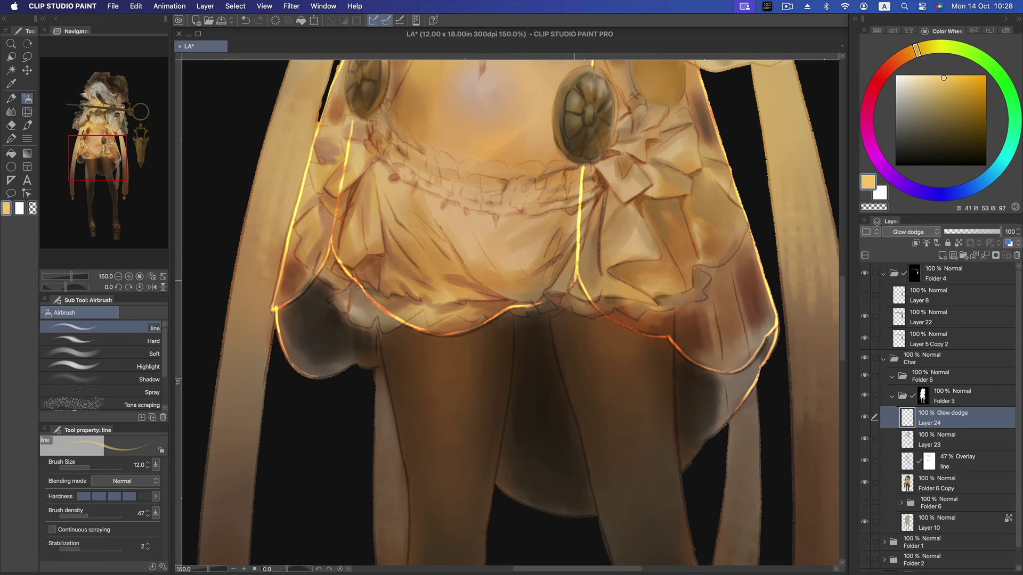
# - Brighten the glow under the button, along the hem, right skirt edge, neckline and chest
pyautogui.scroll(3, 571, 273)
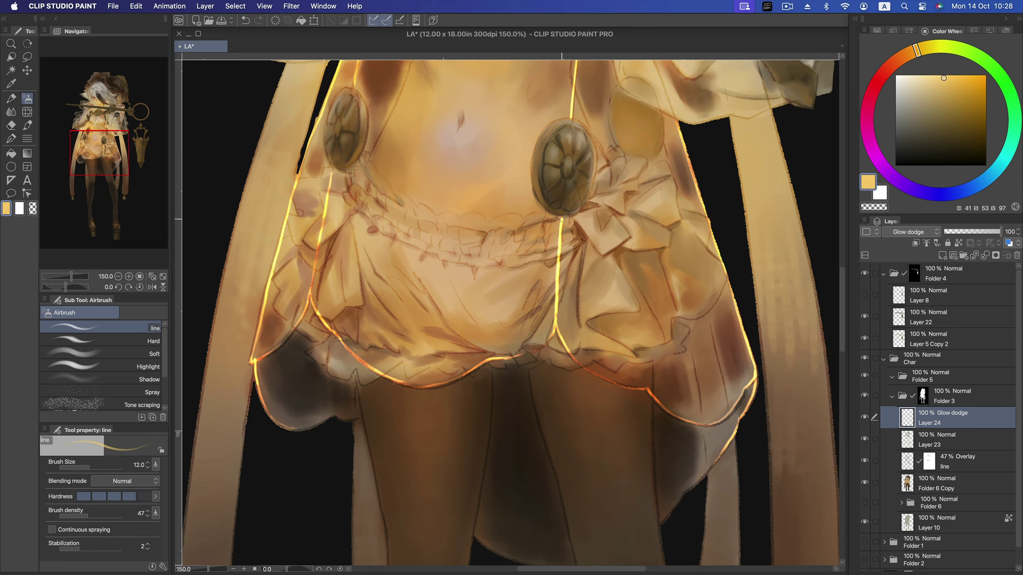
pyautogui.moveTo(561, 219); pyautogui.dragTo(563, 319)
pyautogui.moveTo(602, 377); pyautogui.dragTo(658, 389)
pyautogui.moveTo(754, 356); pyautogui.dragTo(735, 406)
pyautogui.scroll(10, 519, 193)
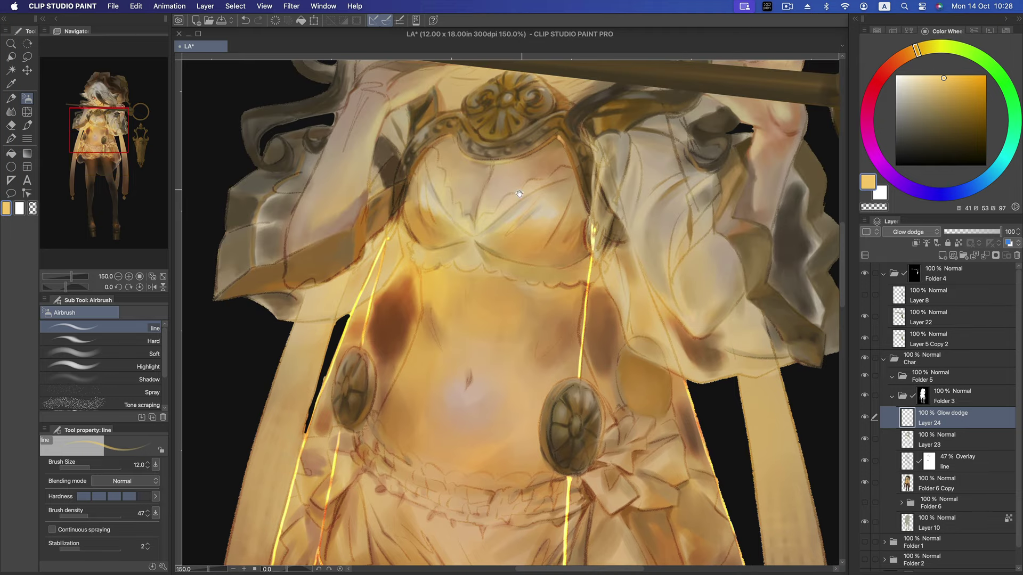
pyautogui.scroll(3, 519, 193)
pyautogui.moveTo(394, 264); pyautogui.dragTo(426, 185)
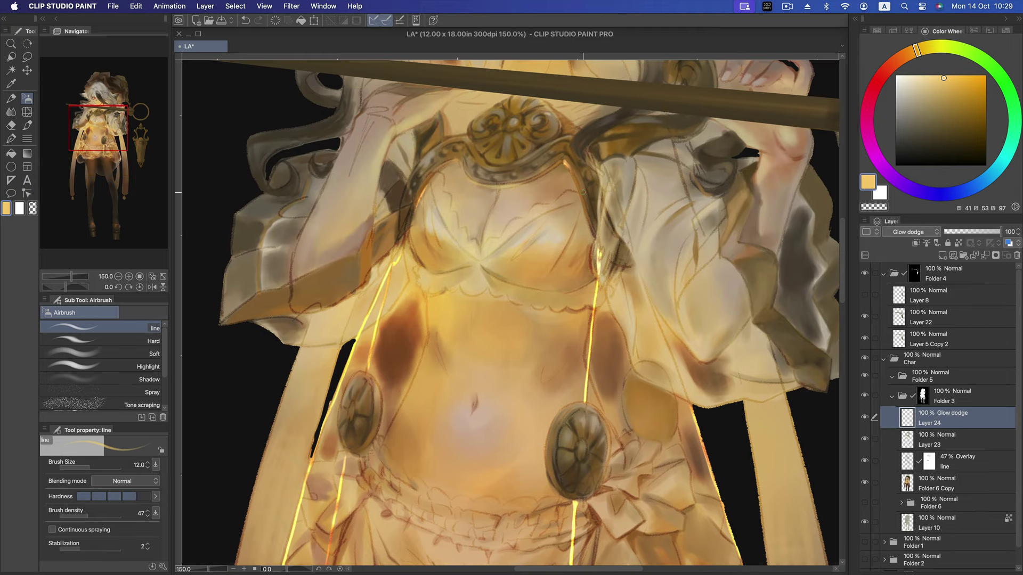
pyautogui.scroll(-9, 625, 269)
pyautogui.moveTo(617, 248); pyautogui.dragTo(696, 497)
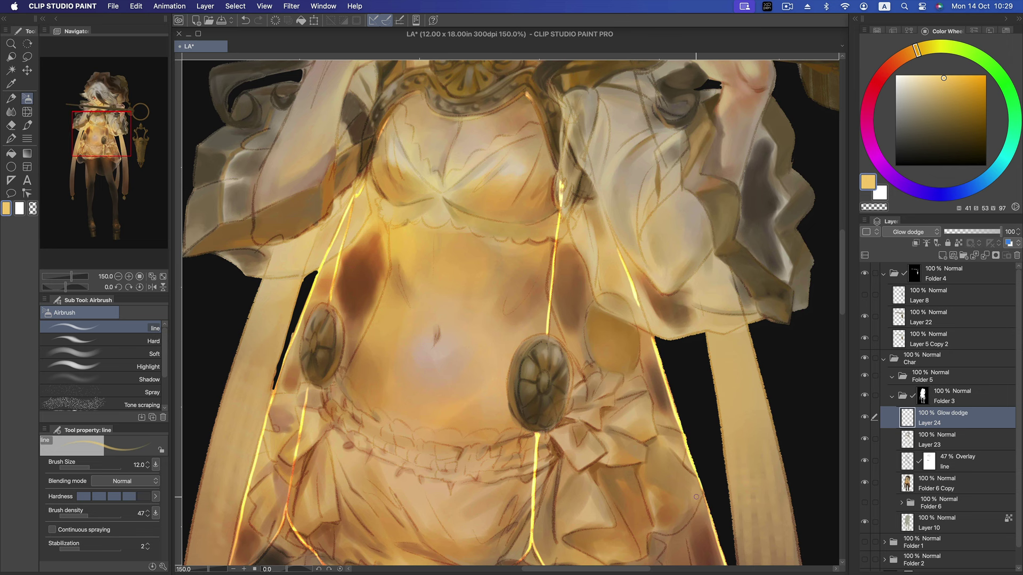
pyautogui.scroll(1, 695, 496)
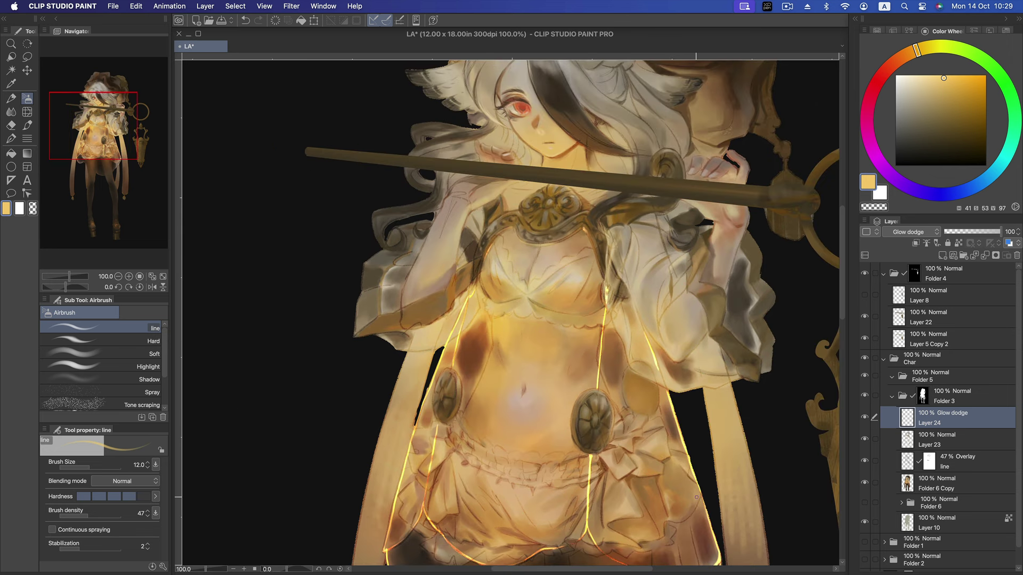
# - Add bright glow at the medallion's top, along the strap edge and the bodice's left edge
pyautogui.moveTo(693, 300); pyautogui.dragTo(686, 242)
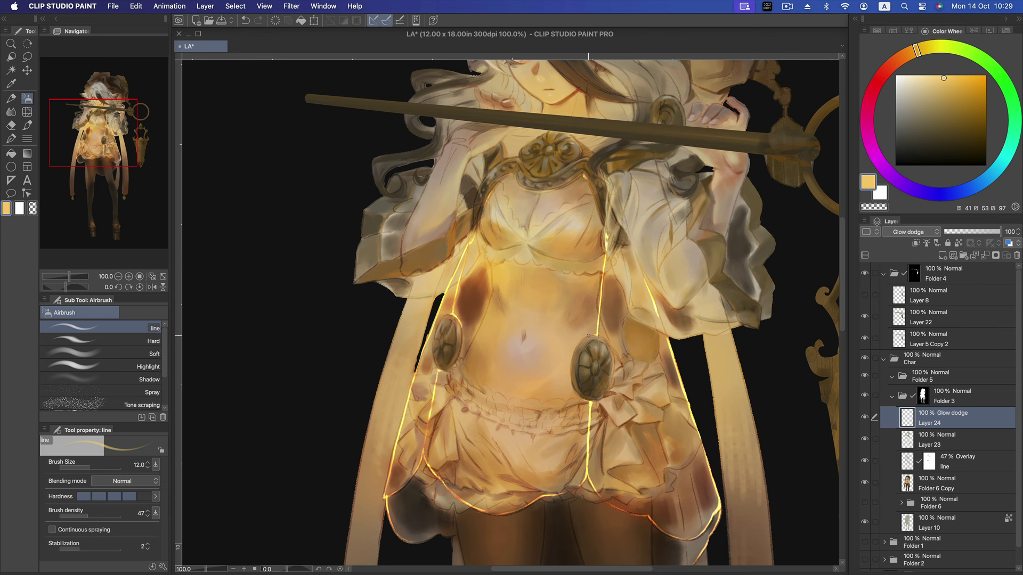
pyautogui.press('super+z')
pyautogui.moveTo(601, 337); pyautogui.dragTo(588, 335)
pyautogui.moveTo(426, 347); pyautogui.dragTo(419, 365)
pyautogui.scroll(-2, 606, 396)
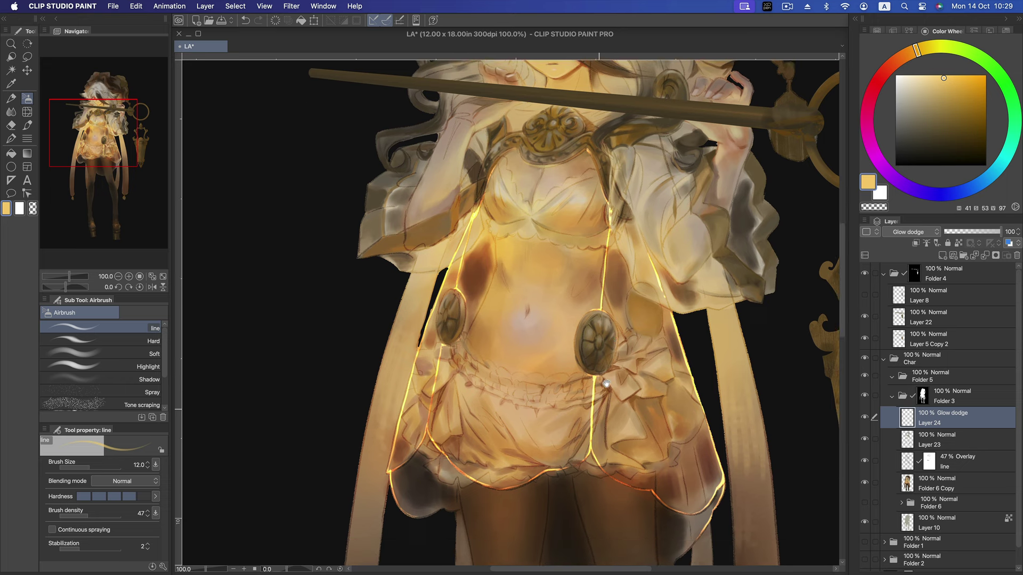
pyautogui.scroll(-2, 605, 397)
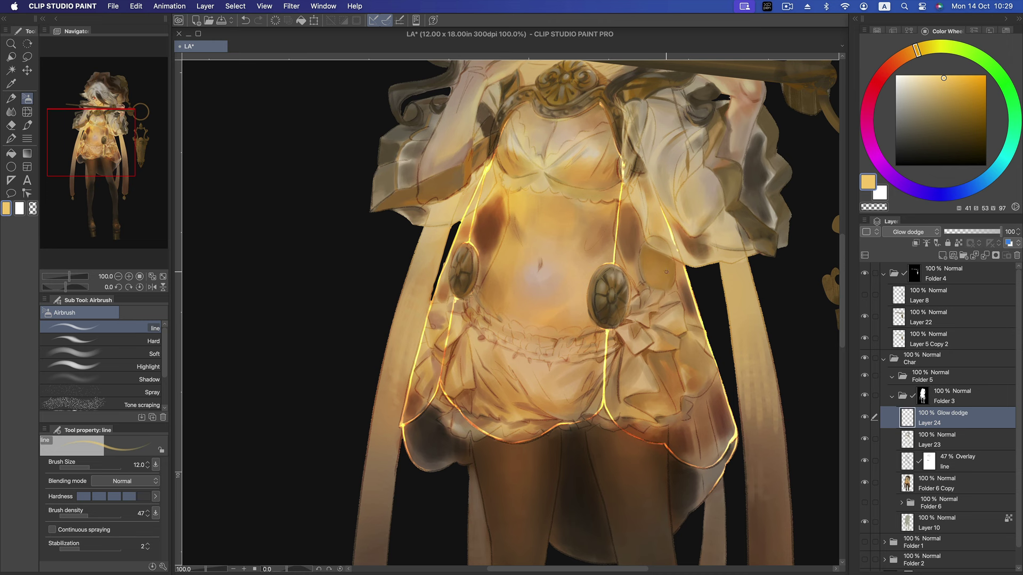
pyautogui.moveTo(666, 272); pyautogui.dragTo(632, 362)
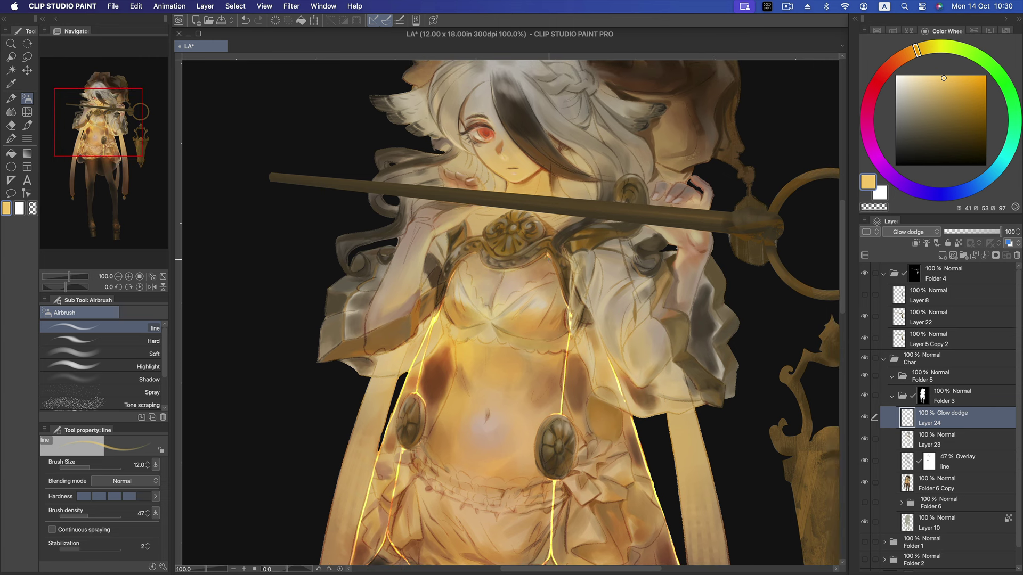
pyautogui.press('super+z')
pyautogui.moveTo(452, 280); pyautogui.dragTo(444, 302)
# - Brighten the skirt hem, lower hem and the skirt's right edge with glow
pyautogui.moveTo(619, 376); pyautogui.dragTo(618, 299)
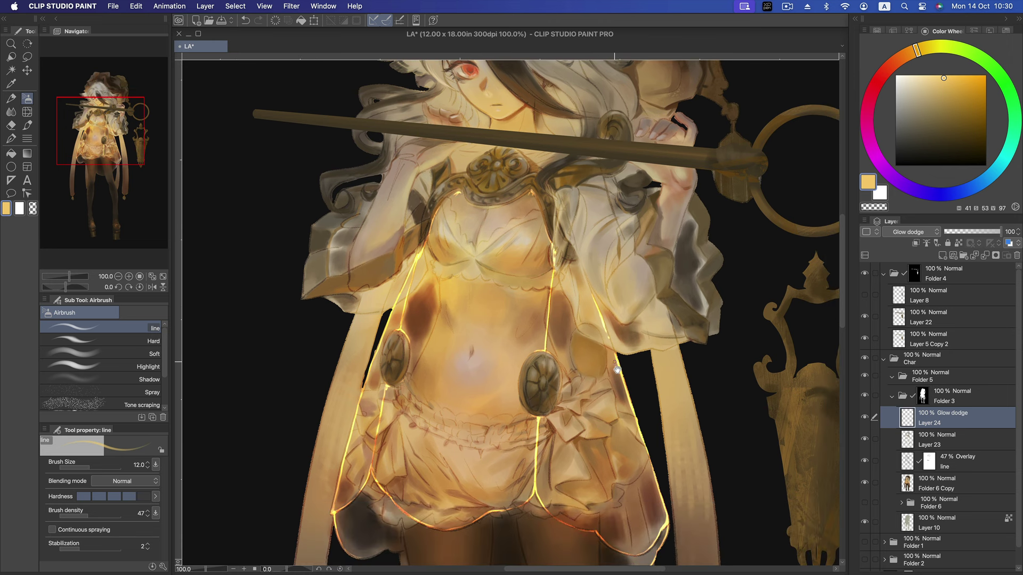
pyautogui.moveTo(617, 370); pyautogui.dragTo(621, 265)
pyautogui.moveTo(634, 404); pyautogui.dragTo(637, 320)
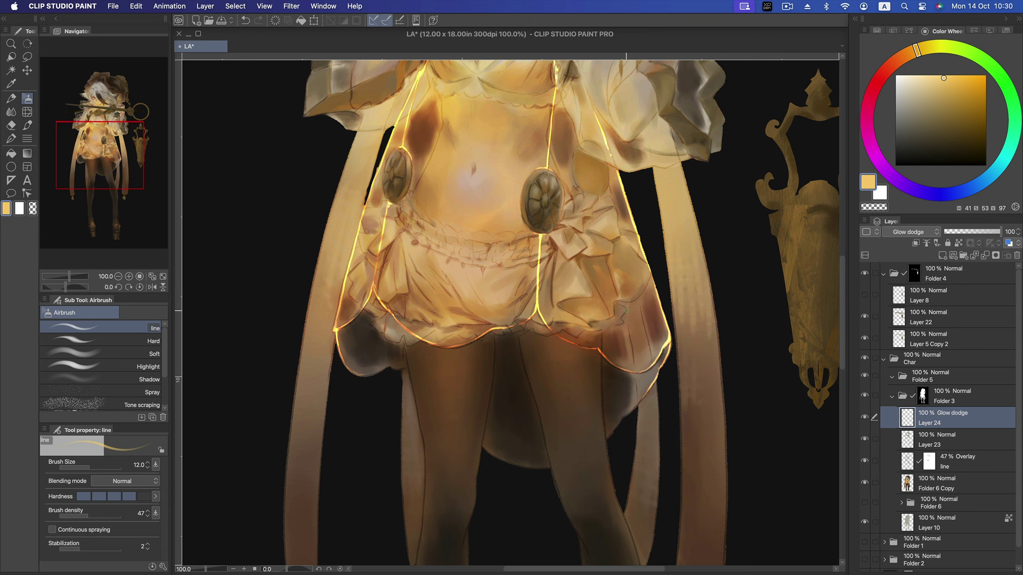
pyautogui.moveTo(365, 375)
pyautogui.mouseDown()
pyautogui.moveTo(398, 362)
pyautogui.moveTo(379, 371)
pyautogui.mouseUp()
pyautogui.moveTo(484, 449); pyautogui.dragTo(540, 469)
pyautogui.moveTo(624, 416); pyautogui.dragTo(644, 396)
# - Zoom out to the whole figure and save the illustration
pyautogui.hotkey('ctrl', '-')
pyautogui.moveTo(576, 202)
pyautogui.mouseDown()
pyautogui.moveTo(680, 293)
pyautogui.moveTo(617, 376)
pyautogui.mouseUp()
pyautogui.press('super+s')
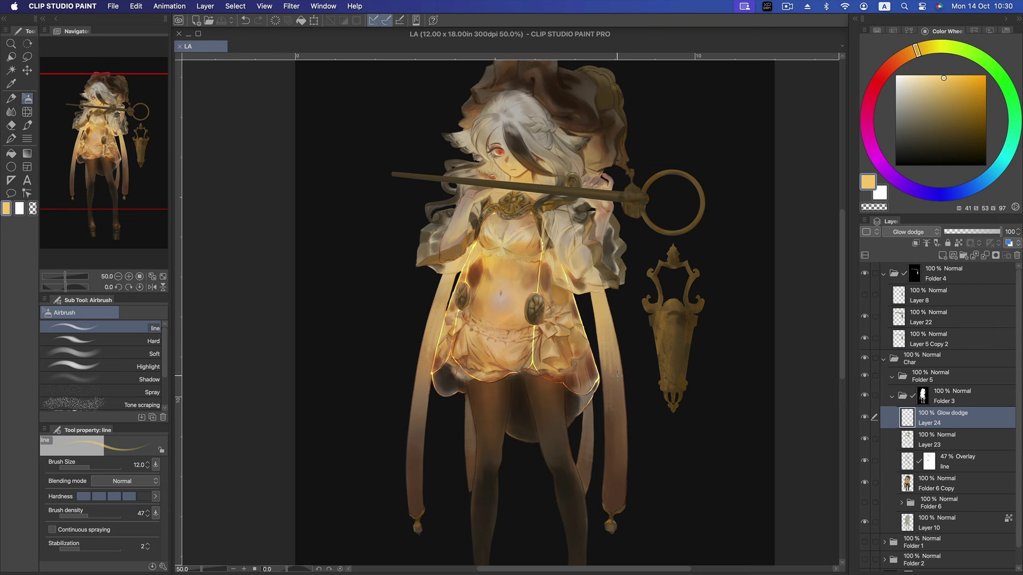
# - Add a blank layer above the glow layer and set up a small soft airbrush in pale gold
pyautogui.click(942, 255)
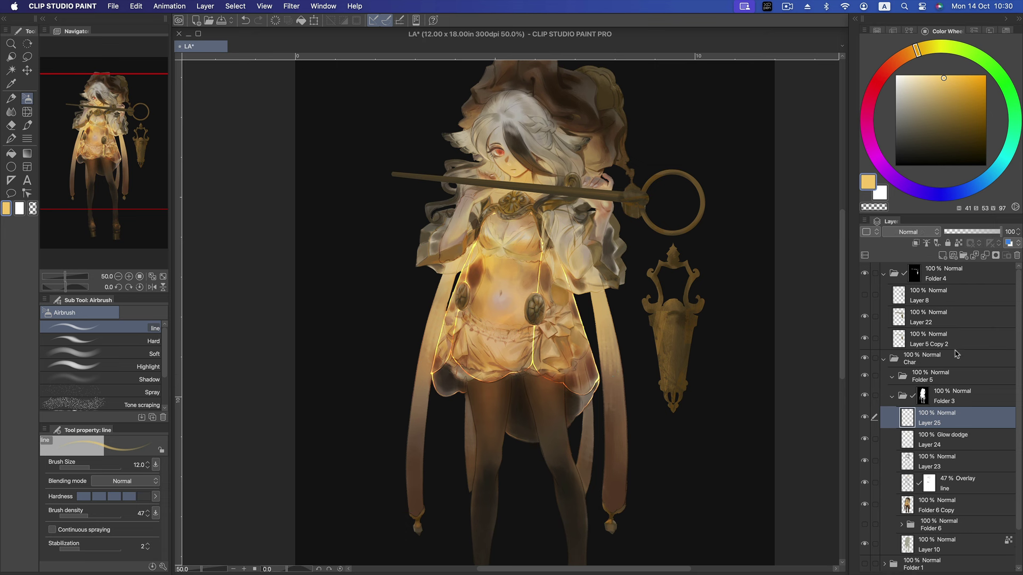
pyautogui.click(927, 75)
pyautogui.scroll(1, 584, 288)
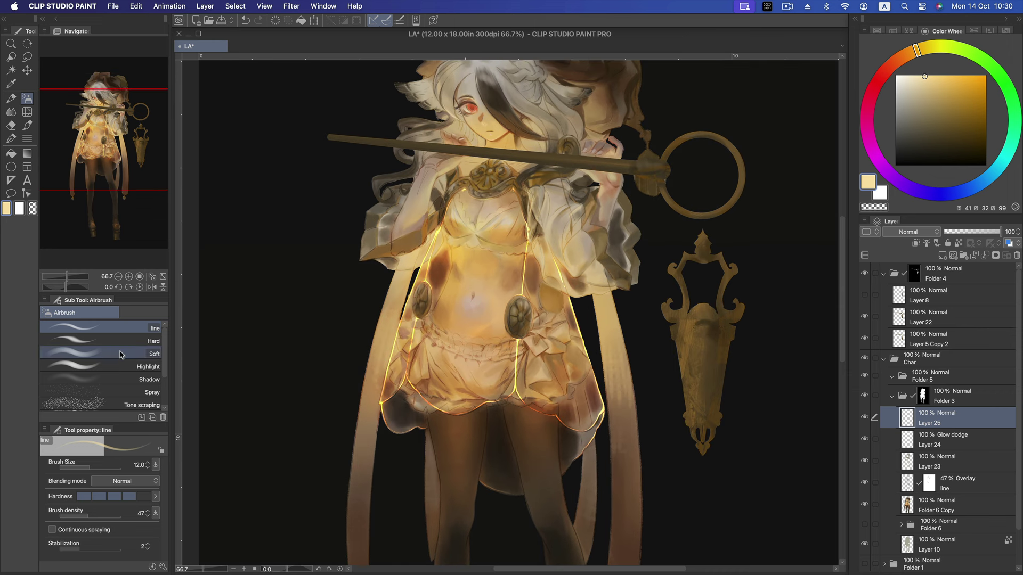
pyautogui.click(96, 354)
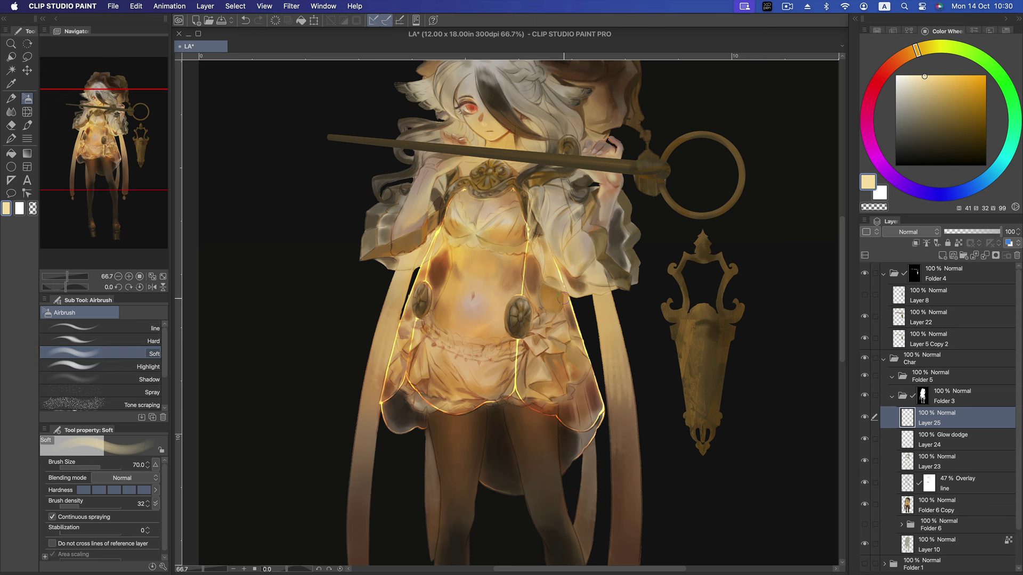
pyautogui.press('[')
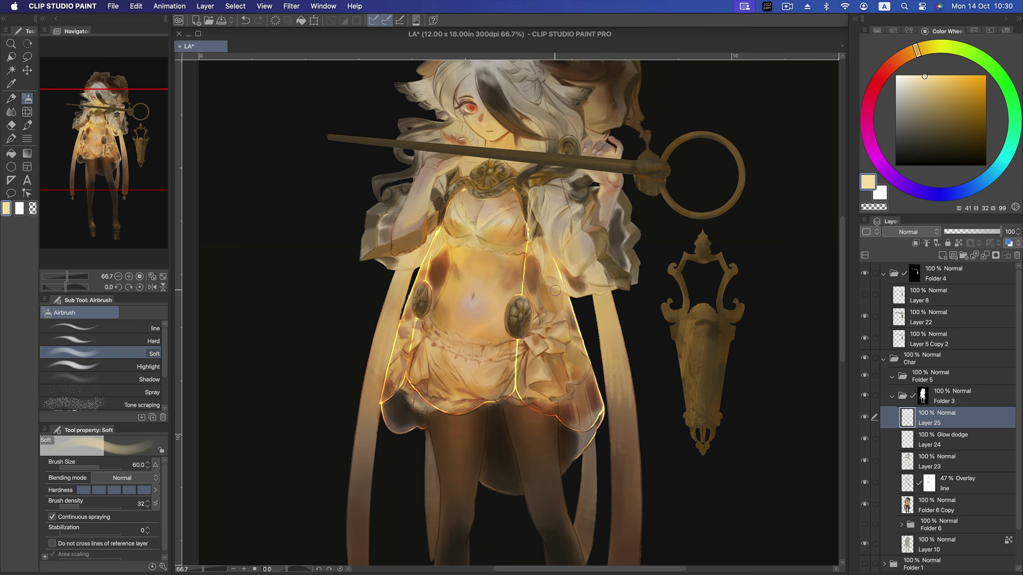
pyautogui.press('[')
pyautogui.press('[')
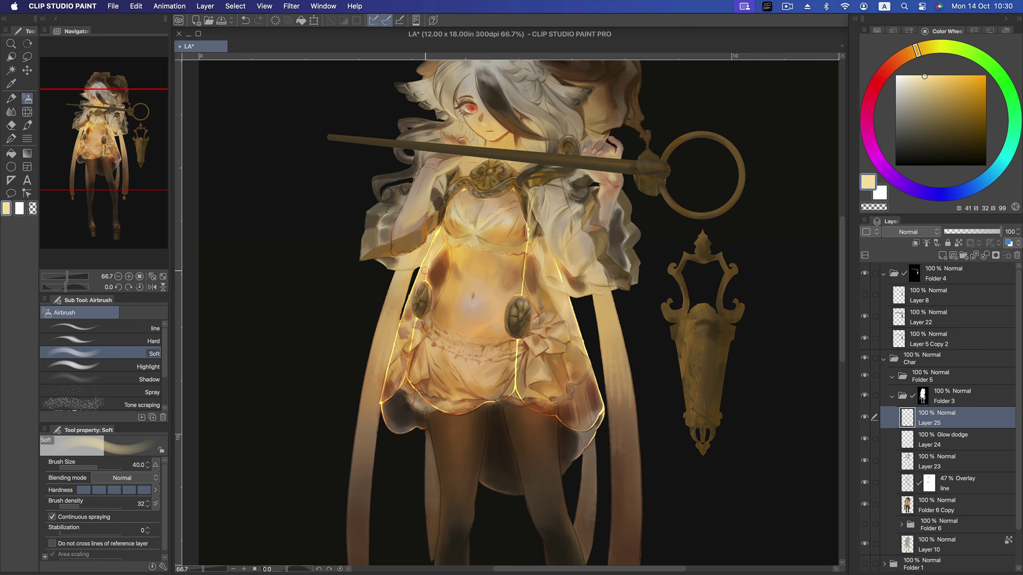
# - Softly brighten the left and right edges of the dress
pyautogui.moveTo(399, 314); pyautogui.dragTo(368, 440)
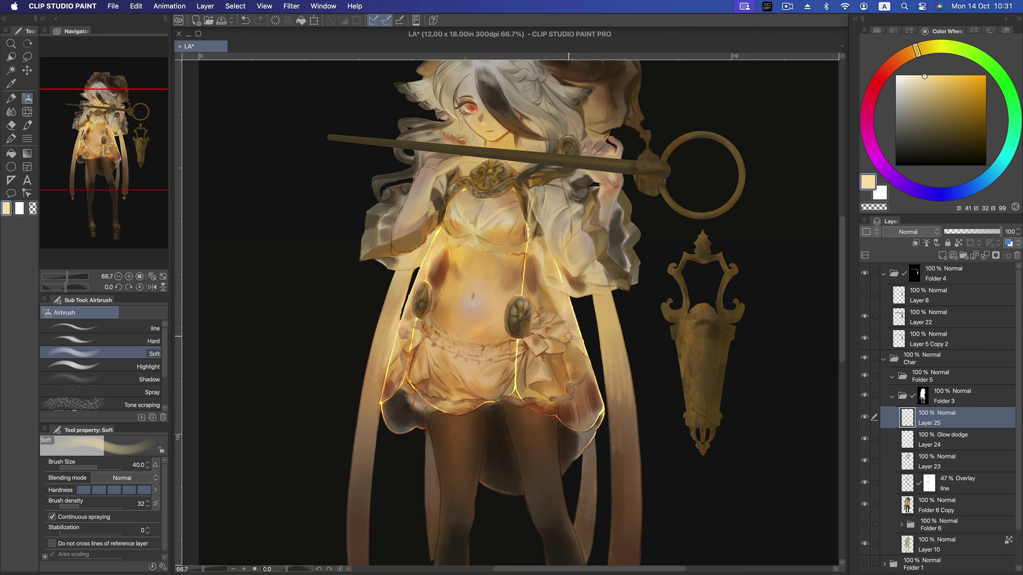
pyautogui.moveTo(533, 328); pyautogui.dragTo(540, 387)
pyautogui.moveTo(548, 346); pyautogui.dragTo(567, 410)
pyautogui.moveTo(551, 347)
pyautogui.mouseDown()
pyautogui.moveTo(535, 304)
pyautogui.moveTo(556, 383)
pyautogui.mouseUp()
pyautogui.moveTo(397, 359)
pyautogui.mouseDown()
pyautogui.moveTo(379, 396)
pyautogui.moveTo(404, 362)
pyautogui.moveTo(408, 333)
pyautogui.mouseUp()
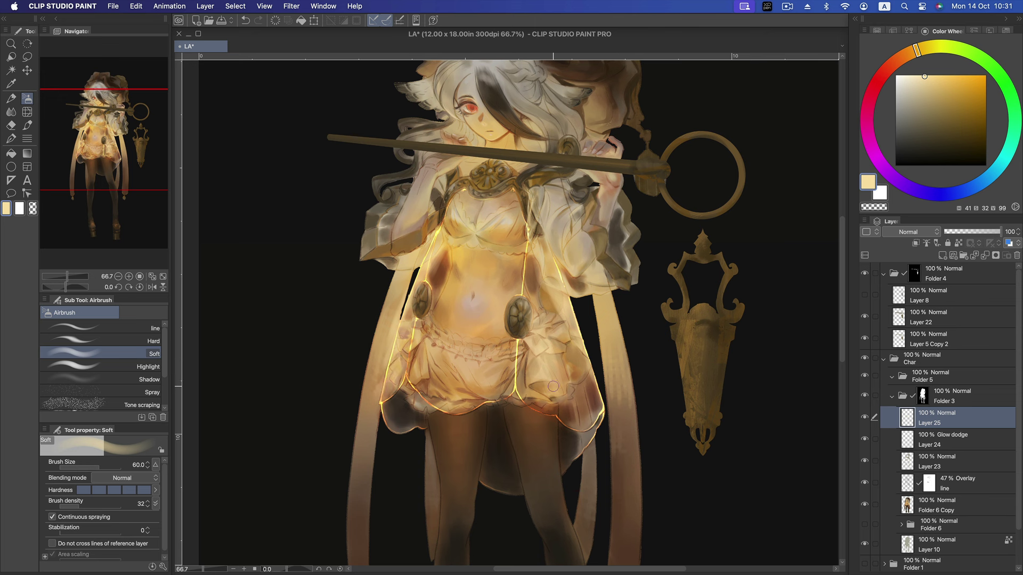
pyautogui.press('[')
pyautogui.press('[')
pyautogui.moveTo(406, 349); pyautogui.dragTo(401, 362)
# - Ease back the glow along both dress edges with a larger soft eraser
pyautogui.press('e')
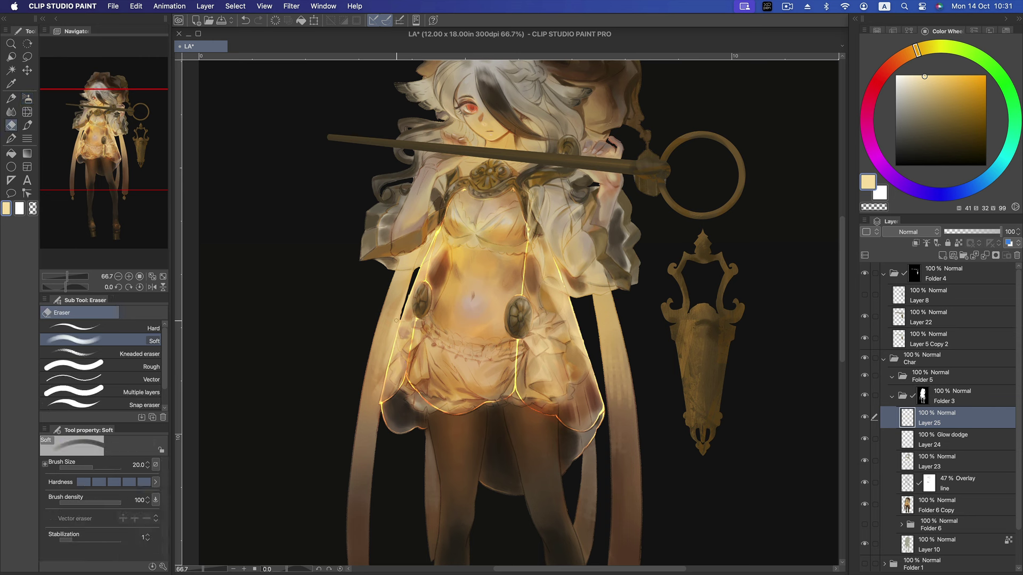
pyautogui.press(']')
pyautogui.moveTo(396, 296); pyautogui.dragTo(391, 337)
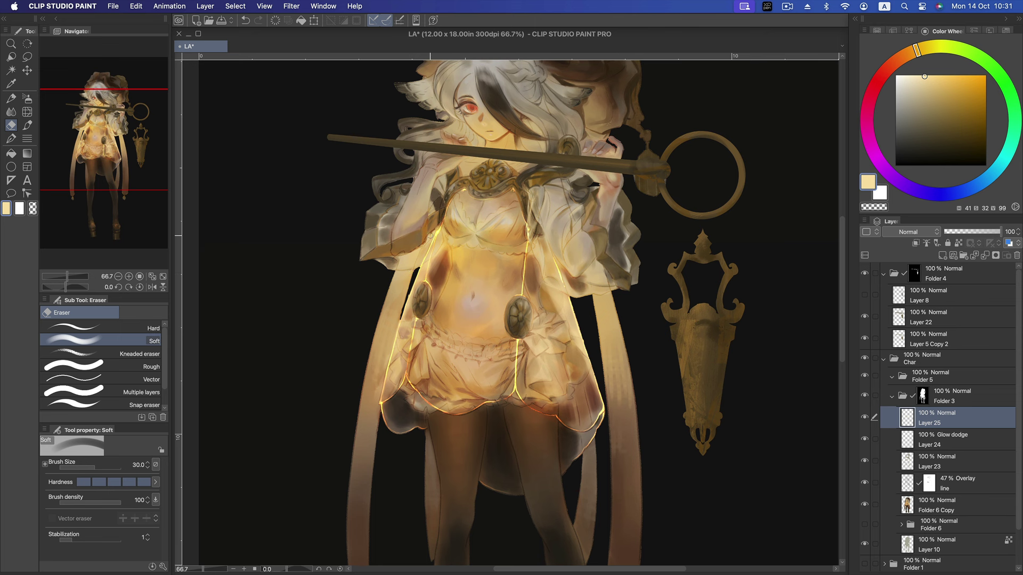
pyautogui.press(']')
pyautogui.press(']')
pyautogui.press(']')
pyautogui.moveTo(581, 295); pyautogui.dragTo(605, 426)
pyautogui.press('b')
pyautogui.press('b')
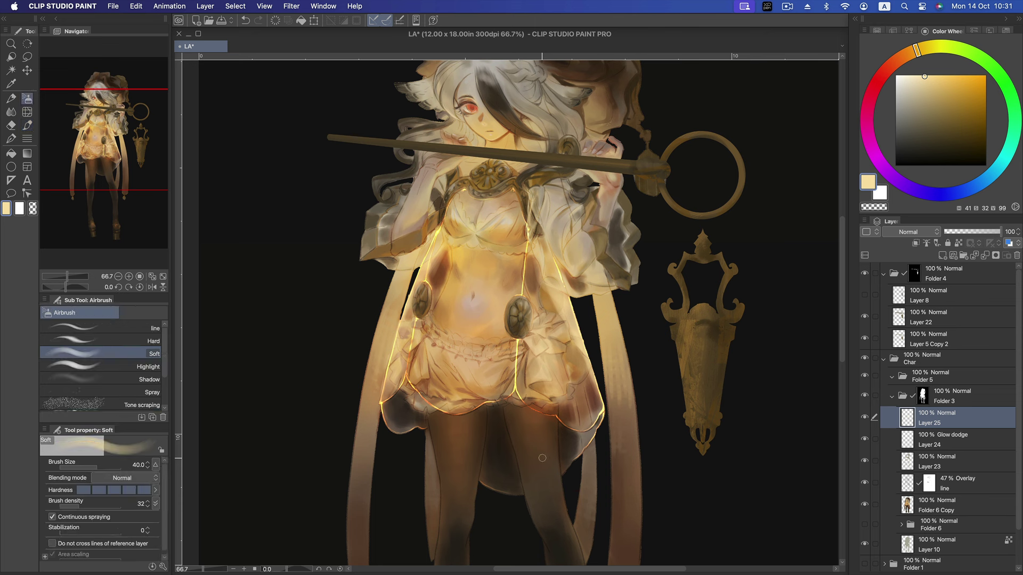
pyautogui.press('b')
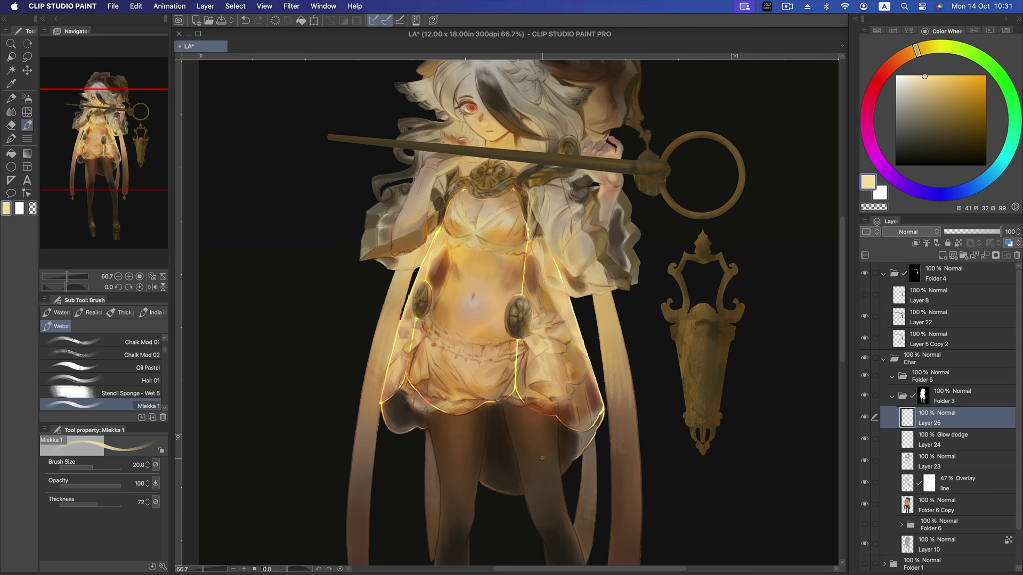
# - Paint large pale cream strokes over the skirt and beside both brooches
pyautogui.press(']')
pyautogui.press(']')
pyautogui.press(']')
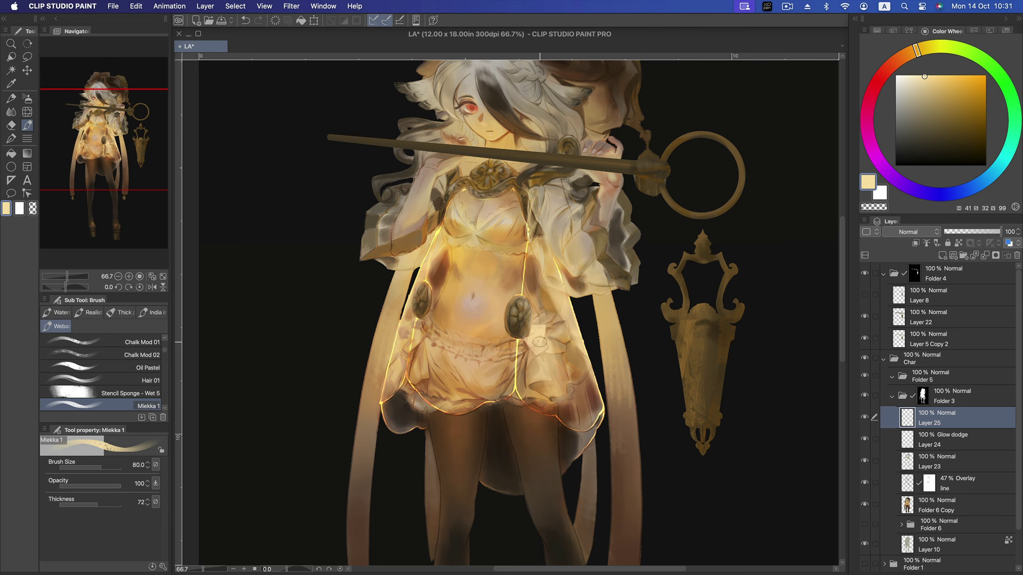
pyautogui.moveTo(535, 333); pyautogui.dragTo(540, 359)
pyautogui.moveTo(406, 312); pyautogui.dragTo(400, 352)
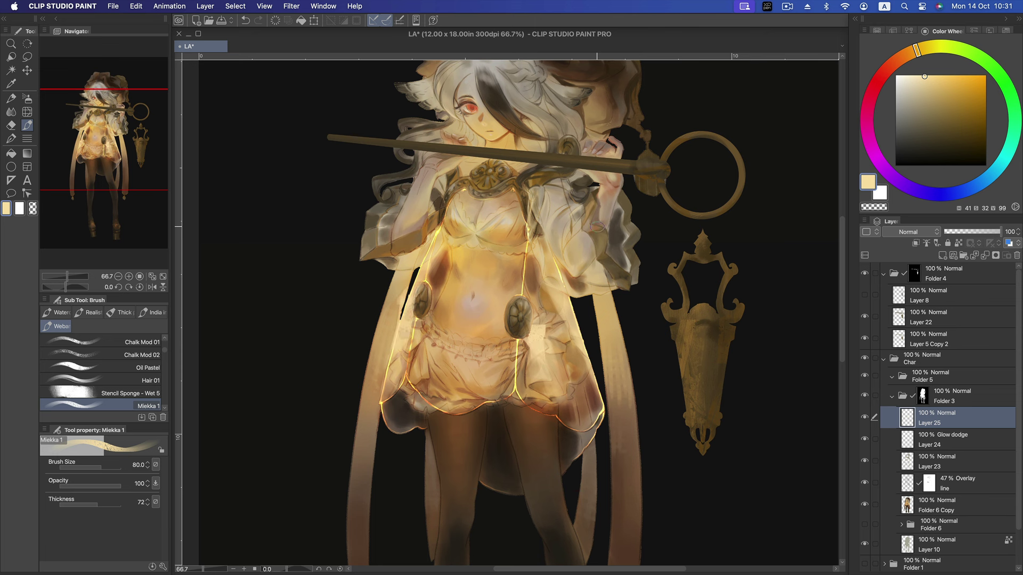
pyautogui.press(']')
pyautogui.press(']')
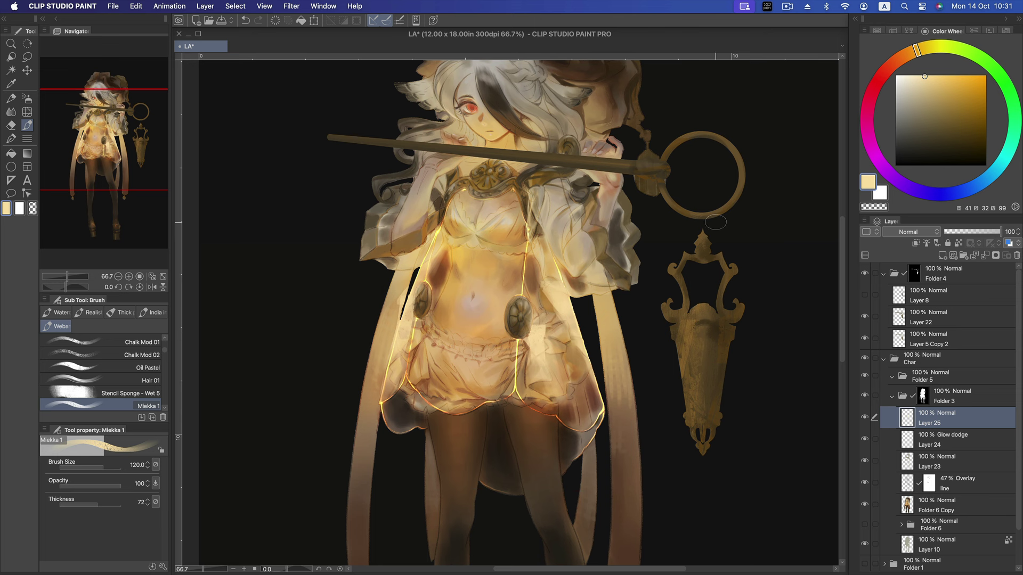
pyautogui.keyDown('alt'); pyautogui.click(575, 295); pyautogui.keyUp('alt')
pyautogui.moveTo(537, 335); pyautogui.dragTo(525, 326)
pyautogui.moveTo(421, 323); pyautogui.dragTo(397, 319)
# - Erase over the left brooch to reveal its flower detail again
pyautogui.press('e')
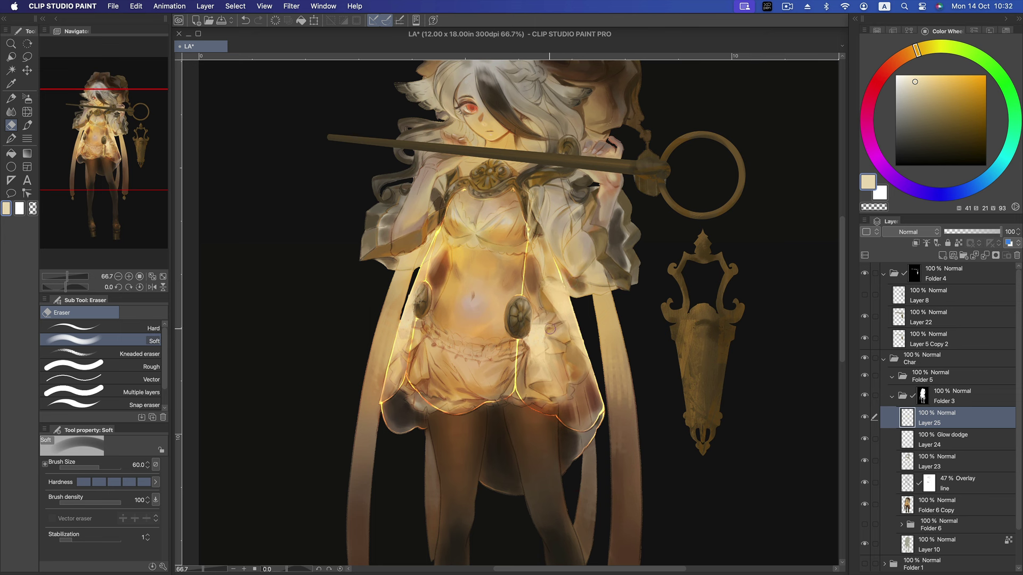
pyautogui.moveTo(420, 305); pyautogui.dragTo(420, 293)
pyautogui.press('j')
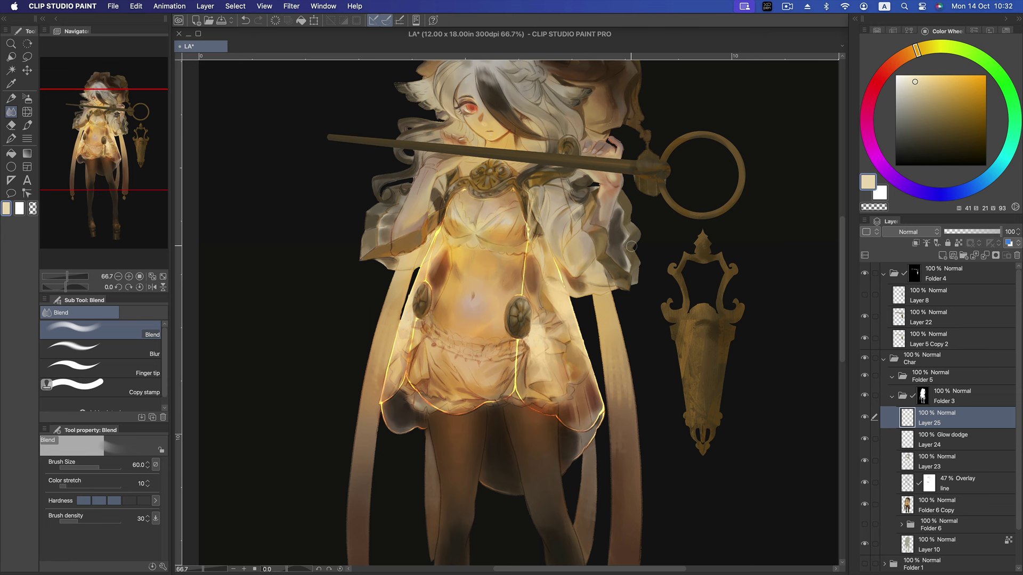
# - Pick an even paler cream and lock the layer's transparent pixels
pyautogui.moveTo(914, 81); pyautogui.dragTo(908, 80)
pyautogui.press('b')
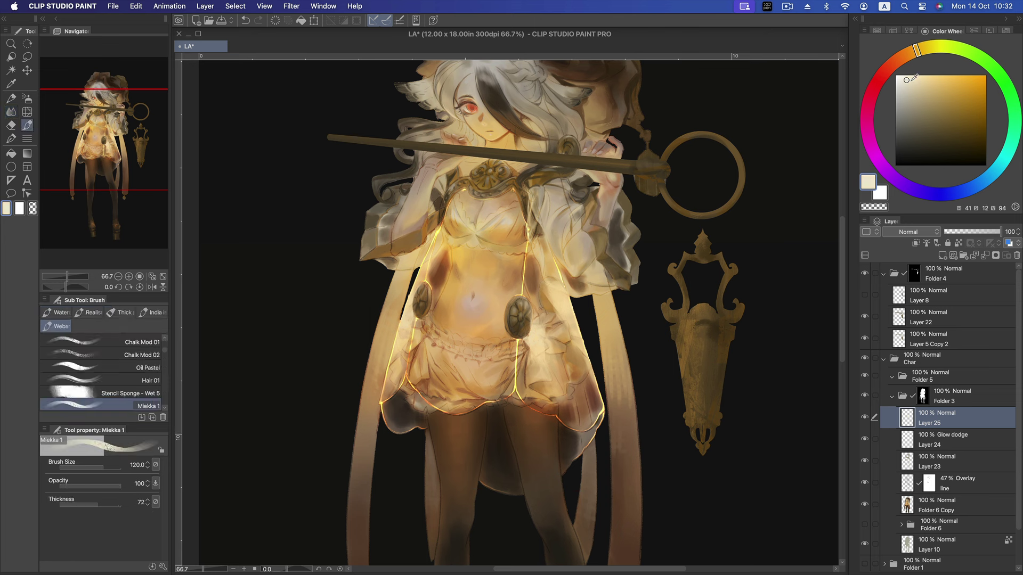
pyautogui.click(902, 81)
pyautogui.click(960, 244)
# - Try Soft light, then Overlay blending on Layer 25, settling opacity near 75%
pyautogui.click(982, 232)
pyautogui.moveTo(983, 233); pyautogui.dragTo(984, 232)
pyautogui.click(909, 233)
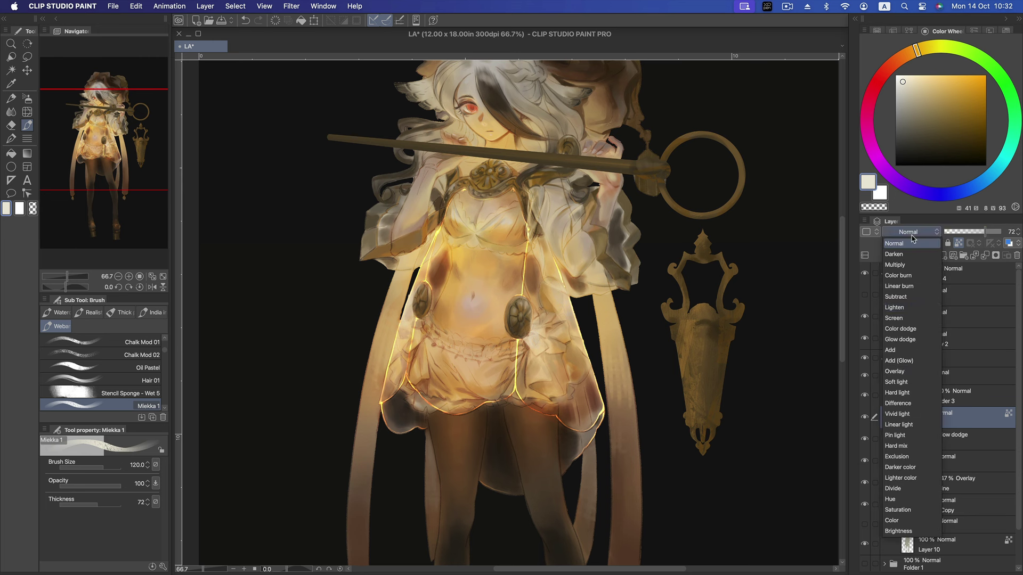
pyautogui.click(921, 382)
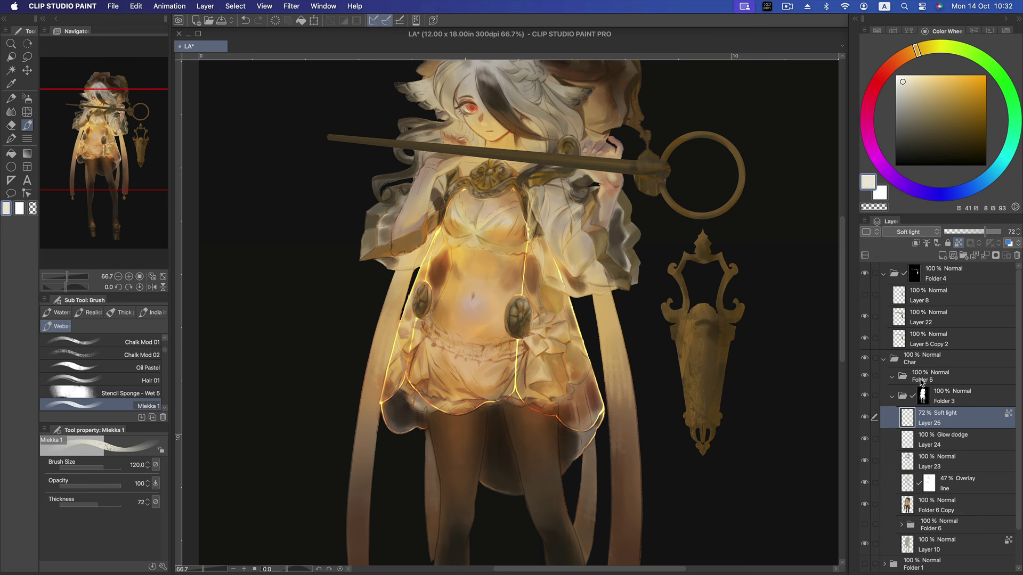
pyautogui.click(923, 234)
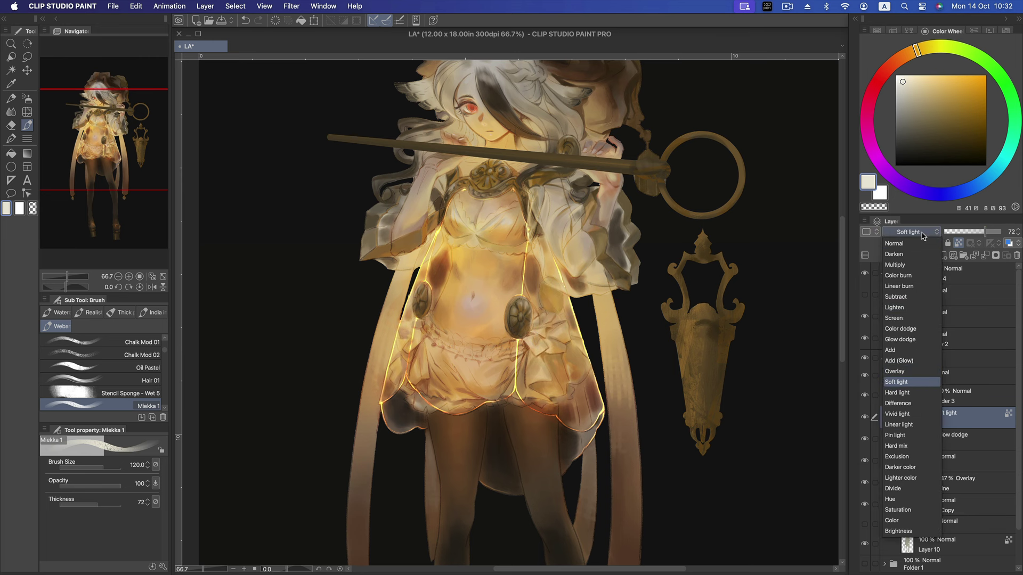
pyautogui.click(913, 371)
pyautogui.moveTo(985, 232); pyautogui.dragTo(993, 233)
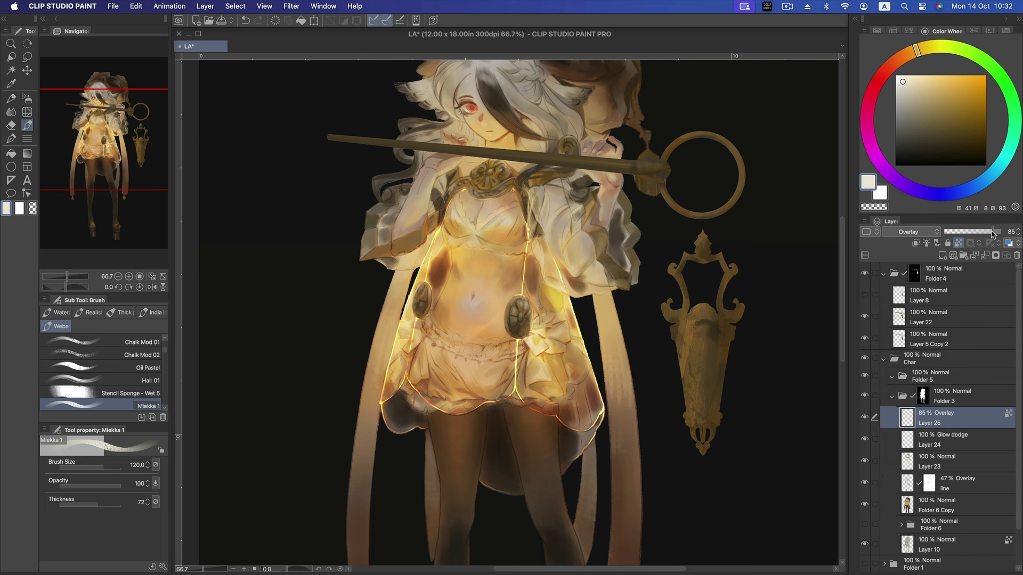
pyautogui.moveTo(992, 234); pyautogui.dragTo(986, 233)
# - Switch Layer 25 from Screen to Color dodge and dim it to 71% opacity
pyautogui.click(921, 232)
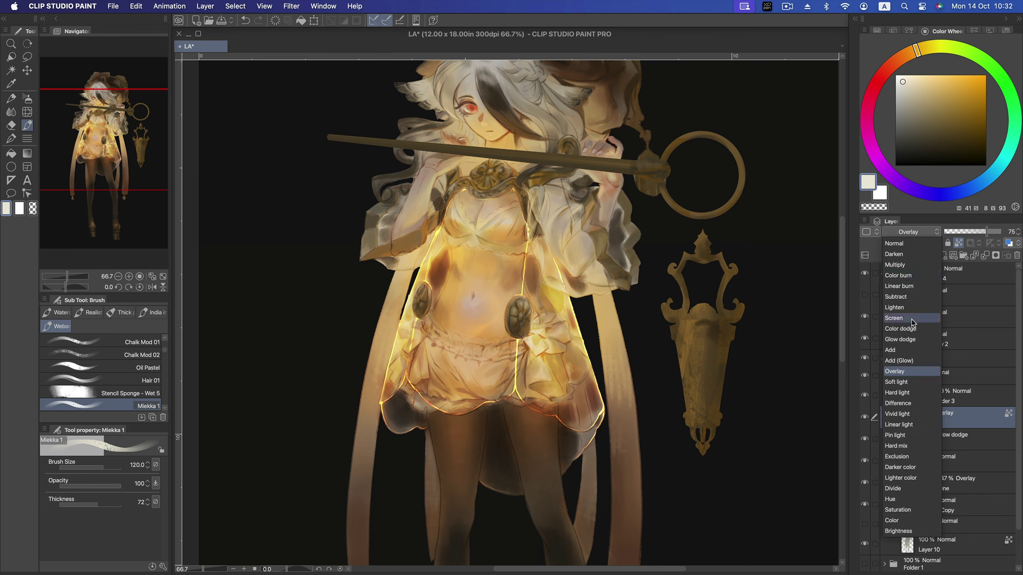
pyautogui.click(912, 320)
pyautogui.moveTo(994, 232)
pyautogui.mouseDown()
pyautogui.moveTo(982, 235)
pyautogui.moveTo(993, 233)
pyautogui.mouseUp()
pyautogui.click(909, 232)
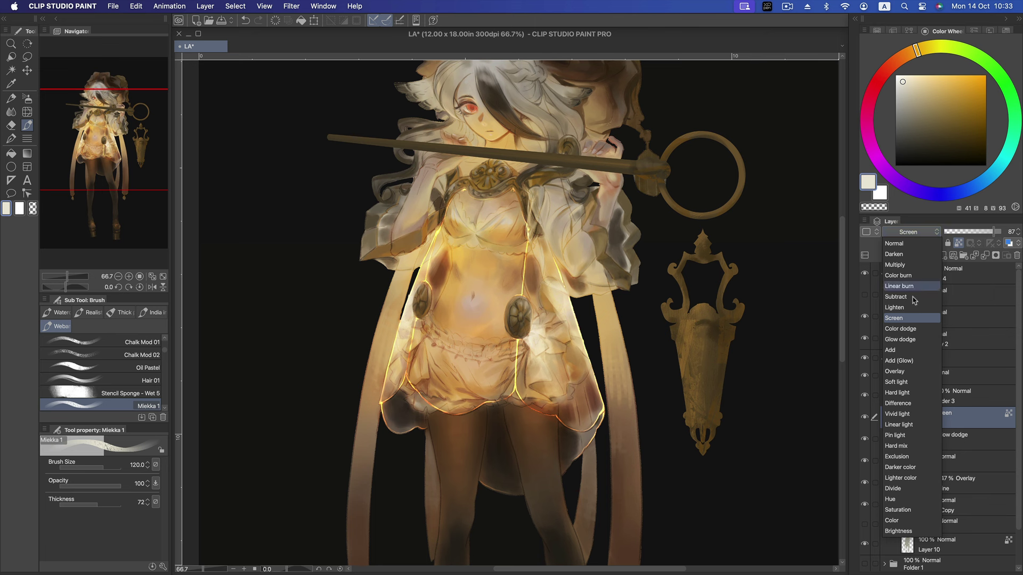
pyautogui.click(912, 329)
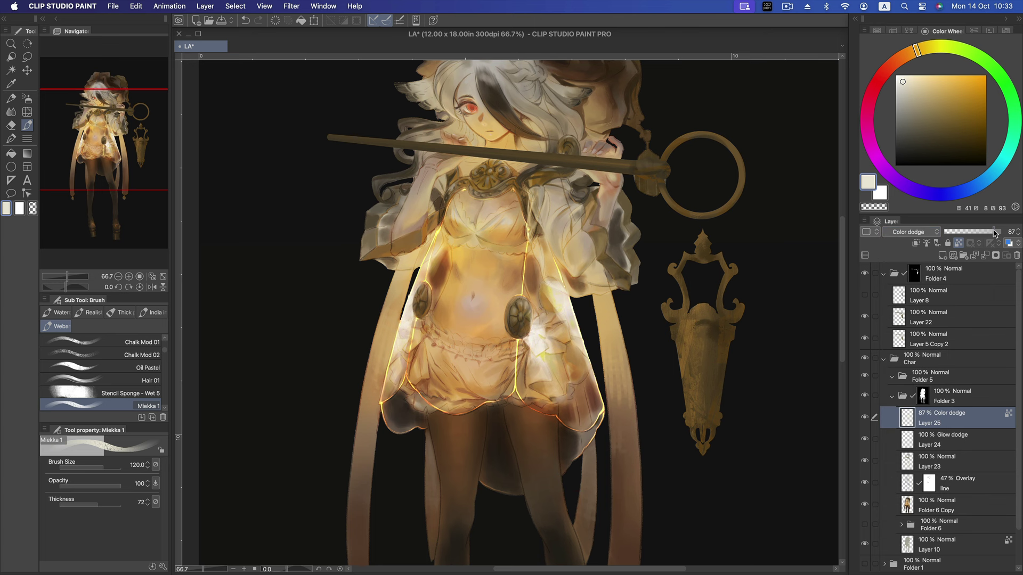
pyautogui.moveTo(994, 233); pyautogui.dragTo(986, 234)
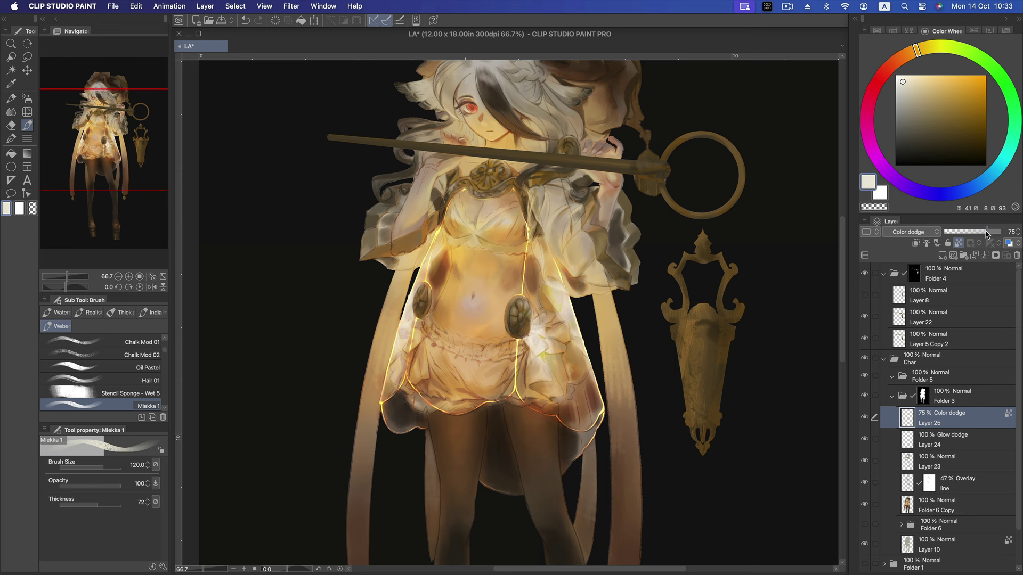
pyautogui.moveTo(985, 234); pyautogui.dragTo(985, 234)
pyautogui.press('e')
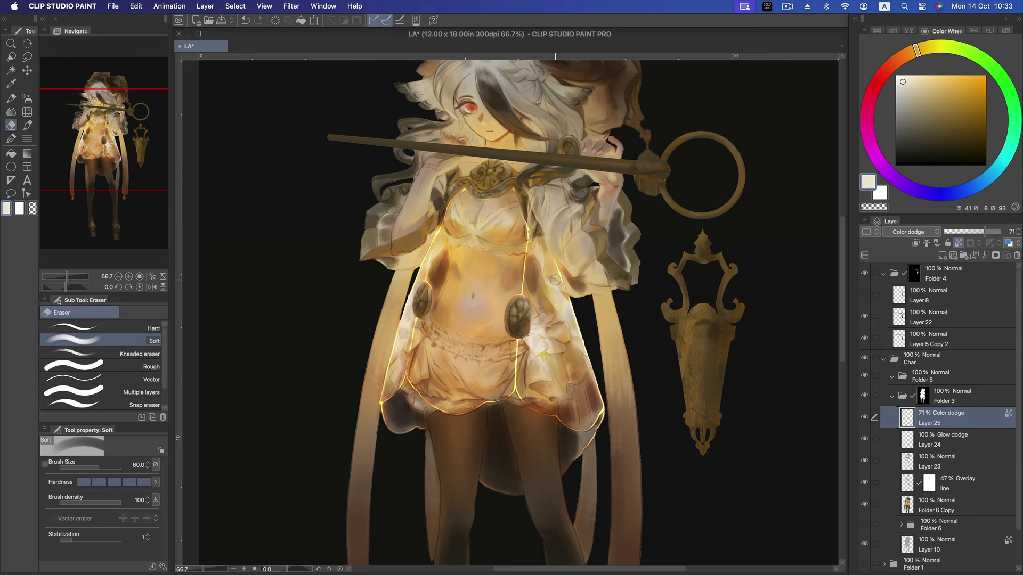
# - Soften the eraser's hardness, enlarge it to 100, and test strokes with undo and redo
pyautogui.click(97, 482)
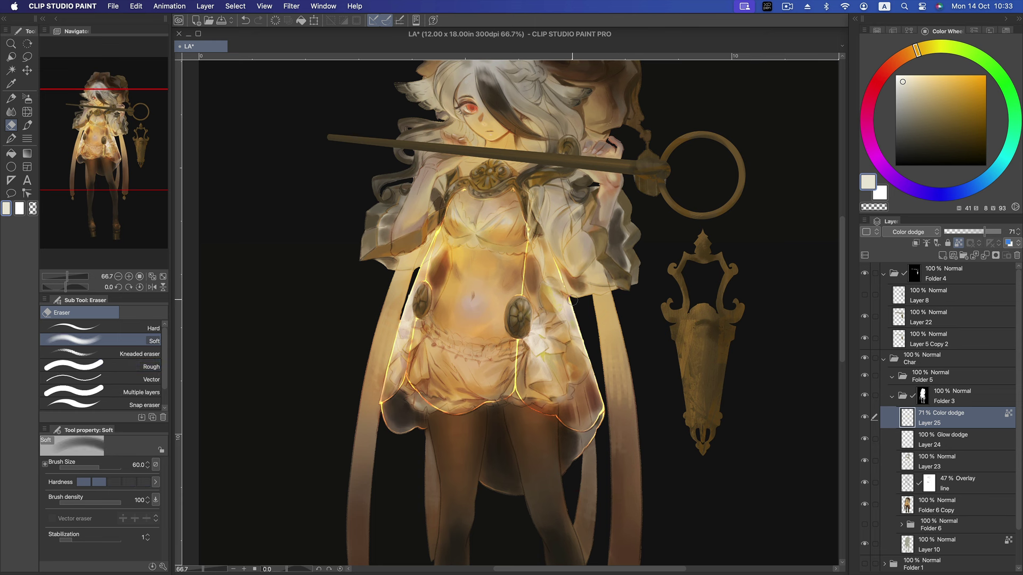
pyautogui.hotkey('ctrl', 'z')
pyautogui.press(']')
pyautogui.press(']')
pyautogui.press(']')
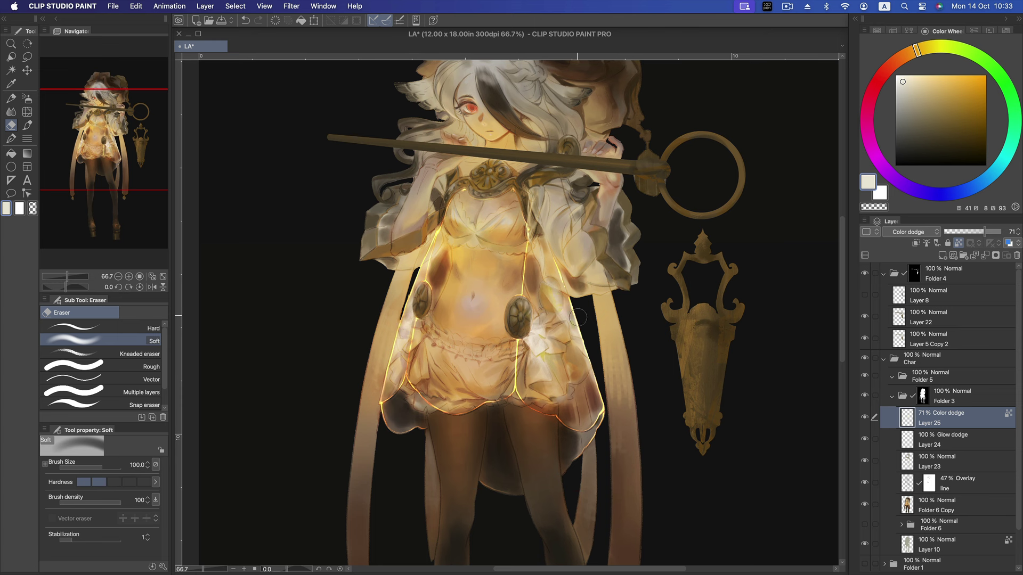
pyautogui.press('super+z')
pyautogui.press('super+shift+z')
# - Set Layer 25 to 73% opacity and compare by hiding and showing the Glow dodge layer
pyautogui.click(987, 232)
pyautogui.moveTo(985, 234); pyautogui.dragTo(977, 237)
pyautogui.press('super+minus')
pyautogui.press('super+minus')
pyautogui.press('super+minus')
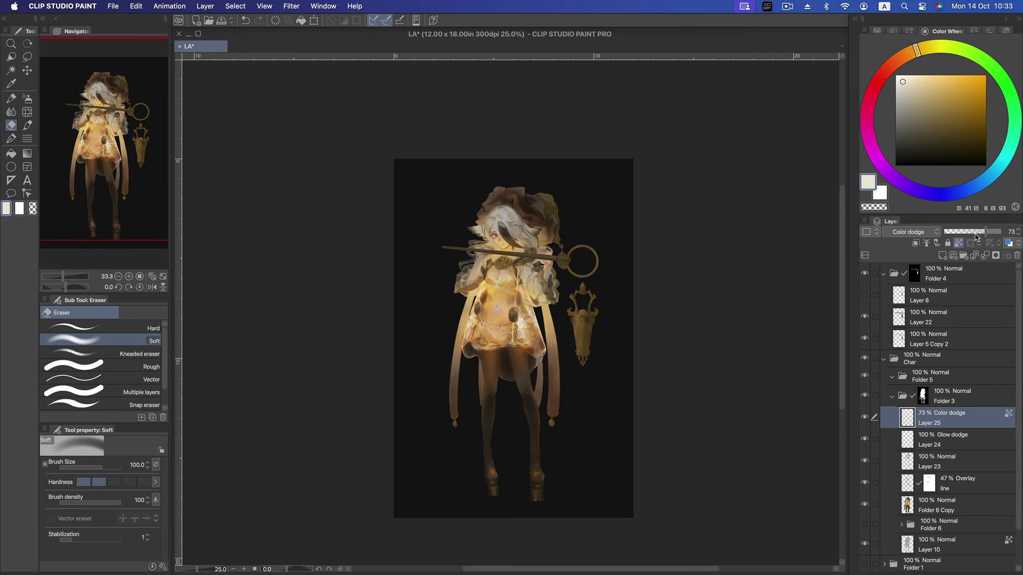
pyautogui.press('super+plus')
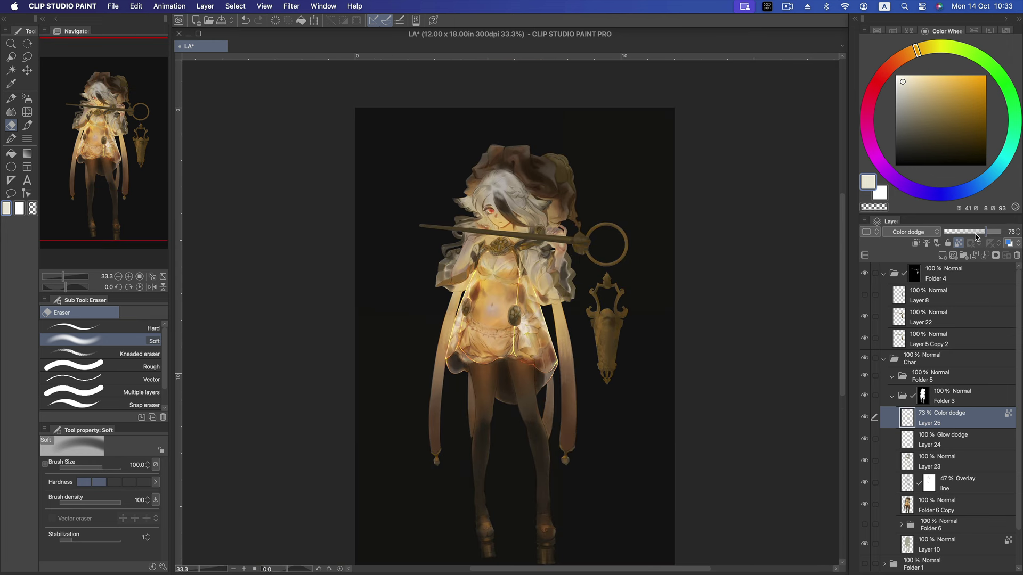
pyautogui.click(864, 439)
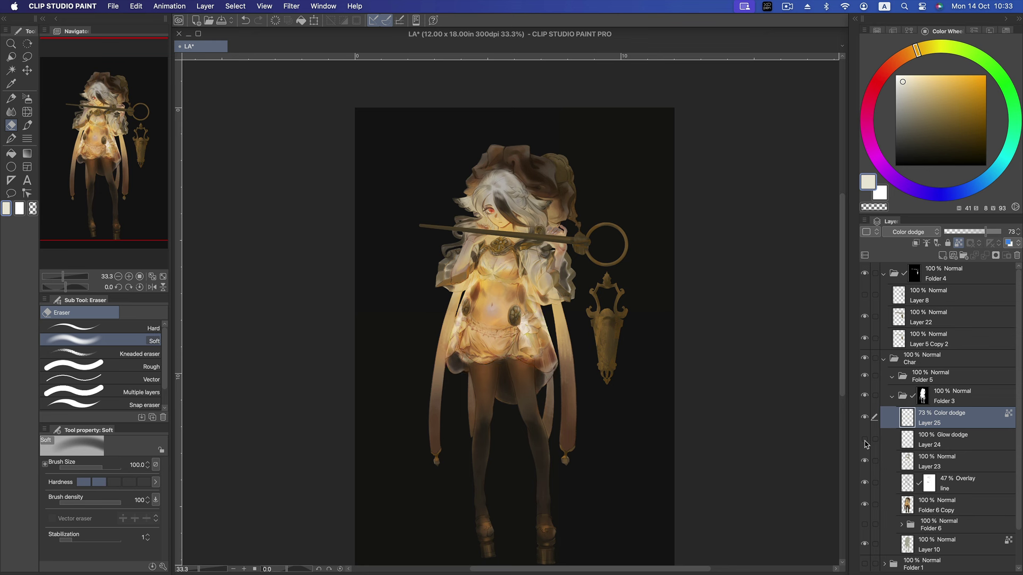
pyautogui.click(864, 440)
pyautogui.click(937, 440)
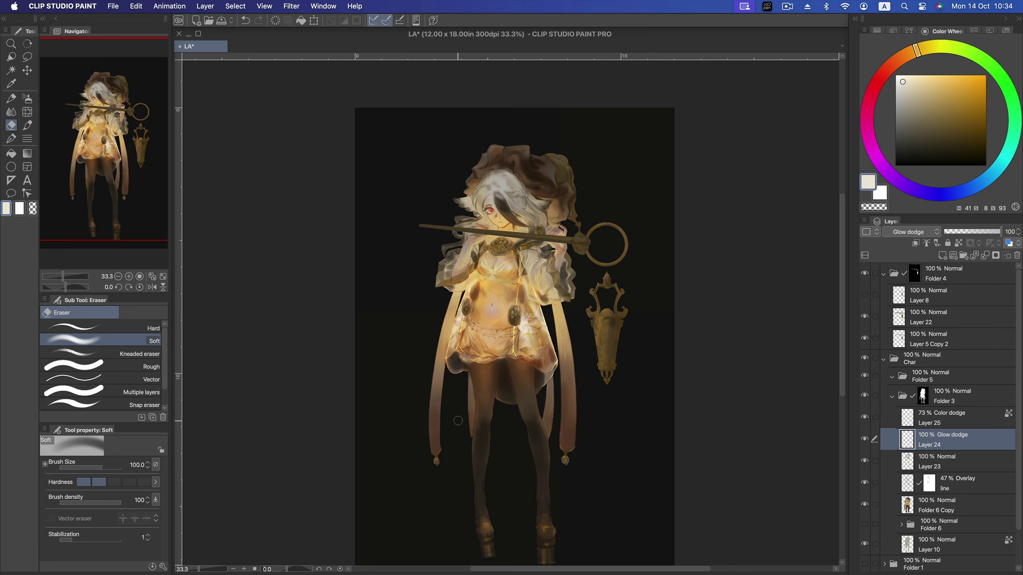
pyautogui.click(953, 418)
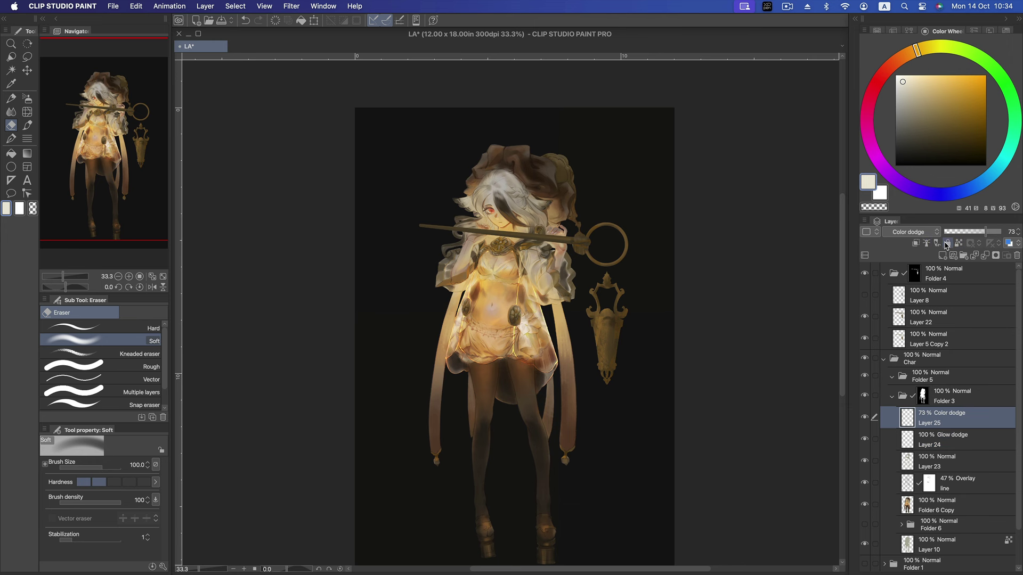
# - Paint a pale warm cream textured stroke between the legs below the skirt
pyautogui.scroll(1, 511, 345)
pyautogui.scroll(1, 482, 338)
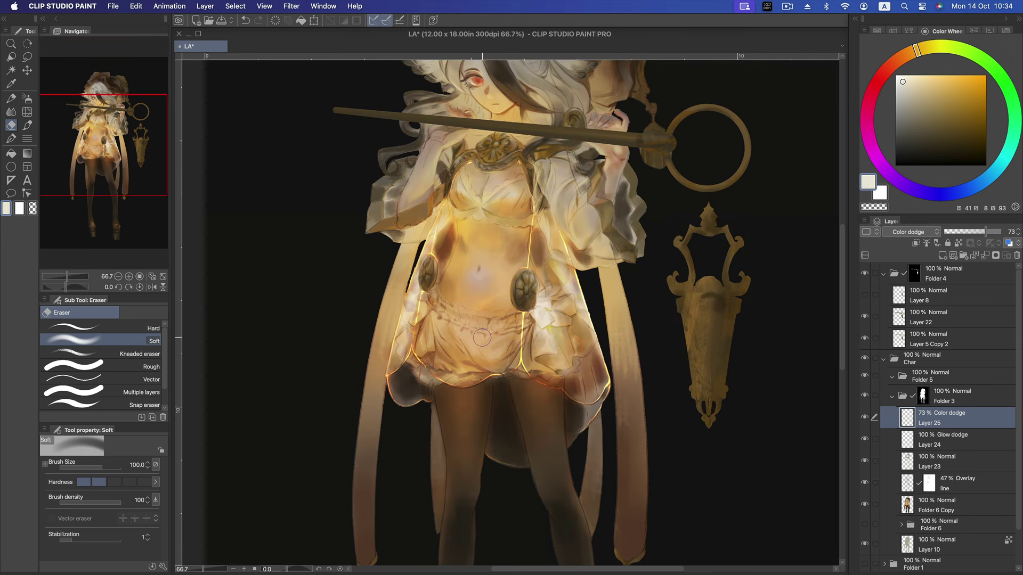
pyautogui.press('b')
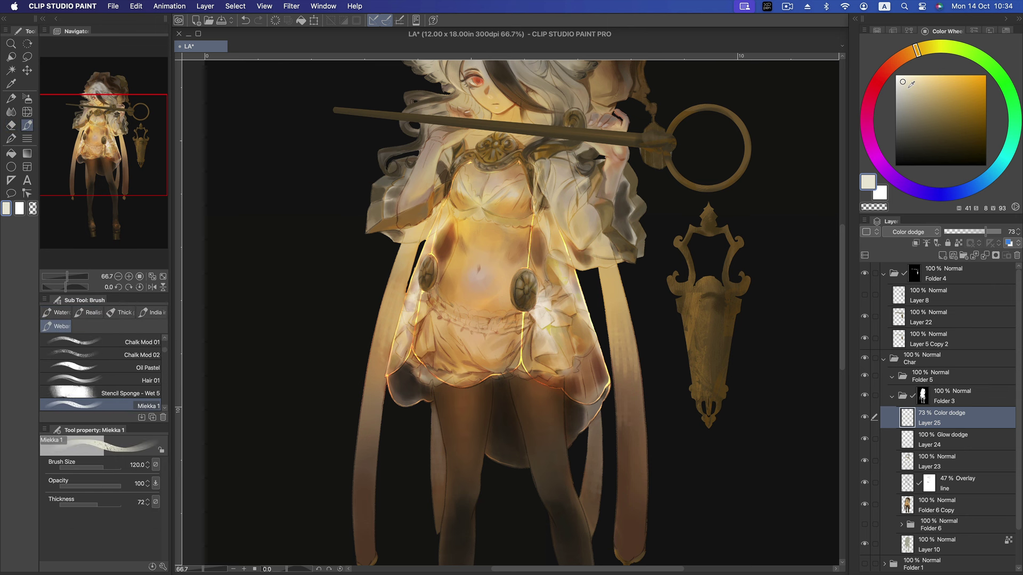
pyautogui.moveTo(914, 82); pyautogui.dragTo(918, 89)
pyautogui.moveTo(434, 372); pyautogui.dragTo(456, 396)
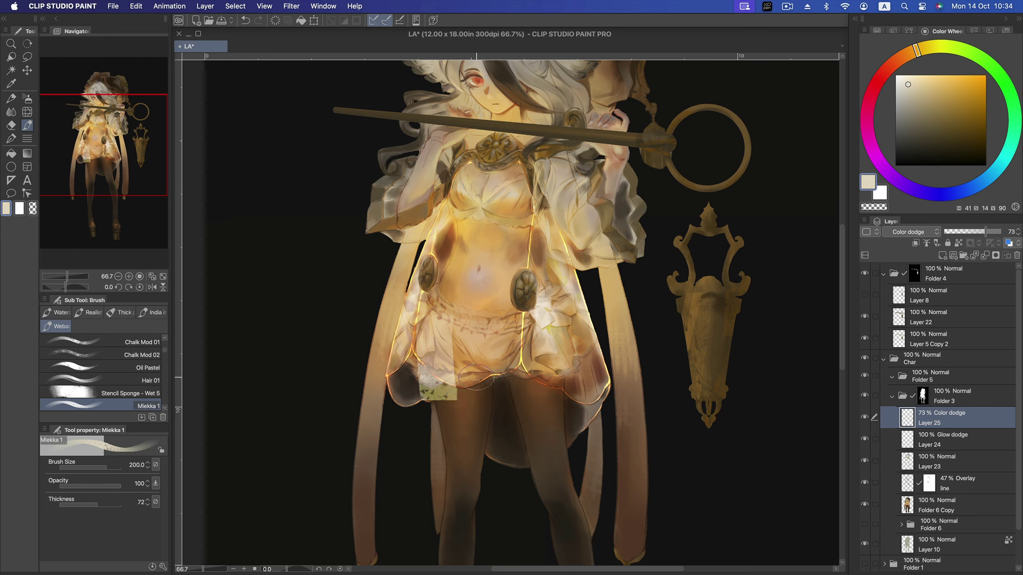
pyautogui.hotkey('ctrl', 'z')
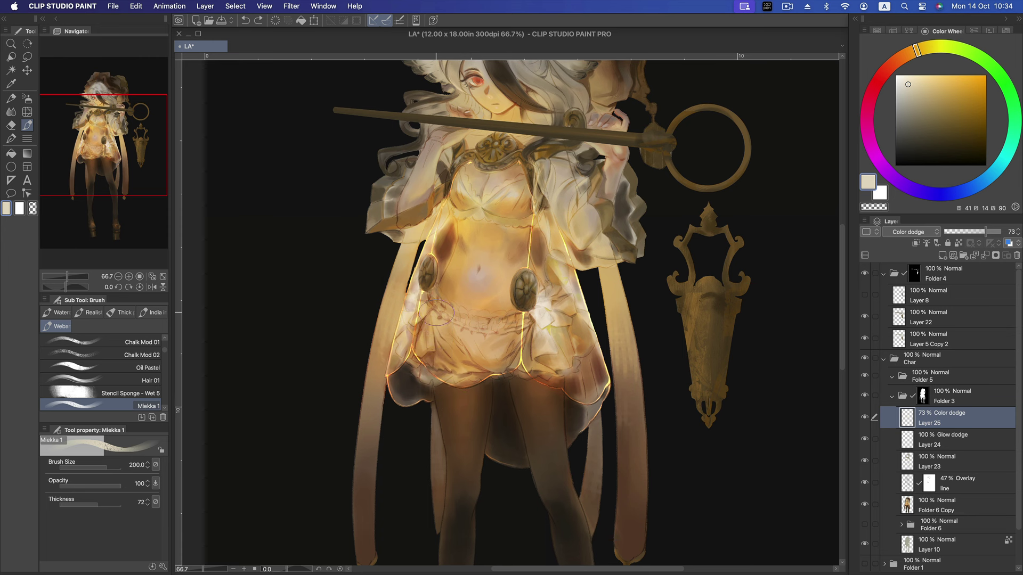
pyautogui.moveTo(431, 330); pyautogui.dragTo(512, 394)
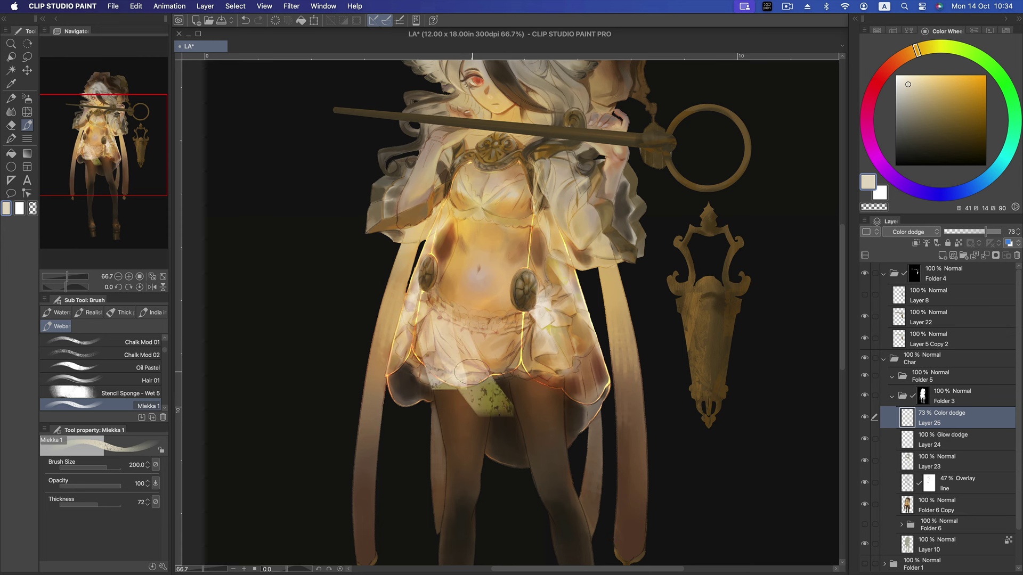
pyautogui.click(11, 115)
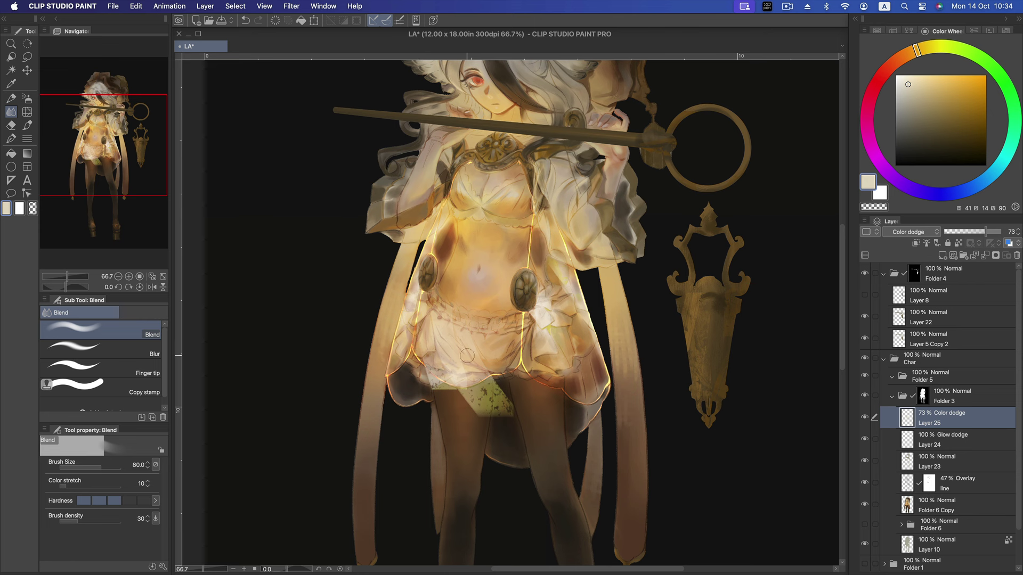
# - Erase the yellow-green patch between the legs with a size-40 soft eraser
pyautogui.press('e')
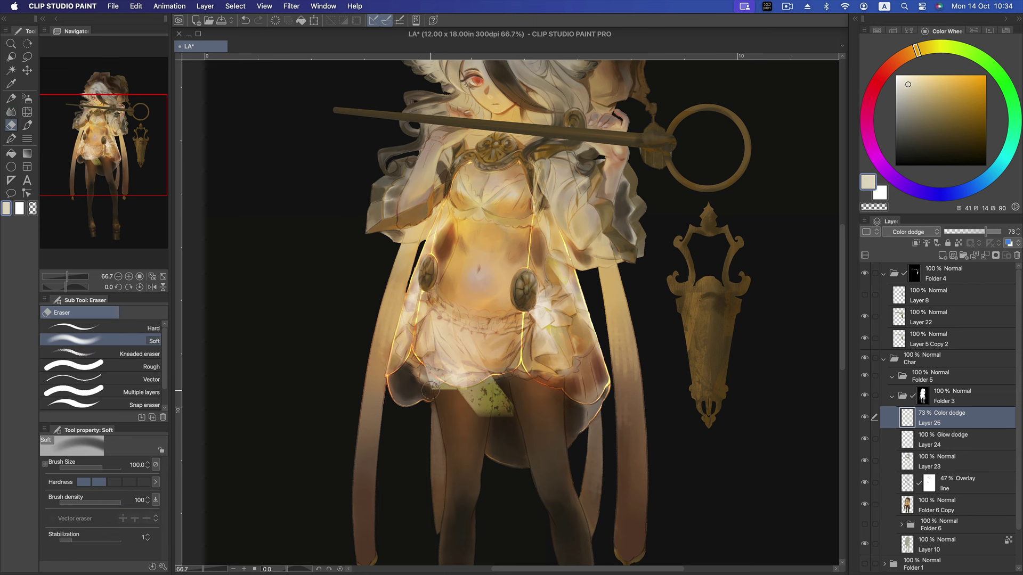
pyautogui.press('[')
pyautogui.press('[')
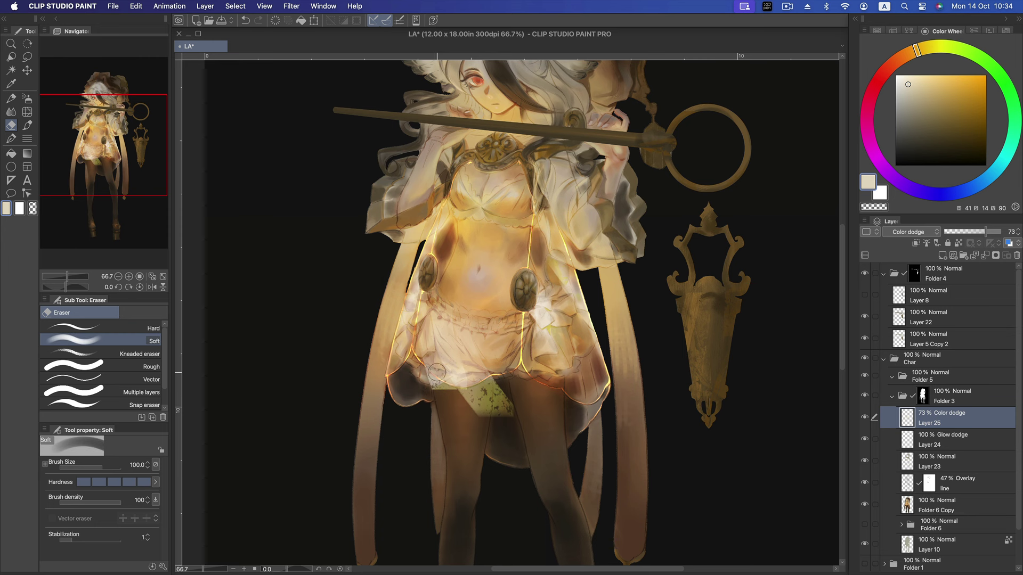
pyautogui.press('[')
pyautogui.press('[')
pyautogui.press('[')
pyautogui.moveTo(457, 397); pyautogui.dragTo(484, 384)
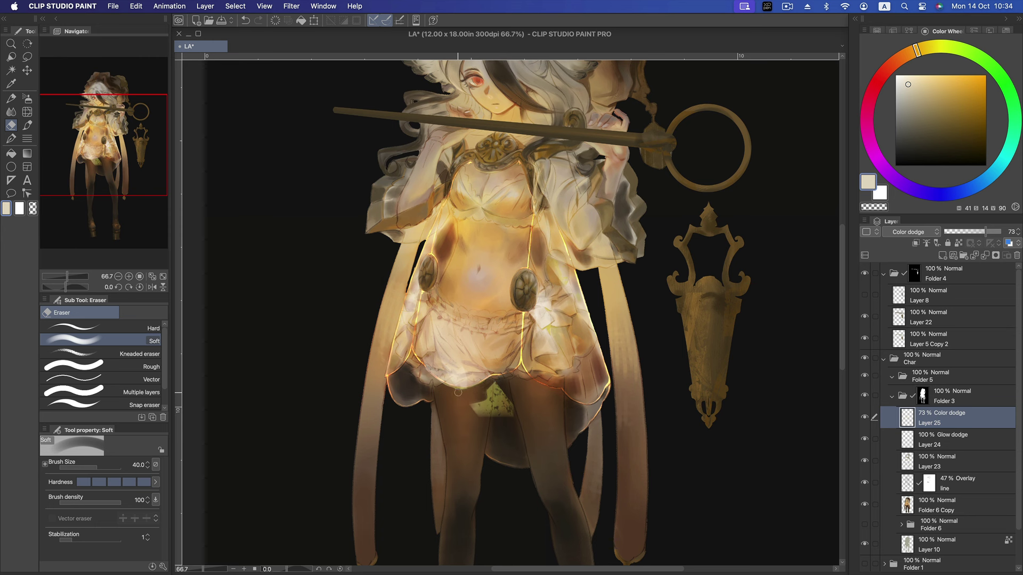
pyautogui.moveTo(453, 392)
pyautogui.mouseDown()
pyautogui.moveTo(518, 404)
pyautogui.moveTo(494, 380)
pyautogui.mouseUp()
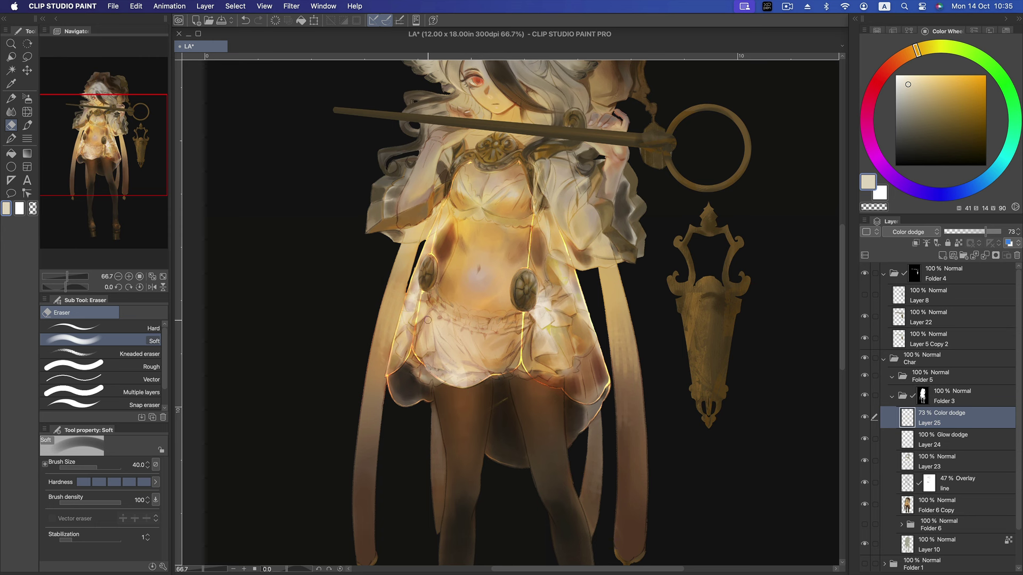
# - Set the brush to 33 opacity and size 170, then erase a thin strip along the ribbon's left edge
pyautogui.press('b')
pyautogui.click(81, 486)
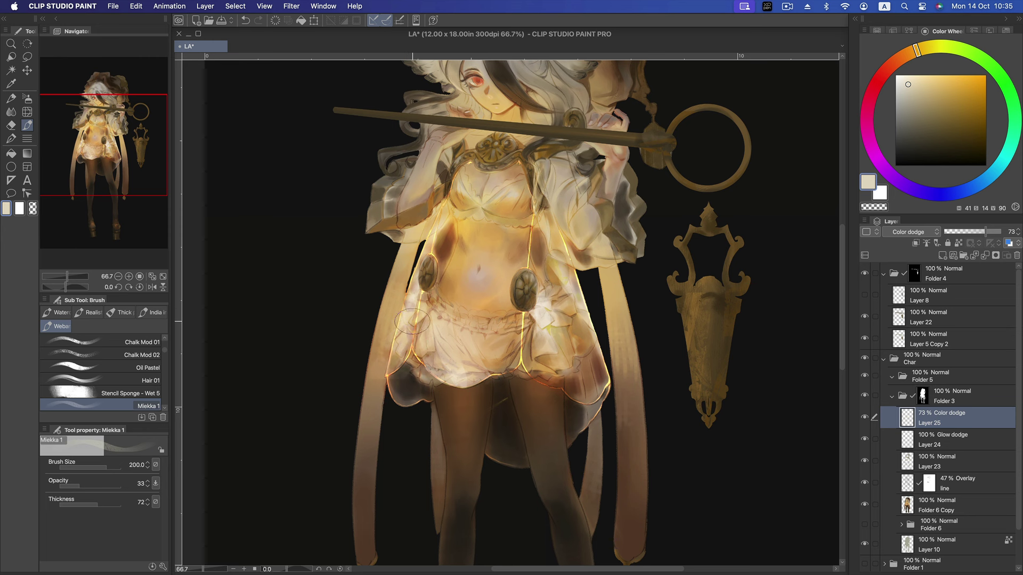
pyautogui.press('[')
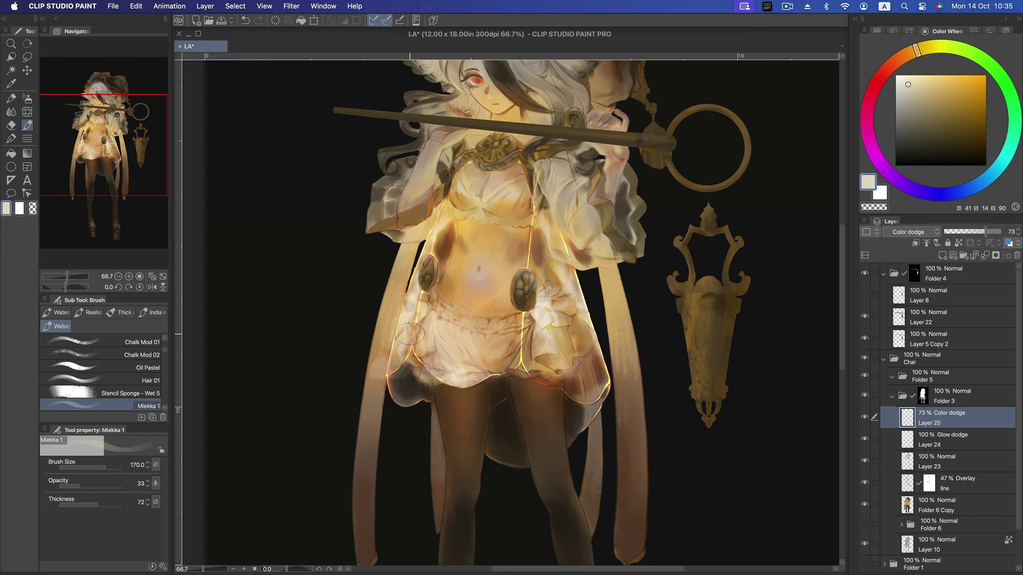
pyautogui.press('e')
pyautogui.press(']')
pyautogui.moveTo(383, 358); pyautogui.dragTo(376, 377)
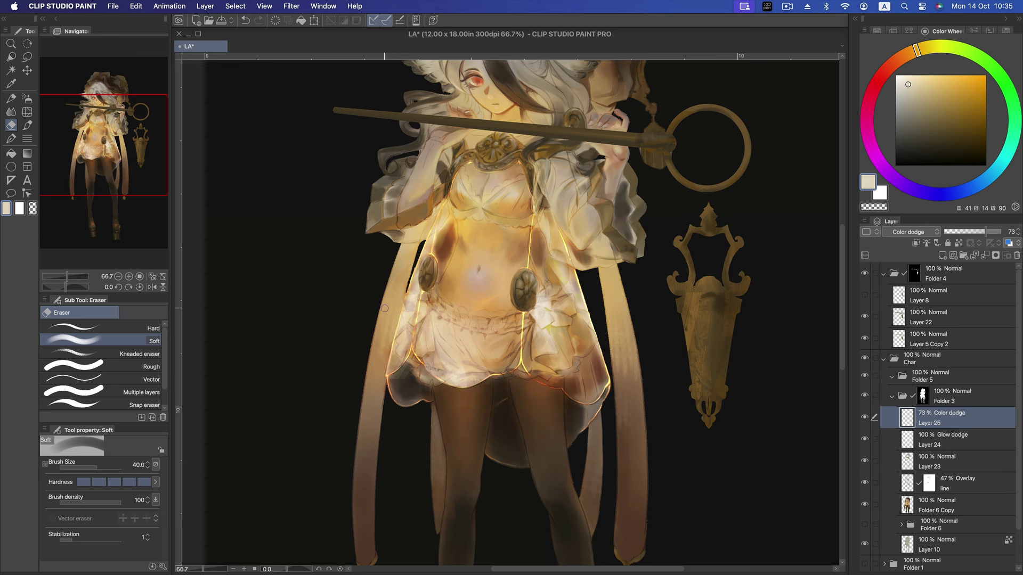
pyautogui.press('[')
pyautogui.press('[')
pyautogui.press(']')
pyautogui.press(']')
pyautogui.press('[')
# - Choose a darker, greyer cream at brush size 100, then fade the glow along the dress's left edge
pyautogui.press('b')
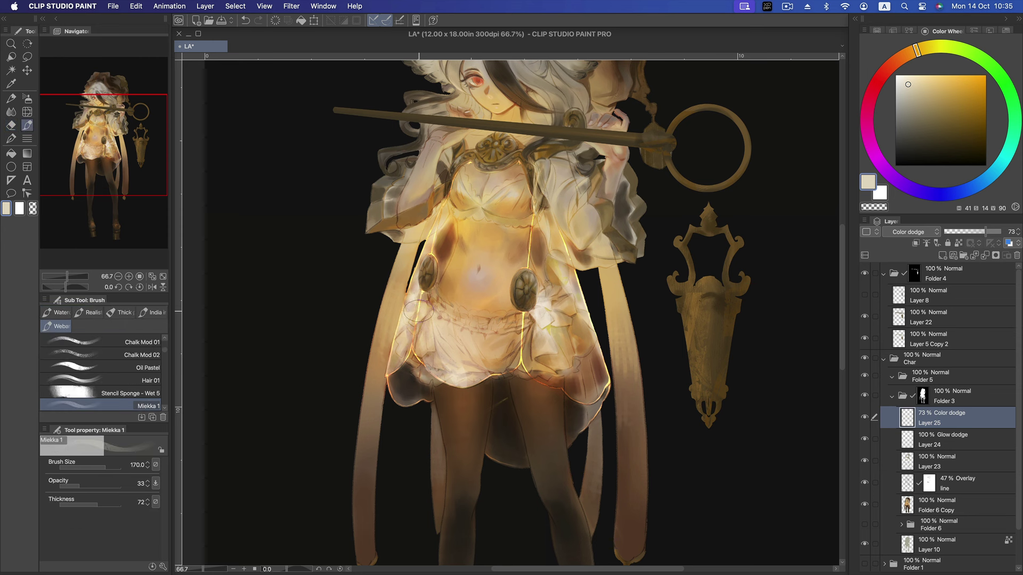
pyautogui.press('[')
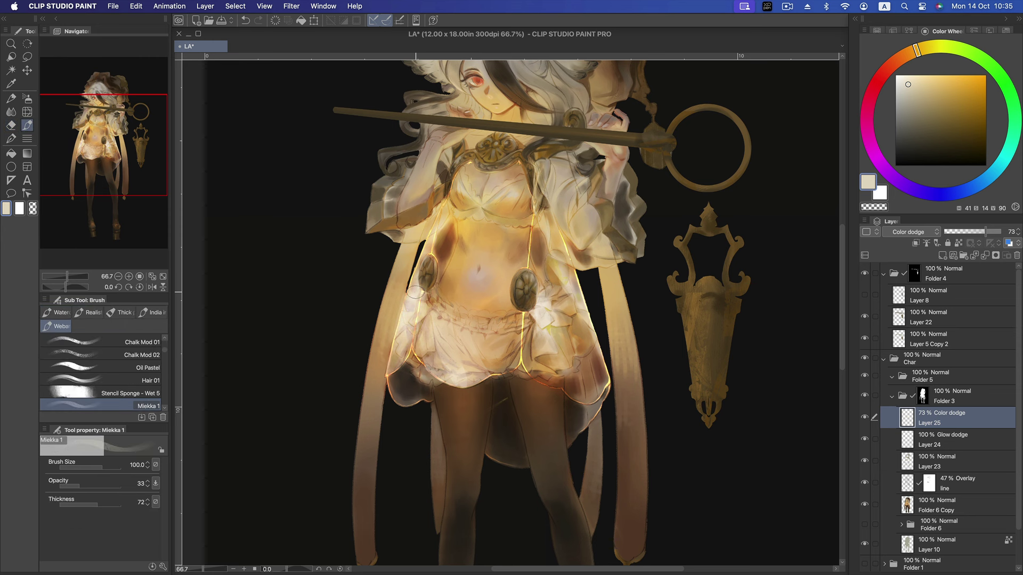
pyautogui.click(902, 102)
pyautogui.press('-')
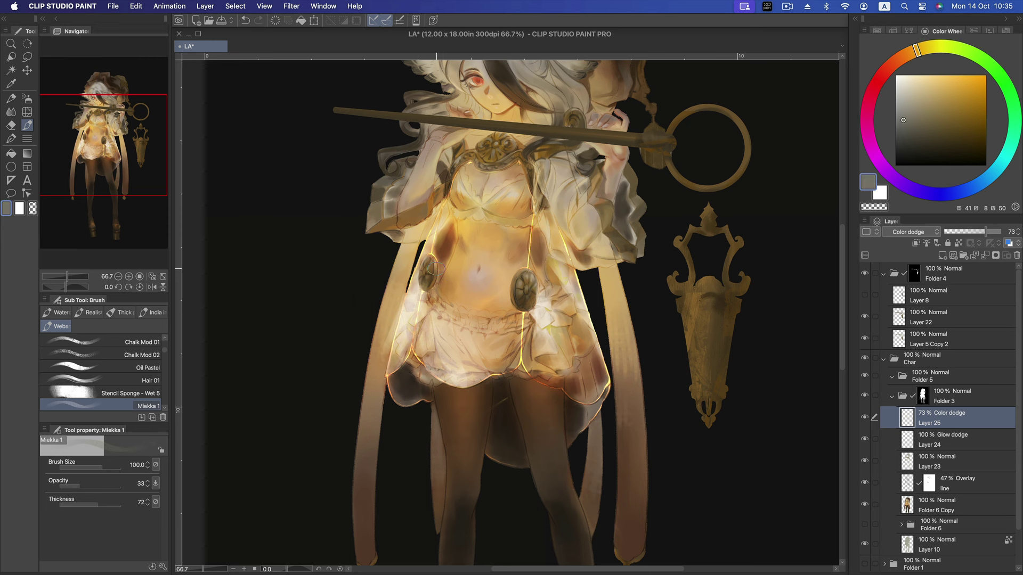
pyautogui.press('e')
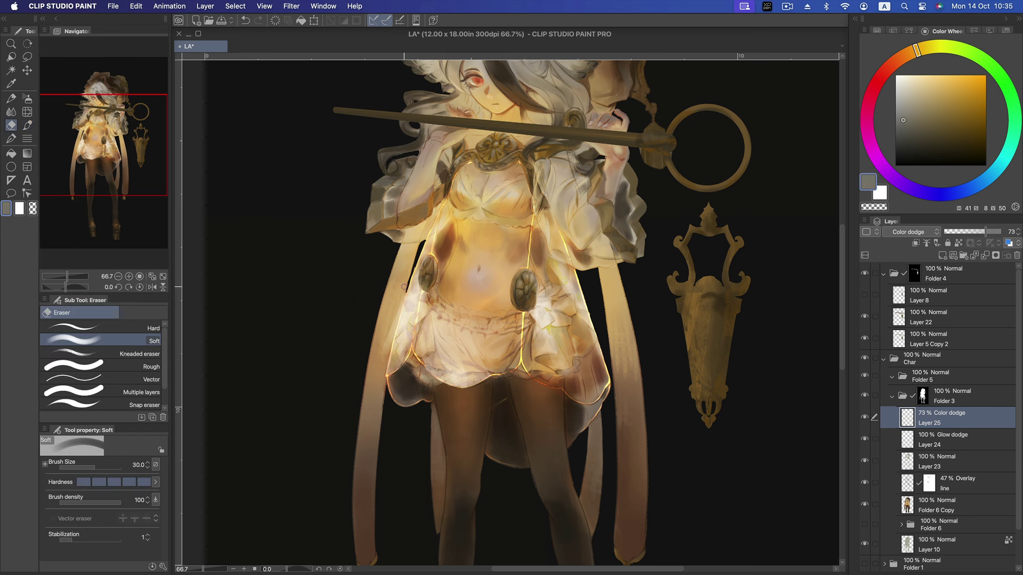
pyautogui.moveTo(404, 286); pyautogui.dragTo(393, 322)
# - Toggle Layer 25's Color dodge glow off and on, then lower it to 64% opacity
pyautogui.scroll(-2, 503, 273)
pyautogui.scroll(-1, 504, 277)
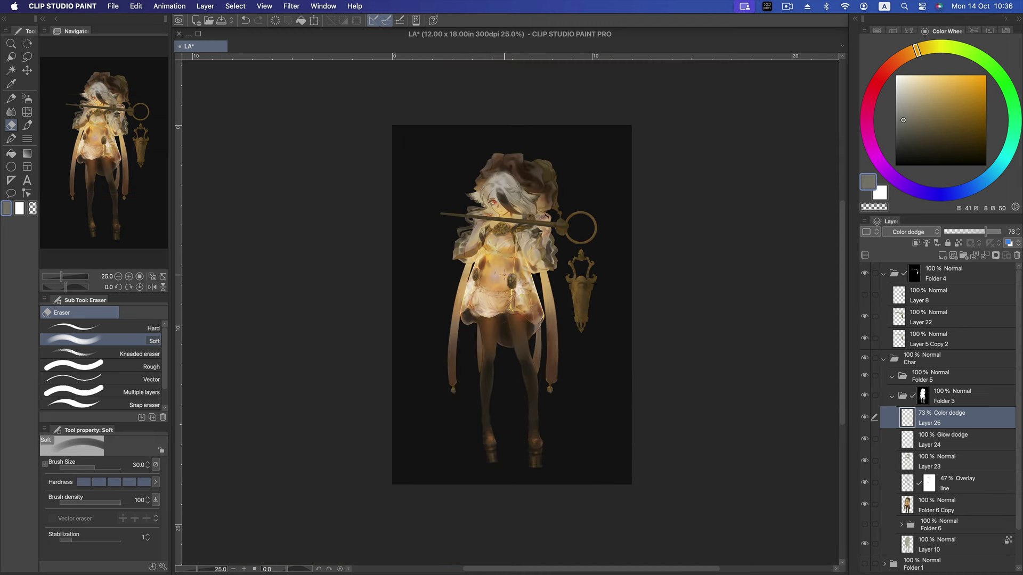
pyautogui.click(865, 418)
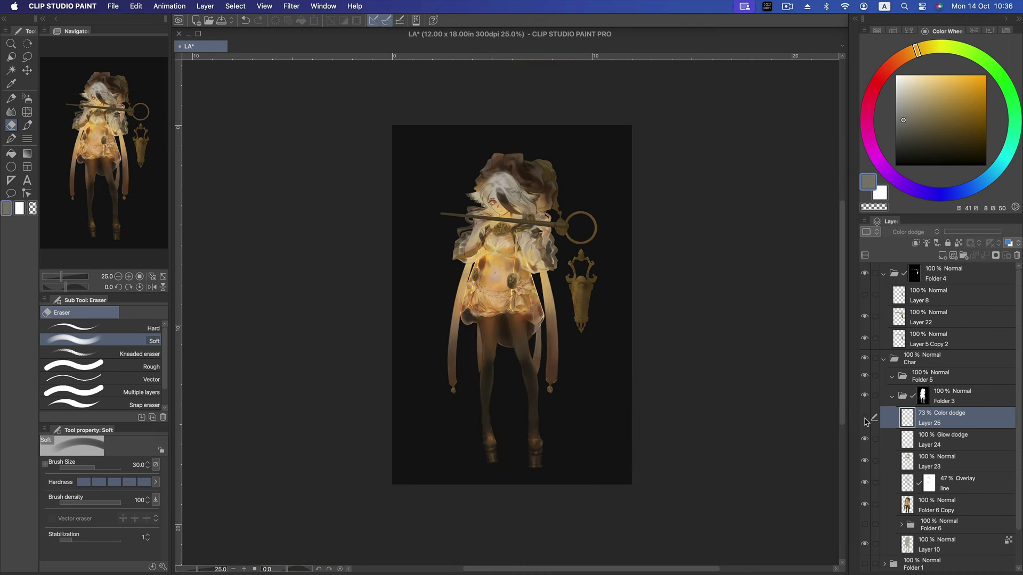
pyautogui.click(864, 419)
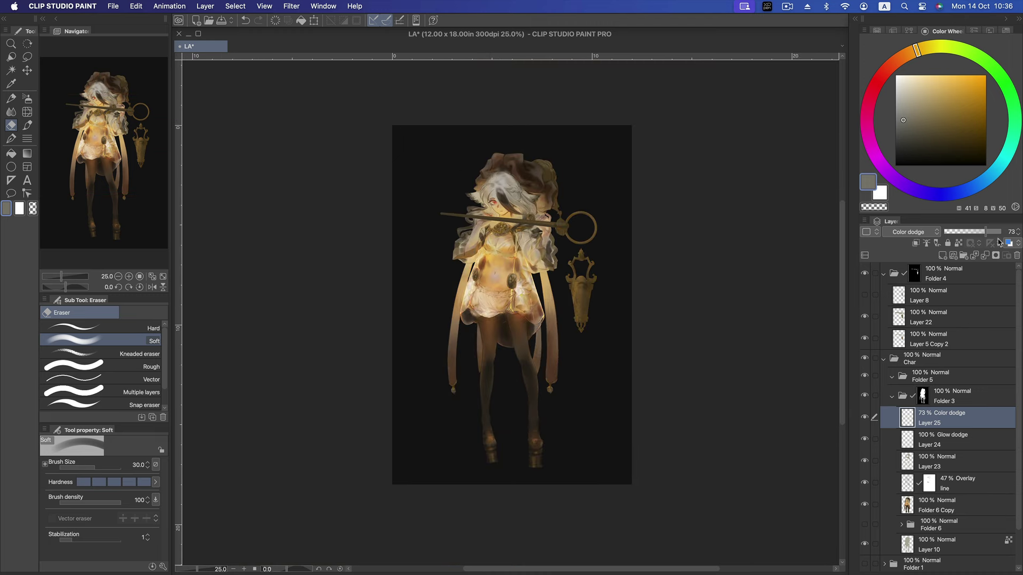
pyautogui.moveTo(988, 237)
pyautogui.mouseDown()
pyautogui.moveTo(997, 235)
pyautogui.moveTo(973, 229)
pyautogui.mouseUp()
pyautogui.scroll(2, 497, 273)
pyautogui.press('m')
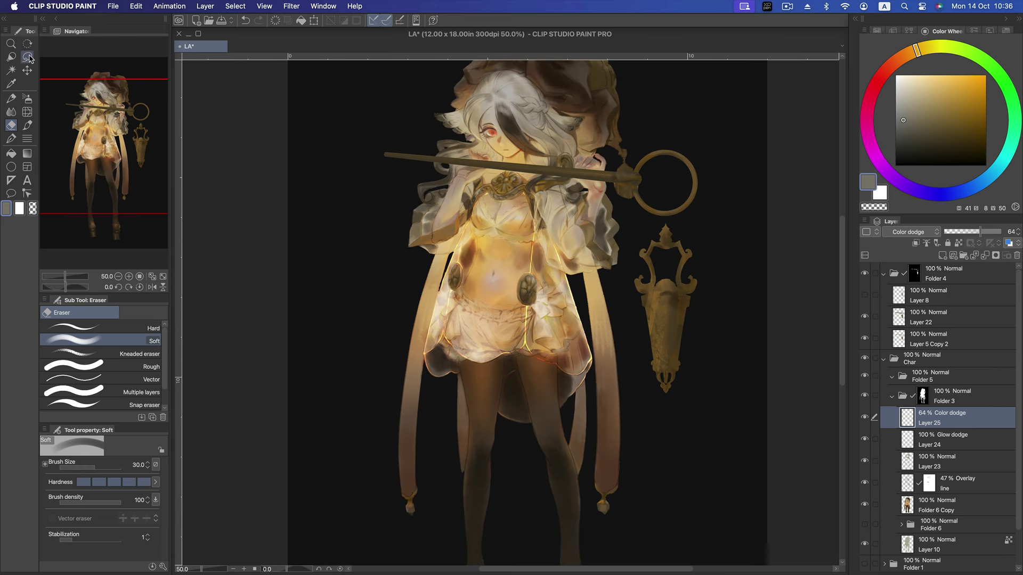
# - Lasso the left ribbon beside the skirt and set its Luminosity to -37
pyautogui.moveTo(452, 301); pyautogui.dragTo(428, 414)
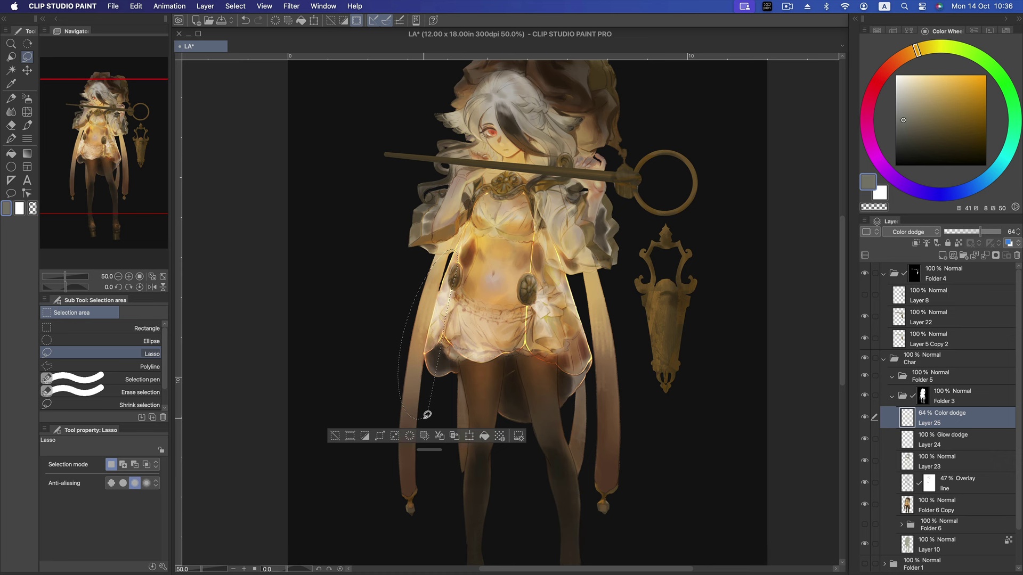
pyautogui.press('super+u')
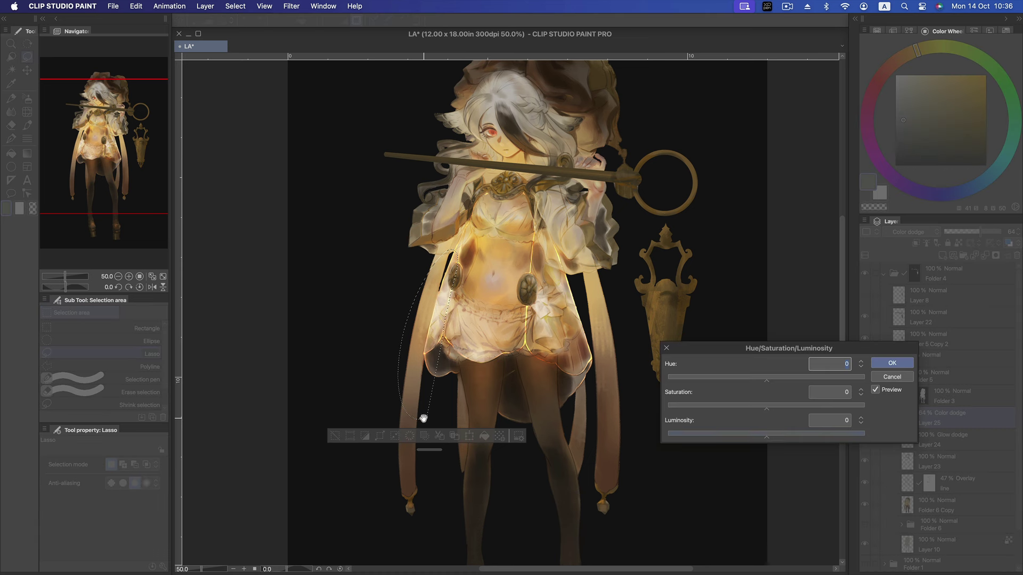
pyautogui.moveTo(772, 437); pyautogui.dragTo(731, 439)
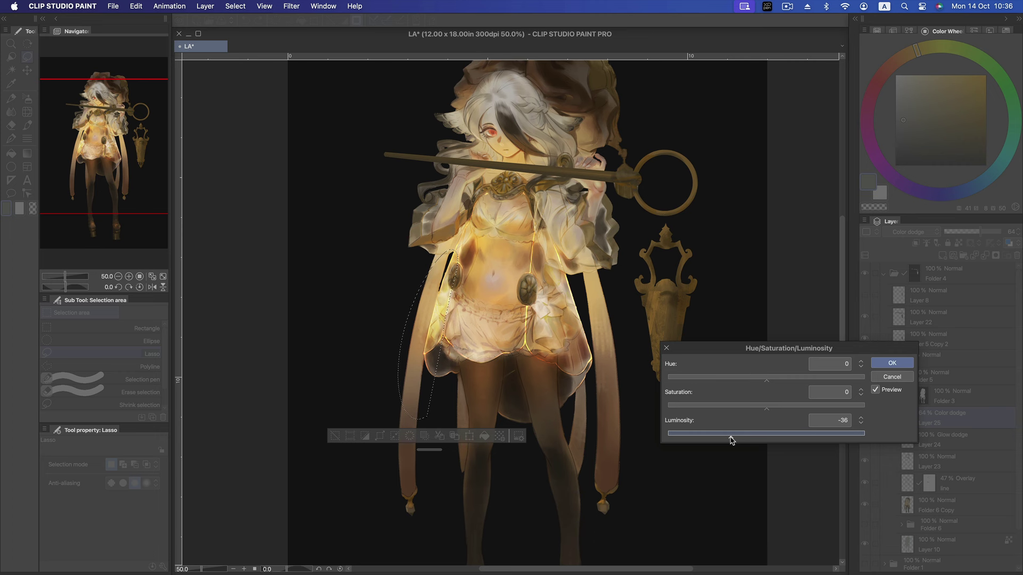
pyautogui.click(892, 362)
pyautogui.press('super+d')
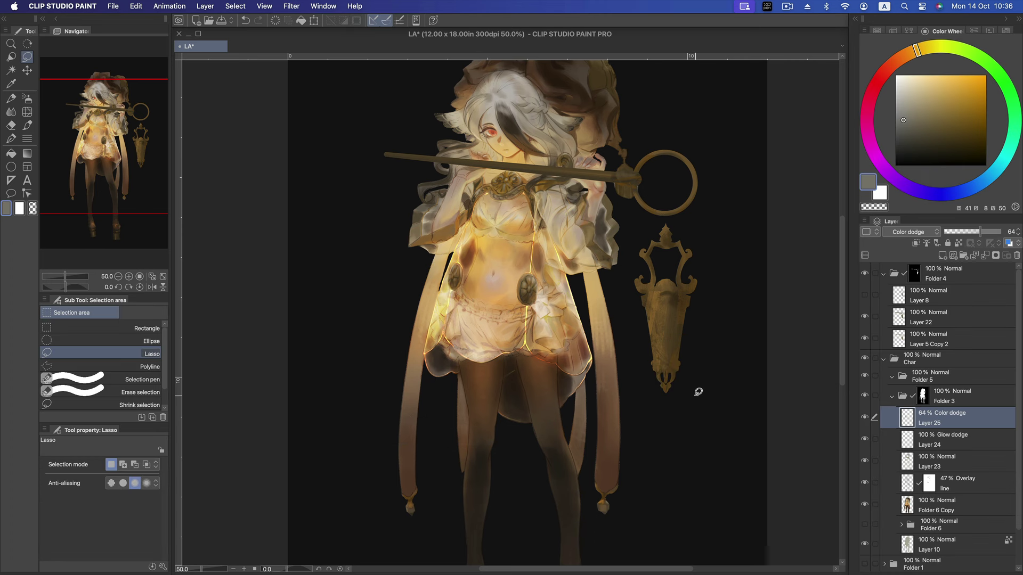
# - Save the illustration and drop the glow layer to about half opacity, comparing it hidden and shown
pyautogui.scroll(-2, 697, 393)
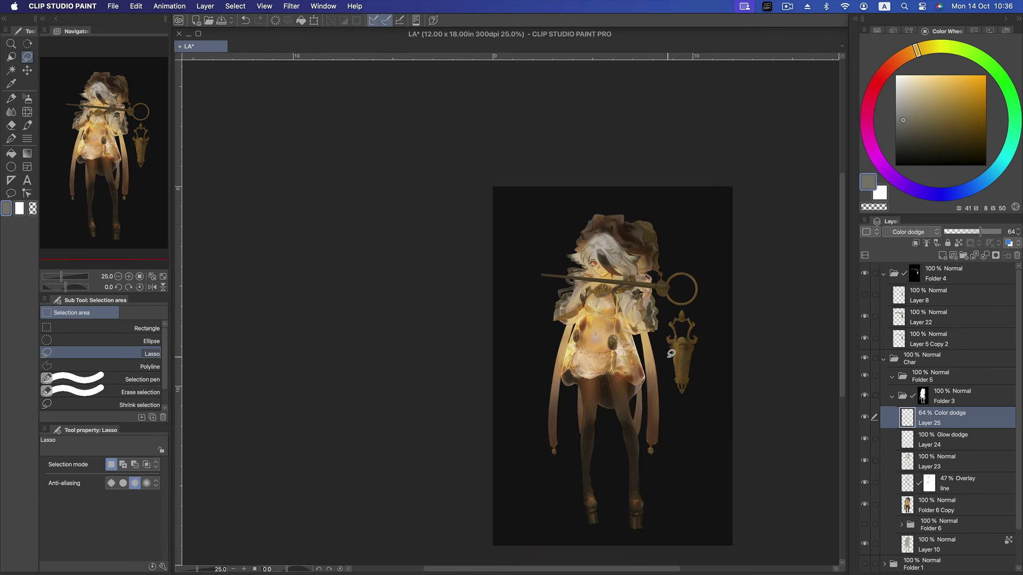
pyautogui.scroll(2, 670, 352)
pyautogui.moveTo(624, 356); pyautogui.dragTo(600, 349)
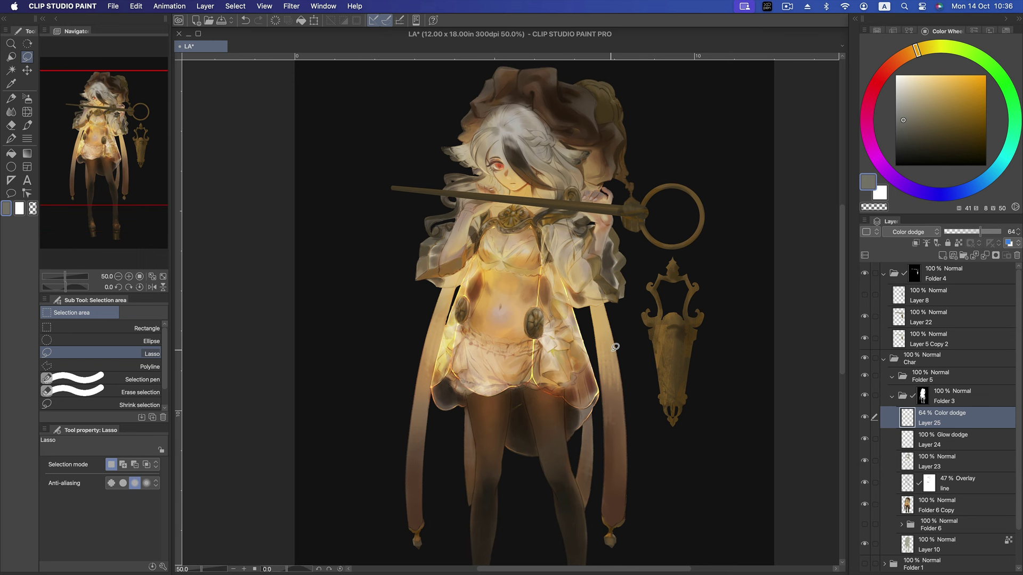
pyautogui.press('super+s')
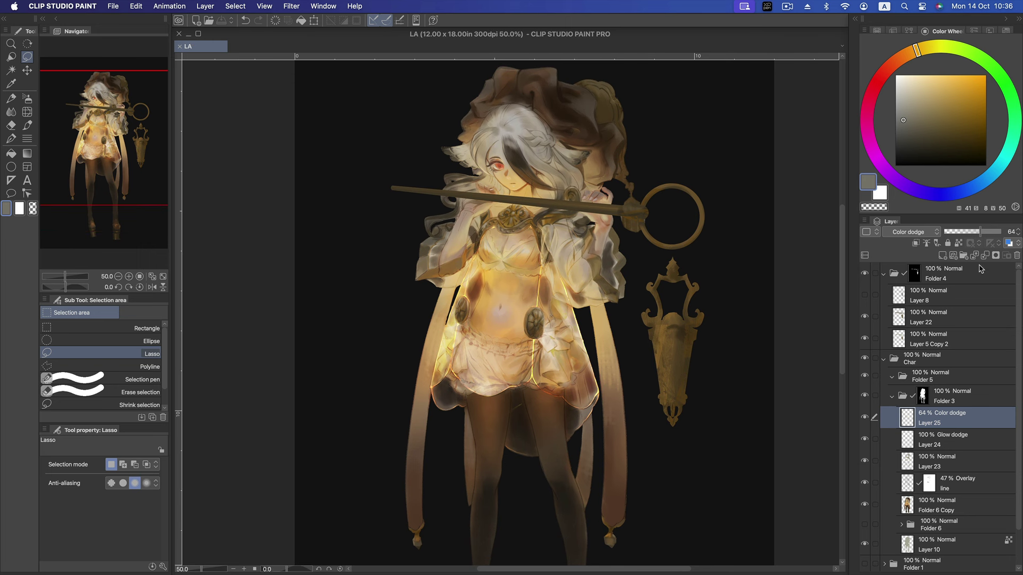
pyautogui.moveTo(983, 233); pyautogui.dragTo(973, 232)
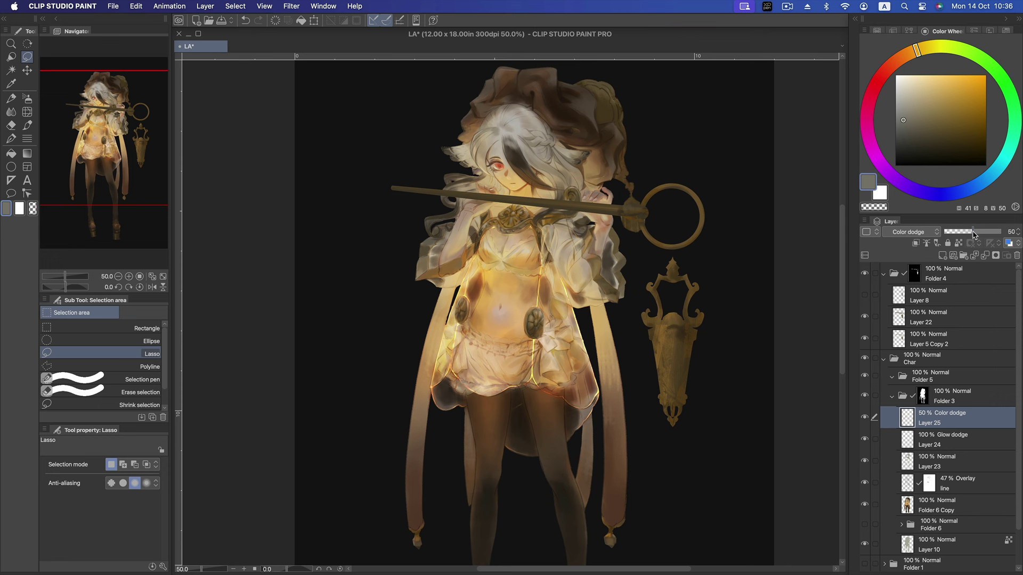
pyautogui.click(864, 418)
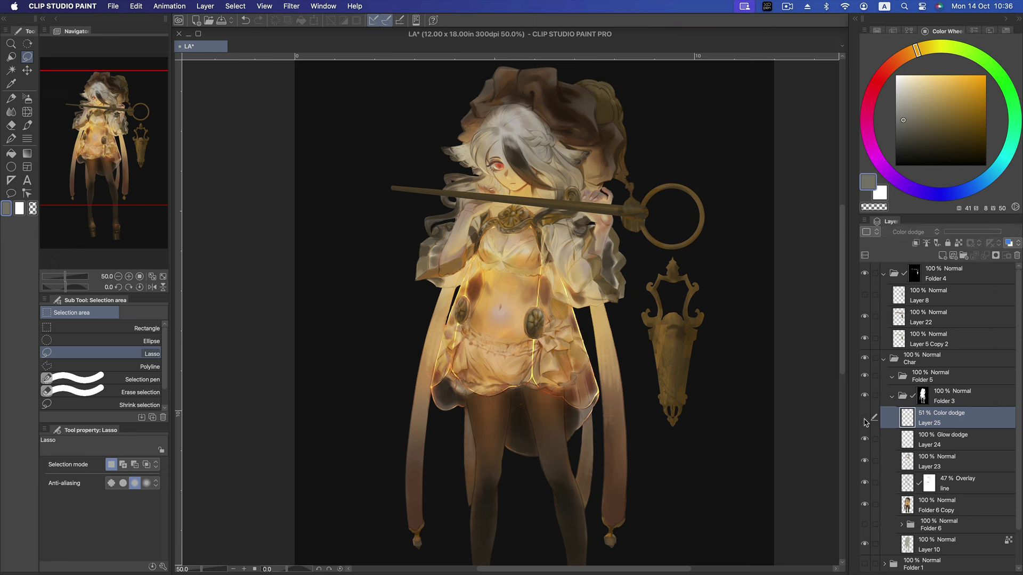
pyautogui.click(864, 419)
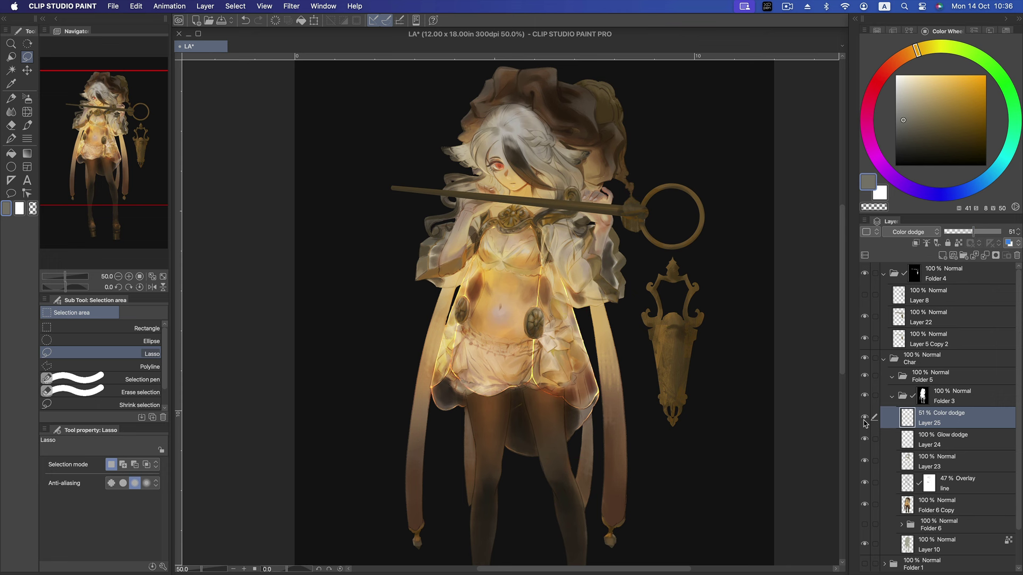
# - Set the glow layer to Glow dodge at 34% opacity, comparing Layers 24 and 25
pyautogui.moveTo(974, 233); pyautogui.dragTo(970, 236)
pyautogui.click(914, 232)
pyautogui.click(913, 338)
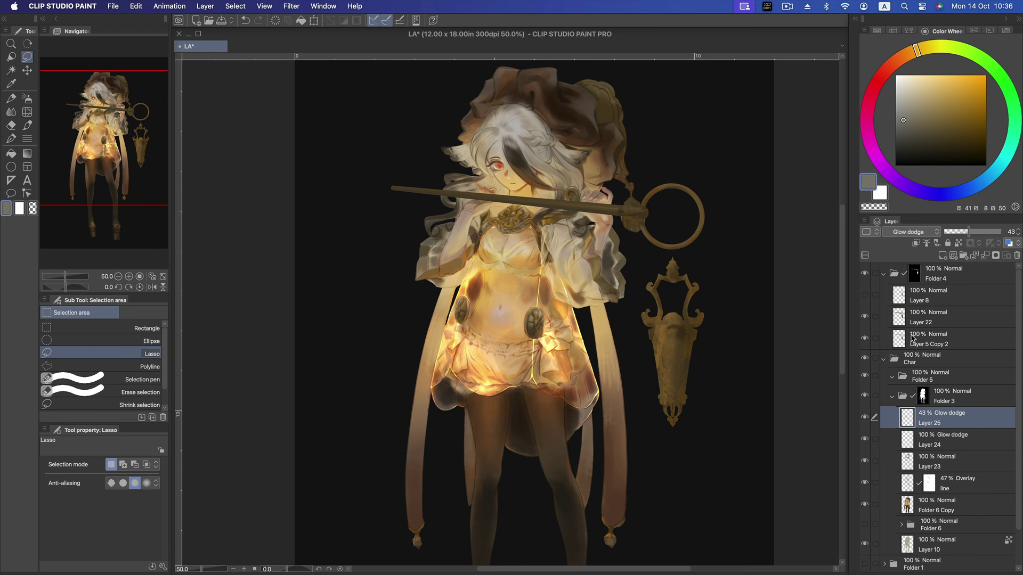
pyautogui.moveTo(968, 234); pyautogui.dragTo(965, 234)
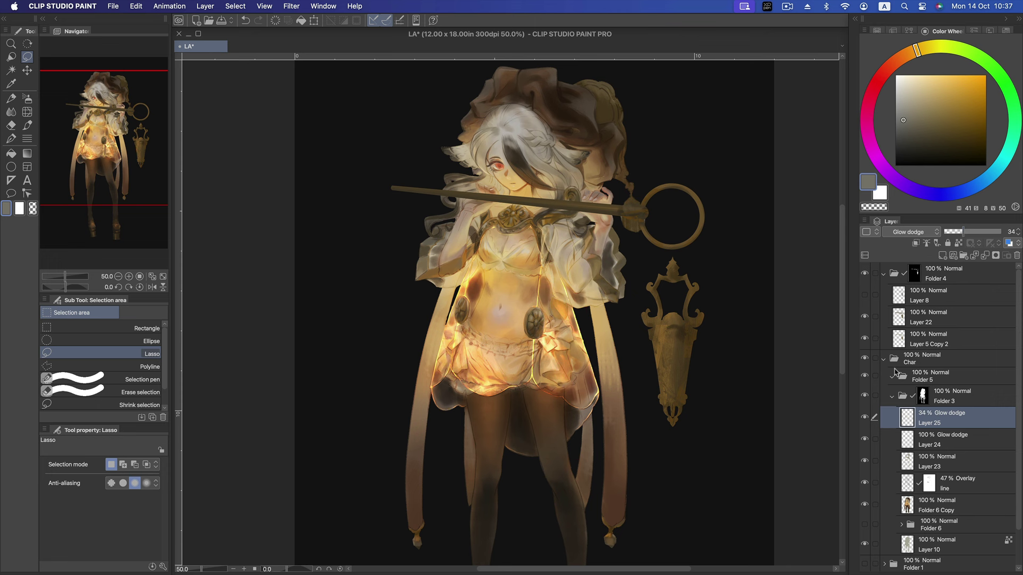
pyautogui.click(864, 440)
pyautogui.click(865, 418)
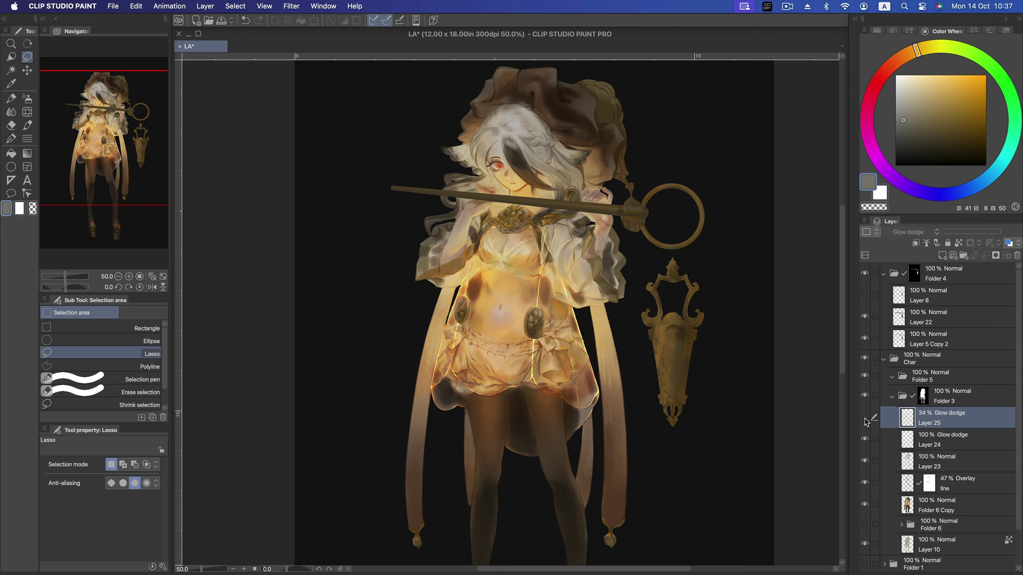
pyautogui.click(865, 418)
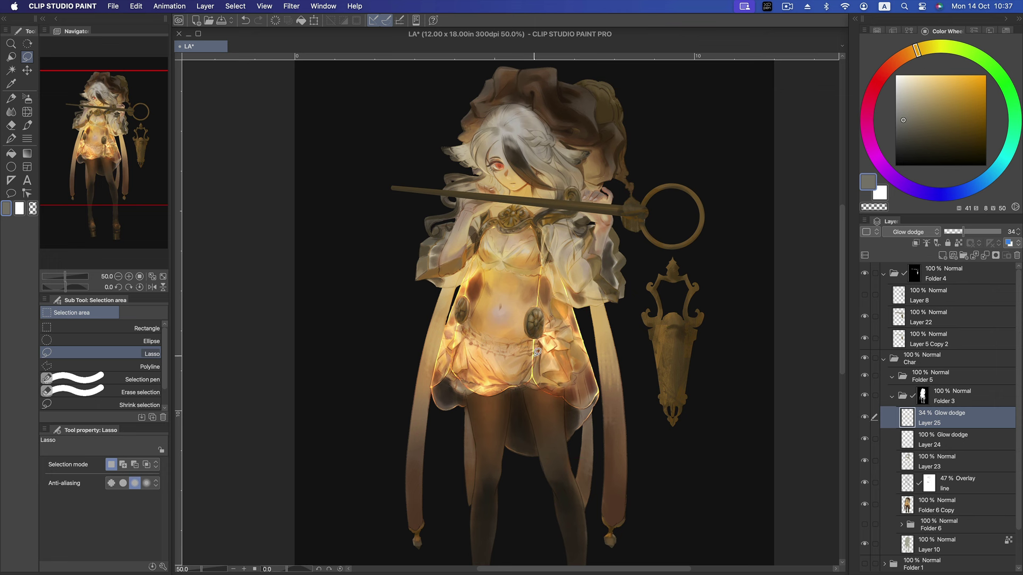
# - Switch to the Soft eraser and enlarge it to size 170
pyautogui.press('e')
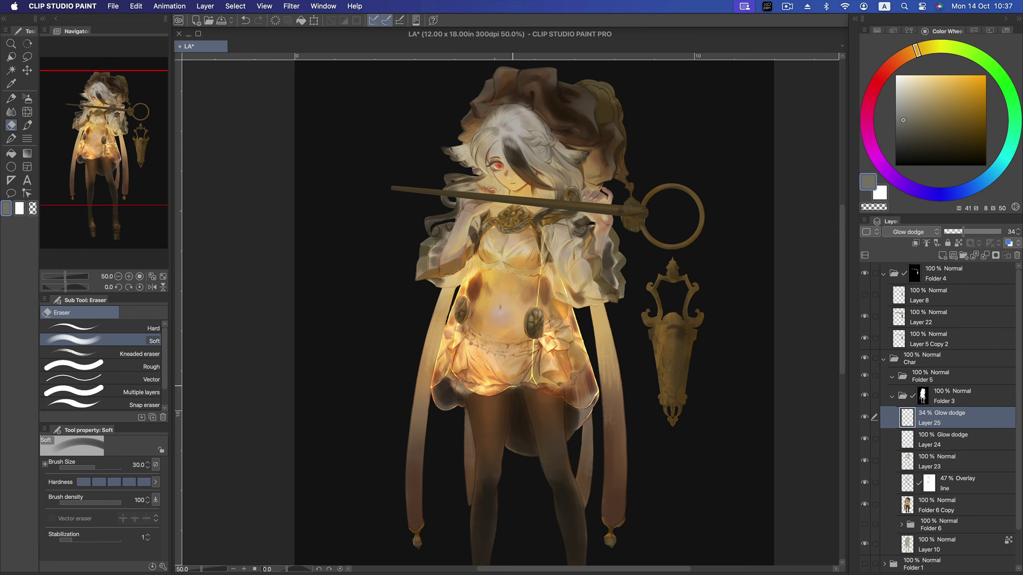
pyautogui.press(']')
pyautogui.press(']')
pyautogui.press(']')
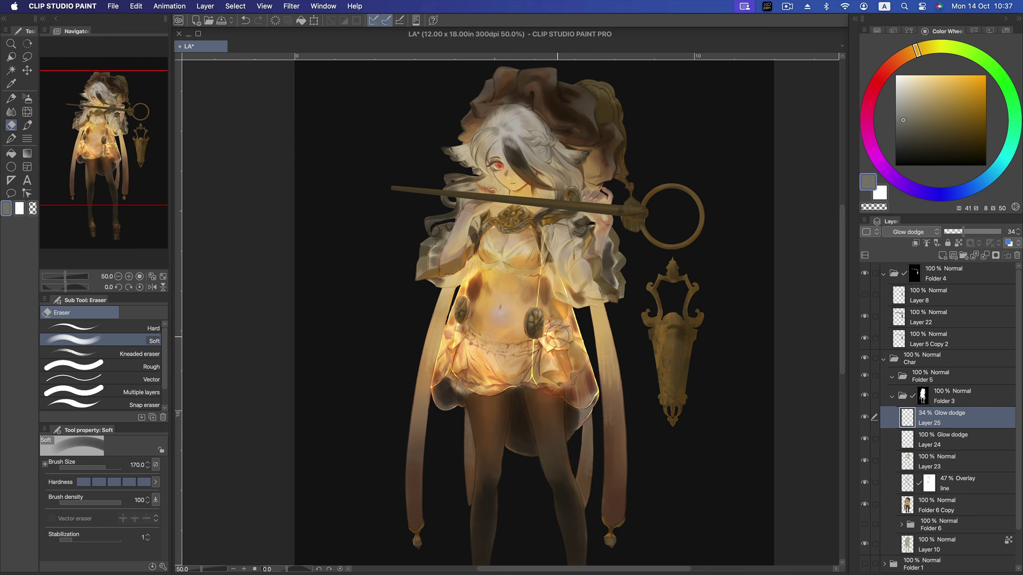
pyautogui.scroll(-2, 557, 336)
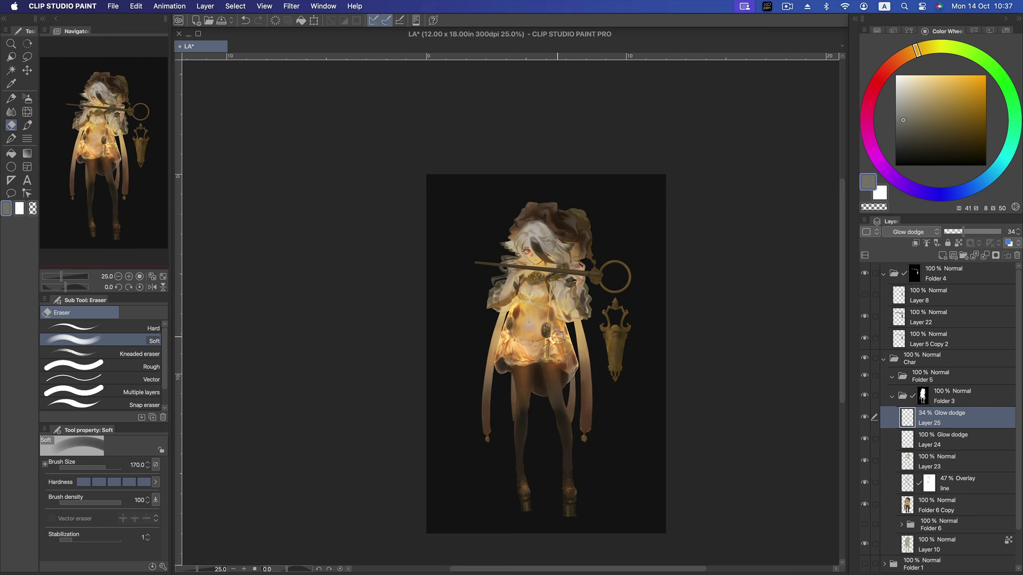
# - Lower Layer 25's Glow dodge opacity to 24% and save the illustration
pyautogui.moveTo(963, 232); pyautogui.dragTo(957, 235)
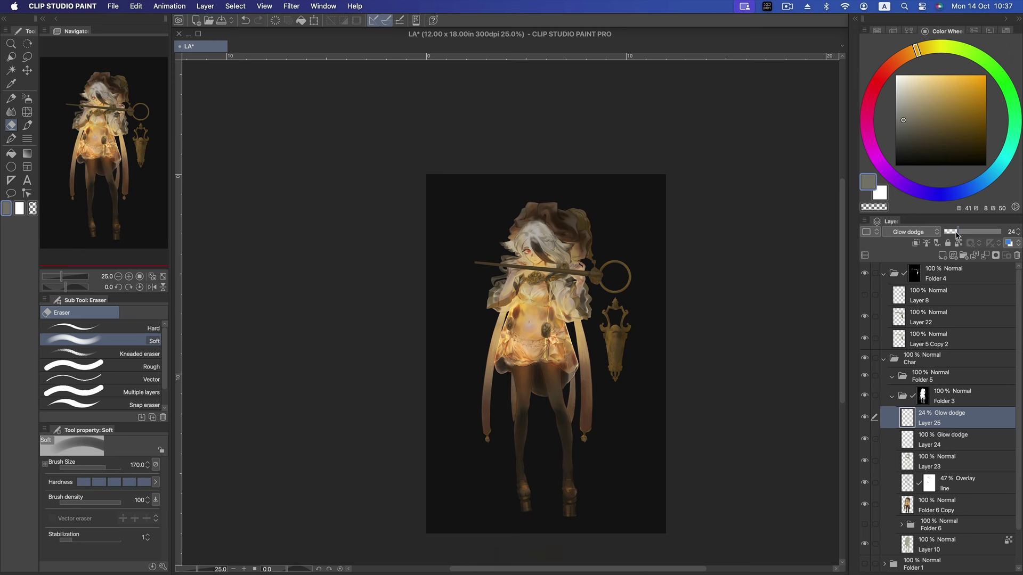
pyautogui.hotkey('ctrl', '+')
pyautogui.hotkey('ctrl', 's')
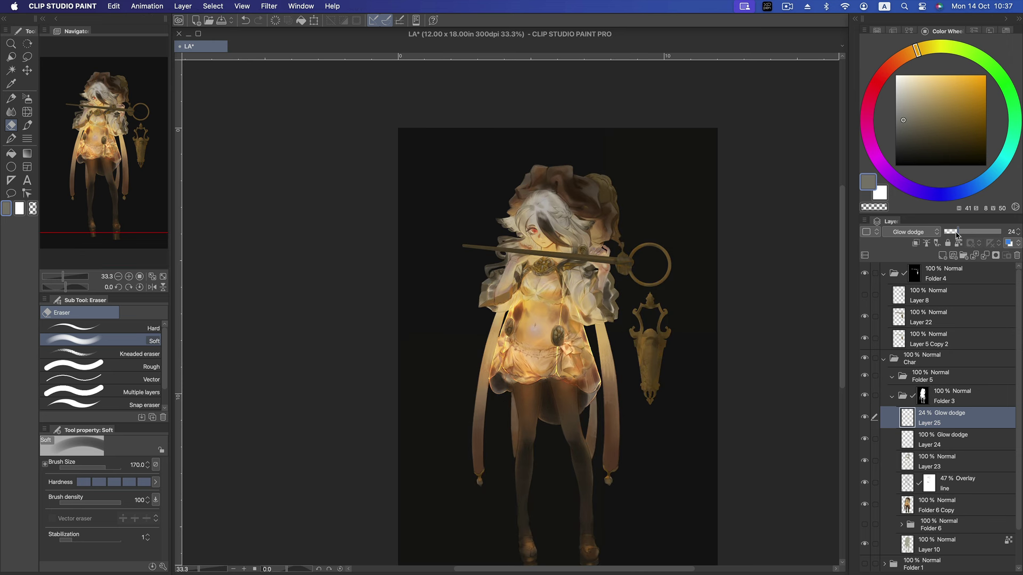
pyautogui.click(789, 7)
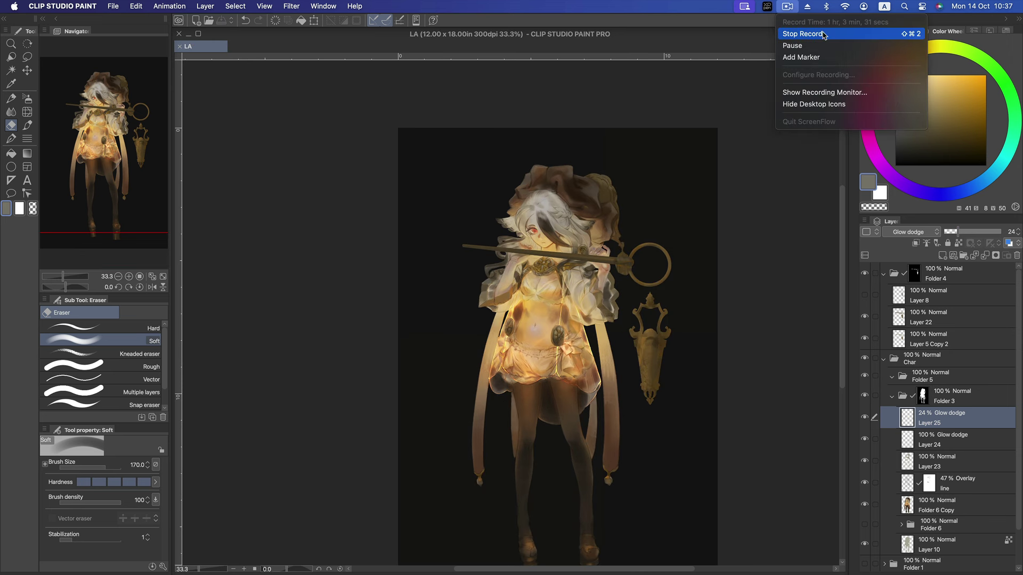